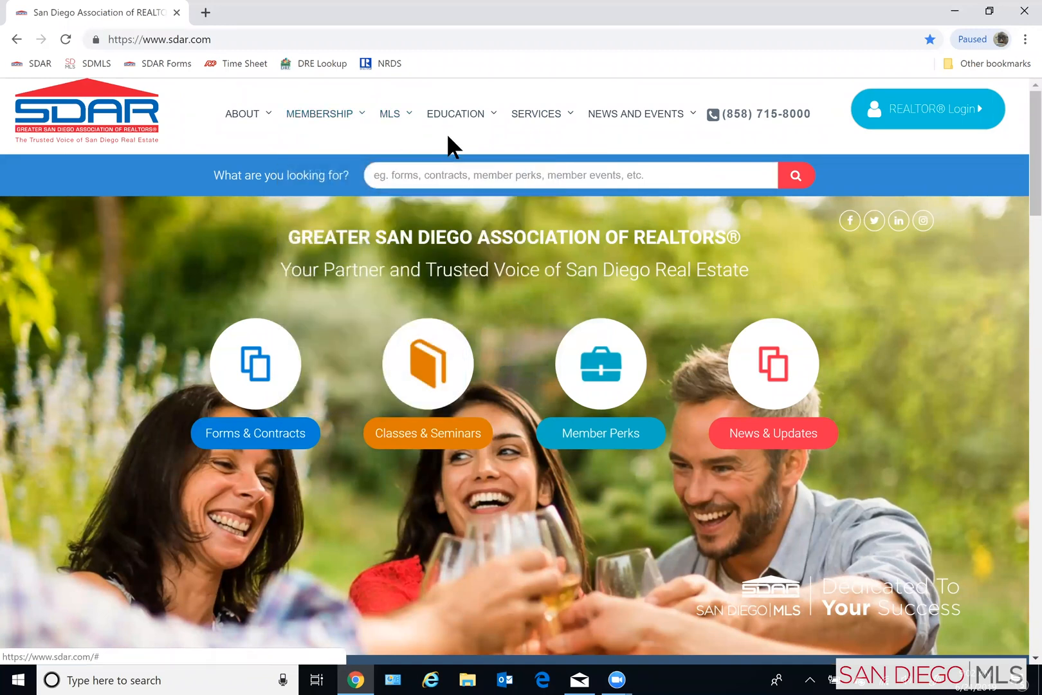
- Open the Paragon Training Videos page from the SDAR site's MLS section and expand its Paragon category
mouse_move(473, 121)
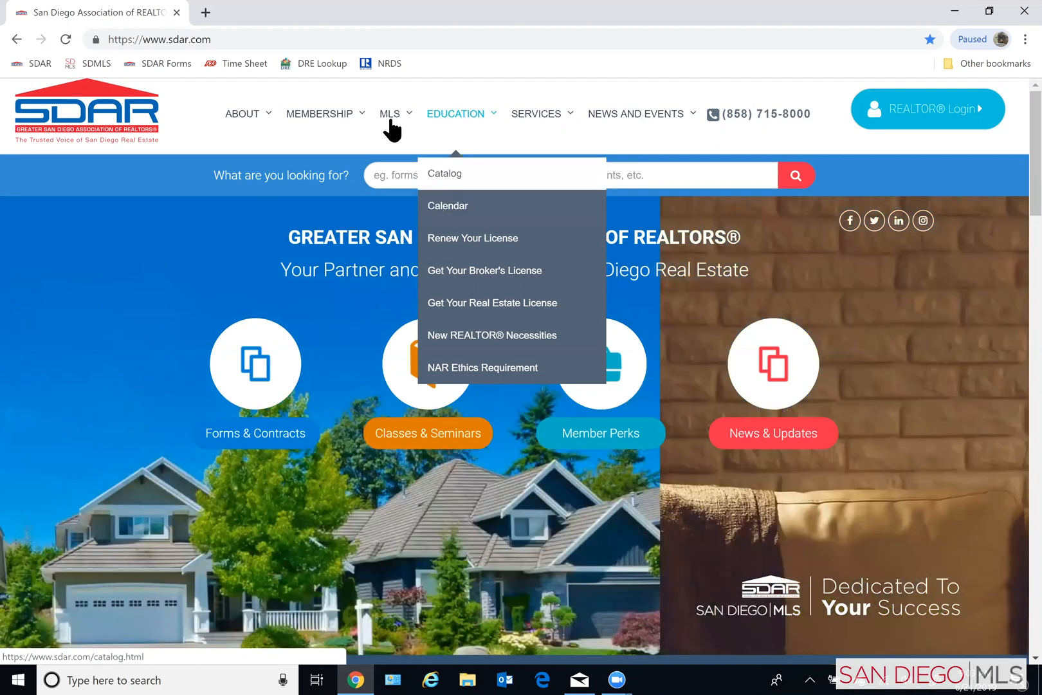
mouse_move(395, 117)
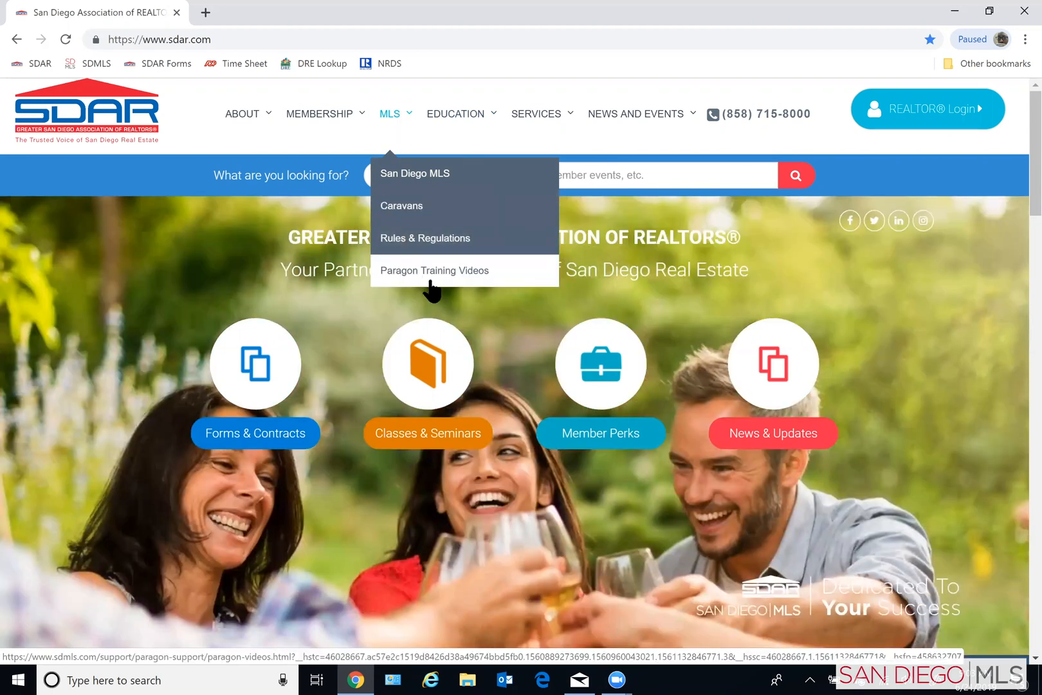
left_click(450, 271)
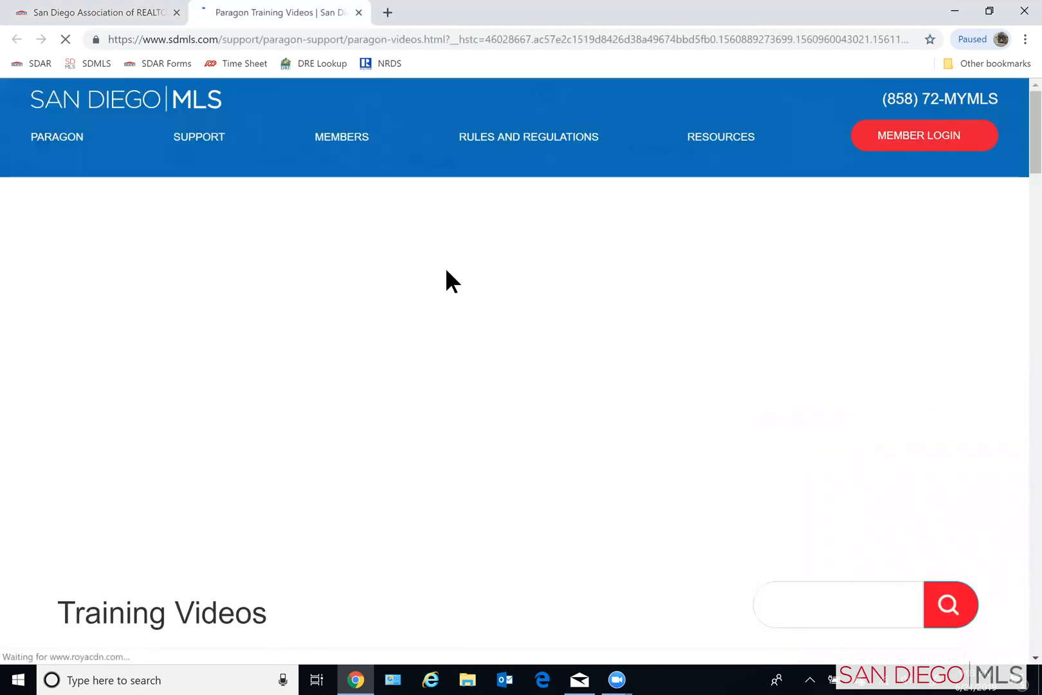
scroll(641, 354, "down", 3)
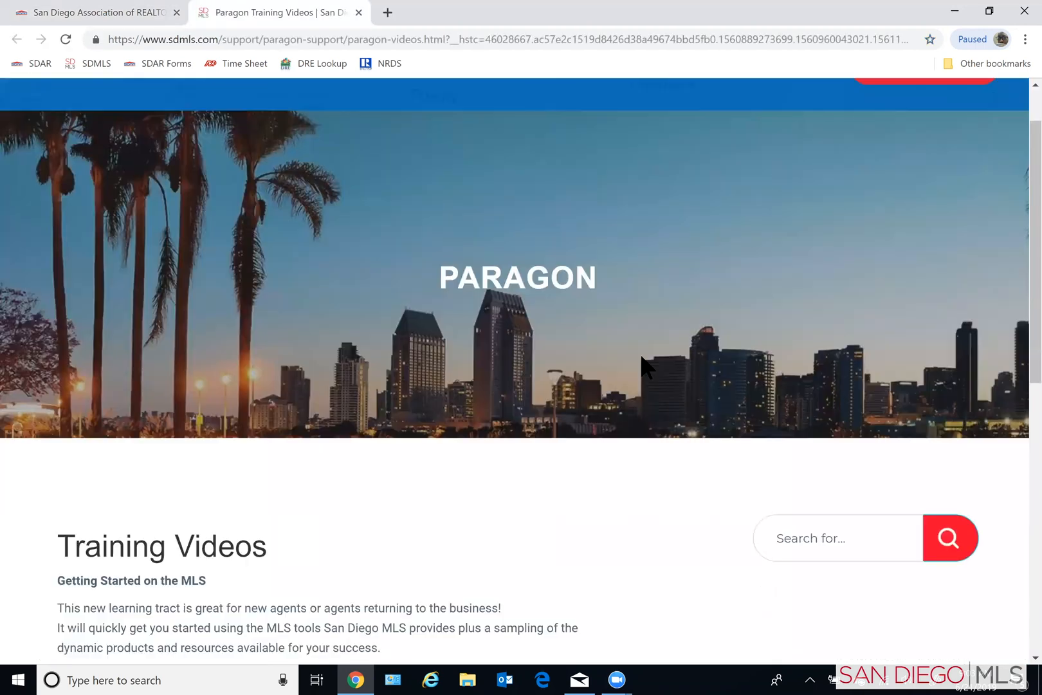
scroll(626, 347, "down", 1)
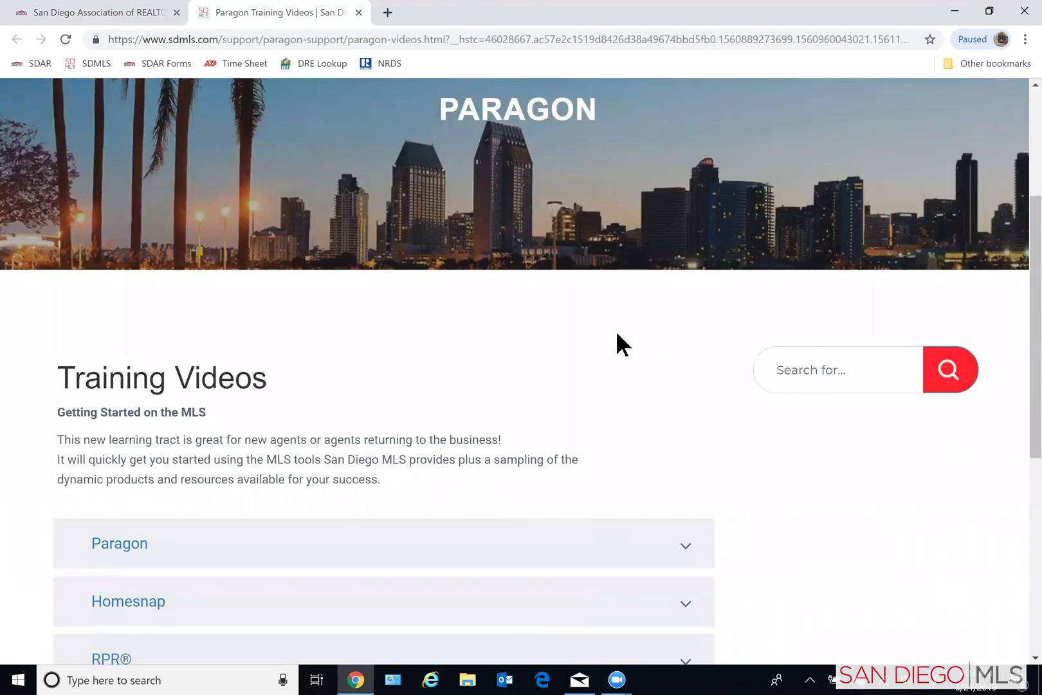
scroll(618, 341, "down", 3)
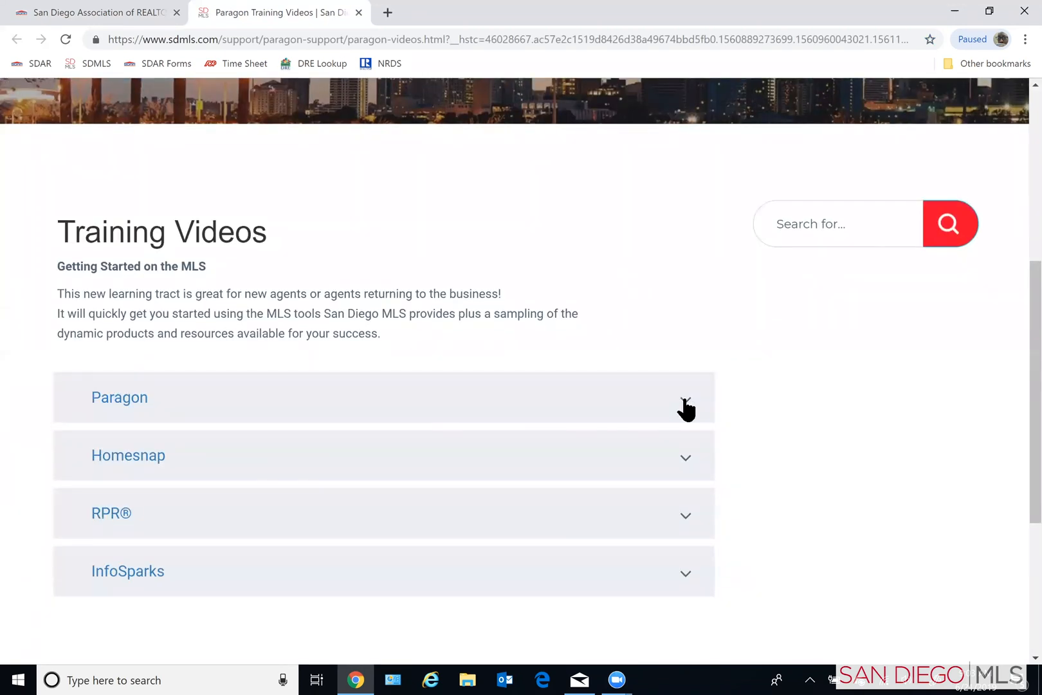
left_click(685, 400)
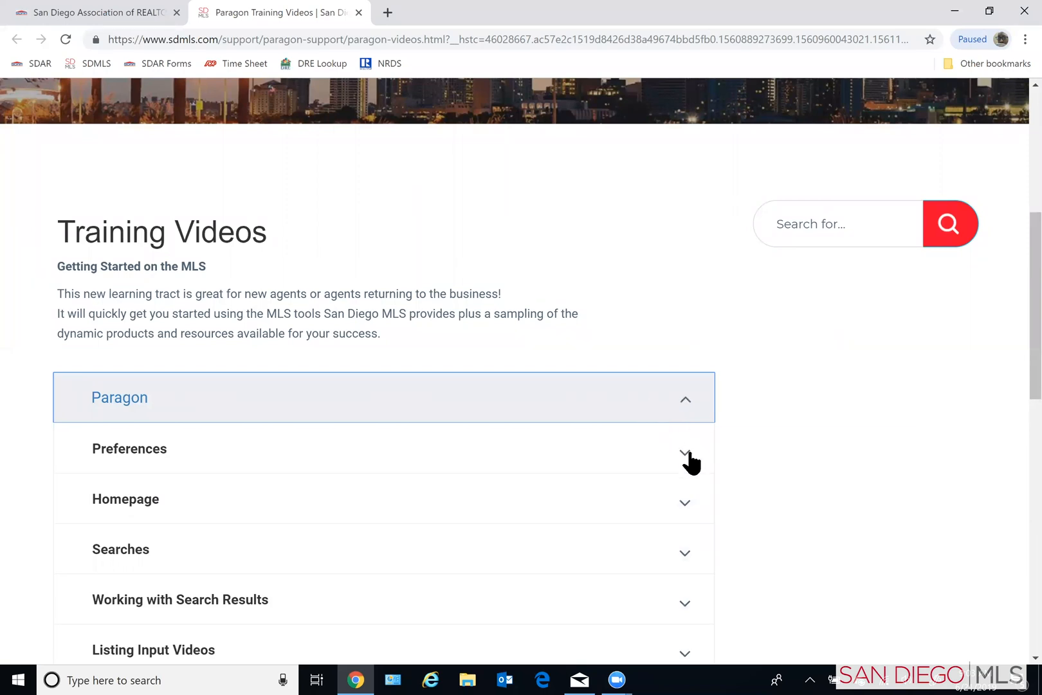
- Expand the Comparative Market Analysis (CMA) topic under Paragon and look through its training videos
scroll(690, 453, "down", 1)
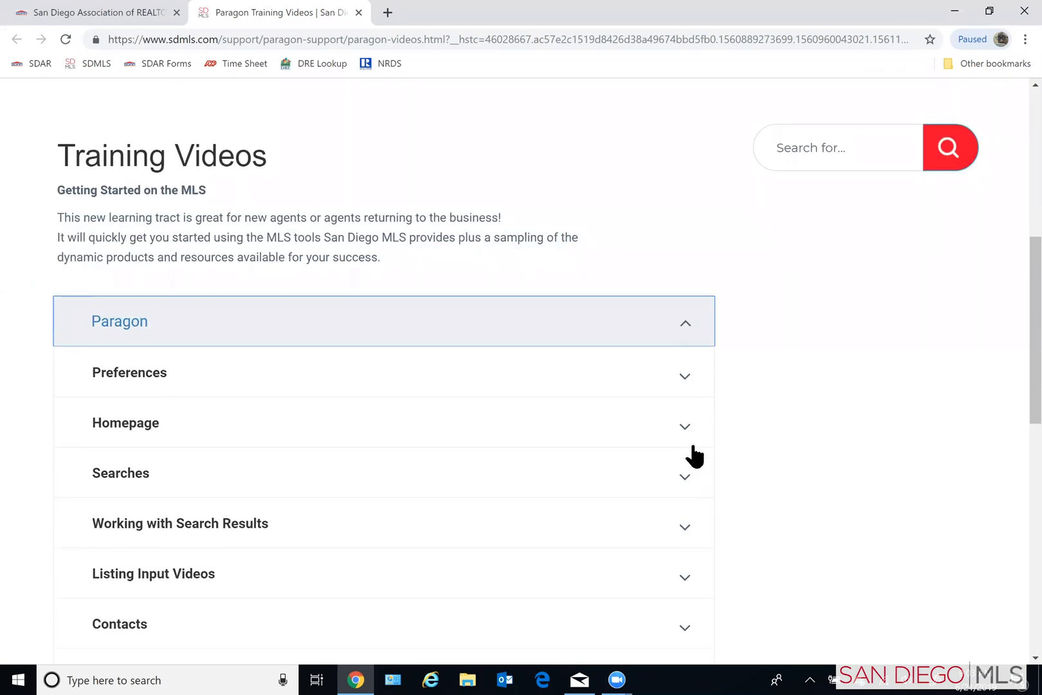
scroll(687, 457, "down", 1)
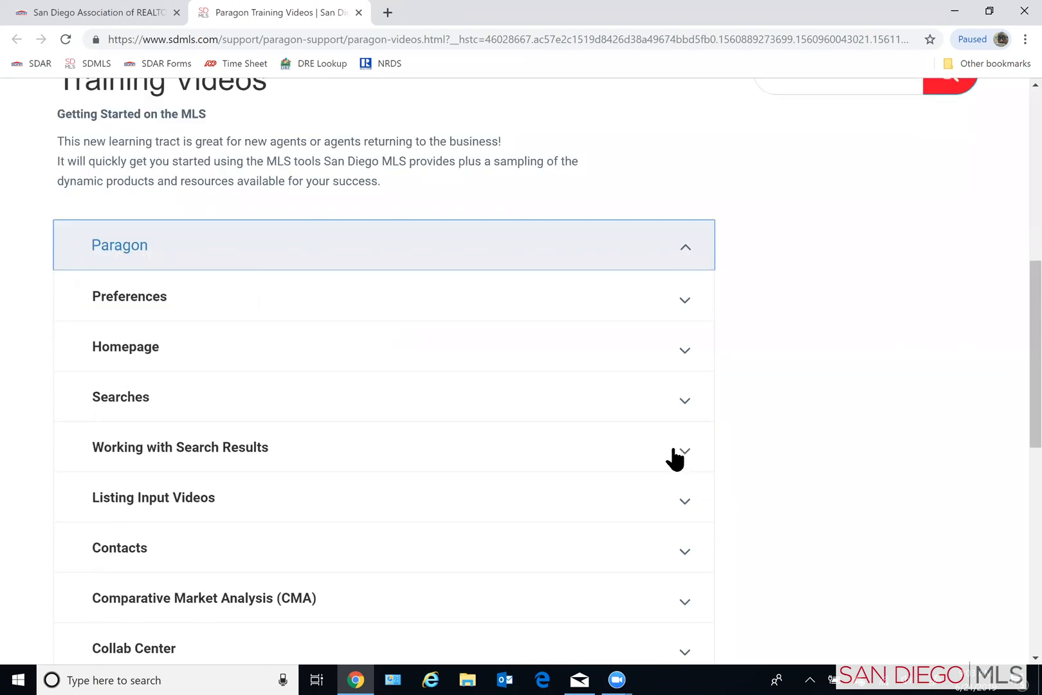
scroll(674, 458, "down", 1)
scroll(667, 457, "down", 1)
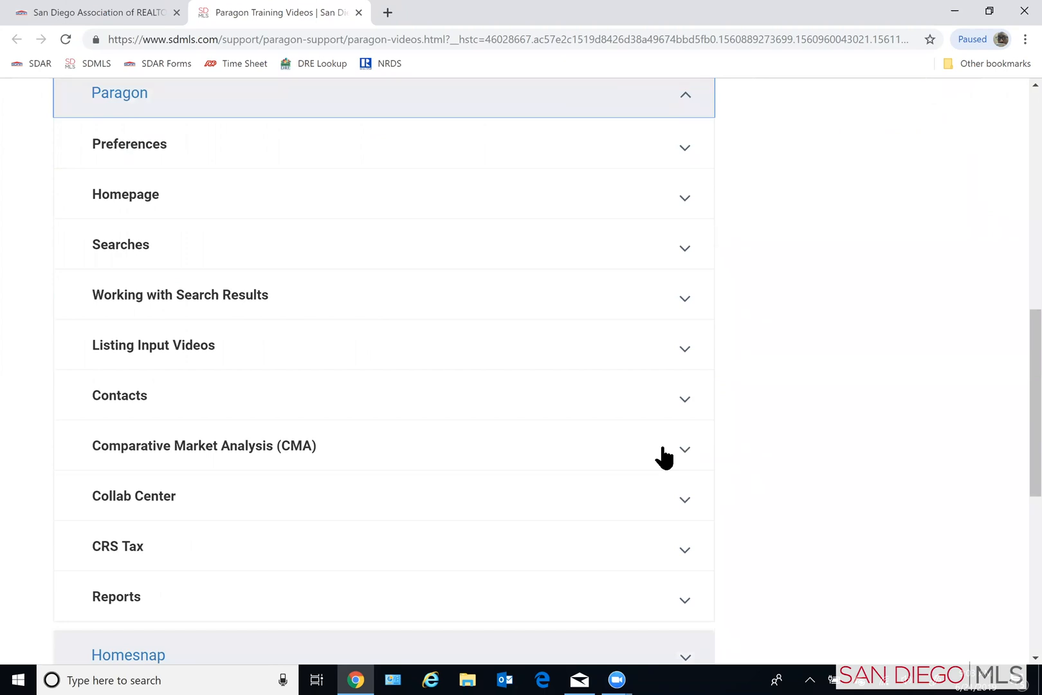
left_click(684, 459)
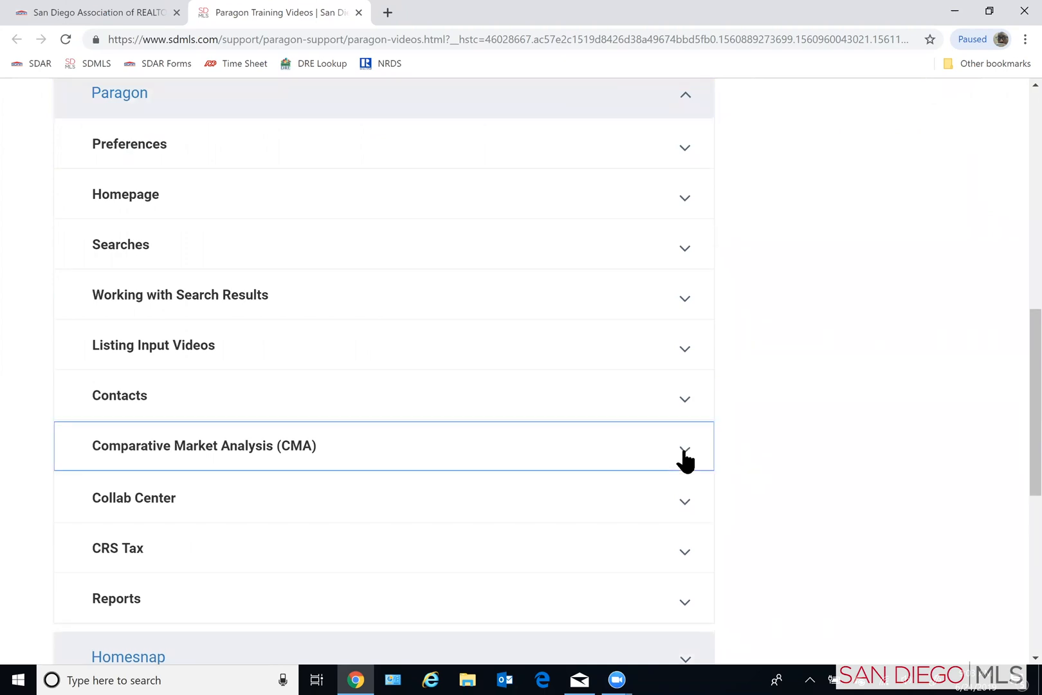
scroll(629, 487, "down", 1)
scroll(642, 478, "down", 1)
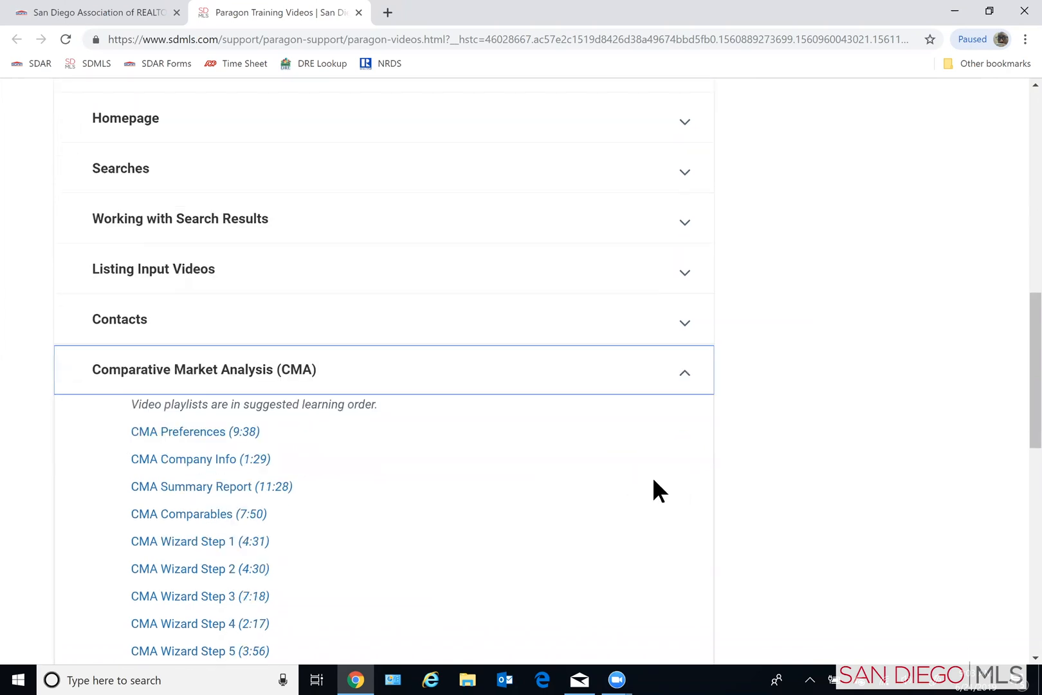
scroll(654, 476, "down", 2)
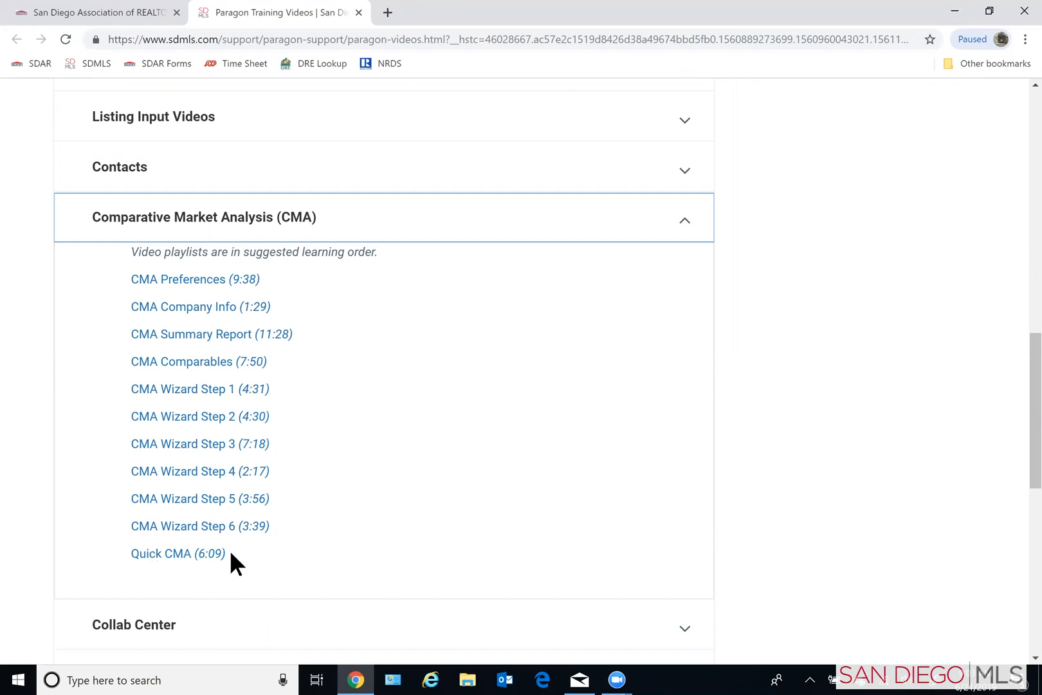
scroll(536, 344, "up", 6)
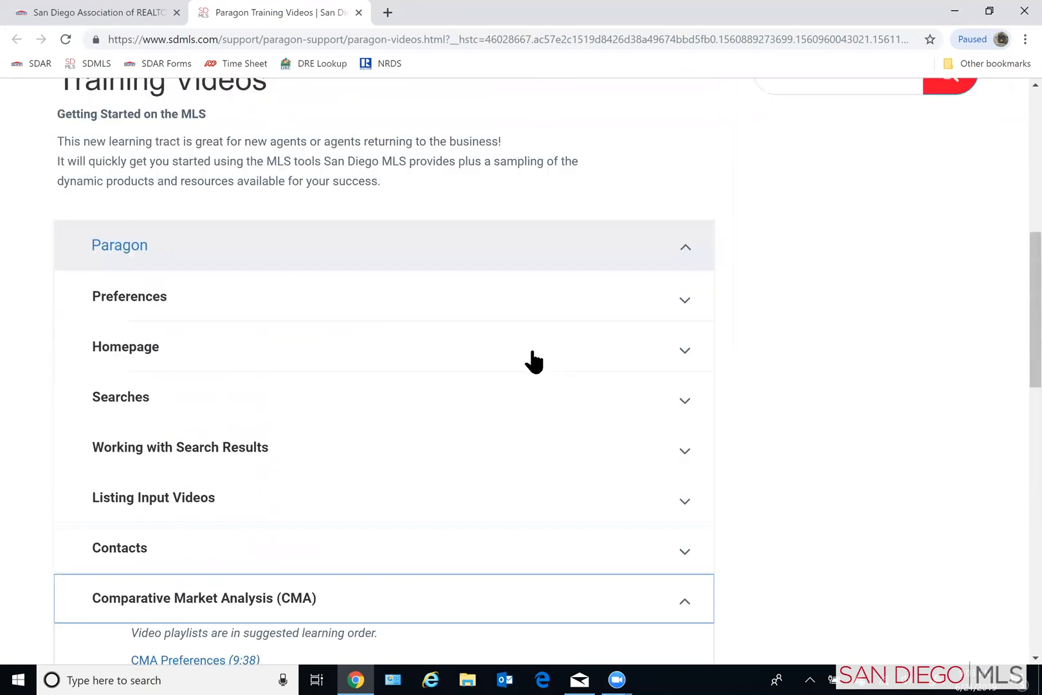
scroll(531, 351, "up", 8)
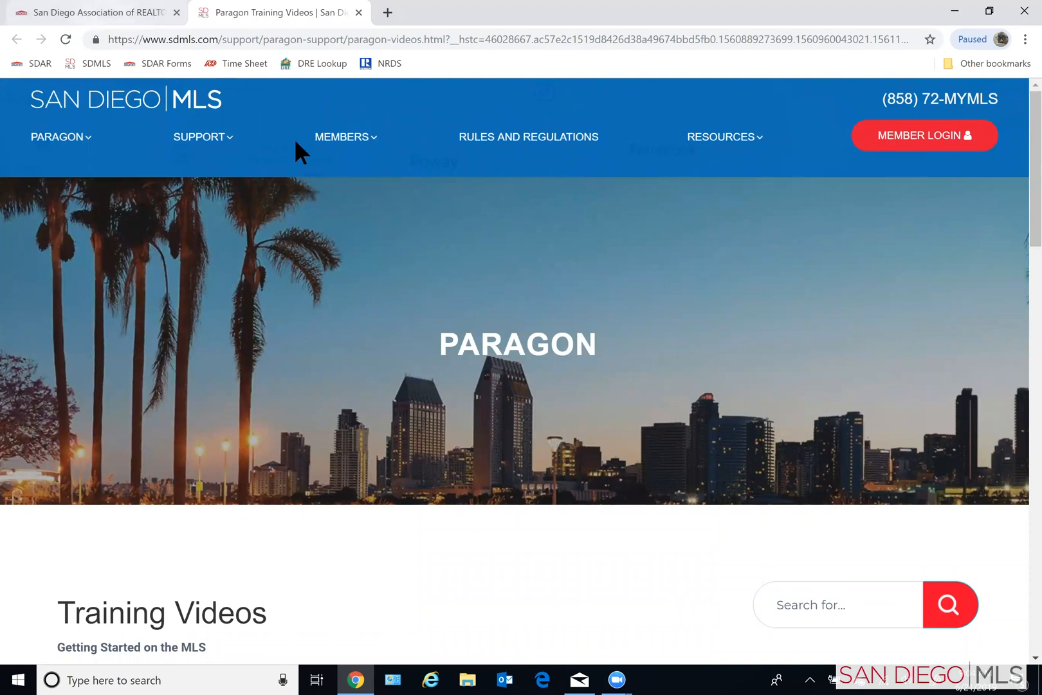
- Return to the SDAR homepage and open the REALTOR® login page
left_click(87, 14)
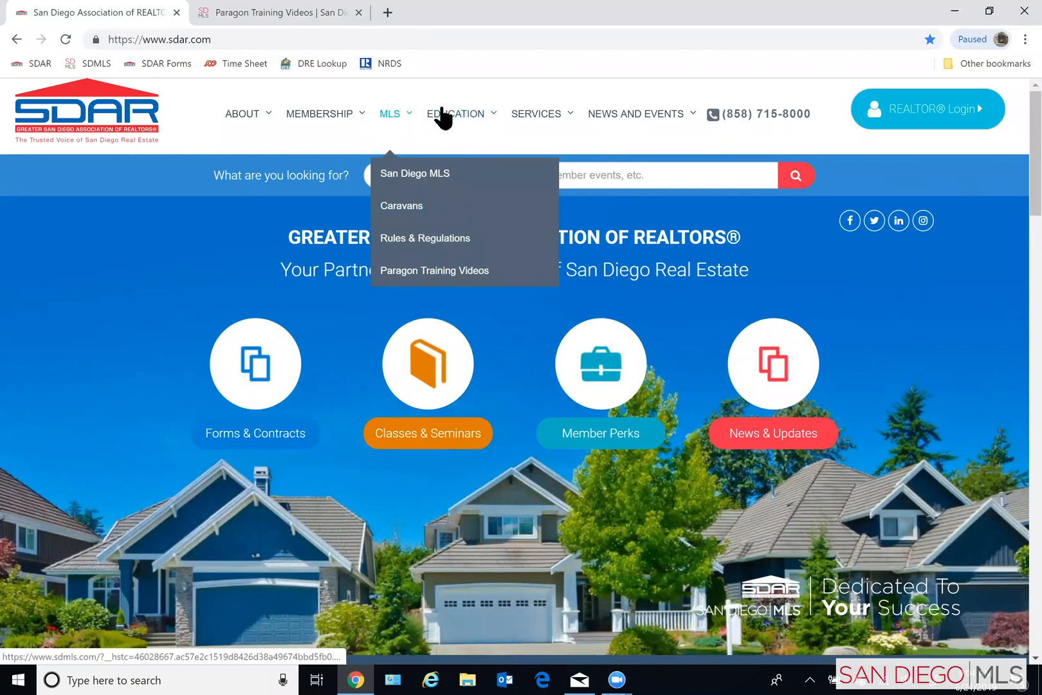
mouse_move(458, 121)
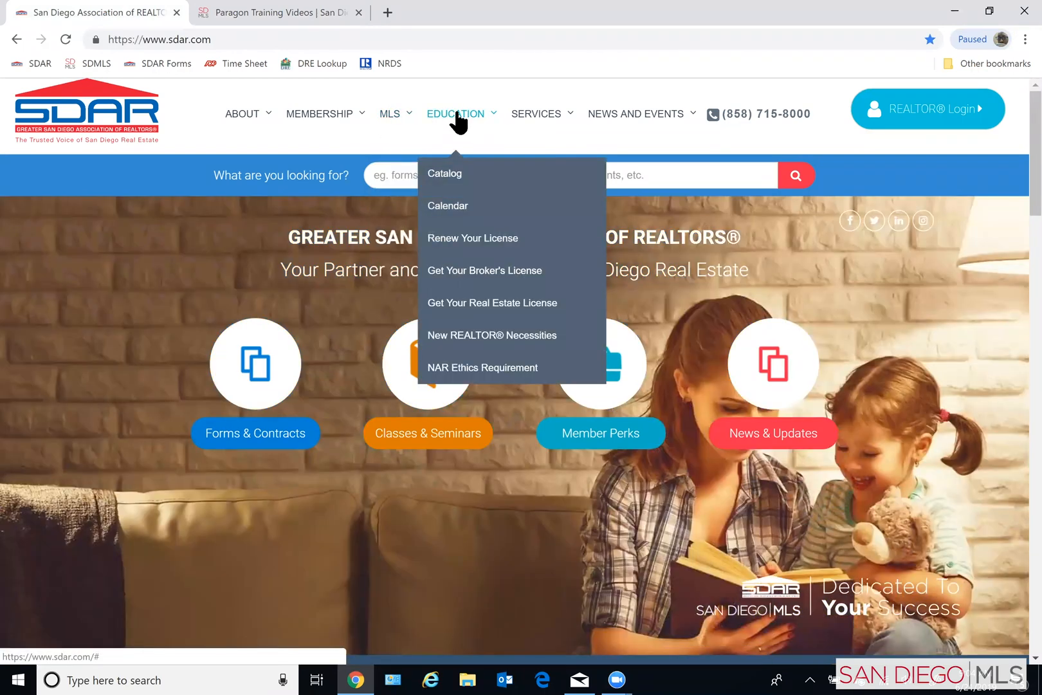
left_click(916, 106)
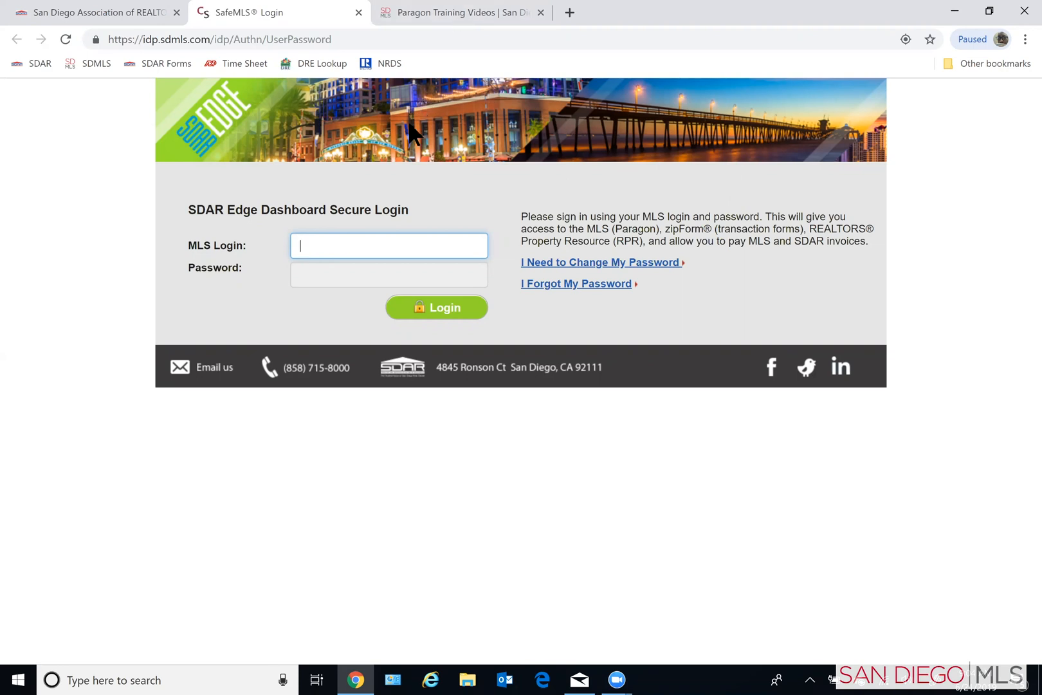
- Sign in to the SDAR Edge Dashboard with the MLS login and account password, and dismiss the listing stats announcement
type("ianc")
key("Tab")
type("**********")
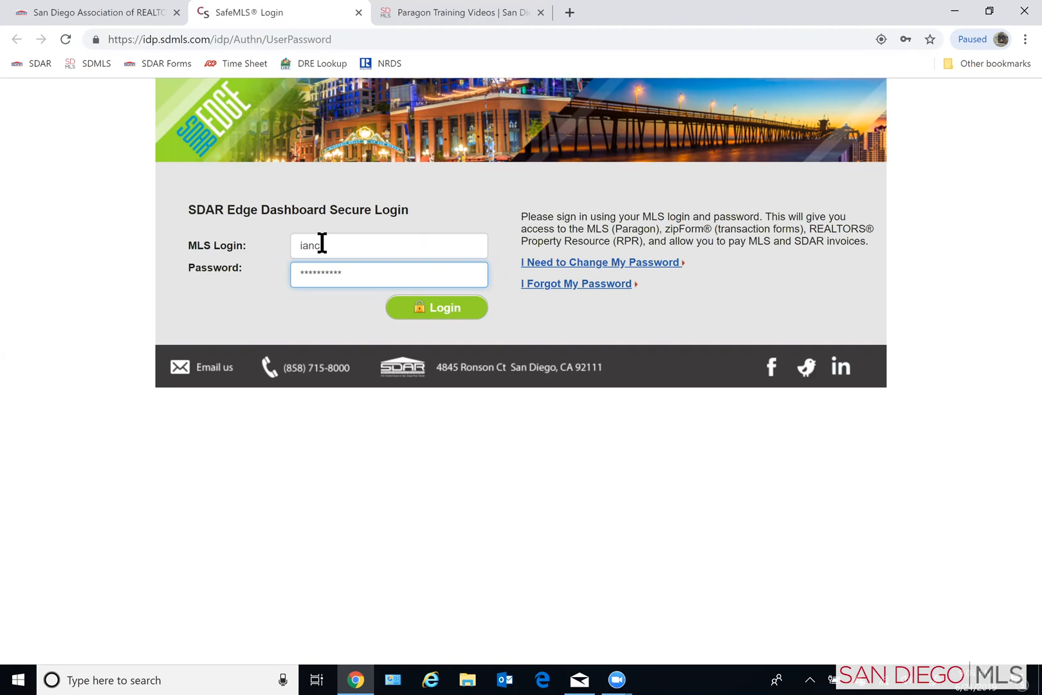
key("Return")
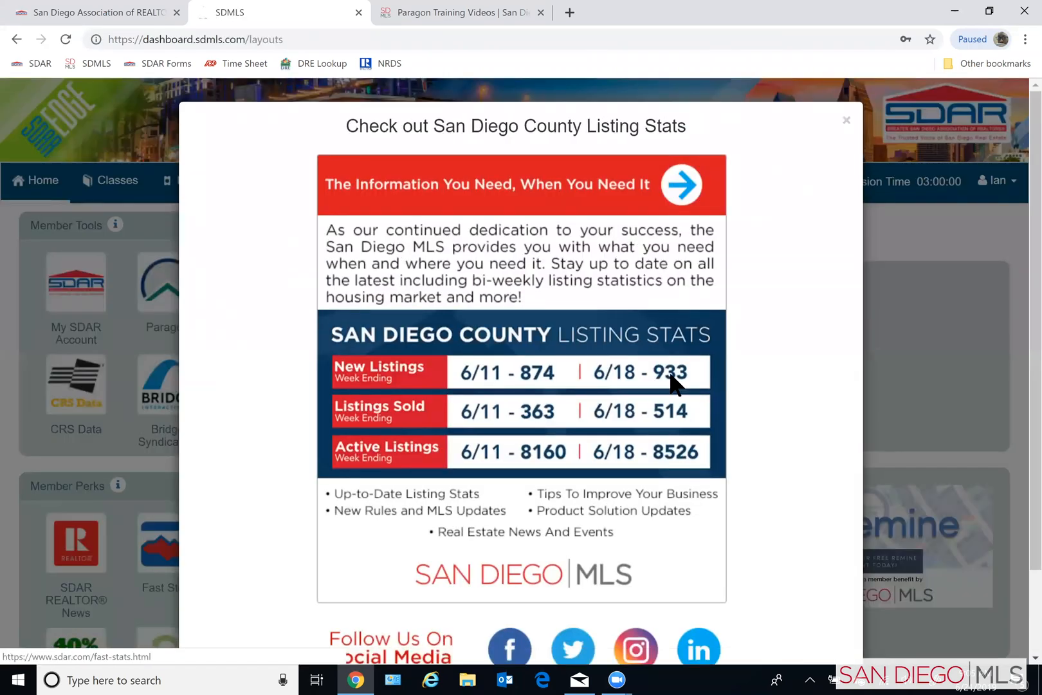
left_click(847, 122)
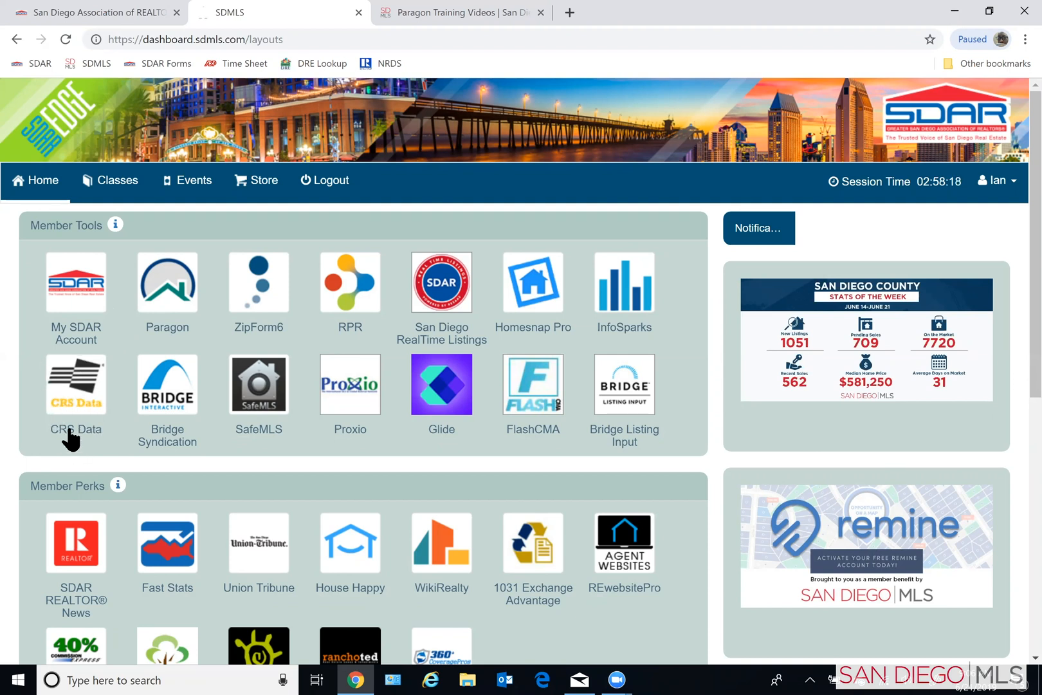
- Launch CRS Data from the member tools and open the subject property's report by searching San Diego County for its street address
left_click(70, 391)
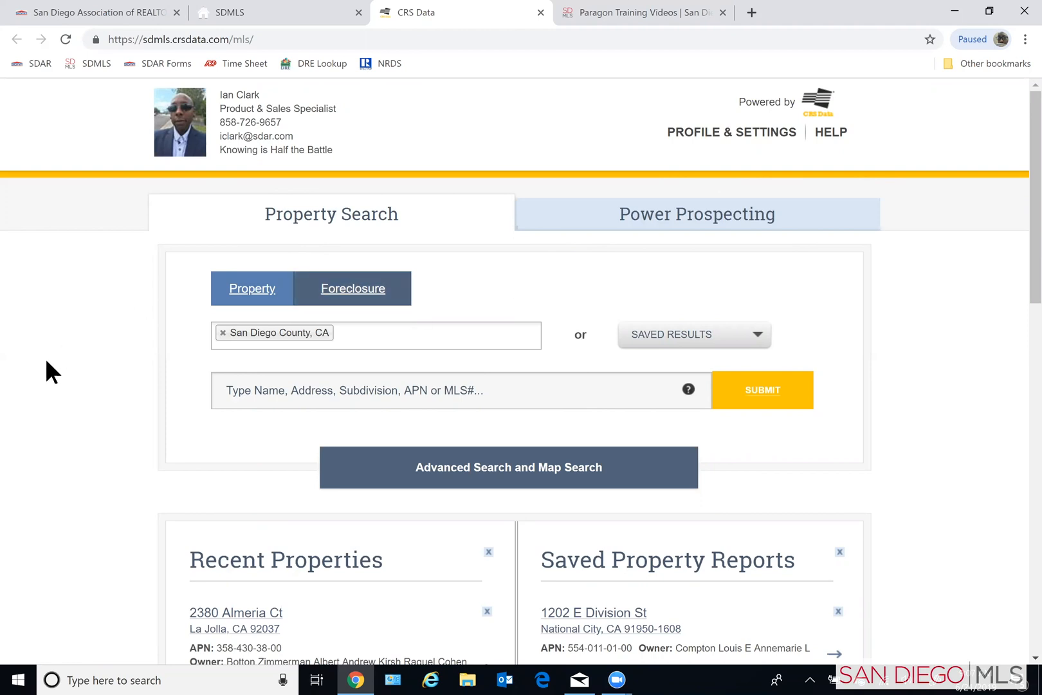
scroll(34, 363, "down", 1)
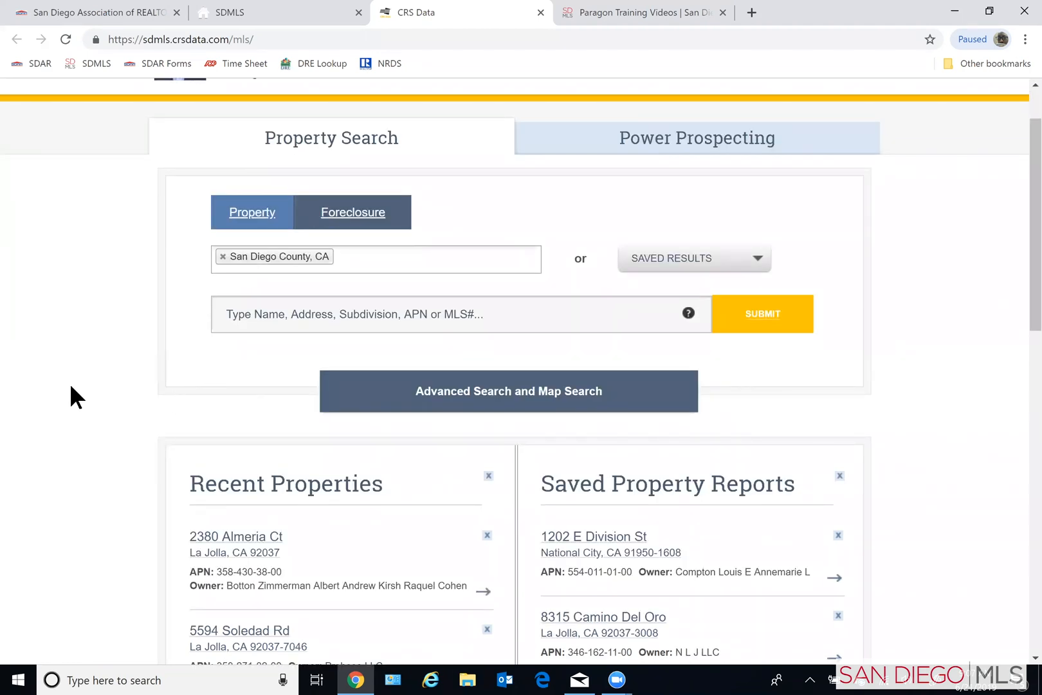
left_click(307, 318)
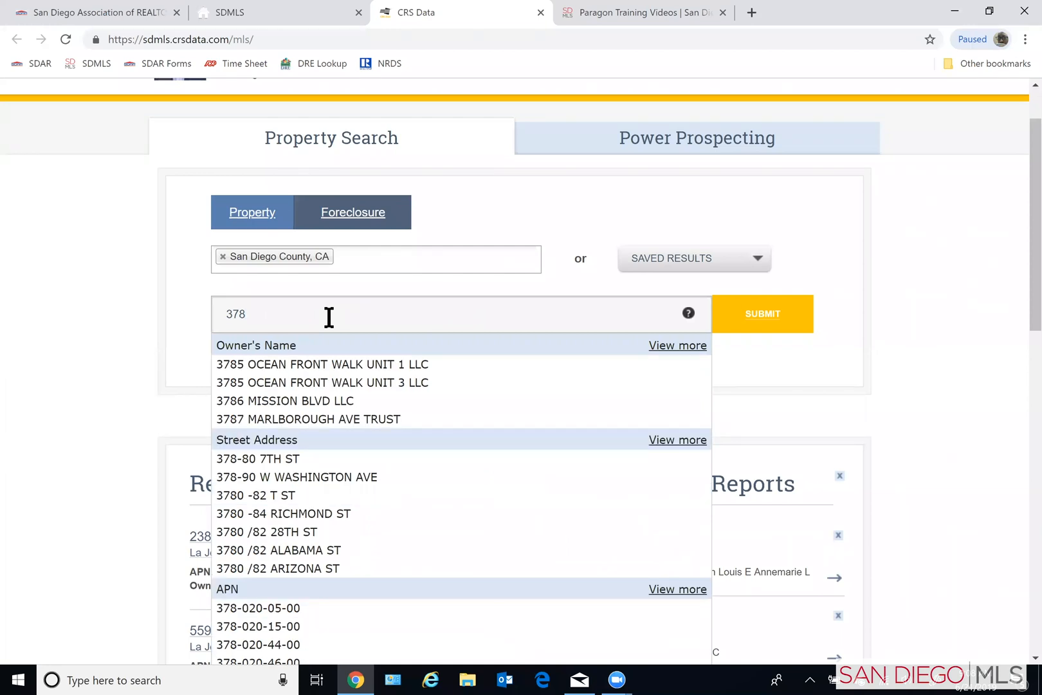
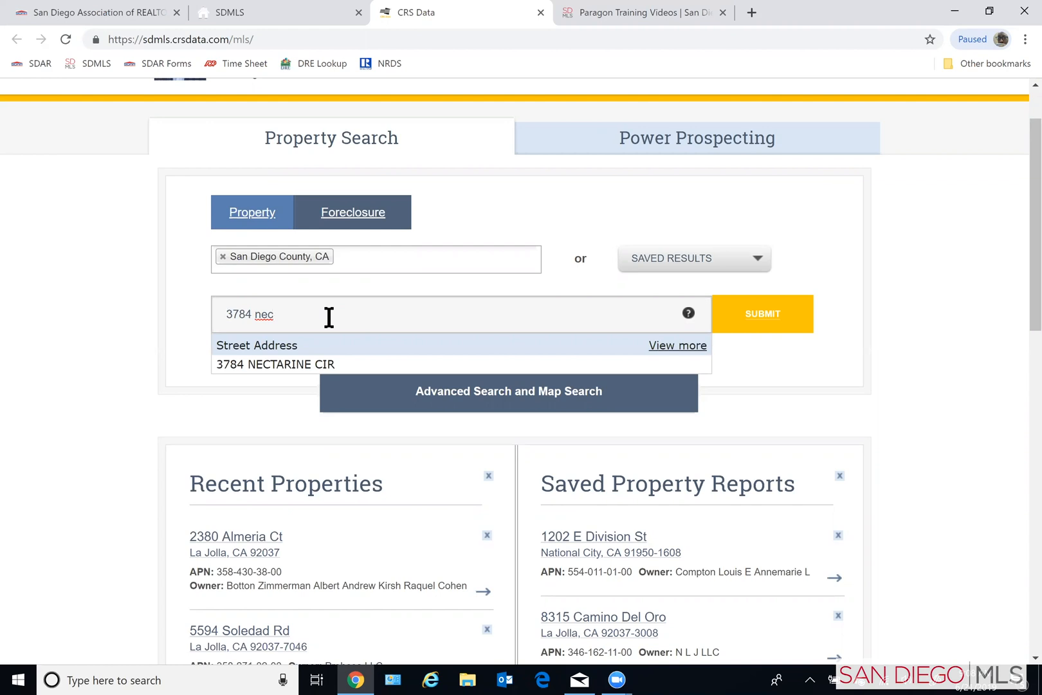
left_click(315, 365)
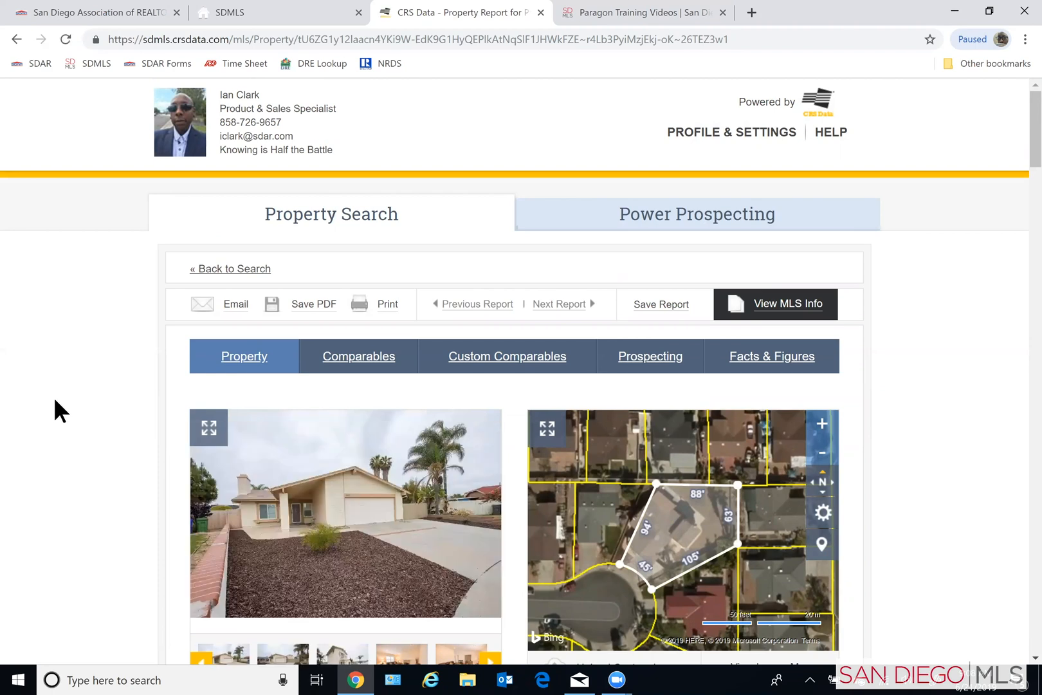
- Open the comparable sales for the subject property from its report
scroll(54, 399, "down", 5)
scroll(53, 414, "up", 5)
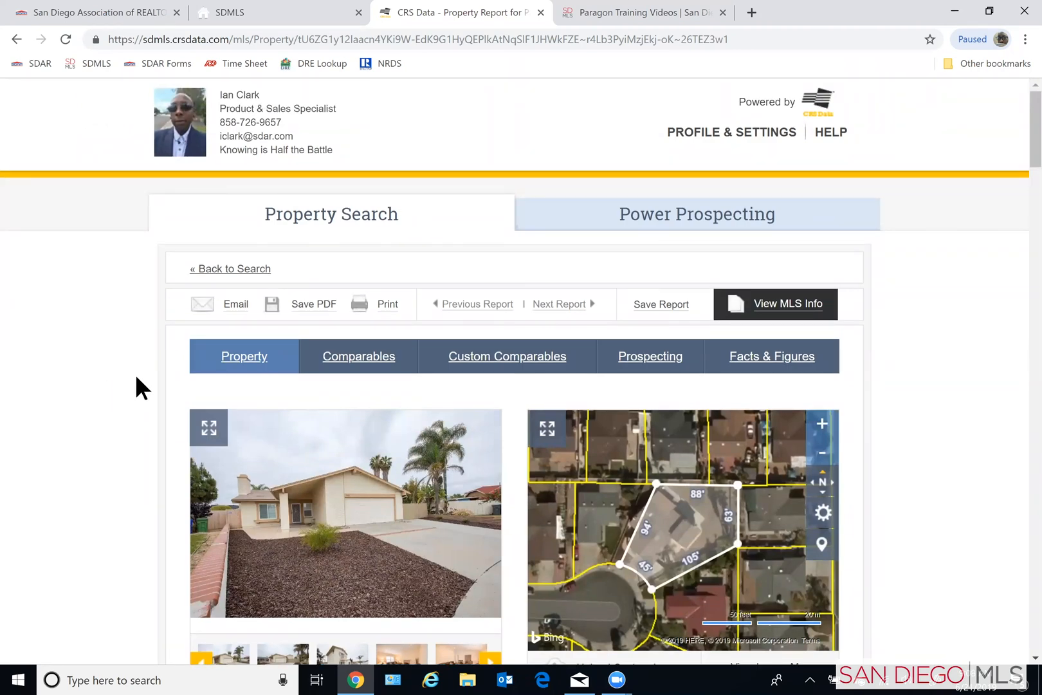
left_click(367, 369)
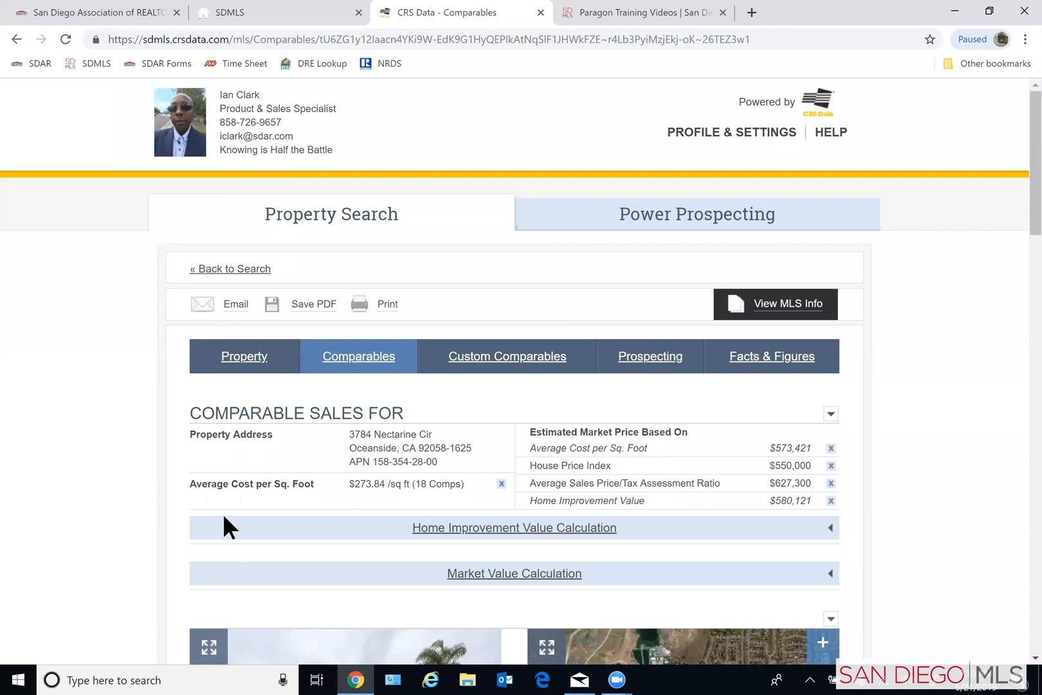
- Expand the Home Improvement Value Calculation and examine its room, amount spent and improvement quality settings
scroll(129, 557, "down", 1)
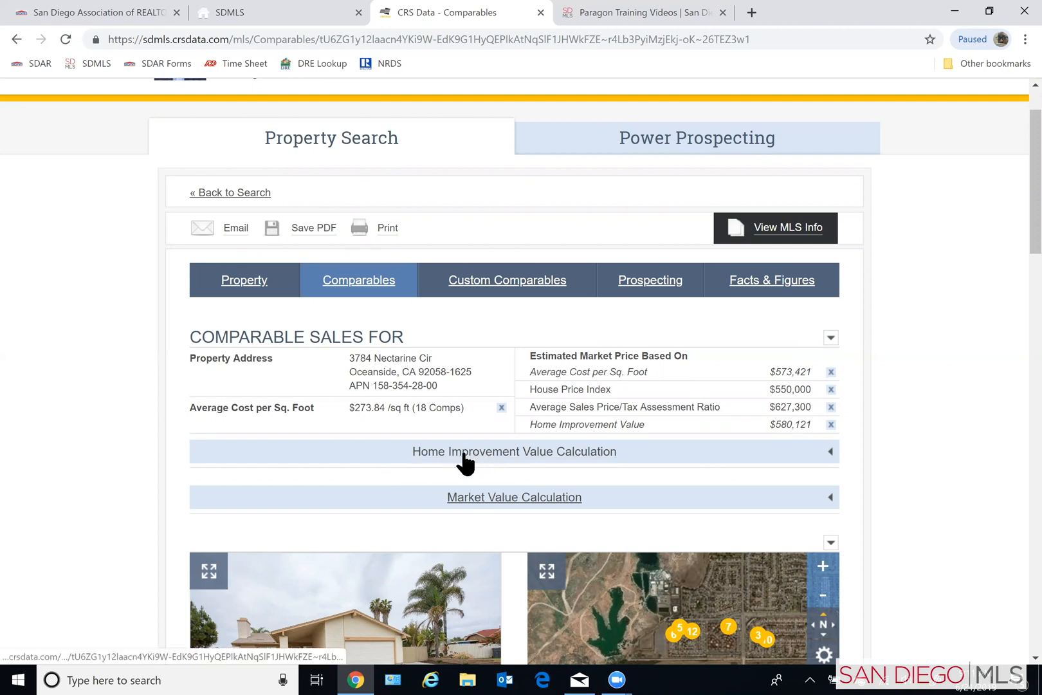
left_click(507, 458)
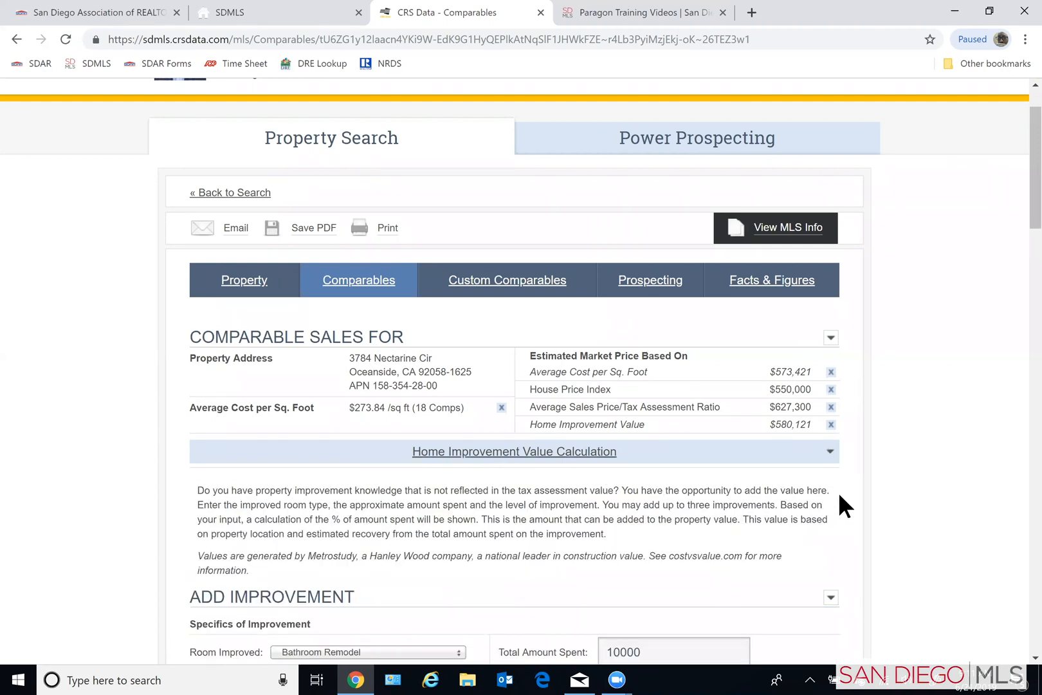
scroll(840, 494, "down", 1)
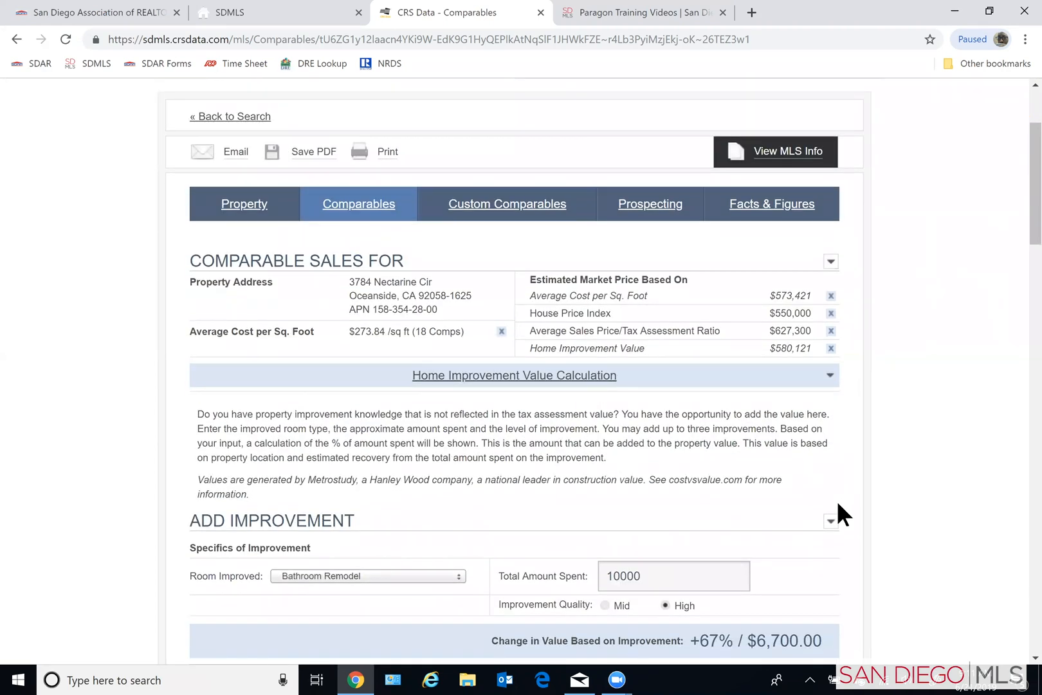
scroll(838, 505, "down", 1)
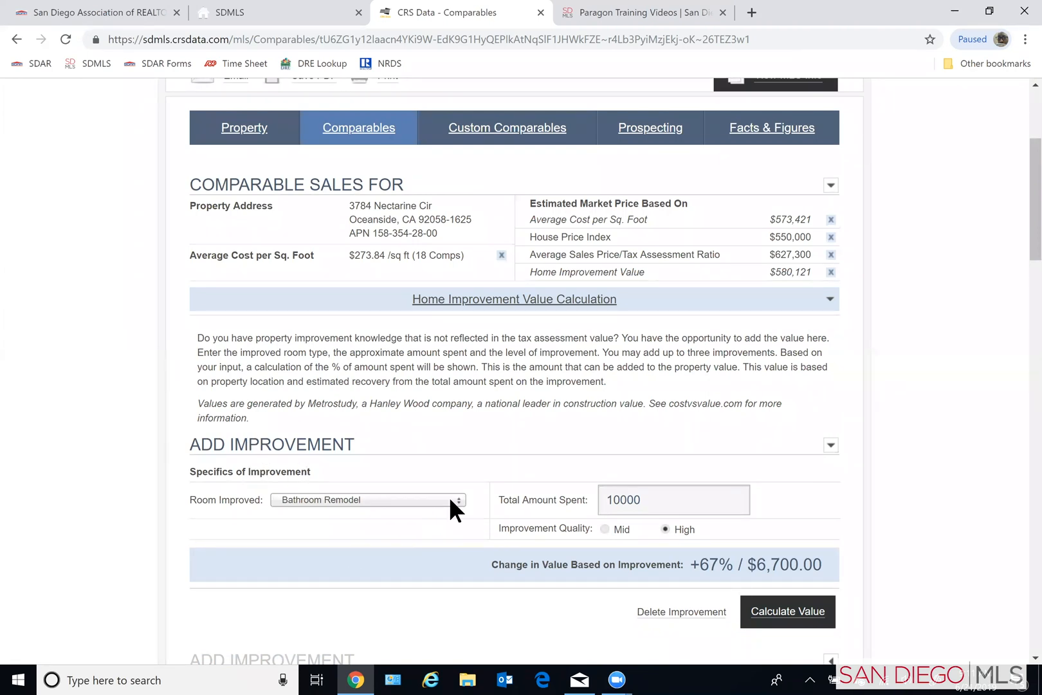
- Collapse the Home Improvement Value Calculation and expand the Market Value Calculation
left_click(830, 301)
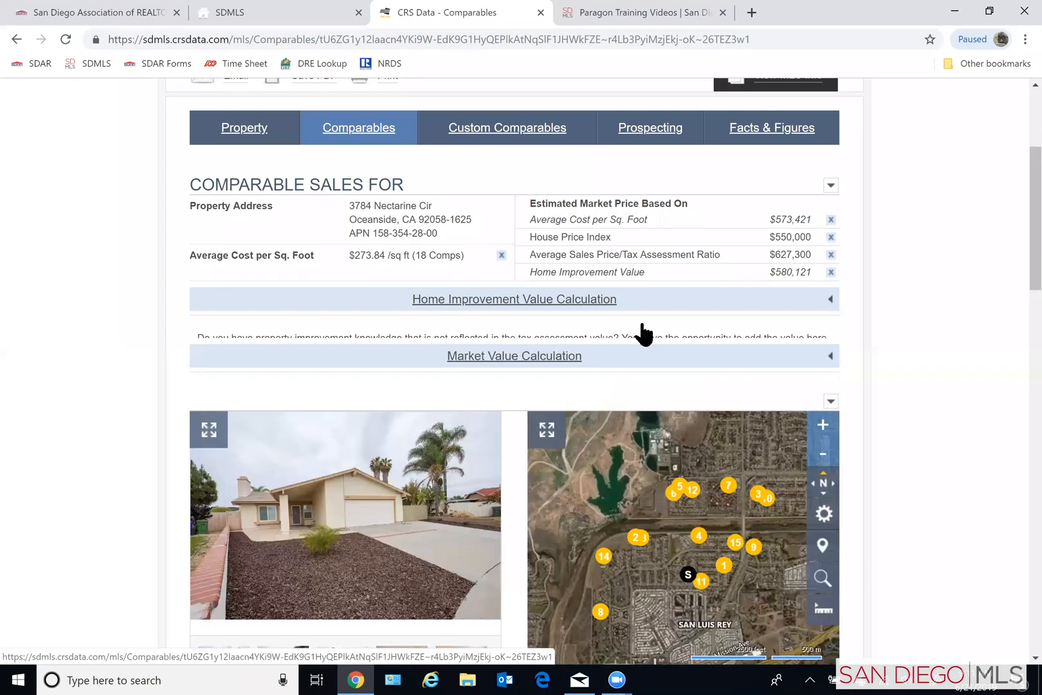
left_click(510, 351)
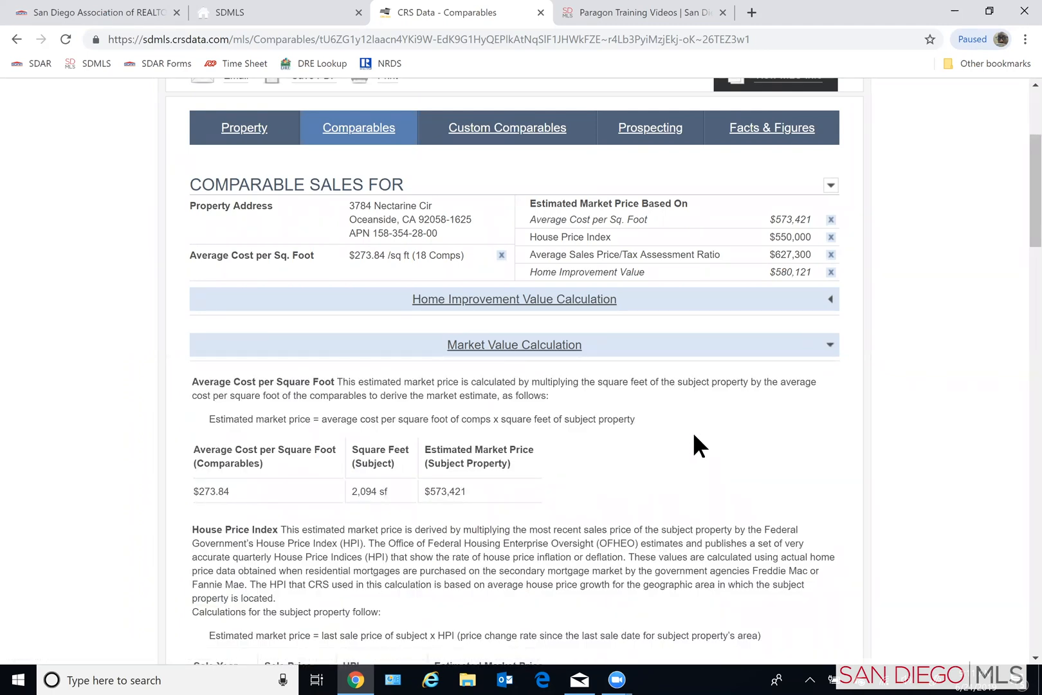
- Read the Market Value Calculation's methods for average cost per square foot, House Price Index and average sales price/tax assessment ratio
scroll(694, 435, "down", 2)
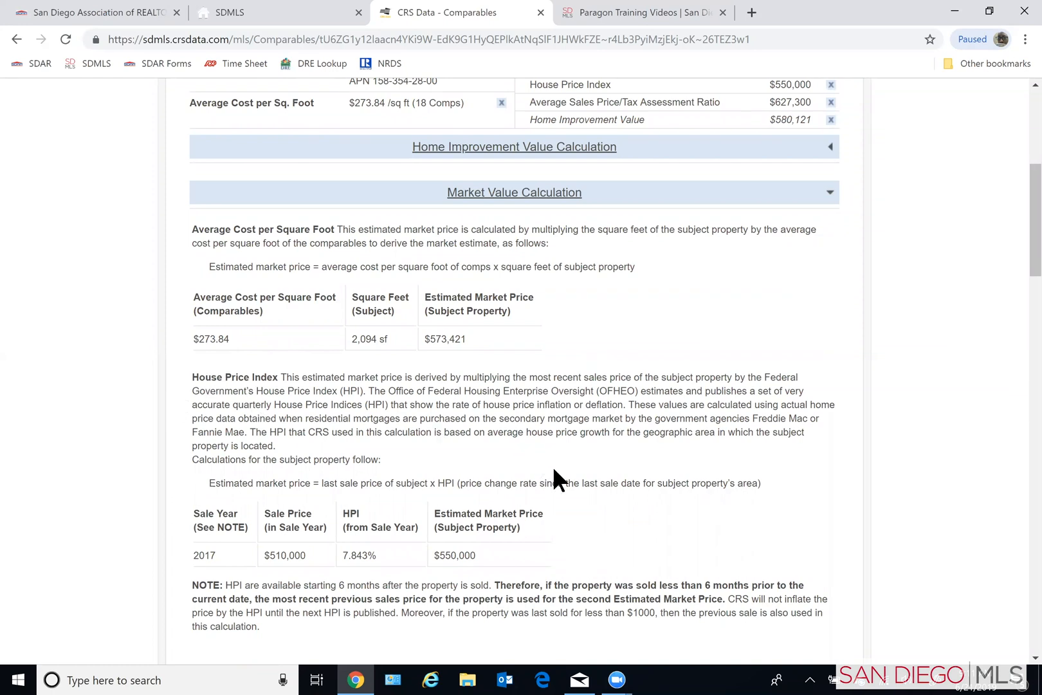
scroll(572, 476, "down", 2)
scroll(573, 480, "down", 1)
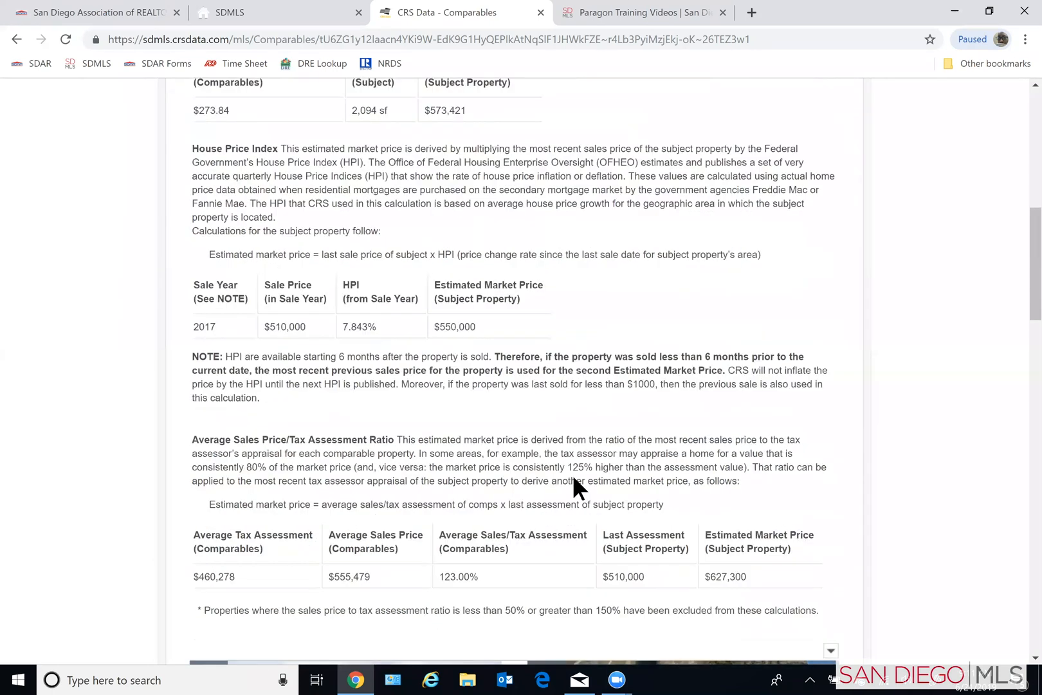
scroll(591, 481, "down", 1)
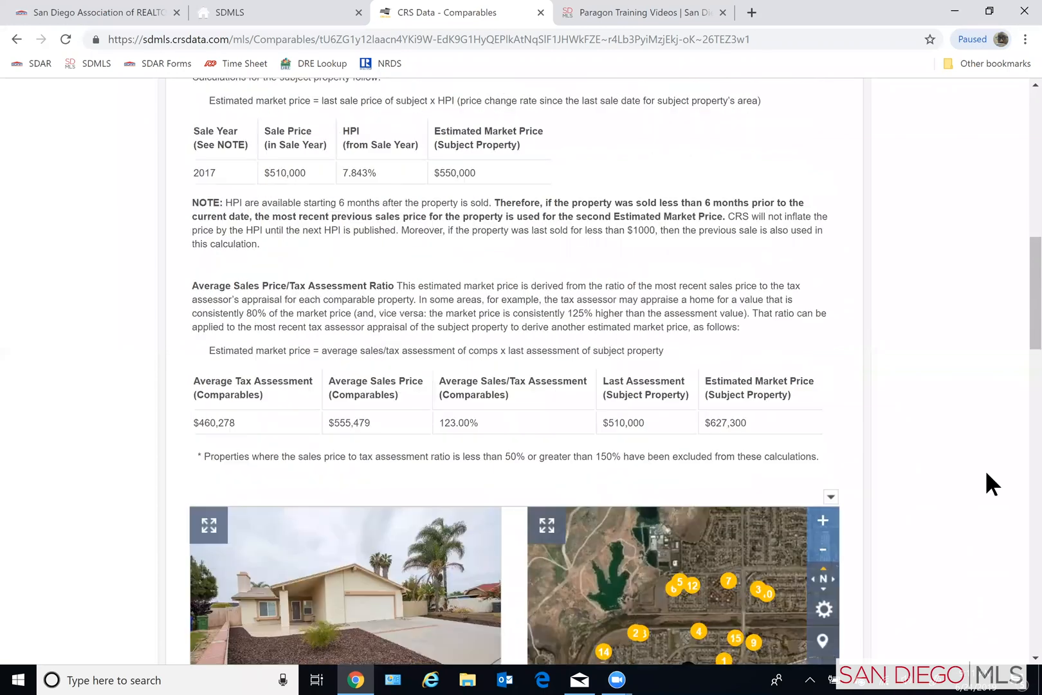
- View the sale details of the subject property and several numbered comparables from their markers on the map
scroll(976, 471, "down", 4)
scroll(959, 467, "down", 2)
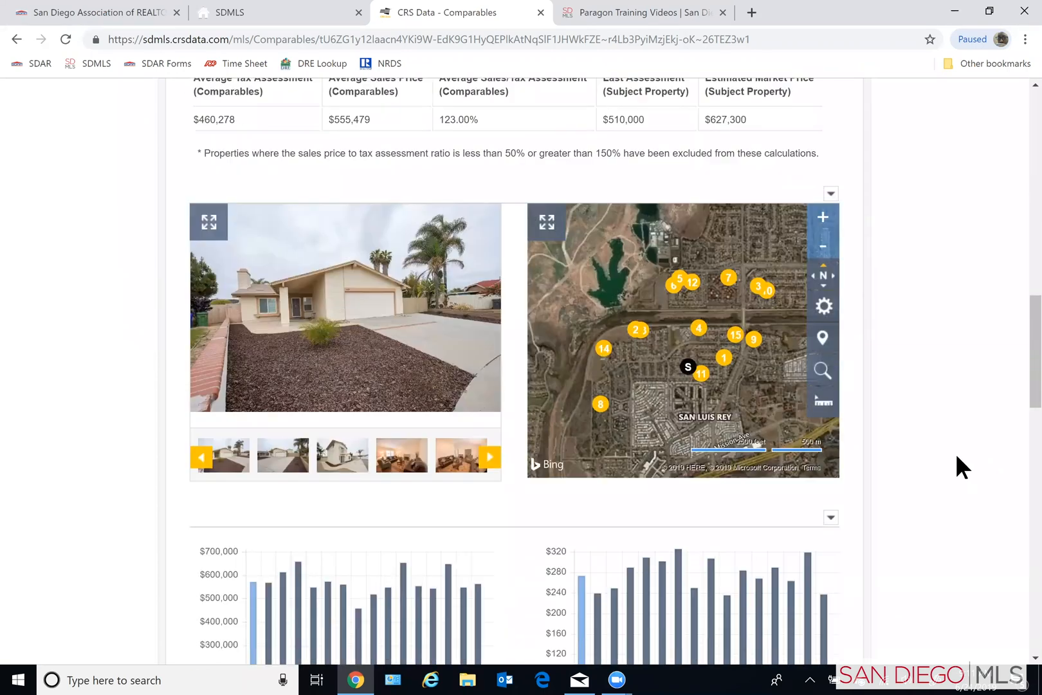
scroll(936, 436, "down", 2)
scroll(923, 428, "up", 2)
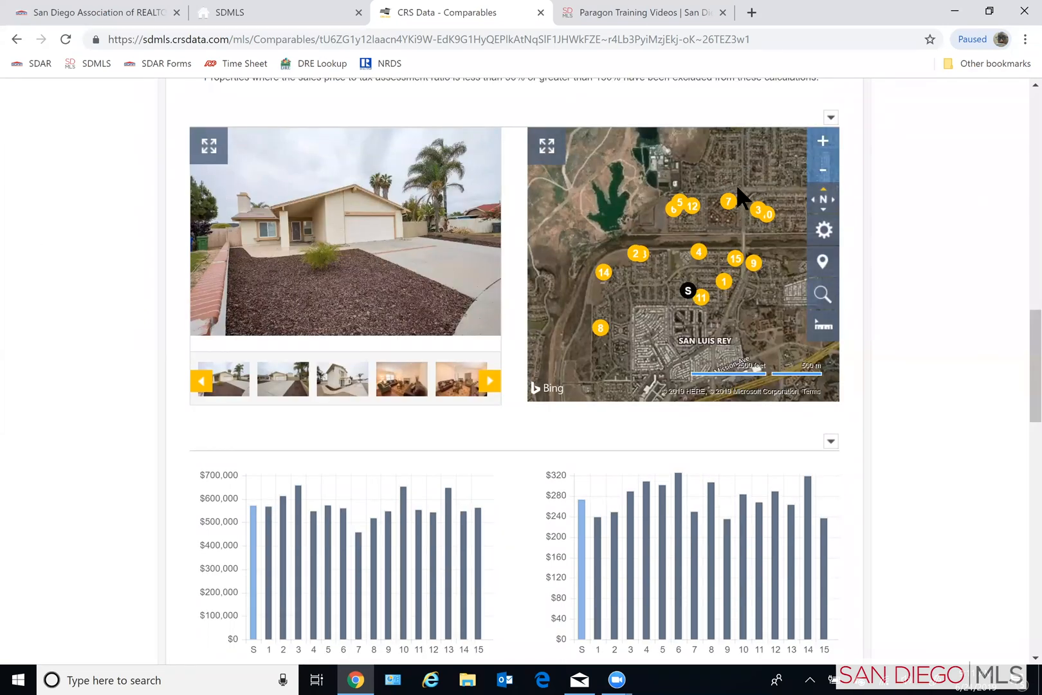
left_click(687, 297)
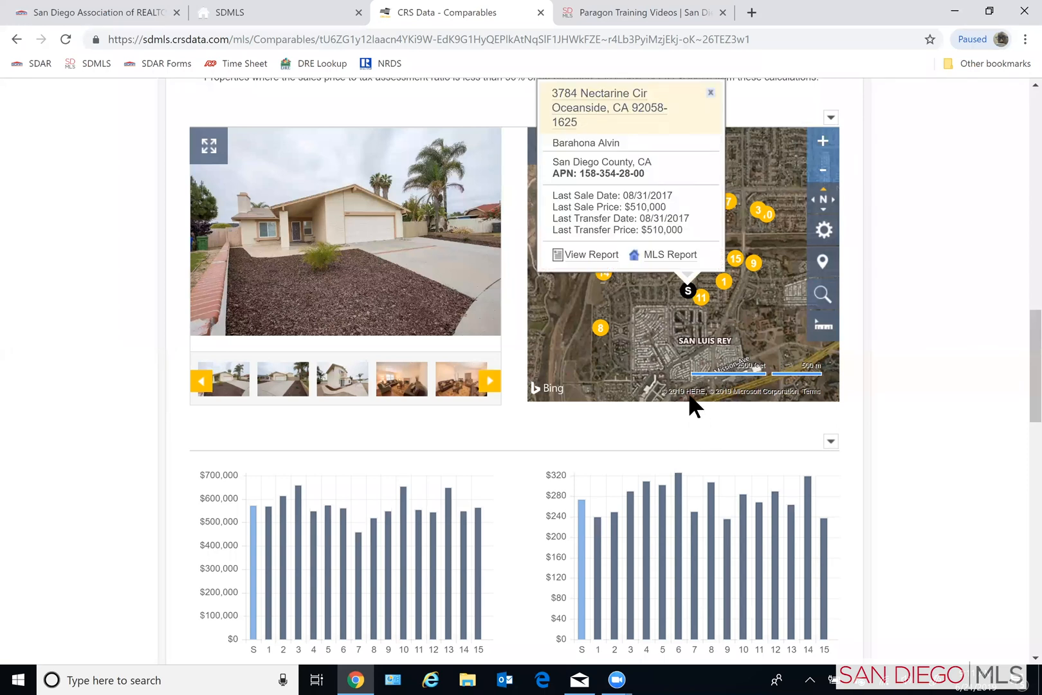
left_click(661, 267)
left_click(681, 295)
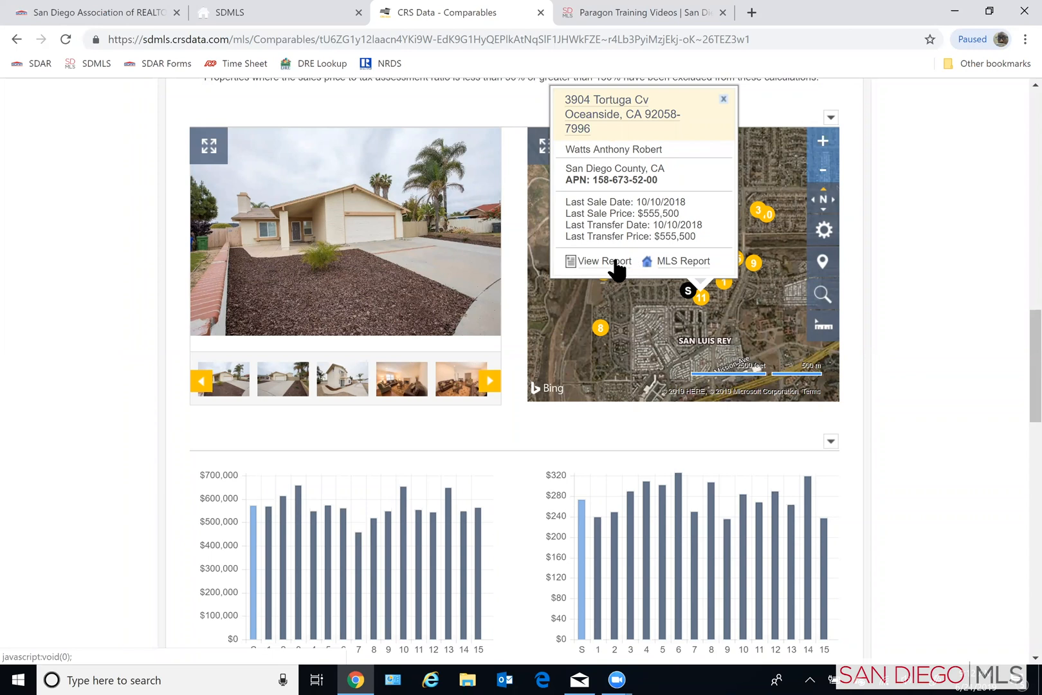
left_click(736, 343)
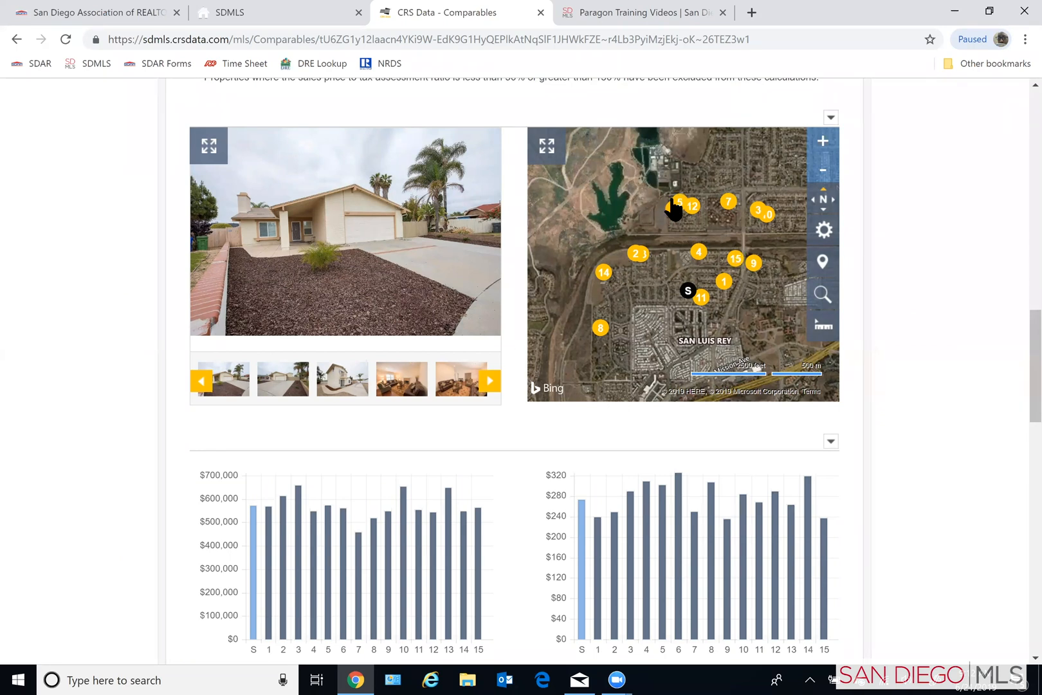
left_click(694, 207)
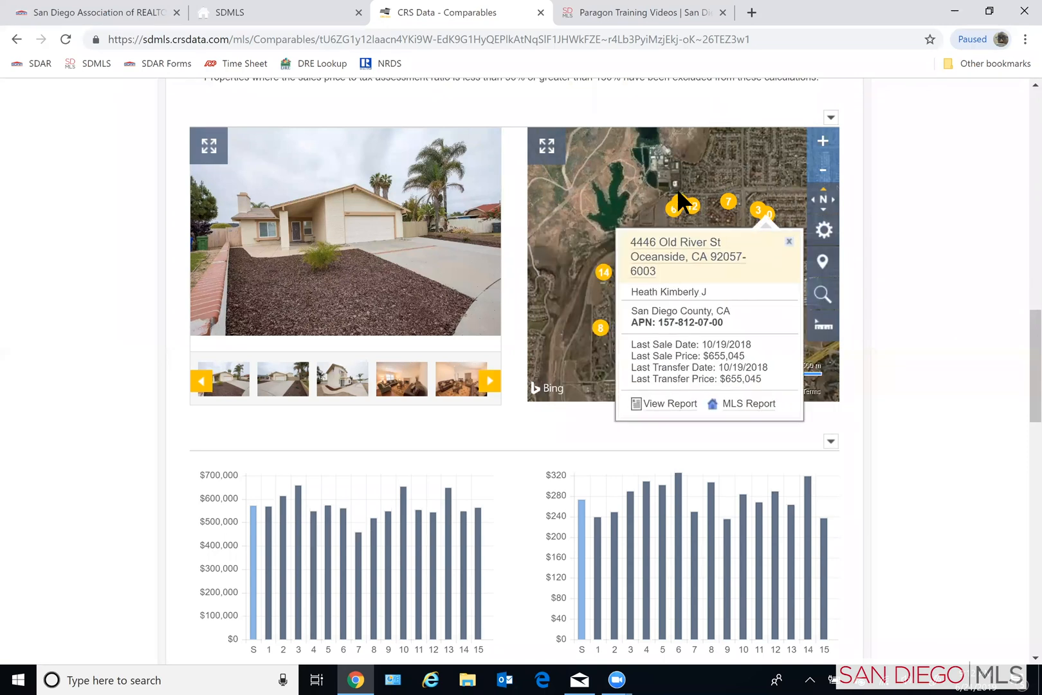
left_click(676, 208)
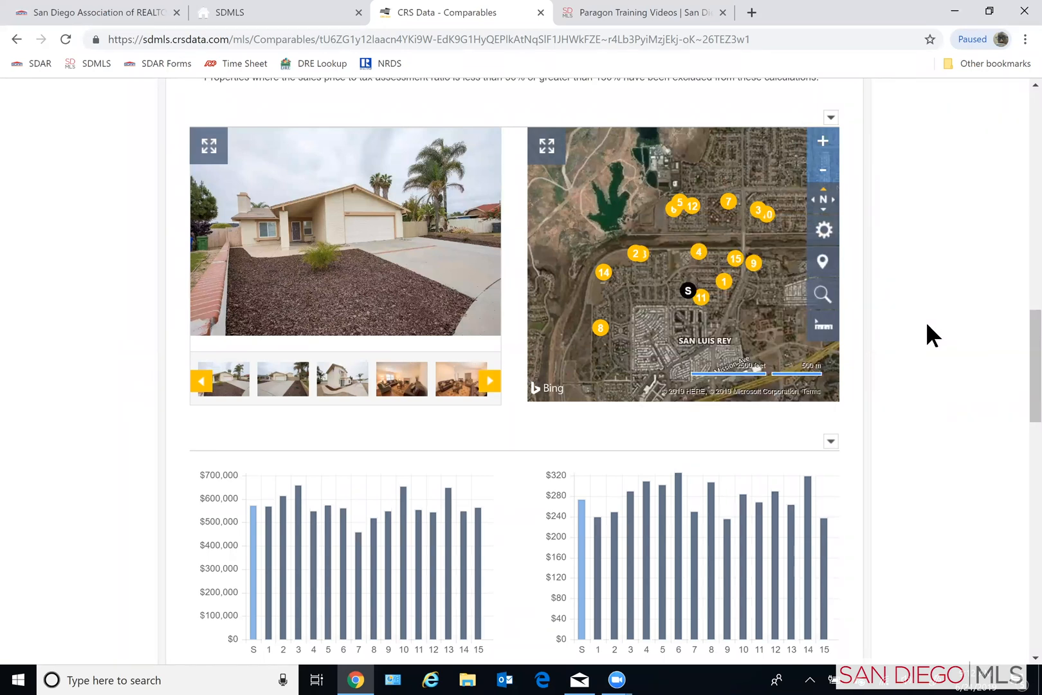
- Examine the bar values for the subject and comparables in the Sales Prices and Cost per Sq. Ft. charts
scroll(932, 346, "down", 1)
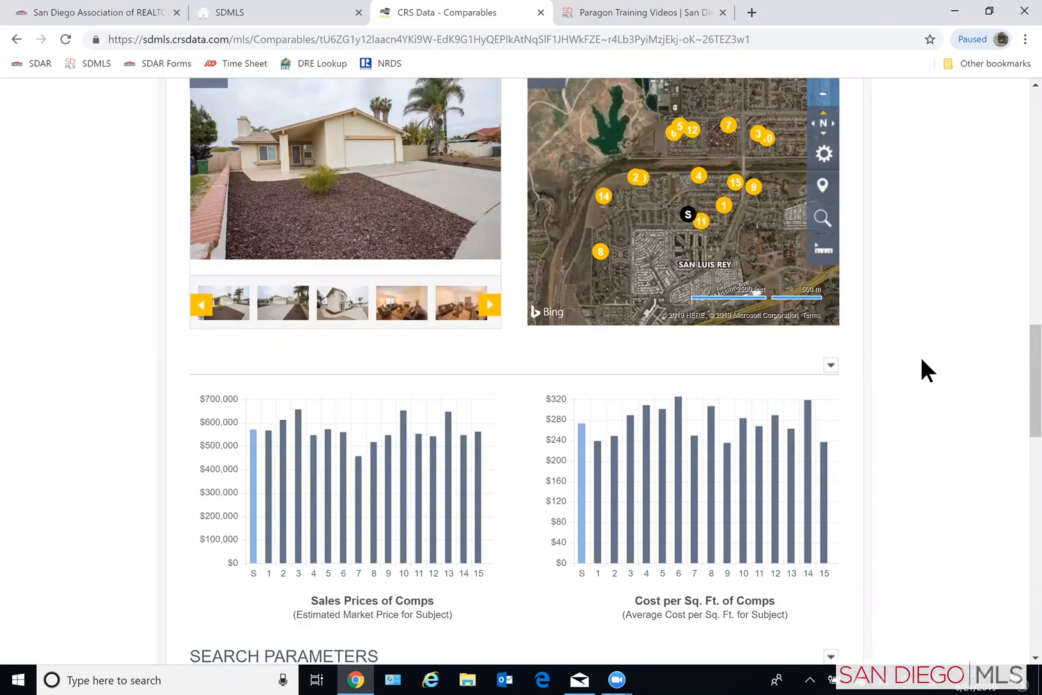
scroll(527, 476, "down", 1)
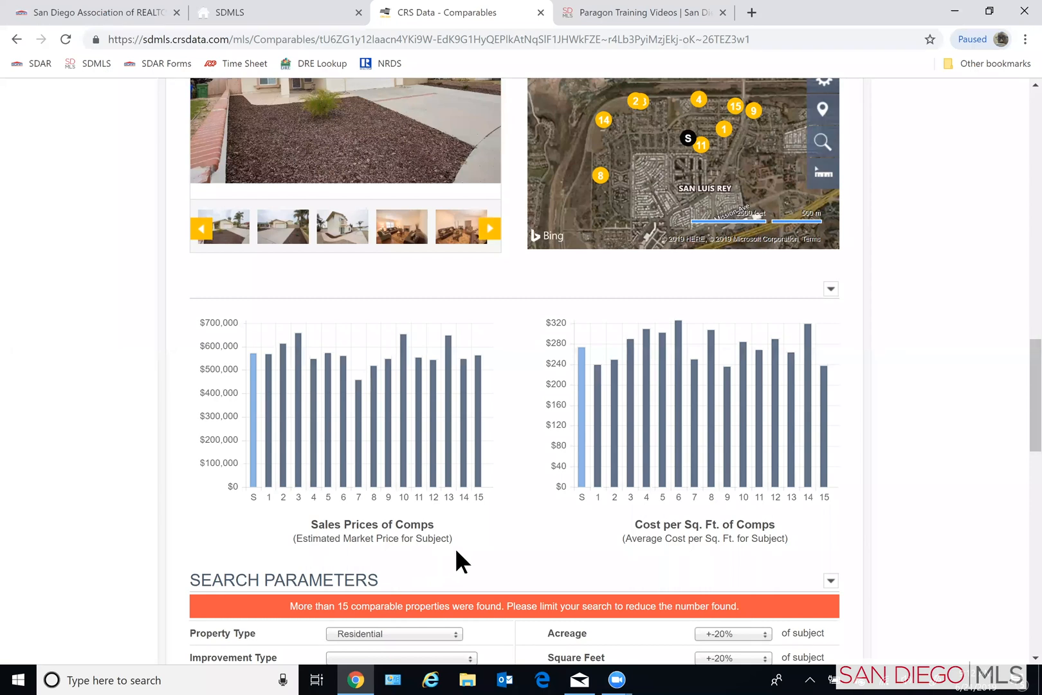
mouse_move(476, 413)
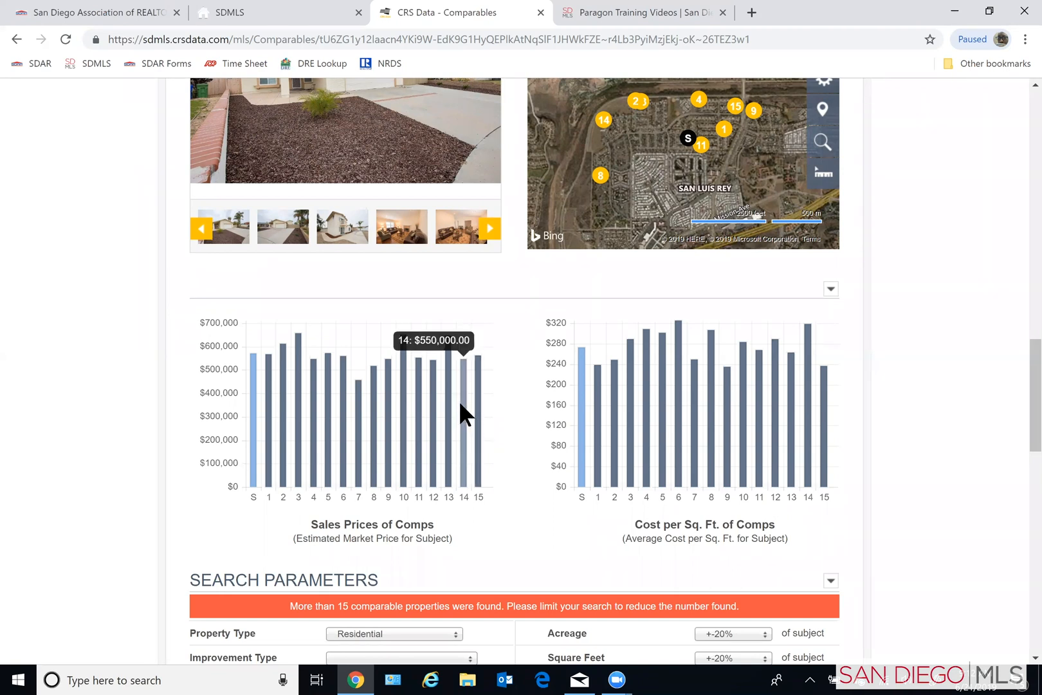
mouse_move(252, 373)
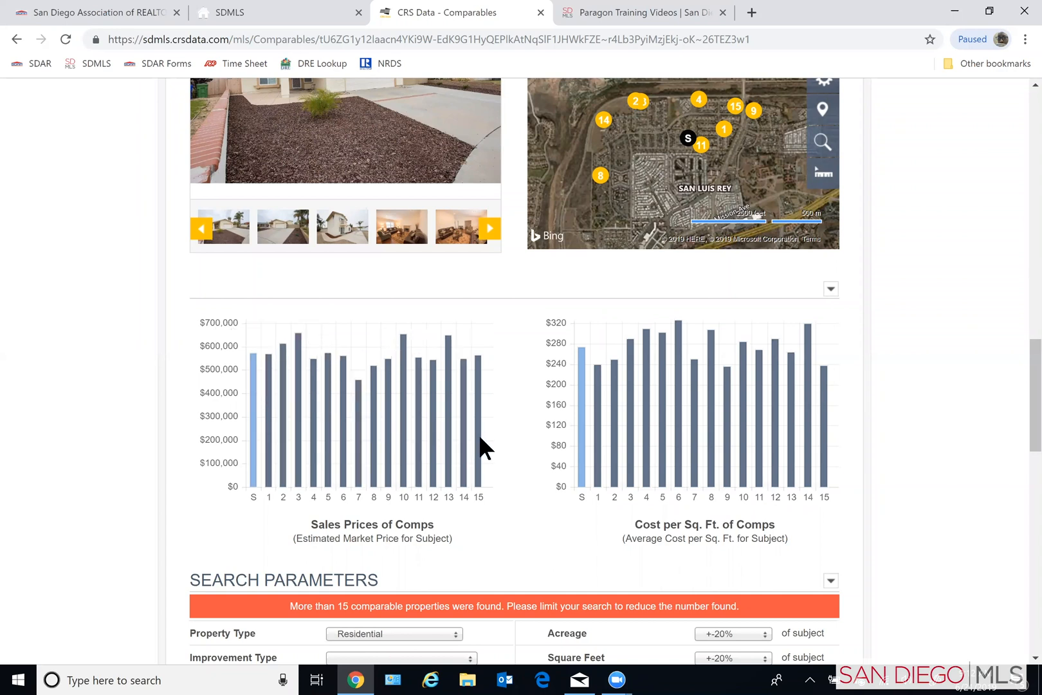
mouse_move(480, 437)
mouse_move(579, 353)
- Limit the comparables search to sales in the last 6 months within 0.5 mile, and update the results
scroll(119, 440, "down", 2)
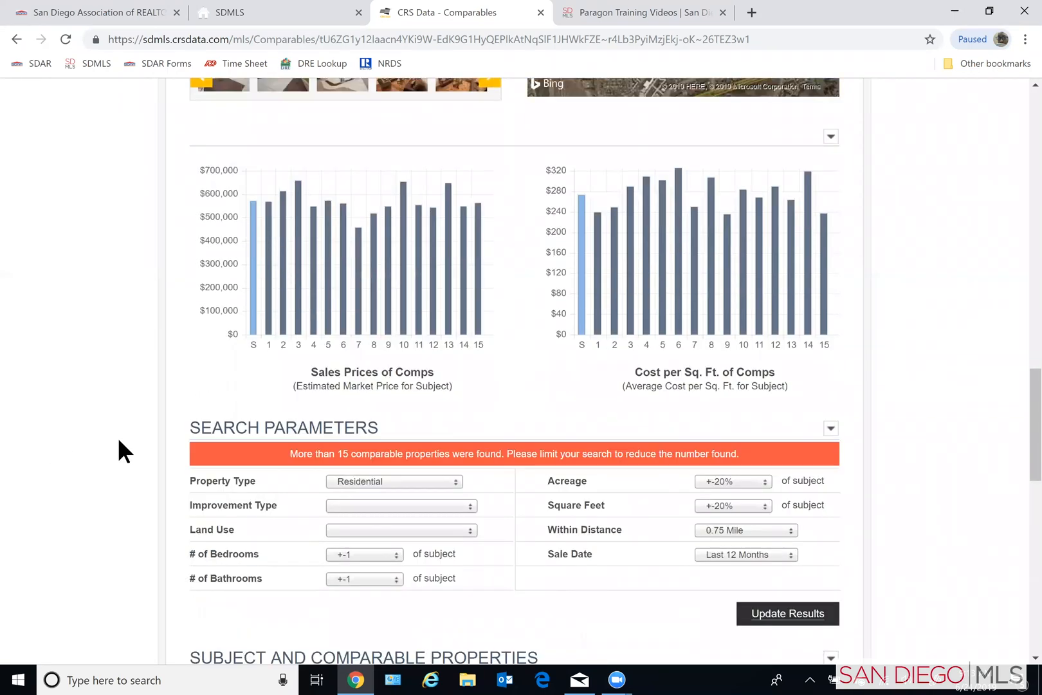
scroll(119, 440, "down", 1)
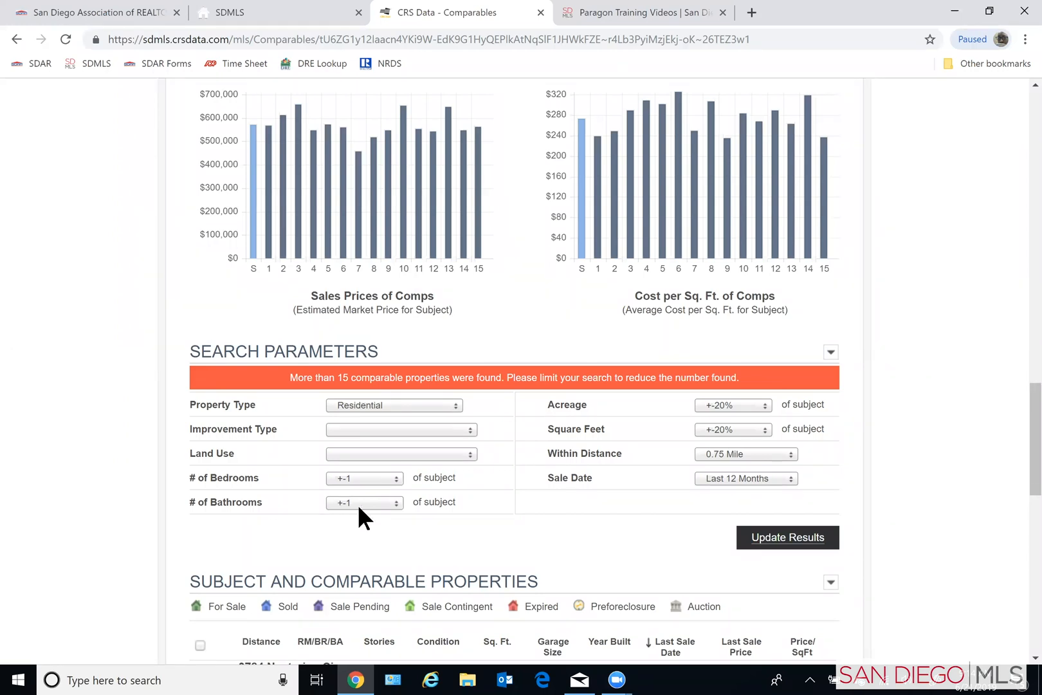
left_click(725, 481)
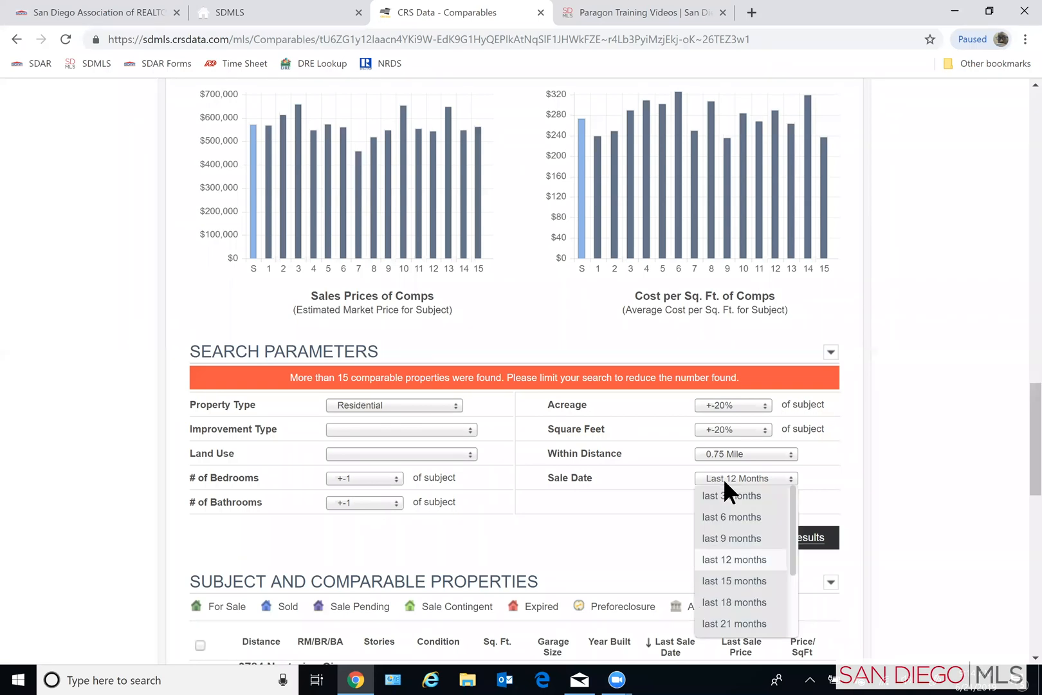
left_click(725, 516)
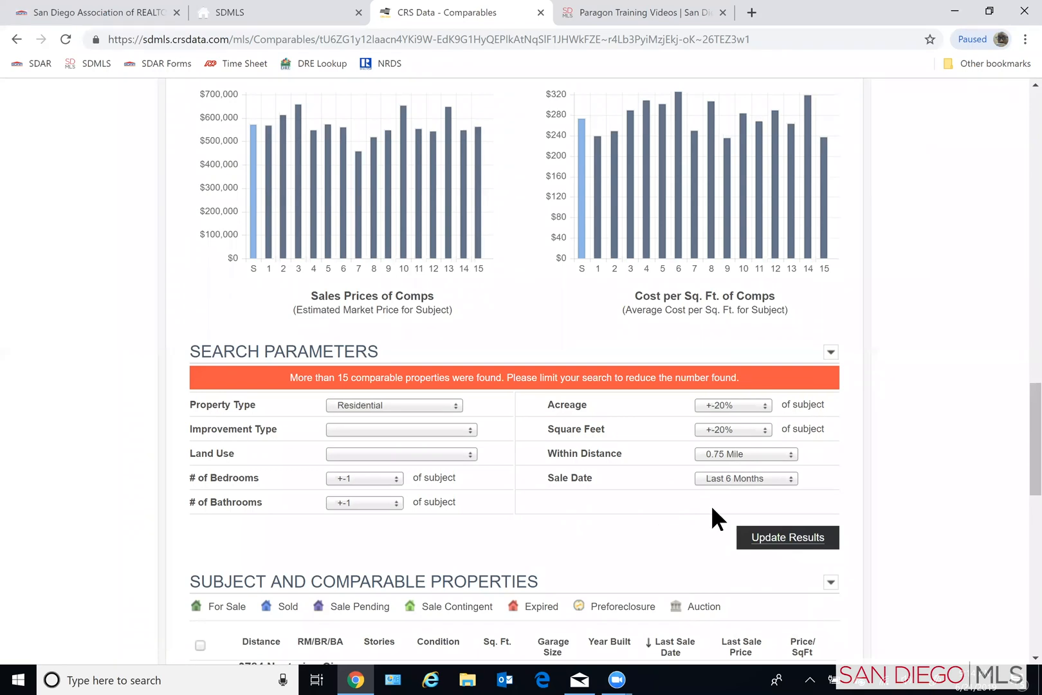
left_click(791, 477)
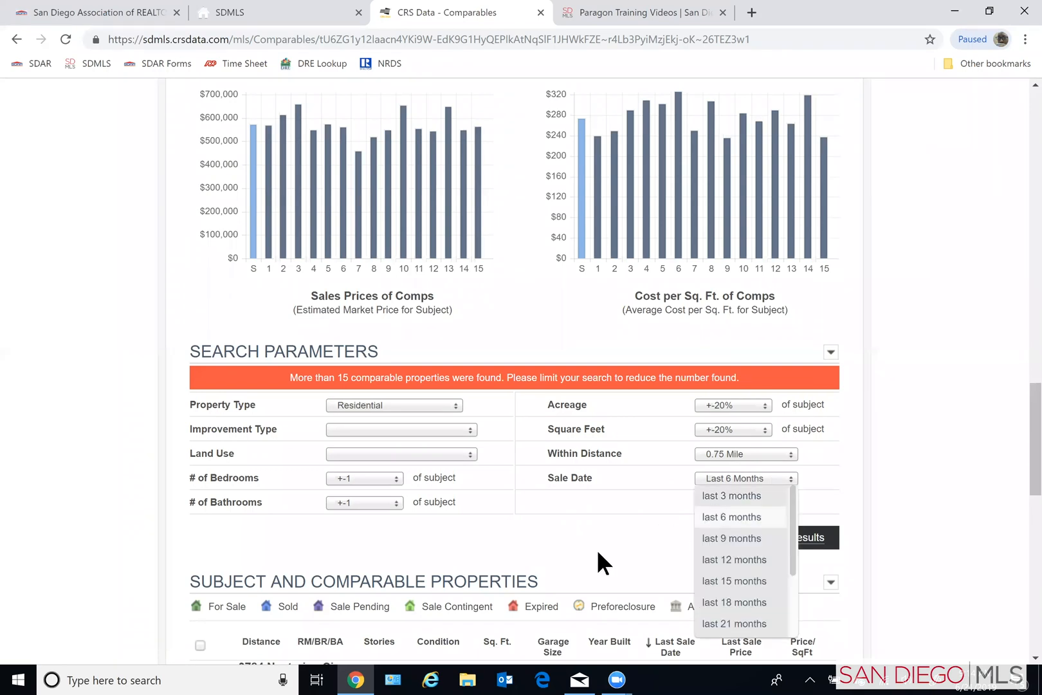
left_click(746, 514)
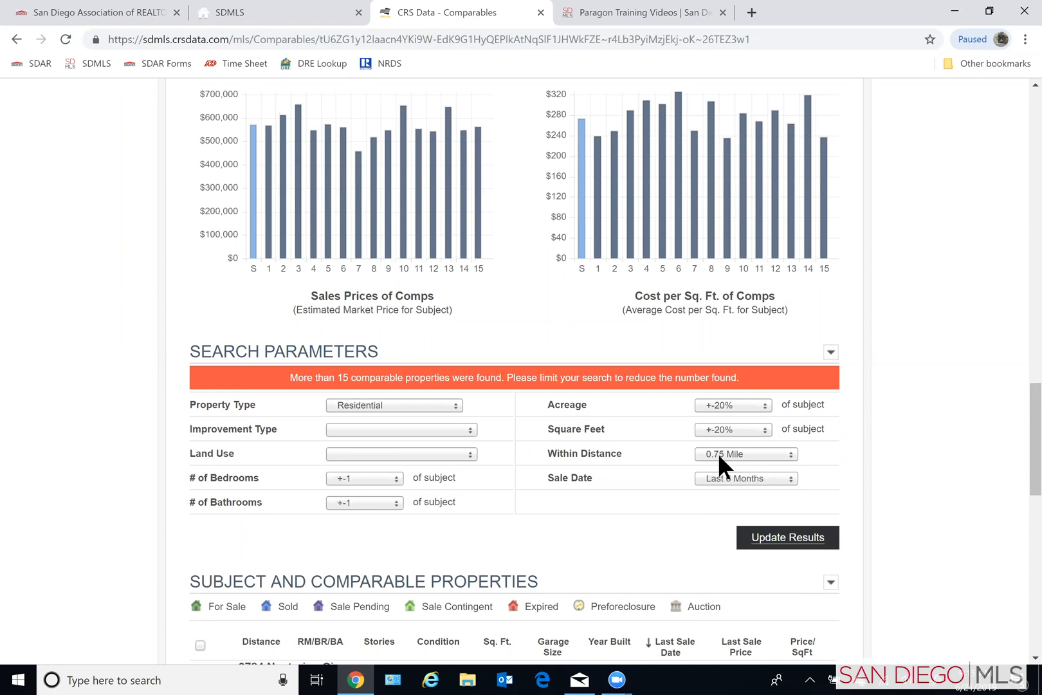
left_click(792, 454)
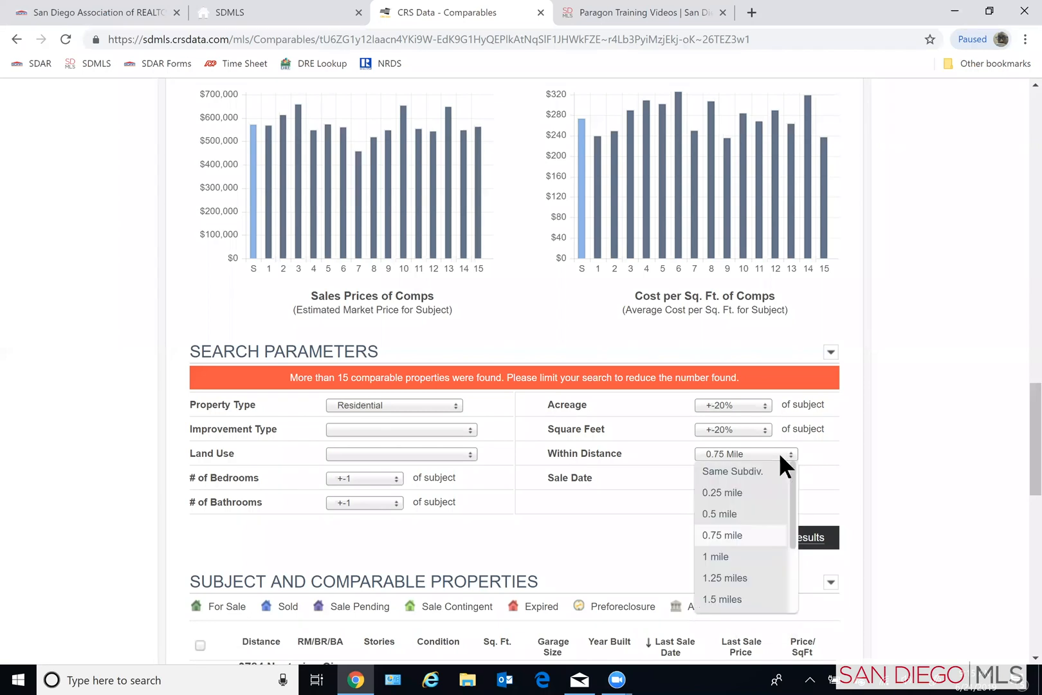
left_click(719, 515)
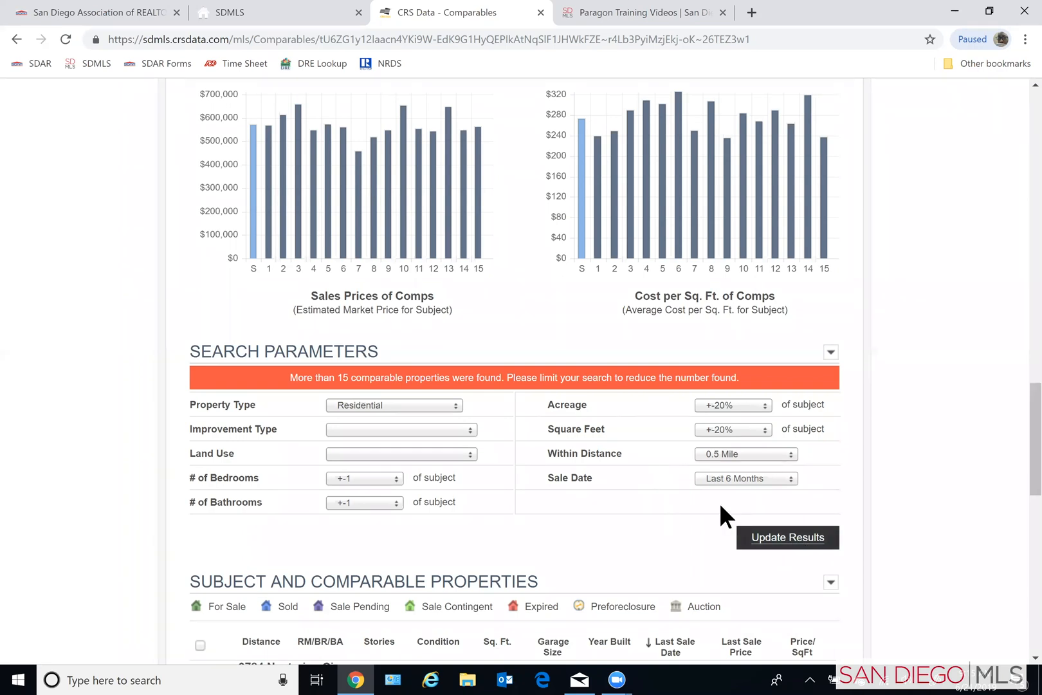
left_click(795, 552)
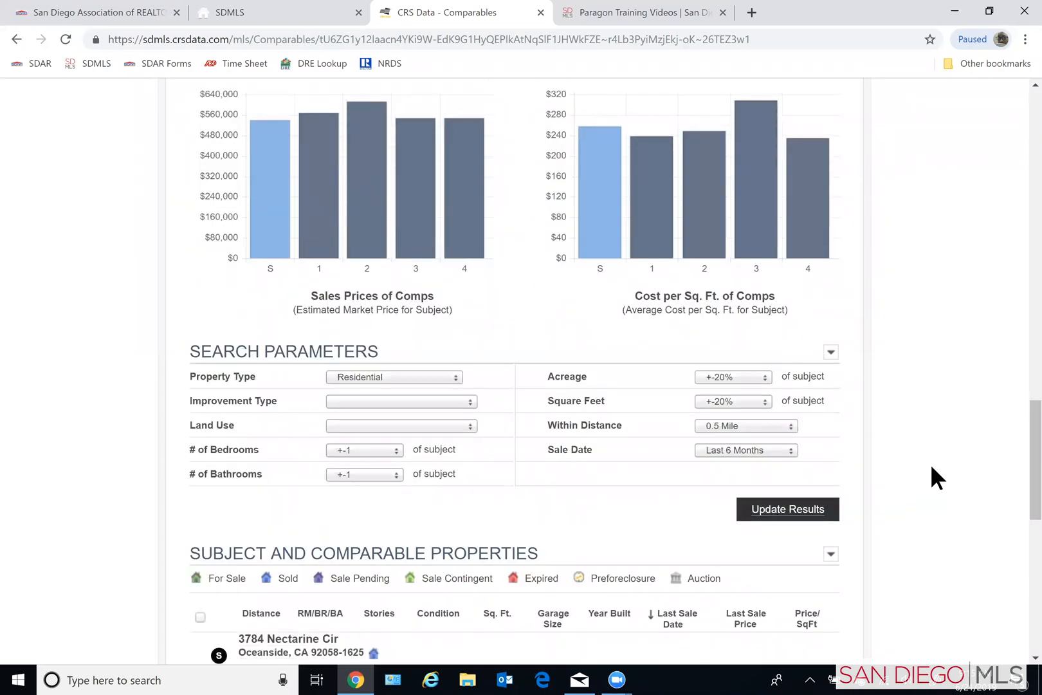
- Review the updated charts, map and estimated market prices for the narrowed set of comparables
scroll(960, 451, "up", 1)
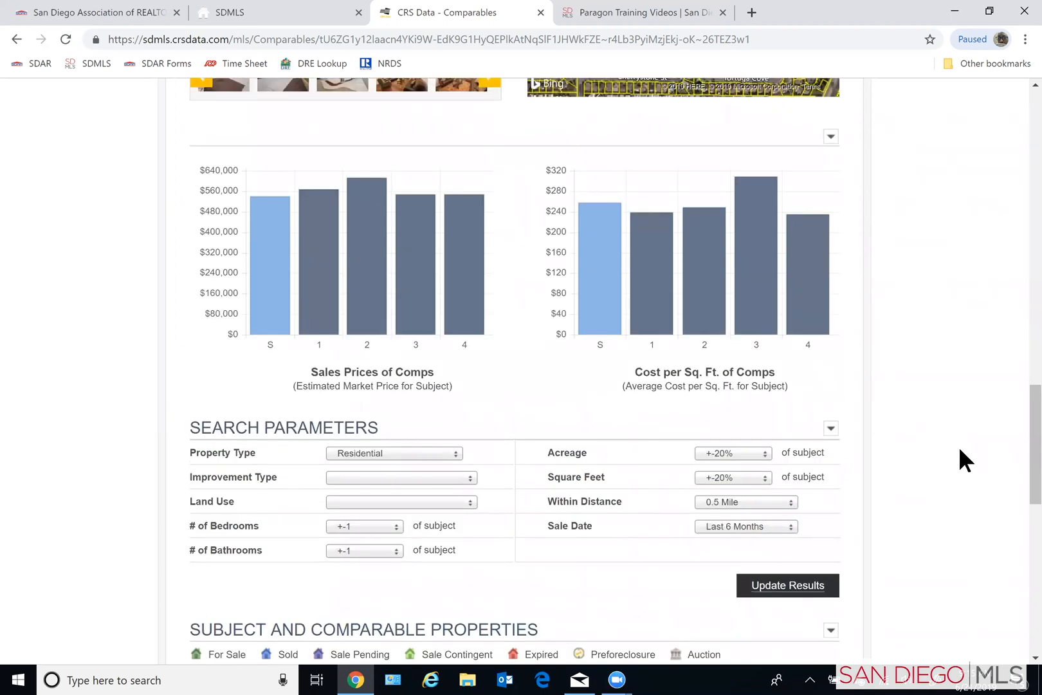
scroll(960, 450, "up", 1)
scroll(960, 449, "up", 1)
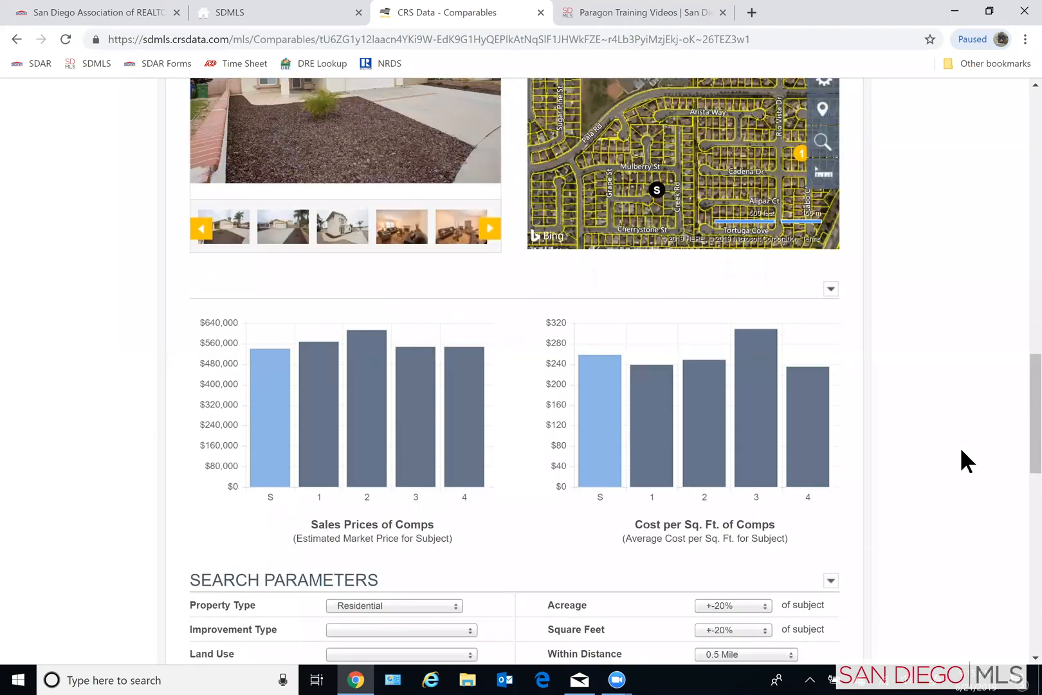
scroll(960, 447, "up", 2)
scroll(962, 450, "up", 6)
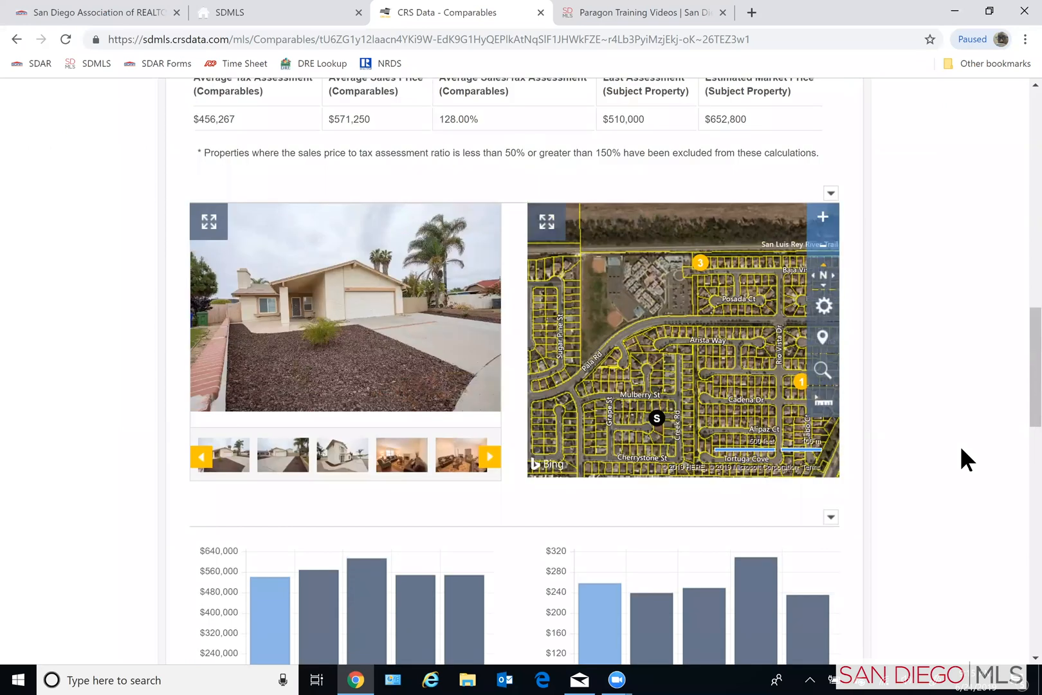
scroll(960, 445, "up", 8)
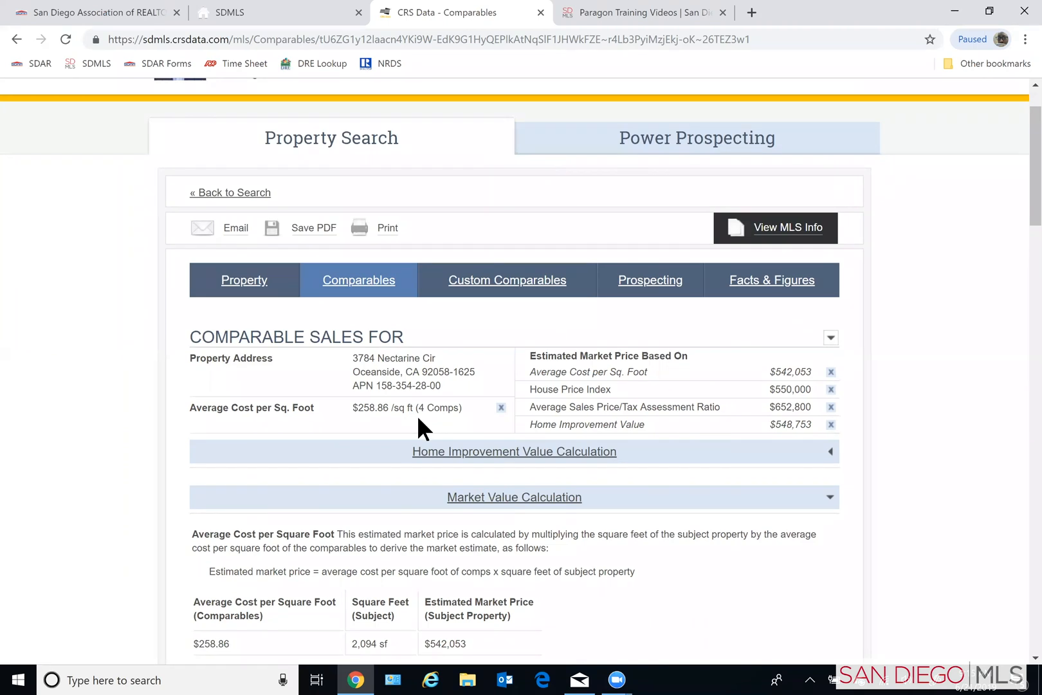
- Examine the Subject and Comparable Properties list, comparing distance, bedrooms and baths, square footage, year built and last sale price
scroll(916, 444, "down", 4)
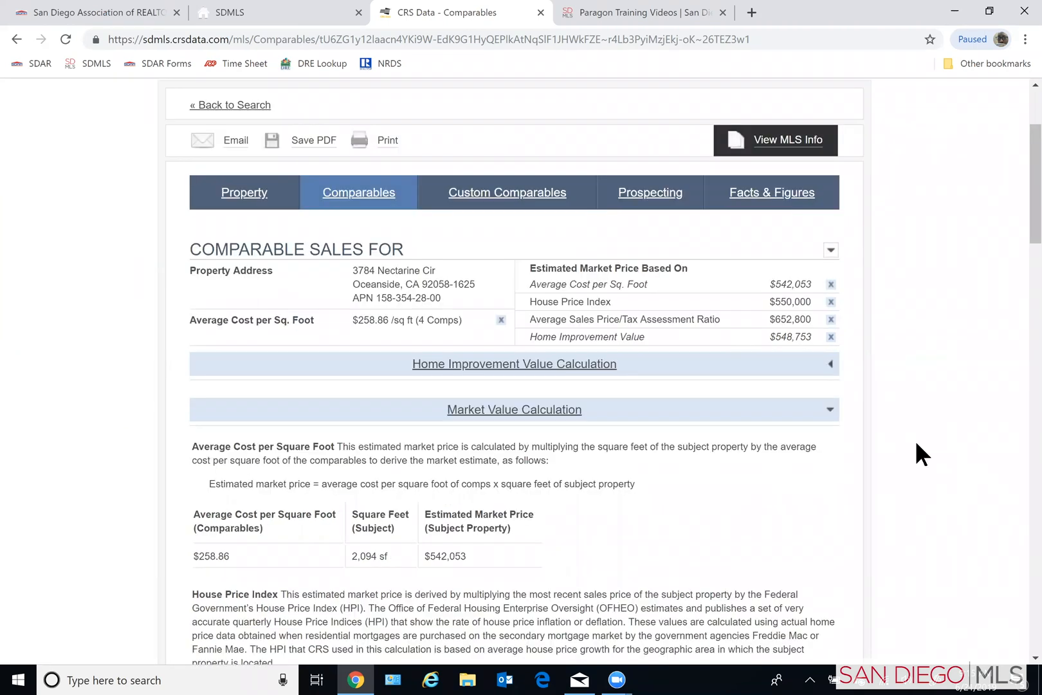
scroll(915, 448, "down", 5)
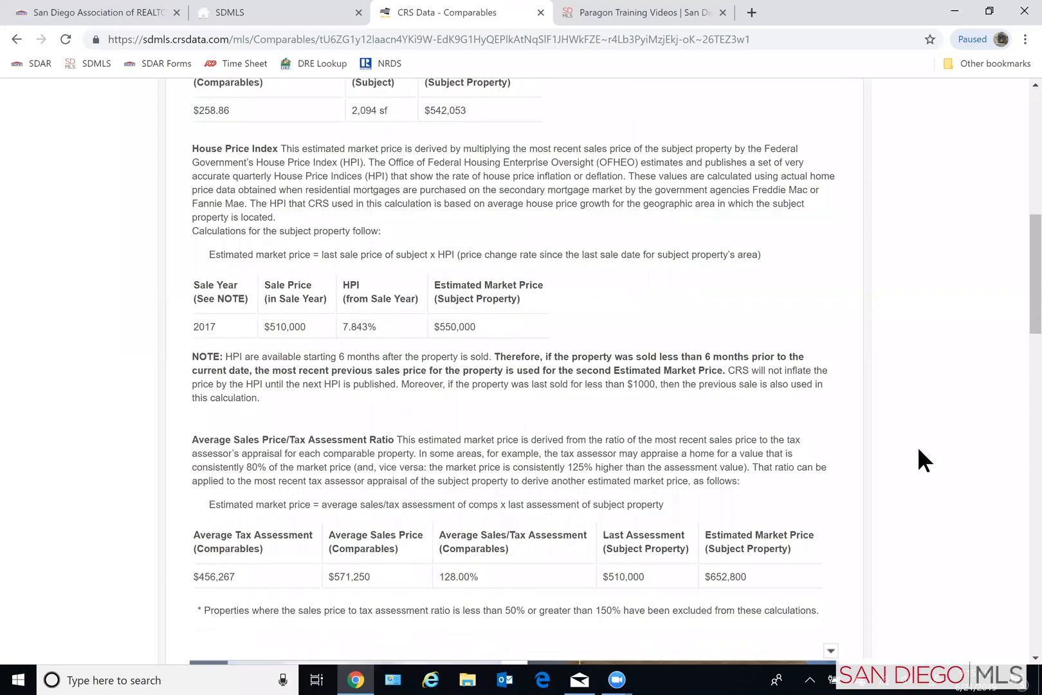
scroll(918, 447, "down", 12)
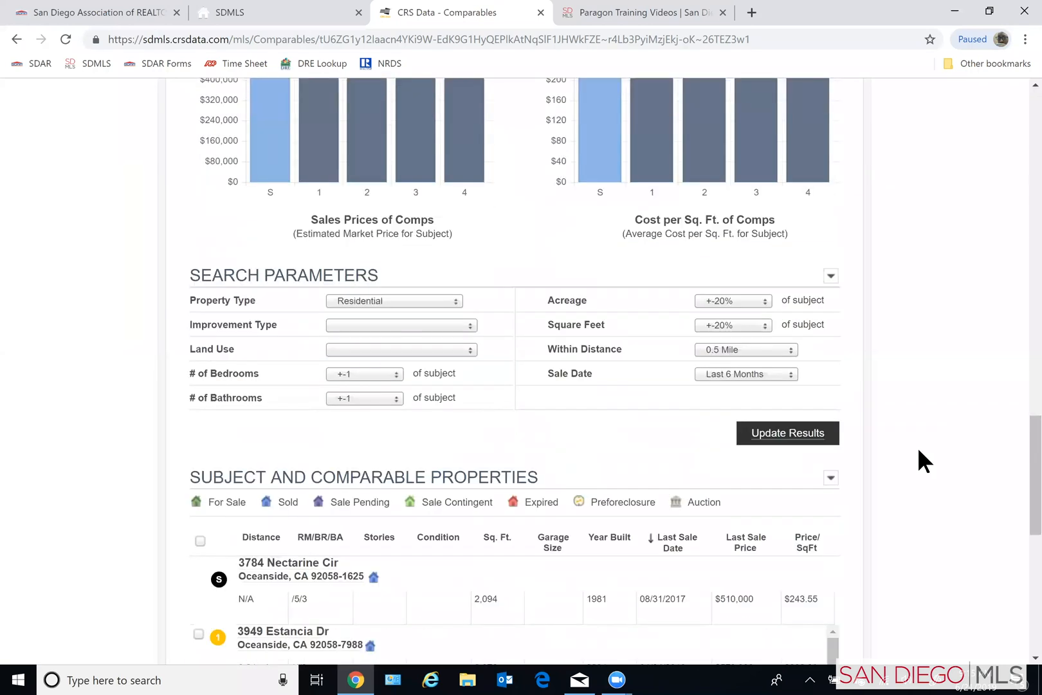
scroll(918, 446, "up", 2)
scroll(917, 454, "down", 6)
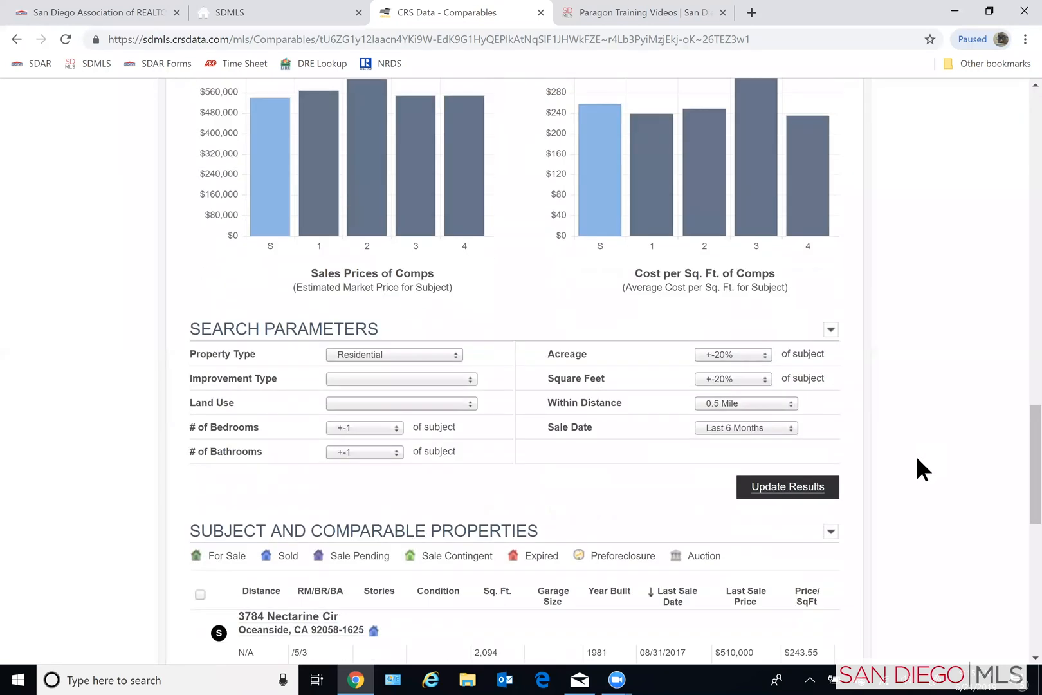
scroll(918, 459, "down", 1)
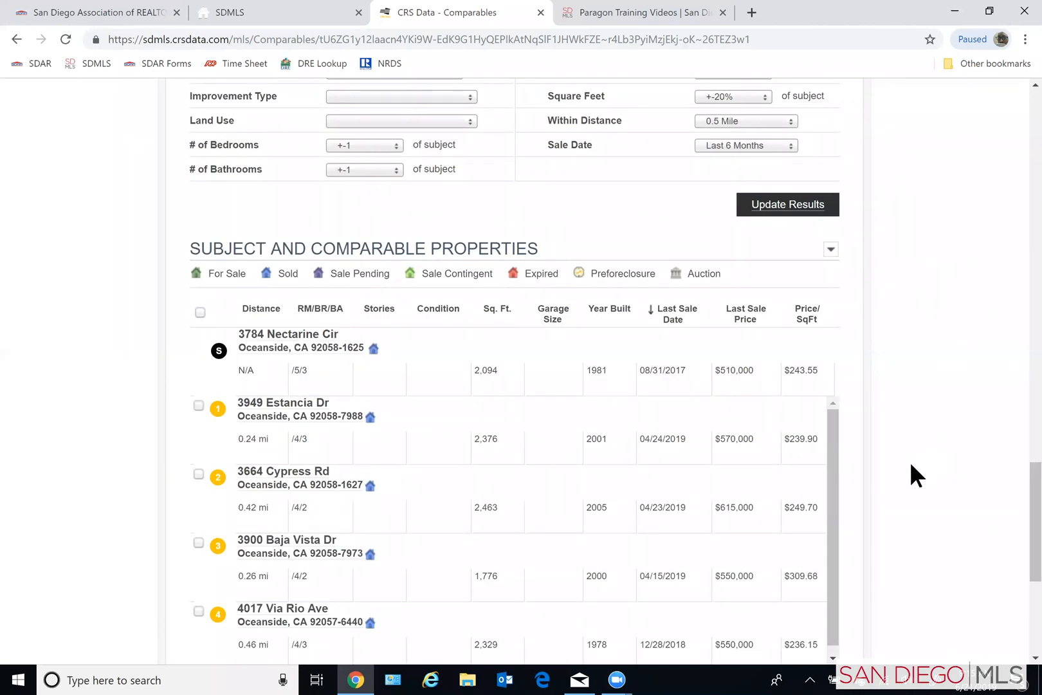
scroll(907, 479, "down", 1)
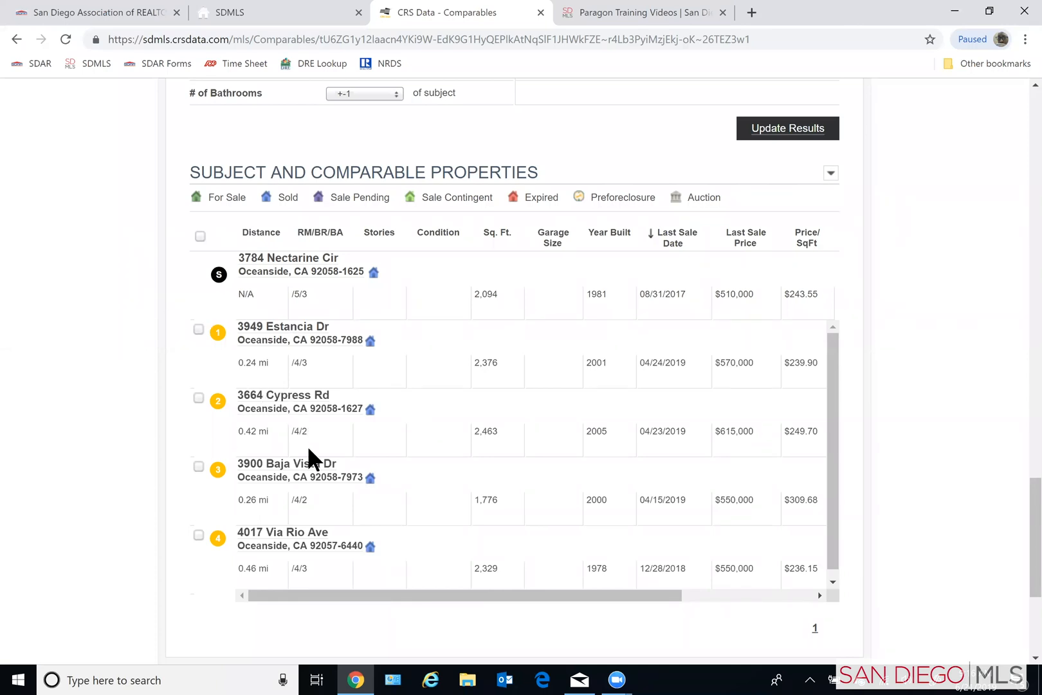
scroll(969, 484, "up", 3)
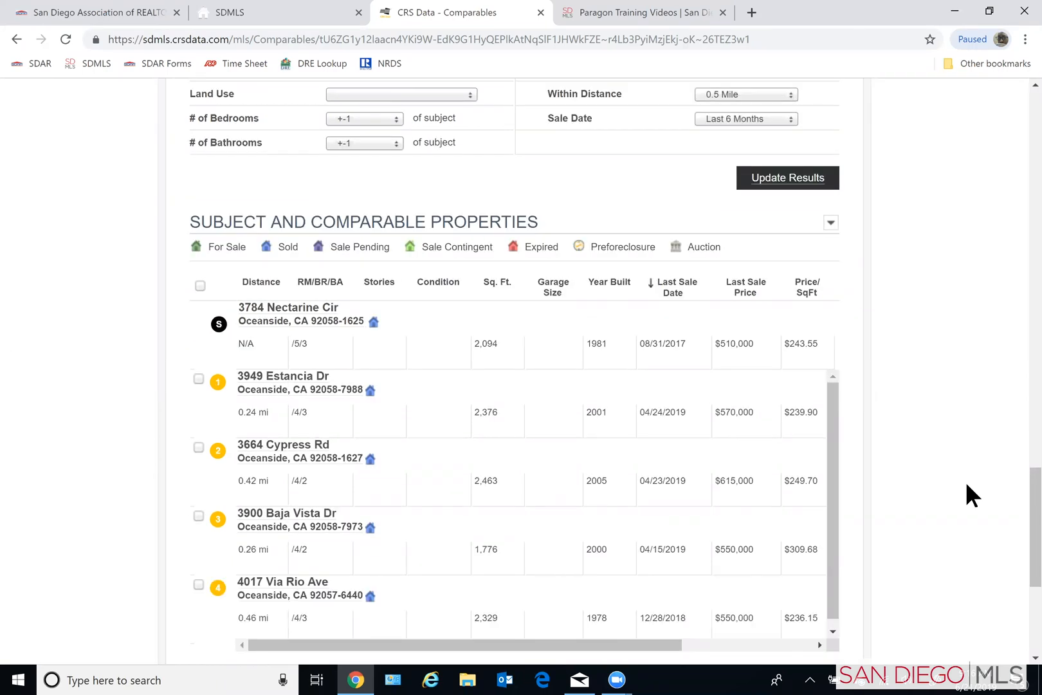
scroll(966, 492, "down", 4)
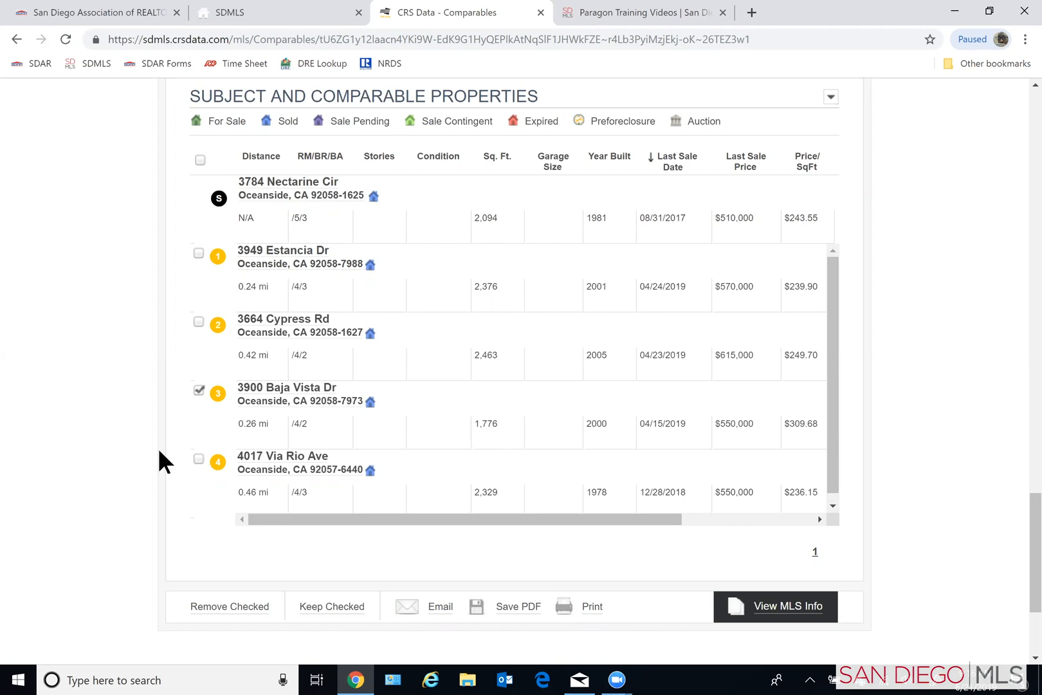
- Remove the checked comparable at 0.26 mi from the Subject and Comparable Properties list
left_click(254, 611)
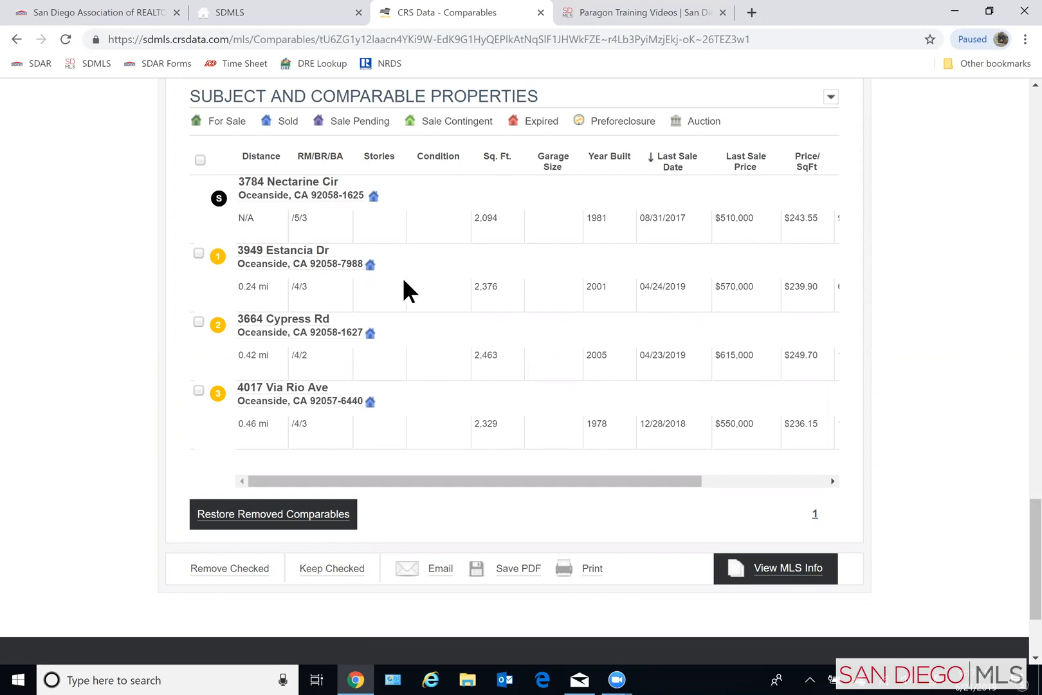
left_click_drag(543, 485, 489, 469)
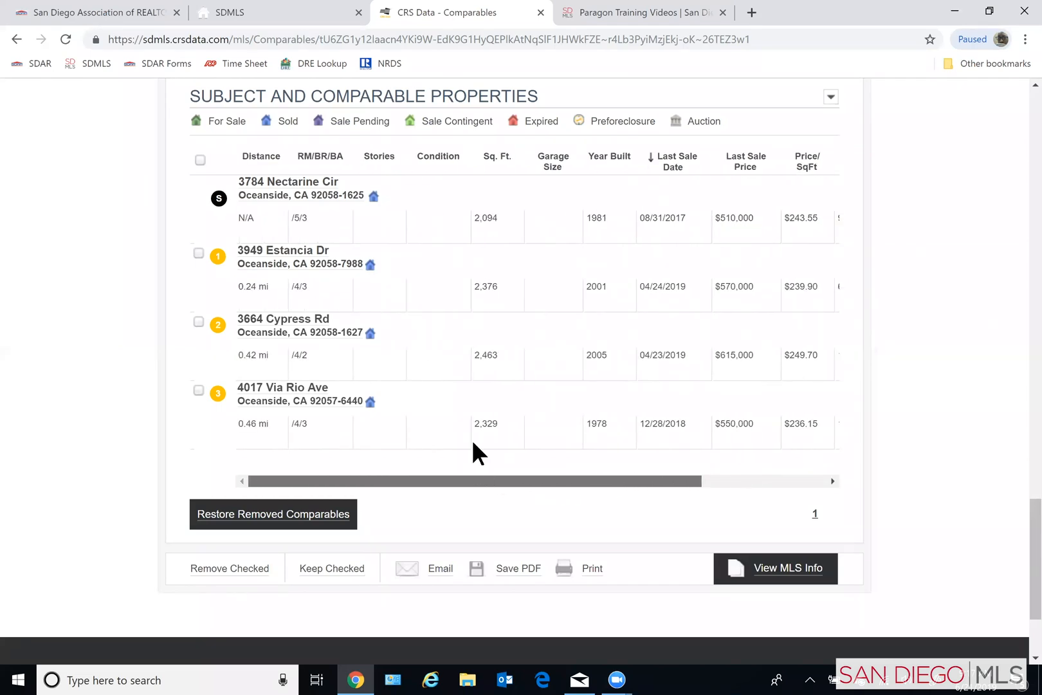
- Open comparable 1's property report and review its photos, parcel map, location, property summary, owner and parcel information
left_click(290, 252)
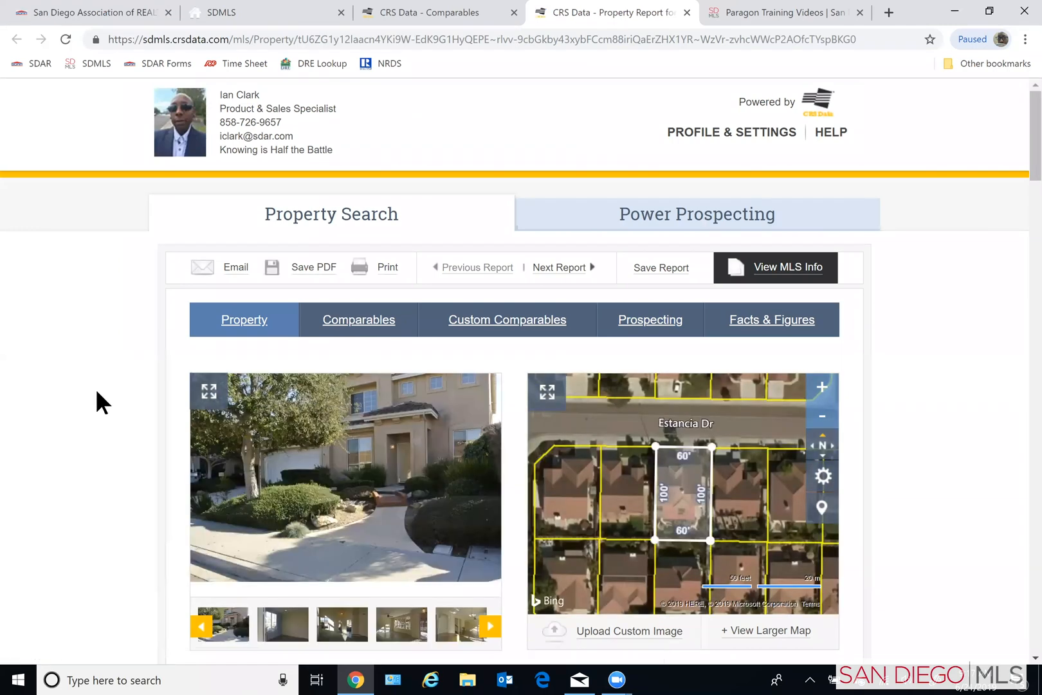
scroll(106, 409, "down", 1)
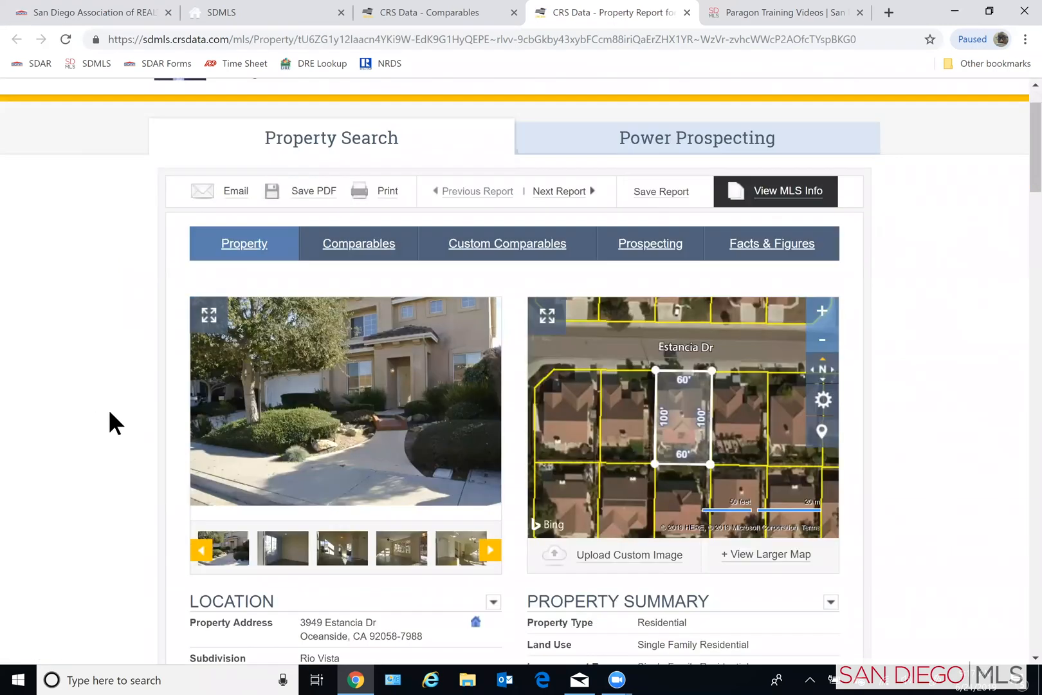
scroll(114, 426, "down", 1)
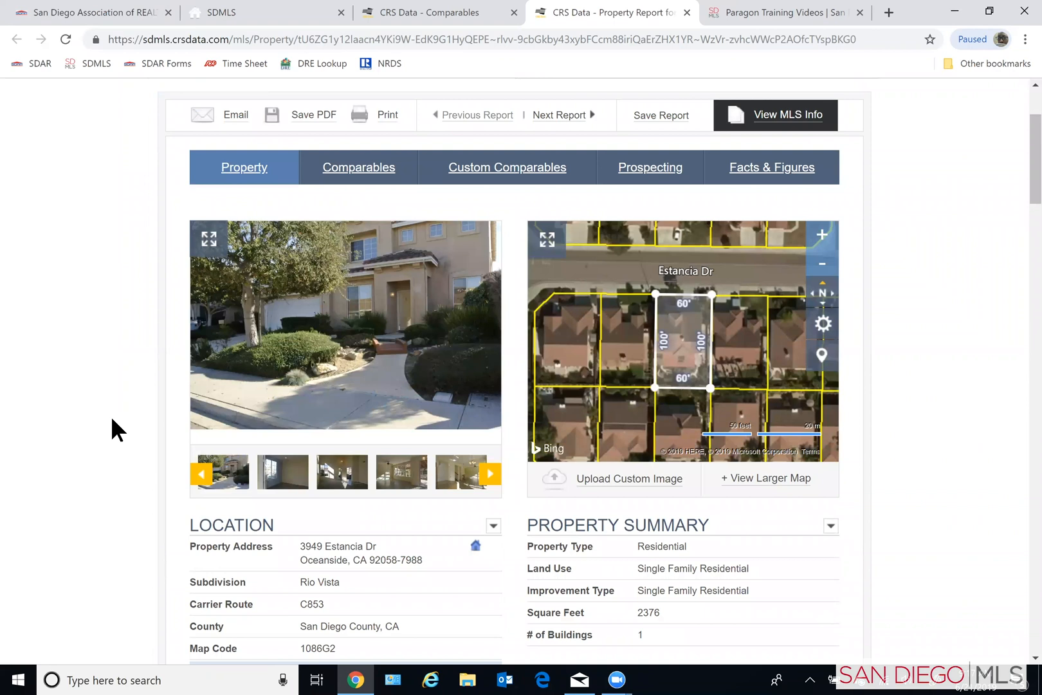
scroll(107, 411, "down", 2)
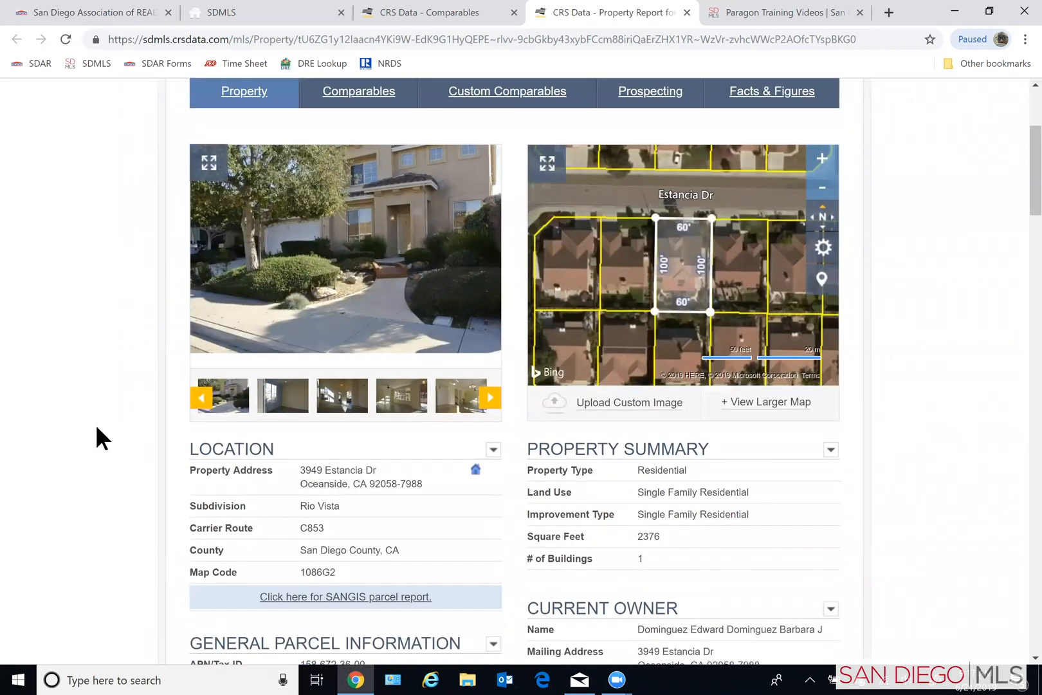
scroll(94, 443, "down", 2)
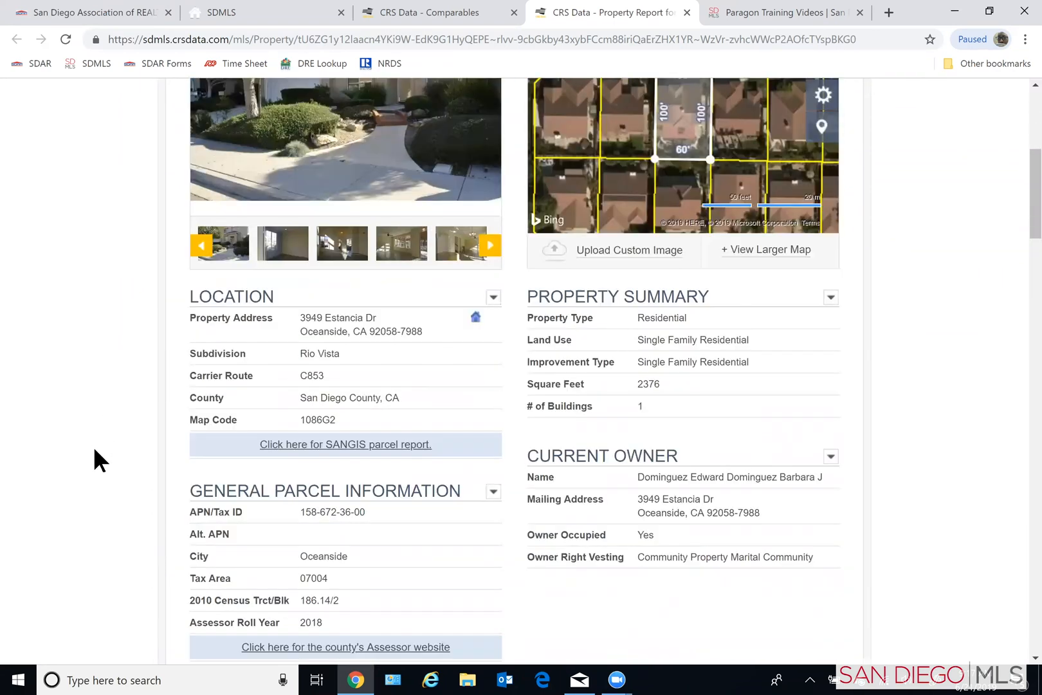
scroll(94, 447, "down", 1)
scroll(96, 450, "down", 1)
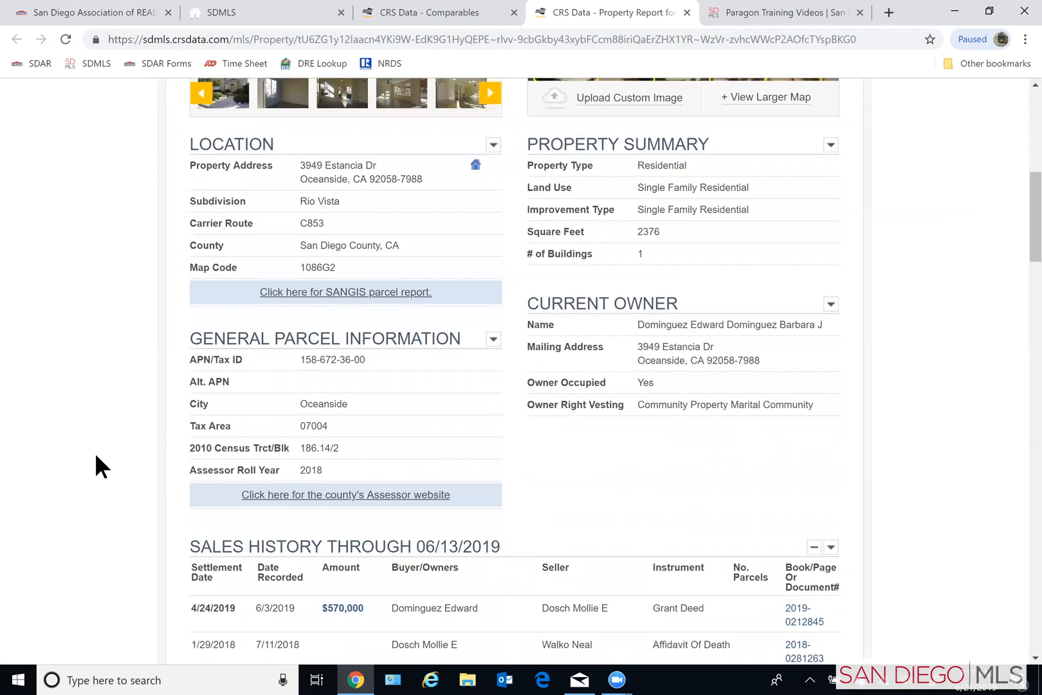
scroll(95, 452, "up", 2)
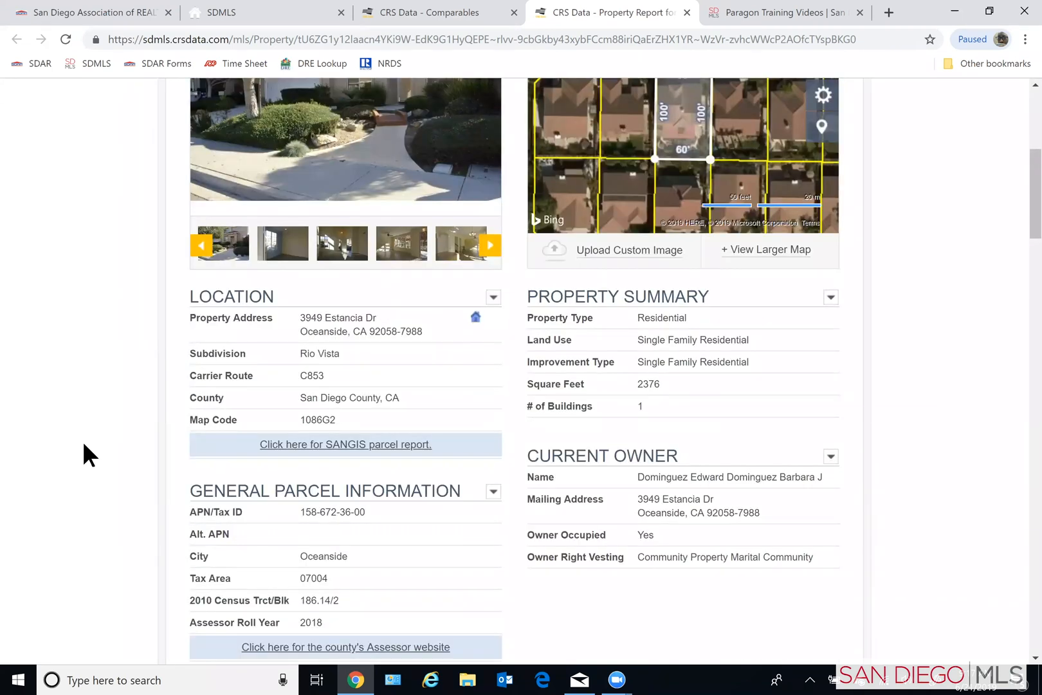
scroll(83, 442, "up", 1)
scroll(81, 444, "up", 2)
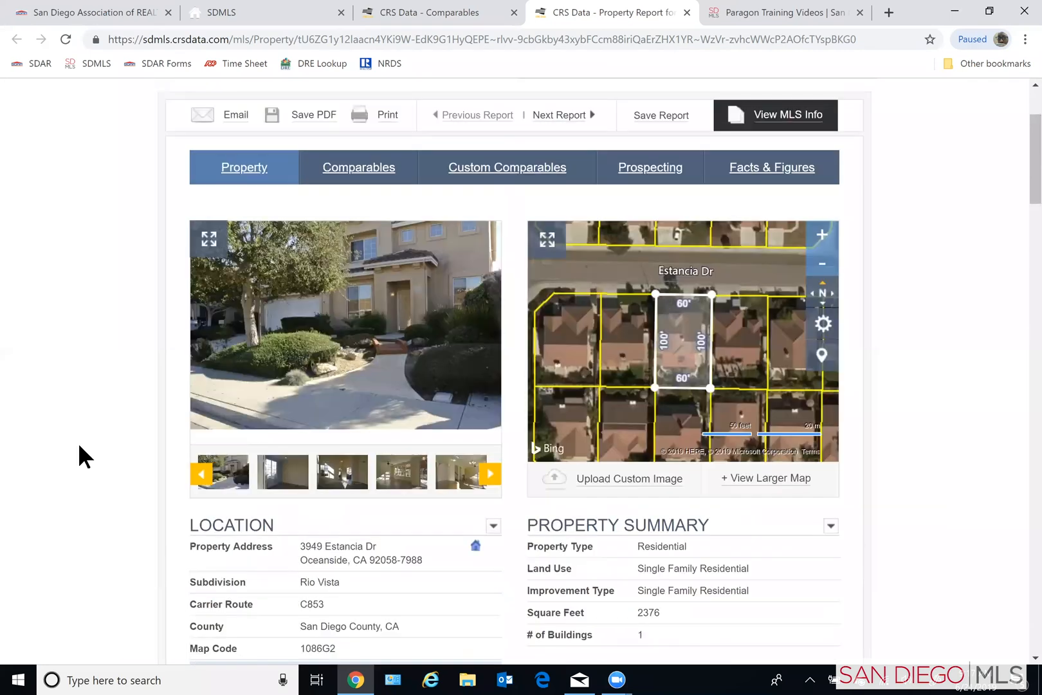
scroll(79, 442, "up", 2)
scroll(78, 424, "down", 3)
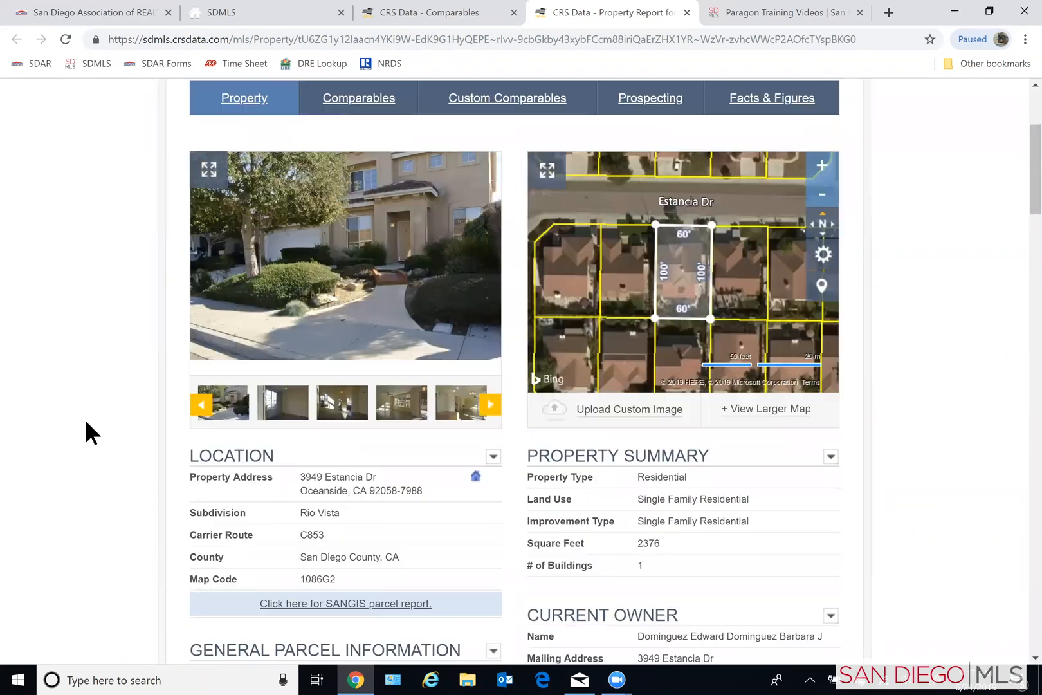
scroll(92, 434, "down", 3)
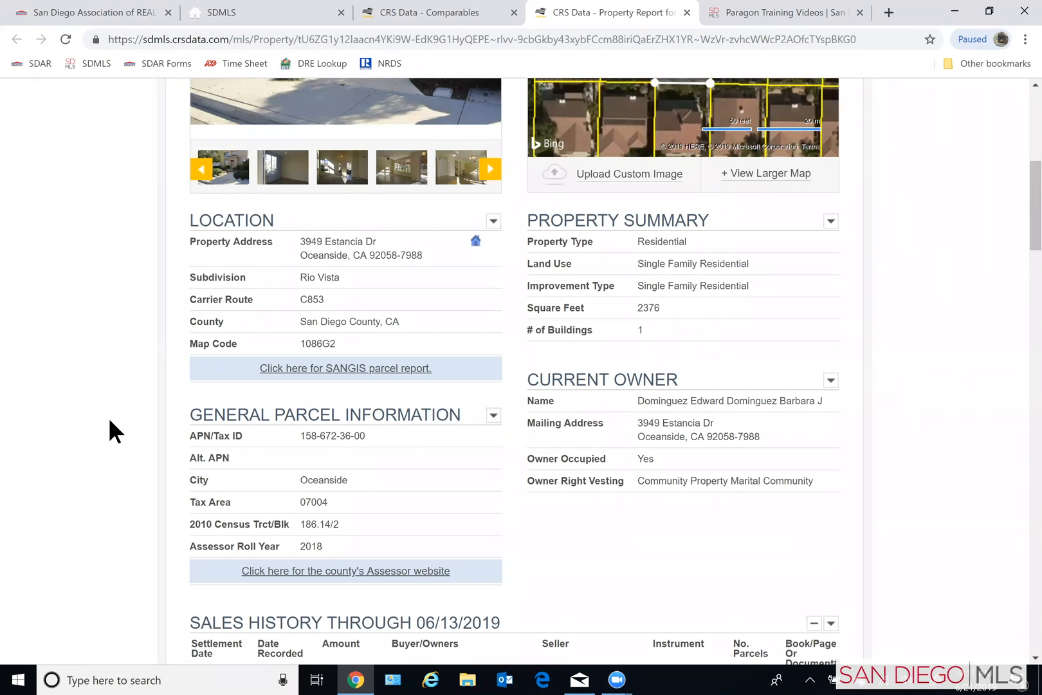
scroll(111, 419, "up", 6)
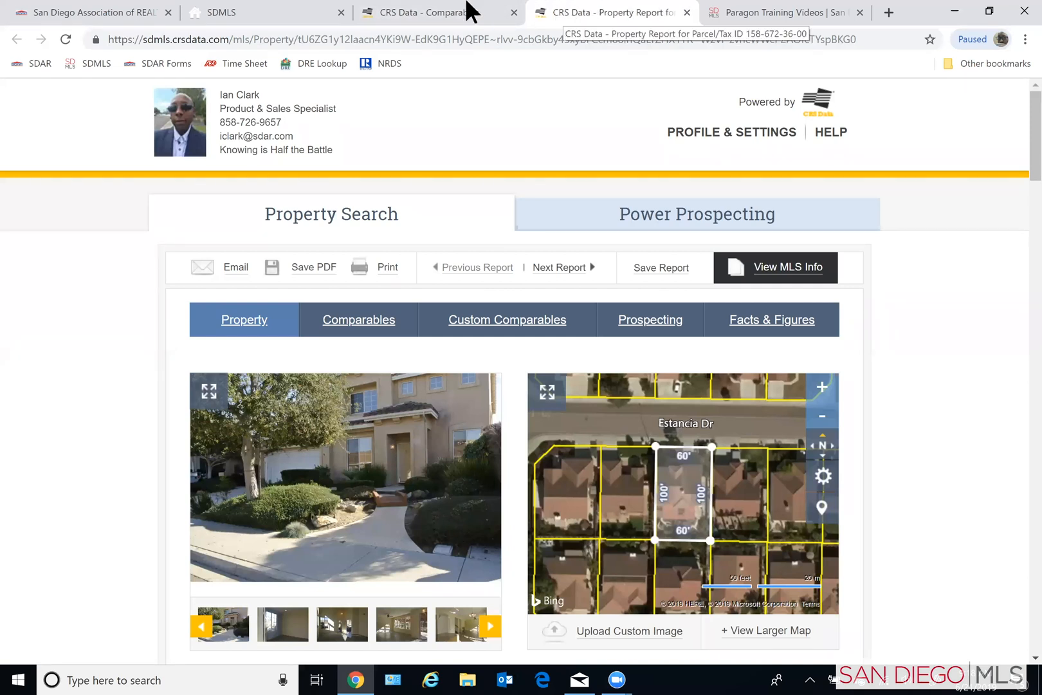
- Open comparable 2's property report from the comparables list and view it alongside comparable 1's report
left_click(431, 16)
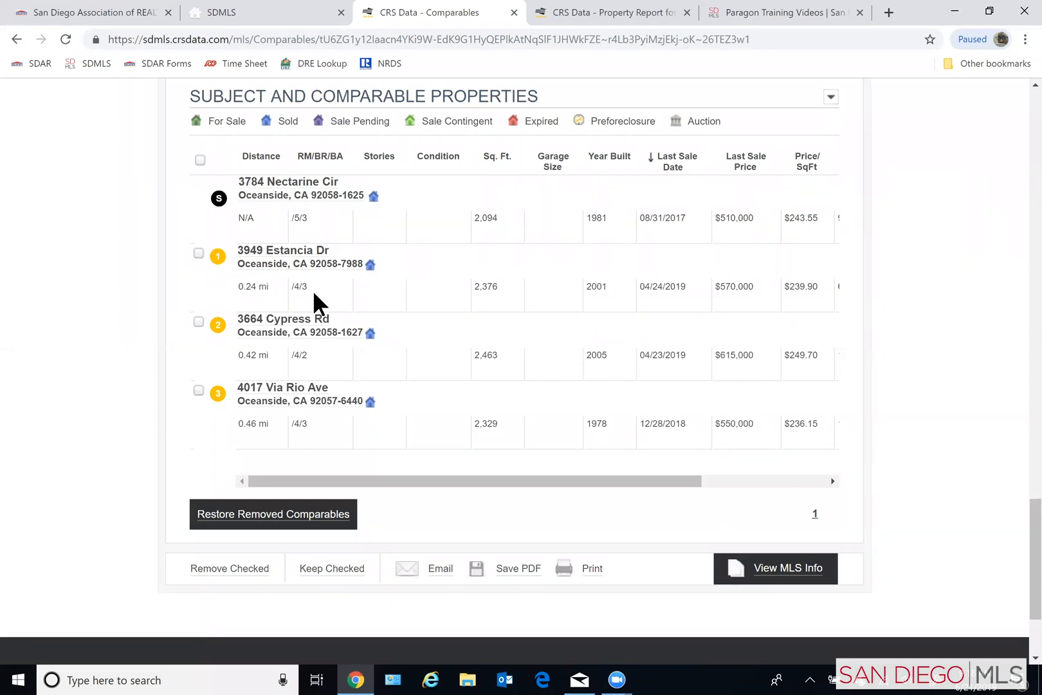
left_click(291, 320)
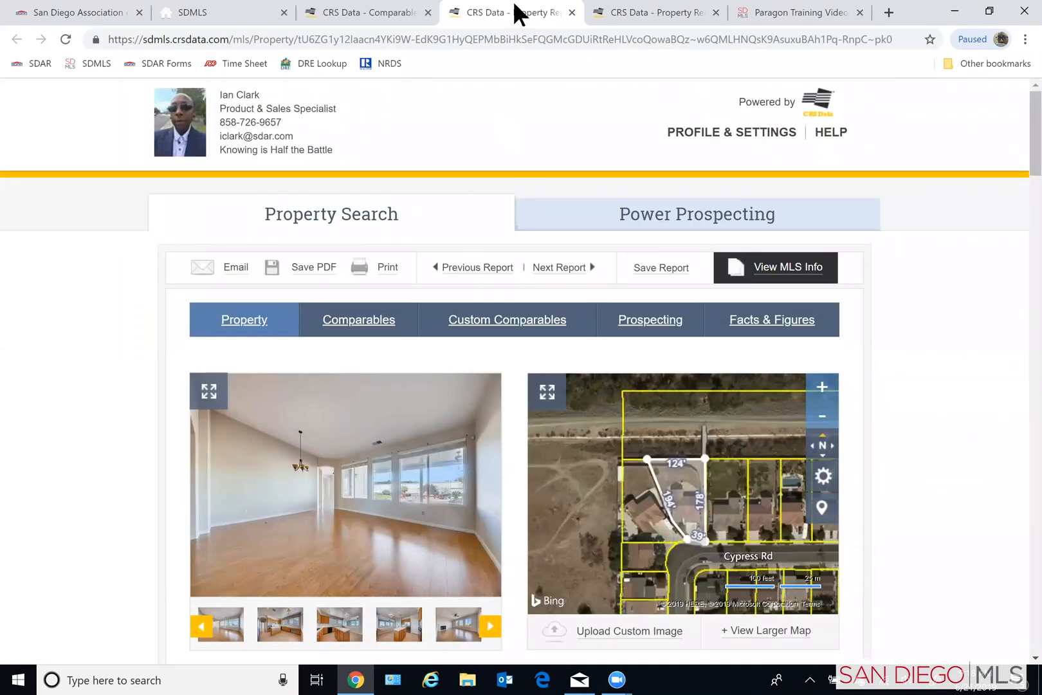
scroll(107, 476, "down", 4)
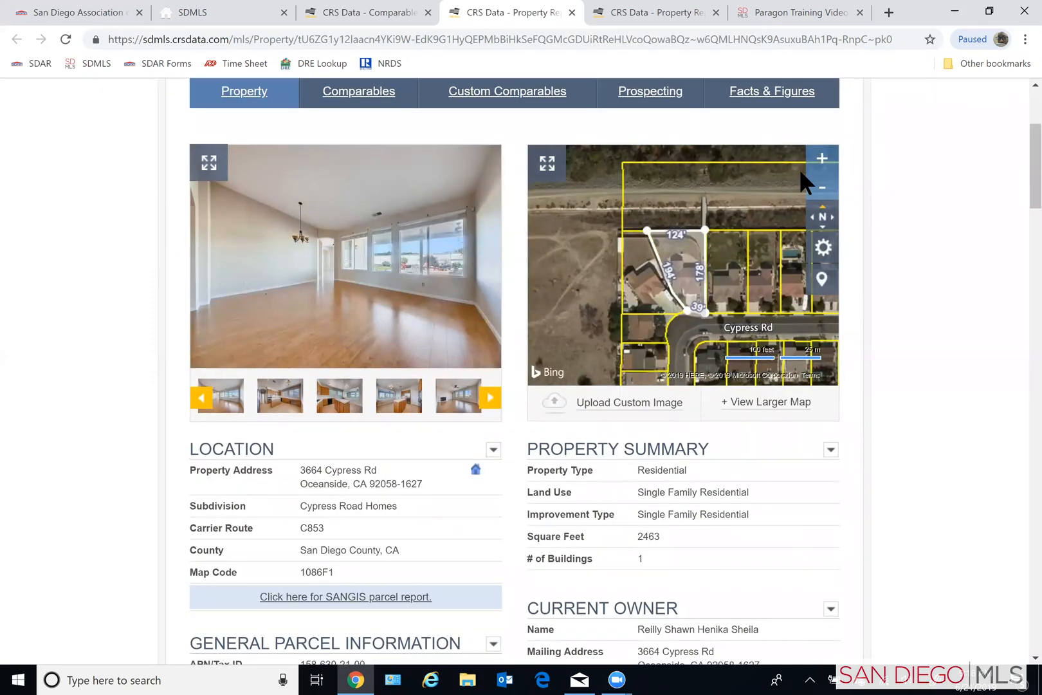
key("ctrl+Tab")
scroll(965, 470, "down", 4)
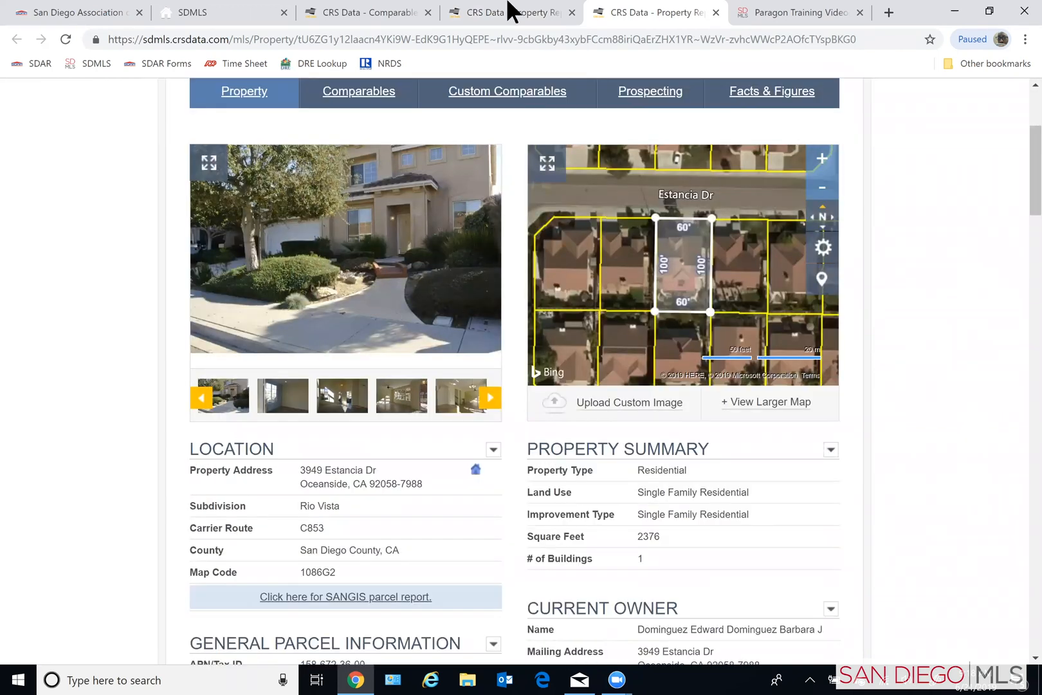
- Open comparable 3's property report from the comparables list and review its property details and sales history
left_click(351, 11)
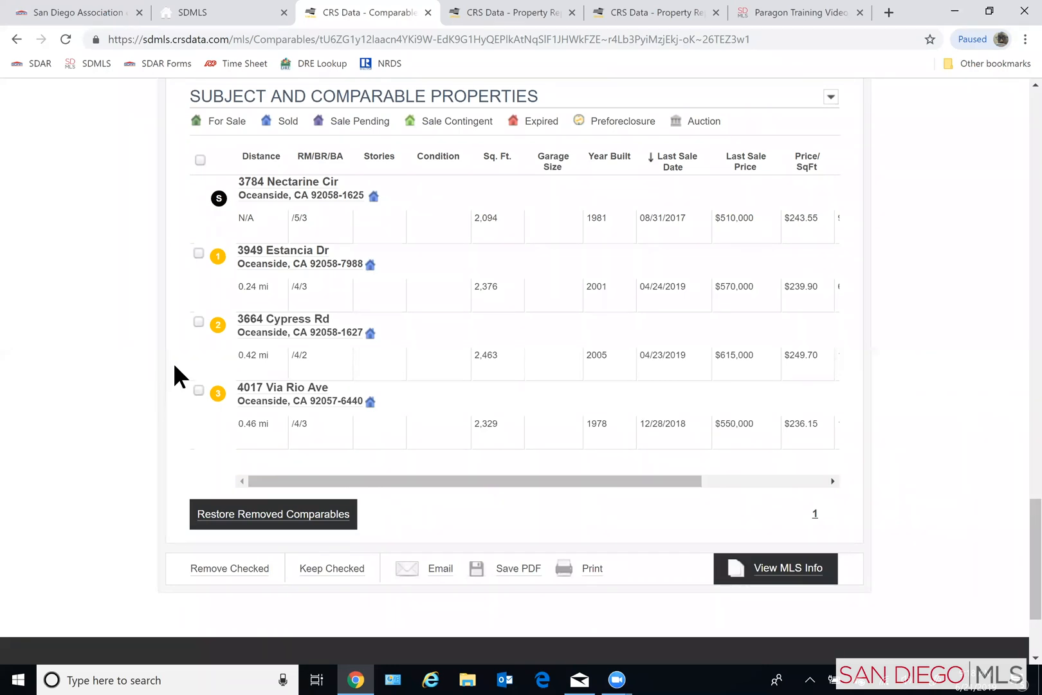
left_click(285, 388)
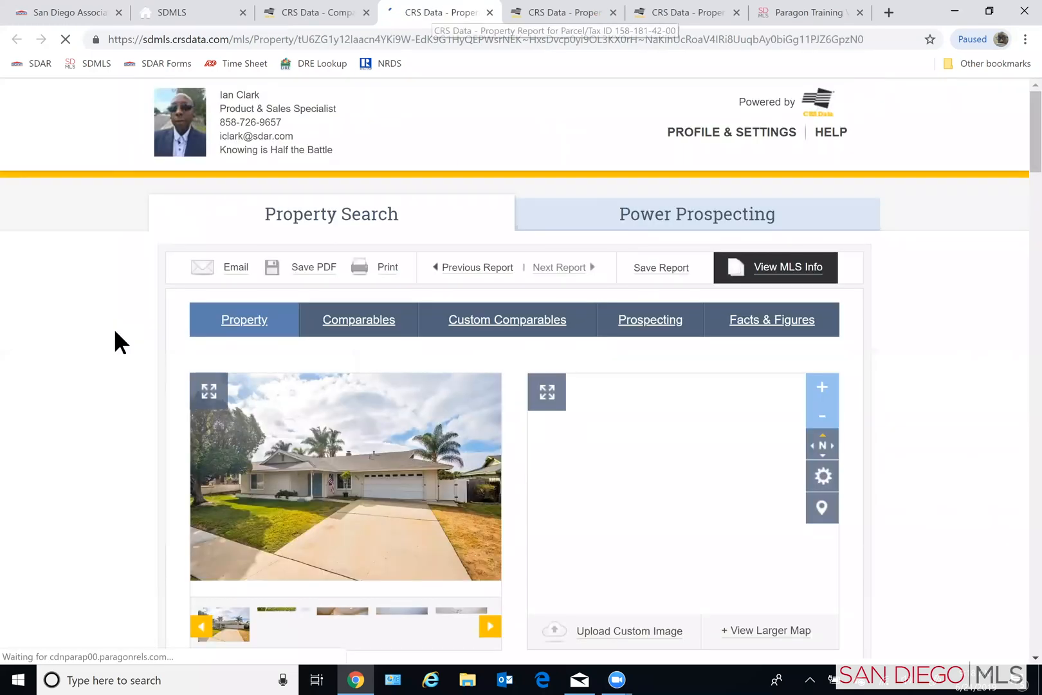
scroll(116, 343, "down", 5)
scroll(556, 574, "down", 6)
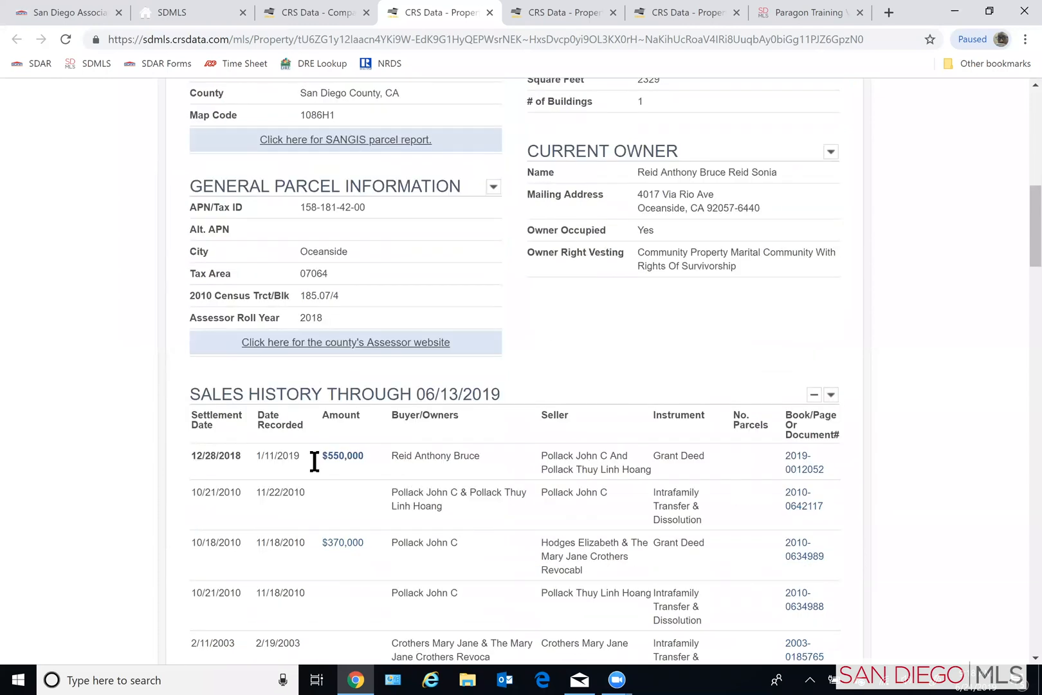
scroll(277, 511, "down", 1)
scroll(268, 513, "down", 2)
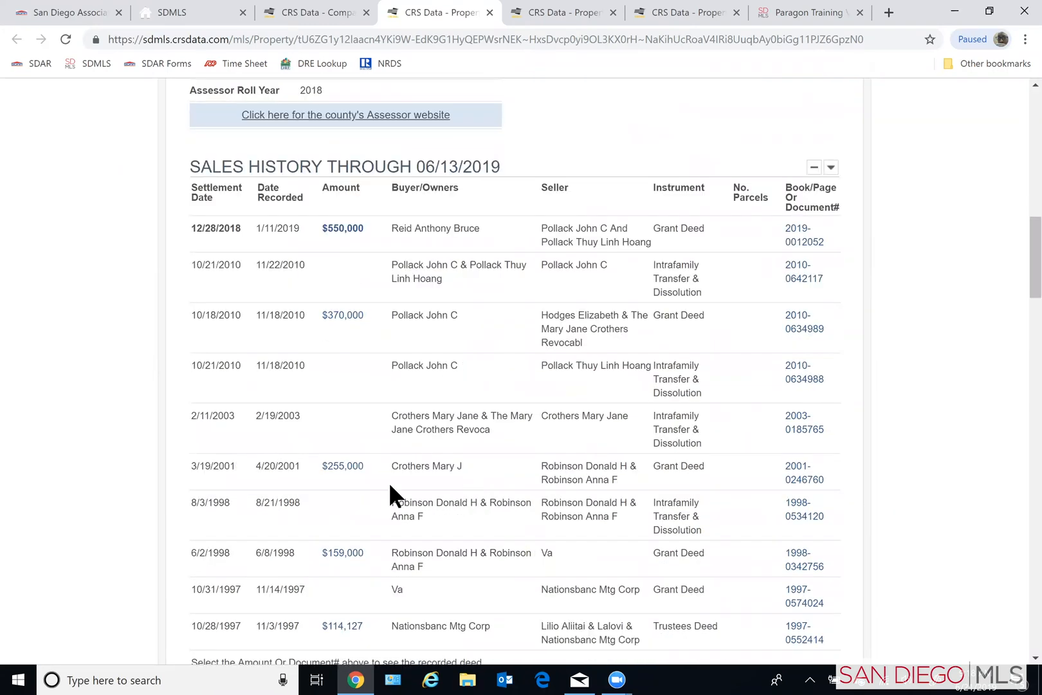
scroll(495, 128, "up", 2)
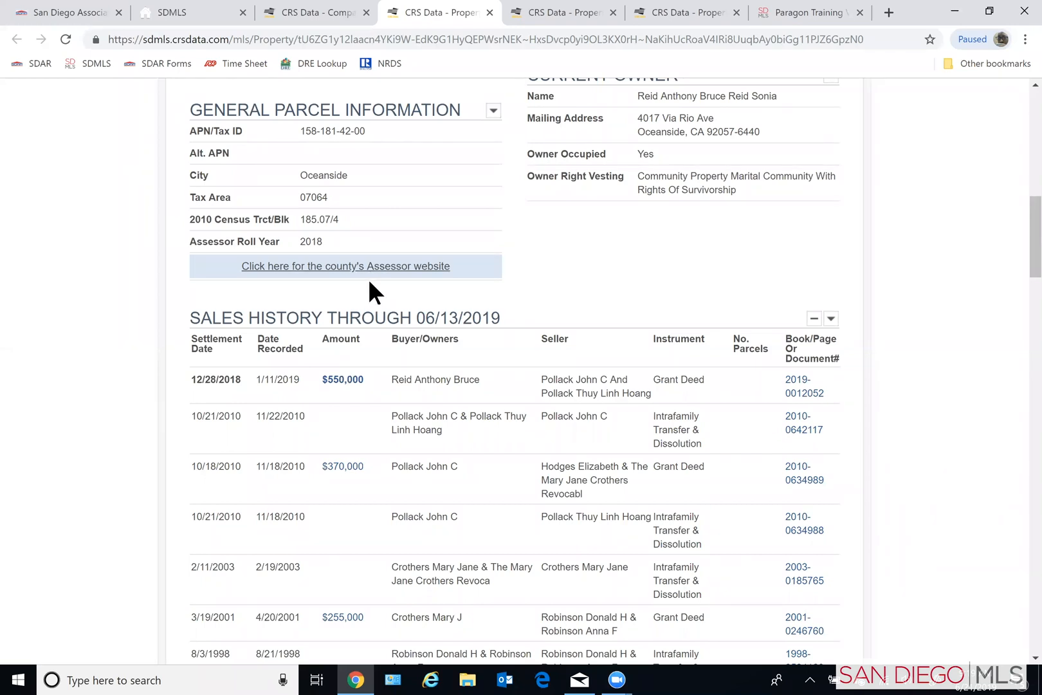
scroll(368, 280, "up", 2)
scroll(370, 283, "up", 3)
scroll(377, 275, "up", 3)
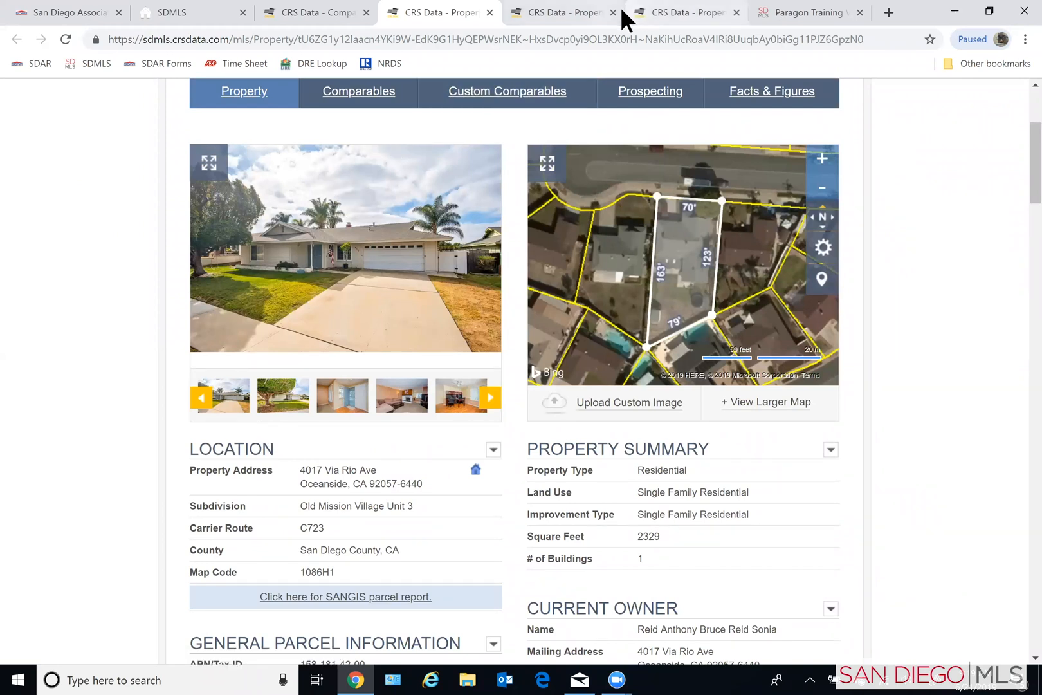
- Start an email of the comparables report, enter the recipient's e-mail address, and request a copy to the sender
left_click(320, 8)
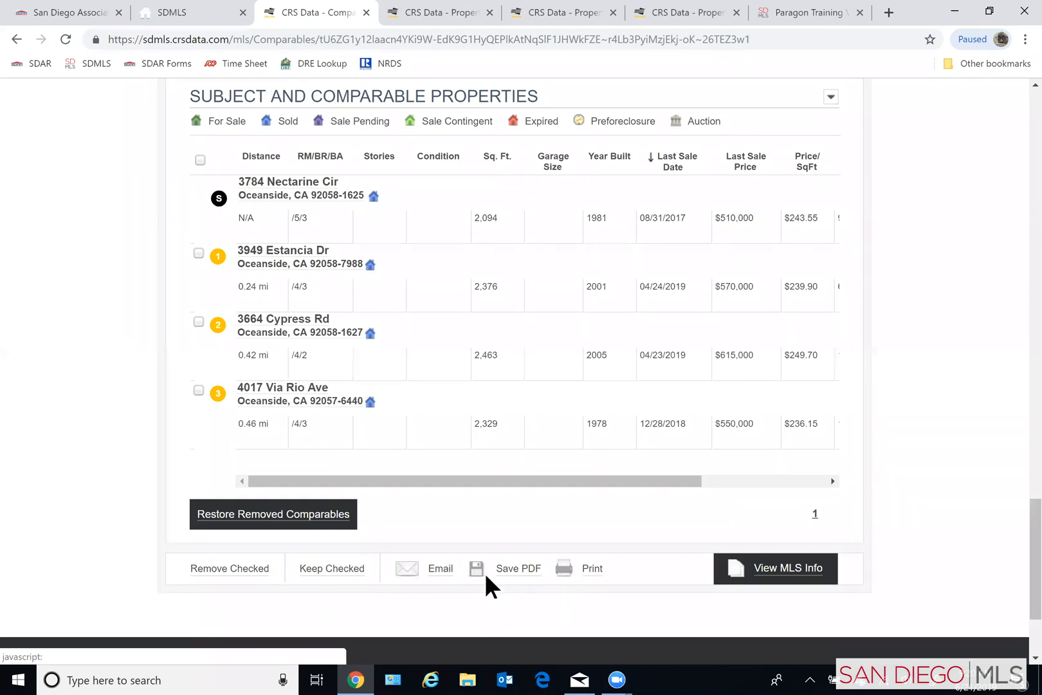
left_click(434, 558)
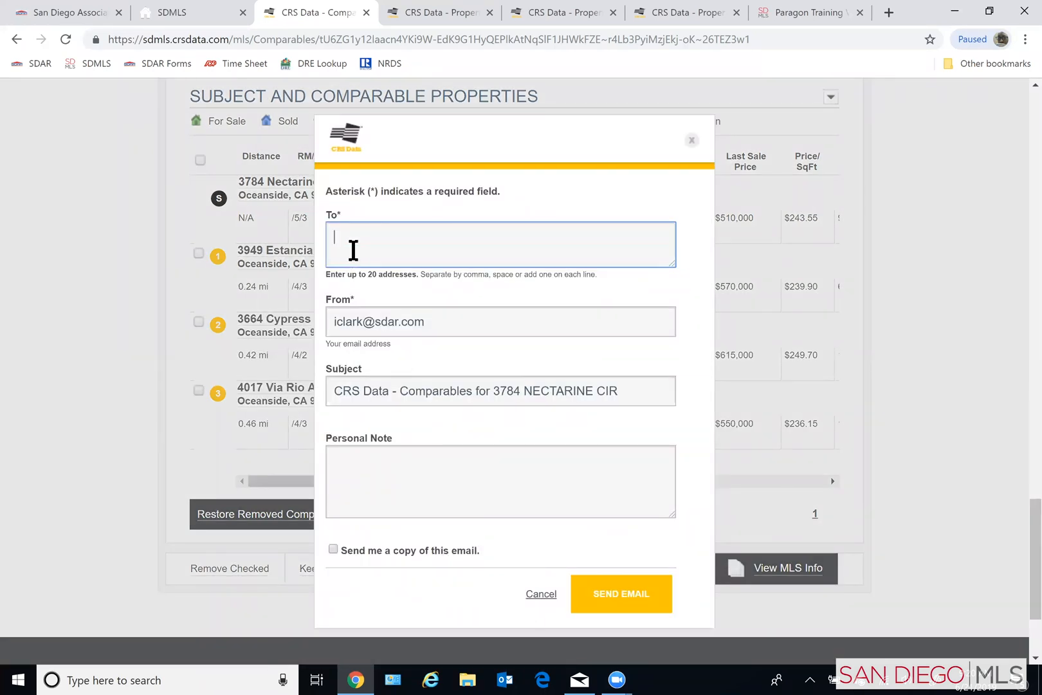
left_click(627, 388)
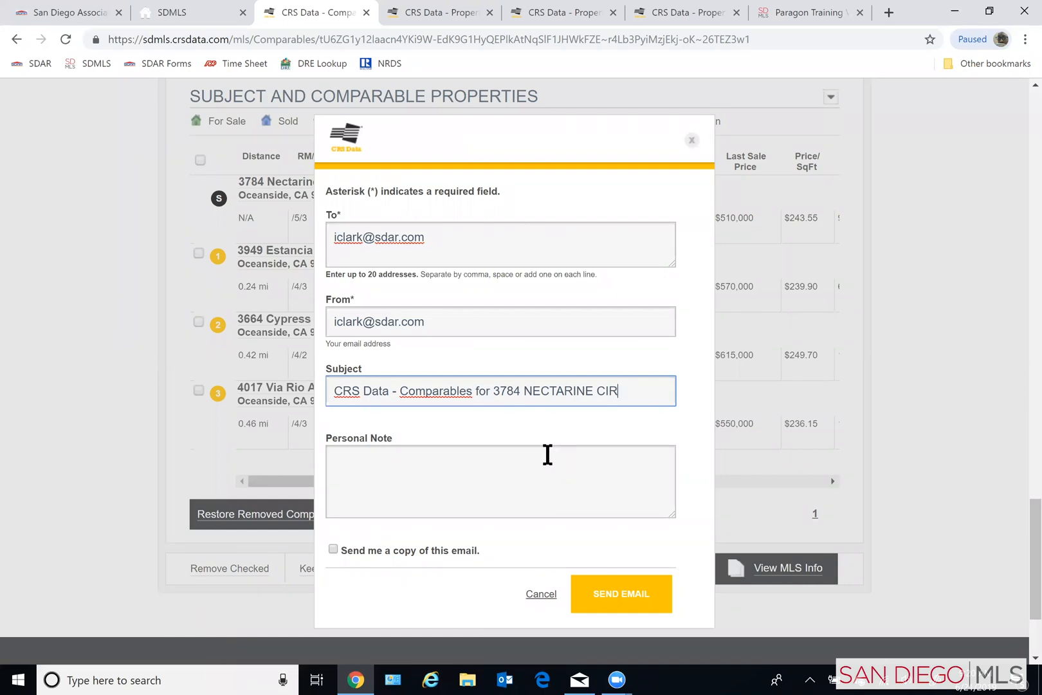
left_click(372, 478)
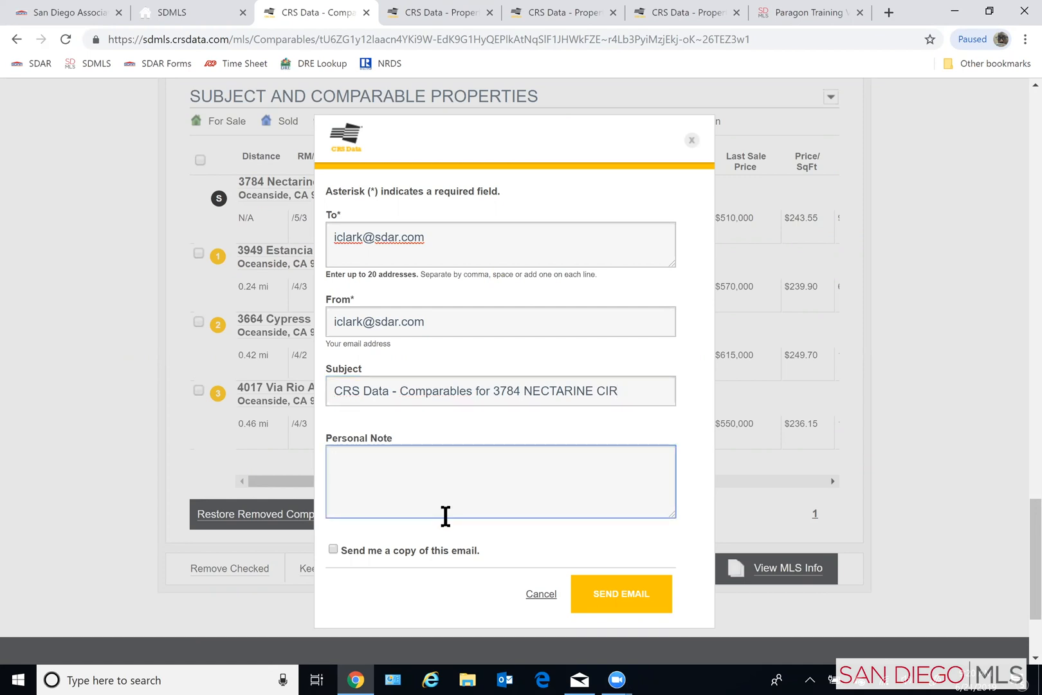
left_click(333, 548)
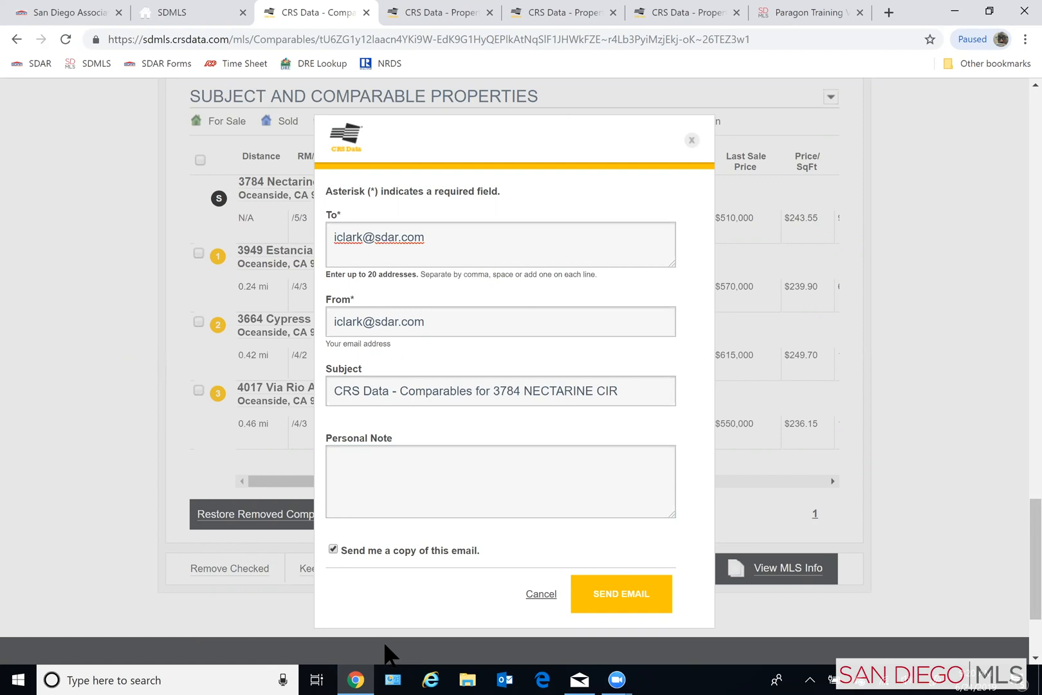
left_click(570, 491)
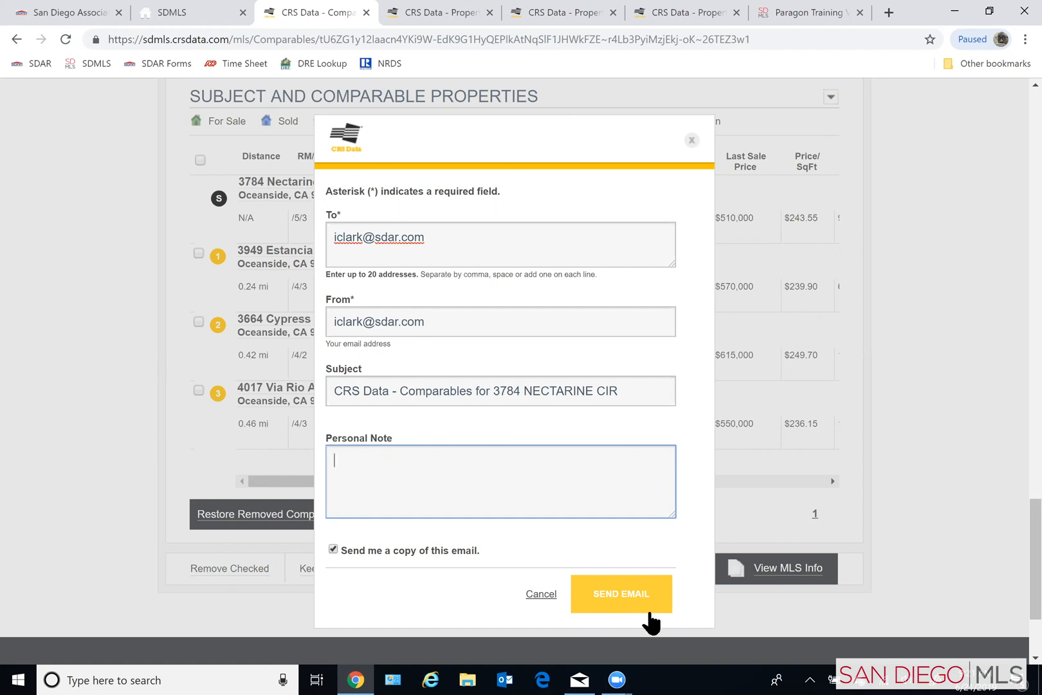
- Send the comparables report email and close the email dialog
left_click(614, 586)
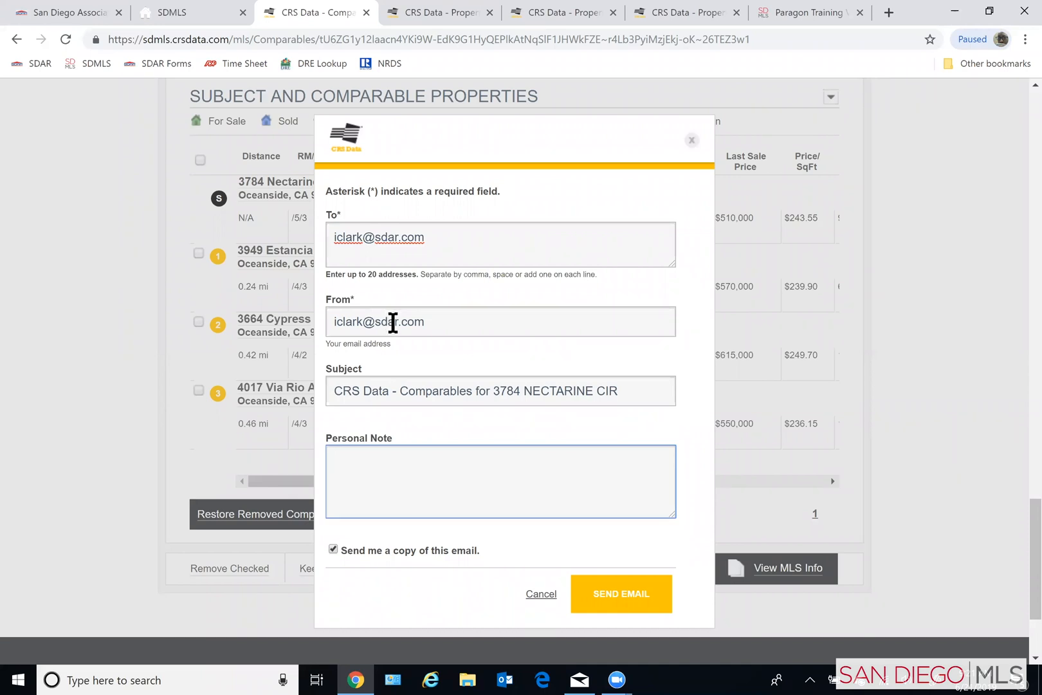
left_click(643, 604)
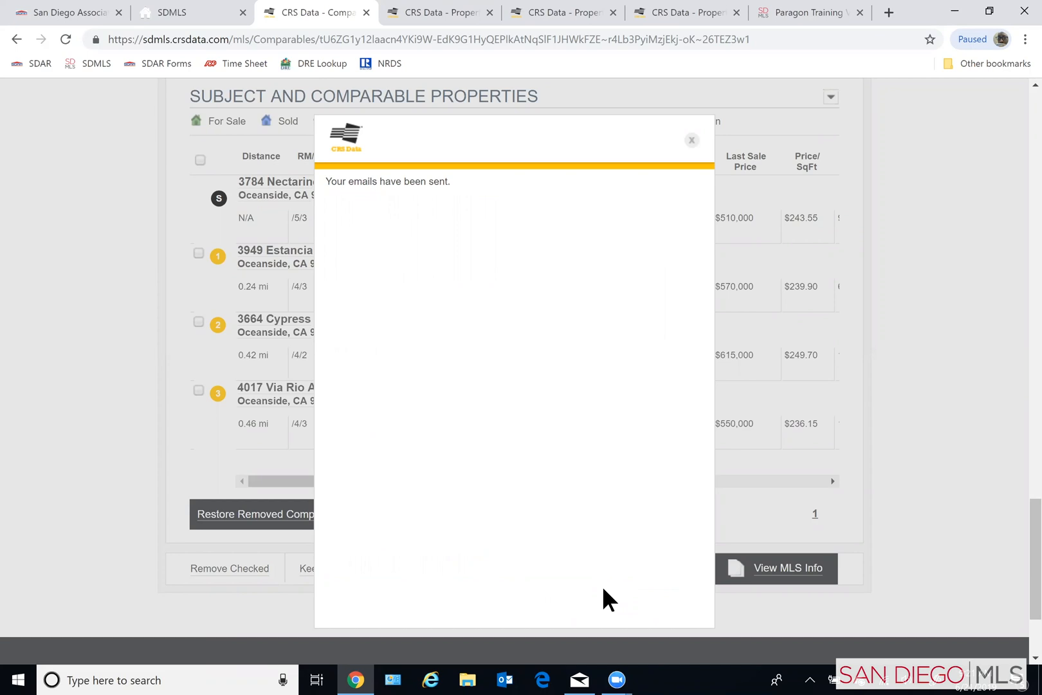
left_click(693, 142)
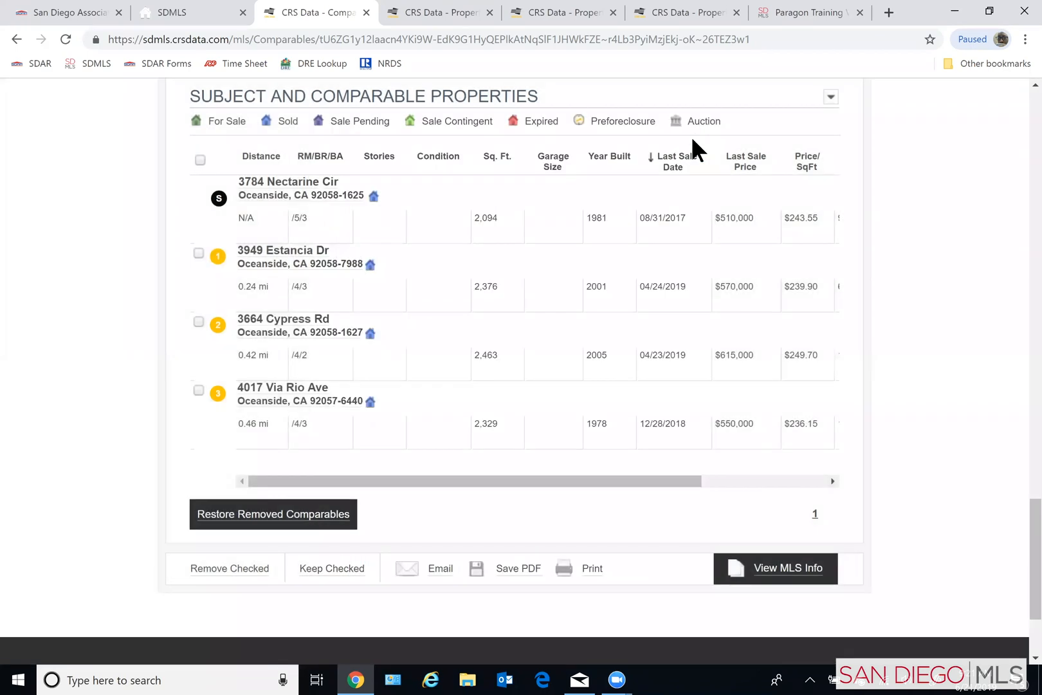
- Start saving the comparables report as a PDF, cancel the save, and dismiss the new-mail notification
left_click(505, 576)
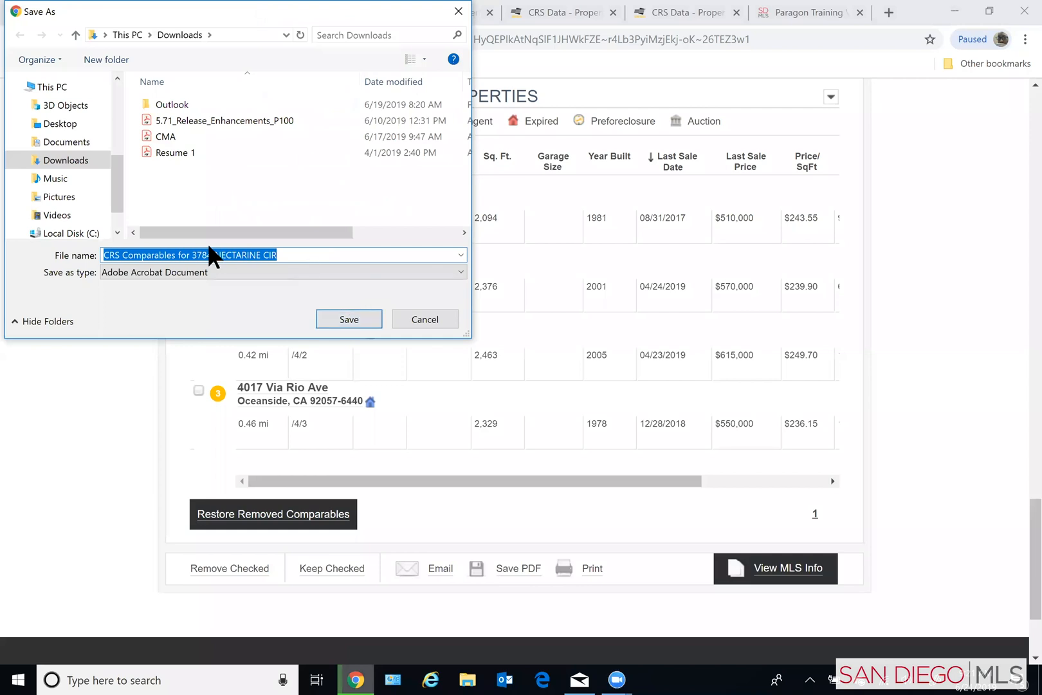
left_click(415, 316)
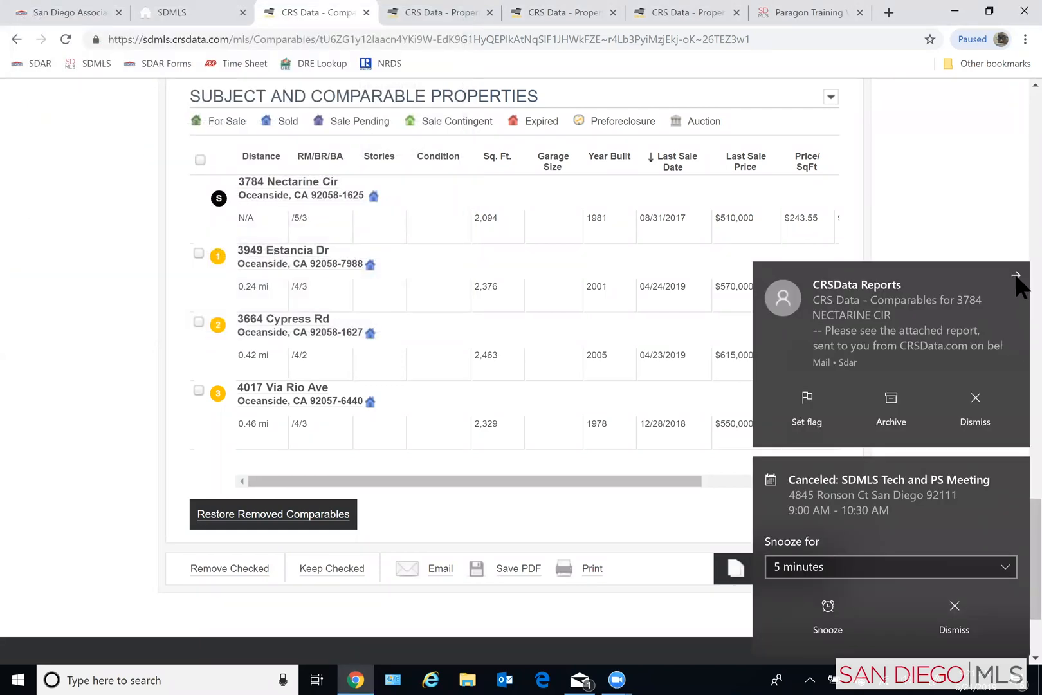
left_click(1019, 283)
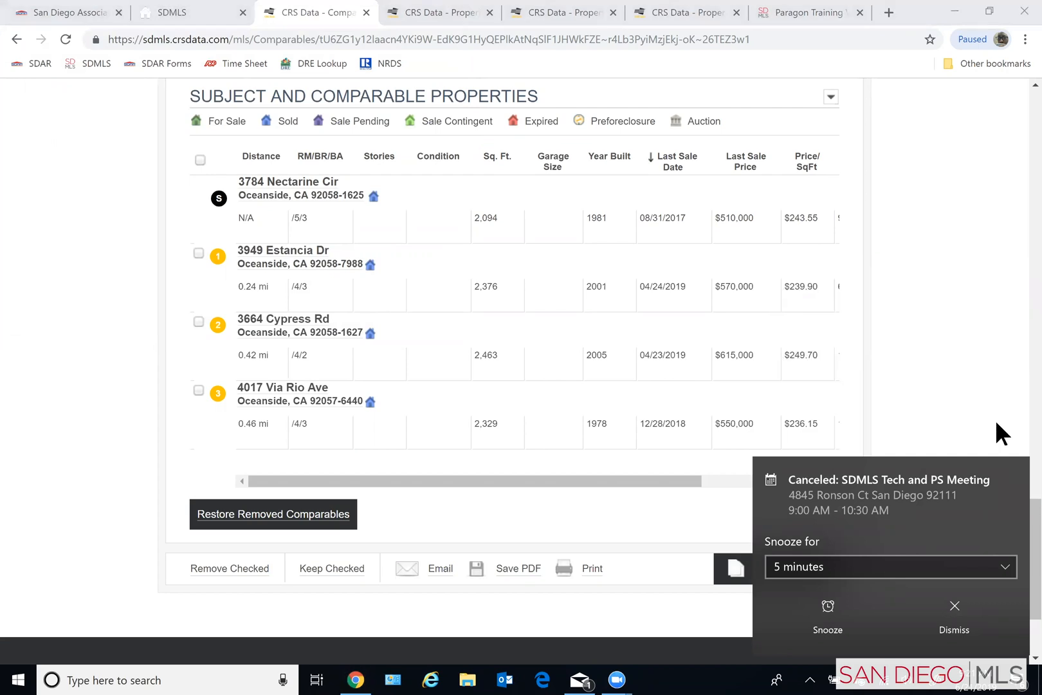
- Dismiss the meeting reminders and open the print preview of the comparables report
left_click(1015, 471)
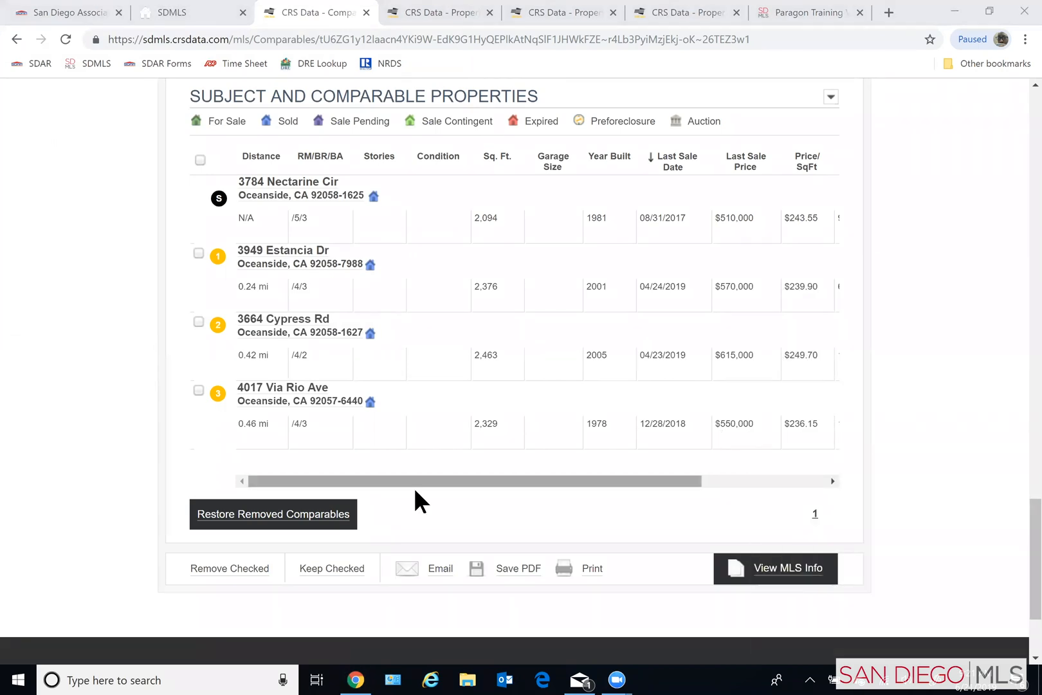
left_click(1017, 455)
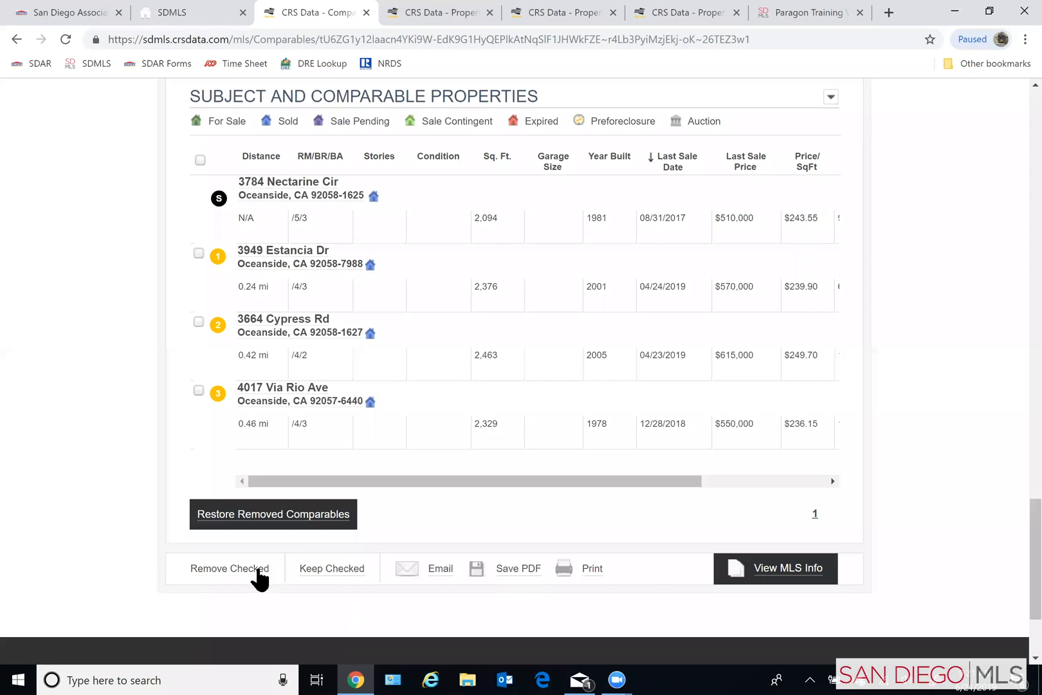
left_click(583, 569)
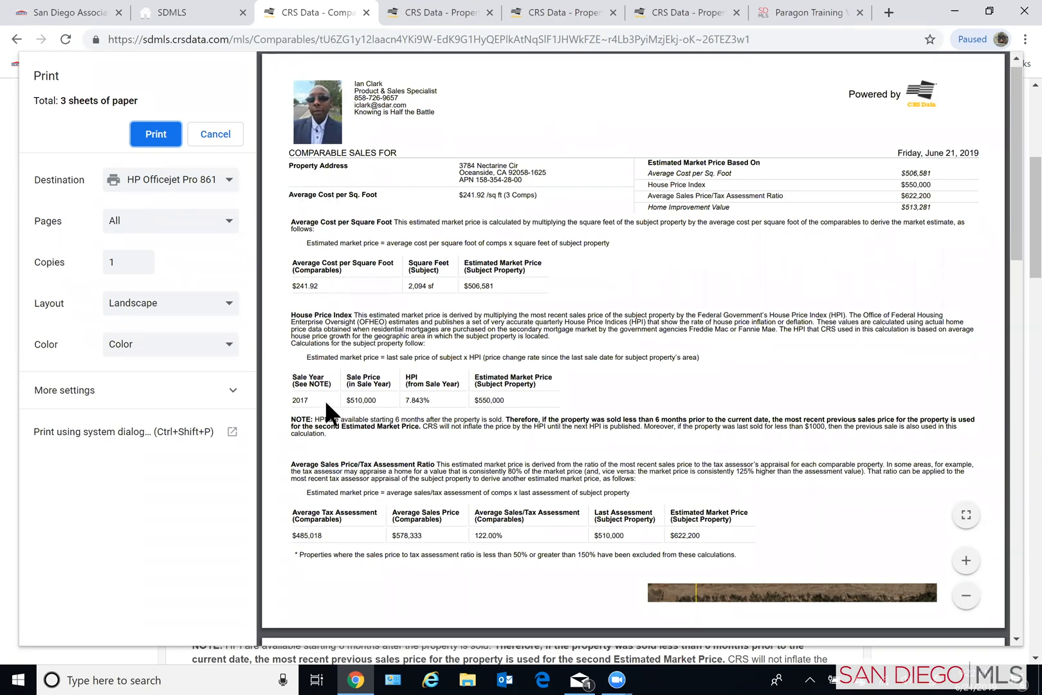
- Examine the comparables report's valuation, photo, map, chart and property list pages in the print preview, and cancel printing
scroll(325, 399, "down", 1)
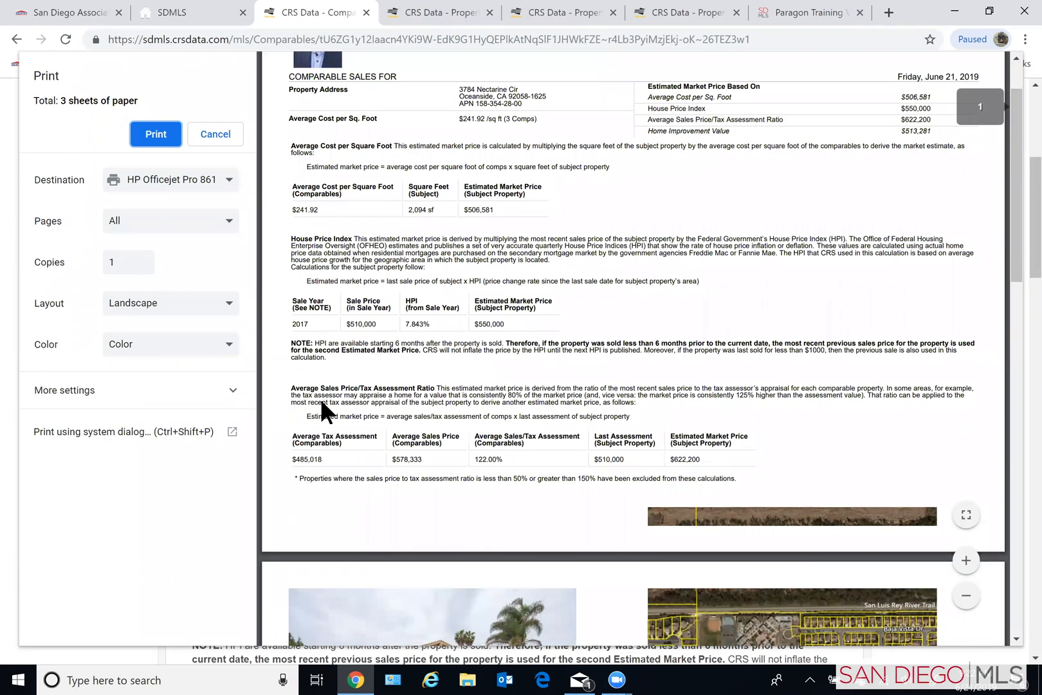
scroll(323, 399, "down", 4)
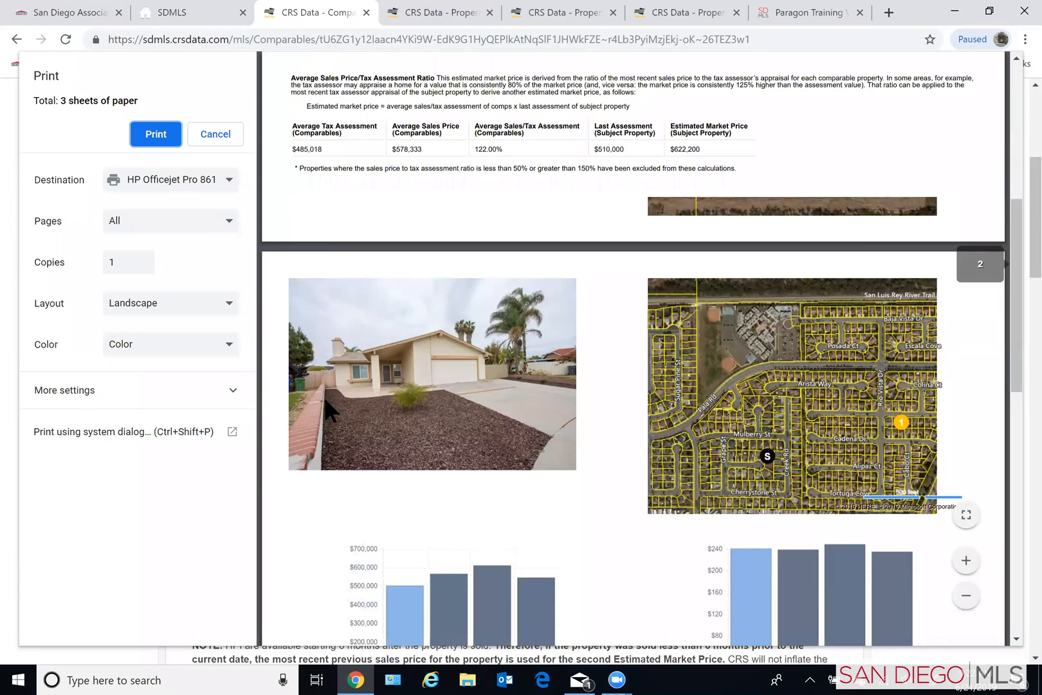
scroll(324, 399, "down", 1)
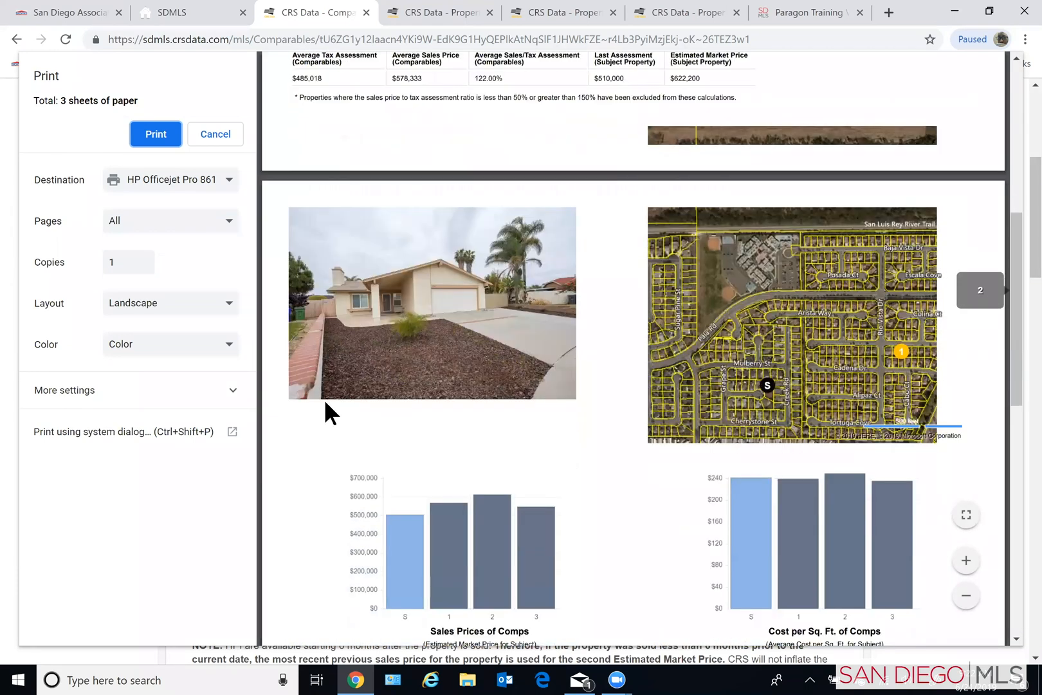
scroll(324, 399, "down", 2)
scroll(325, 400, "down", 8)
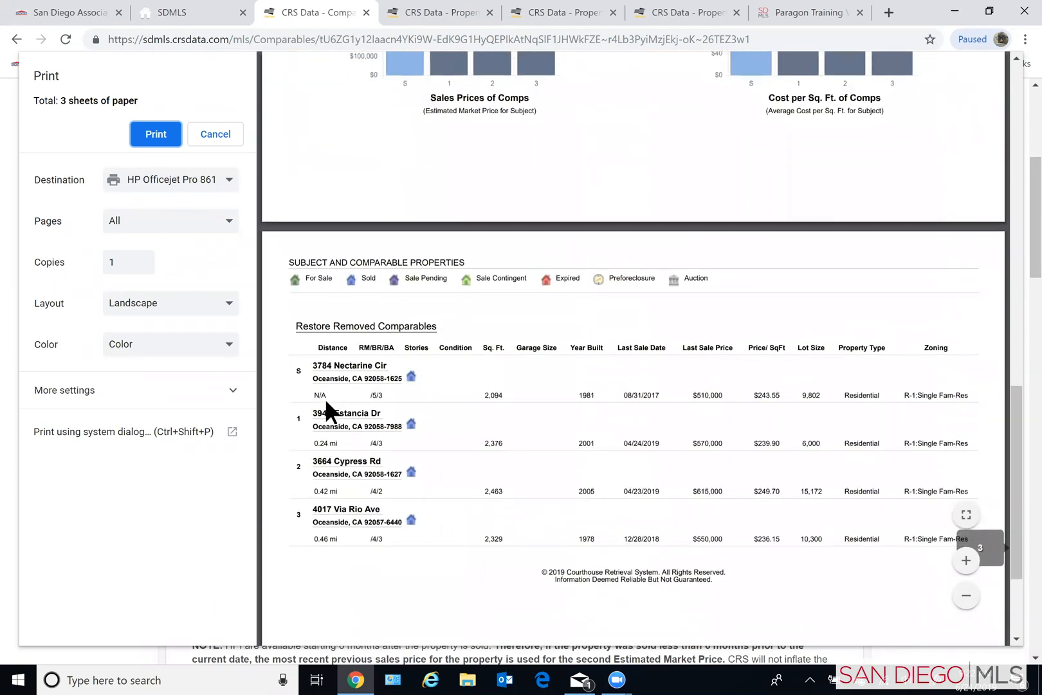
scroll(325, 397, "down", 1)
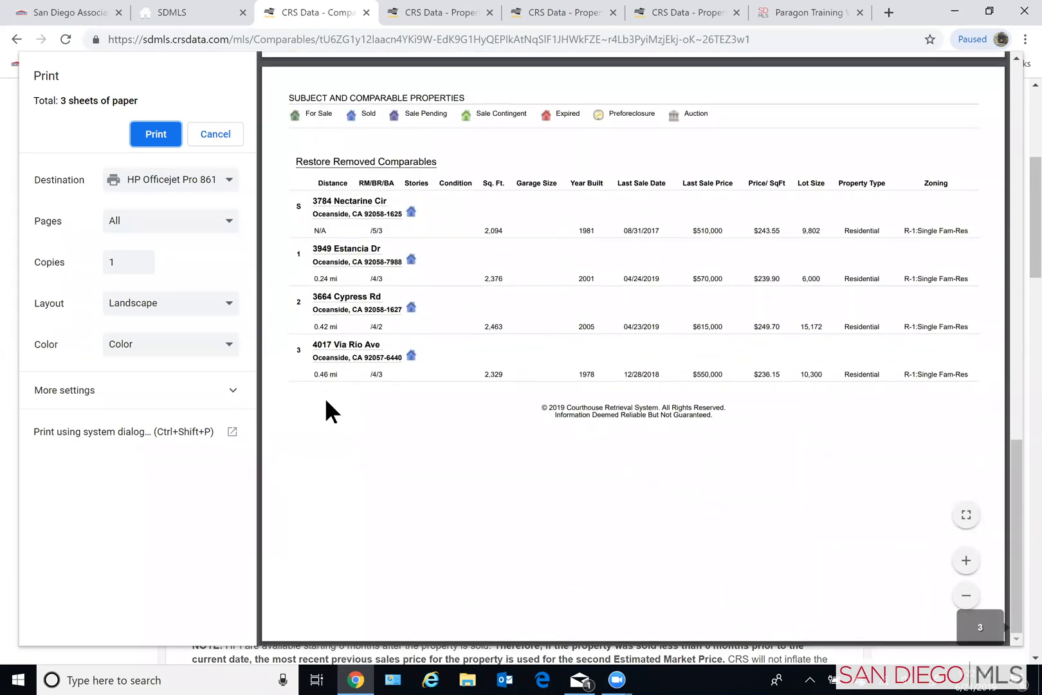
scroll(325, 397, "up", 2)
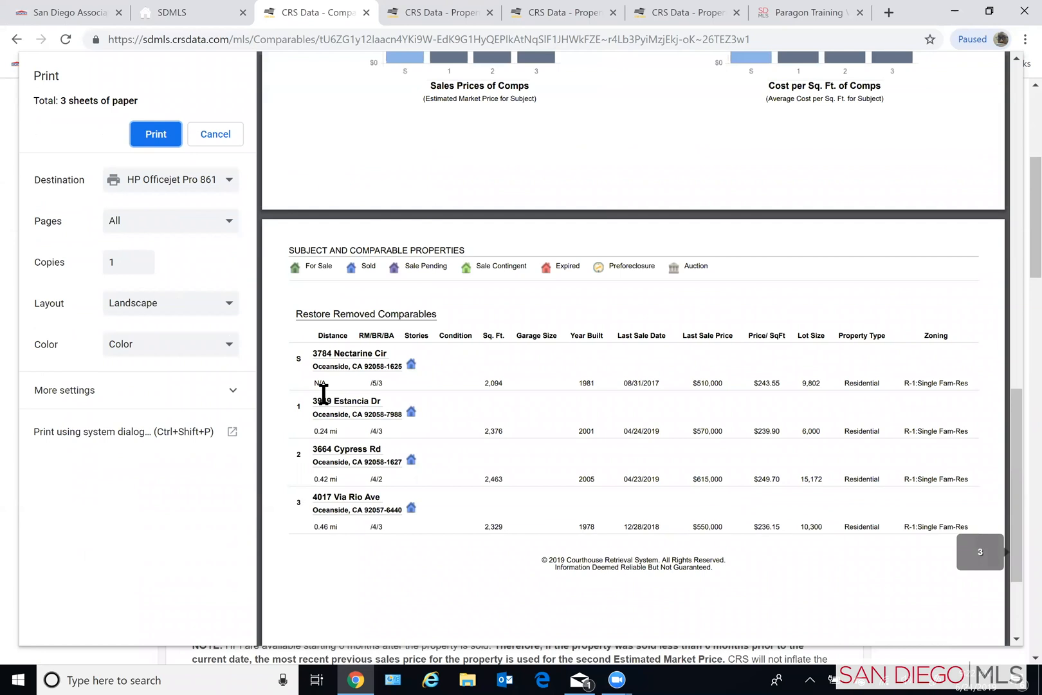
scroll(322, 396, "up", 4)
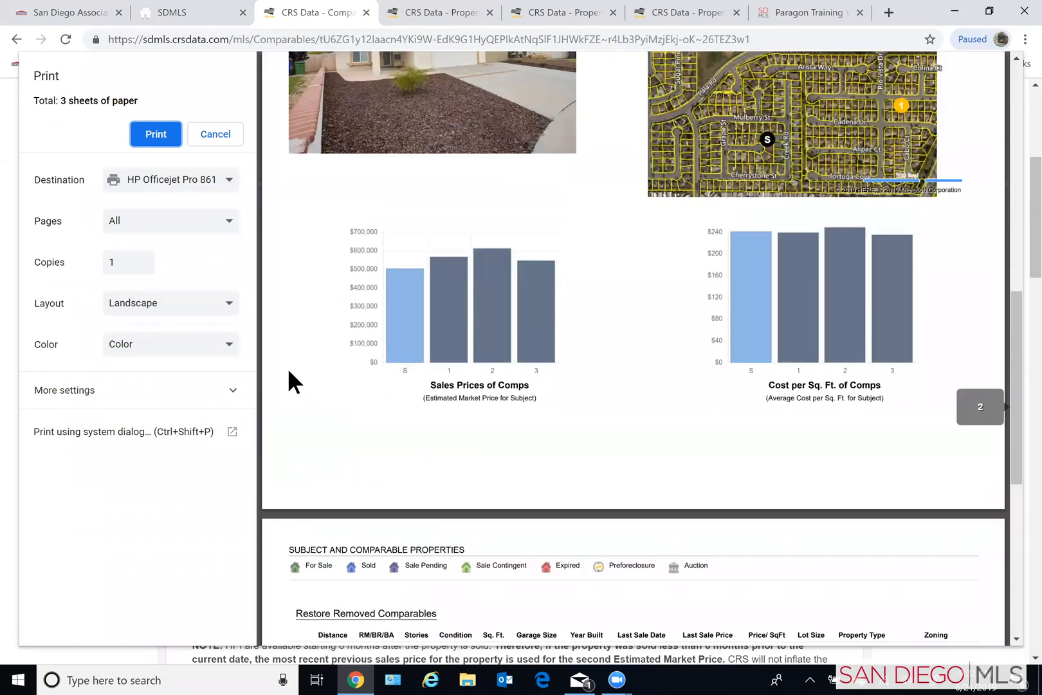
scroll(289, 372, "up", 1)
scroll(252, 161, "up", 4)
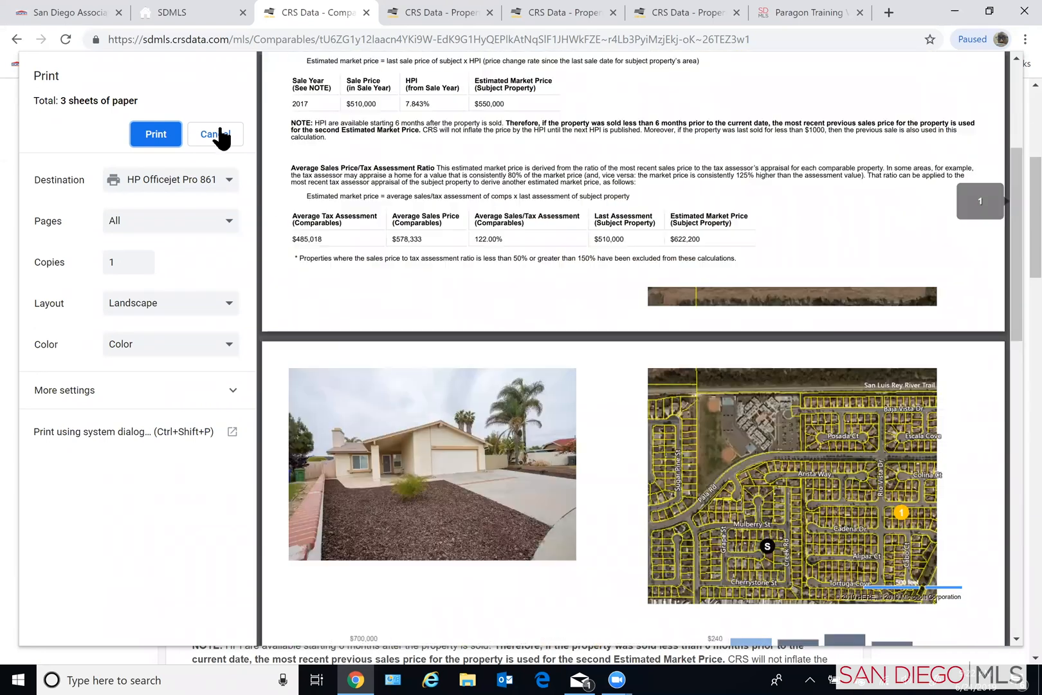
key("Escape")
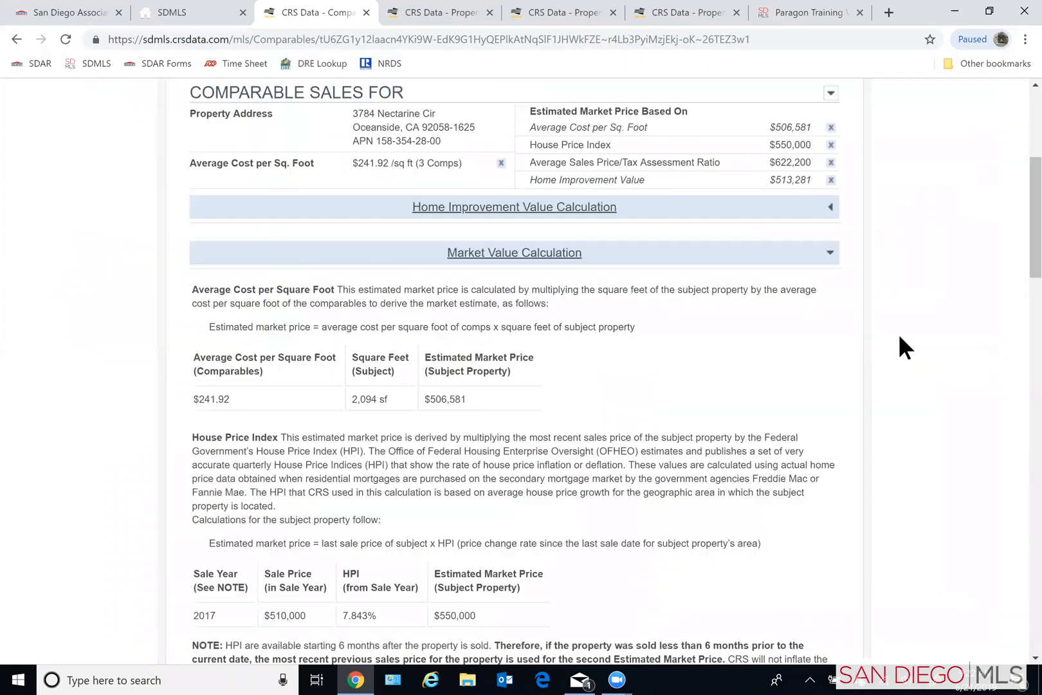
- Review the comparables page's market value calculations, photos, map, price charts and search parameters
scroll(899, 333, "up", 4)
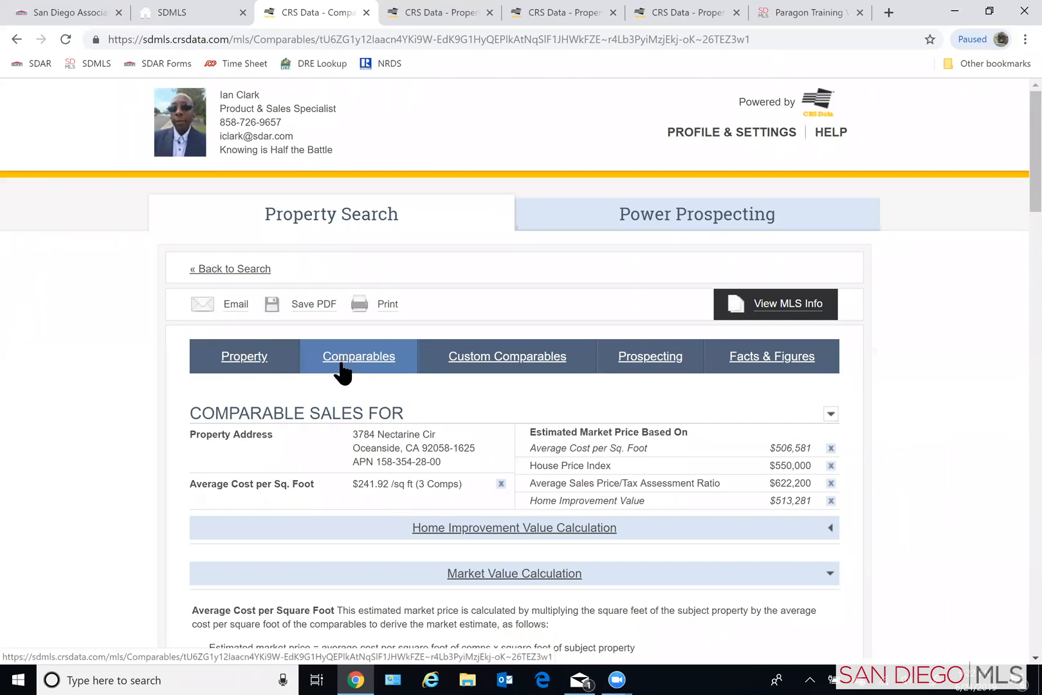
scroll(112, 458, "down", 2)
scroll(116, 463, "down", 6)
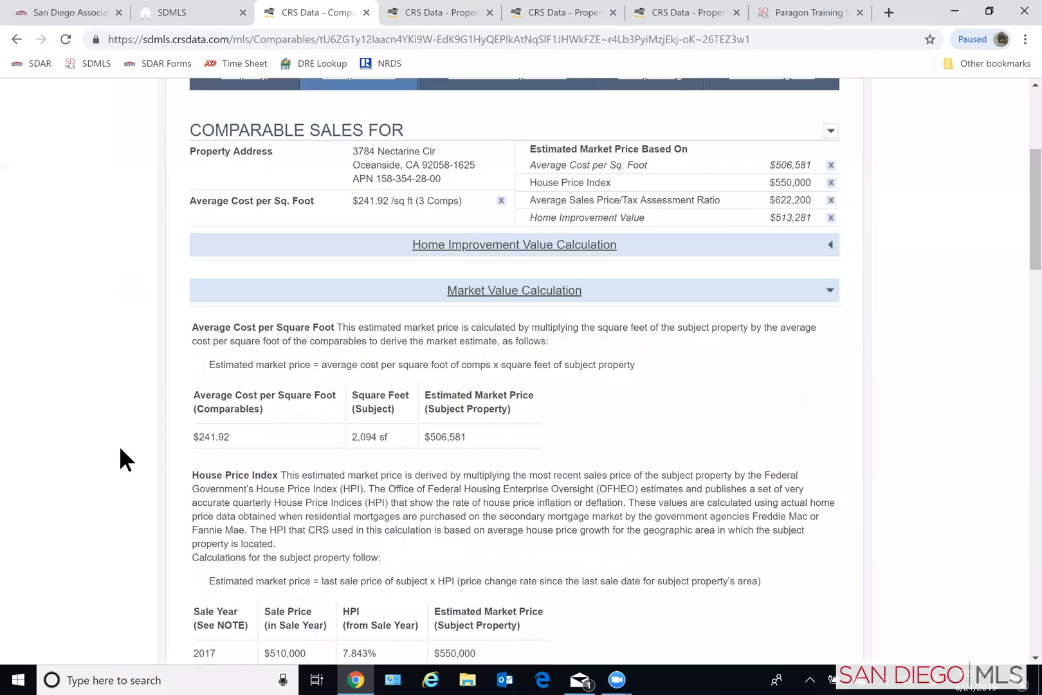
scroll(119, 450, "down", 4)
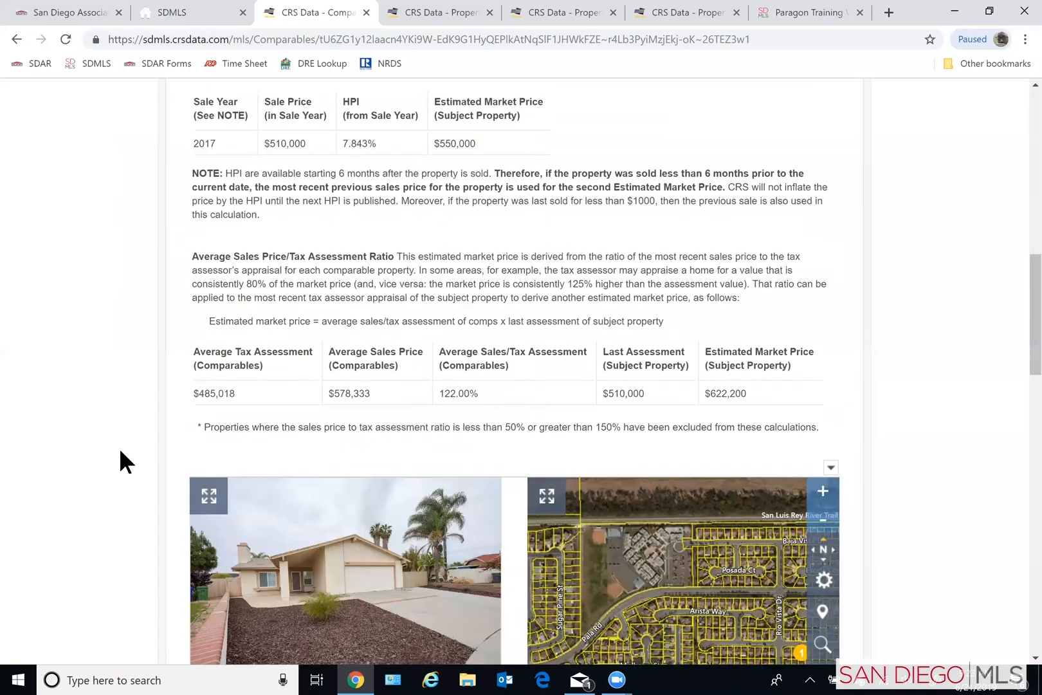
scroll(315, 534, "down", 10)
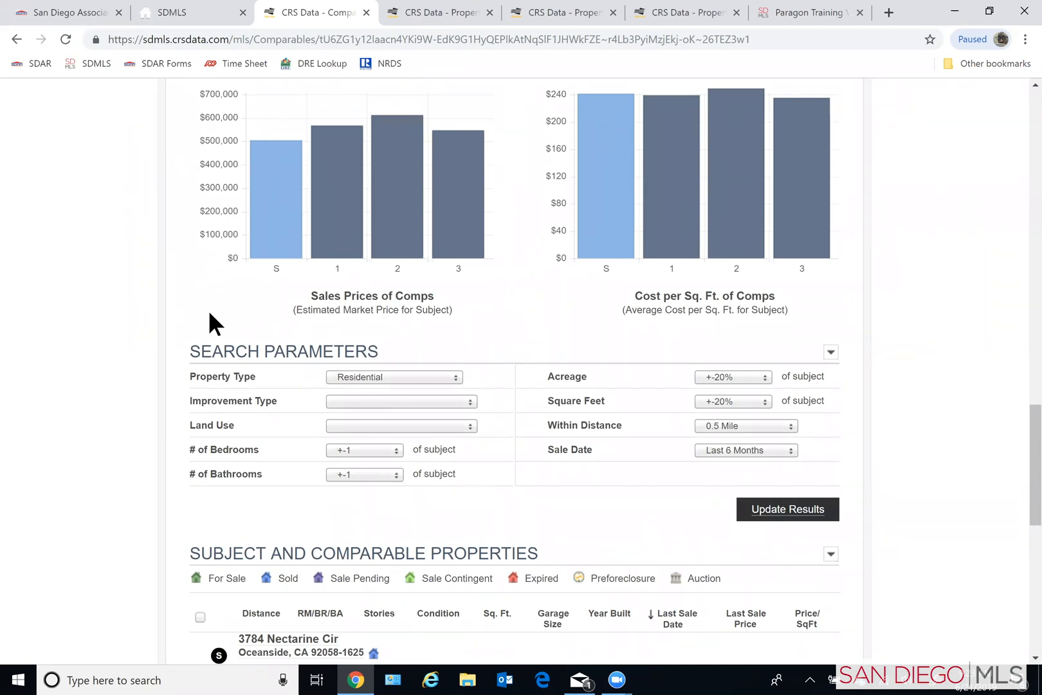
scroll(154, 245, "up", 2)
scroll(153, 235, "up", 3)
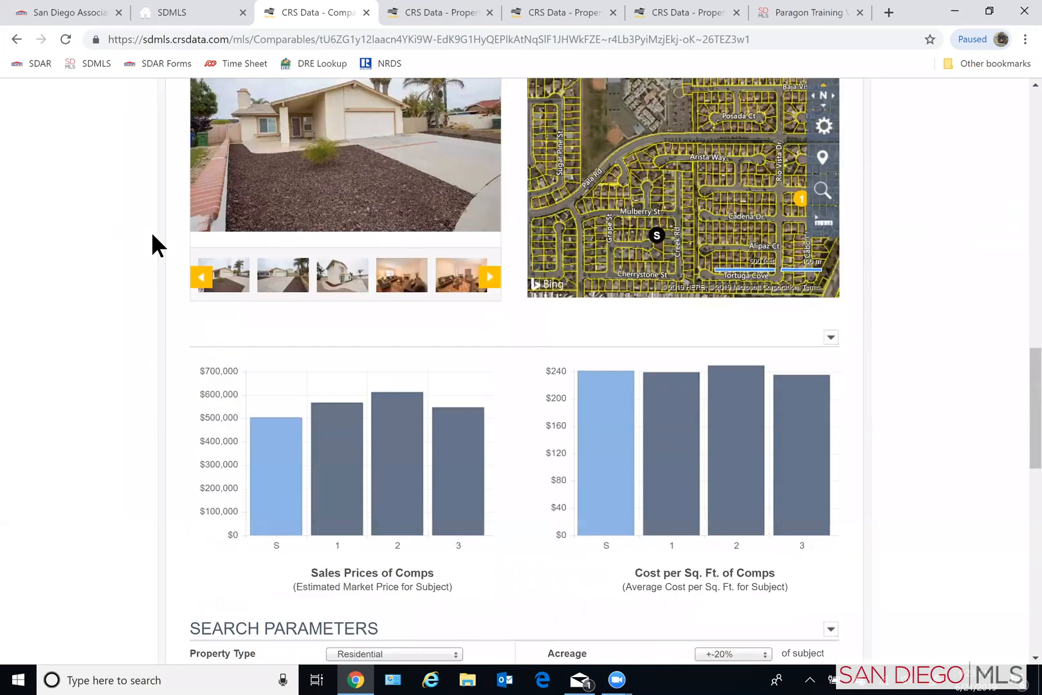
scroll(152, 234, "up", 2)
scroll(152, 233, "up", 10)
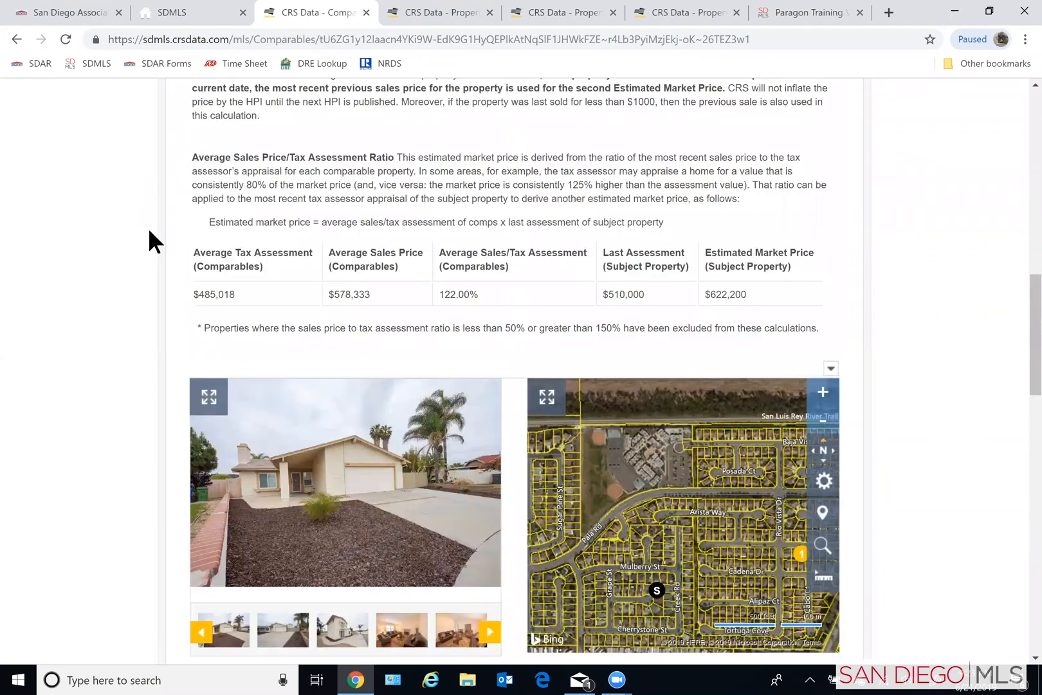
scroll(147, 245, "up", 3)
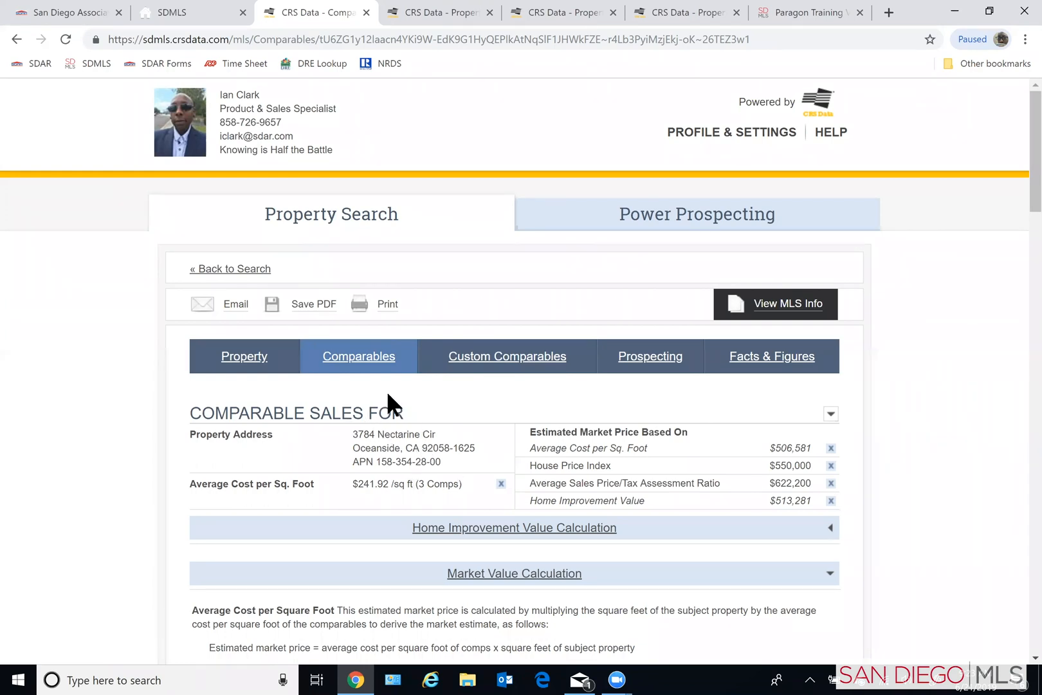
- Open the Custom Comparables search for the subject property and bring up its location criteria
left_click(494, 366)
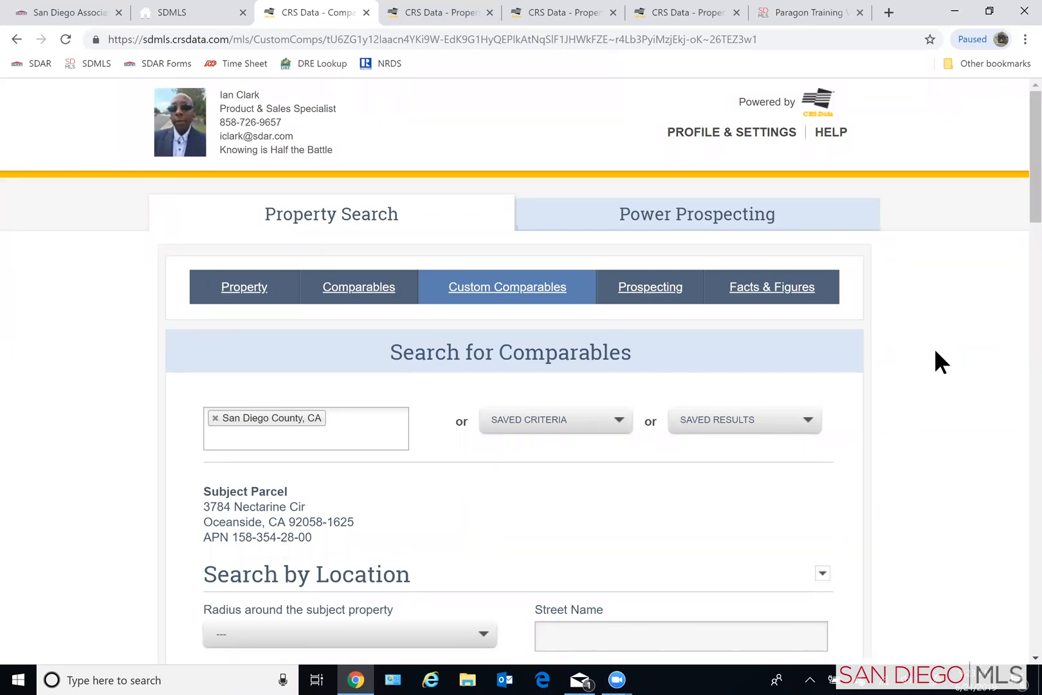
scroll(943, 352, "down", 3)
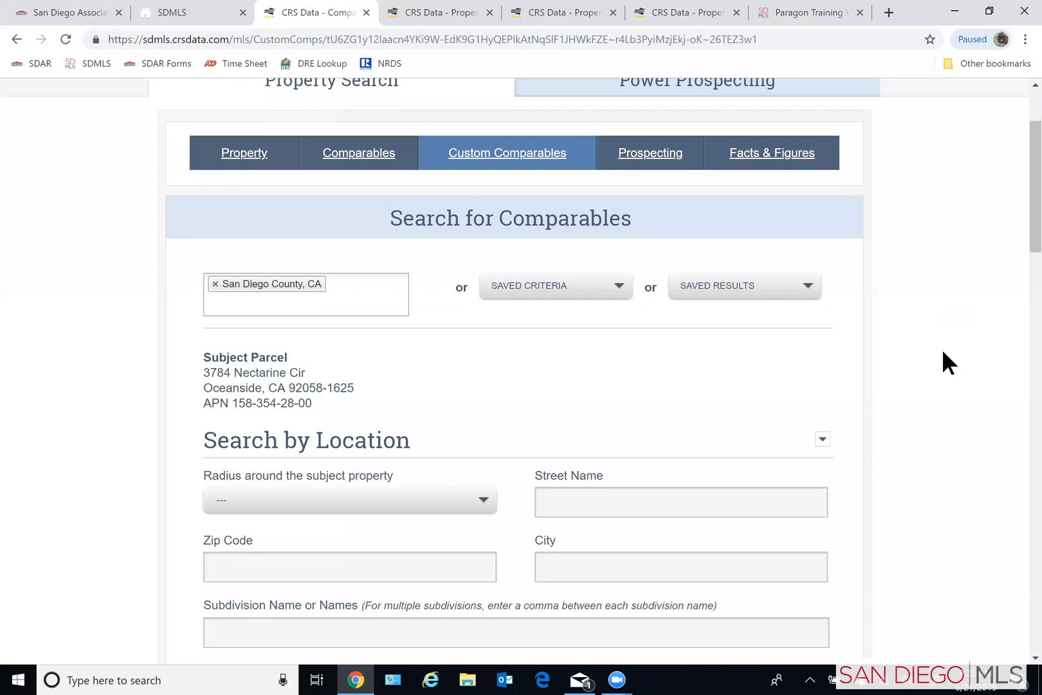
scroll(943, 365, "down", 1)
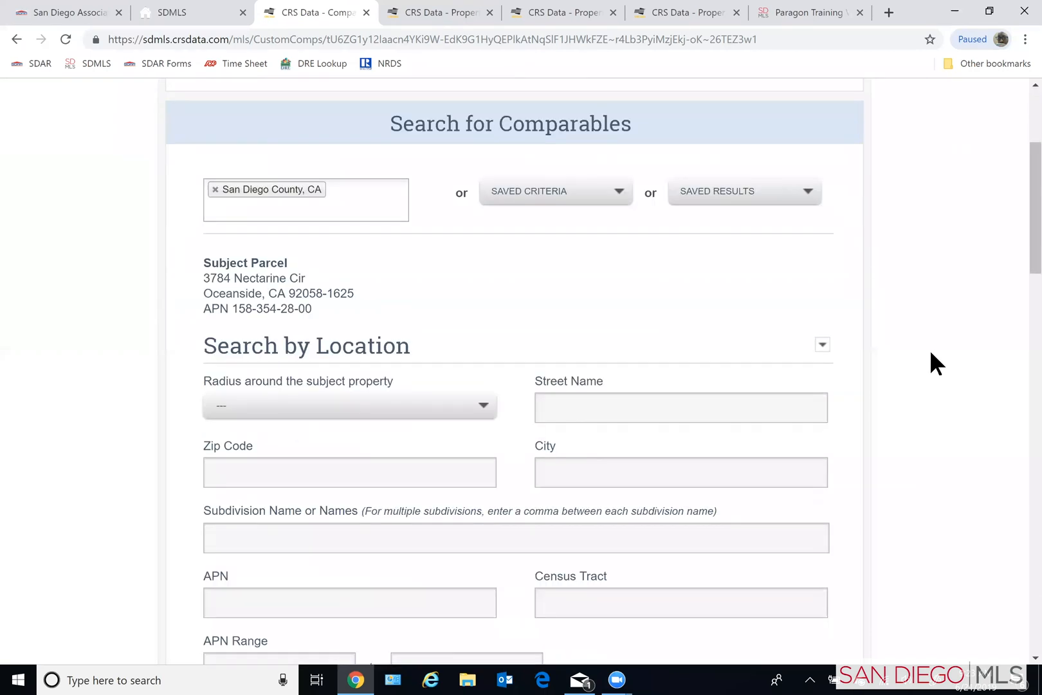
scroll(933, 364, "down", 1)
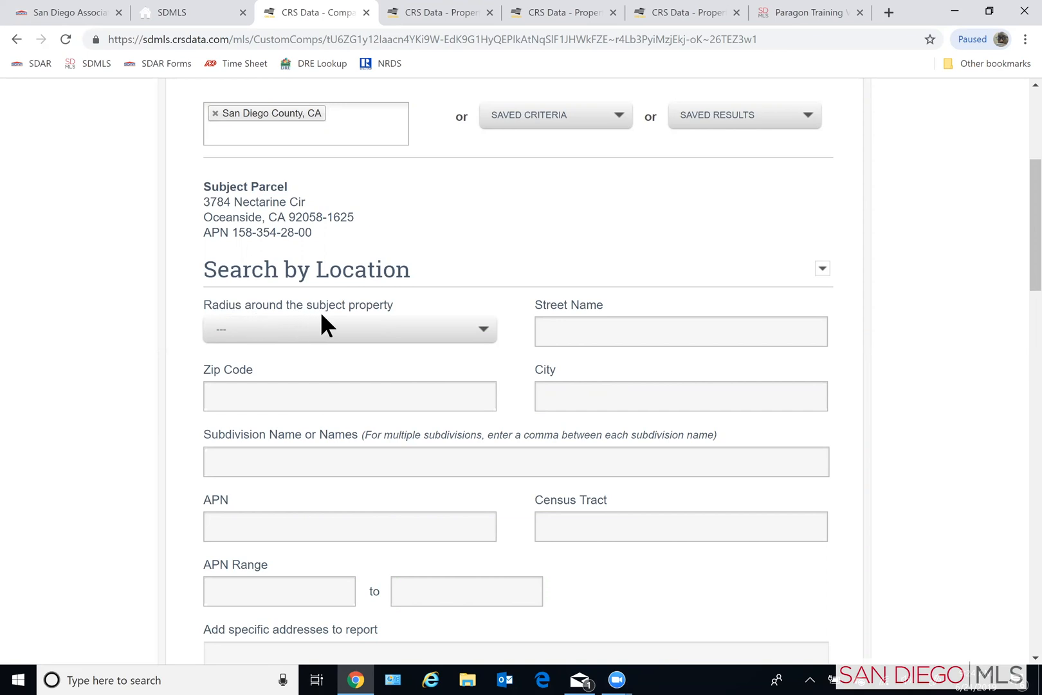
- Try a 1 mile radius around the subject property and reset the radius to the blank option
left_click(482, 330)
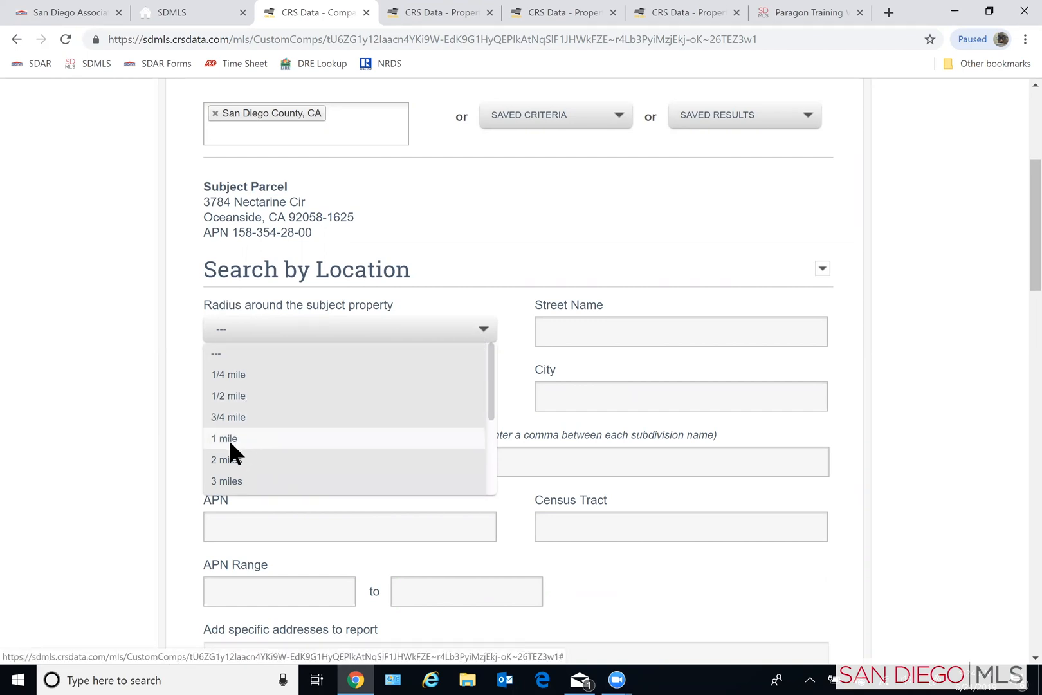
scroll(238, 480, "down", 3)
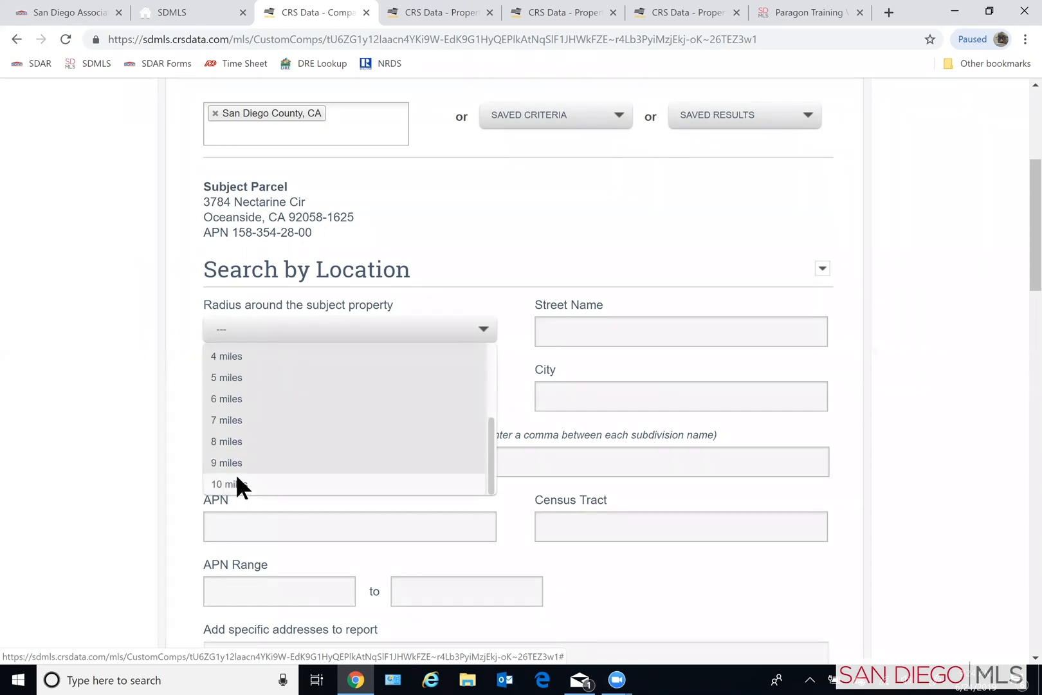
scroll(237, 479, "up", 3)
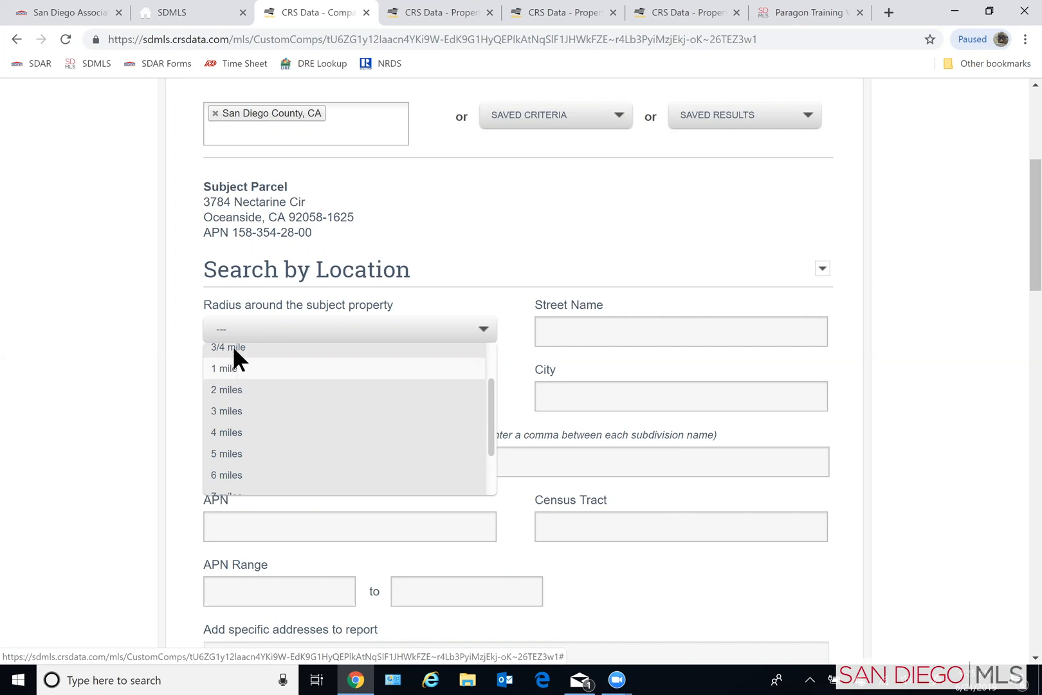
scroll(256, 370, "up", 2)
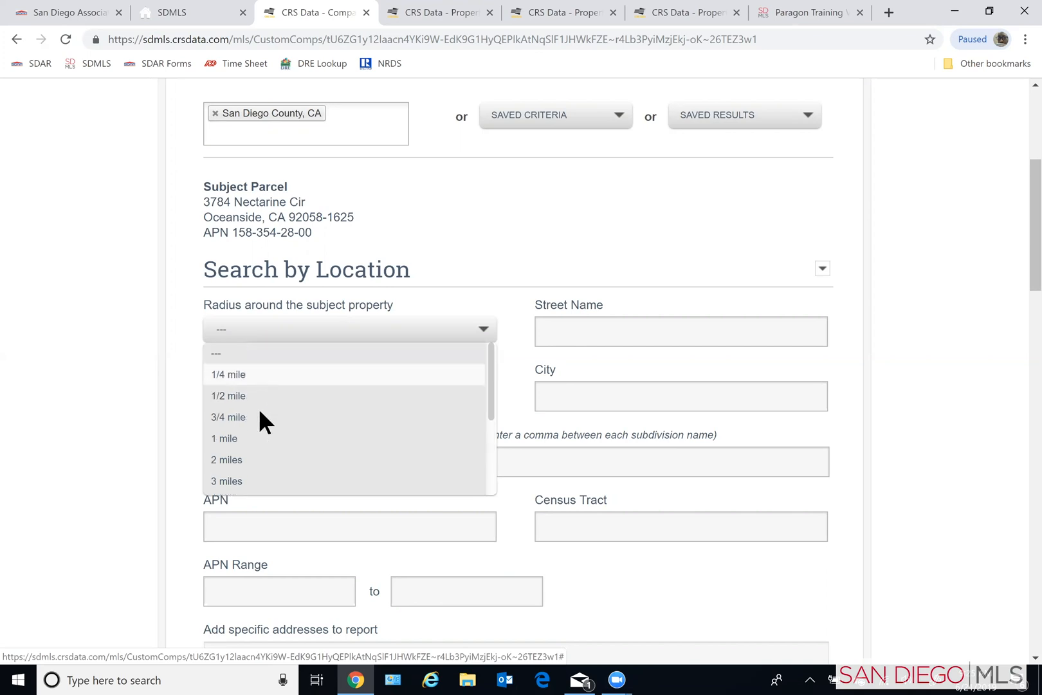
left_click(226, 439)
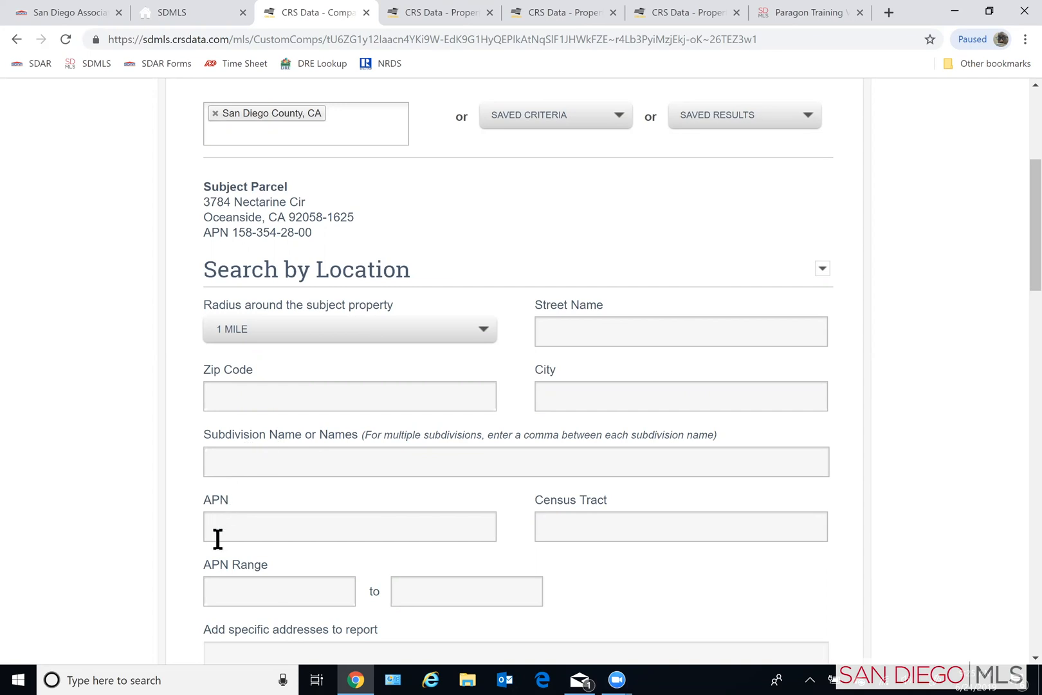
left_click(274, 330)
left_click(232, 355)
- Look up subdivisions starting with "Orc" and add ORCHARD CREEK UNIT 1 as the subdivision name
left_click(256, 461)
type("Orc")
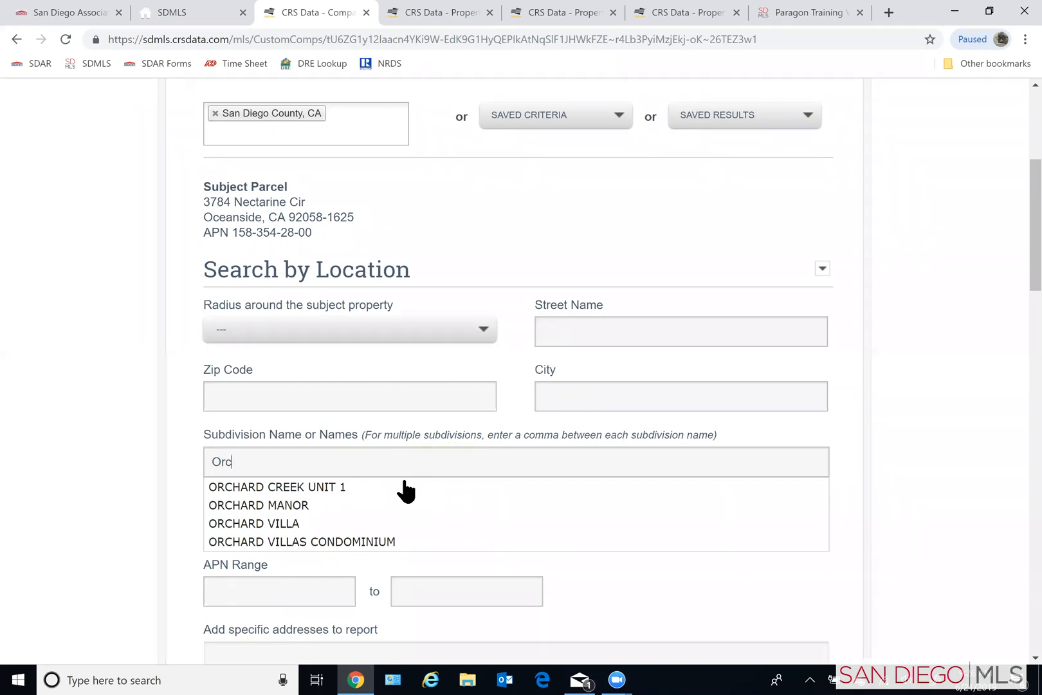
left_click(329, 487)
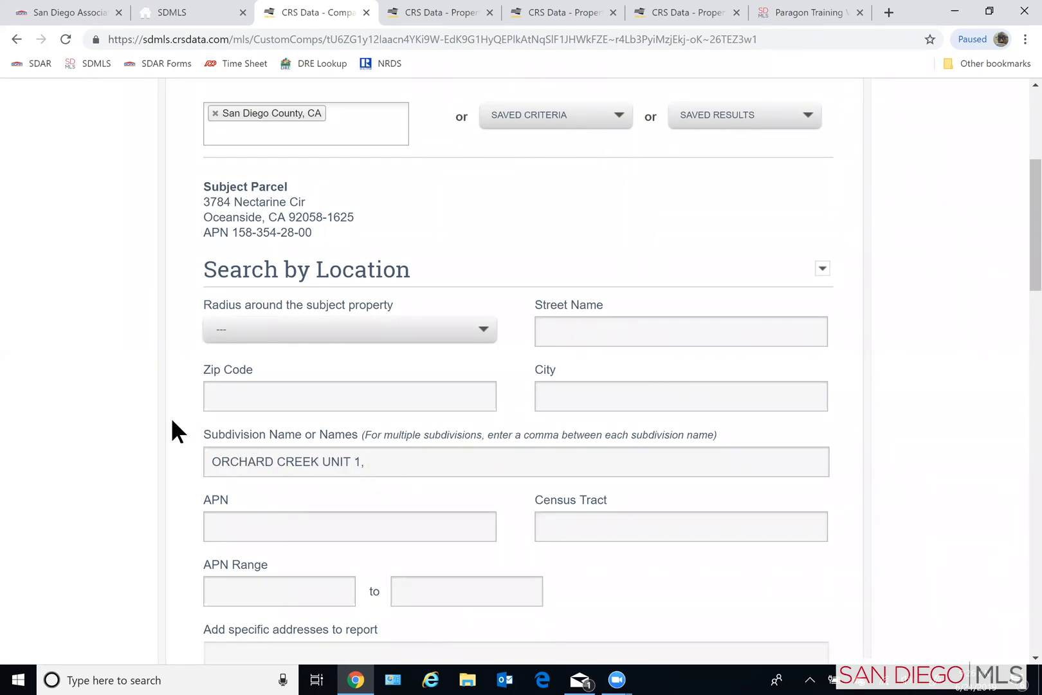
- Set the start of the Date of Last Sale range to 12/21/2018 in the property value criteria
scroll(160, 434, "down", 1)
scroll(161, 434, "down", 2)
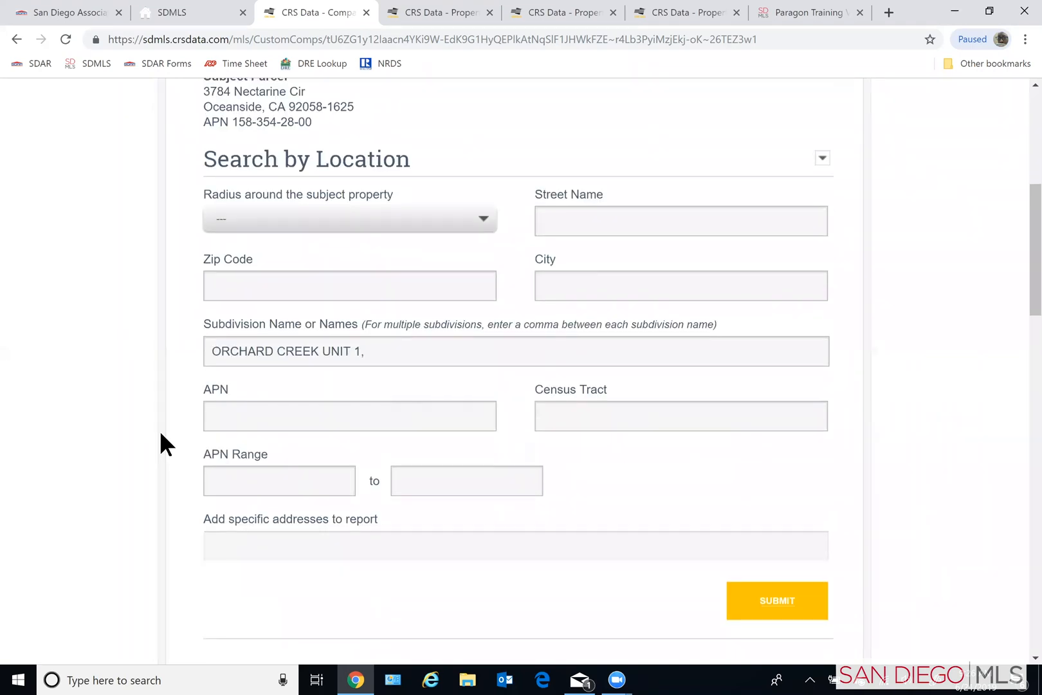
scroll(157, 436, "down", 1)
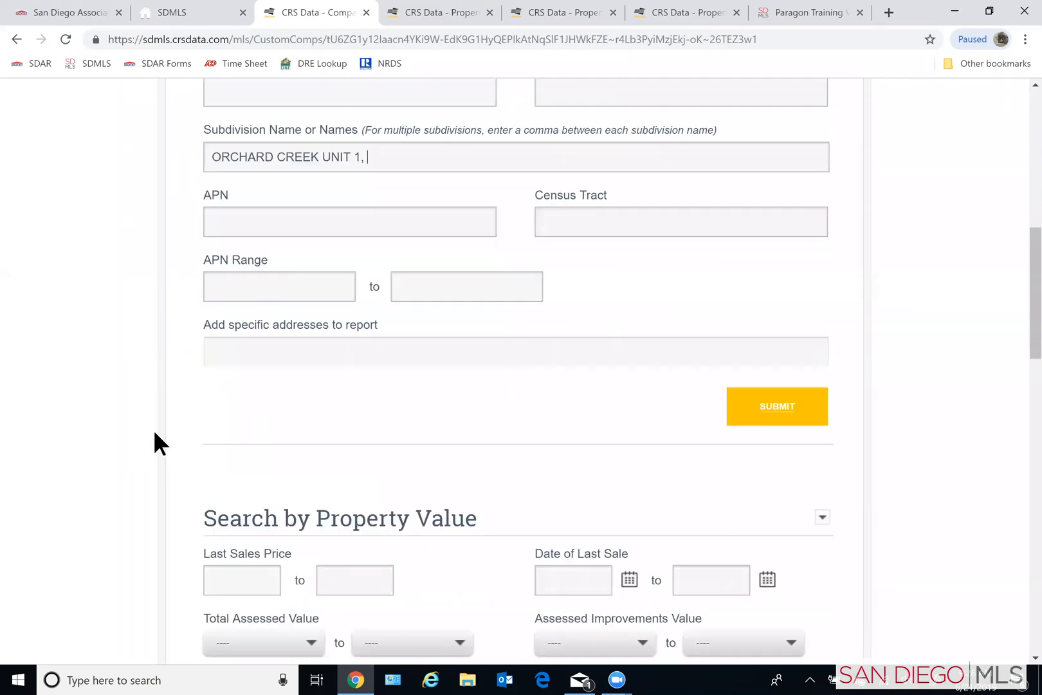
scroll(152, 425, "down", 1)
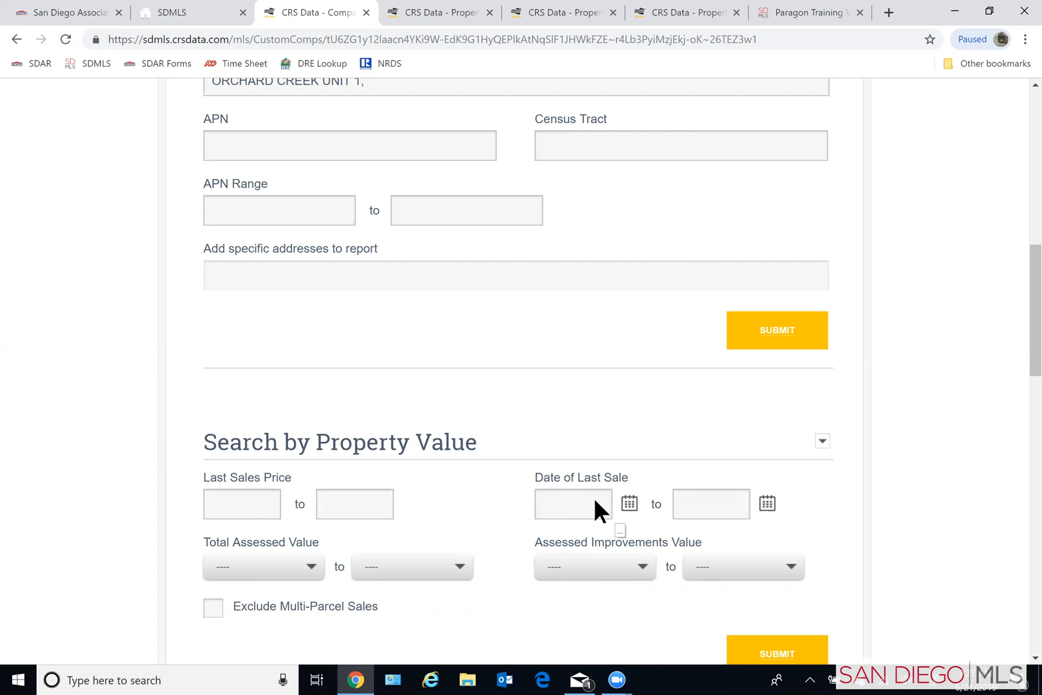
scroll(527, 467, "up", 4)
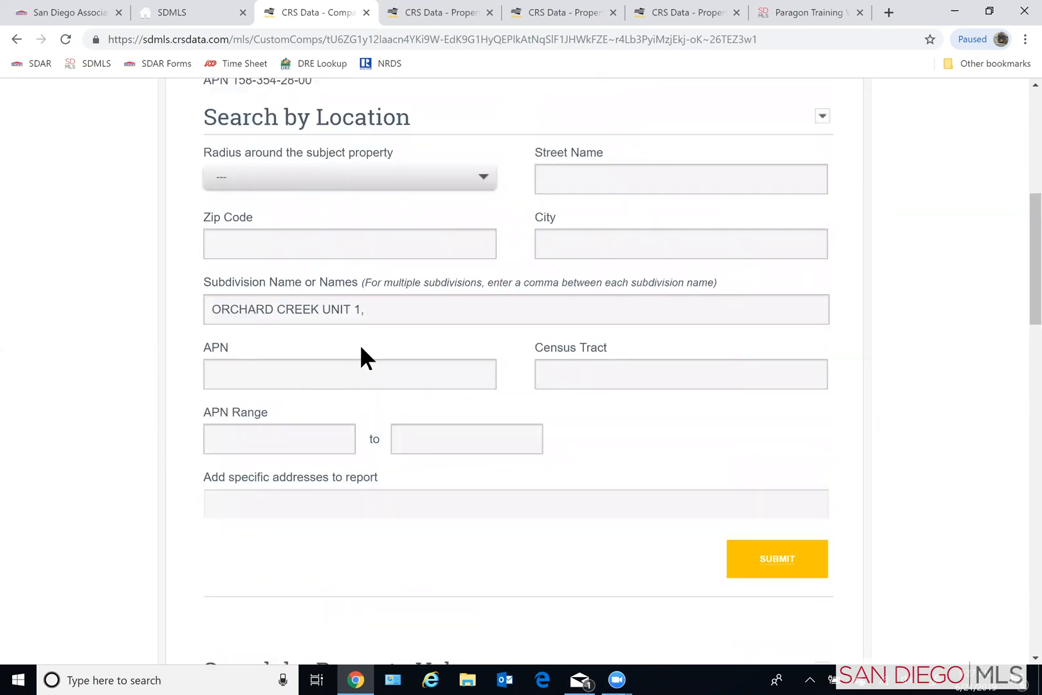
scroll(666, 574, "down", 6)
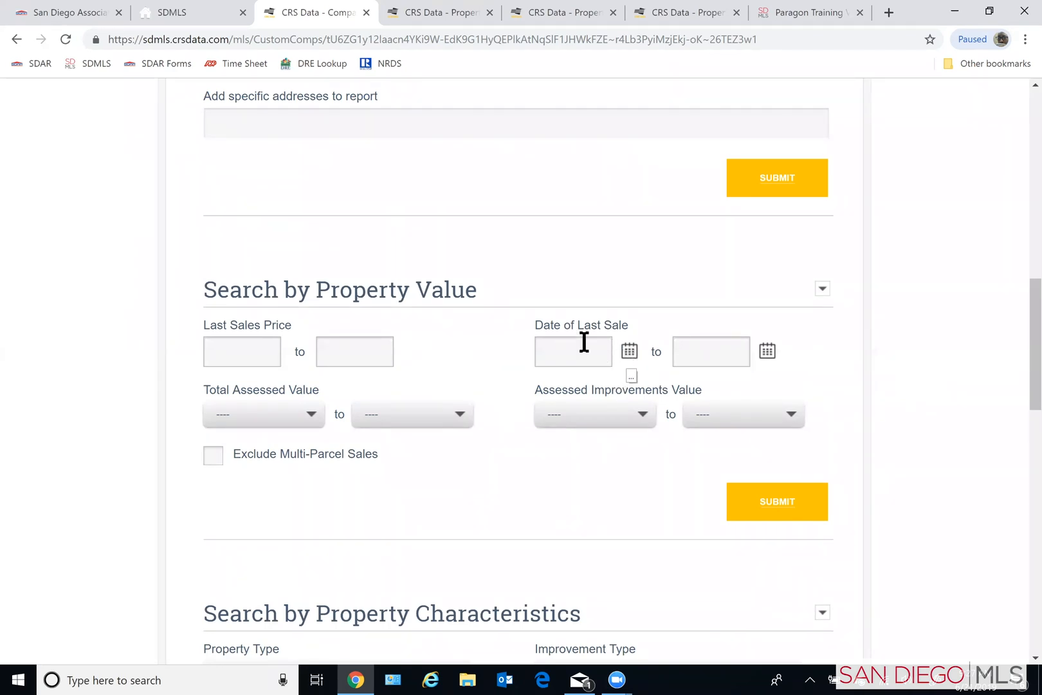
left_click(552, 356)
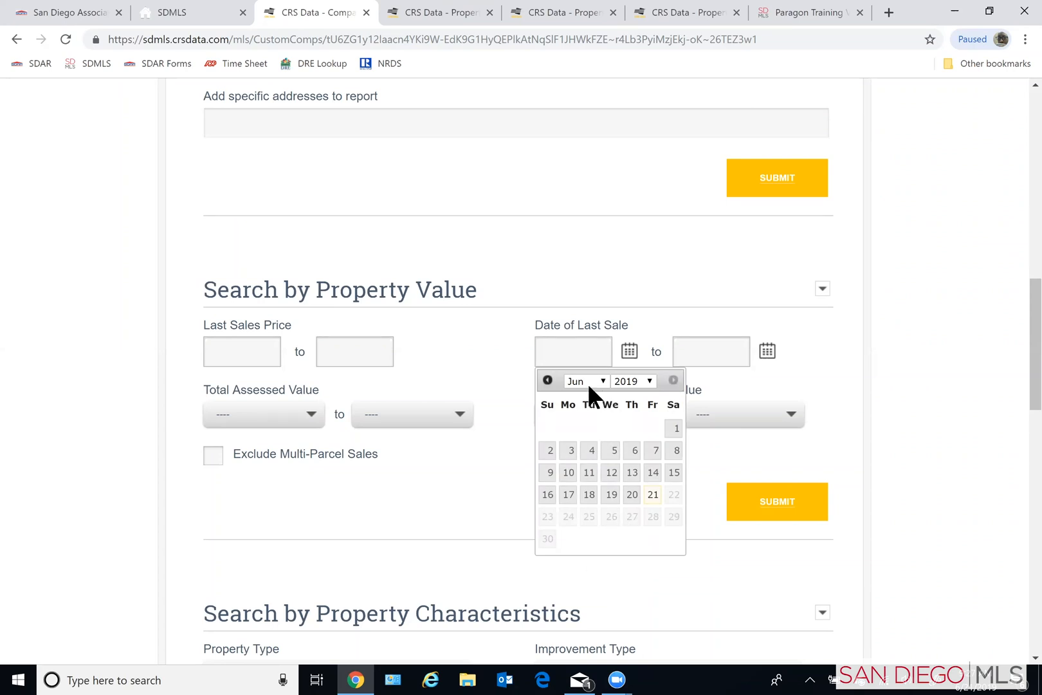
left_click(548, 380)
left_click(548, 379)
left_click(548, 380)
left_click(548, 379)
left_click(548, 380)
left_click(548, 379)
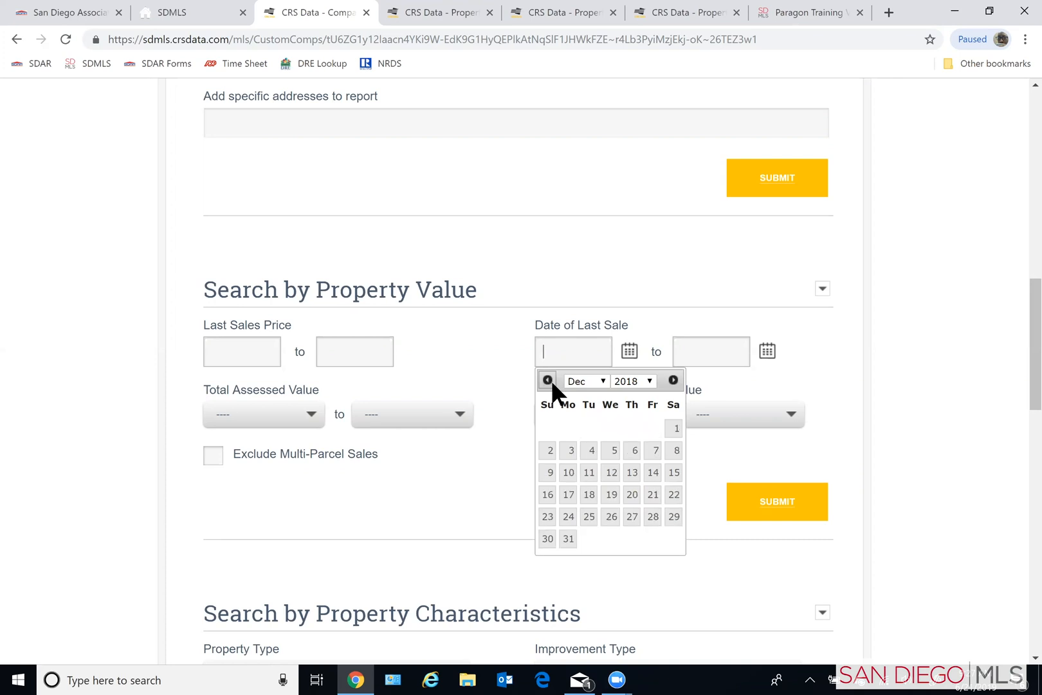
left_click(651, 495)
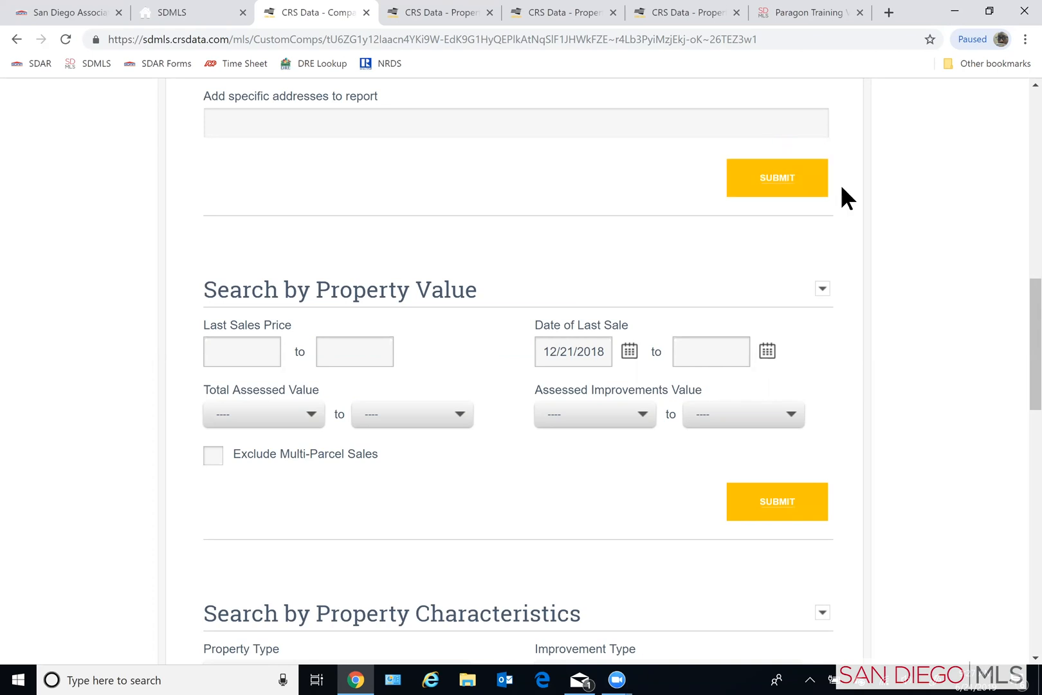
- Review the location, property value and property characteristics criteria in the custom comparables form
scroll(834, 298, "up", 7)
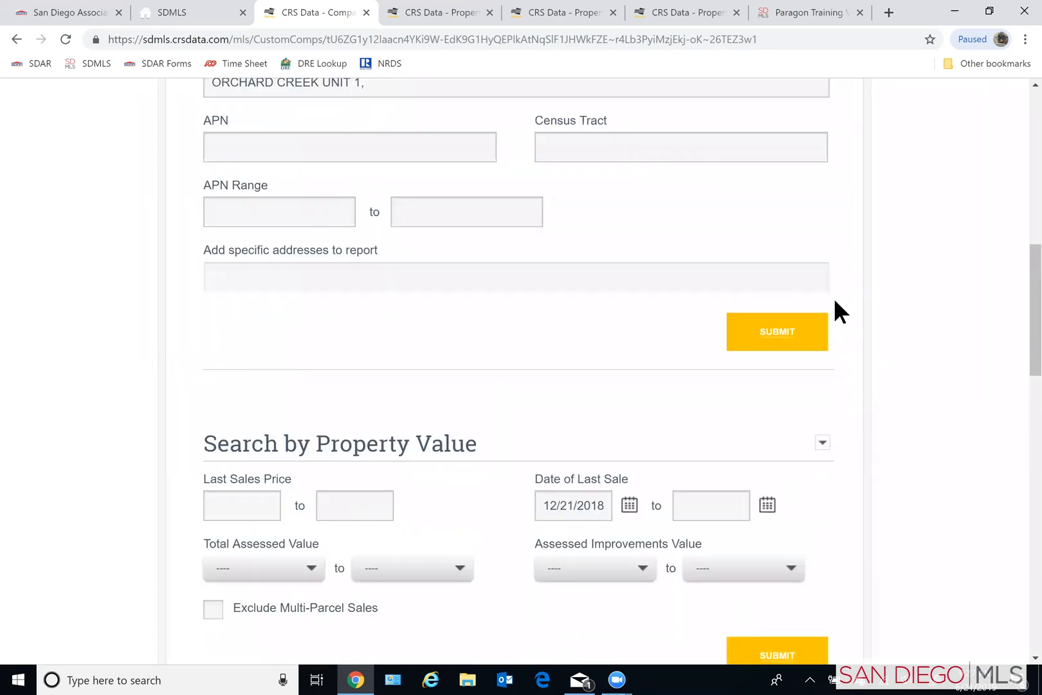
scroll(834, 297, "down", 7)
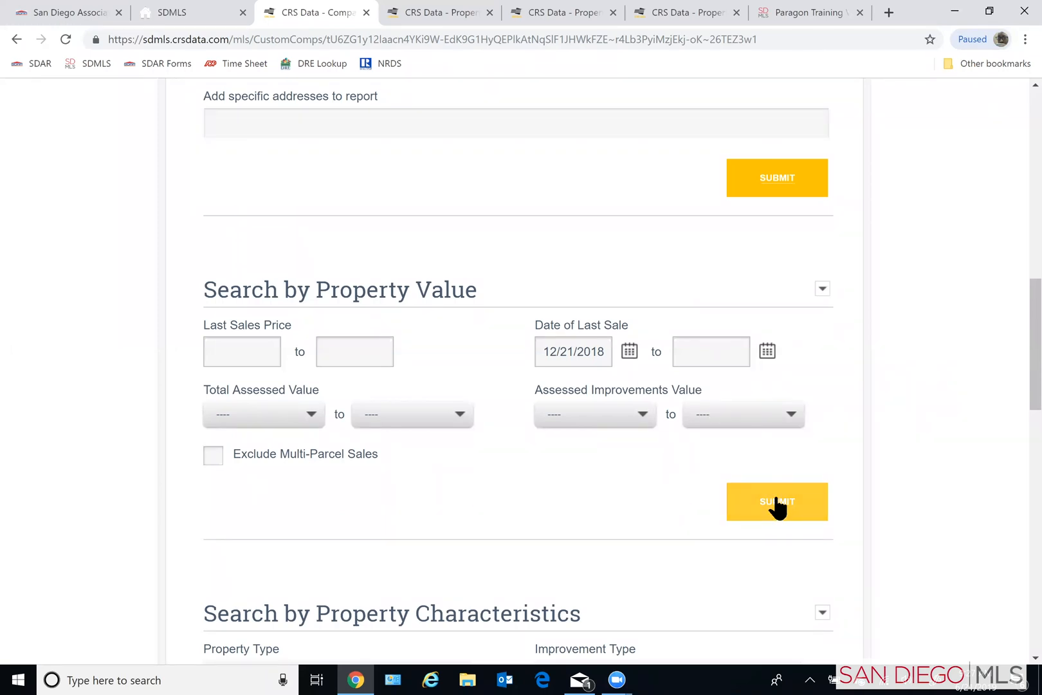
scroll(551, 330, "up", 2)
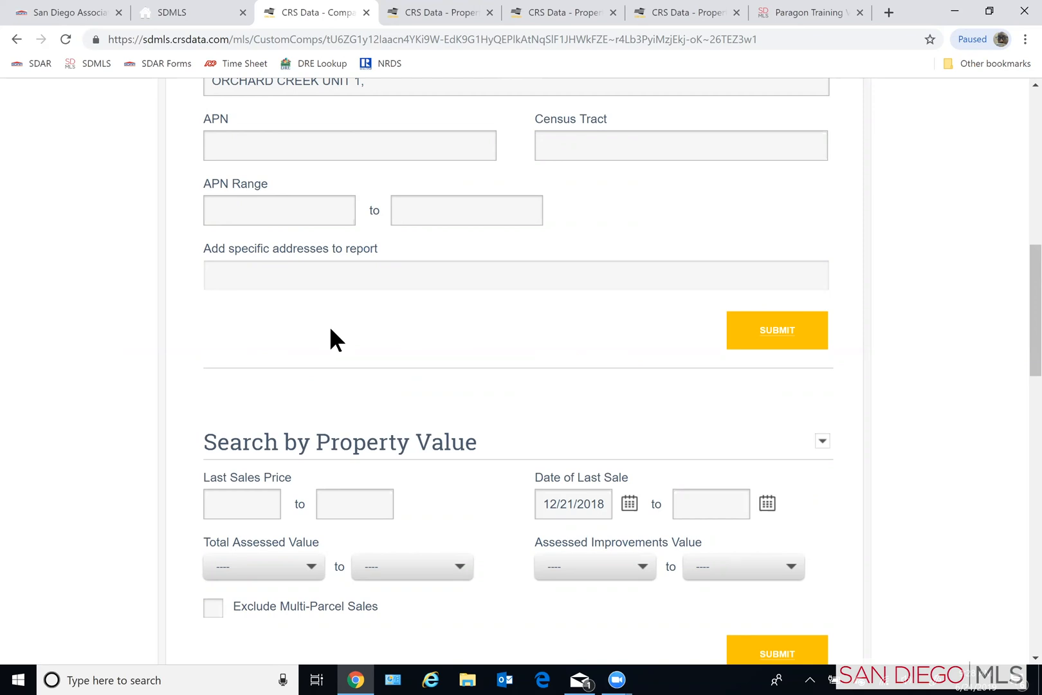
scroll(341, 328, "up", 2)
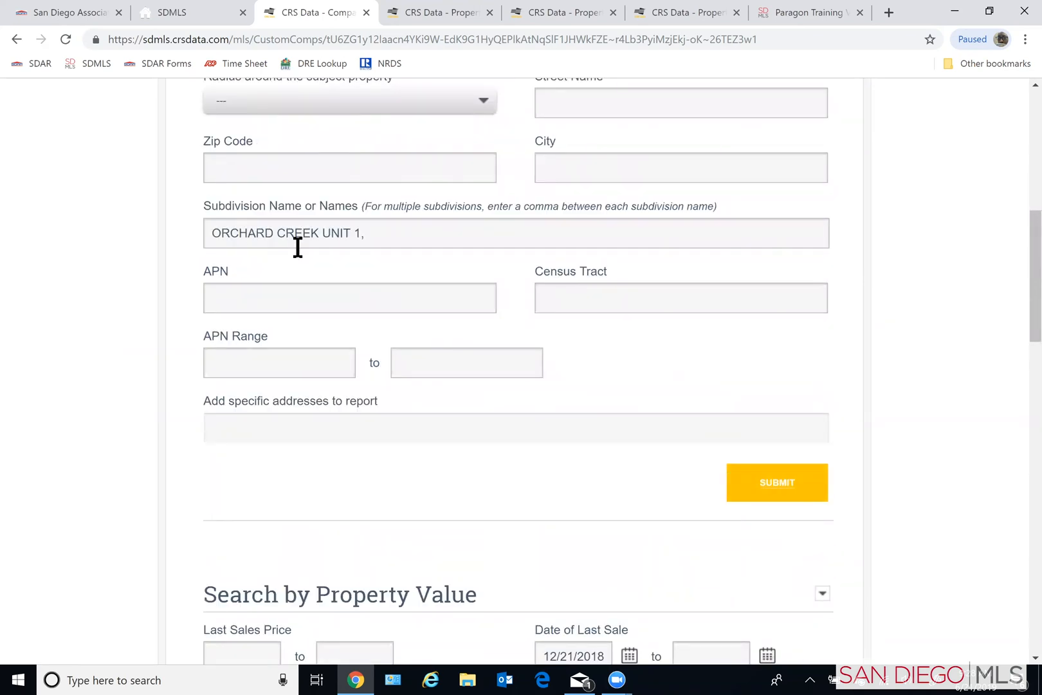
scroll(585, 415, "down", 4)
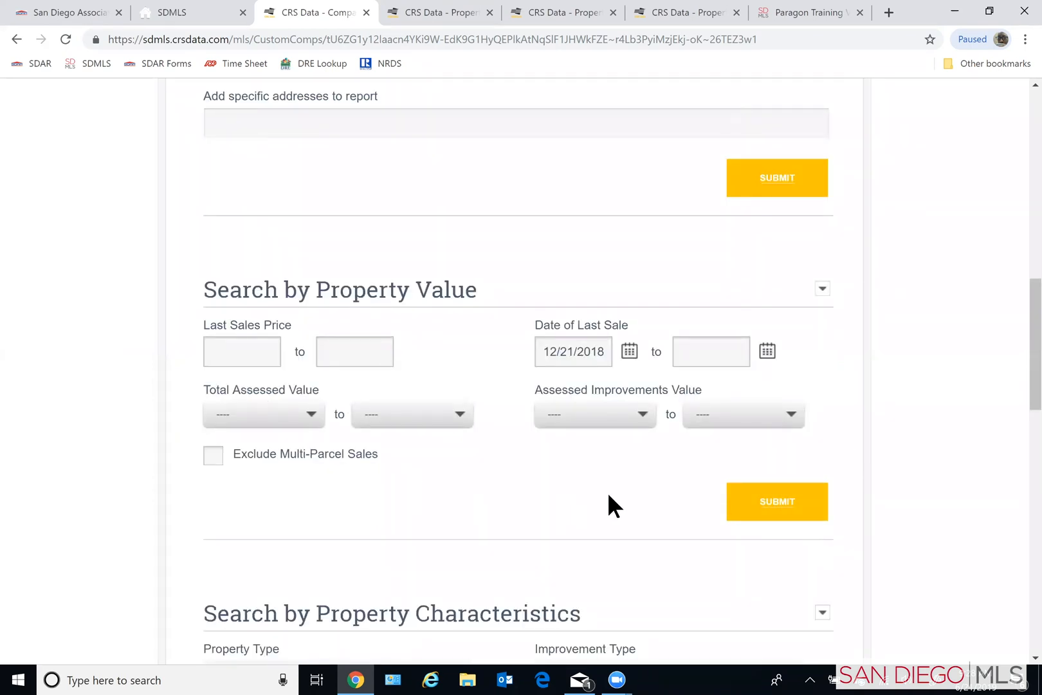
scroll(618, 489, "down", 3)
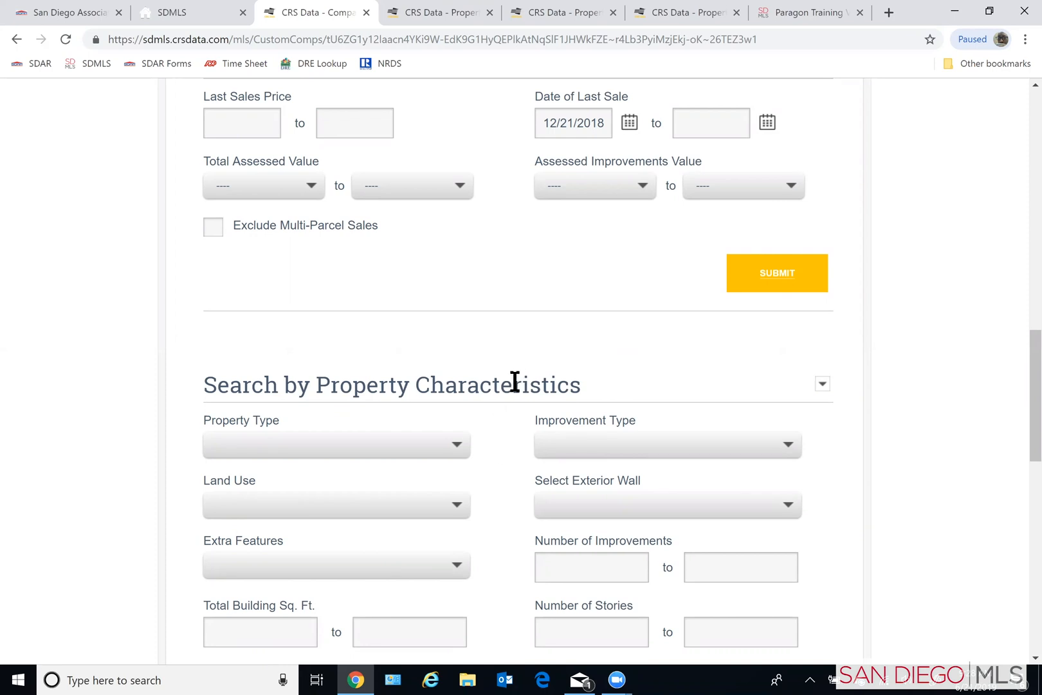
scroll(510, 389, "down", 1)
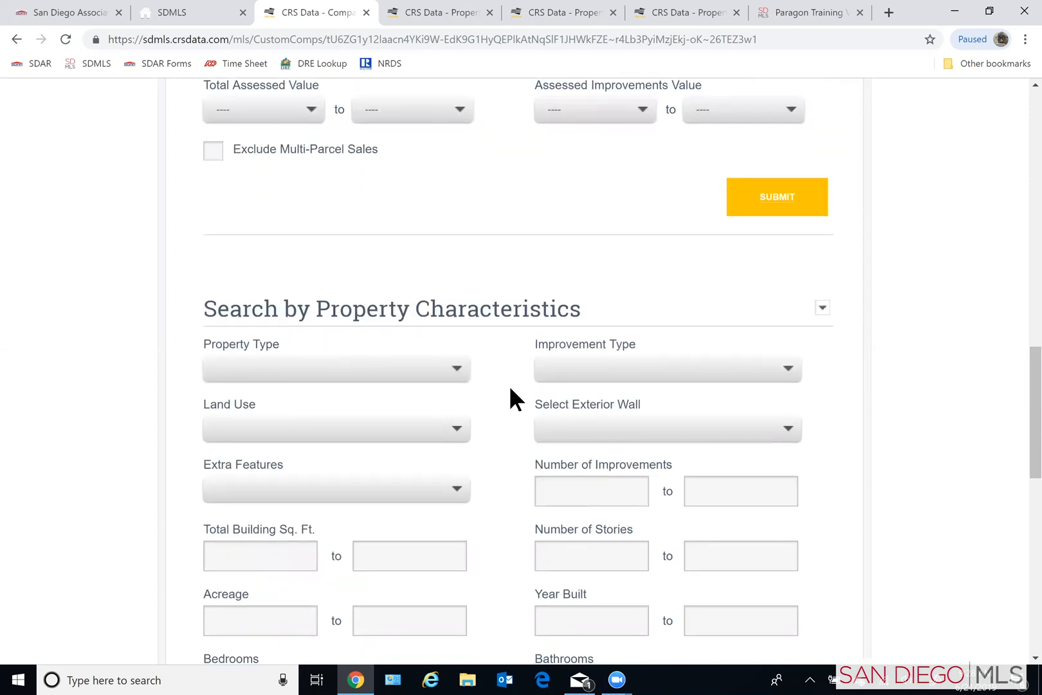
scroll(509, 392, "down", 1)
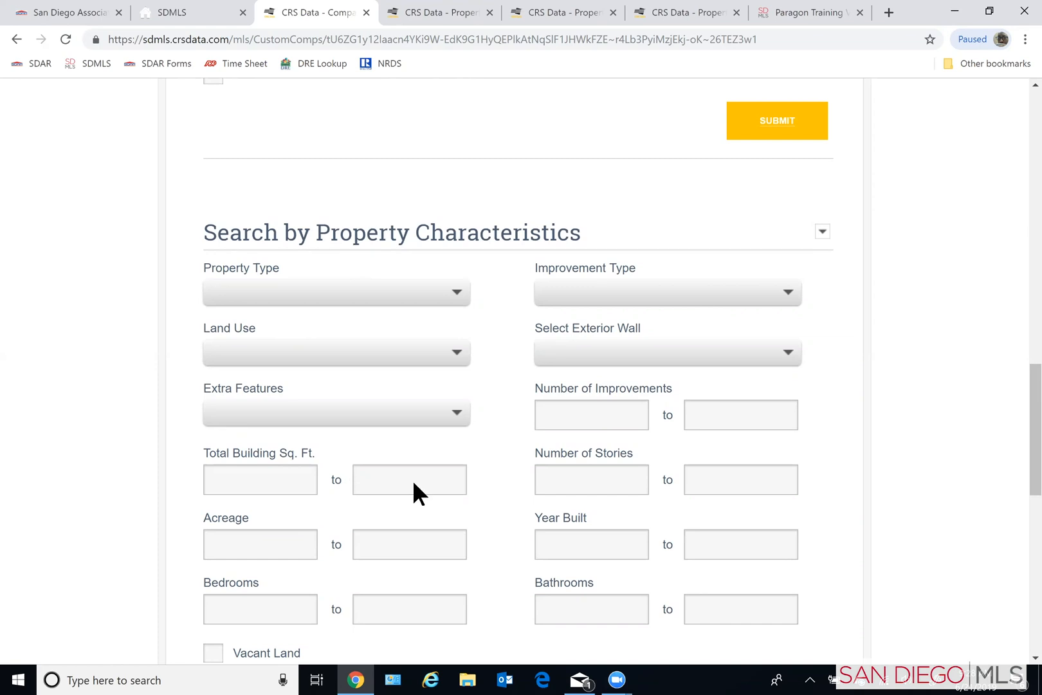
scroll(464, 509, "up", 4)
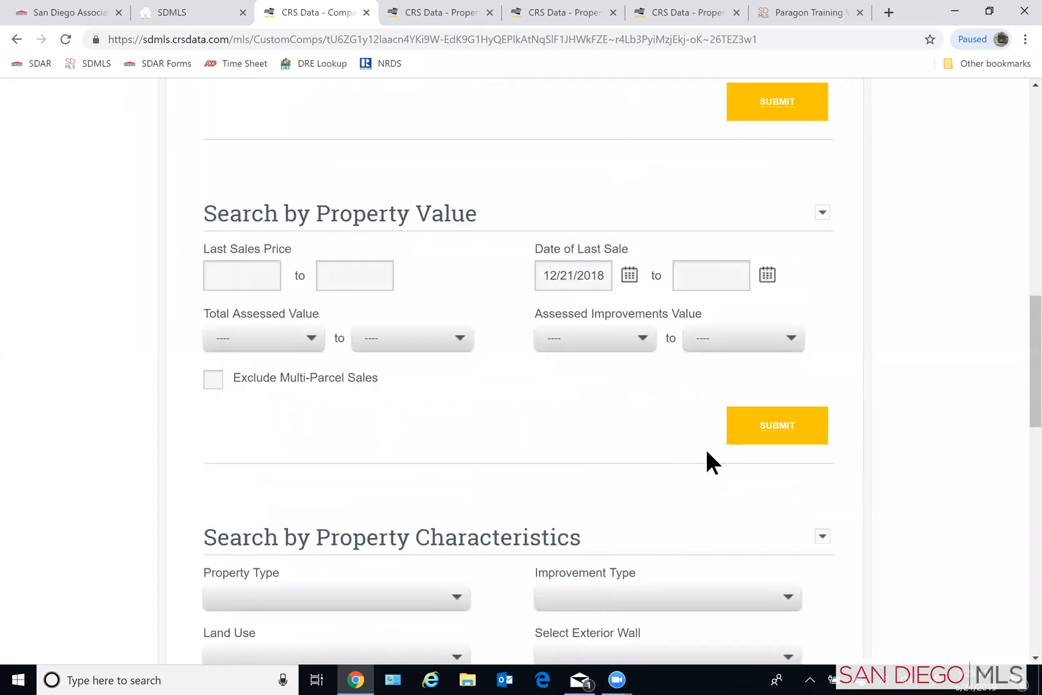
- Submit the custom comparables search and review the resulting properties and their sale price and assessment calculations
left_click(782, 437)
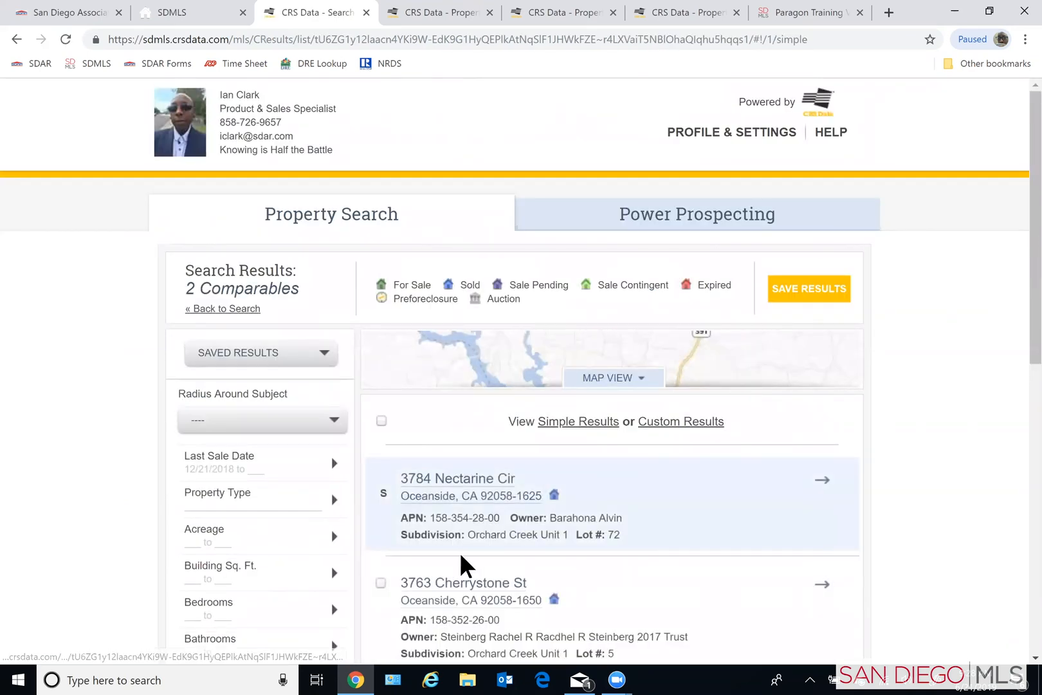
scroll(804, 514, "down", 3)
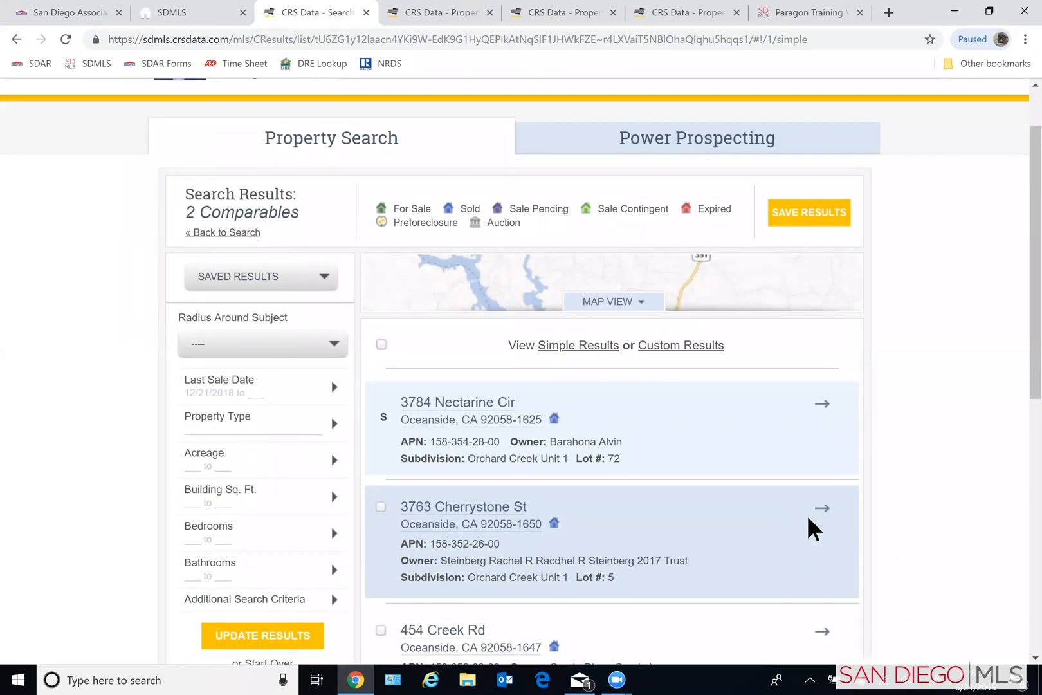
scroll(862, 467, "down", 3)
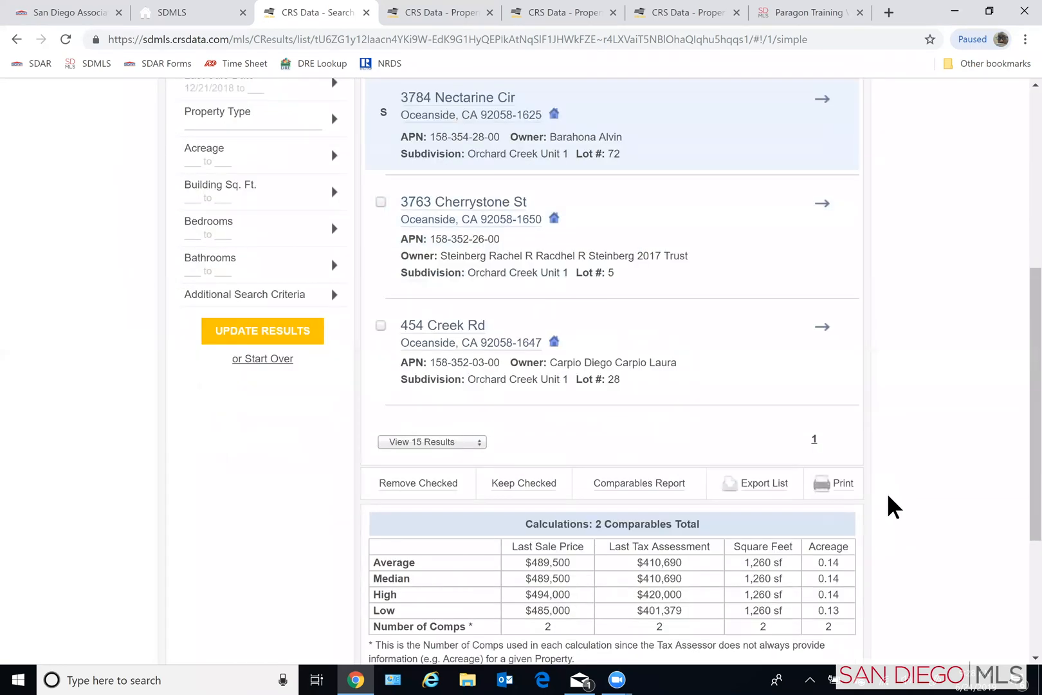
scroll(888, 493, "up", 3)
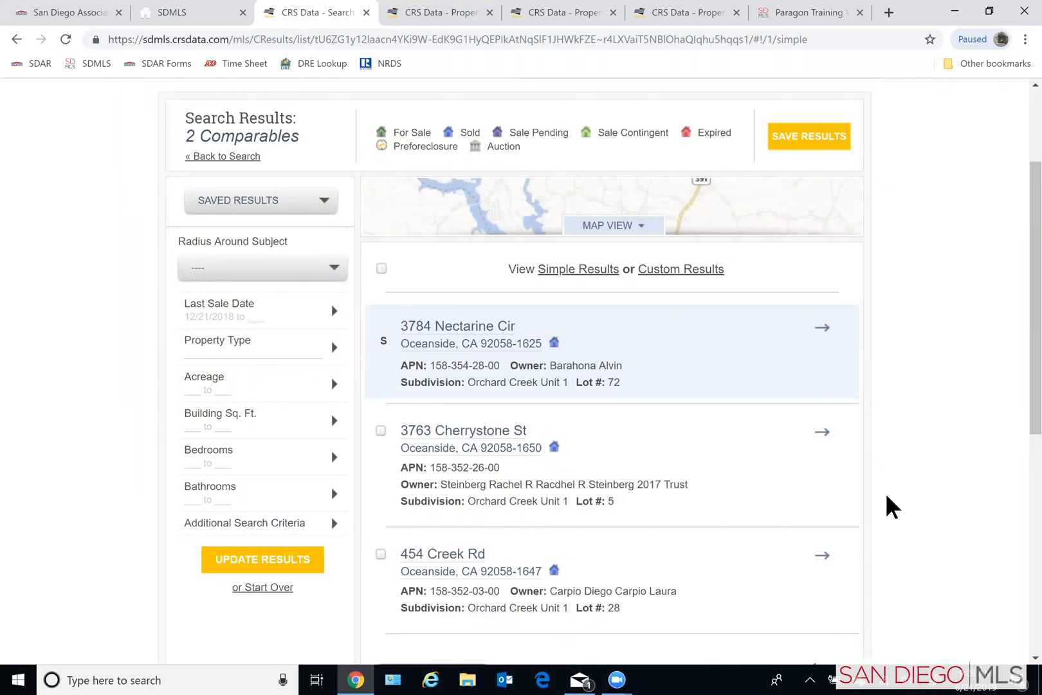
scroll(887, 496, "up", 1)
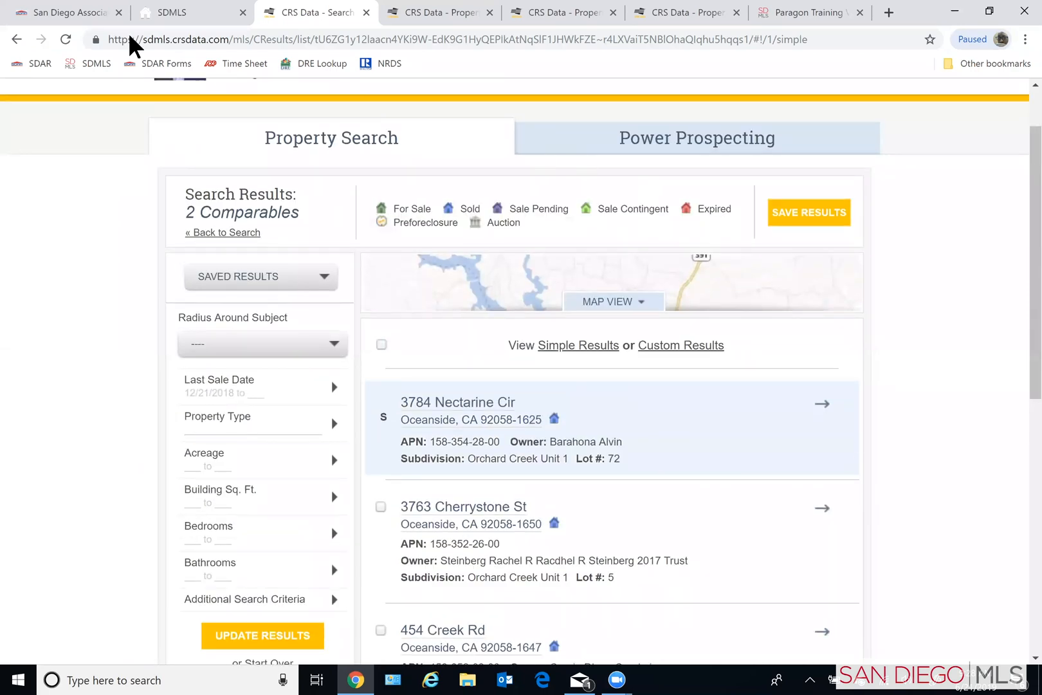
- Return to the custom comparables criteria, clear the subdivision name and set the radius around the subject property to 1 mile
left_click(16, 43)
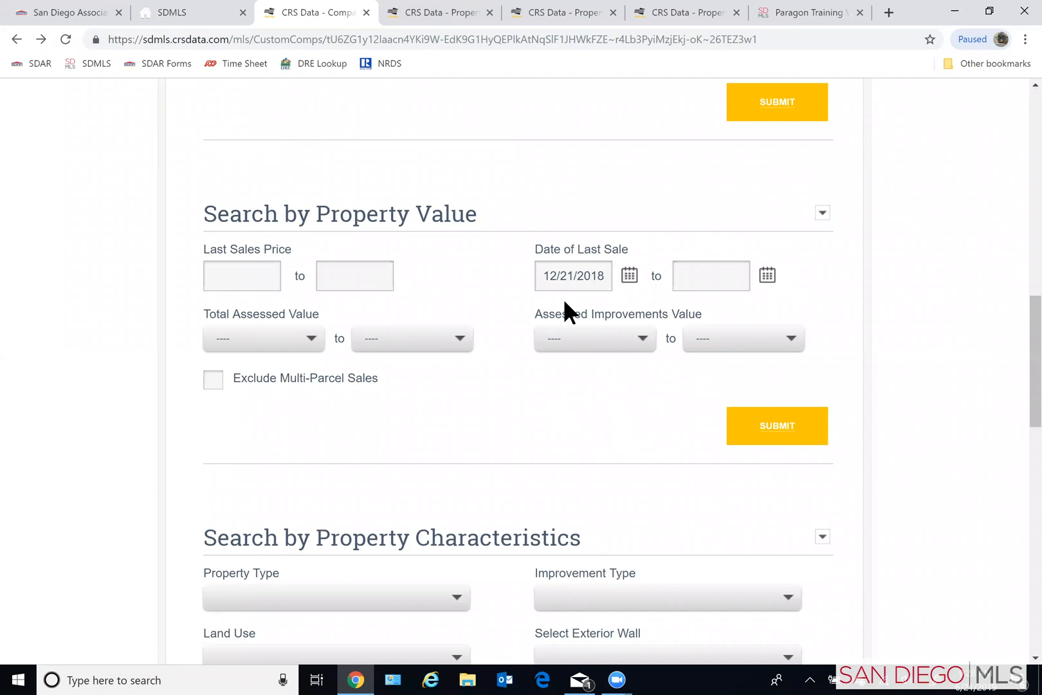
scroll(525, 392, "up", 6)
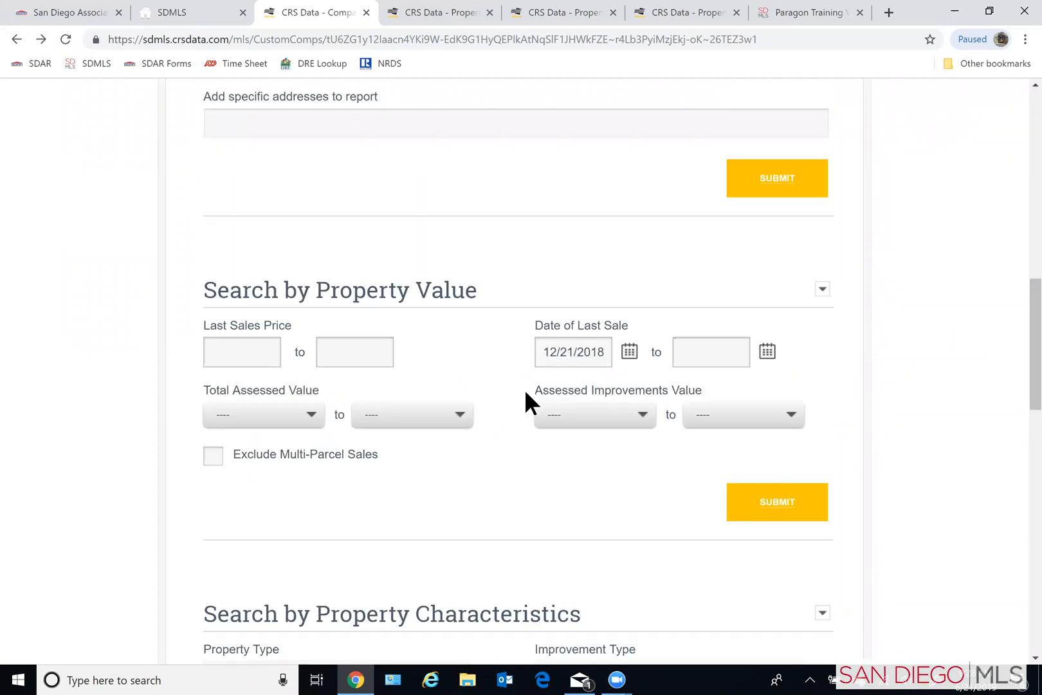
scroll(514, 387, "up", 2)
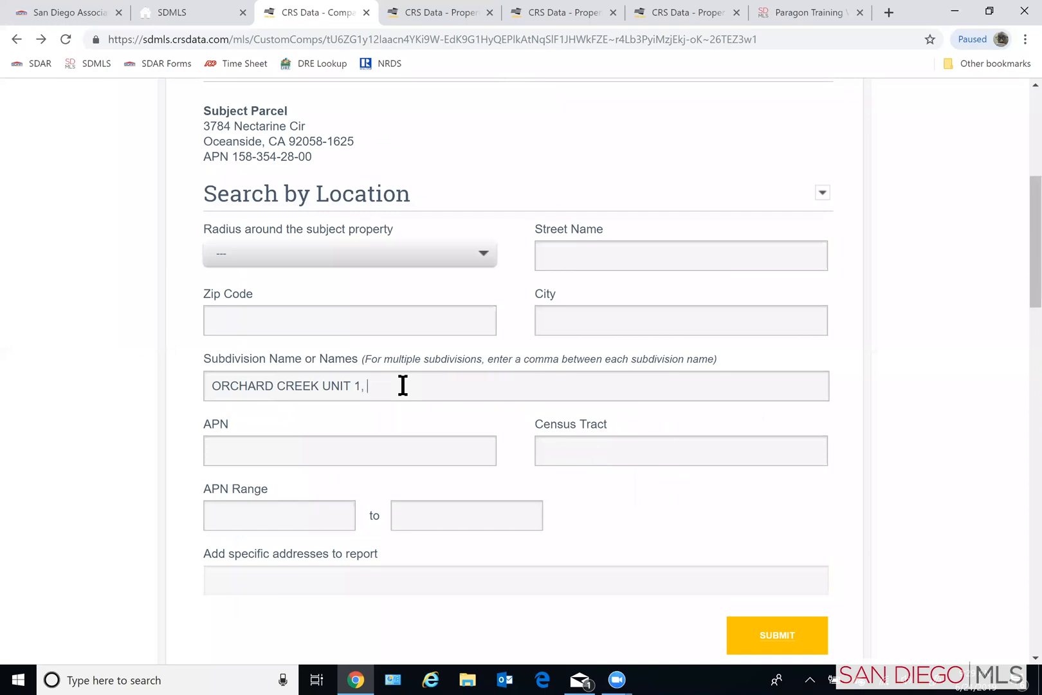
key("BackSpace")
key("BackSpace")
key("BackSpace")
key("BackSpace")
key("BackSpace")
key("BackSpace")
key("BackSpace")
key("BackSpace")
key("BackSpace")
key("BackSpace")
key("BackSpace")
key("BackSpace")
key("BackSpace")
key("BackSpace")
key("BackSpace")
key("BackSpace")
key("BackSpace")
key("BackSpace")
key("BackSpace")
key("BackSpace")
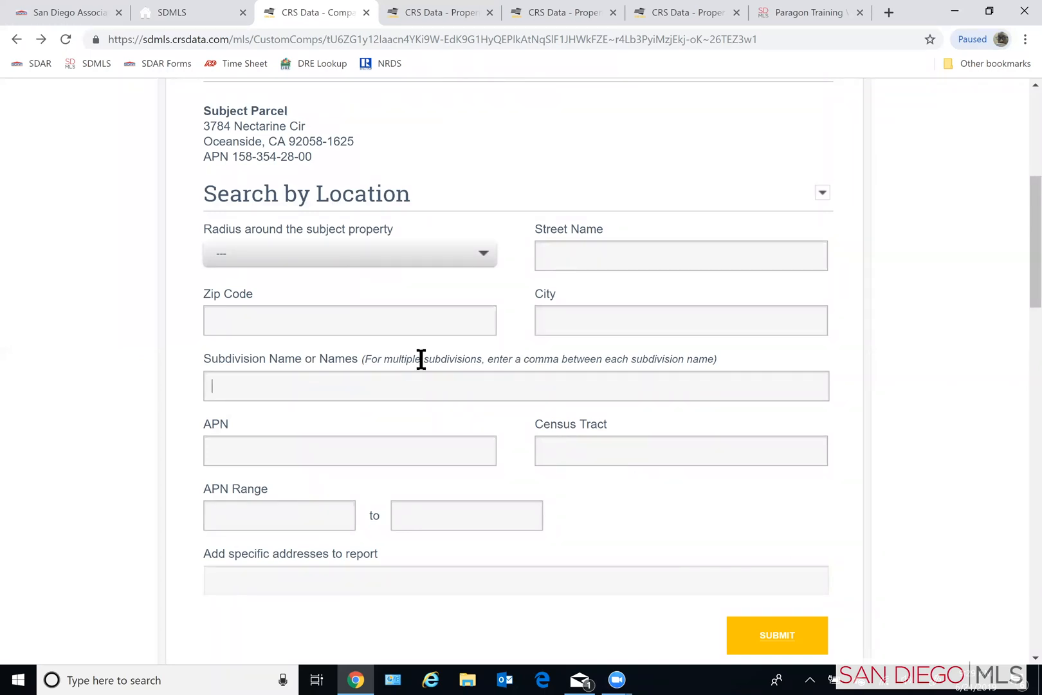
left_click(366, 250)
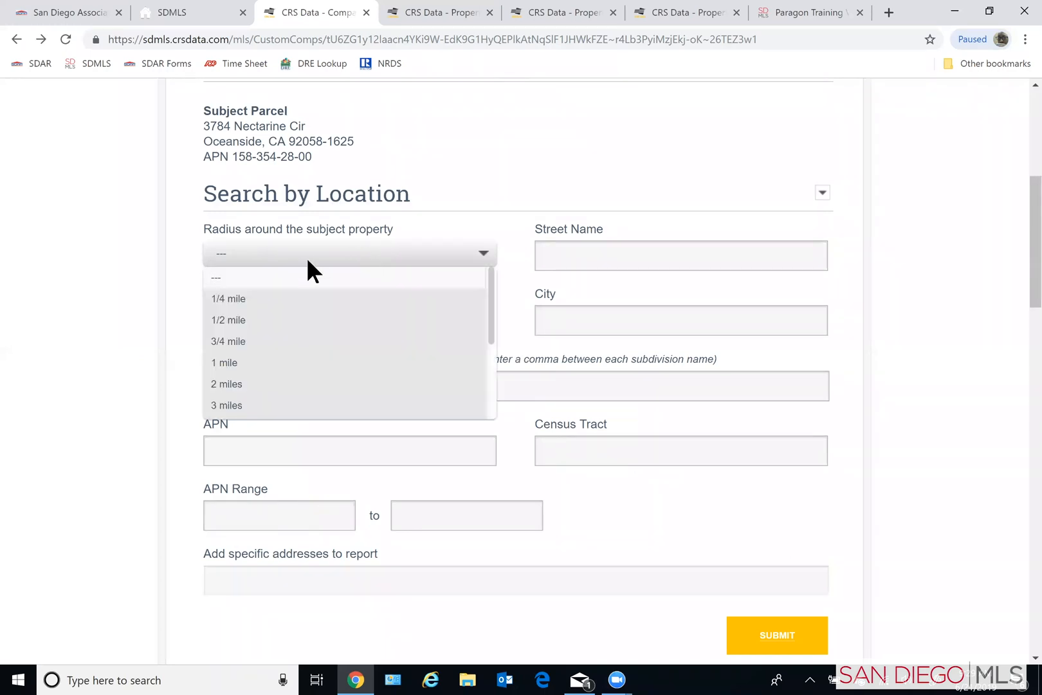
left_click(223, 363)
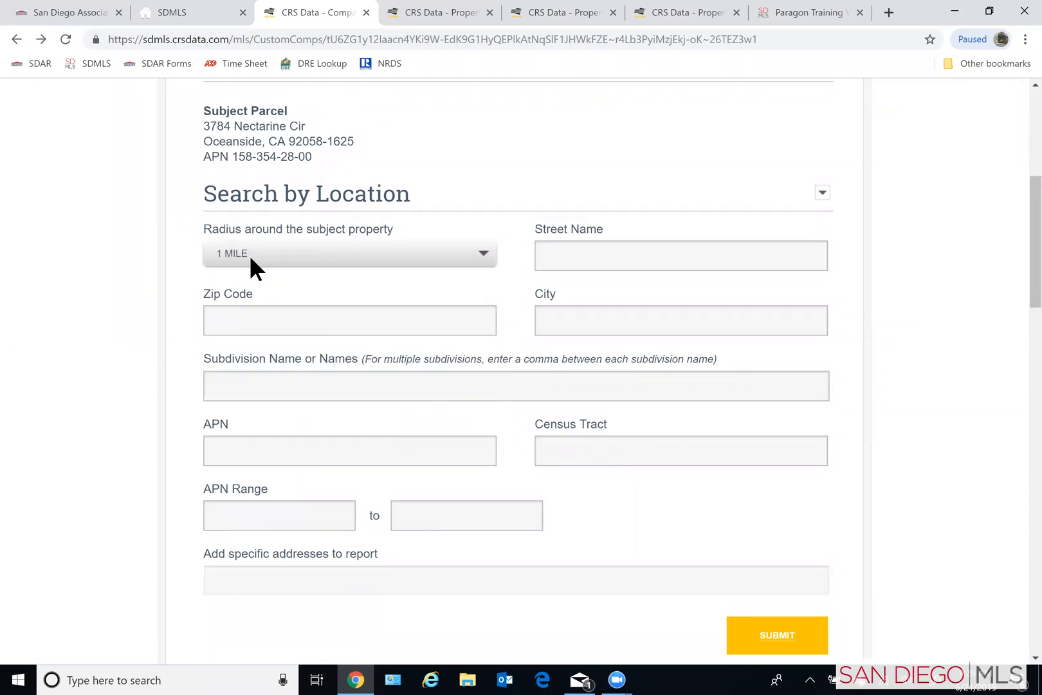
- Find property types matching "res" and set the Property Type to Residential in the property characteristics criteria
scroll(313, 312, "down", 6)
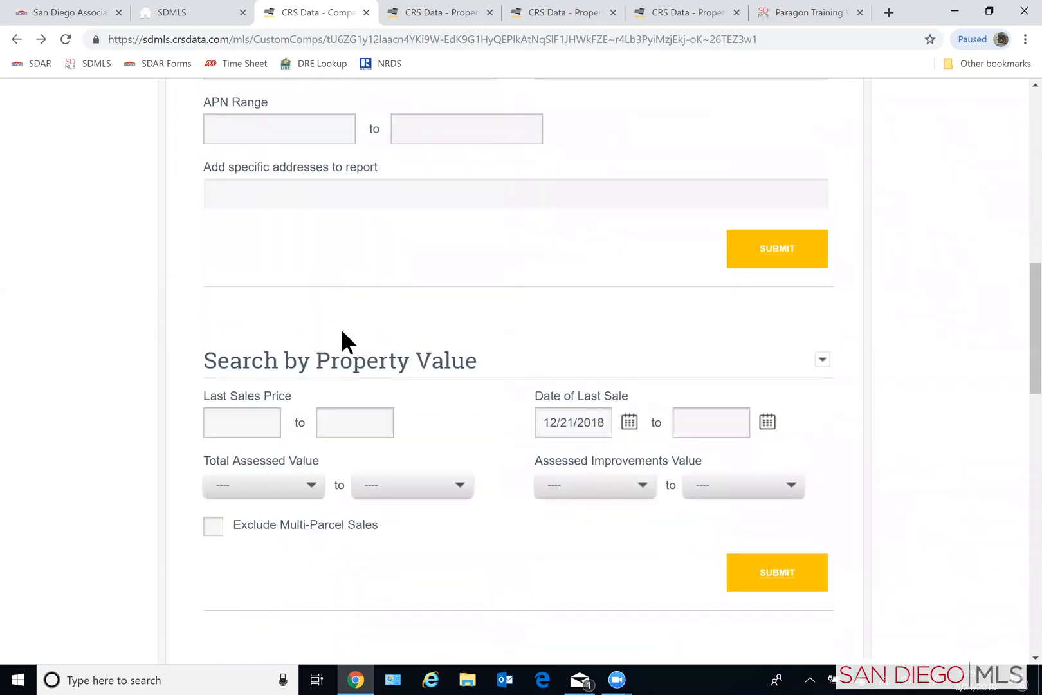
scroll(342, 331, "down", 1)
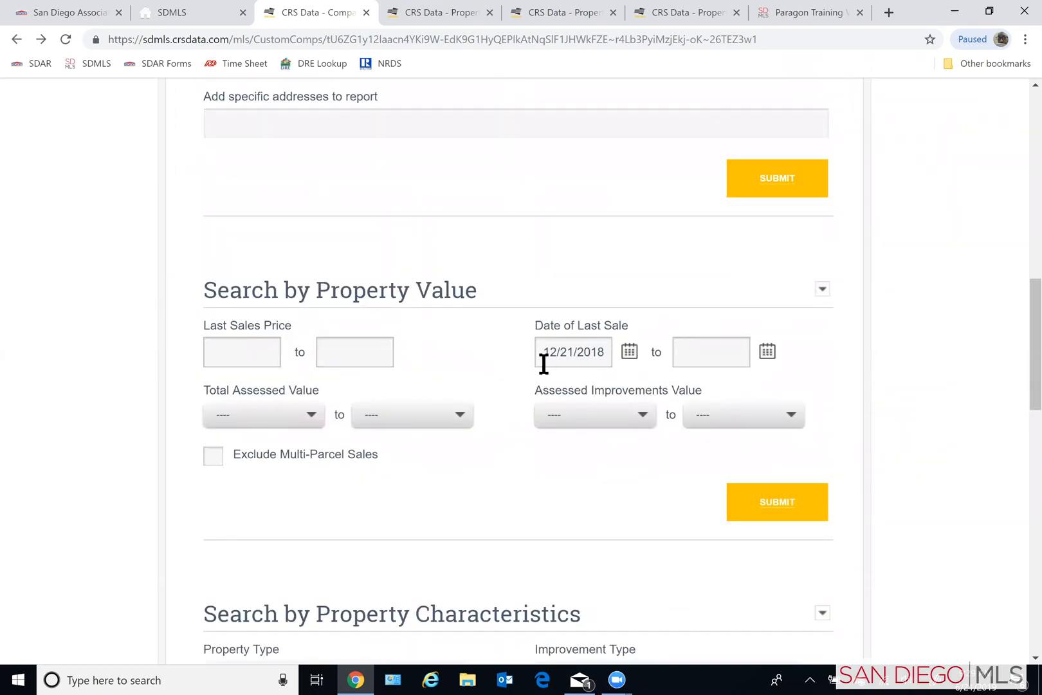
scroll(534, 376, "down", 4)
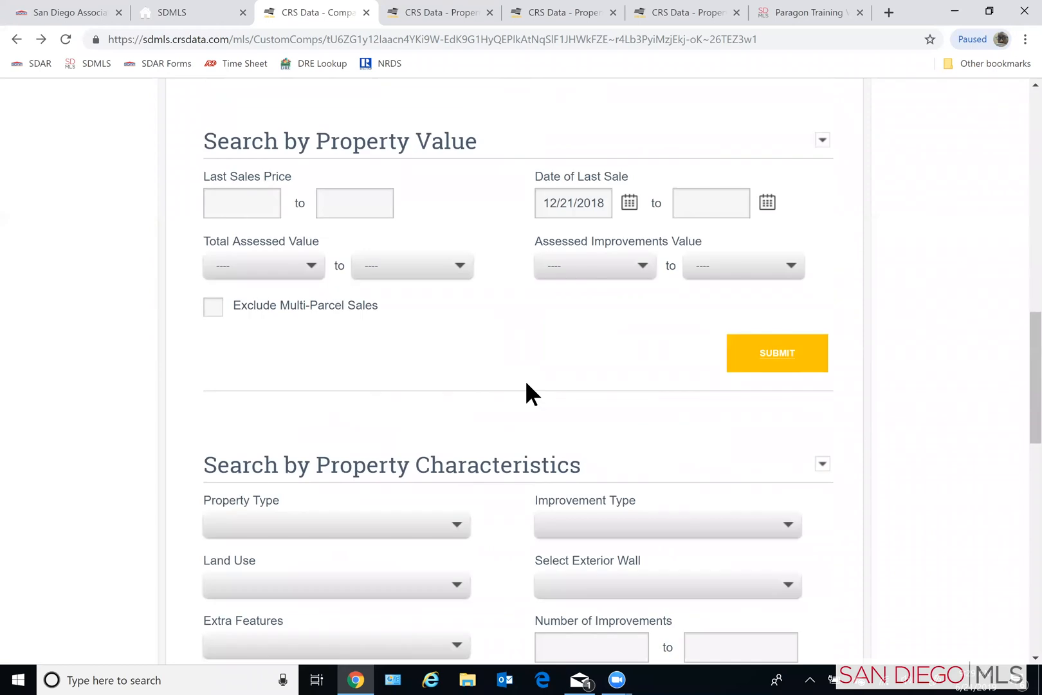
scroll(526, 384, "down", 1)
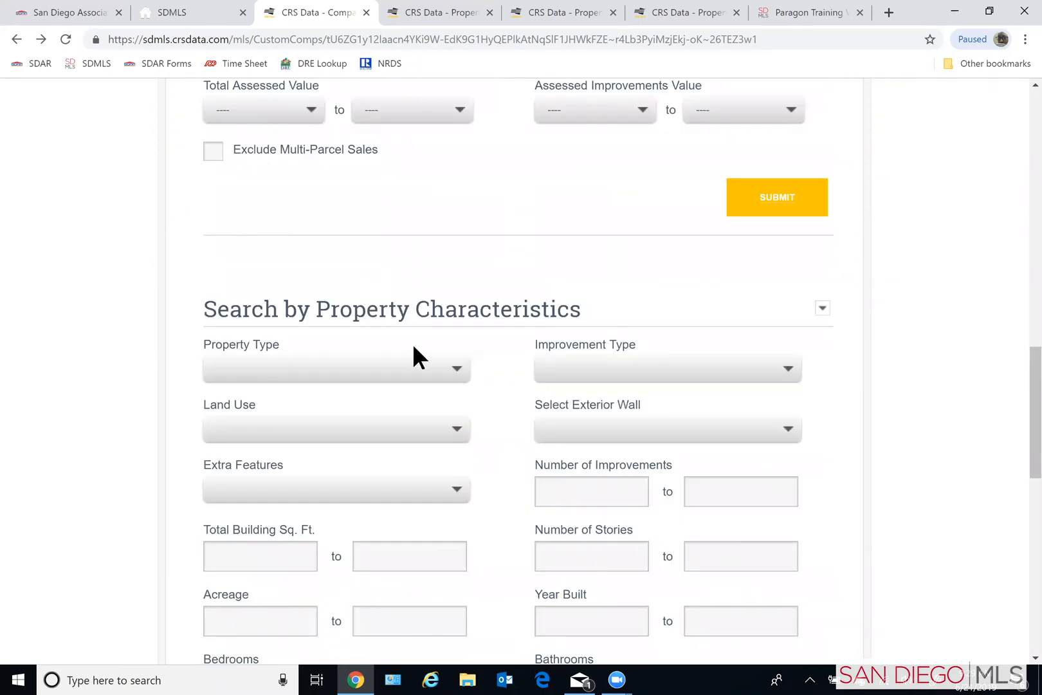
left_click(287, 362)
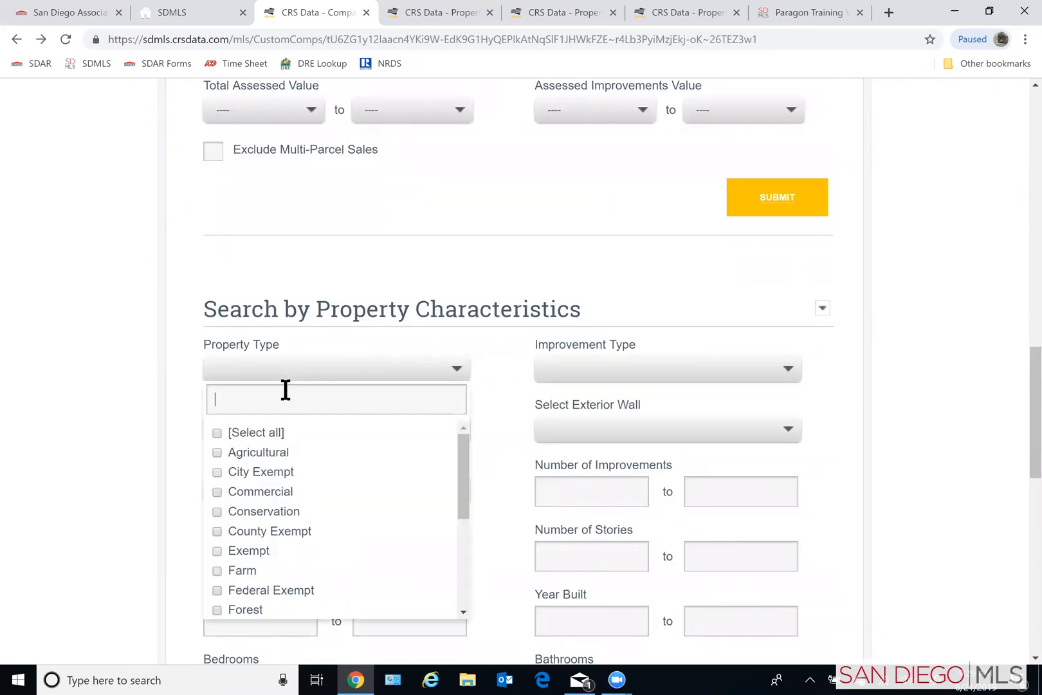
type("res")
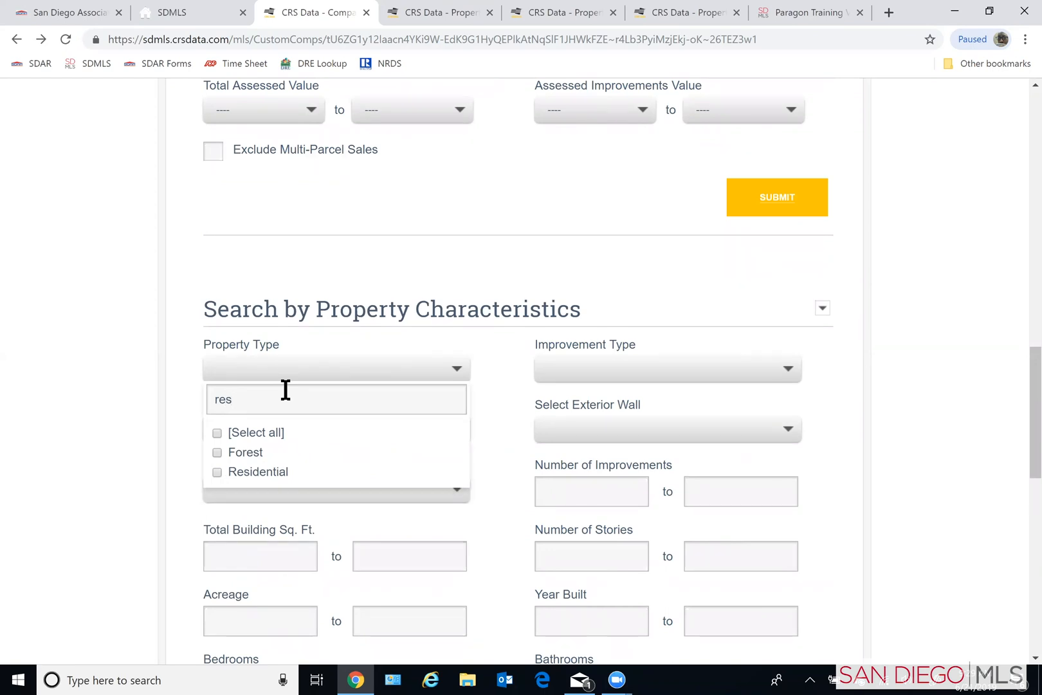
left_click(215, 471)
left_click(119, 408)
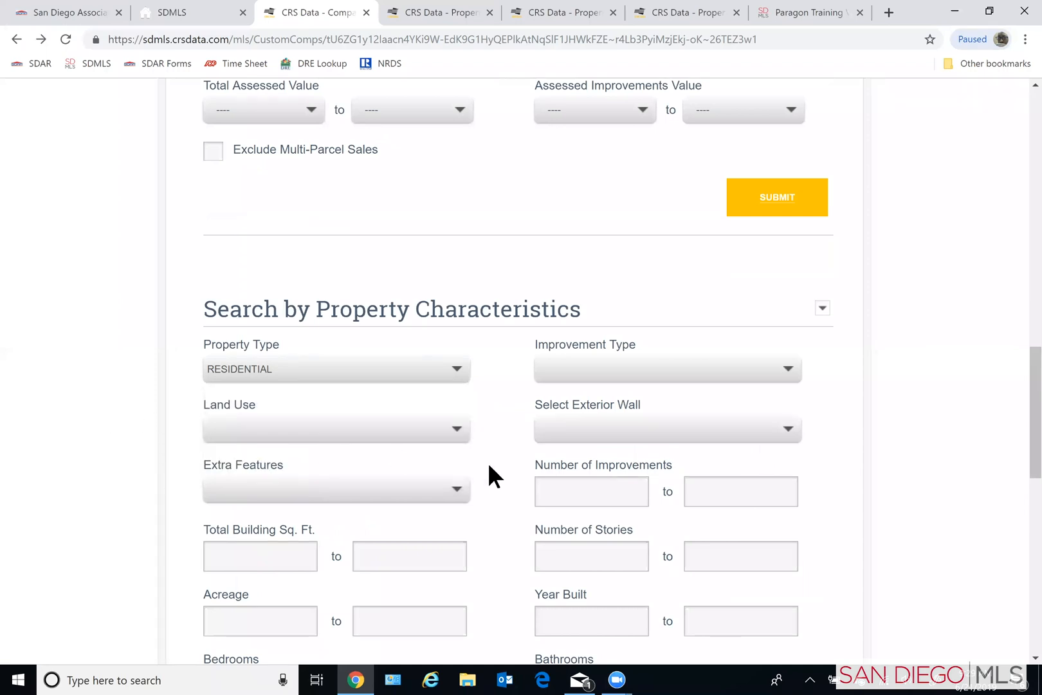
- Find land uses matching "sing" and set the Land Use to Single Family Residential in the property characteristics criteria
left_click(457, 428)
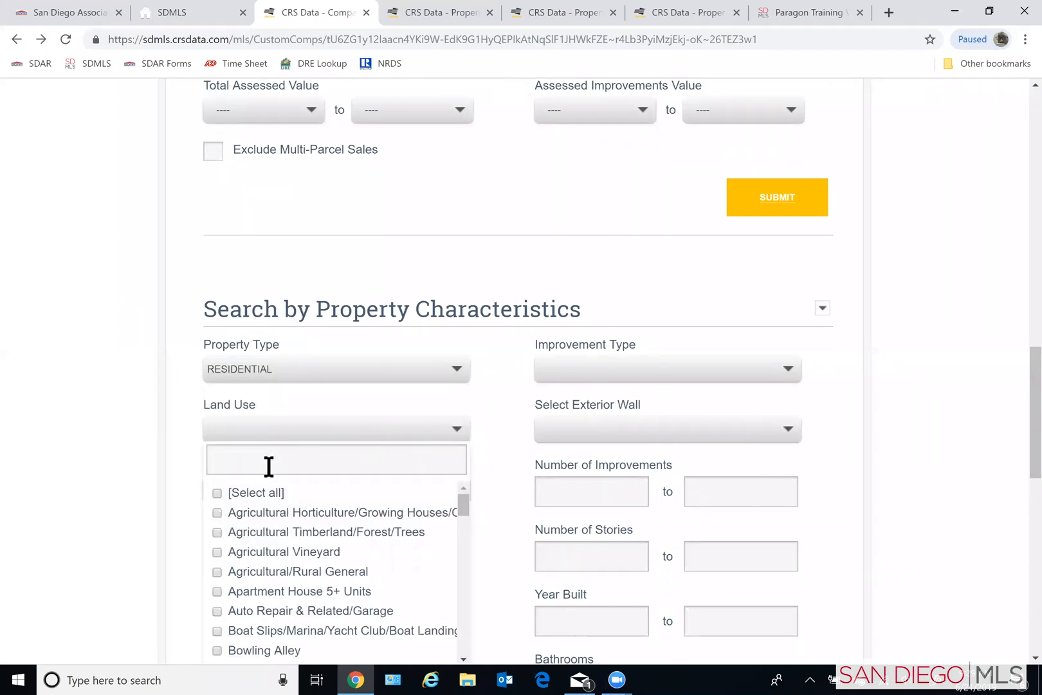
type("sing")
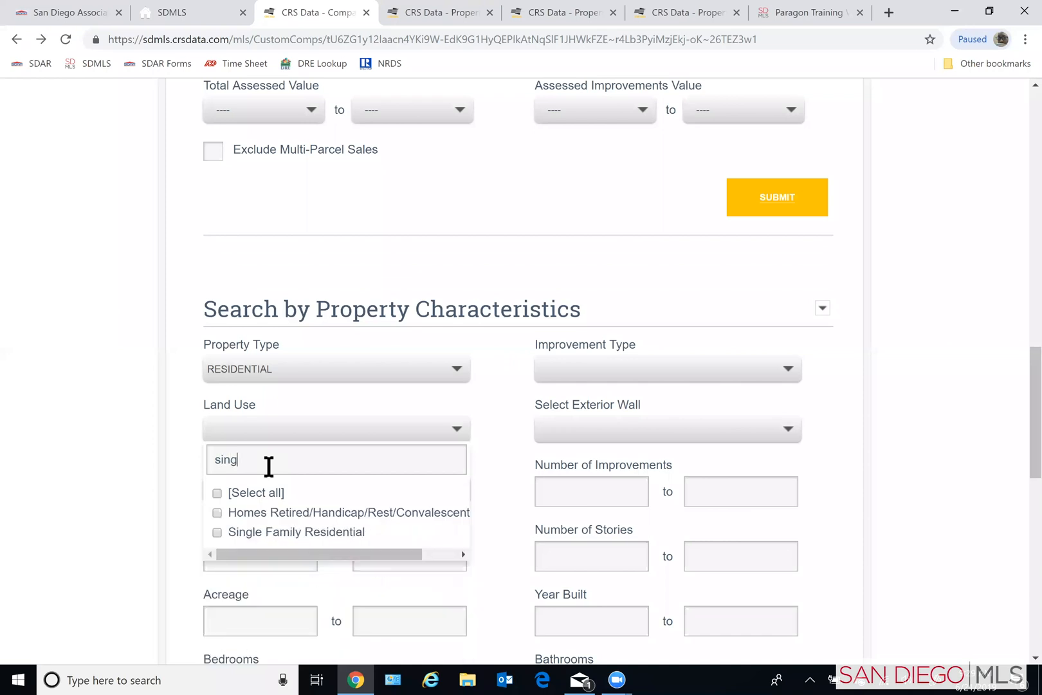
left_click(256, 532)
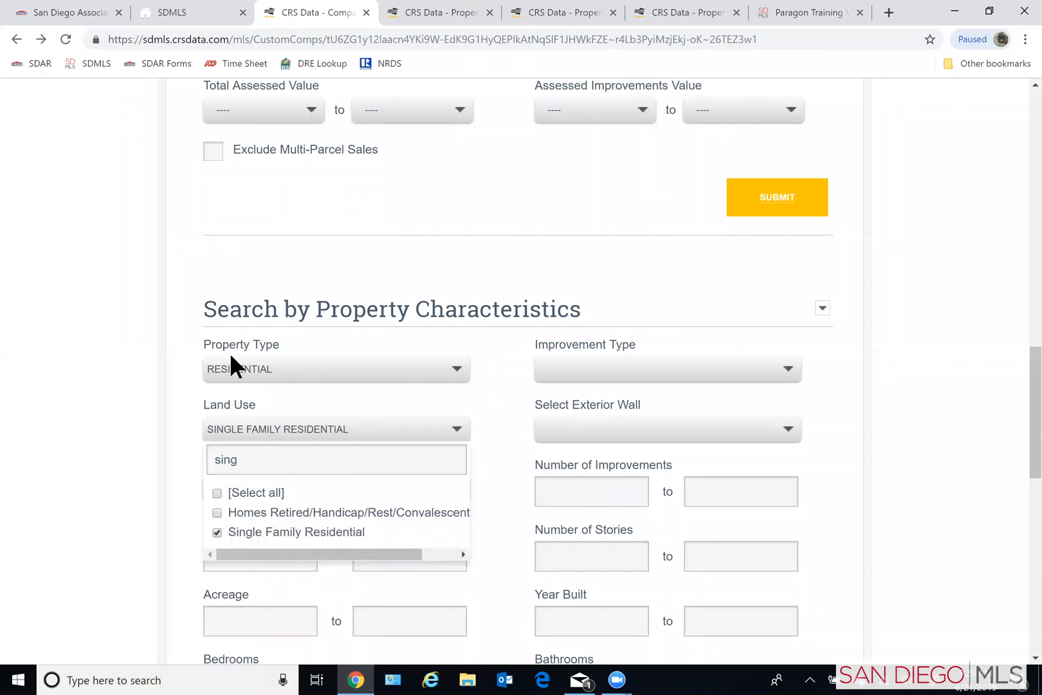
left_click(156, 421)
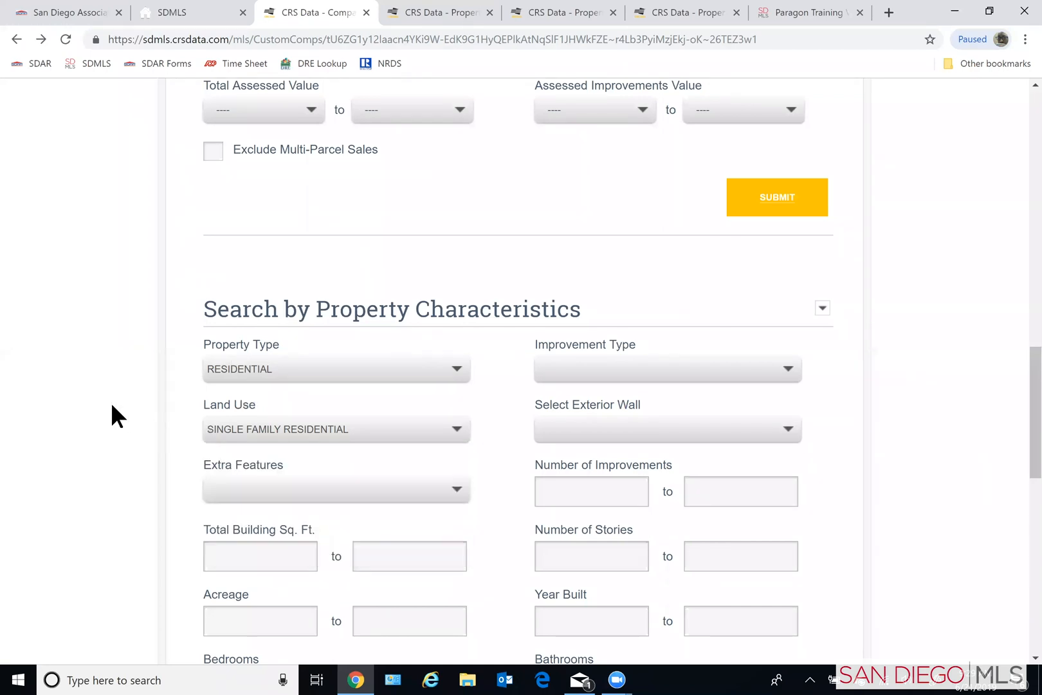
- Set the bedrooms range to 4 to 5 and the bathrooms range to 3 to 3
scroll(148, 370, "down", 3)
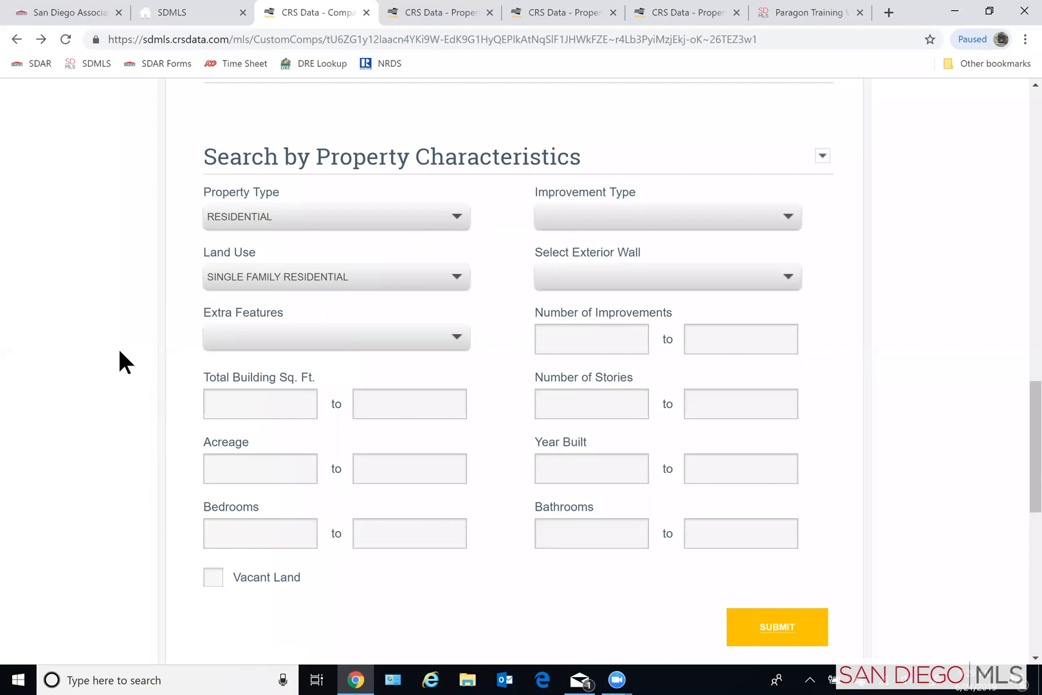
left_click(303, 524)
type("4")
key("Tab")
type("5")
left_click(569, 534)
type("3")
key("Tab")
type("3")
- Set the Year Built range to 1978 to 1989 in the property characteristics criteria
scroll(425, 581, "down", 1)
left_click(593, 396)
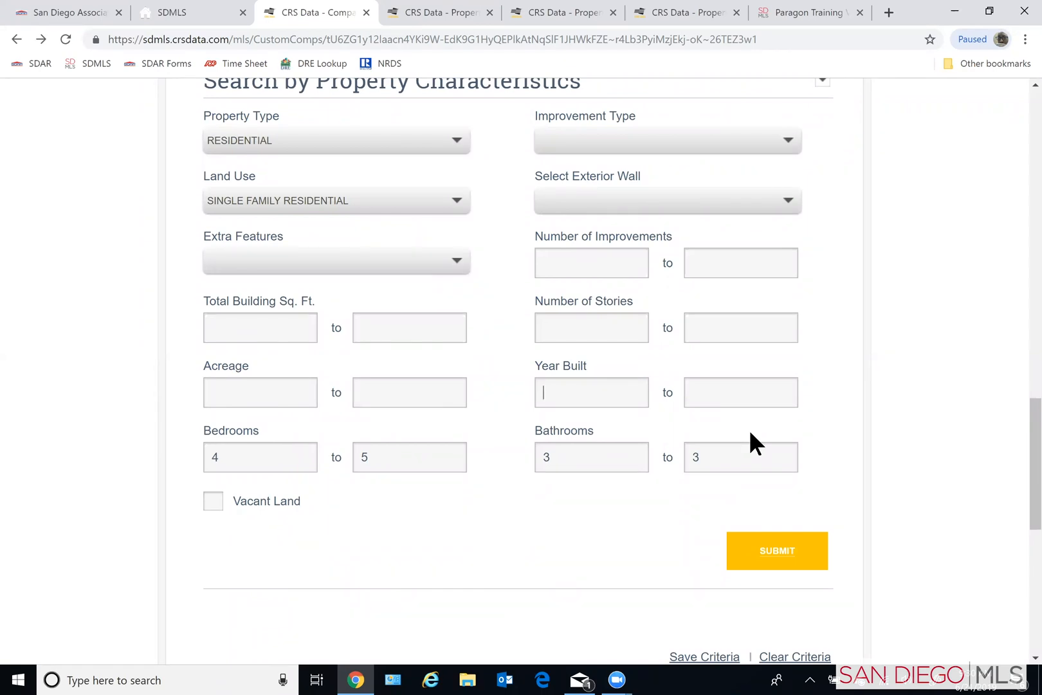
type("1")
type("78")
key("BackSpace")
key("BackSpace")
type("978")
type("1")
type("8")
key("BackSpace")
type("989")
- Submit the comparables search with the property characteristics criteria and look over the resulting properties
scroll(489, 500, "down", 1)
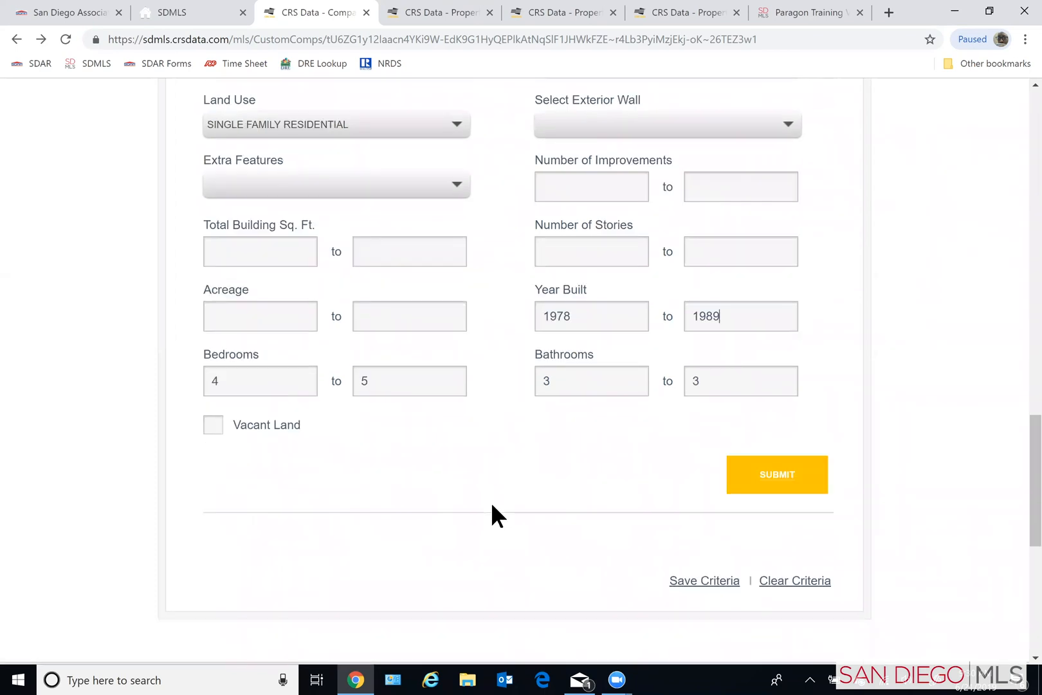
scroll(589, 482, "down", 1)
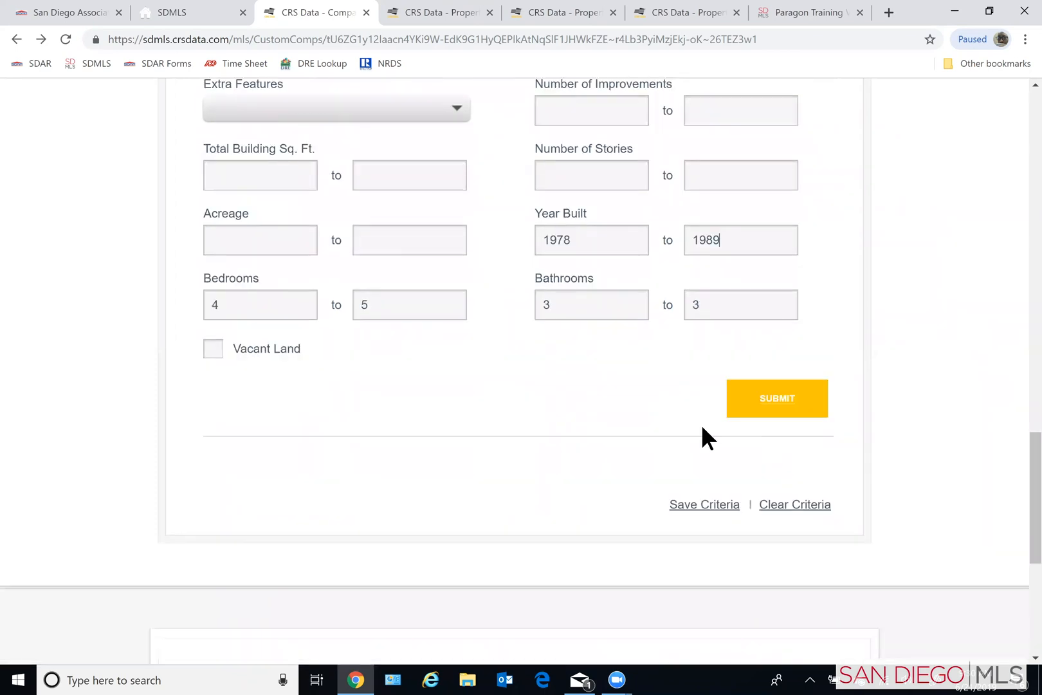
scroll(644, 444, "down", 4)
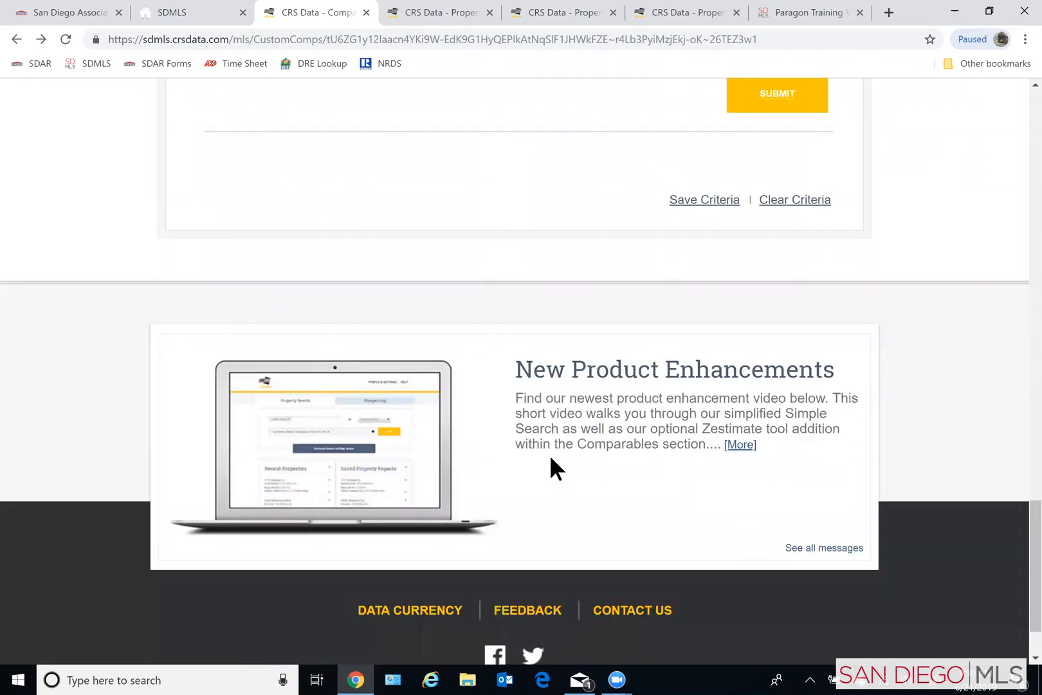
scroll(550, 456, "up", 7)
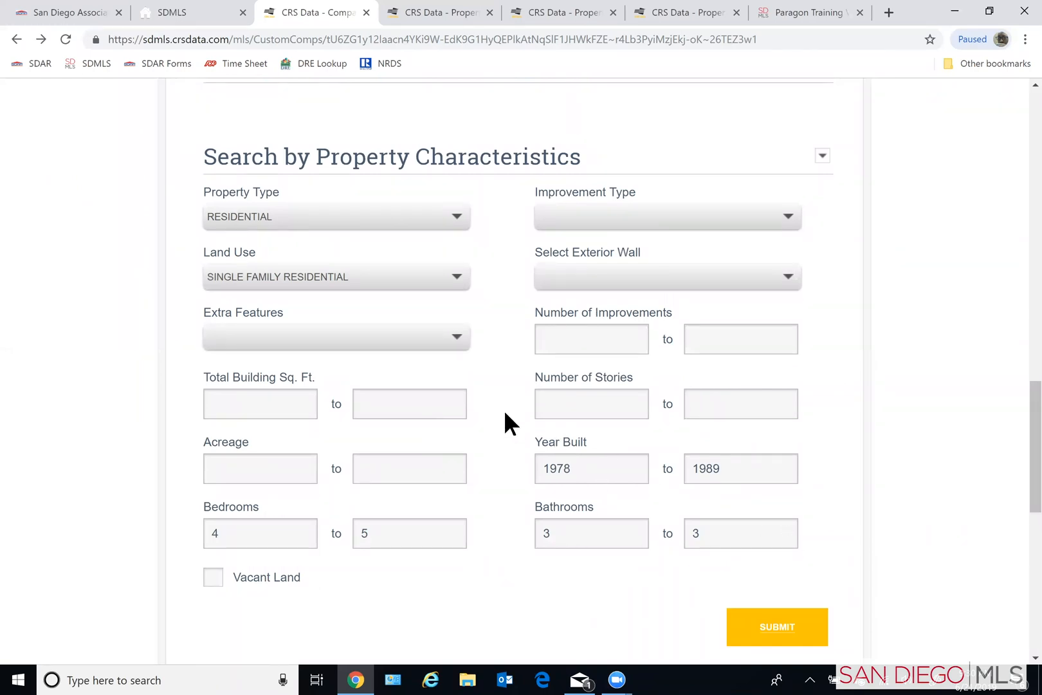
left_click(772, 631)
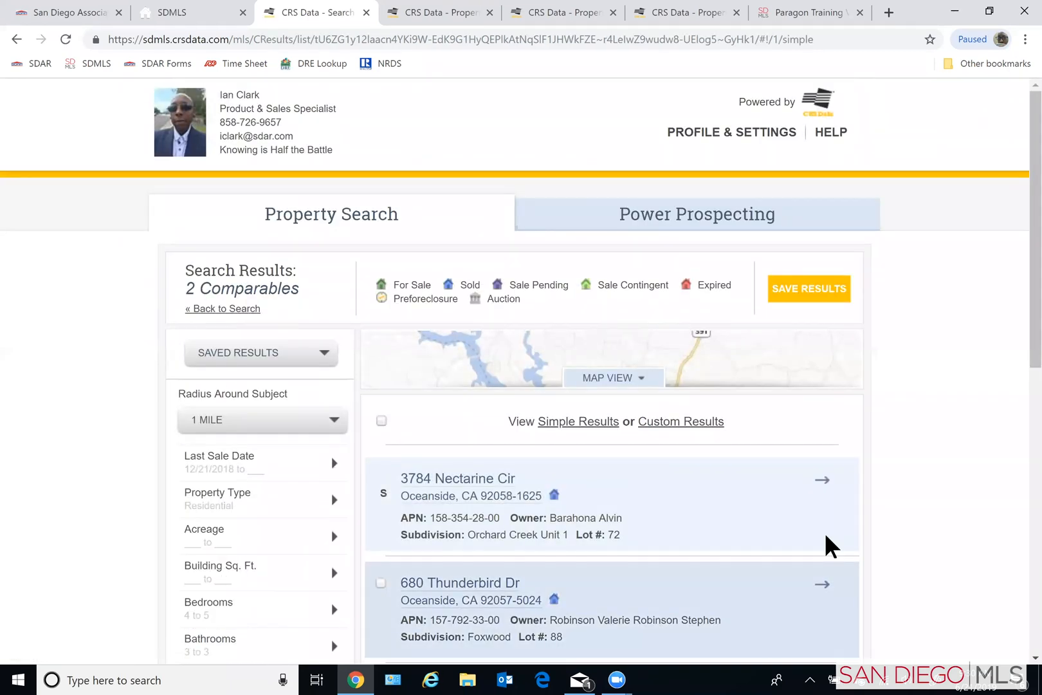
scroll(943, 492, "down", 2)
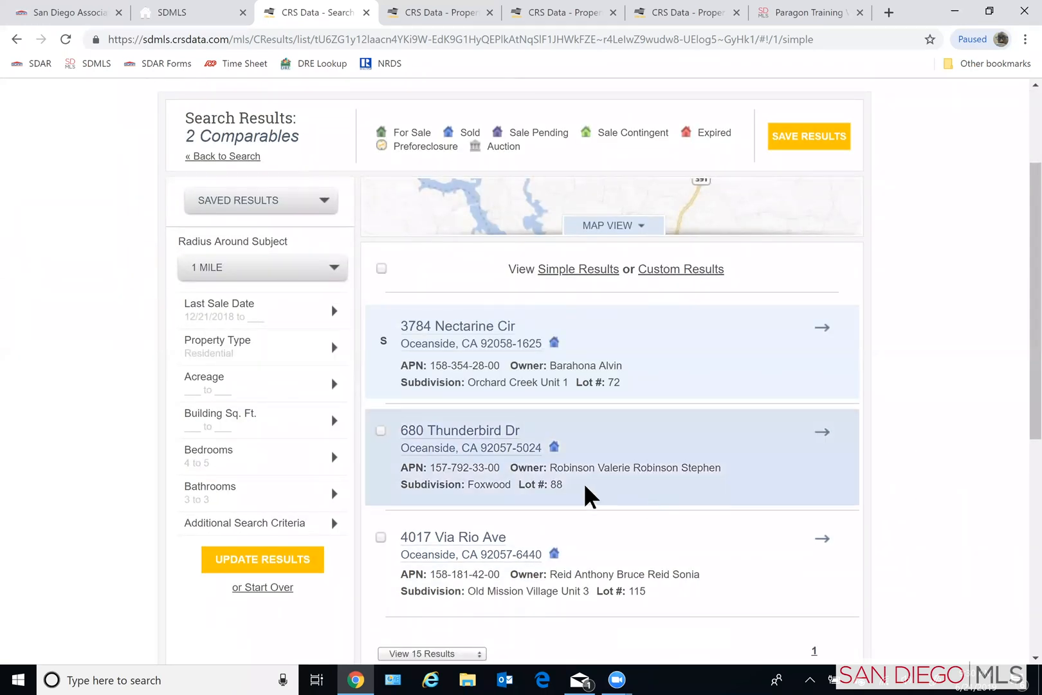
- Clear the maximum number of bathrooms in the results filter, keeping the minimum of 3, and update the results
mouse_move(212, 505)
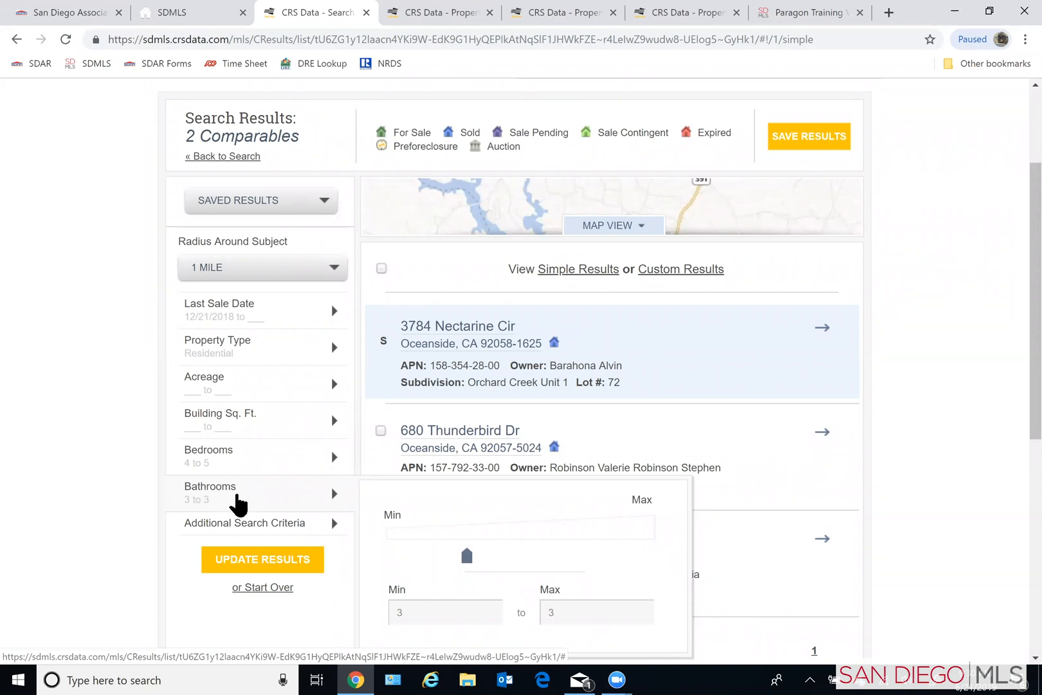
mouse_move(291, 452)
mouse_move(331, 484)
mouse_move(187, 475)
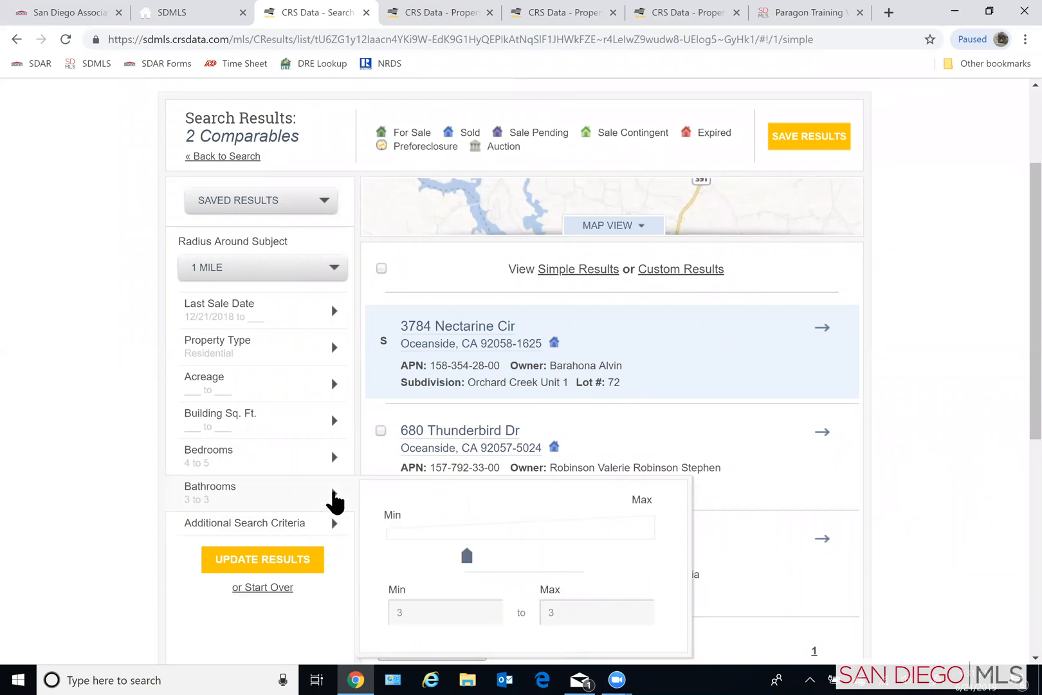
scroll(333, 501, "up", 2)
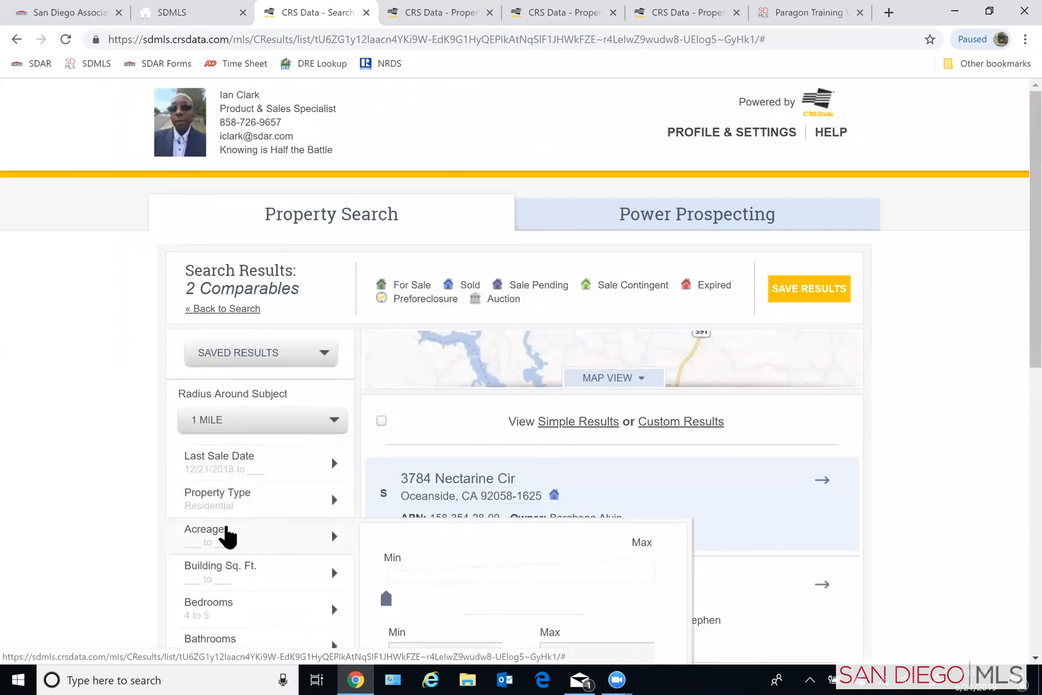
scroll(226, 535, "down", 1)
scroll(219, 536, "down", 1)
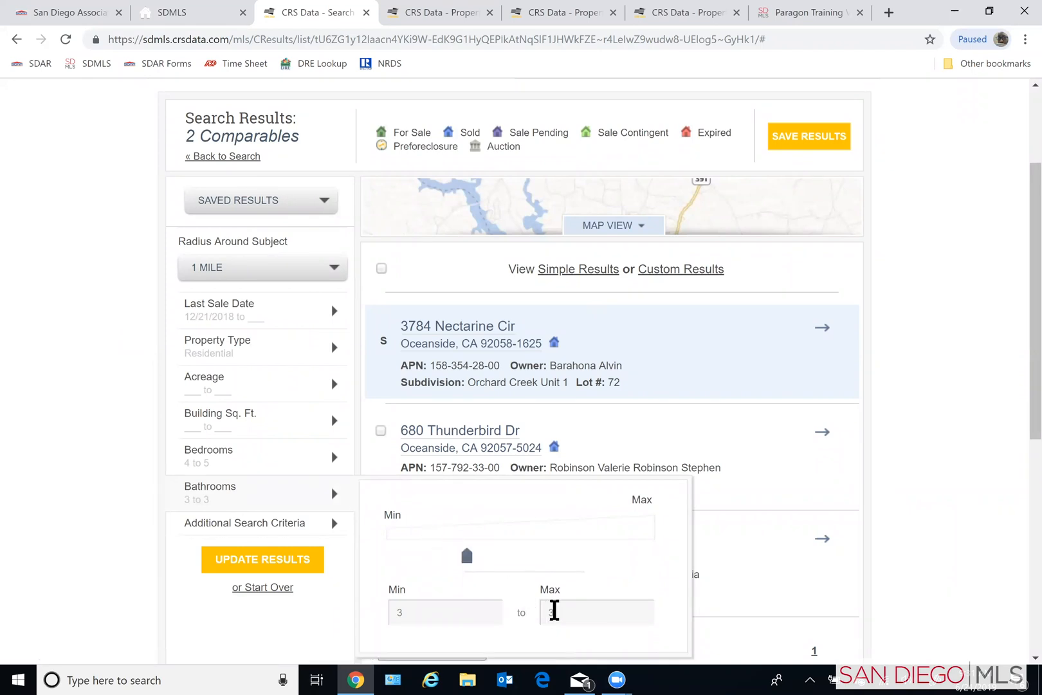
left_click(559, 612)
left_click(263, 560)
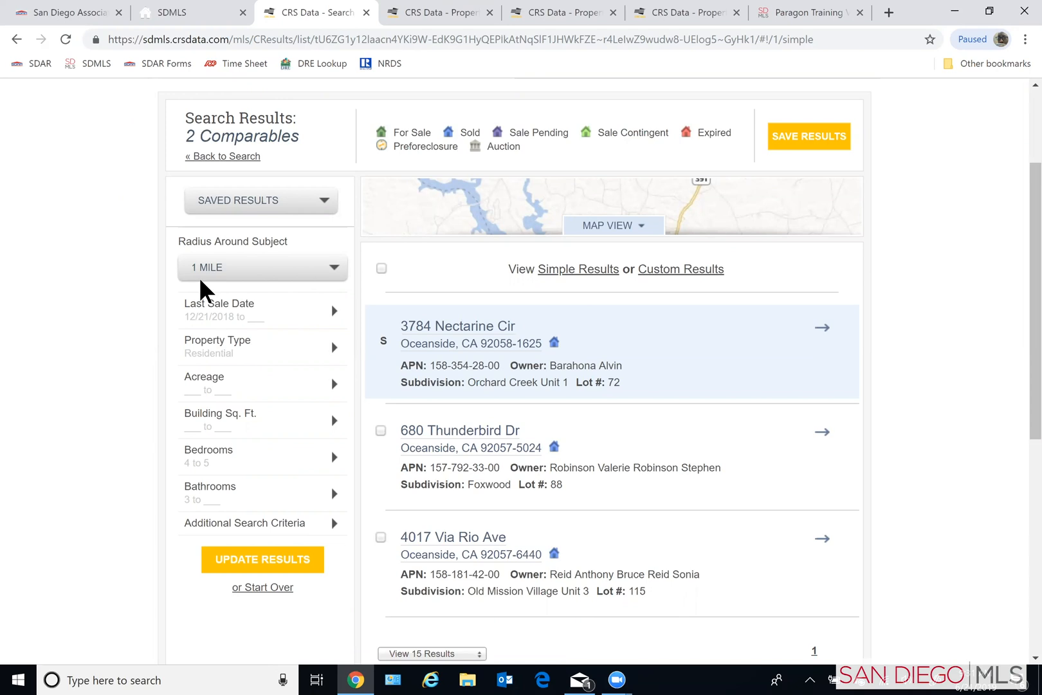
- Set the radius around the subject property to 2 miles, update the results and review the listed comparables
left_click(222, 347)
mouse_move(211, 322)
left_click(333, 269)
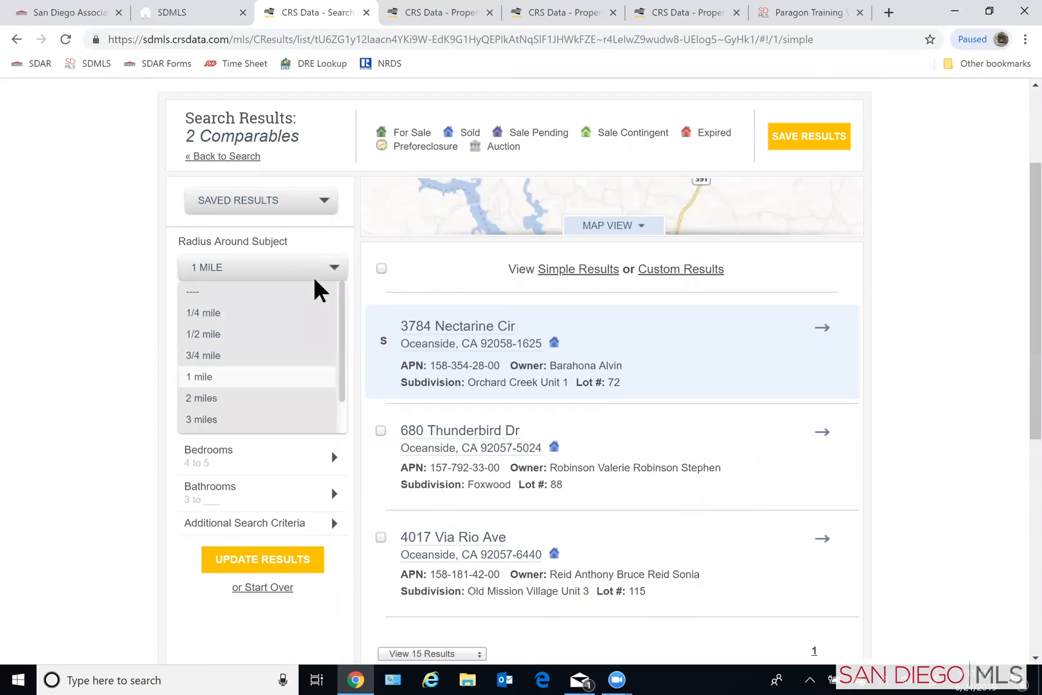
left_click(206, 397)
mouse_move(228, 342)
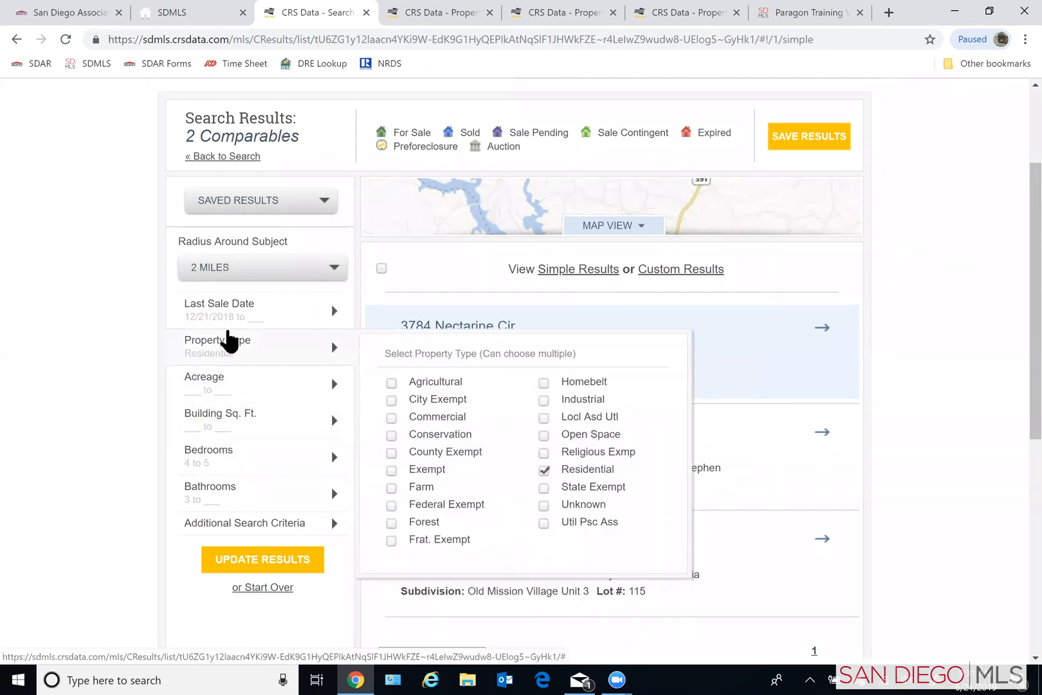
left_click(257, 562)
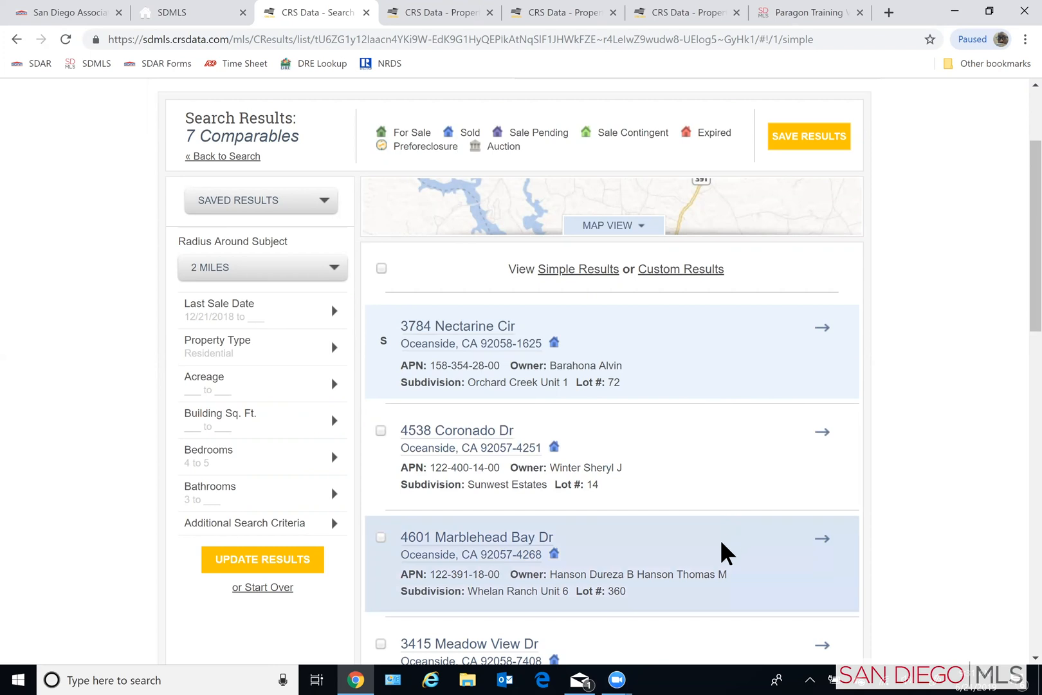
scroll(725, 561, "down", 1)
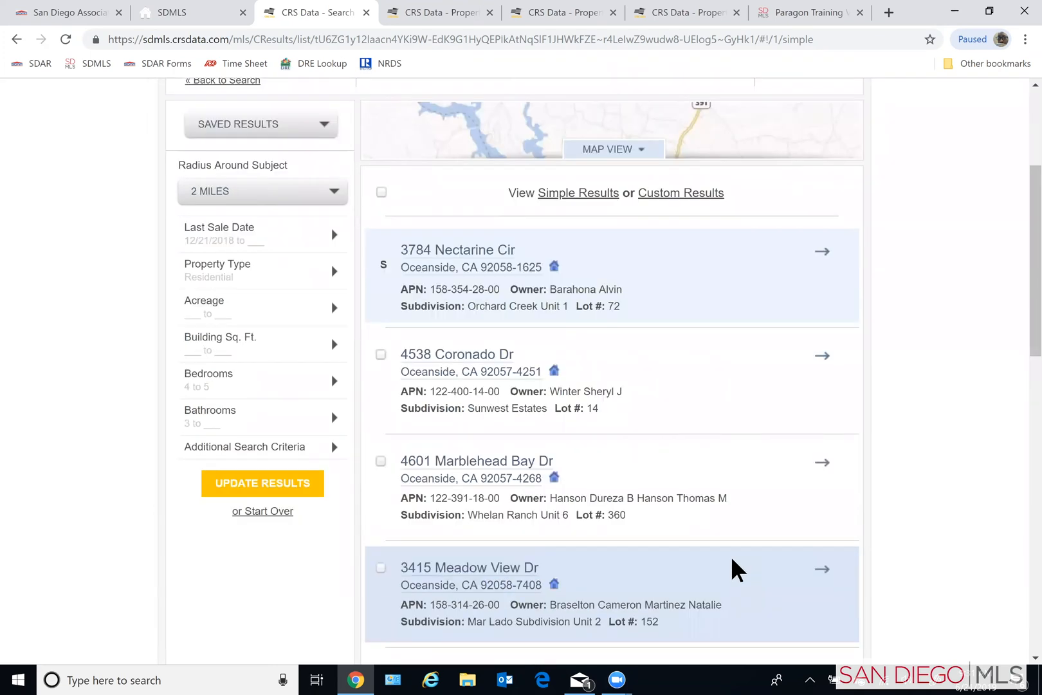
scroll(732, 556, "down", 1)
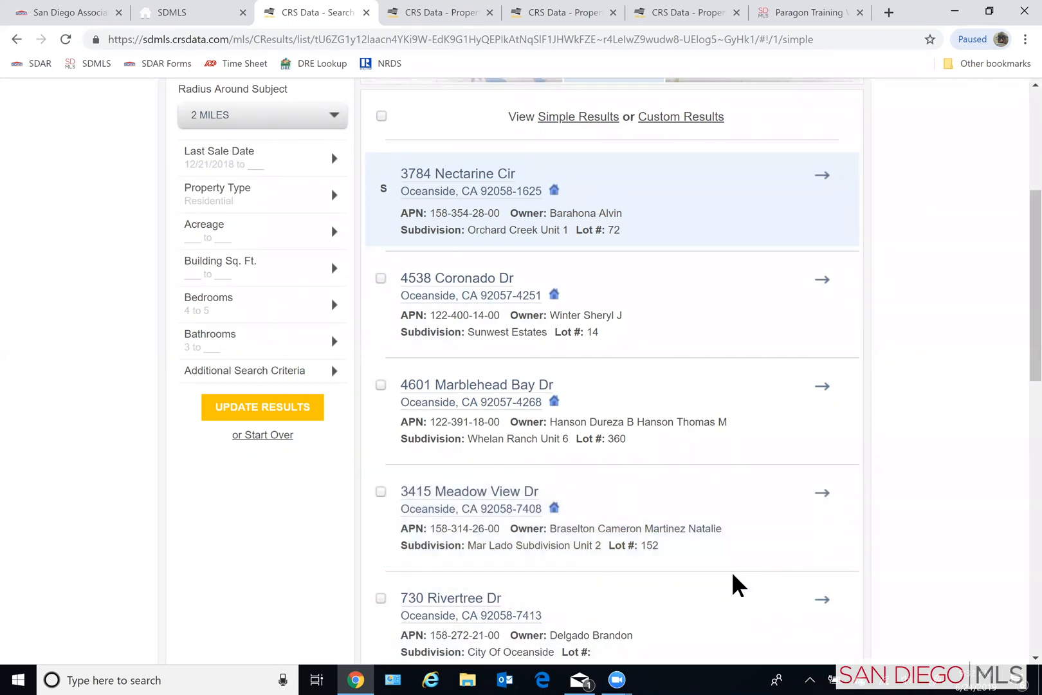
scroll(732, 571, "down", 1)
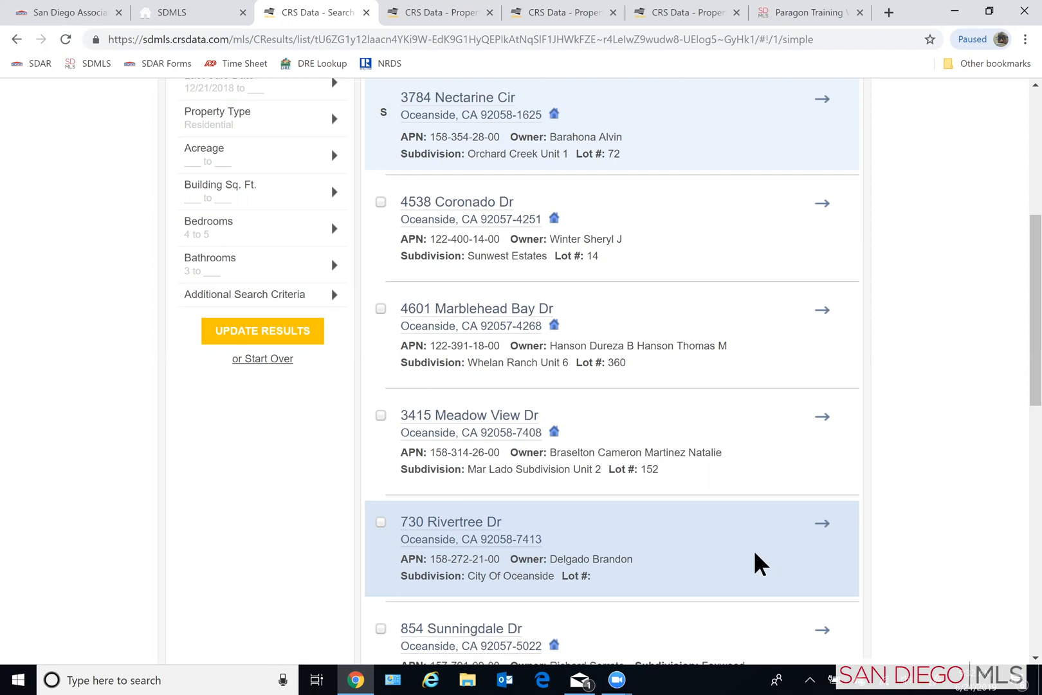
- Look over the remaining comparables in the results list and switch the results to the map view
scroll(748, 546, "down", 1)
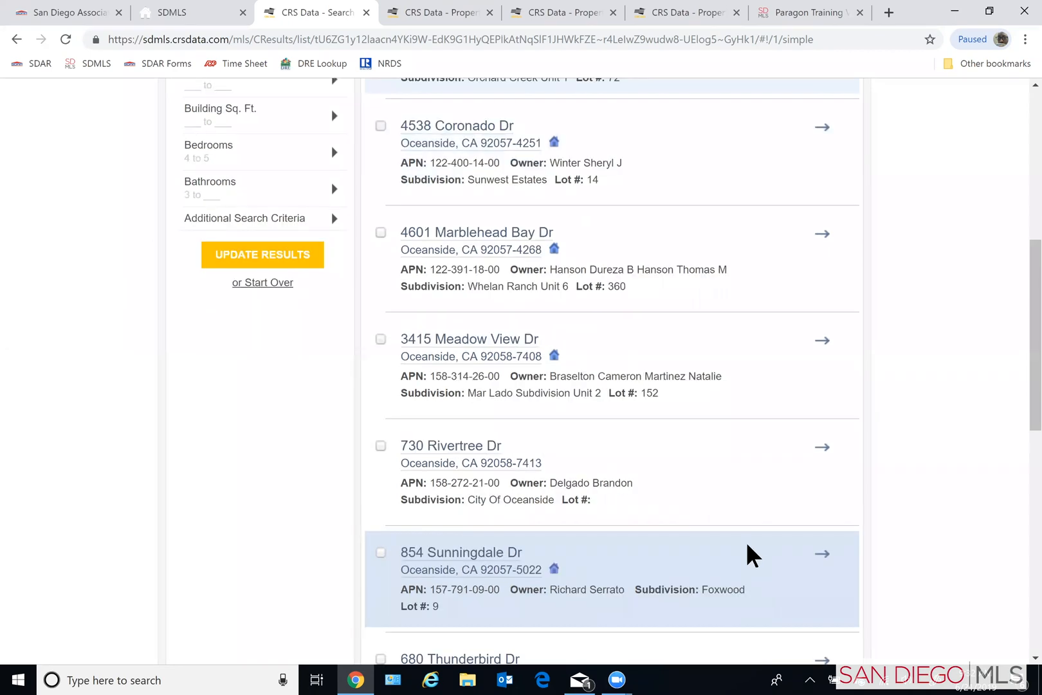
scroll(743, 546, "down", 1)
scroll(737, 544, "down", 1)
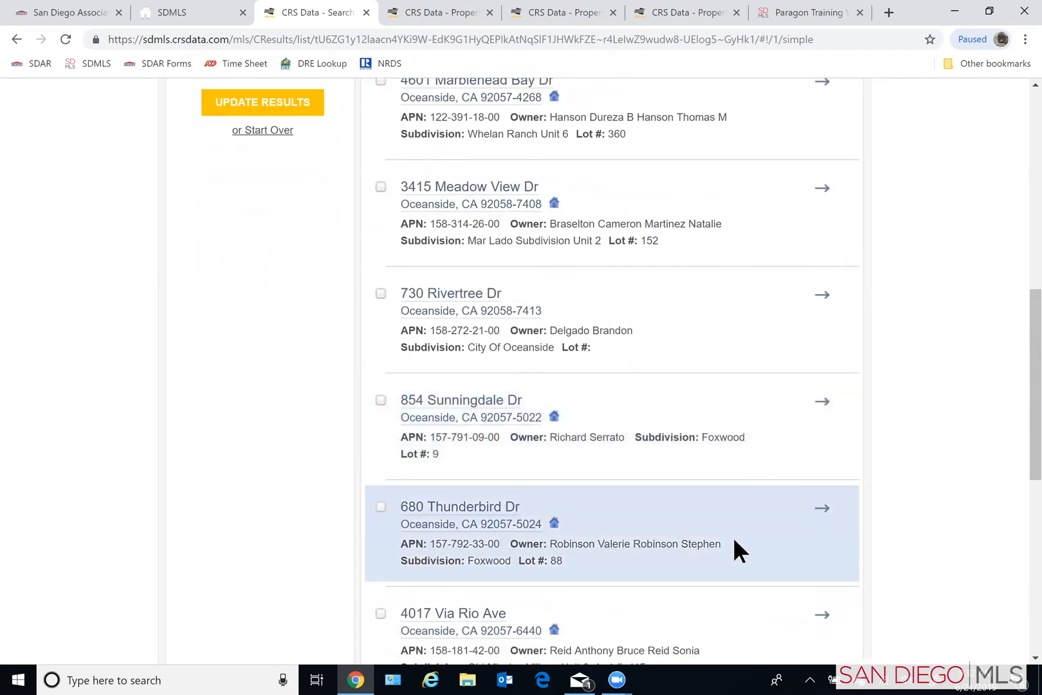
scroll(729, 533, "up", 5)
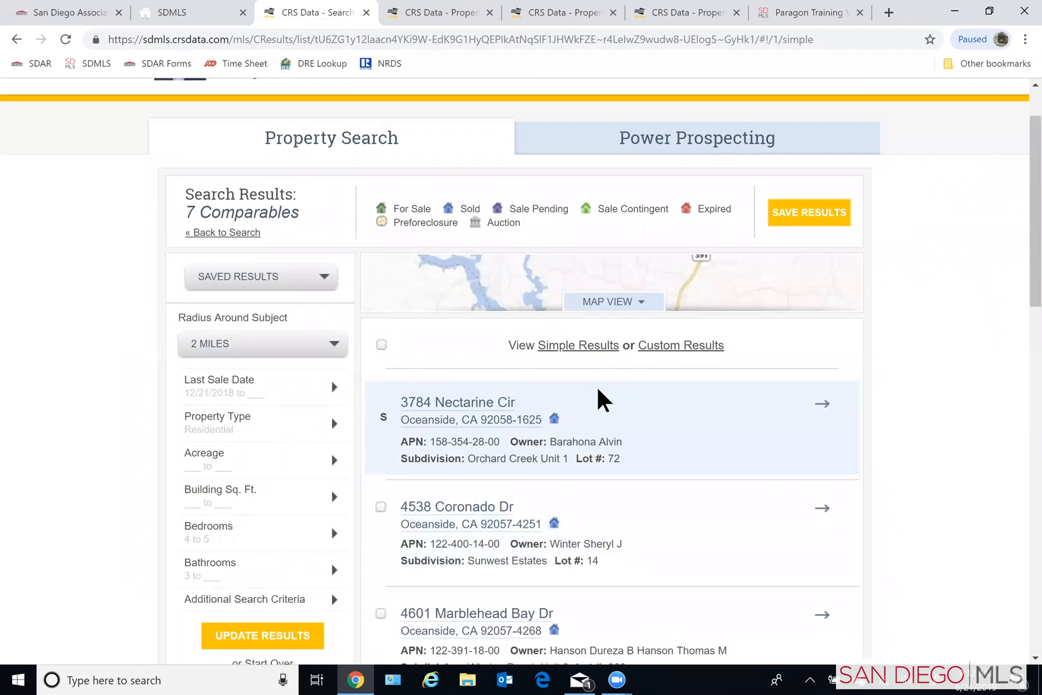
left_click(613, 305)
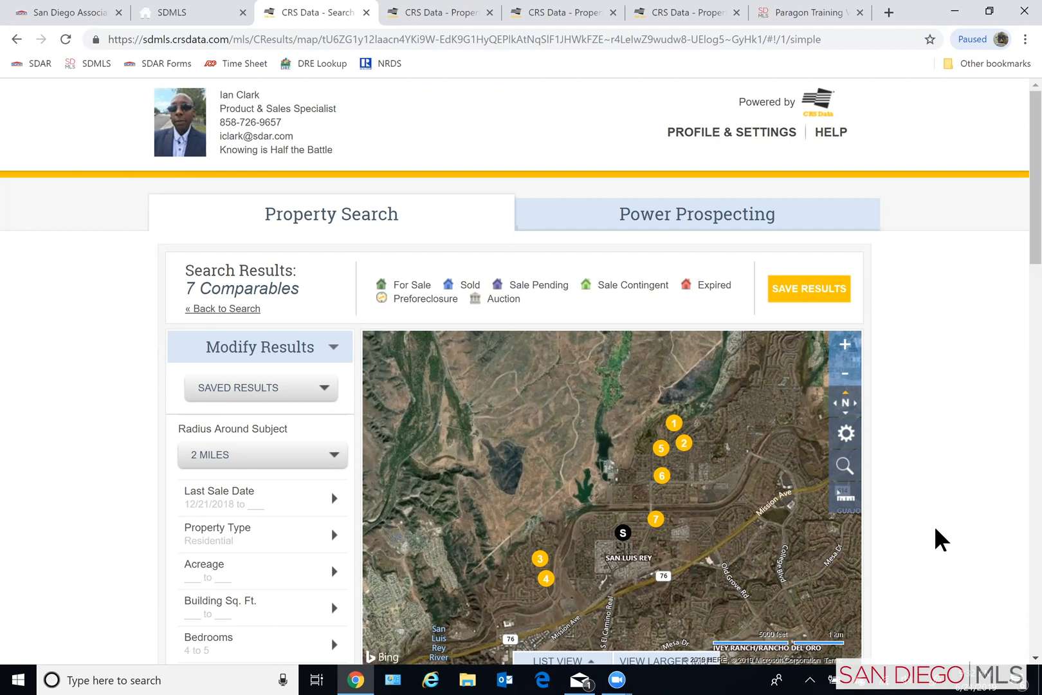
- Narrow the radius around the subject property to 1 mile and update the results
left_click(333, 458)
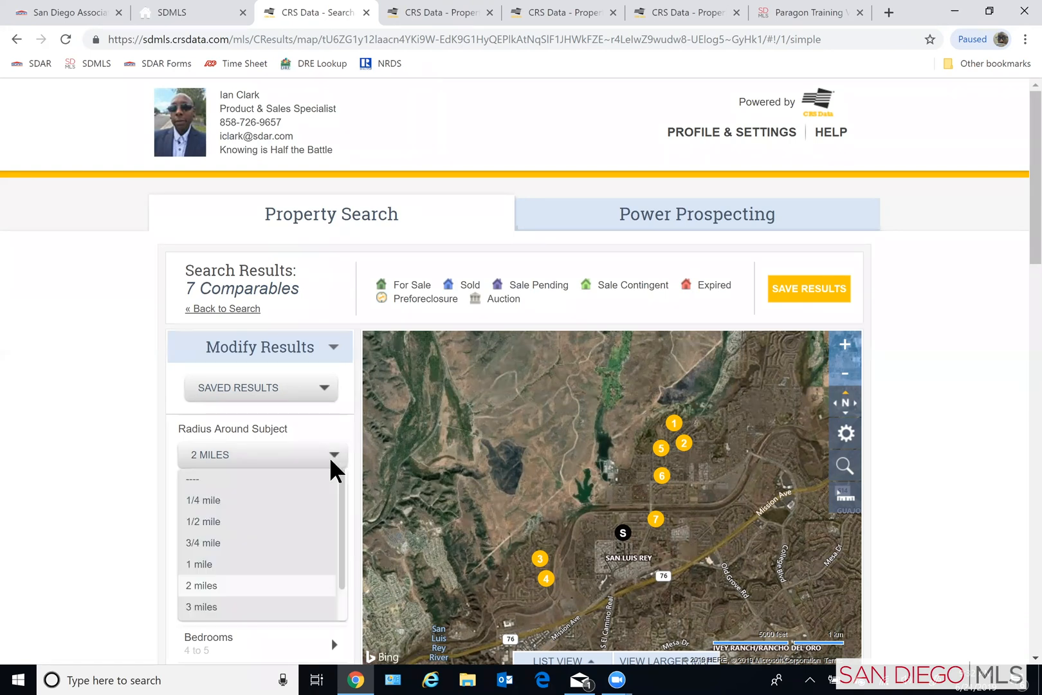
left_click(188, 565)
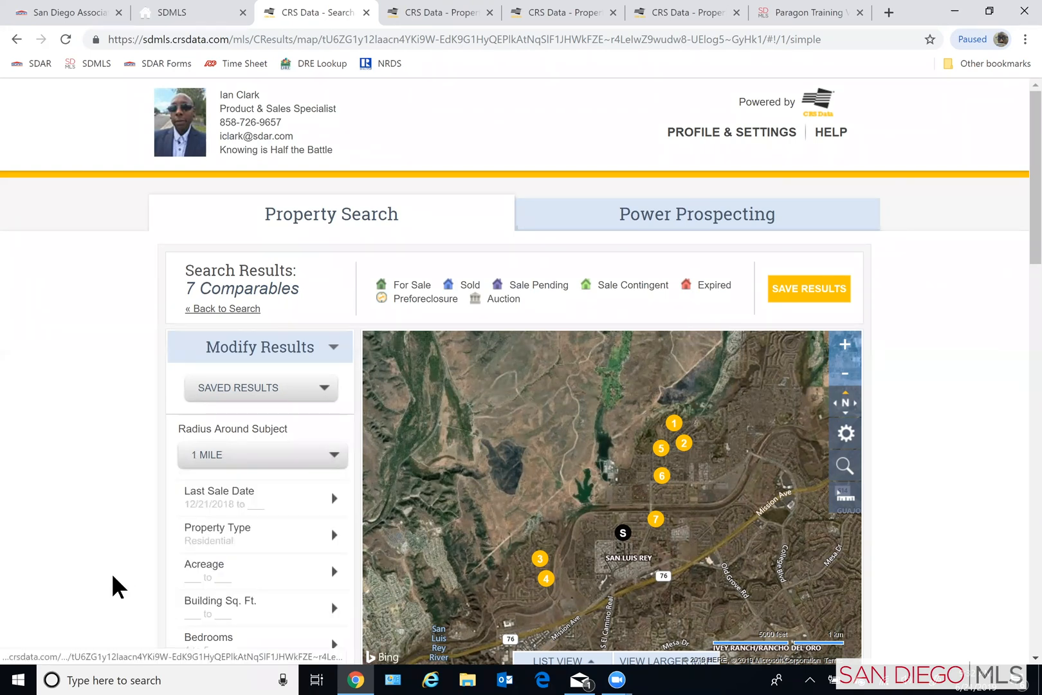
scroll(119, 587, "down", 3)
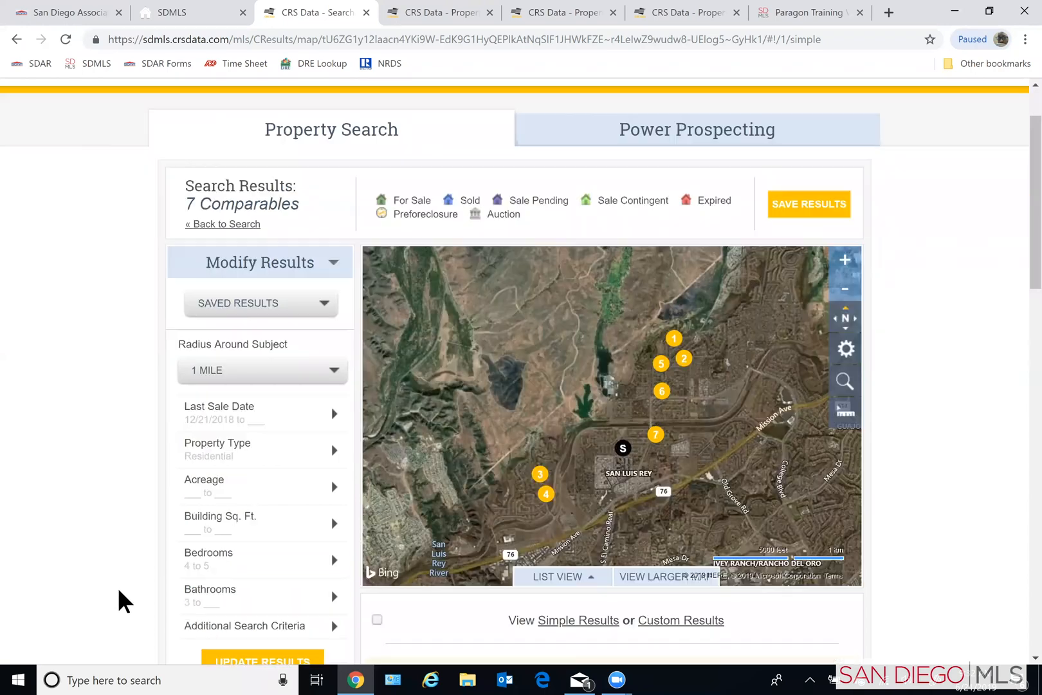
left_click(237, 597)
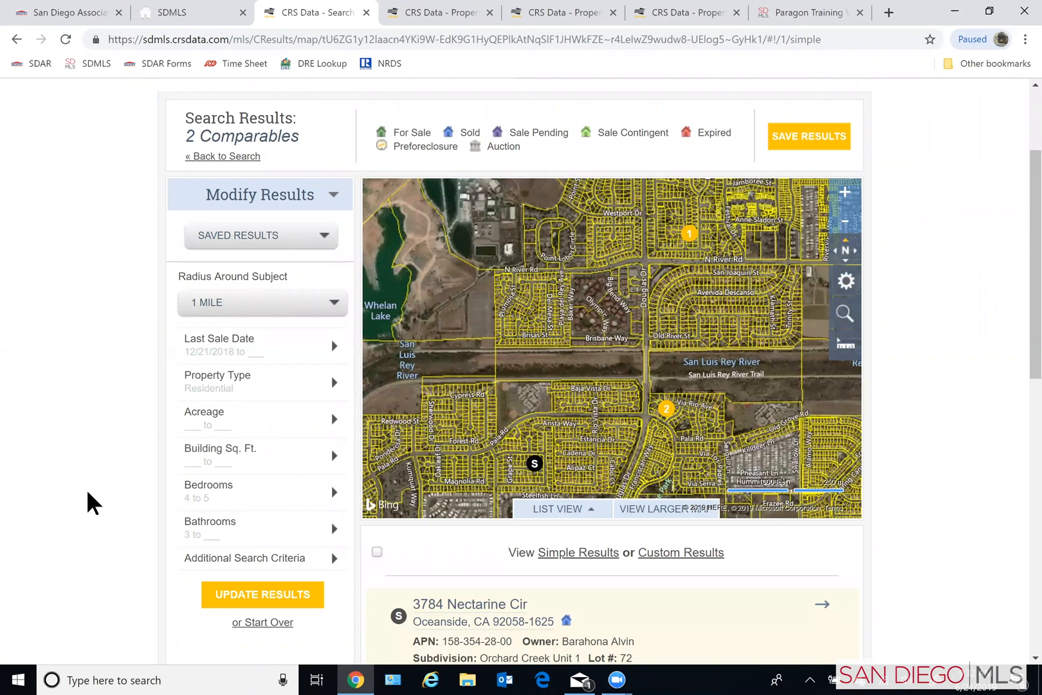
- Examine the comparables found within the 1-mile radius and the calculations table beneath them
scroll(79, 496, "down", 2)
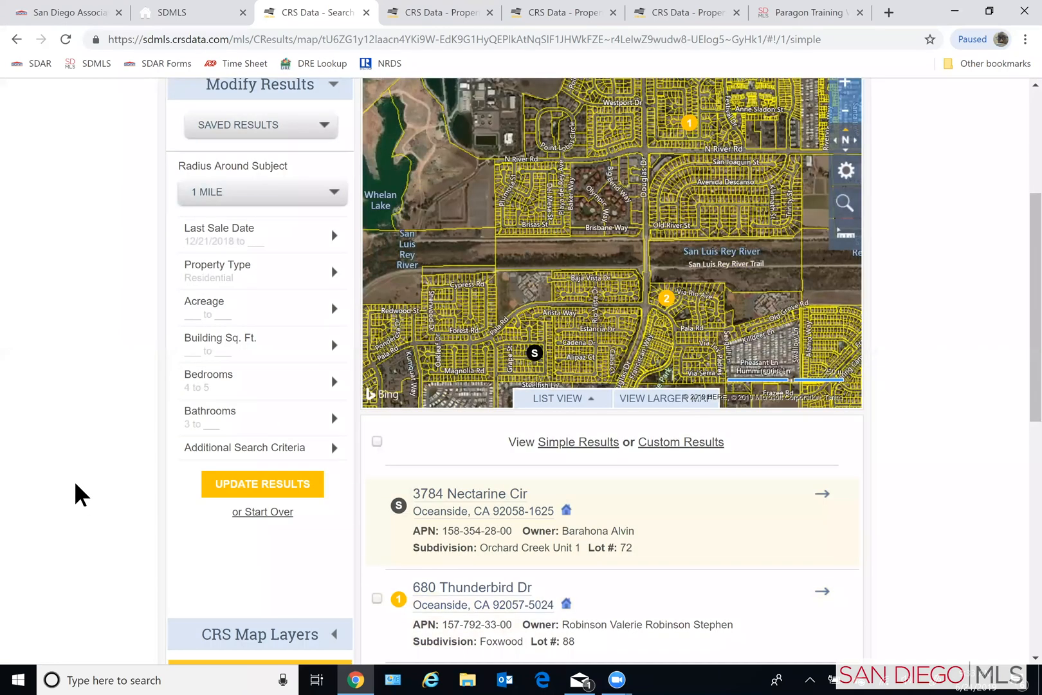
scroll(81, 495, "down", 3)
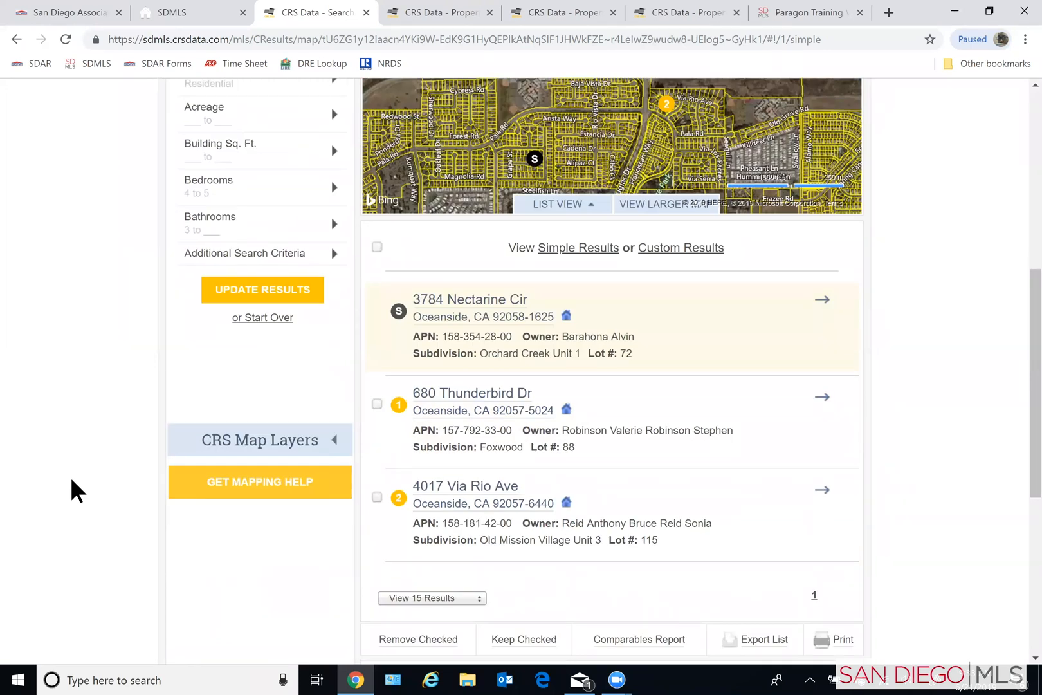
scroll(72, 490, "down", 3)
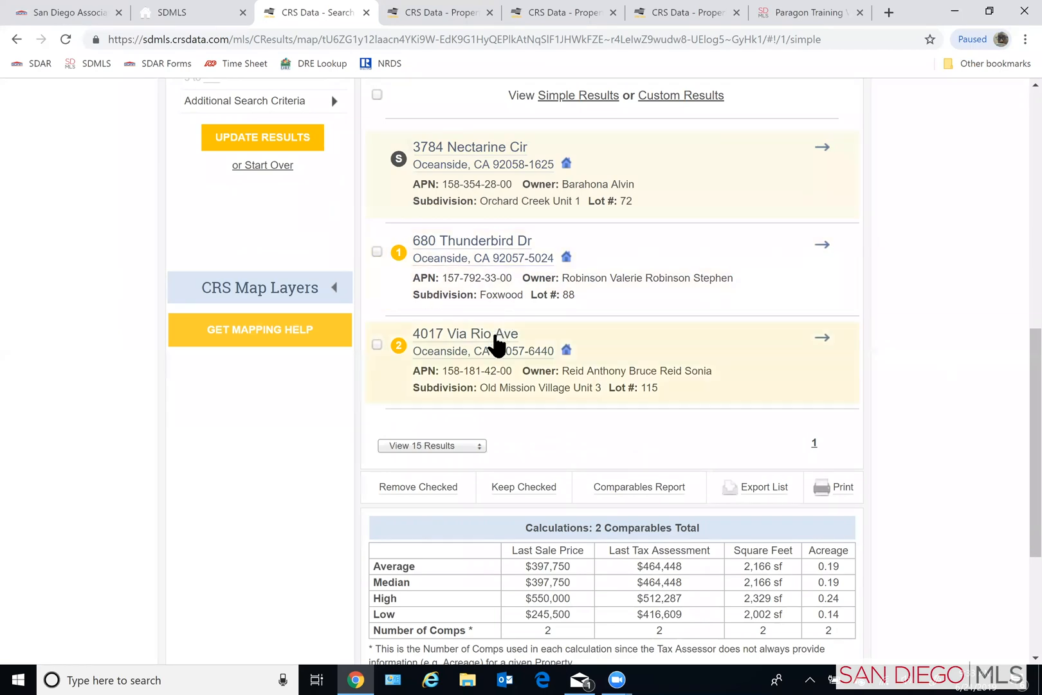
scroll(487, 347, "down", 3)
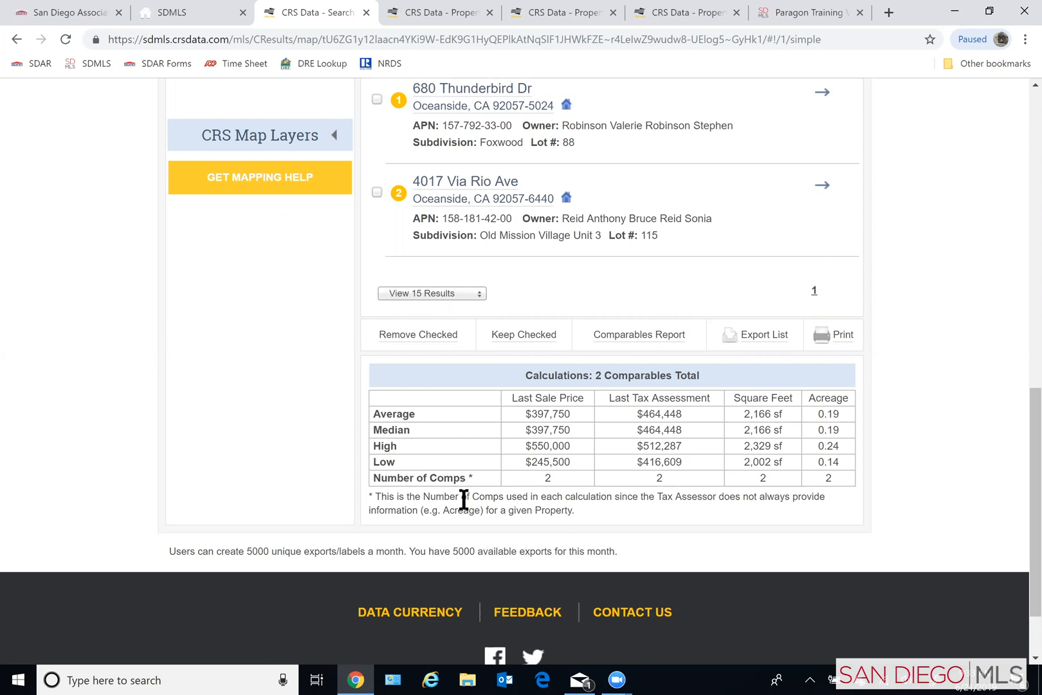
scroll(486, 361, "up", 2)
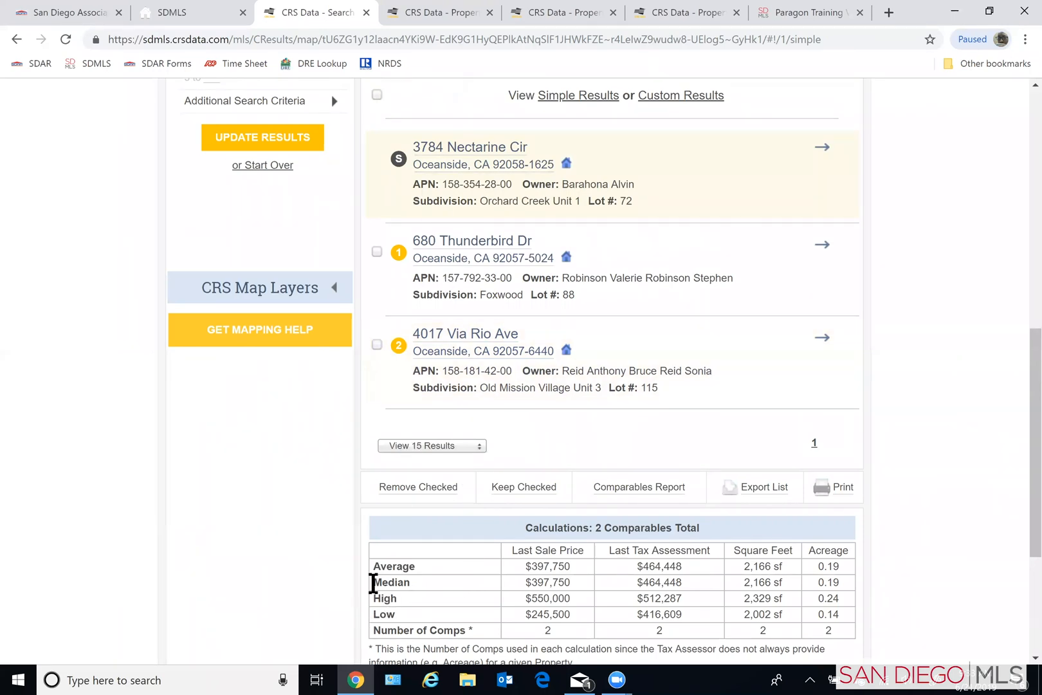
scroll(304, 584, "down", 1)
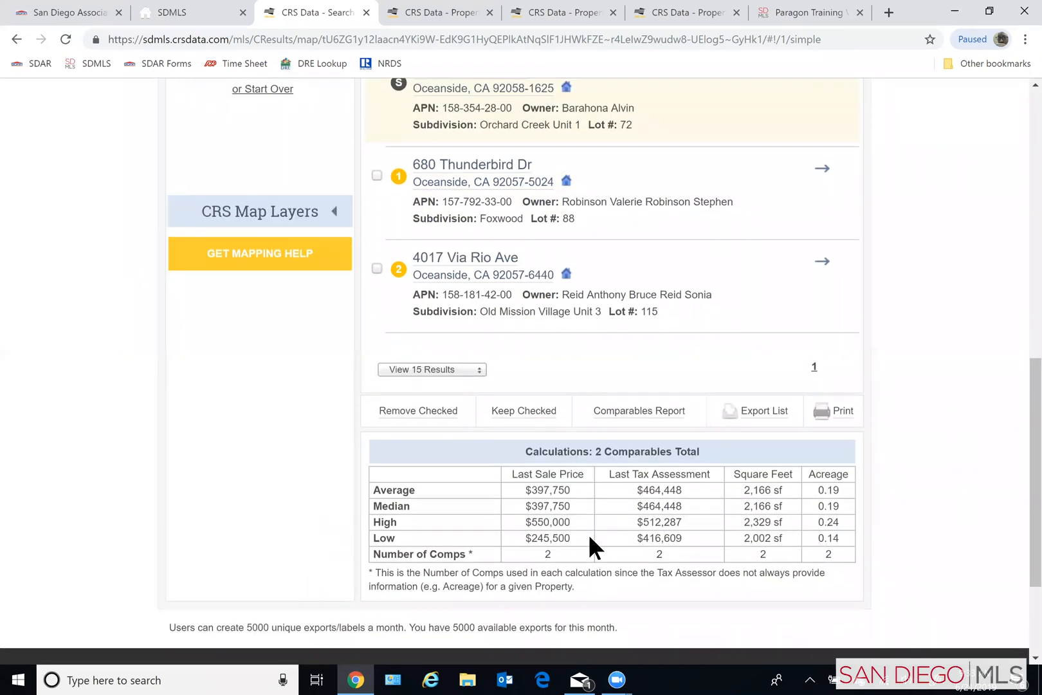
scroll(462, 558, "down", 1)
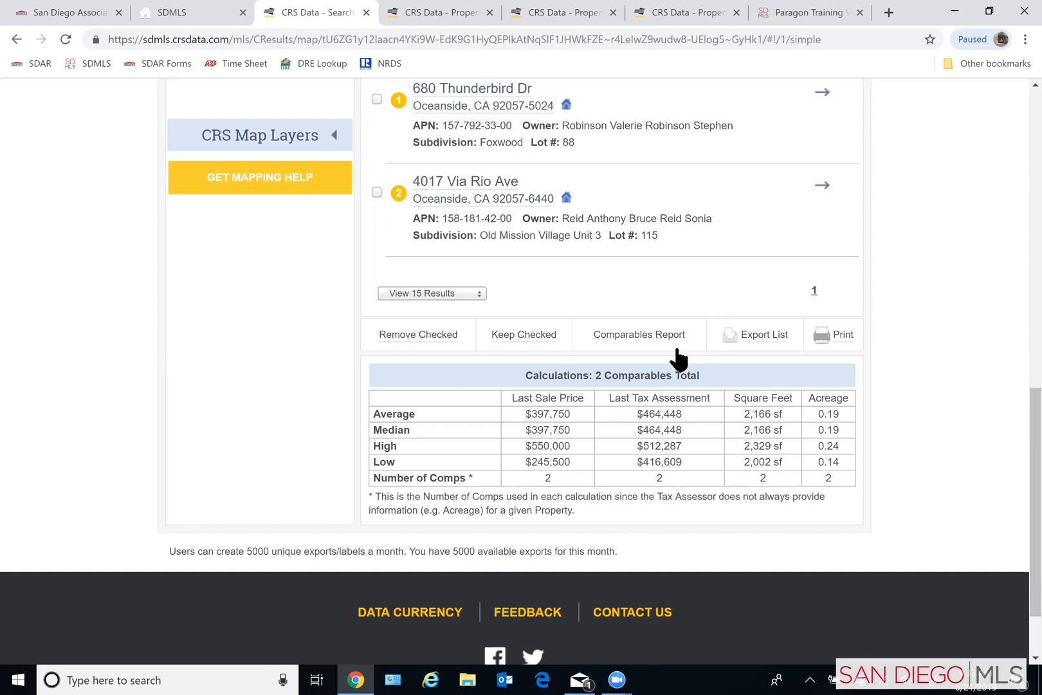
- Generate the comparables report, review its market price estimates, map, charts and property table, and return to the search results
scroll(675, 356, "up", 2)
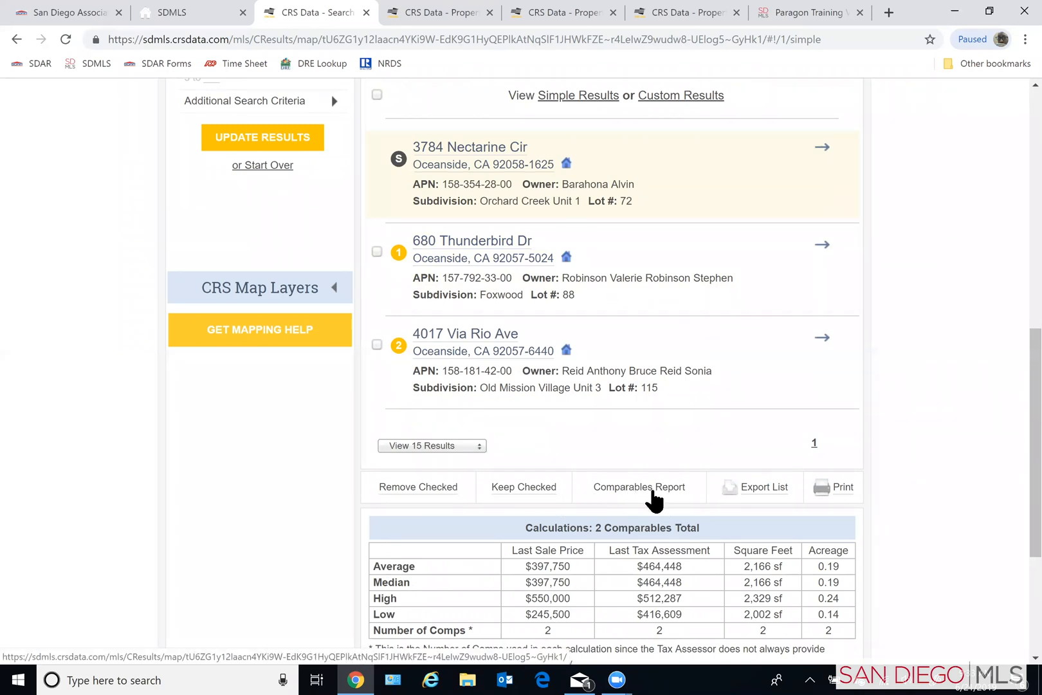
left_click(650, 493)
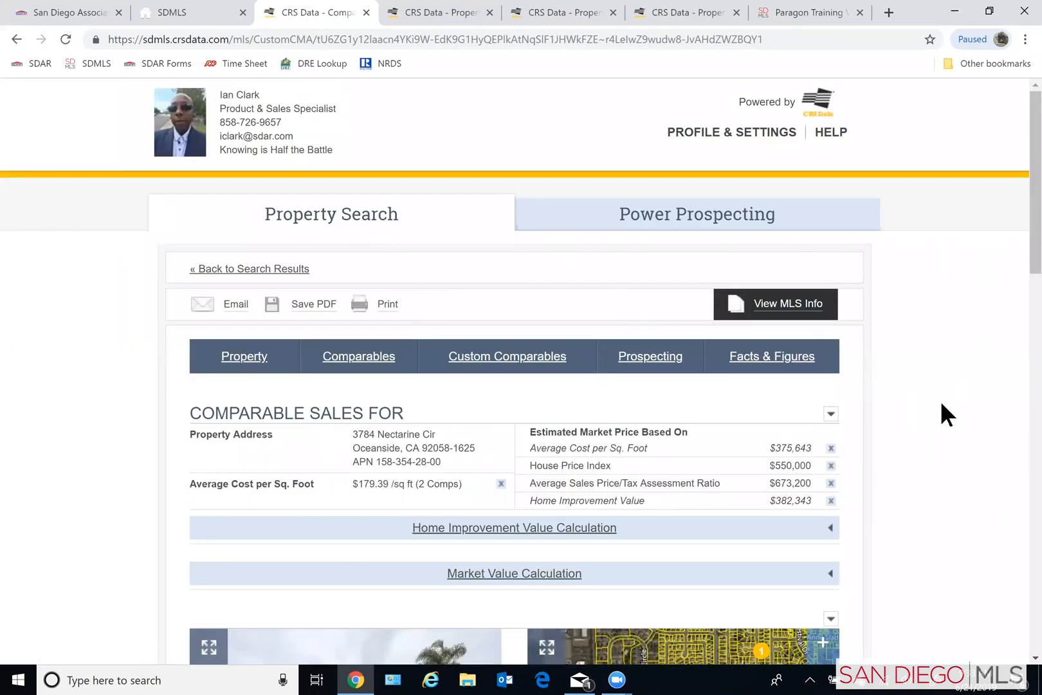
scroll(941, 401, "down", 3)
scroll(943, 397, "down", 1)
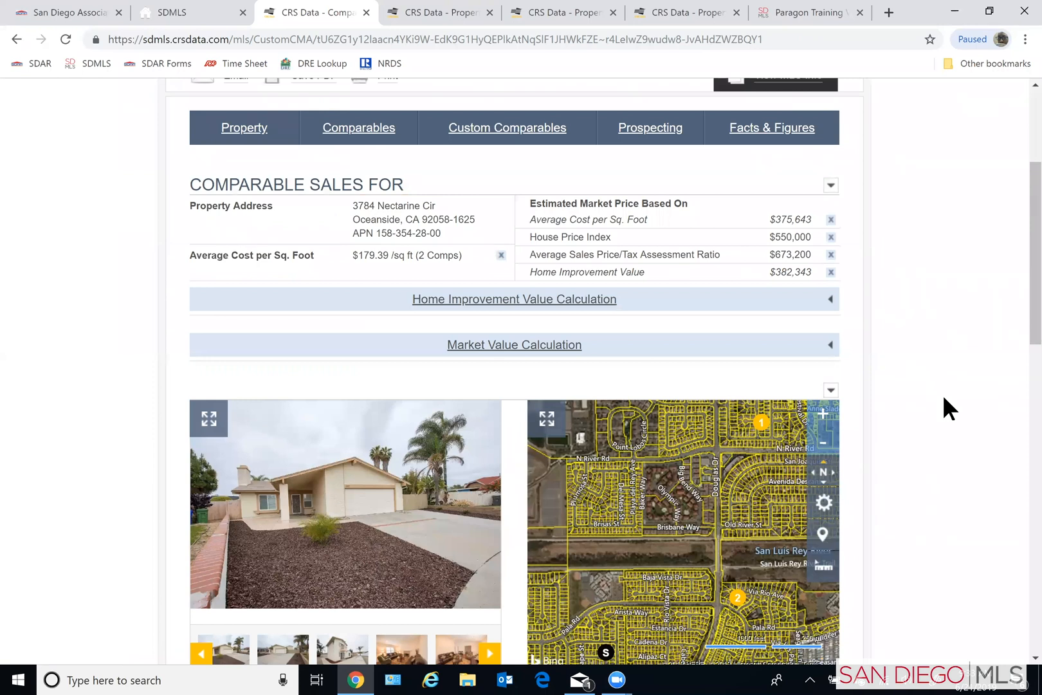
scroll(944, 394, "down", 4)
scroll(943, 392, "down", 2)
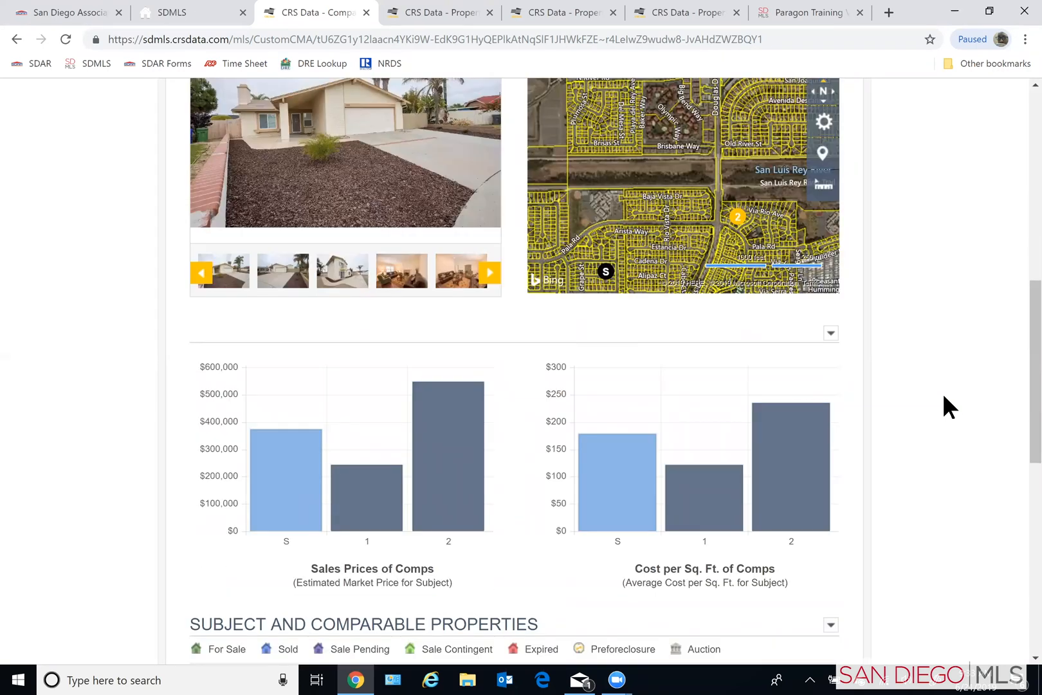
scroll(944, 396, "down", 8)
scroll(943, 407, "up", 6)
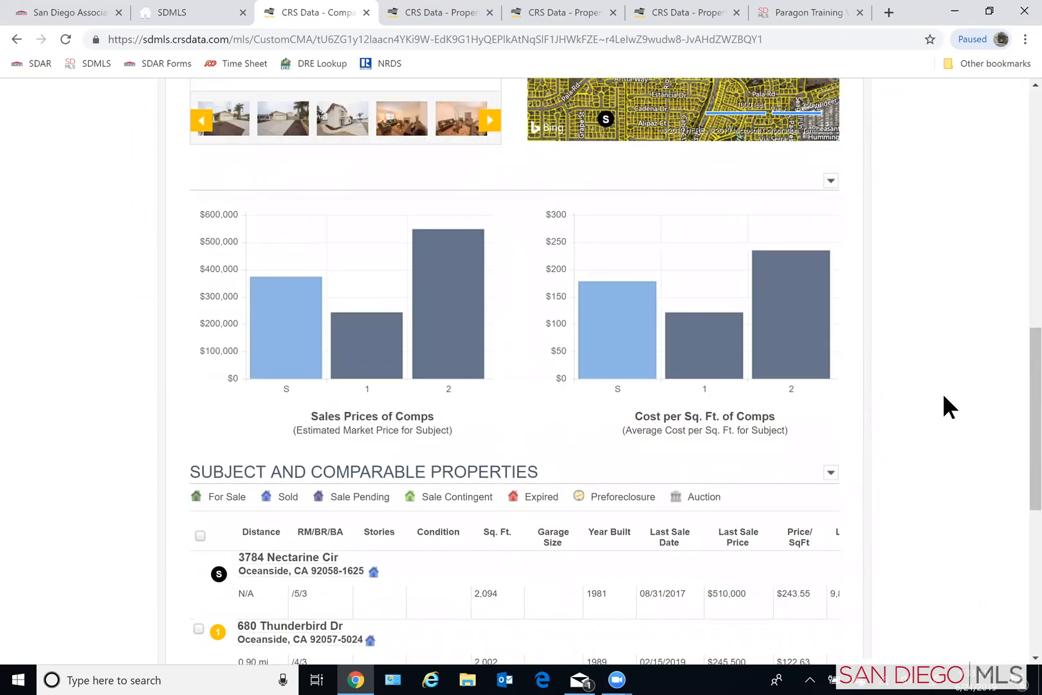
scroll(944, 393, "up", 2)
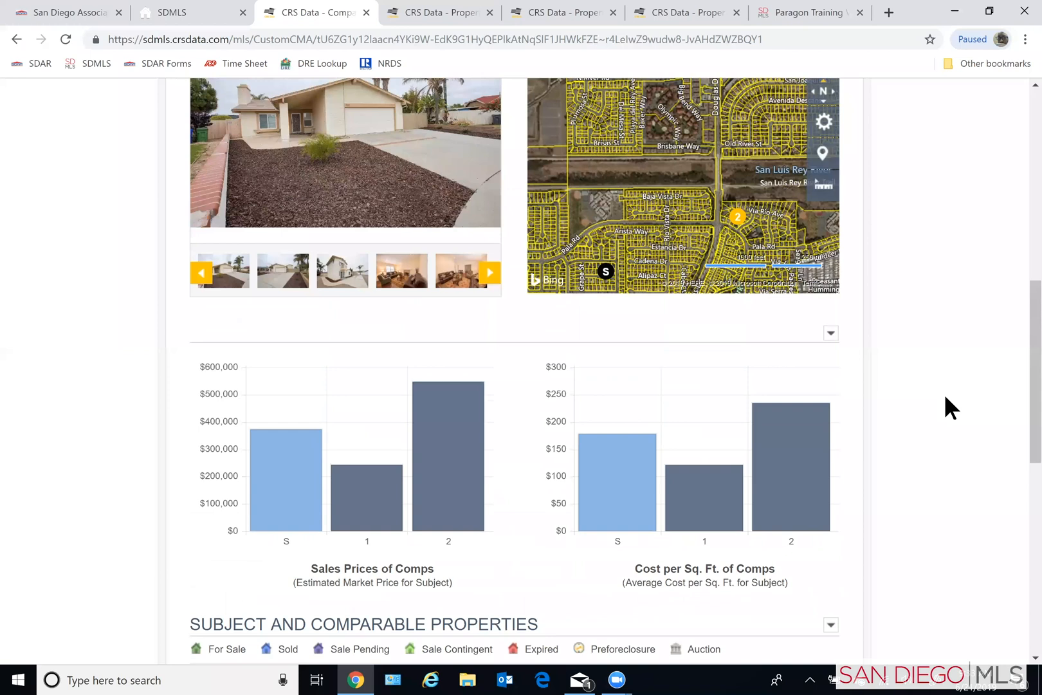
scroll(945, 397, "up", 2)
scroll(944, 393, "up", 7)
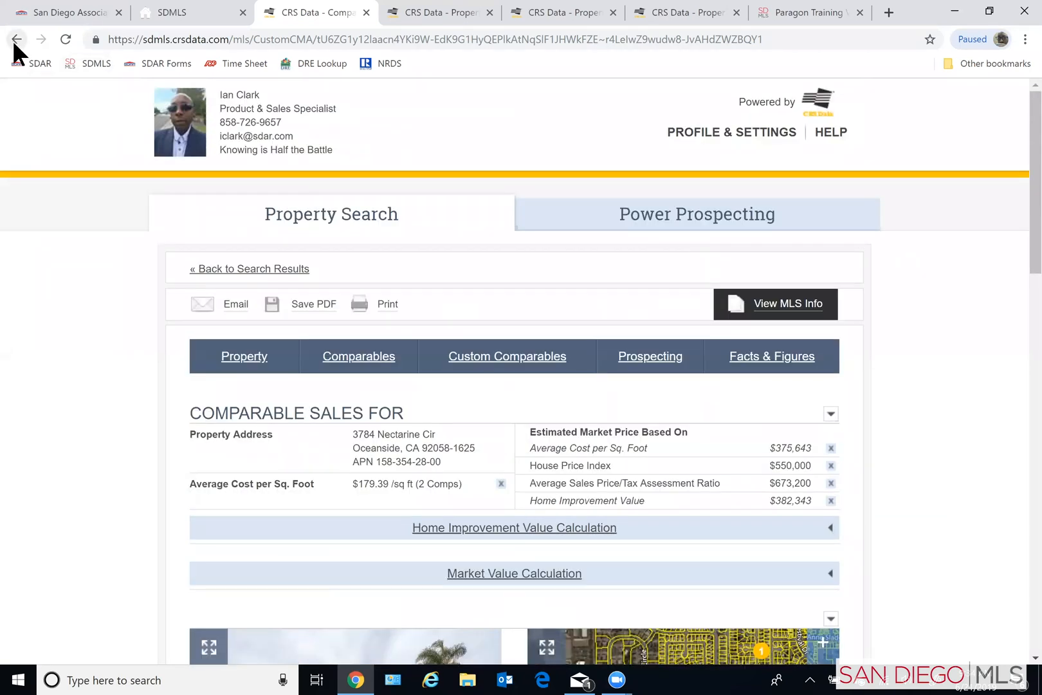
left_click(14, 40)
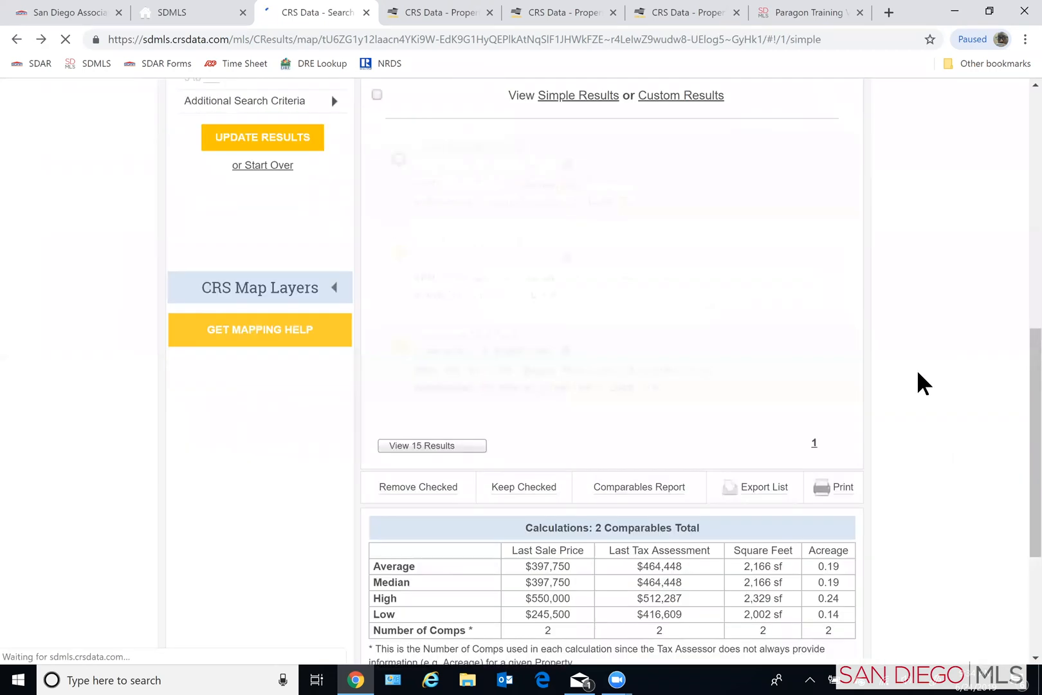
- Start exporting the comparables list as the Excel worksheet CRSResultsExport and cancel the save
scroll(921, 373, "down", 1)
scroll(921, 371, "down", 2)
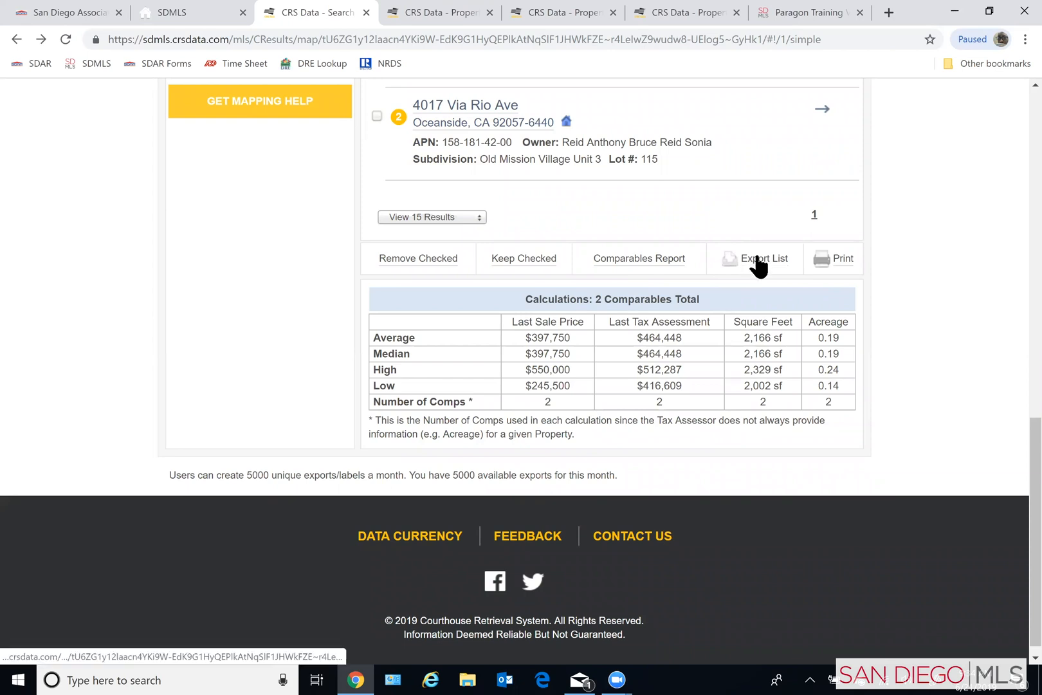
left_click(757, 256)
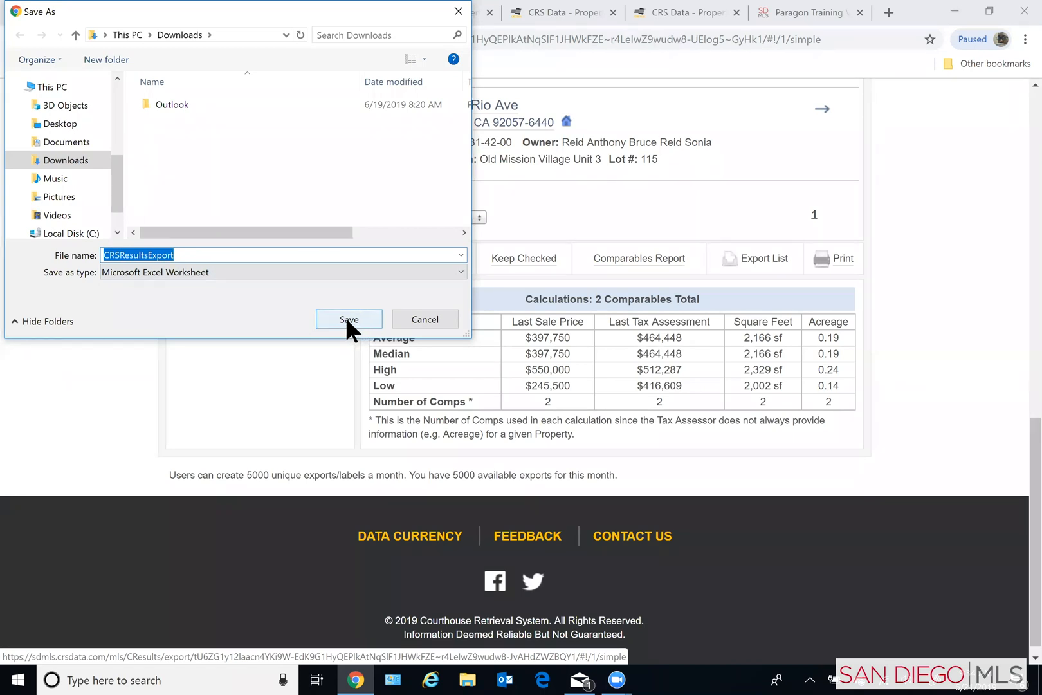
left_click(426, 320)
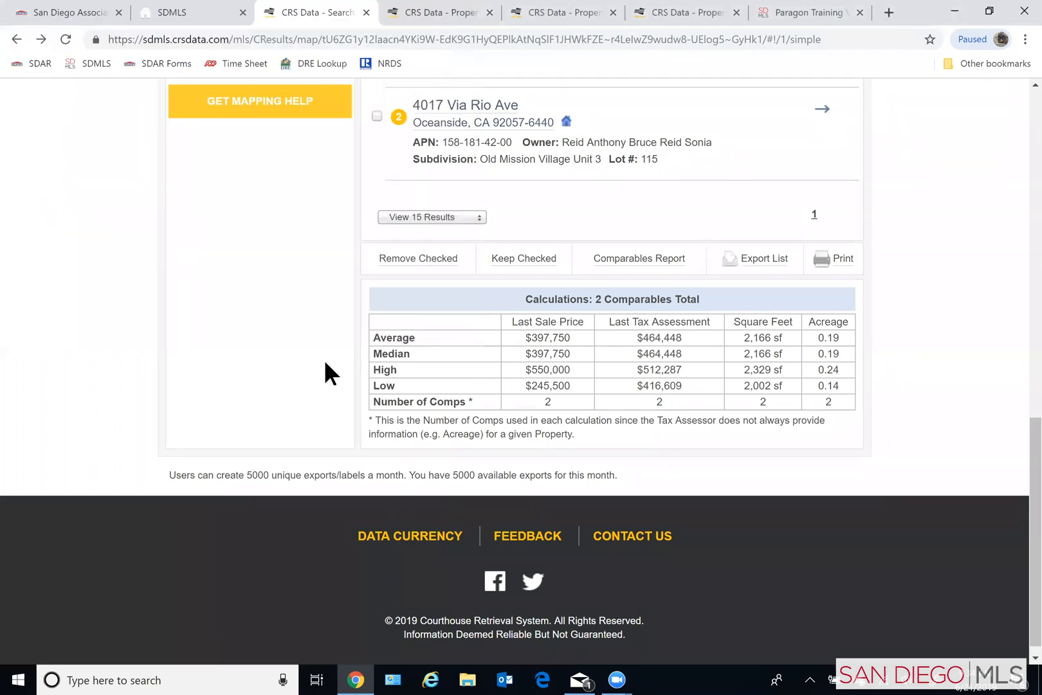
- Check the additional search criteria that can be removed from the comparables results filter
scroll(325, 367, "up", 2)
scroll(325, 421, "up", 2)
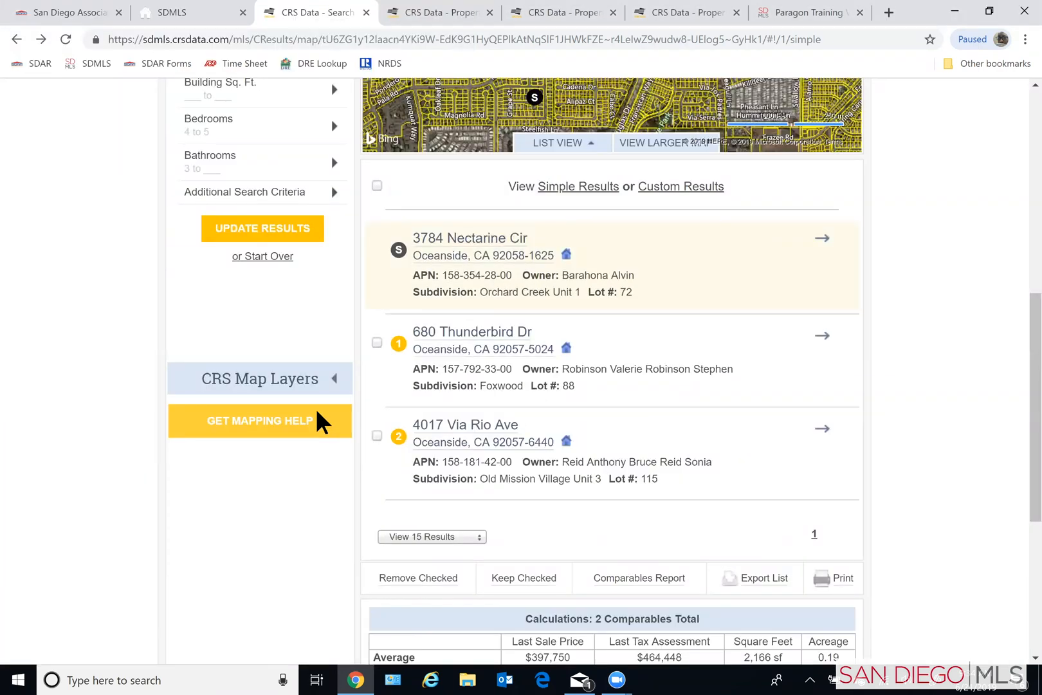
scroll(310, 403, "up", 3)
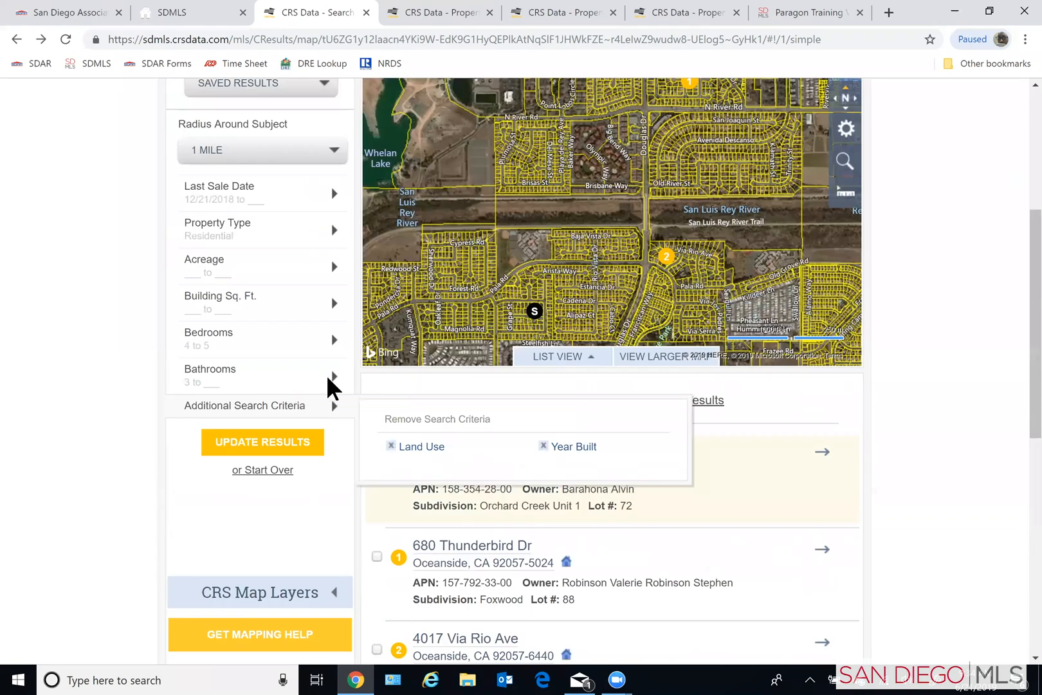
scroll(588, 256, "up", 5)
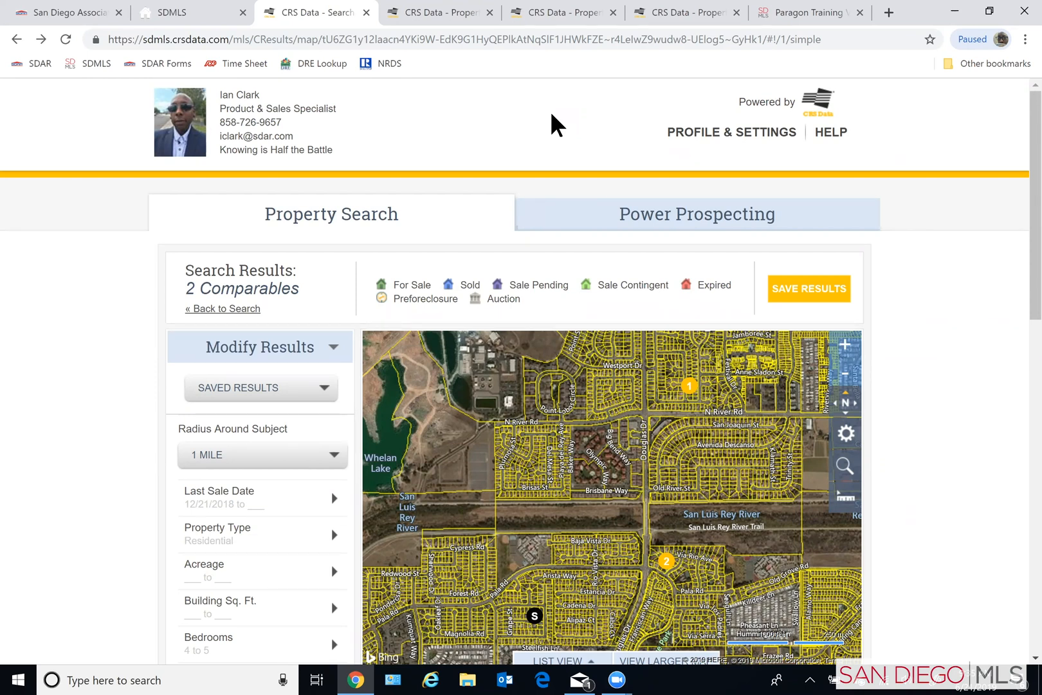
- Close all open CRS Data pages in the browser, including the comparables search results
left_click(738, 12)
left_click(615, 11)
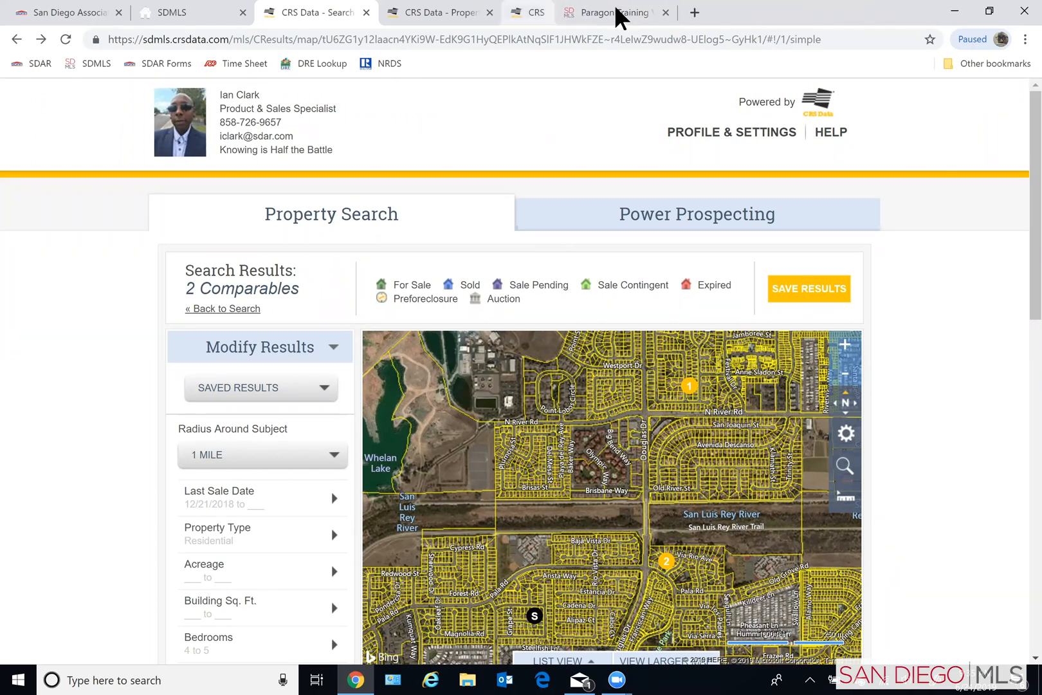
left_click(476, 13)
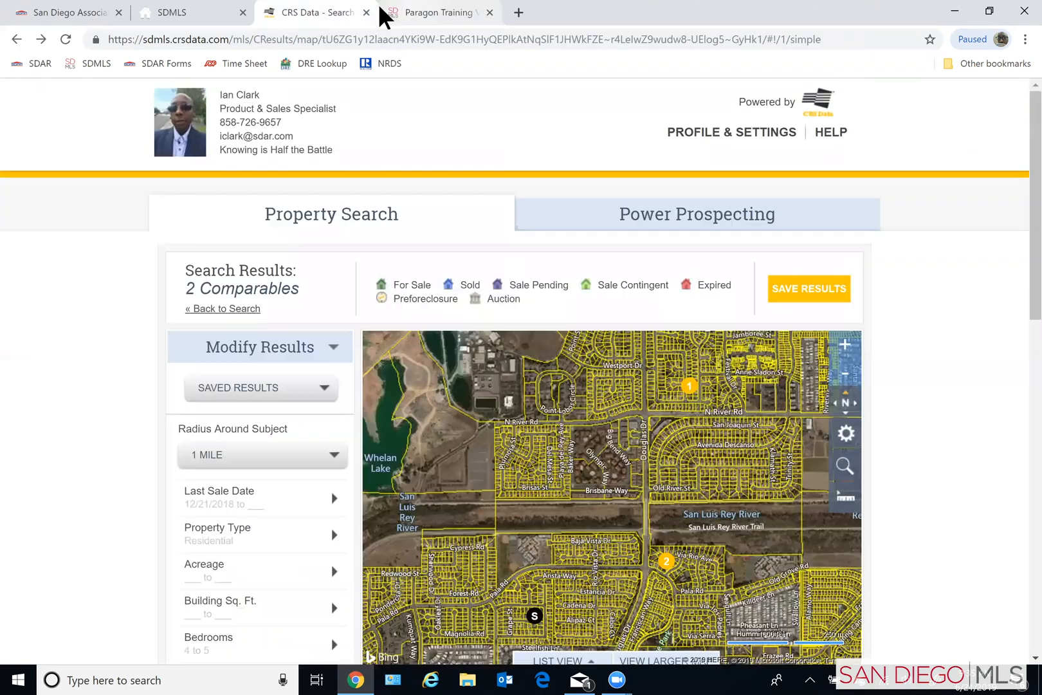
key("ctrl+w")
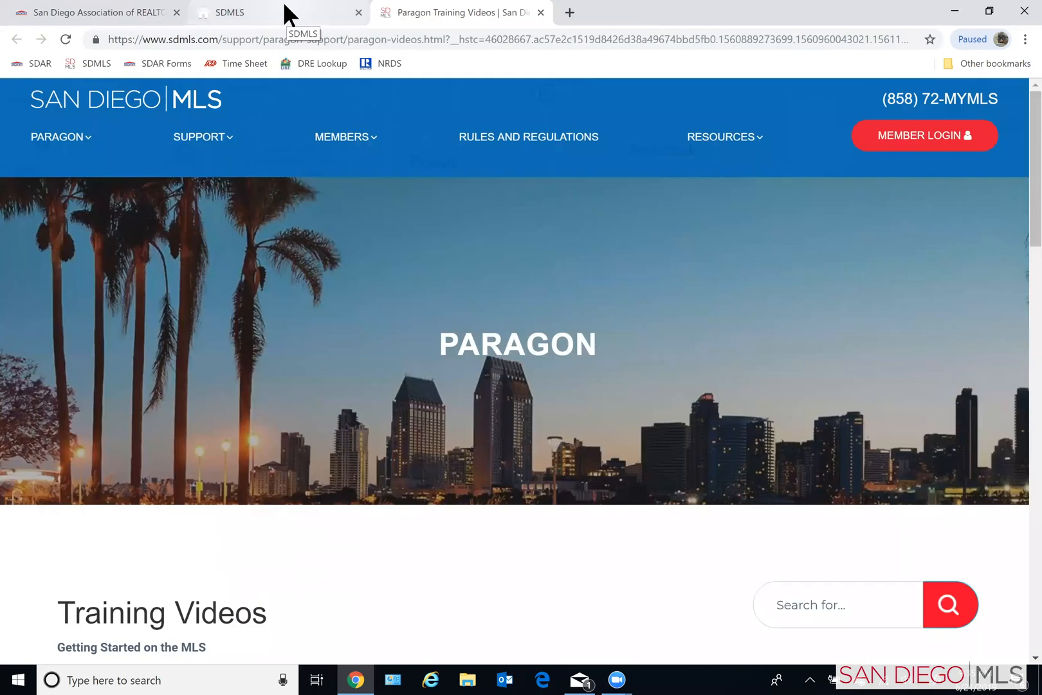
- Switch to the SDMLS dashboard and look at the options of the account menu
left_click(227, 8)
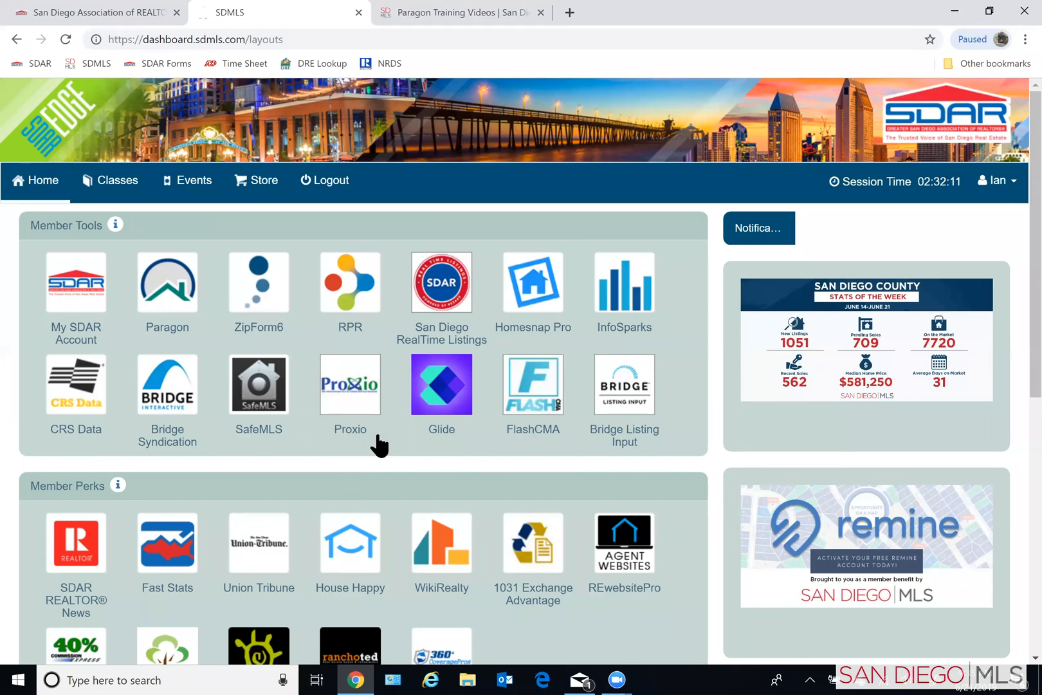
left_click(998, 188)
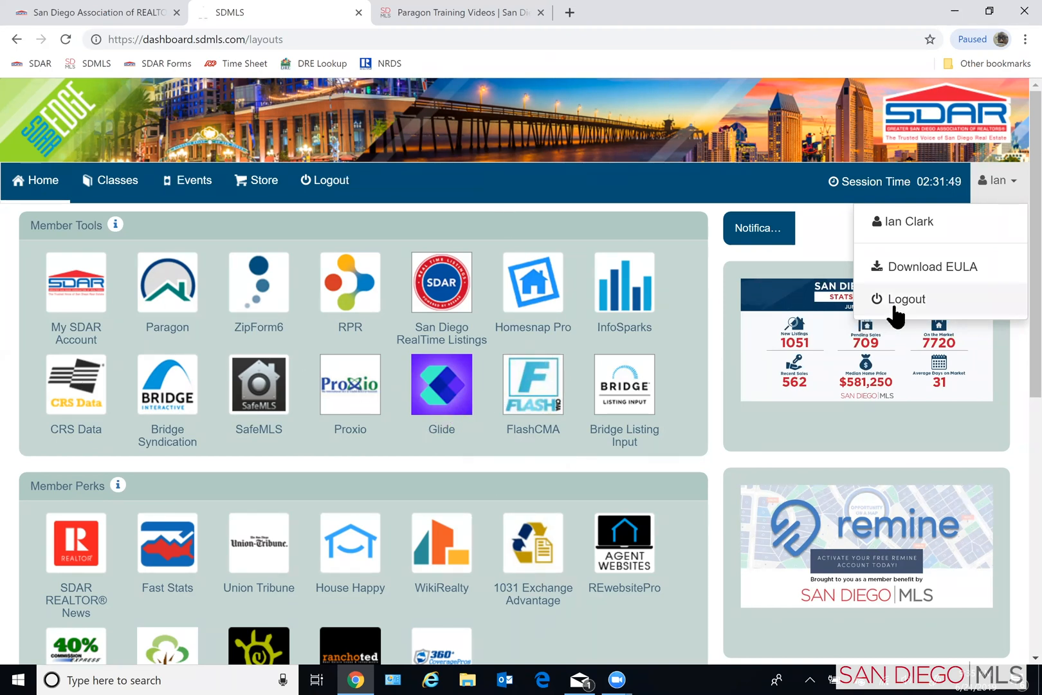
left_click(1014, 183)
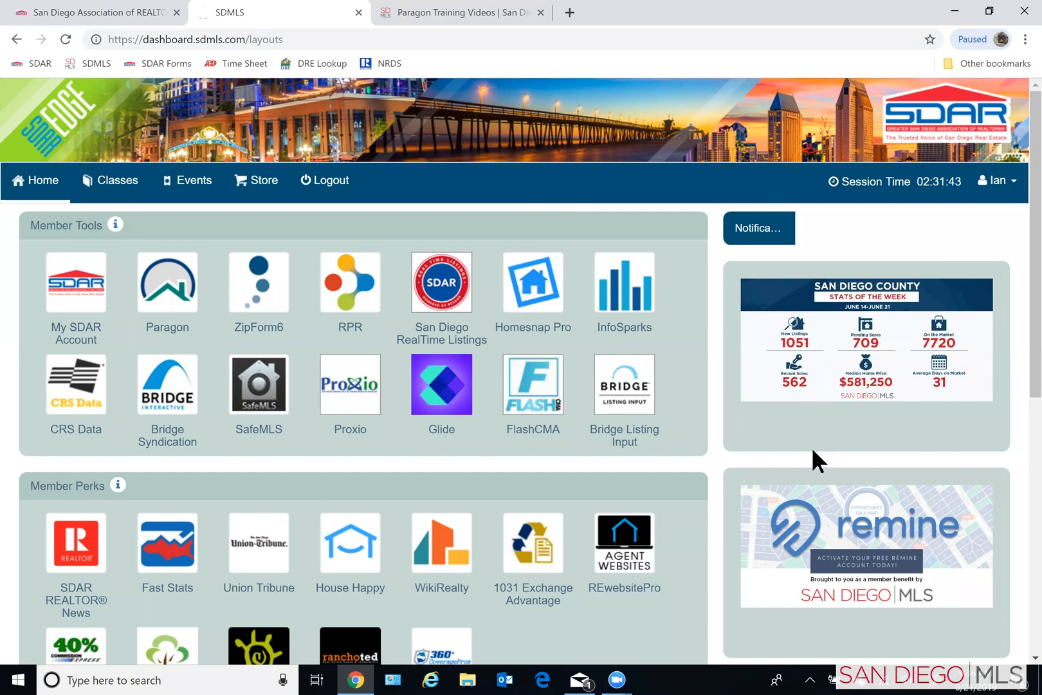
- Open Remine from its banner on the SDMLS dashboard, continue past the welcome page and go to the Discover property search
left_click(841, 528)
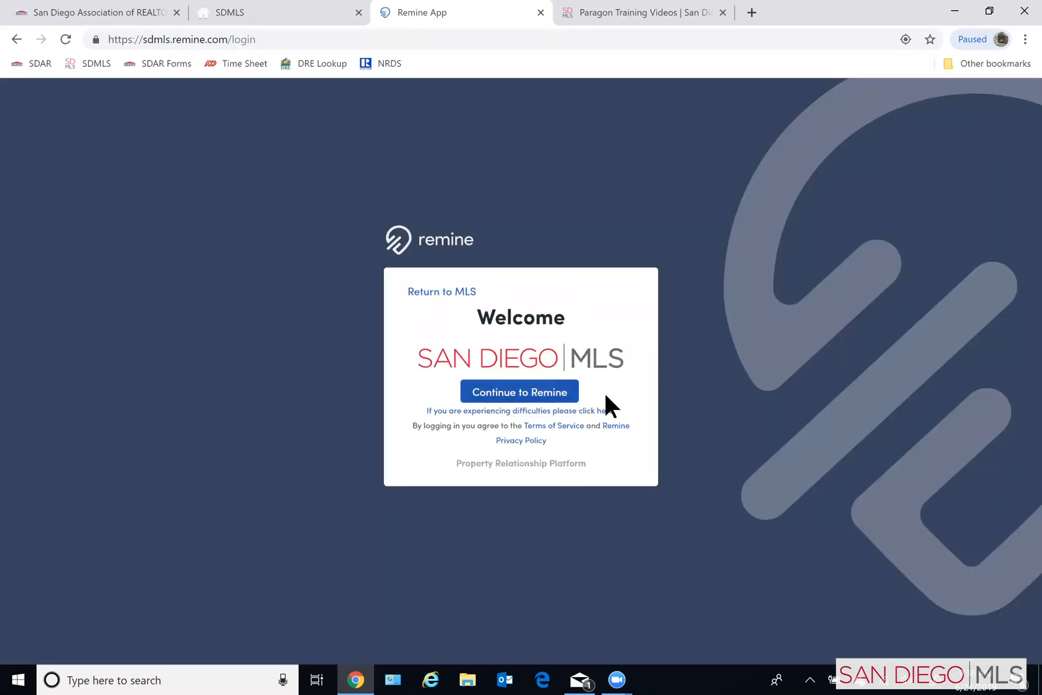
left_click(511, 396)
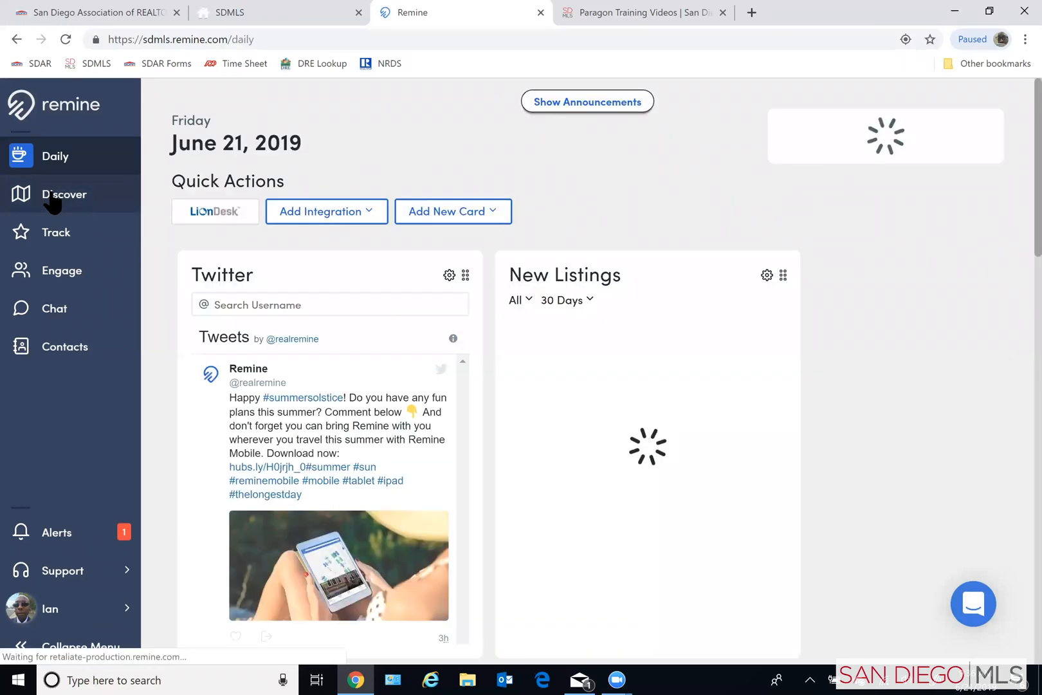
left_click(49, 202)
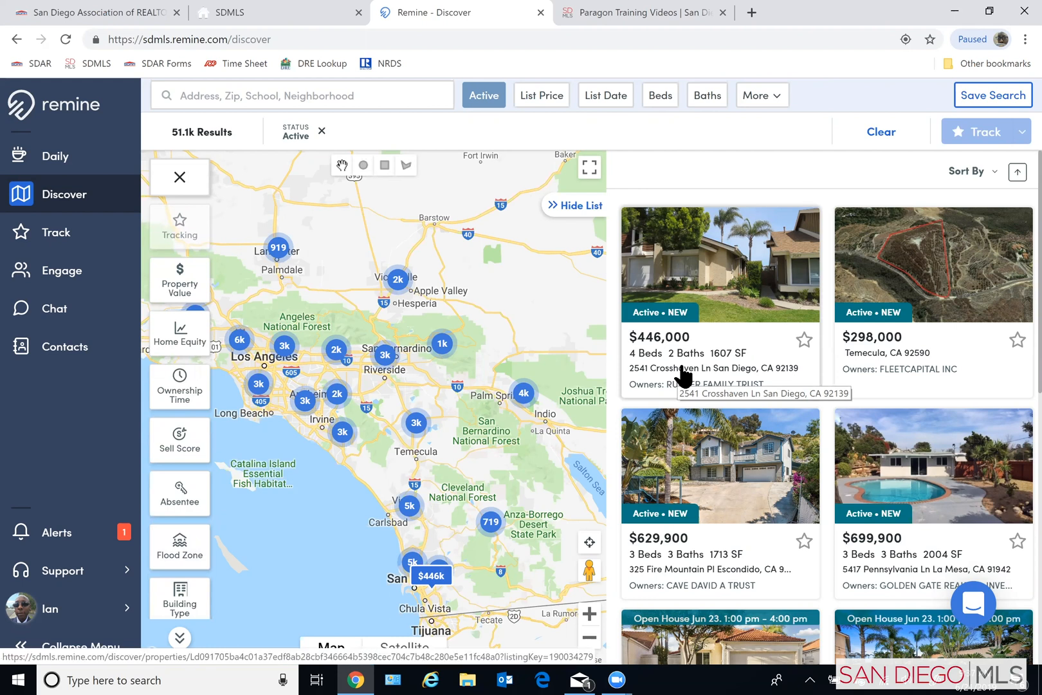
- Search Discover for the off-market Oceanside property by its street address and select the first matching address suggestion
left_click(252, 89)
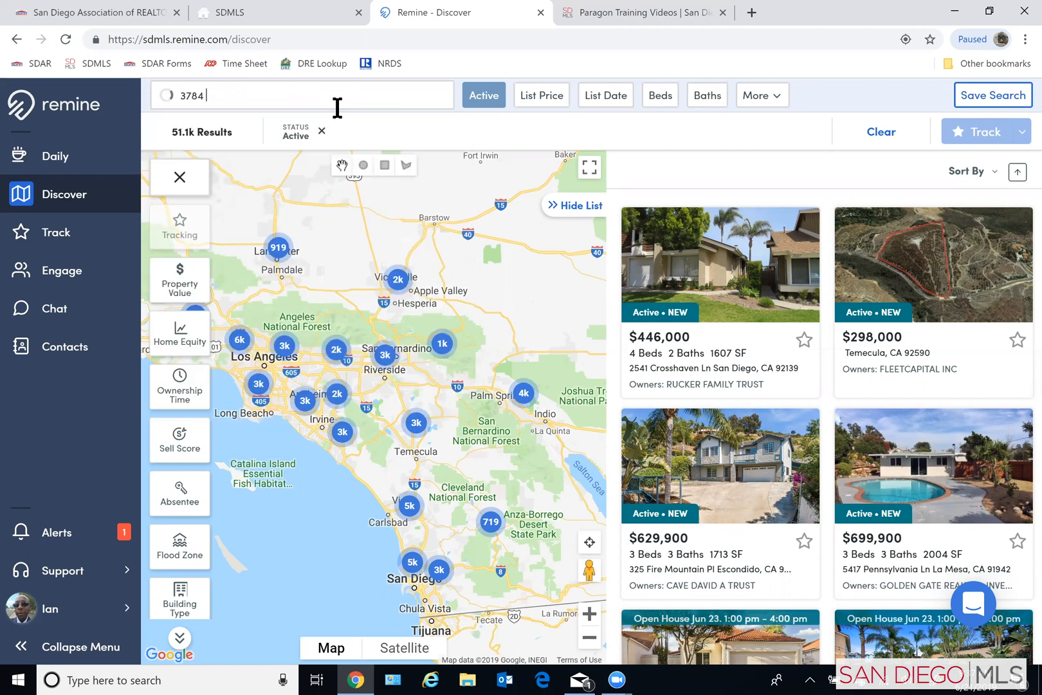
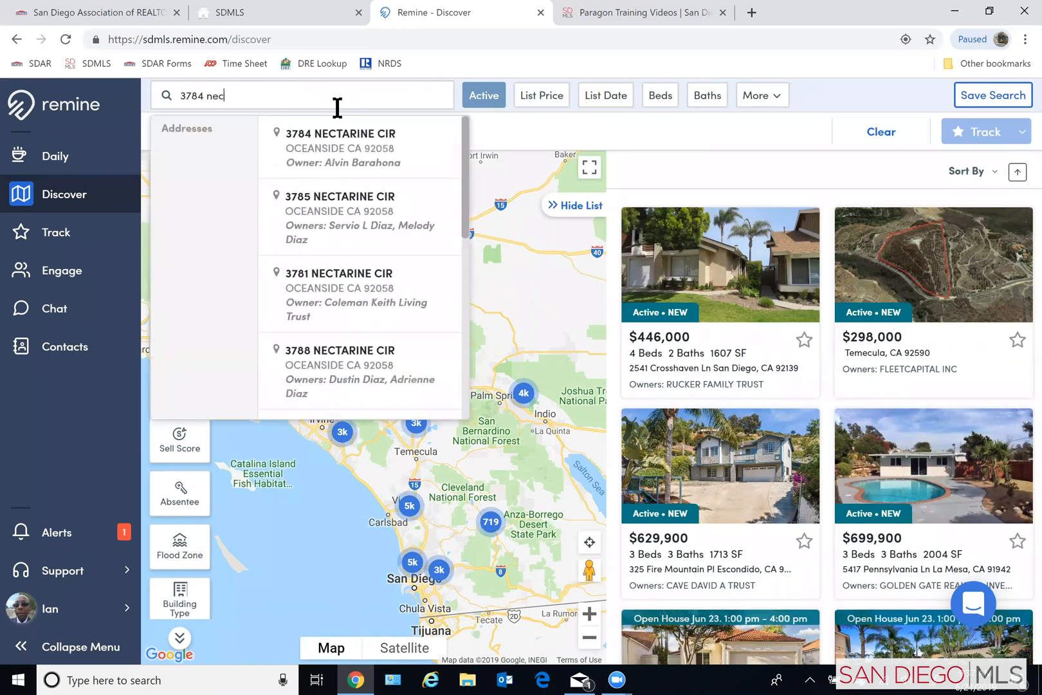
left_click(347, 164)
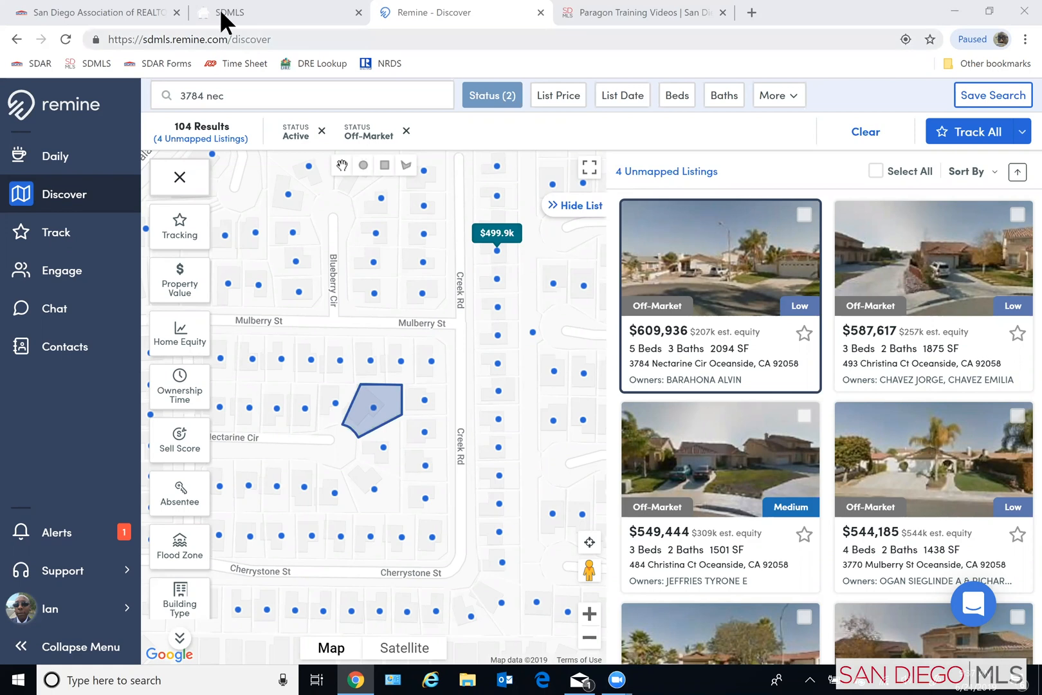
- Revisit the SDMLS dashboard and Remine's Daily page, and return to the Discover results
left_click(257, 13)
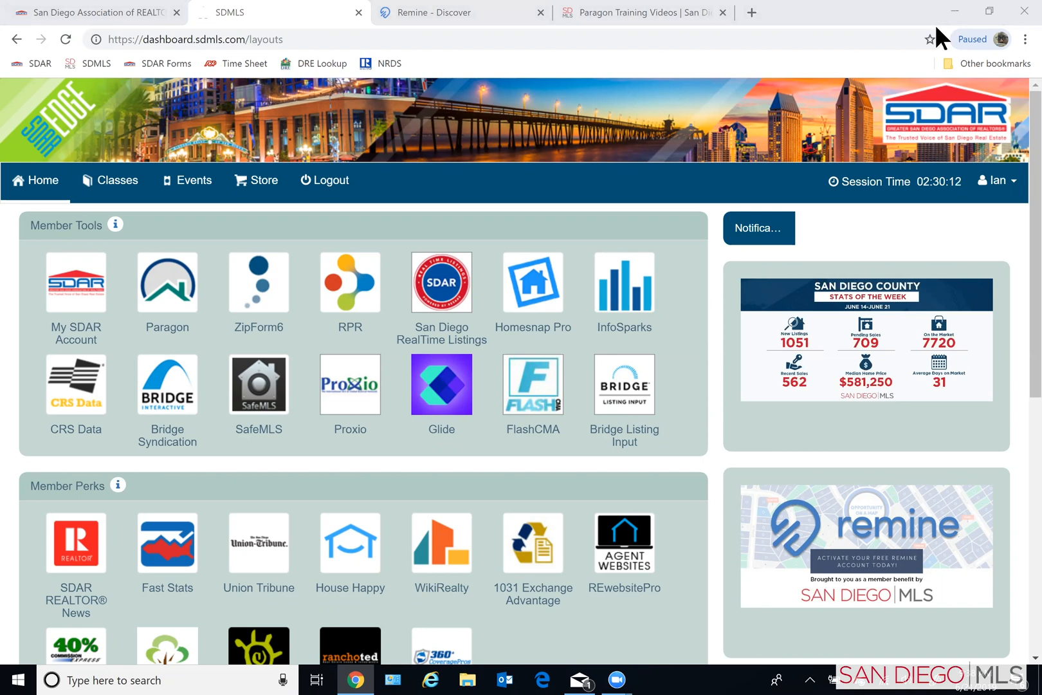
left_click(486, 21)
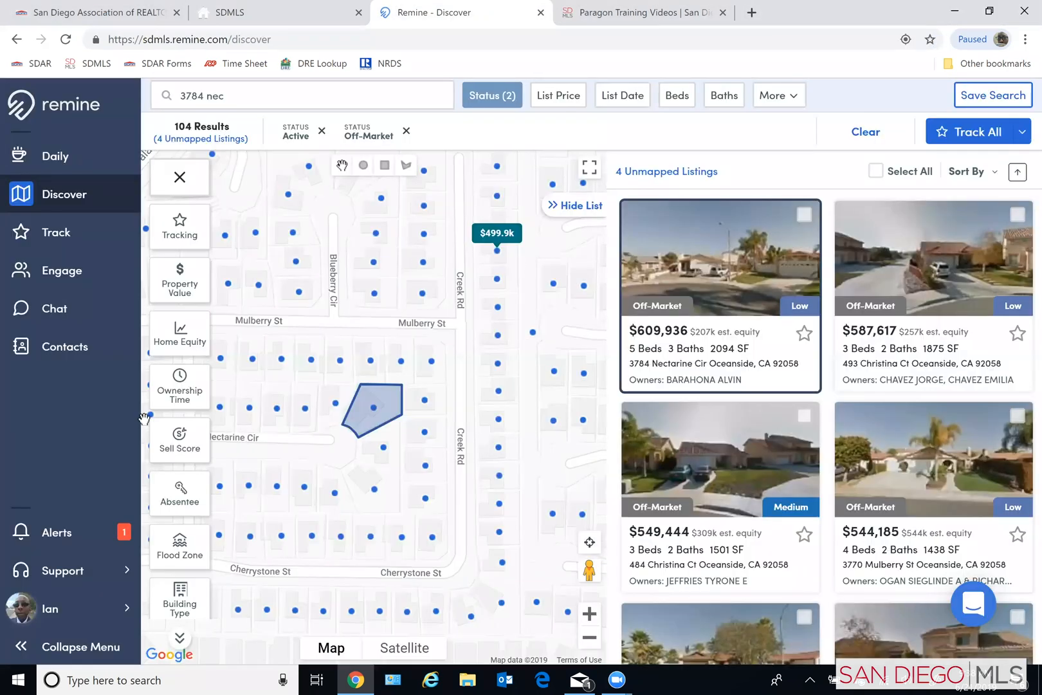
left_click(51, 161)
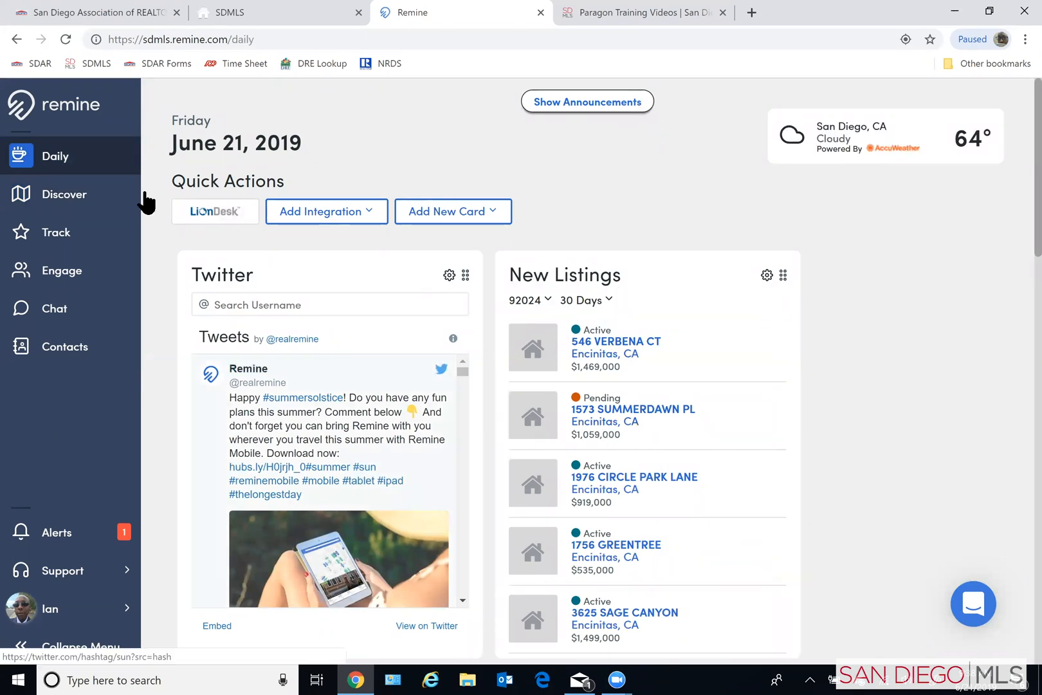
left_click(57, 203)
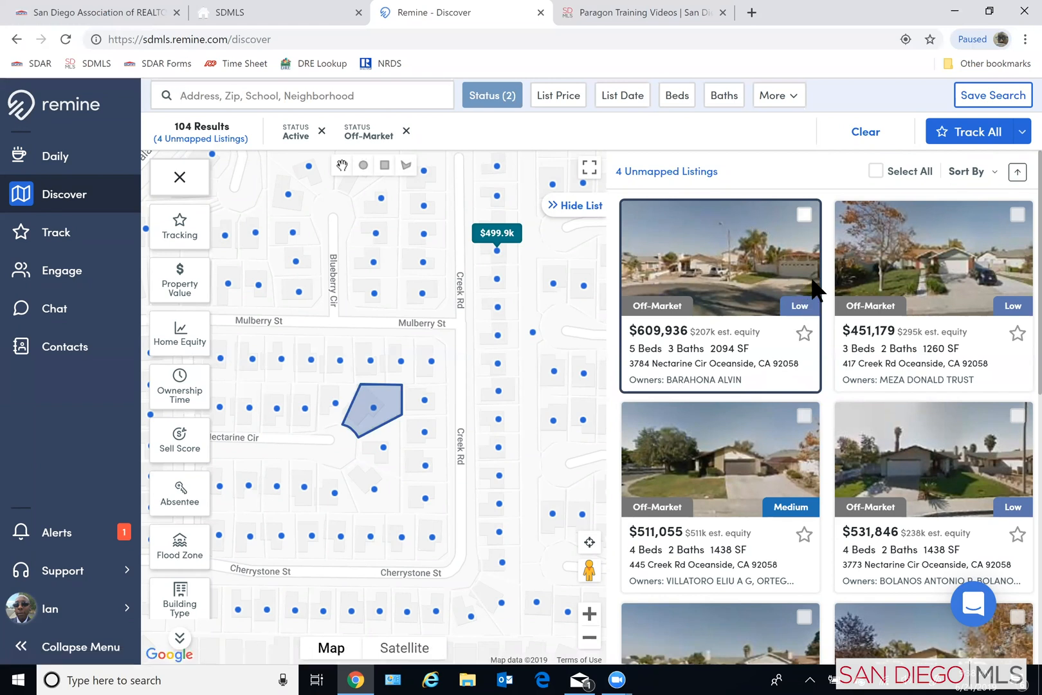
- Open the highlighted property's detail page and review its public record, from taxes and key stats to flood zone and structure
left_click(723, 345)
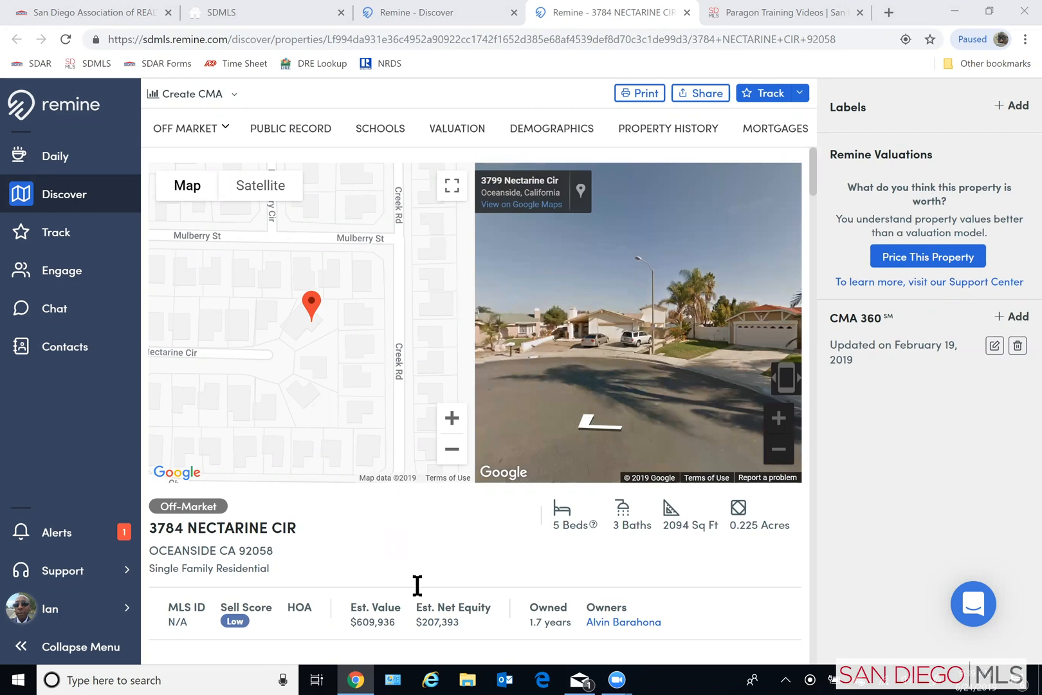
scroll(419, 580, "down", 5)
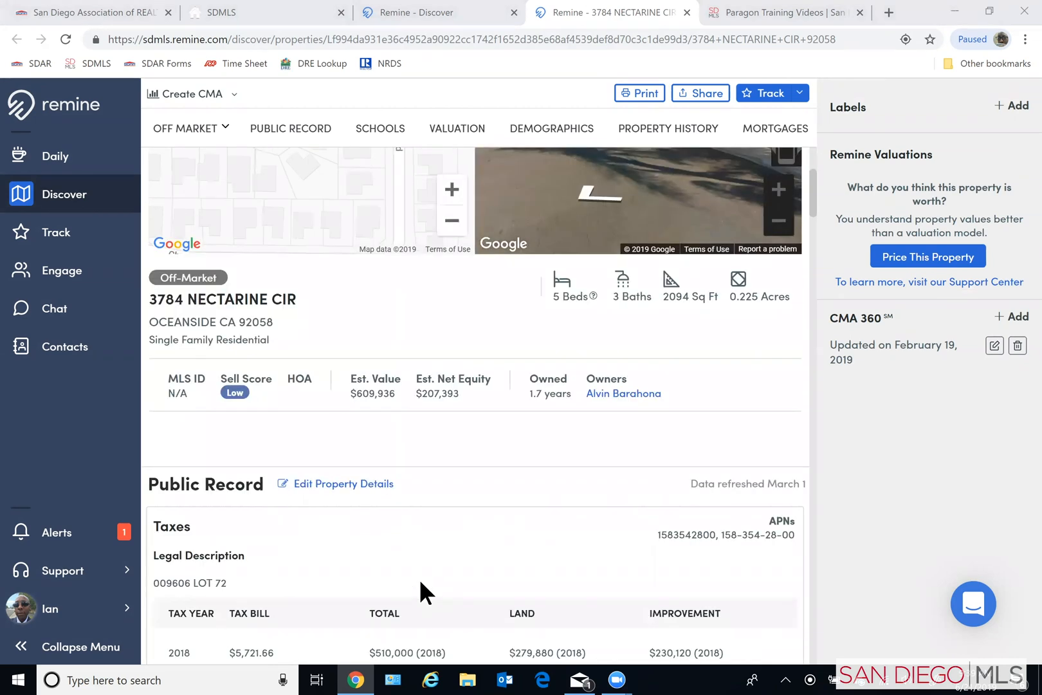
scroll(419, 579, "down", 4)
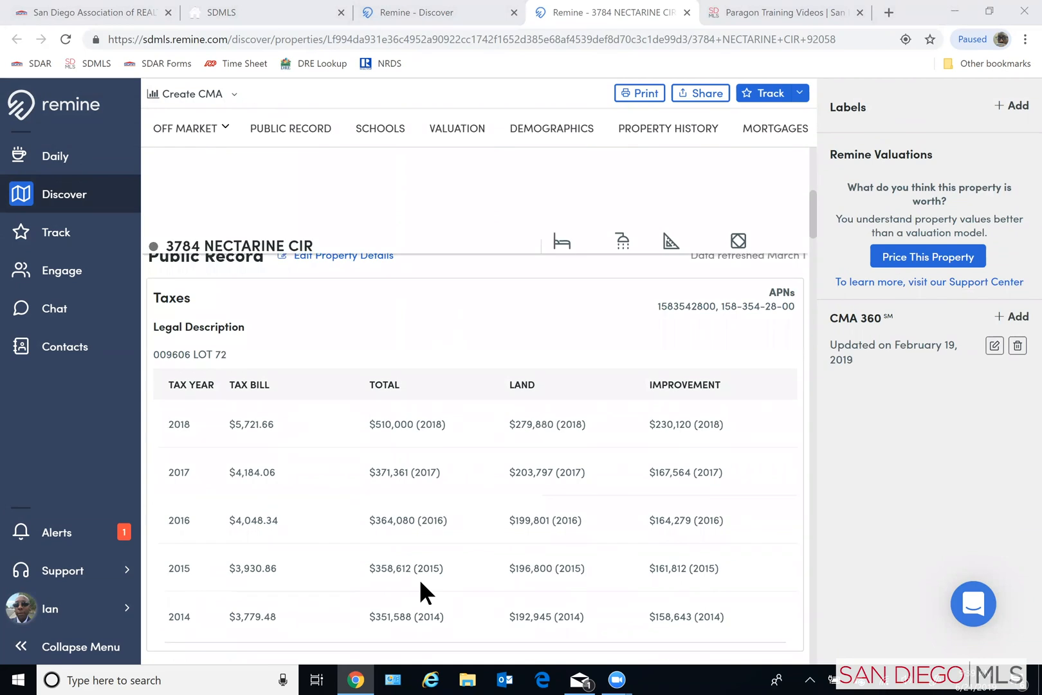
scroll(427, 577, "down", 3)
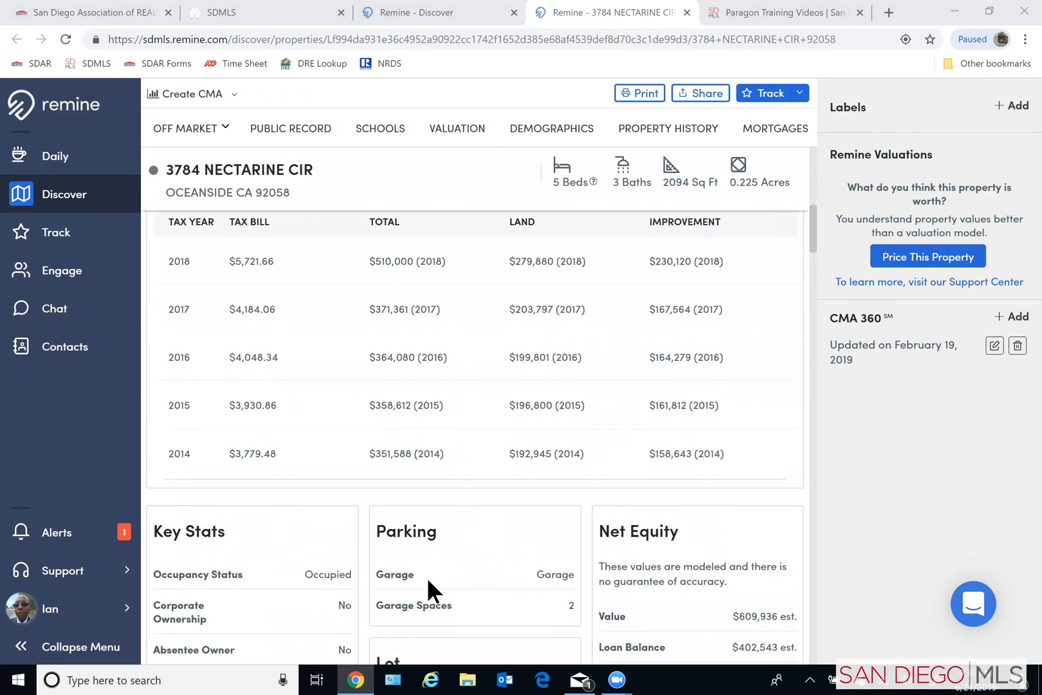
scroll(428, 581, "down", 4)
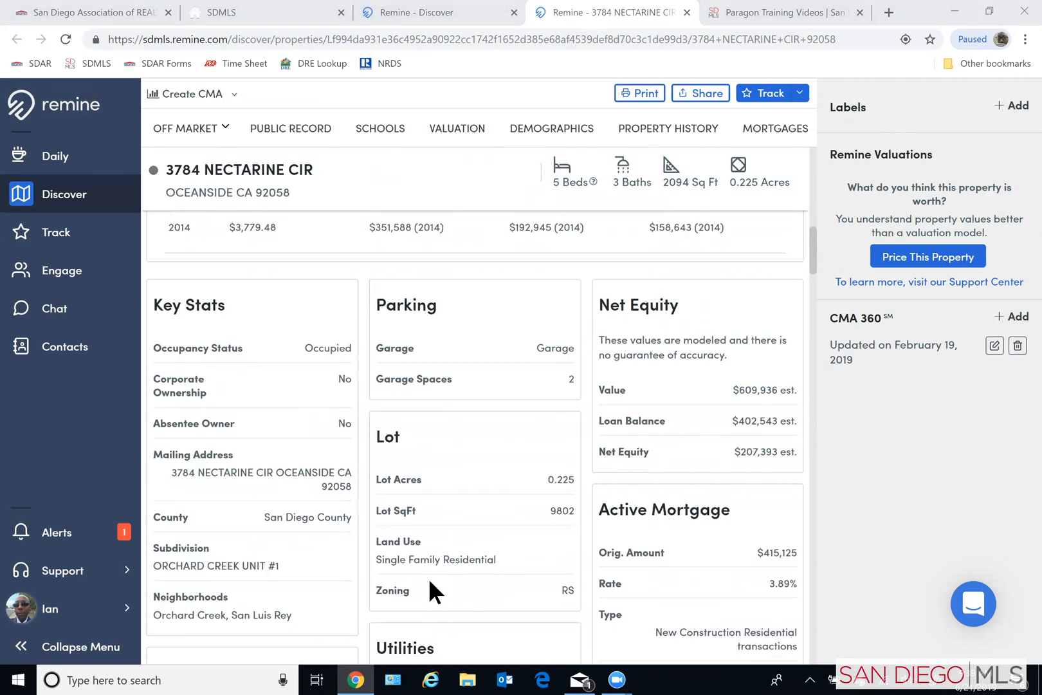
scroll(430, 588, "down", 3)
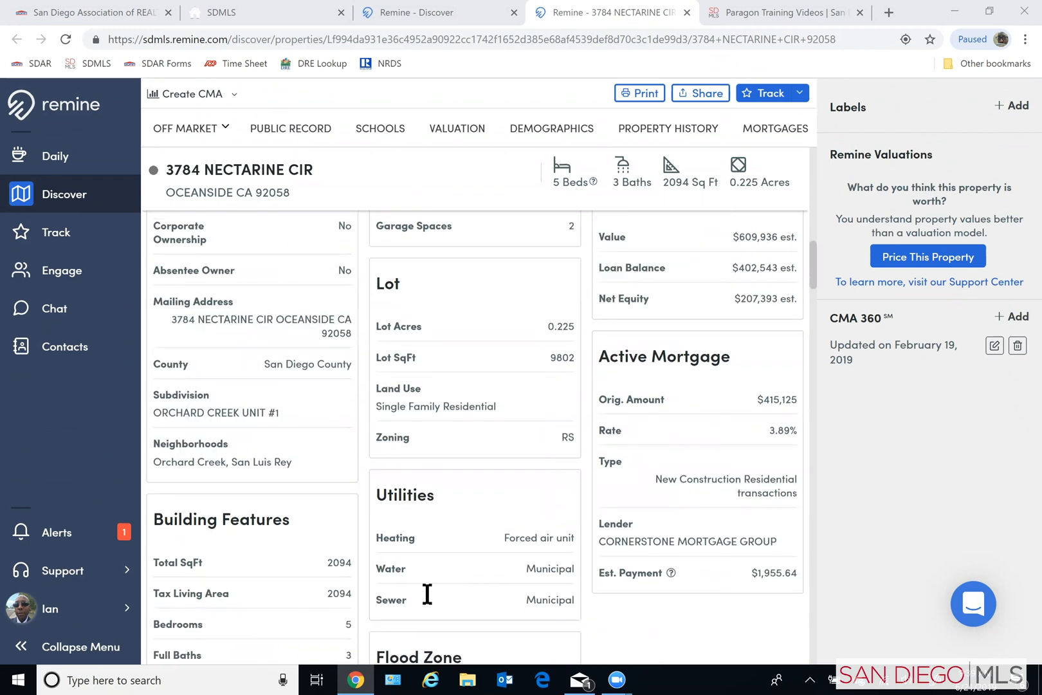
scroll(425, 590, "down", 4)
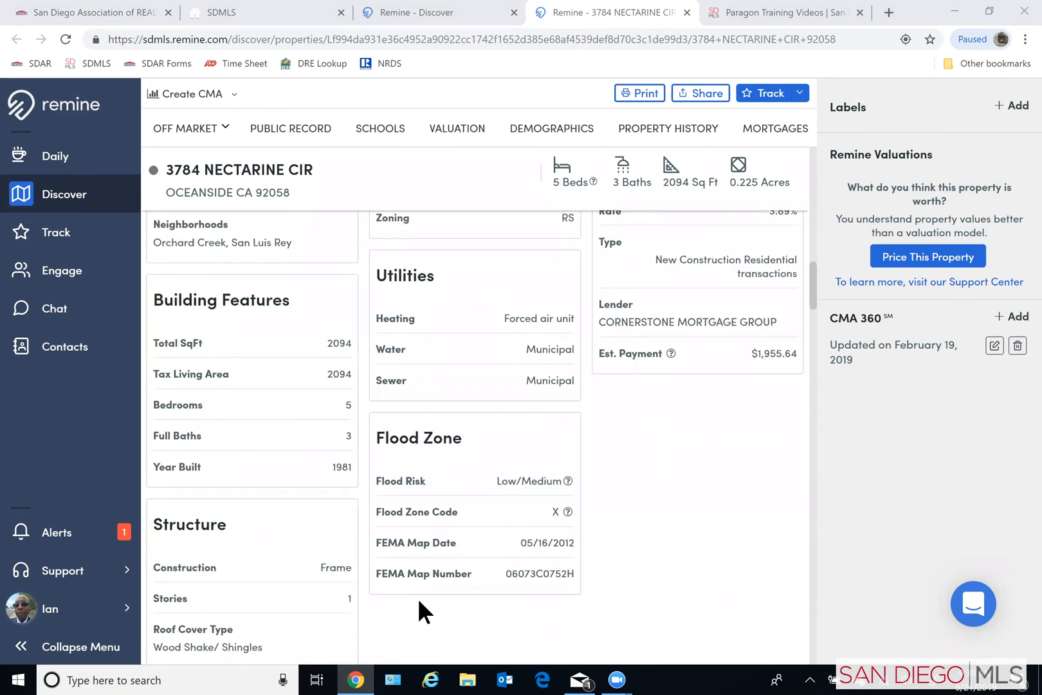
scroll(419, 602, "down", 2)
scroll(415, 598, "down", 4)
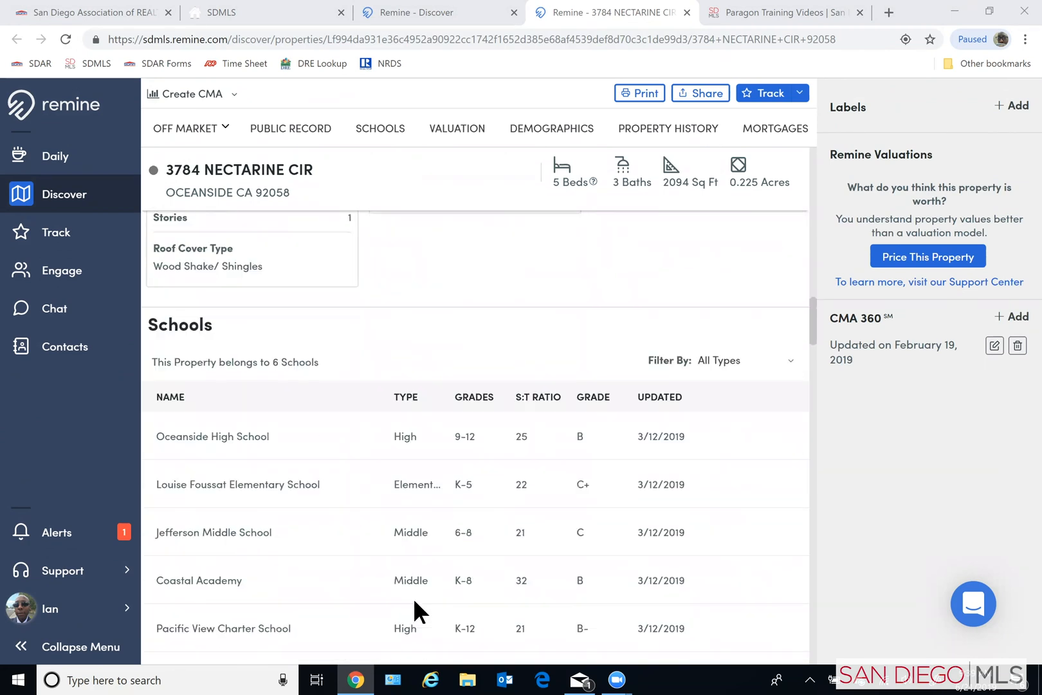
scroll(413, 598, "up", 4)
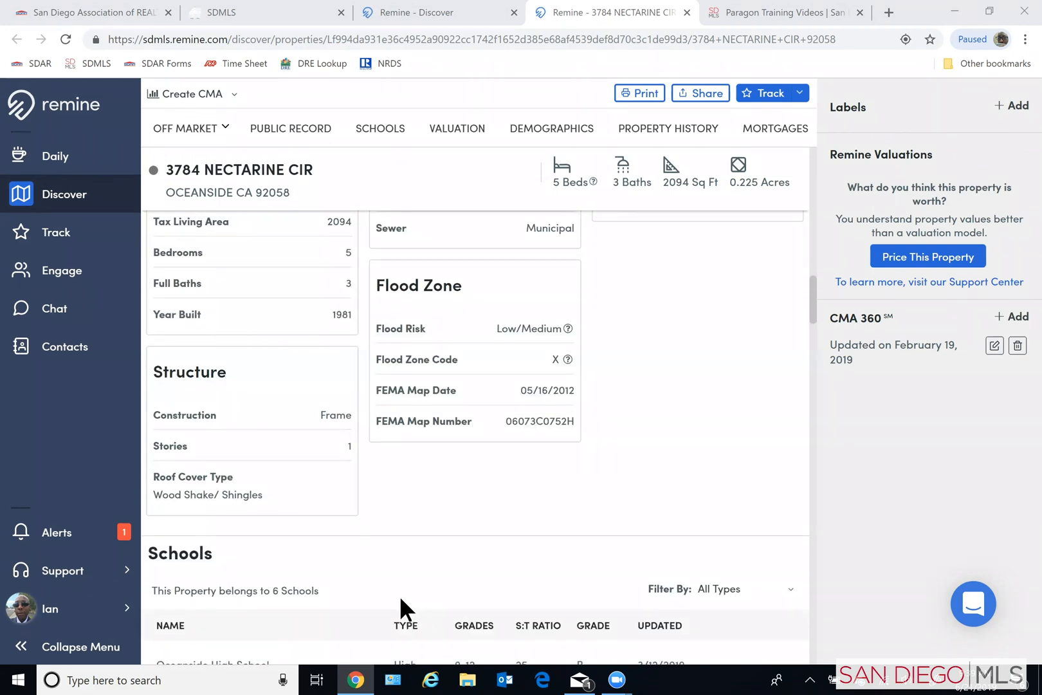
- Examine the property's schools, valuation estimates, demographics, property history and mortgages
scroll(400, 596, "down", 5)
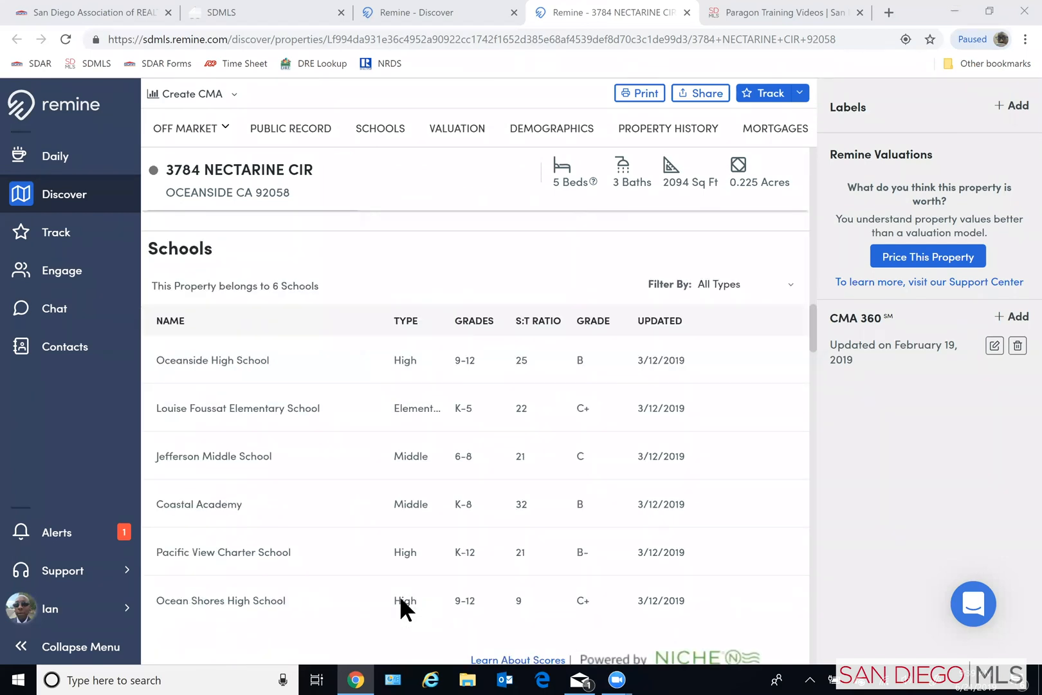
scroll(405, 603, "down", 1)
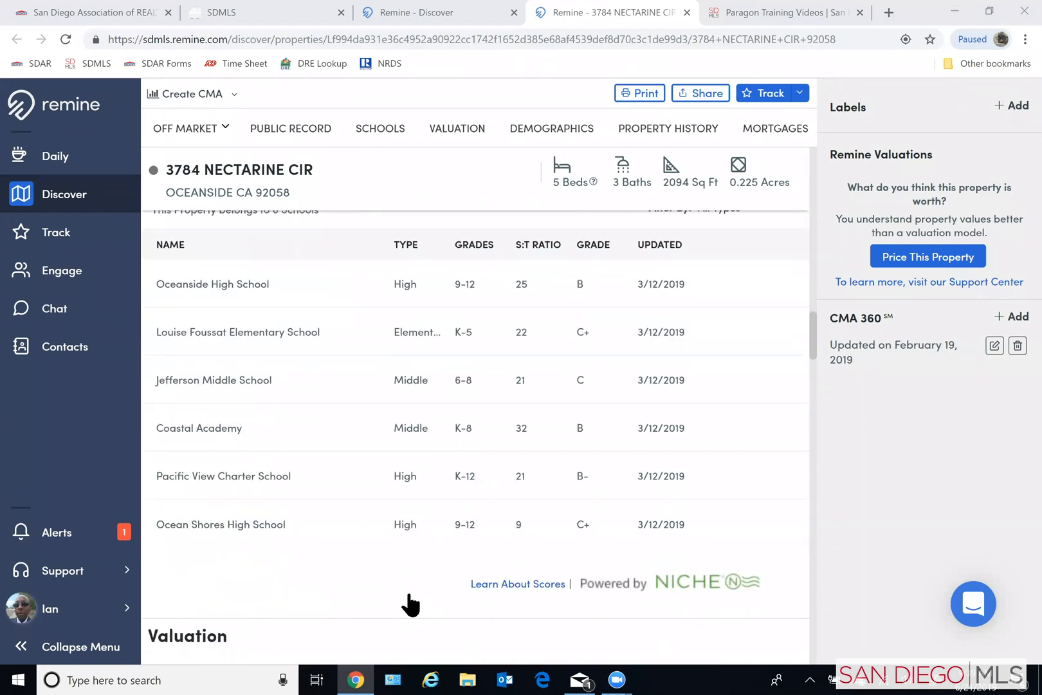
scroll(405, 590, "down", 2)
scroll(393, 595, "down", 1)
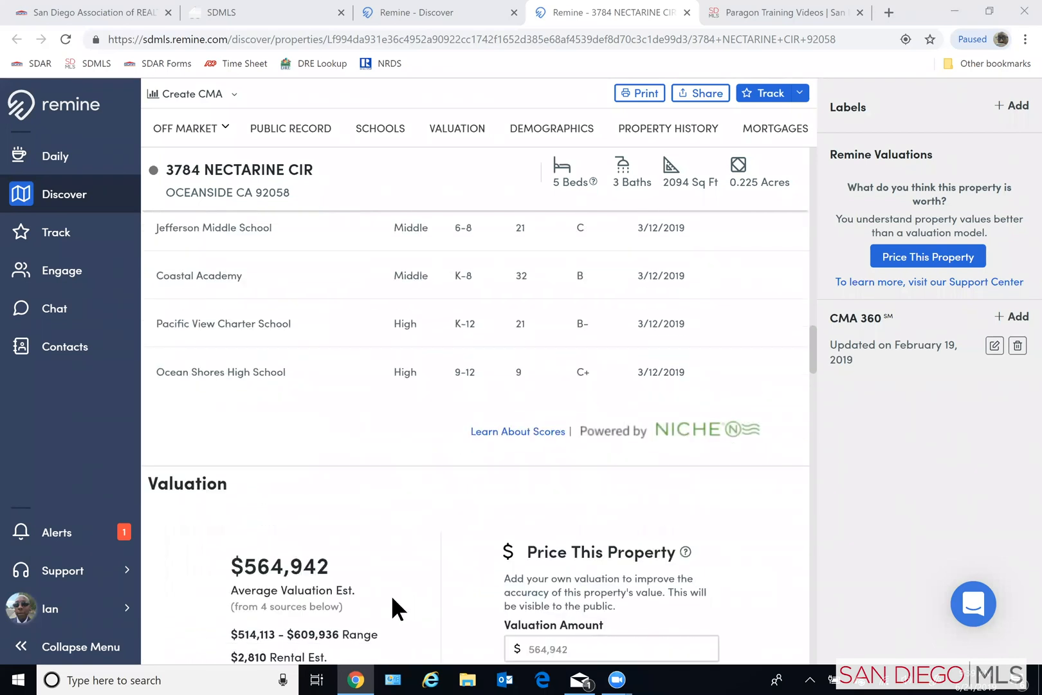
scroll(393, 599, "down", 3)
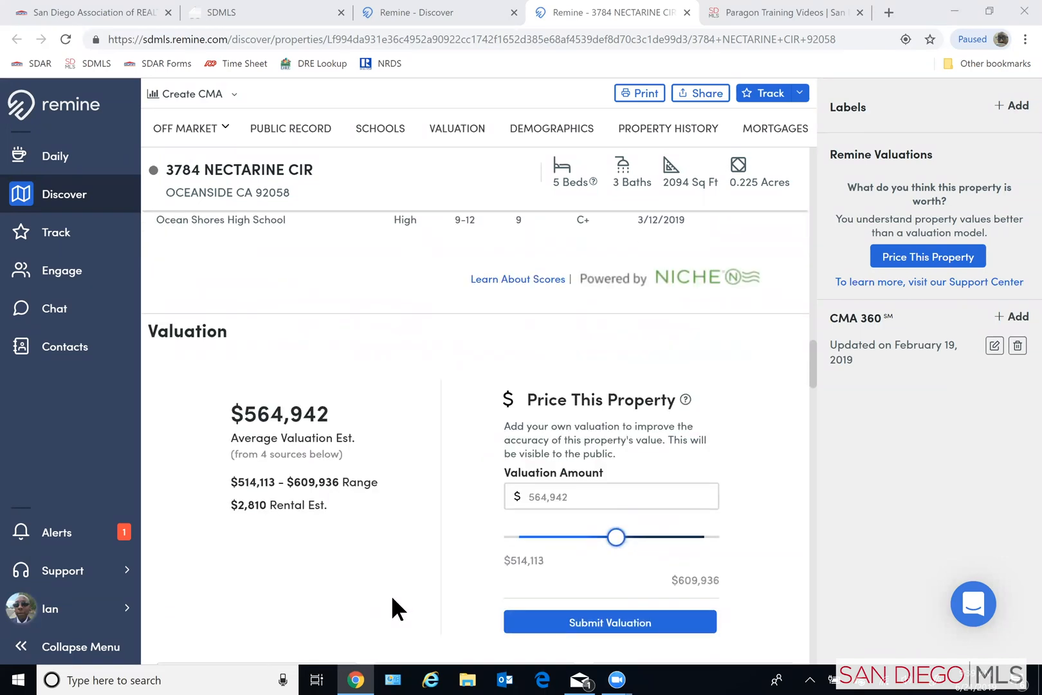
scroll(391, 594, "down", 4)
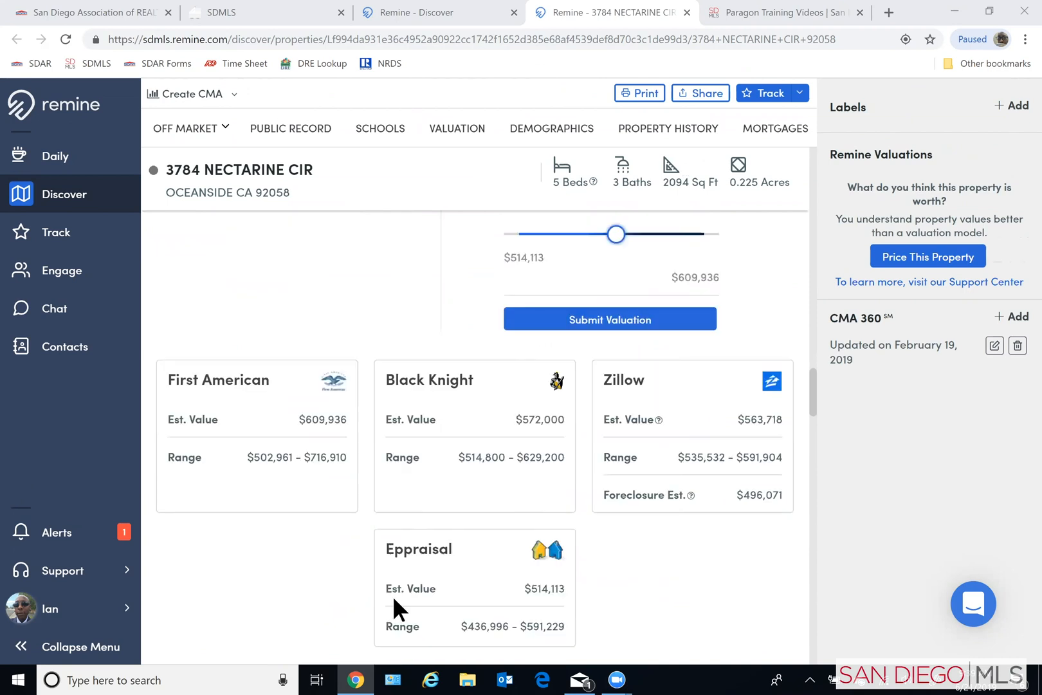
scroll(393, 599, "down", 6)
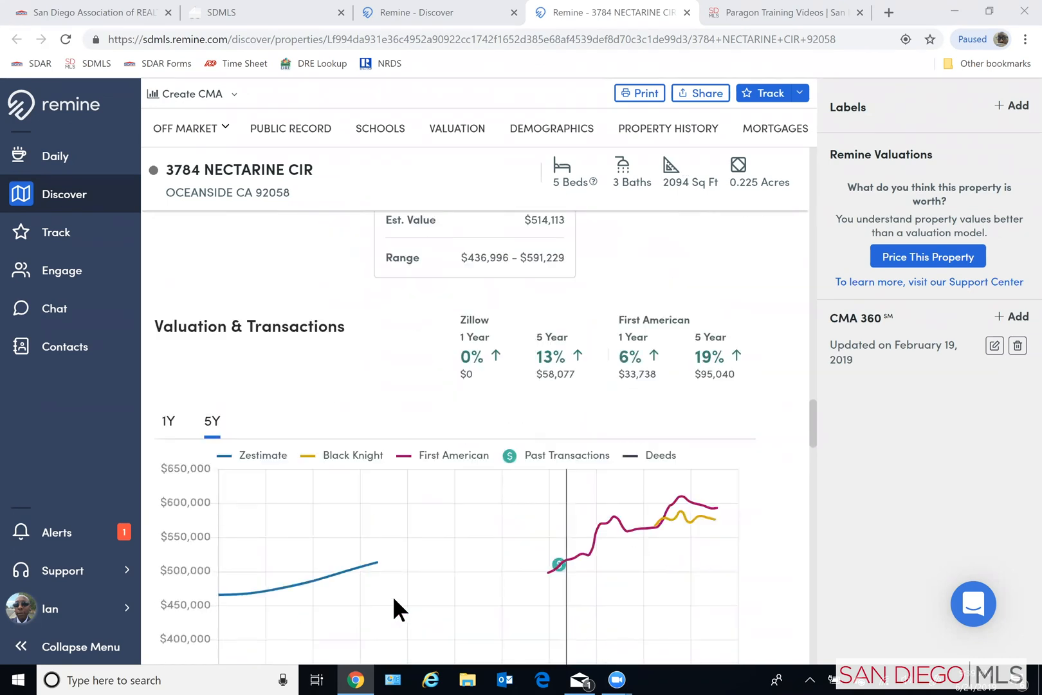
scroll(393, 599, "down", 6)
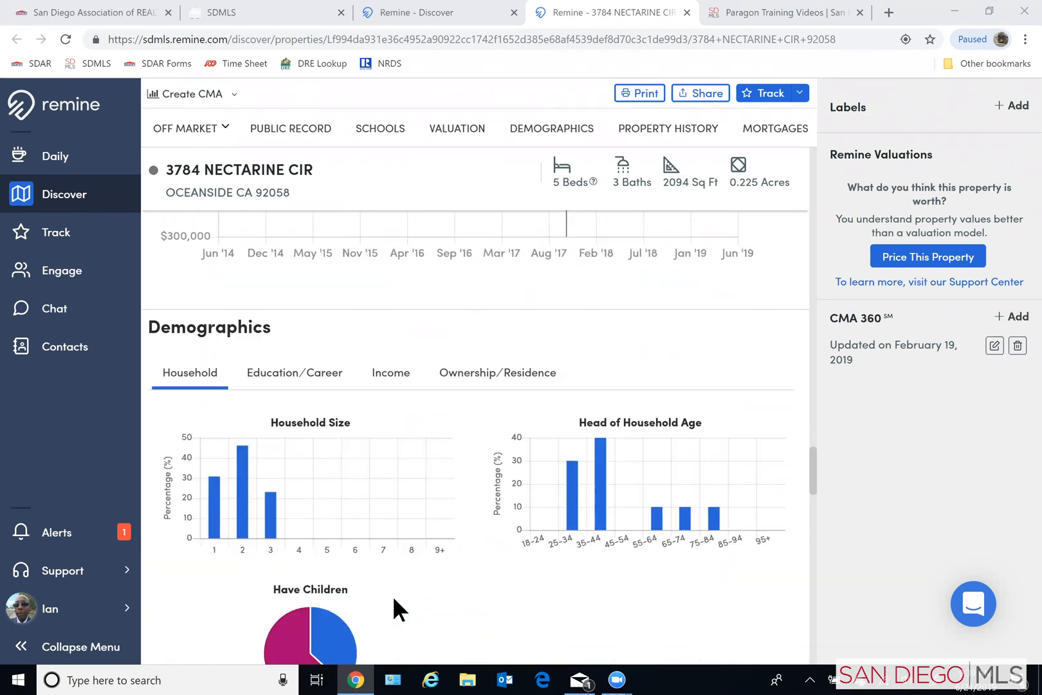
scroll(394, 597, "down", 7)
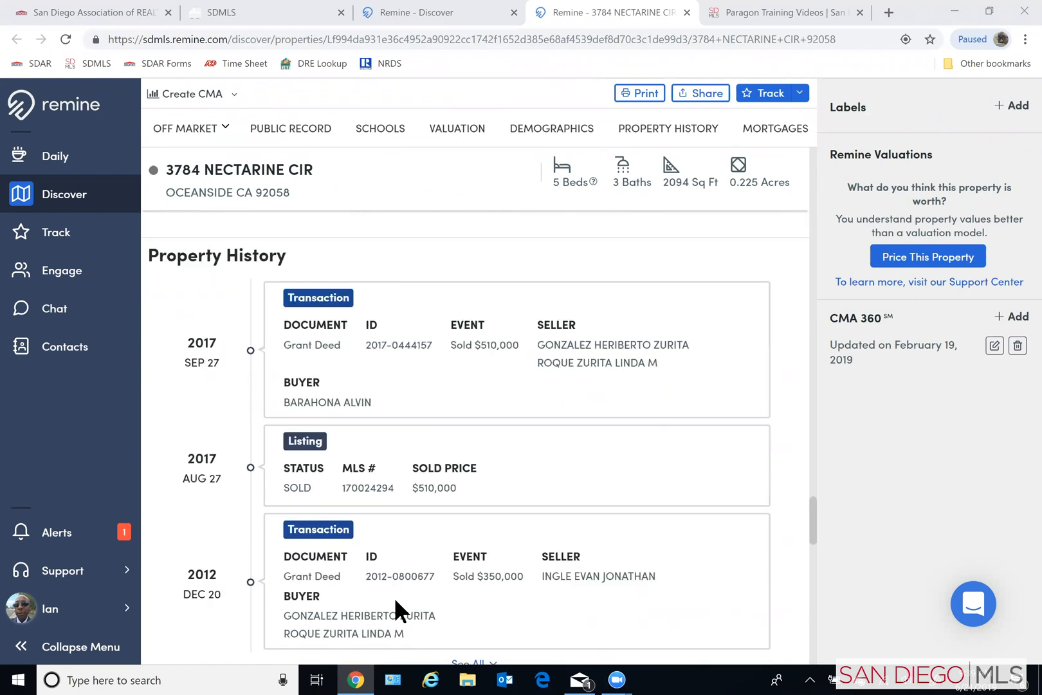
scroll(395, 597, "down", 6)
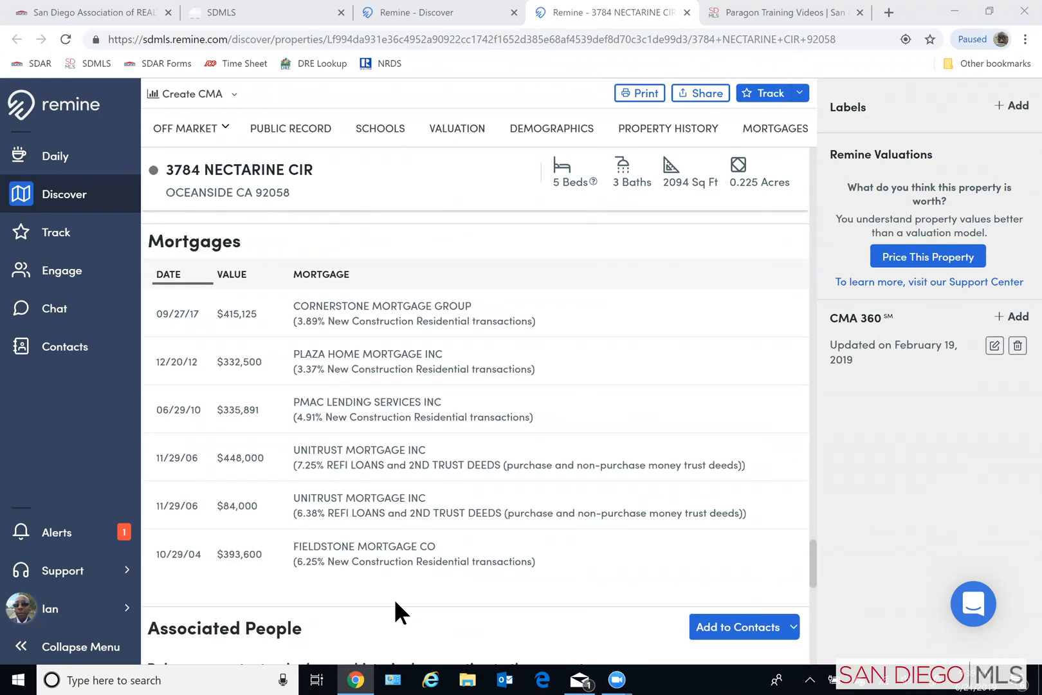
- Review the contact cards of the people associated with the property, including their buy scores and phone details
scroll(395, 601, "down", 6)
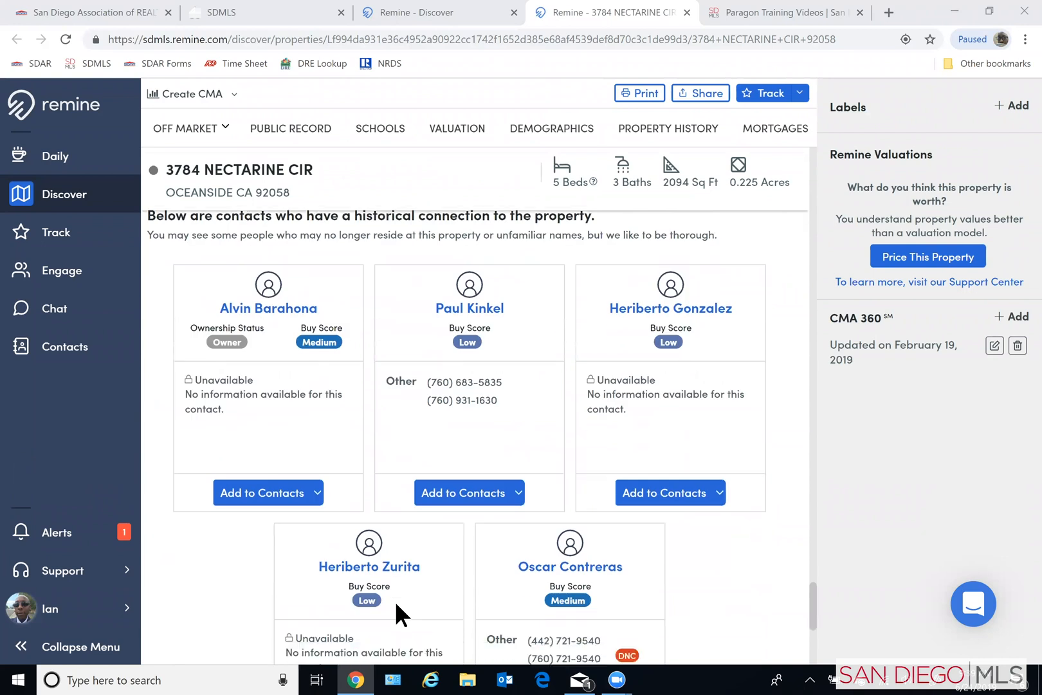
scroll(389, 611, "up", 1)
scroll(489, 524, "down", 2)
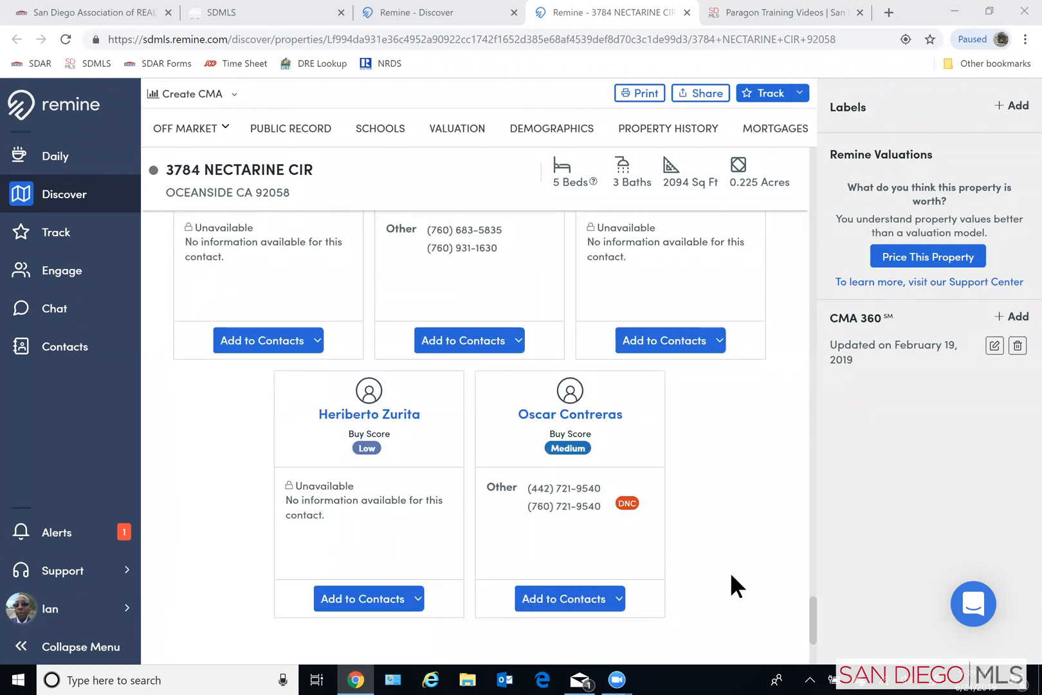
scroll(734, 572, "up", 2)
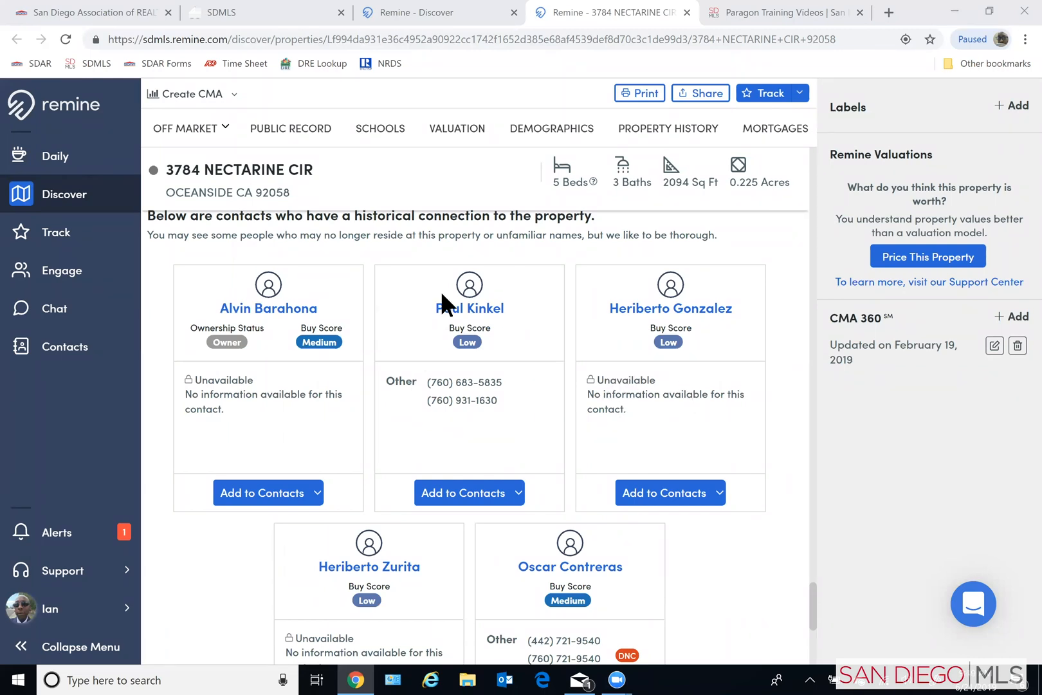
scroll(470, 572, "down", 1)
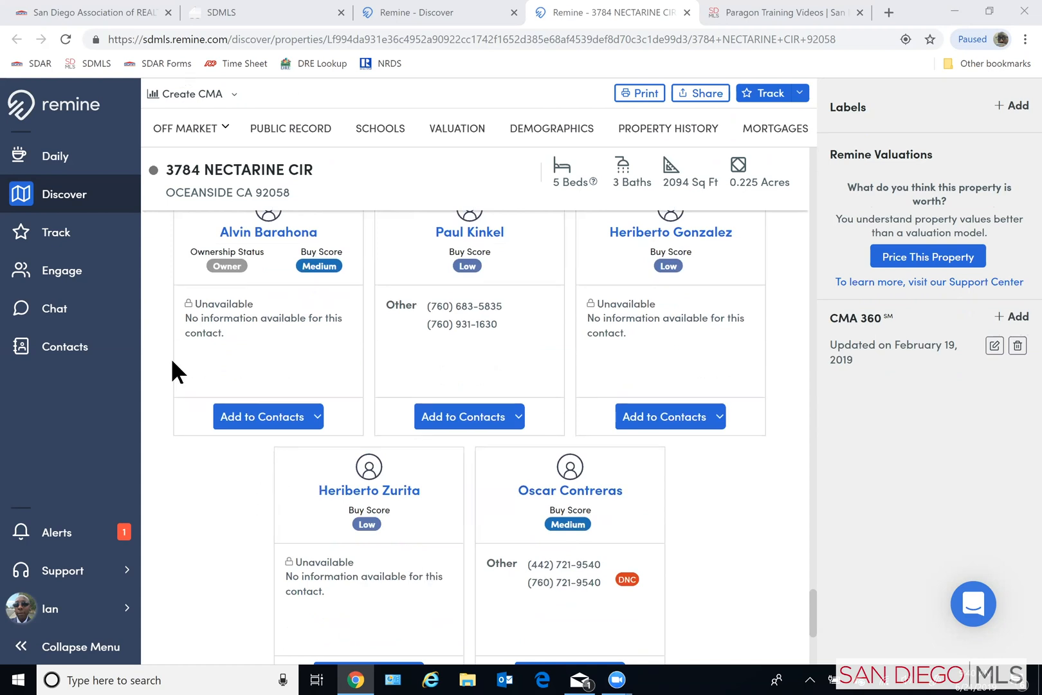
scroll(215, 577, "up", 4)
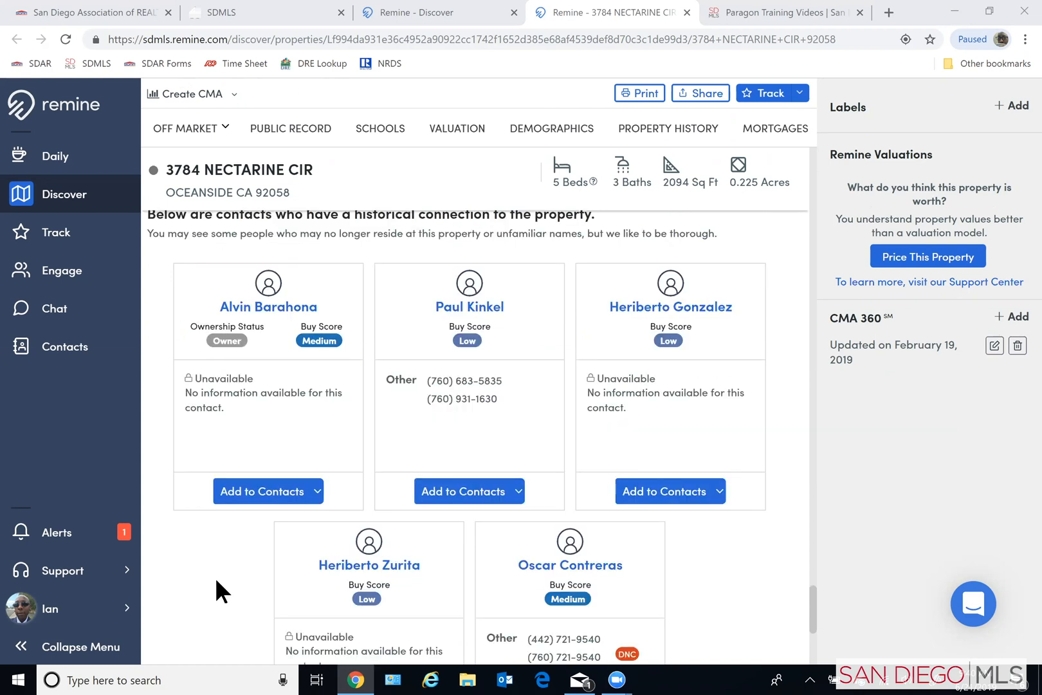
scroll(218, 480, "up", 1)
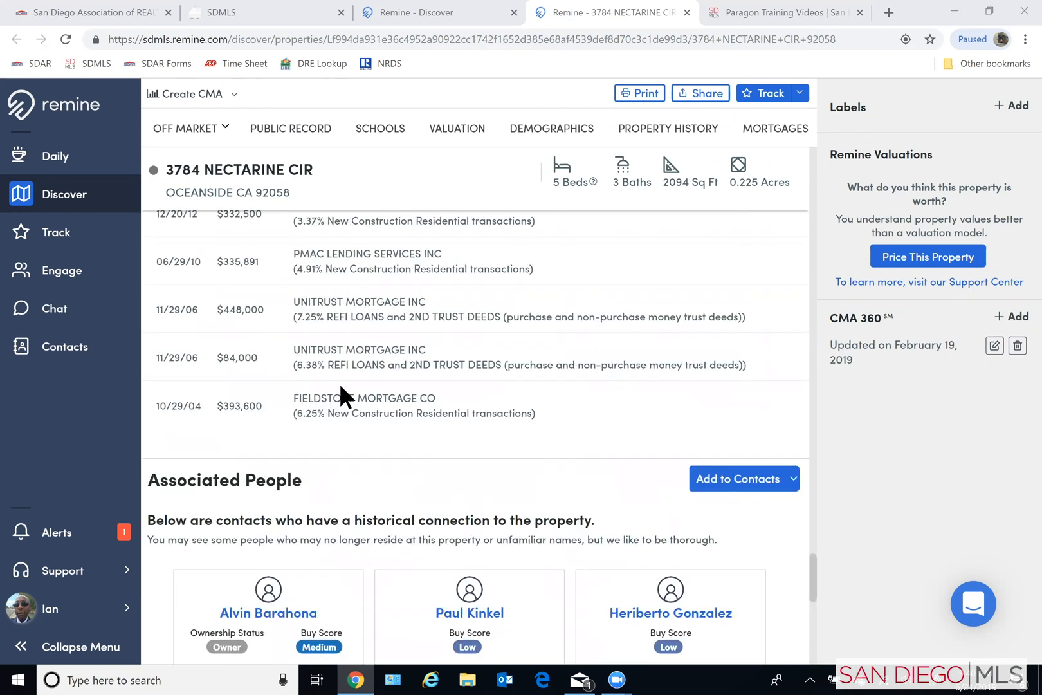
- Return to the property's overview and add a new CMA 360 for it
scroll(355, 382, "up", 5)
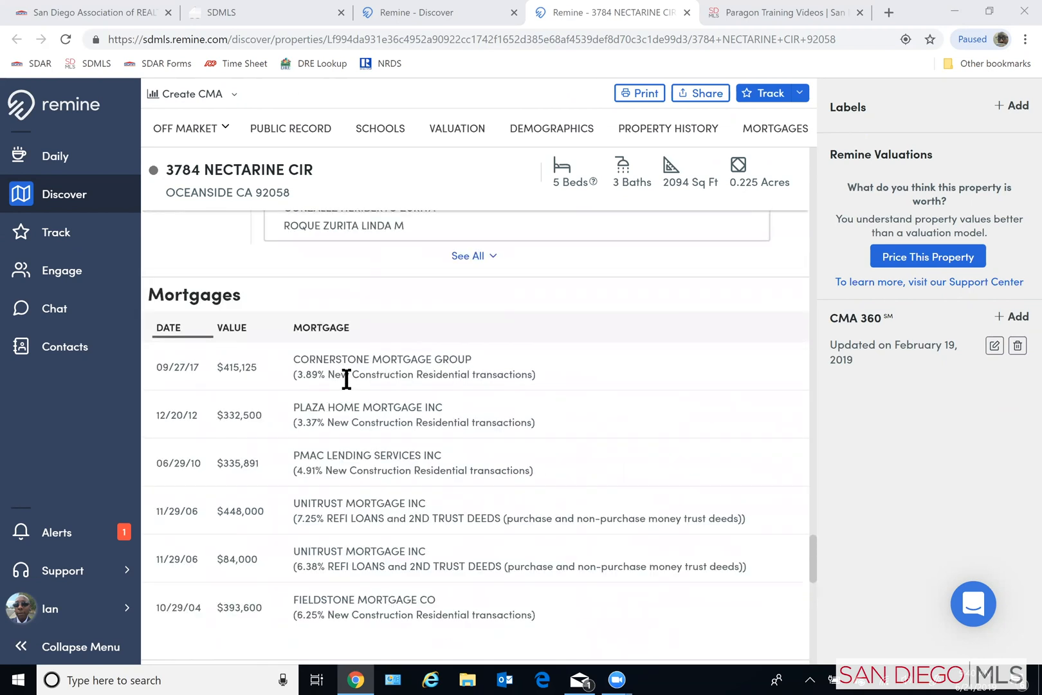
scroll(352, 390, "up", 12)
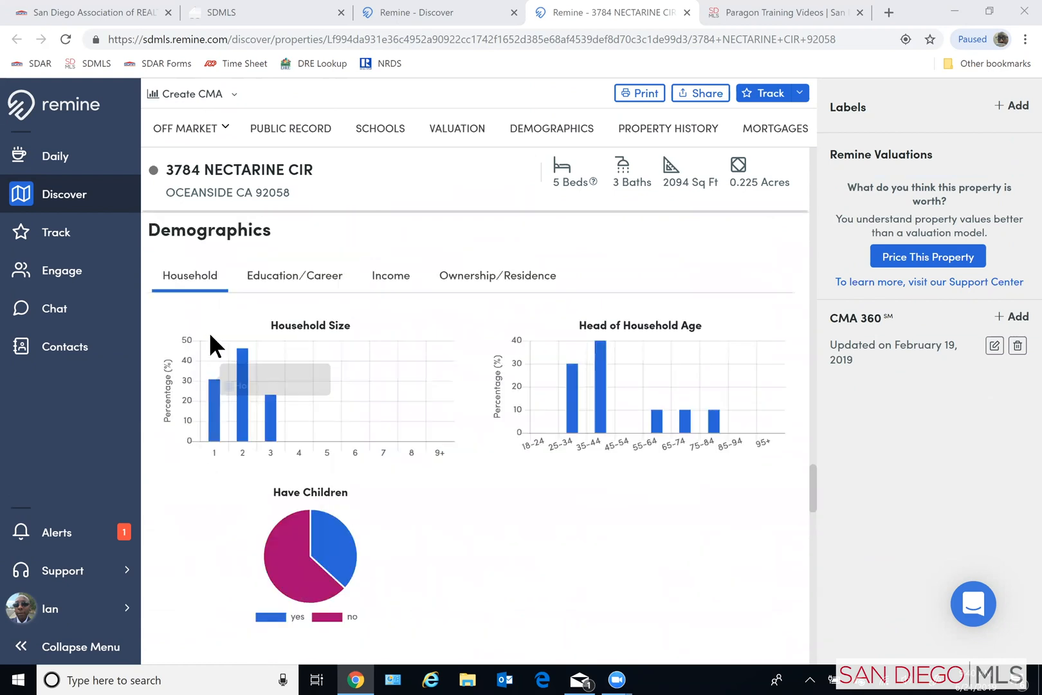
scroll(209, 332, "up", 8)
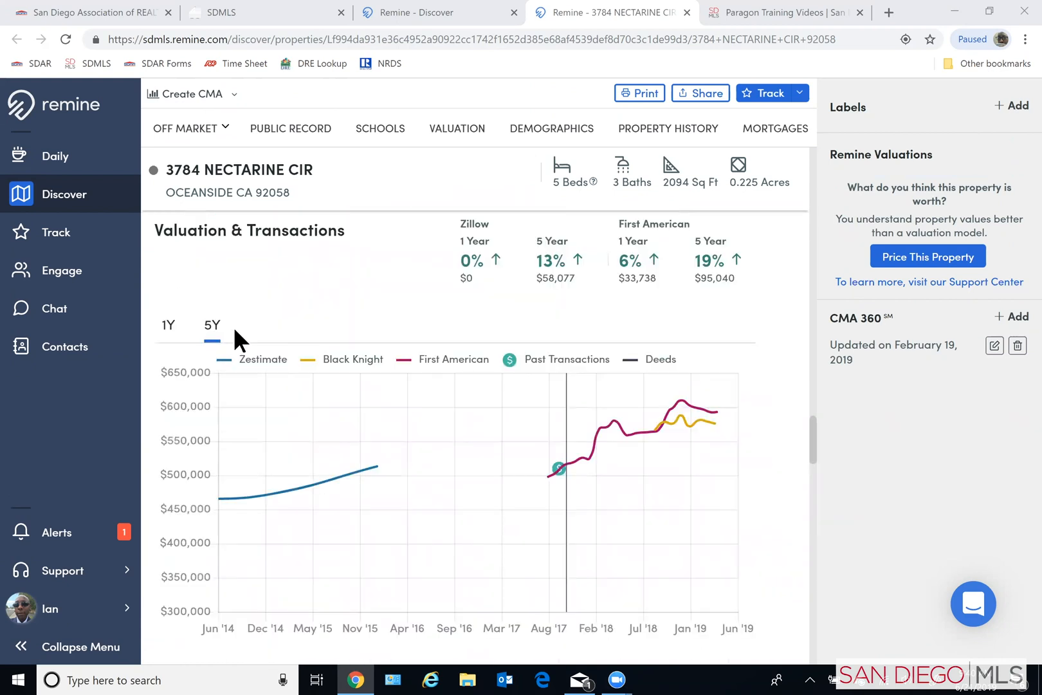
scroll(260, 325, "up", 10)
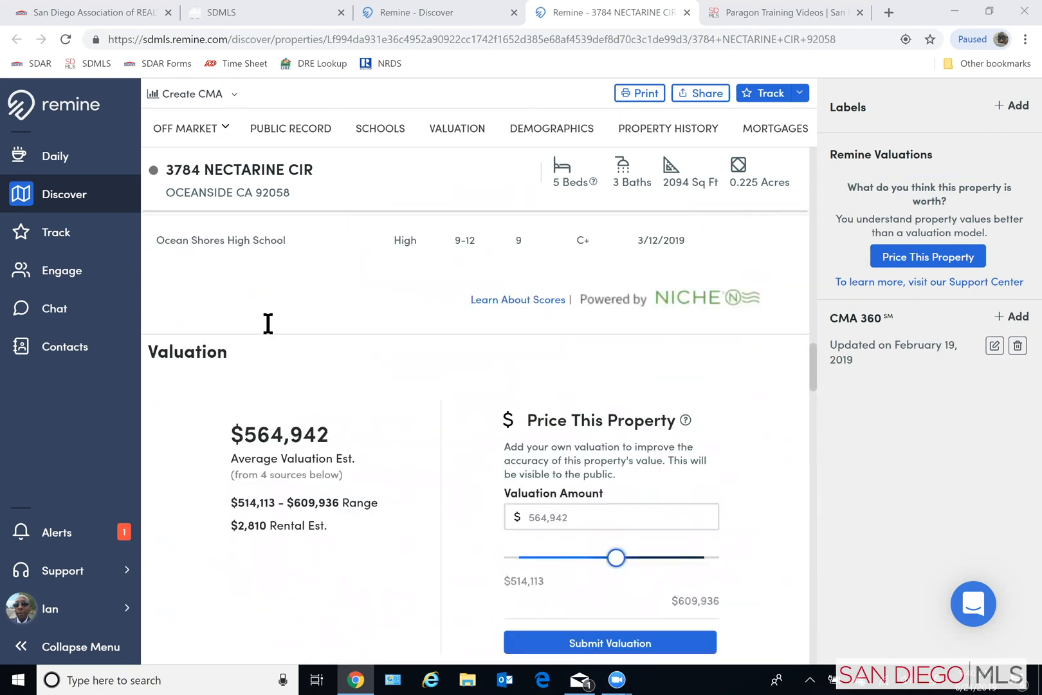
scroll(269, 323, "up", 8)
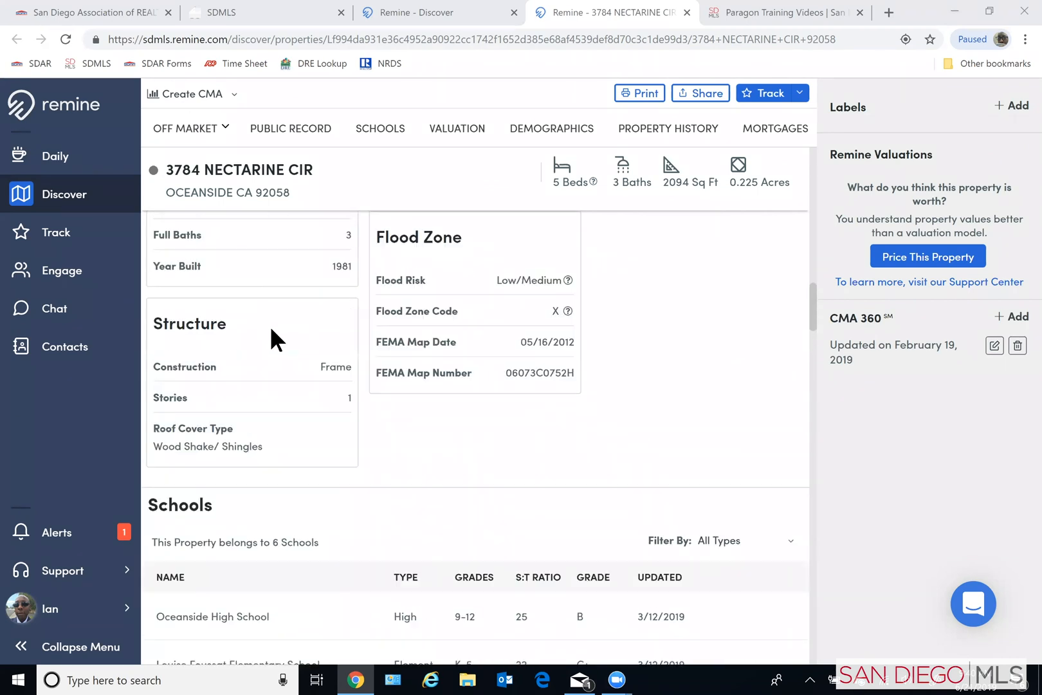
scroll(286, 329, "up", 5)
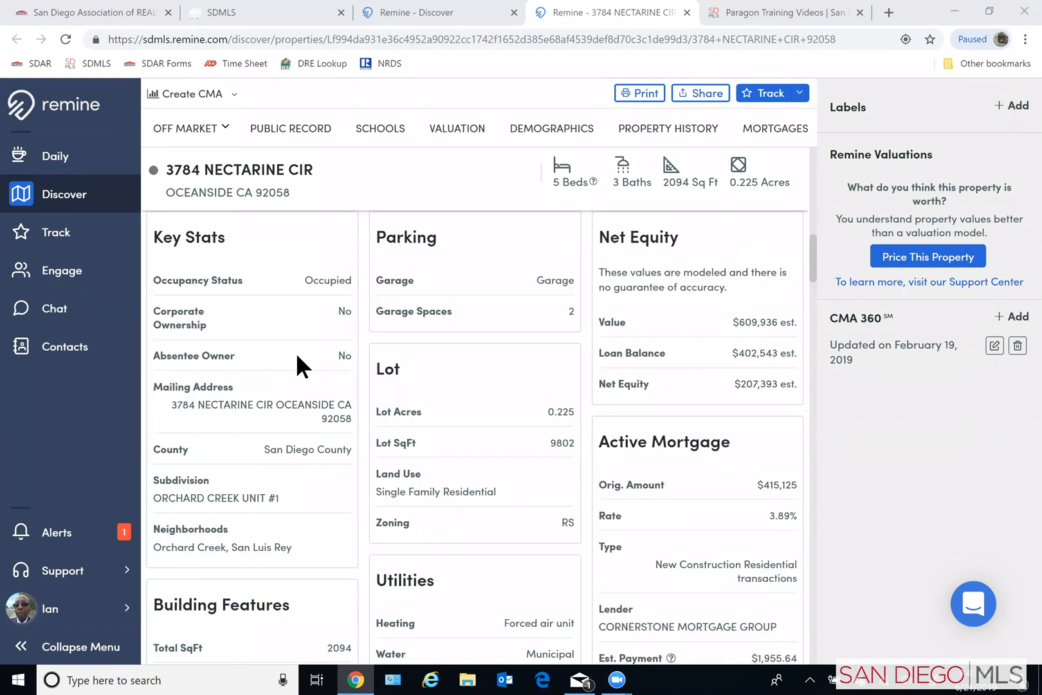
scroll(311, 380, "up", 6)
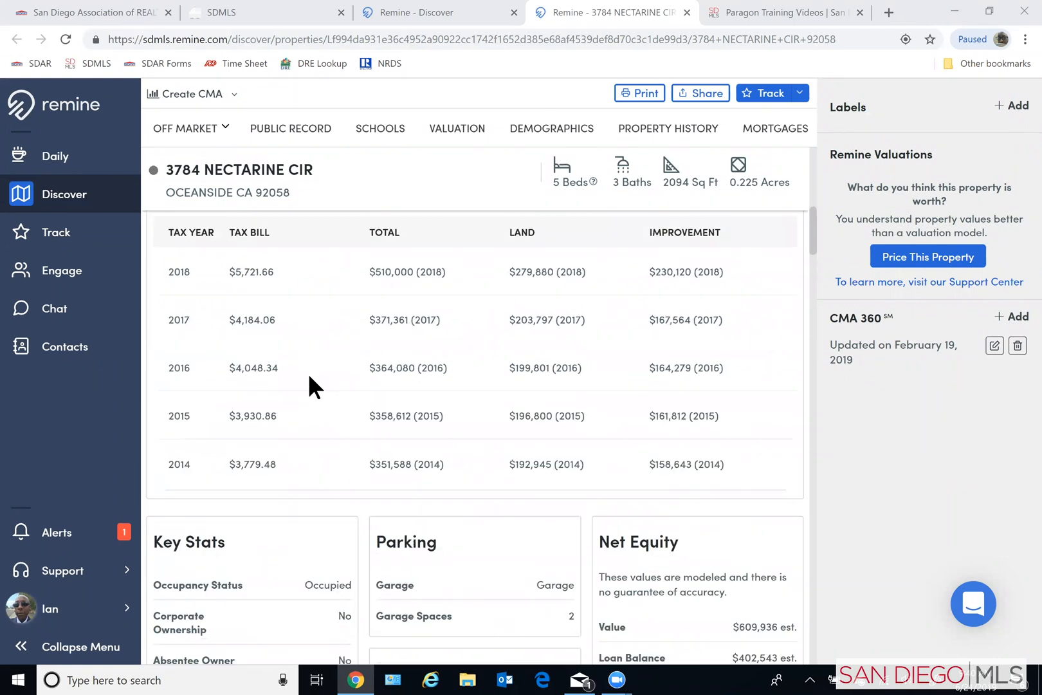
scroll(306, 372, "up", 5)
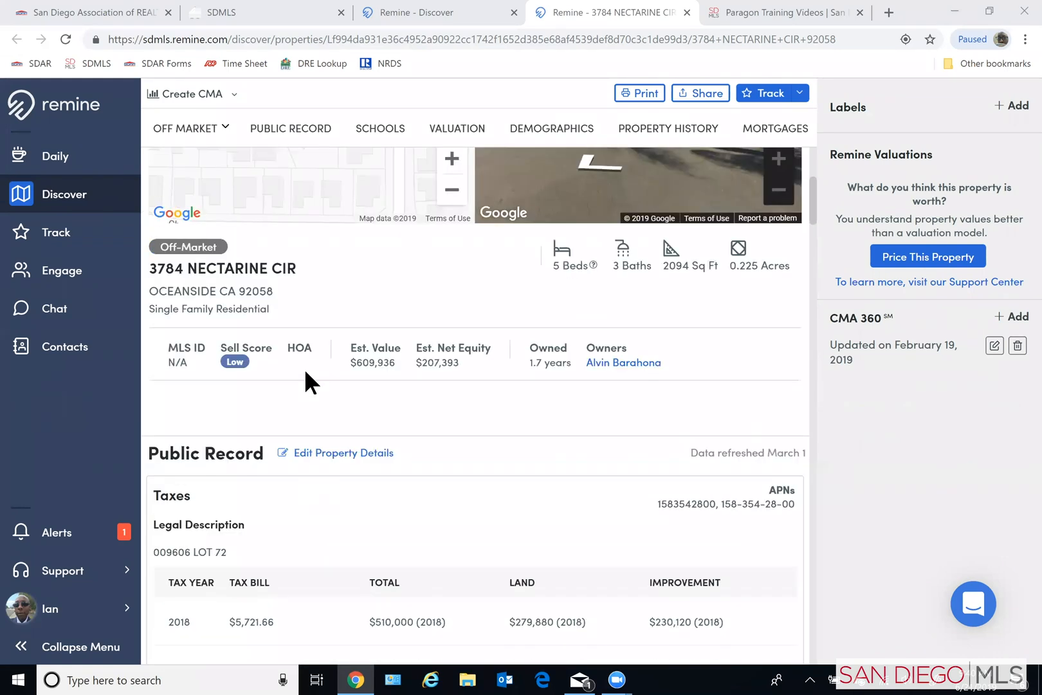
scroll(306, 370, "up", 1)
scroll(305, 370, "up", 2)
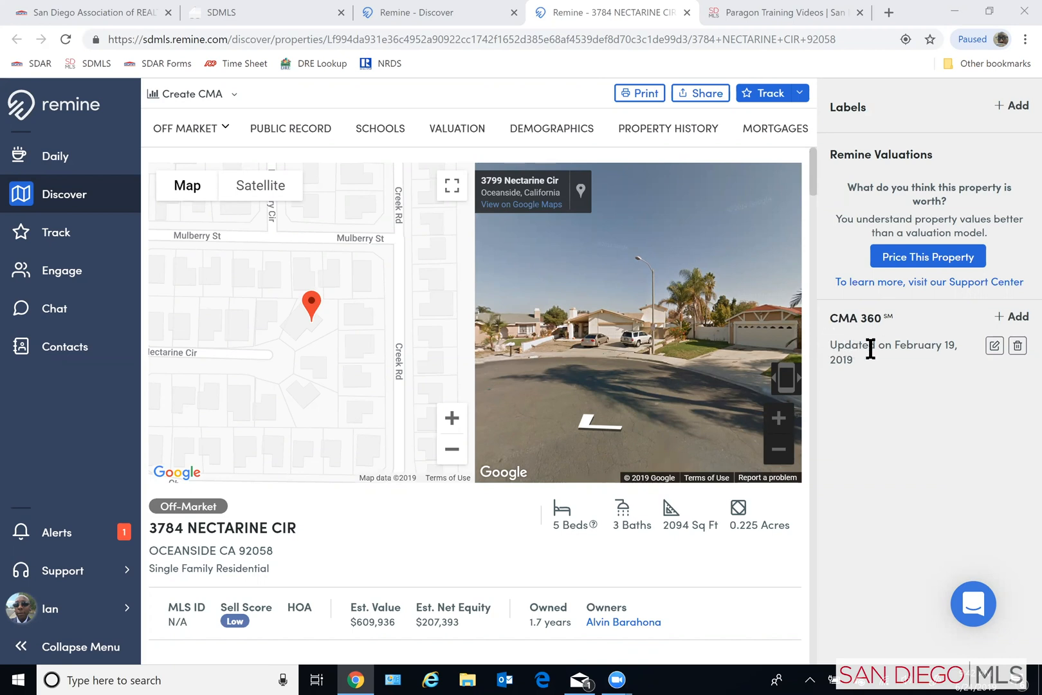
left_click(1020, 318)
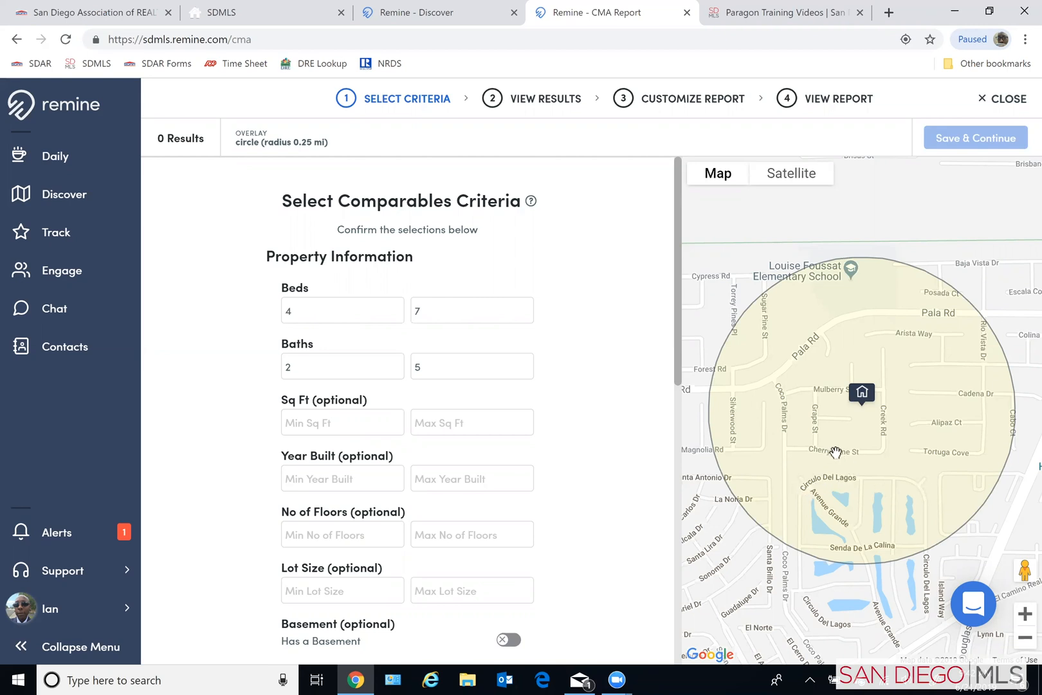
- Set the maximum beds to 5 and the maximum baths to 4 in the comparables criteria
left_click(431, 311)
type("5")
left_click(436, 364)
key("BackSpace")
type("4")
left_click(572, 395)
- Review the remaining property and listing criteria, keep their default values, and run the comparables search
scroll(577, 423, "down", 1)
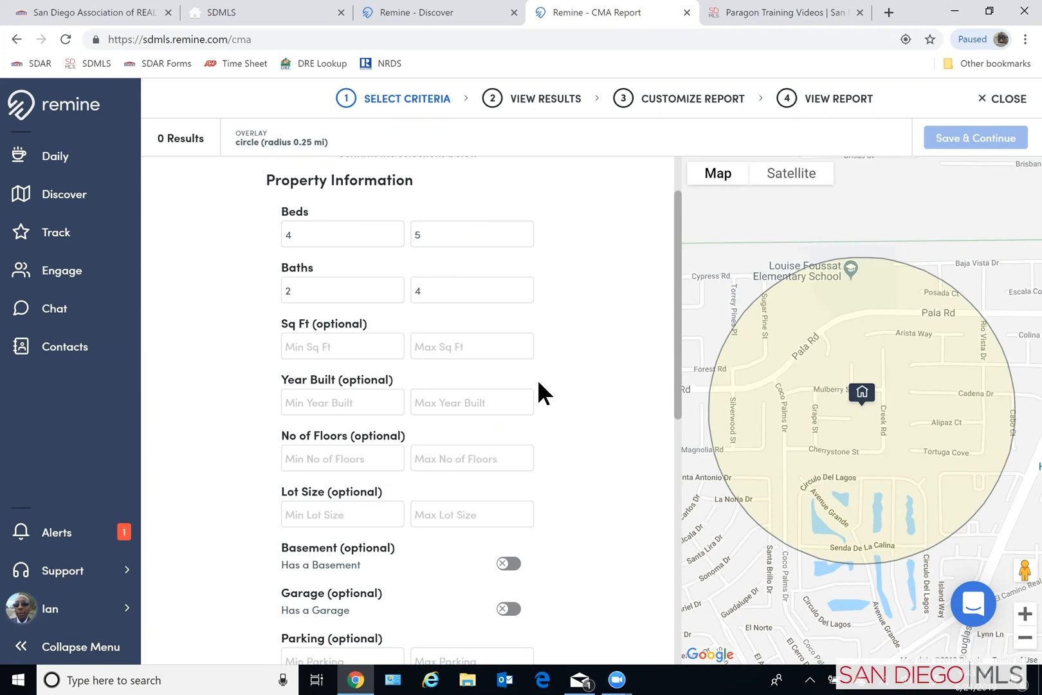
scroll(537, 379, "down", 3)
scroll(565, 496, "down", 2)
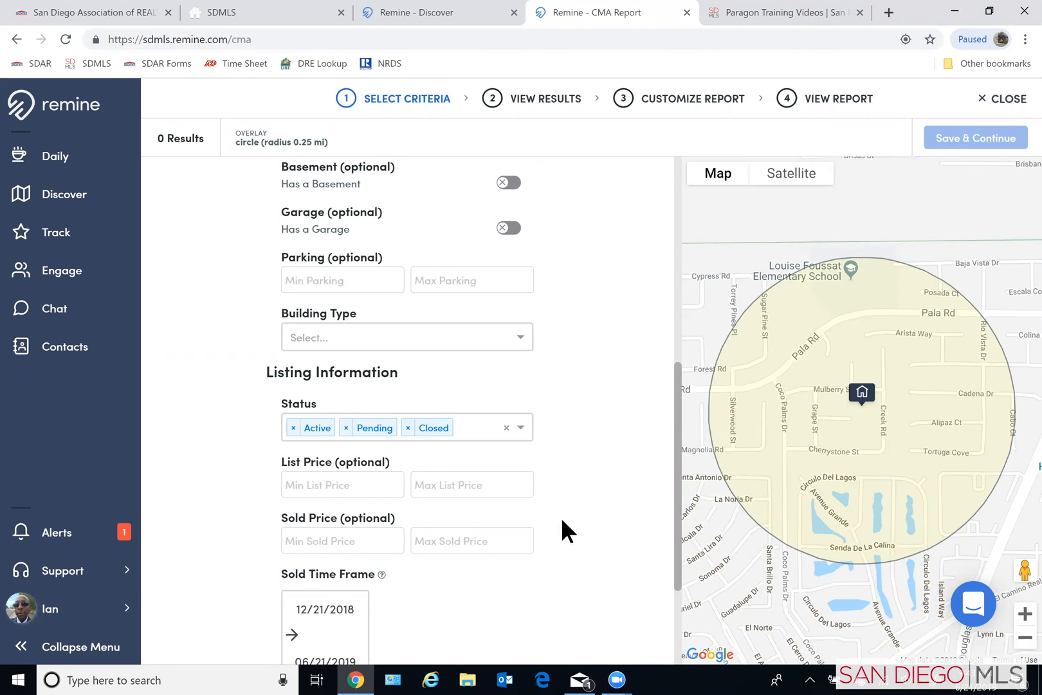
scroll(562, 520, "down", 1)
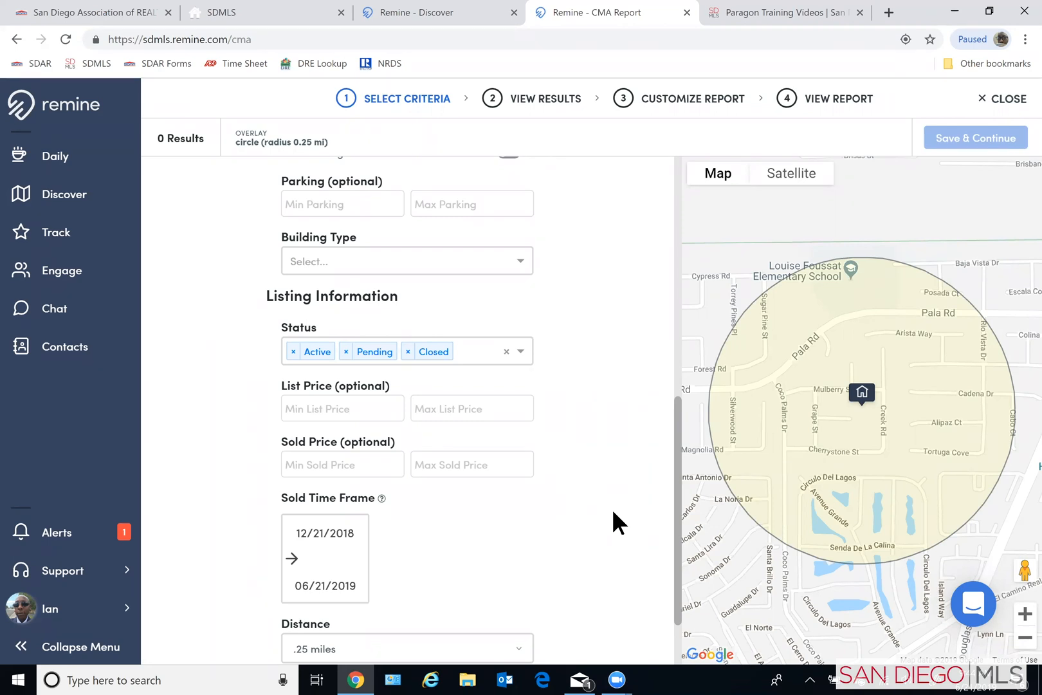
scroll(608, 495, "down", 2)
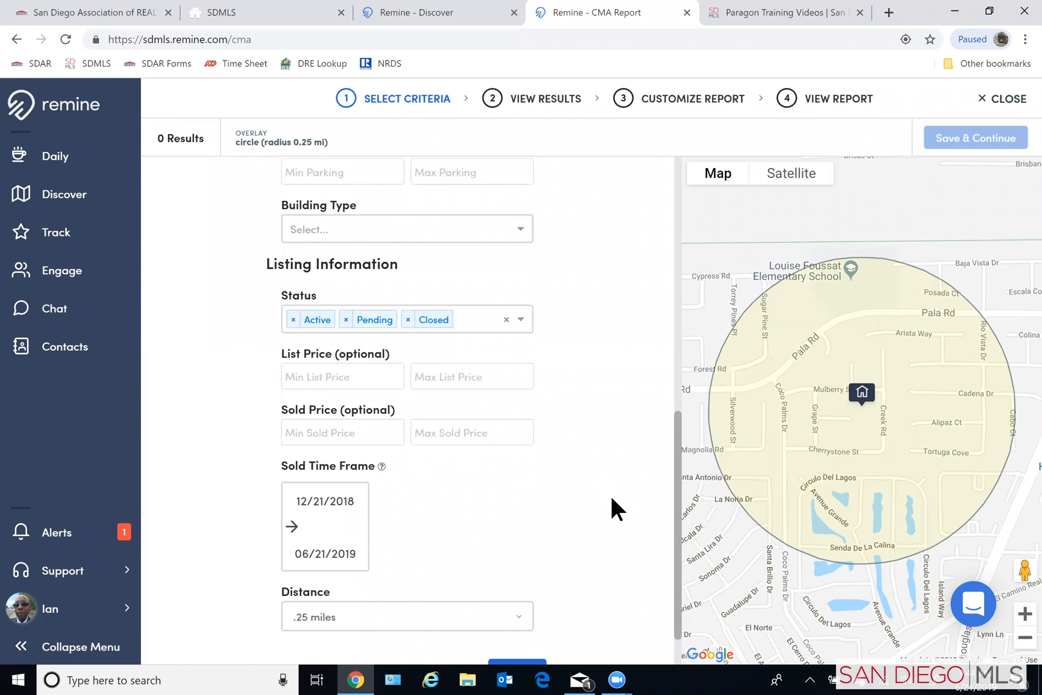
scroll(619, 514, "down", 1)
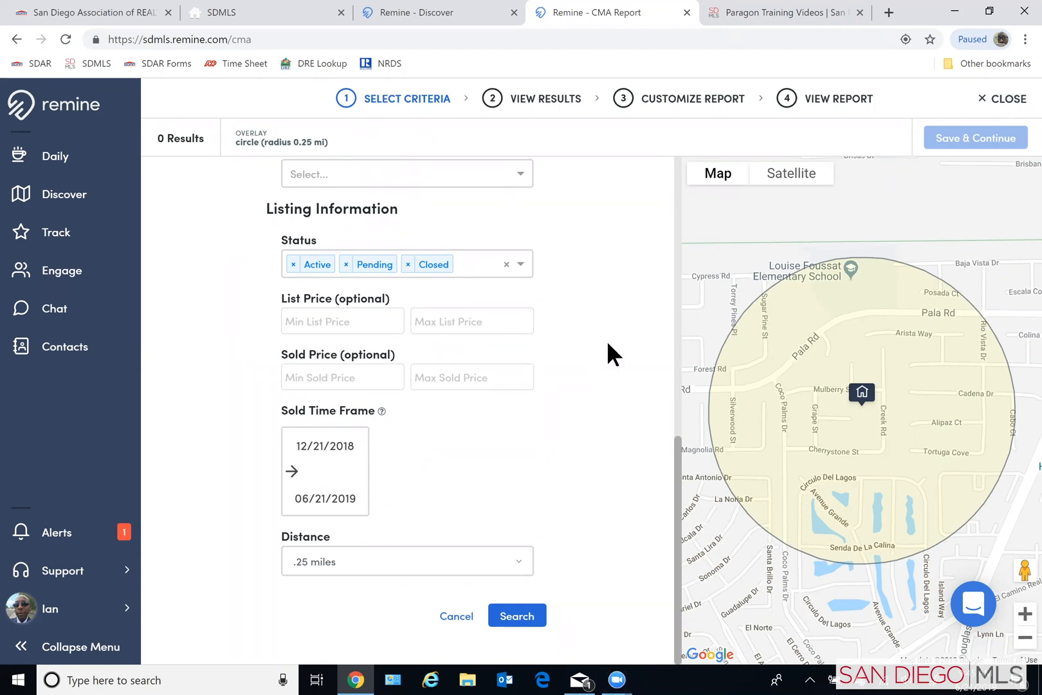
left_click(539, 612)
left_click(526, 618)
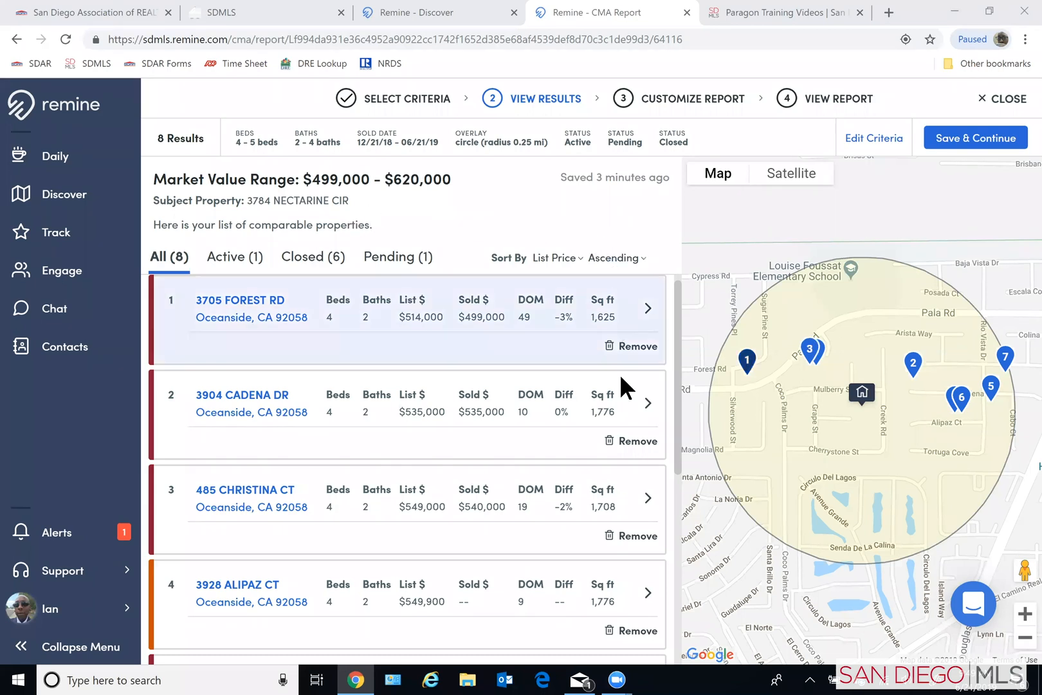
- Look over the comparables and remove the first one in the list from the CMA
scroll(455, 427, "down", 1)
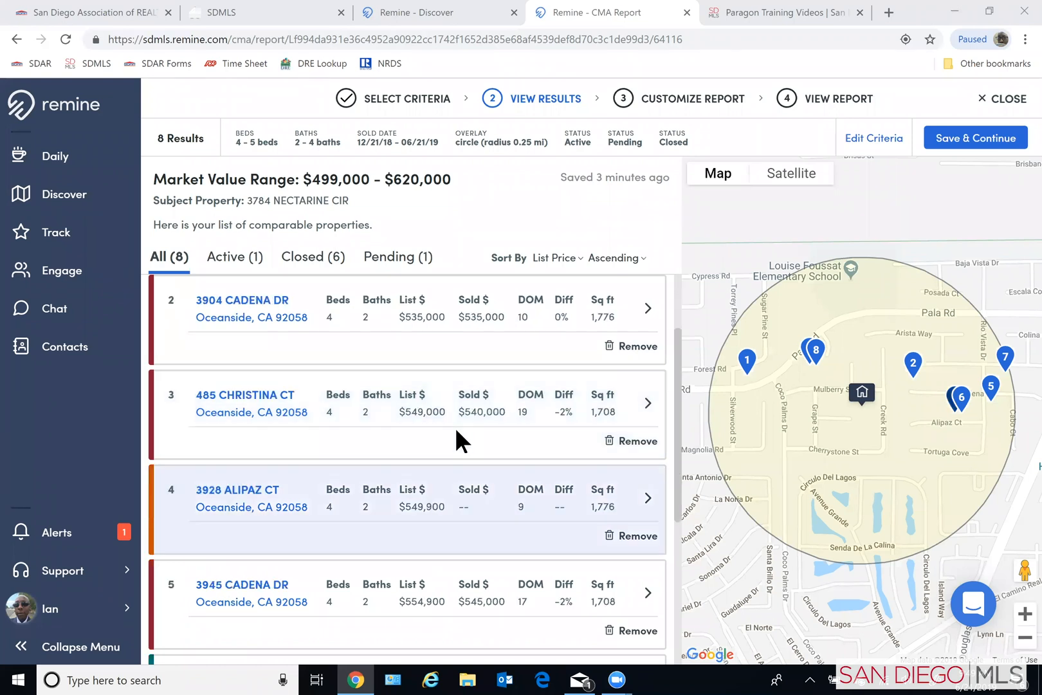
scroll(319, 340, "up", 2)
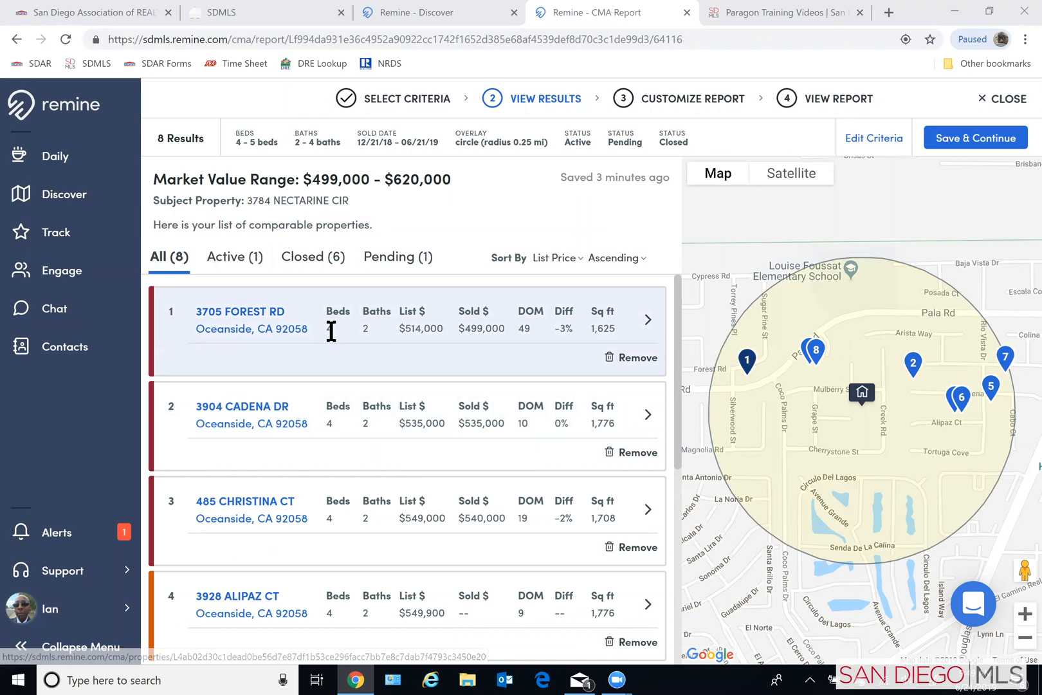
left_click(635, 358)
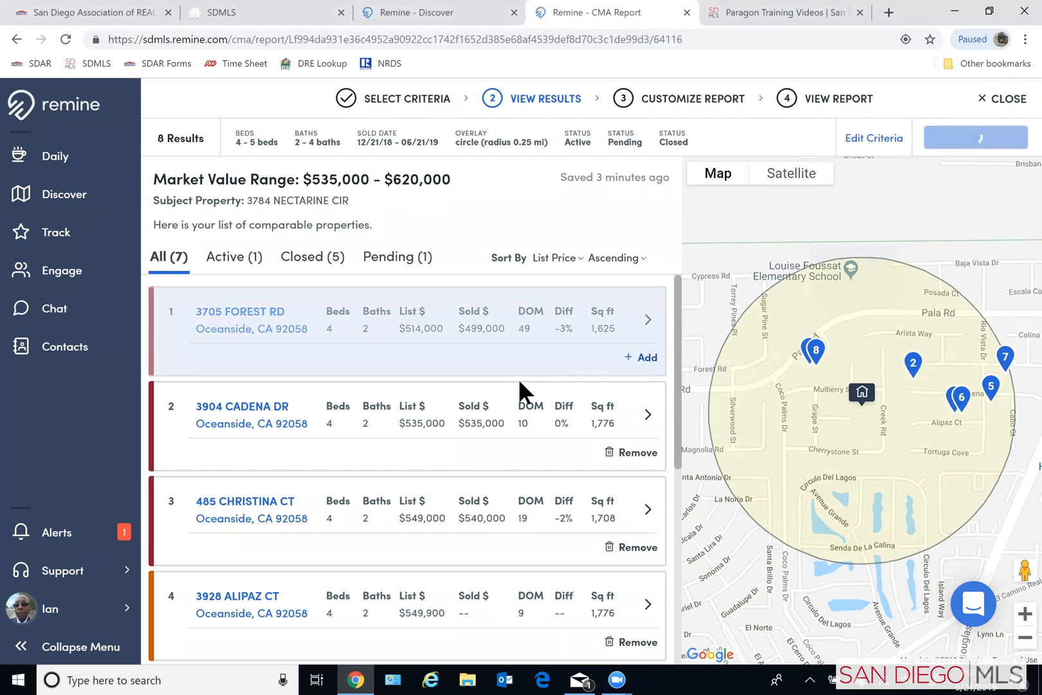
- Examine the remaining comparables, comparing their list prices, sold prices, days on market and square footage
scroll(510, 391, "down", 1)
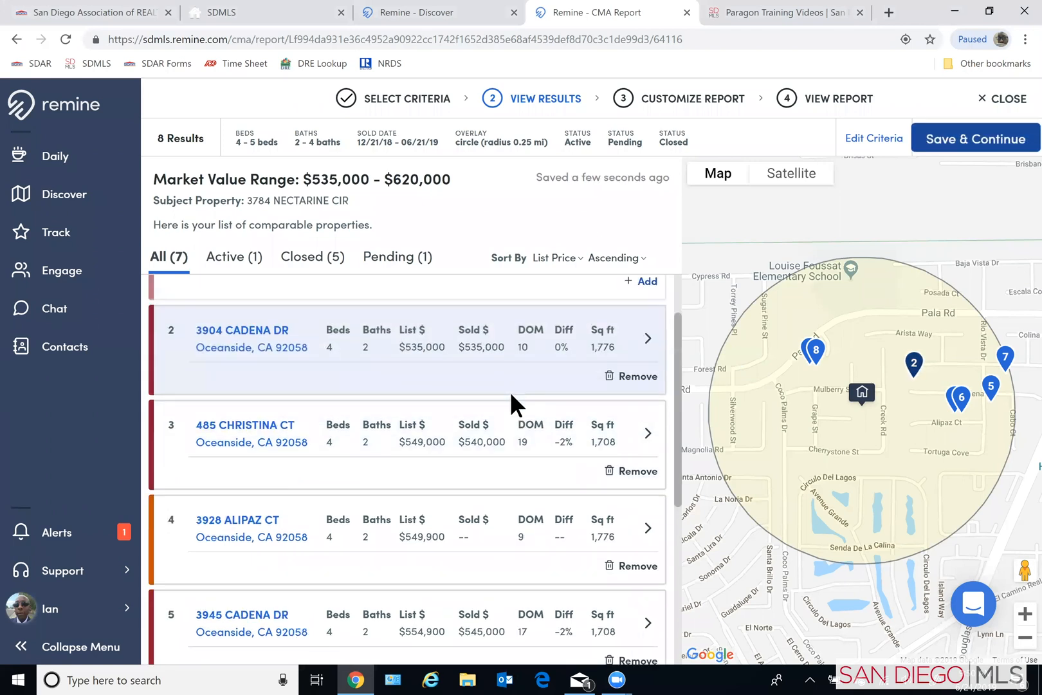
scroll(511, 391, "down", 1)
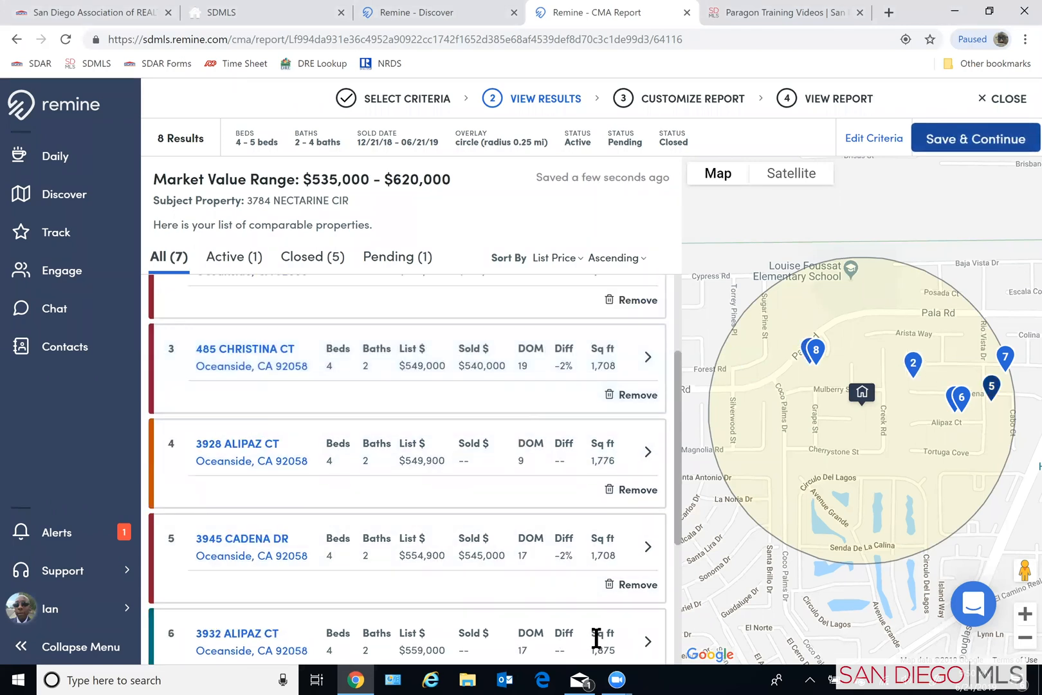
scroll(588, 616, "down", 3)
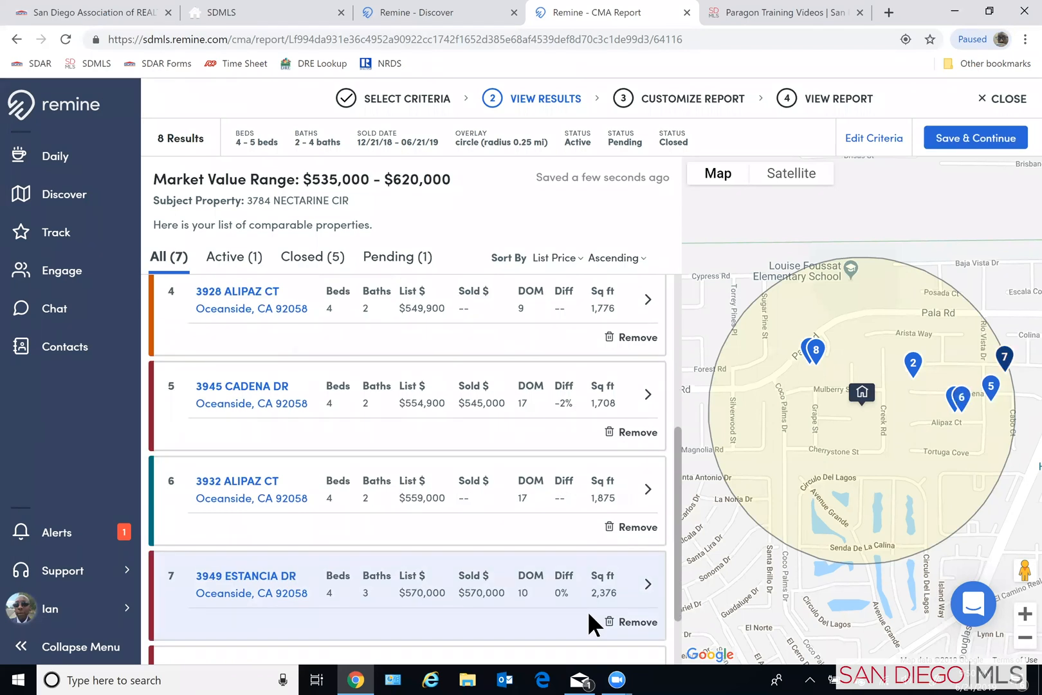
scroll(587, 609, "down", 1)
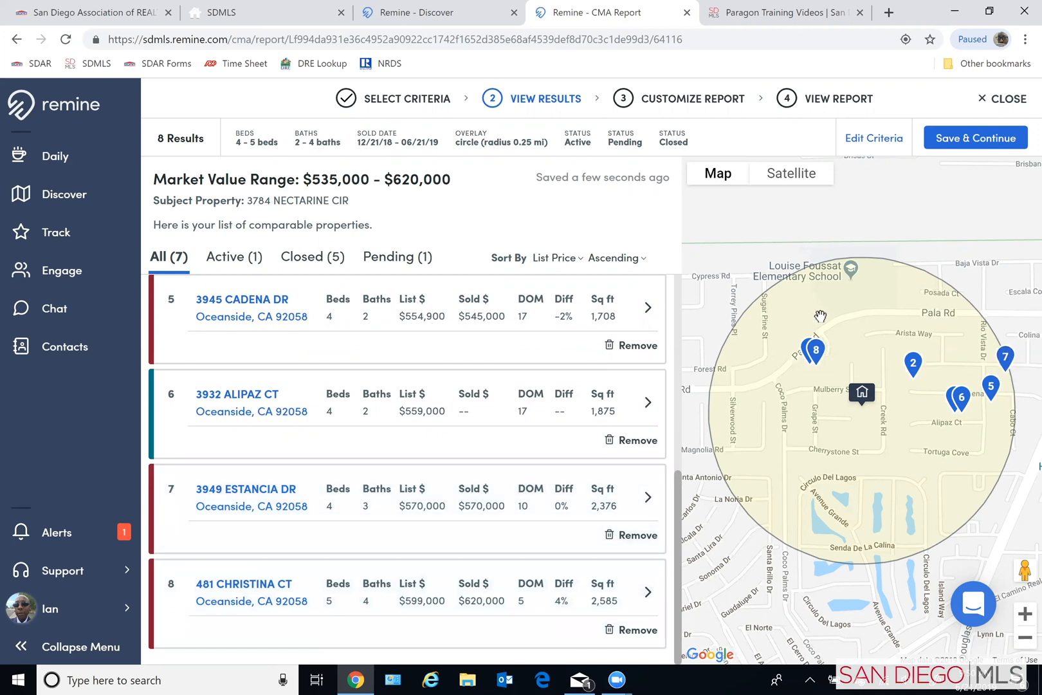
scroll(487, 452, "up", 4)
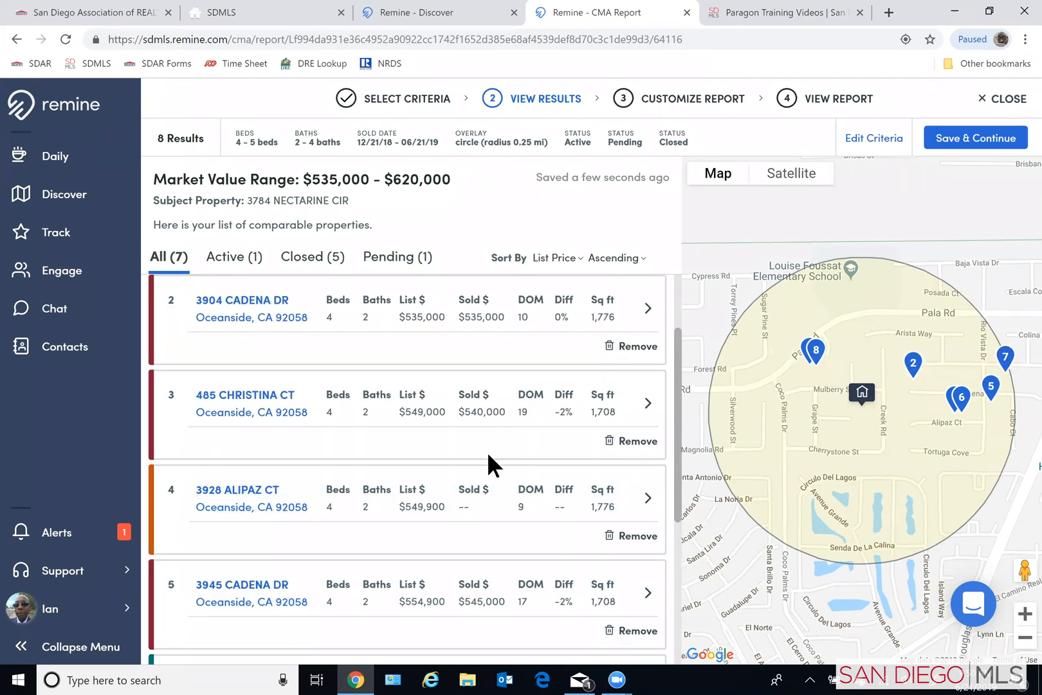
scroll(488, 453, "up", 2)
scroll(674, 389, "up", 2)
scroll(666, 335, "up", 3)
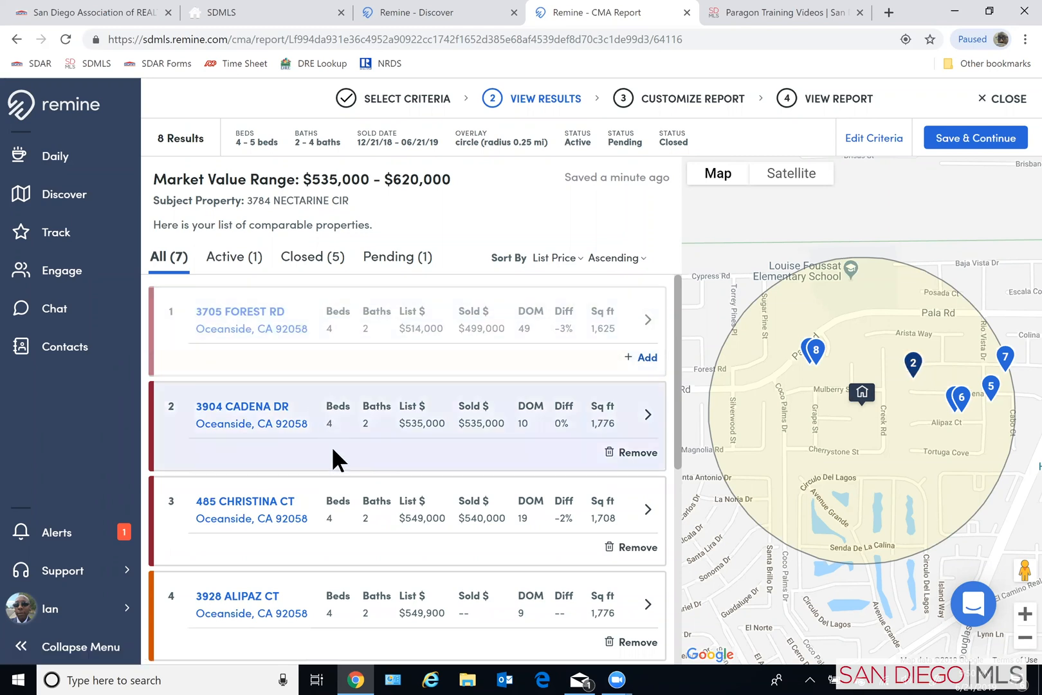
- Open the detail page of the fourth comparable and review its overview, listing agent details and public remarks
scroll(333, 459, "down", 3)
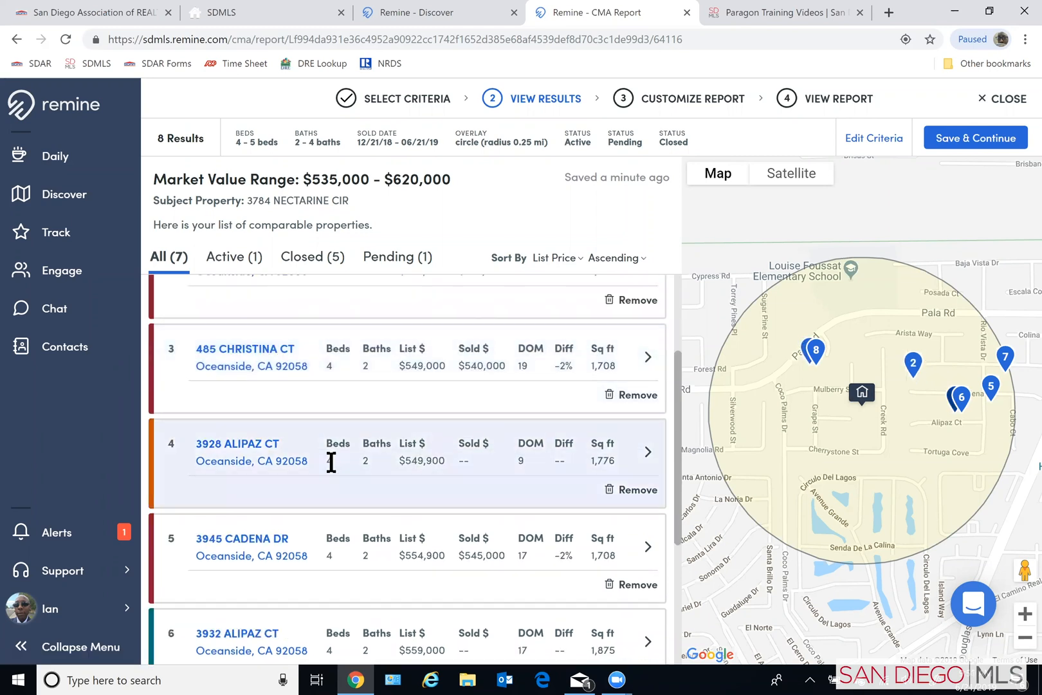
scroll(331, 462, "down", 2)
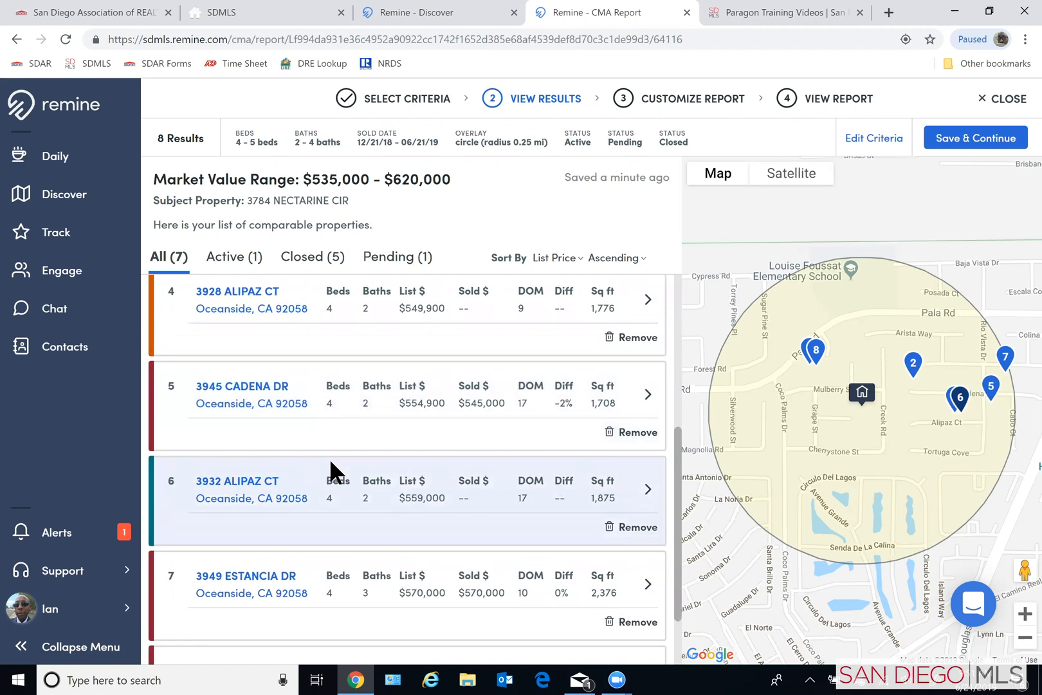
scroll(331, 463, "down", 2)
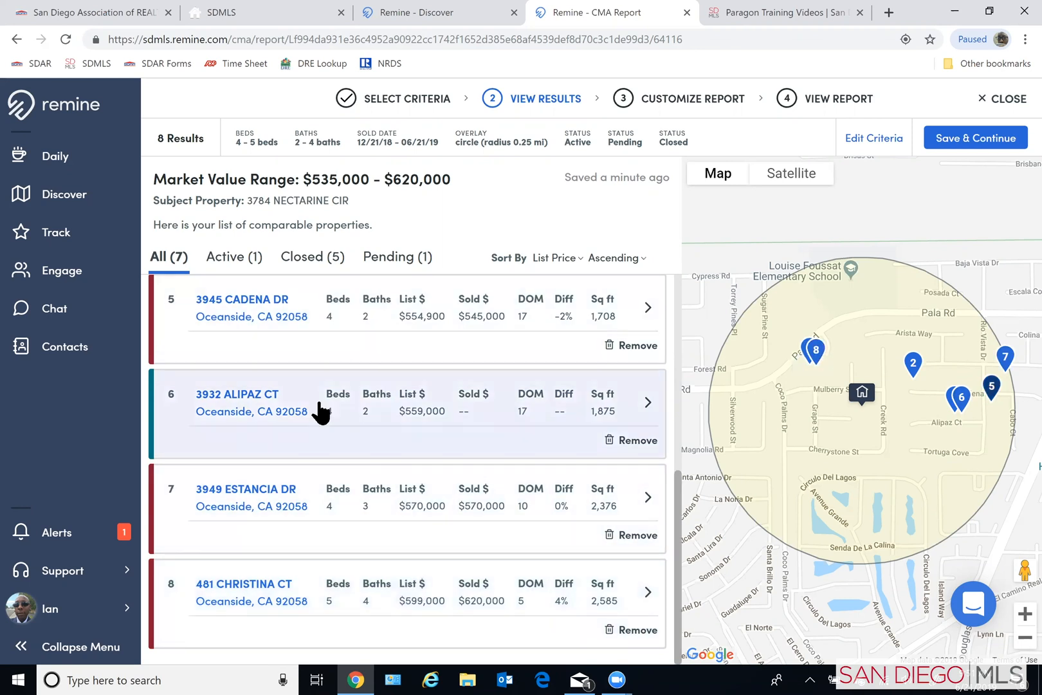
scroll(359, 463, "up", 1)
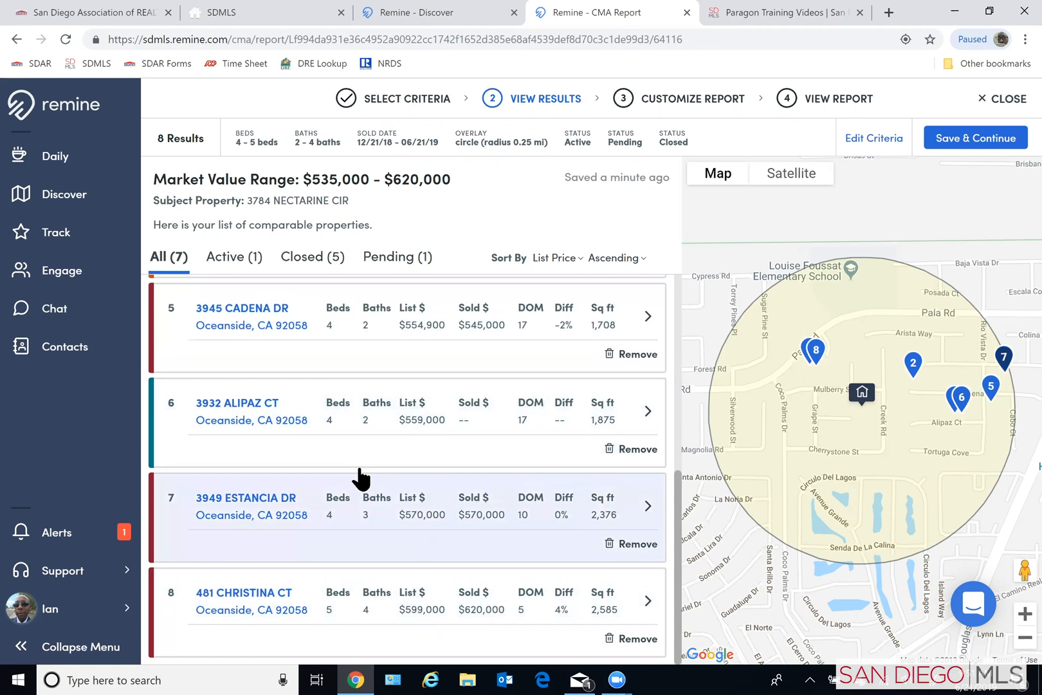
scroll(267, 415, "up", 1)
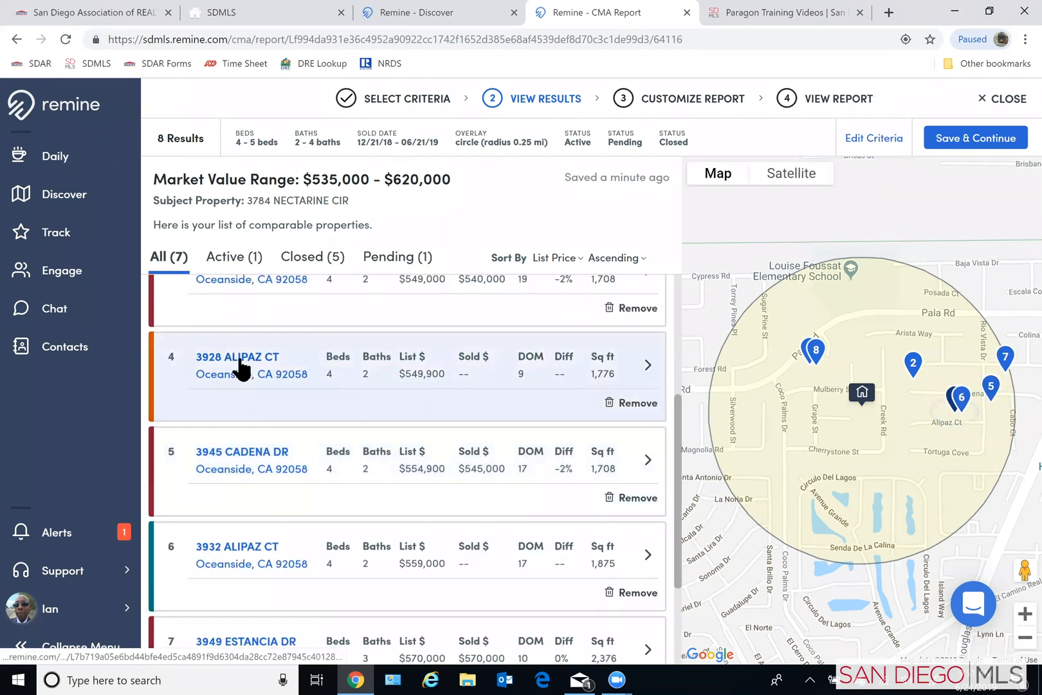
left_click(239, 361)
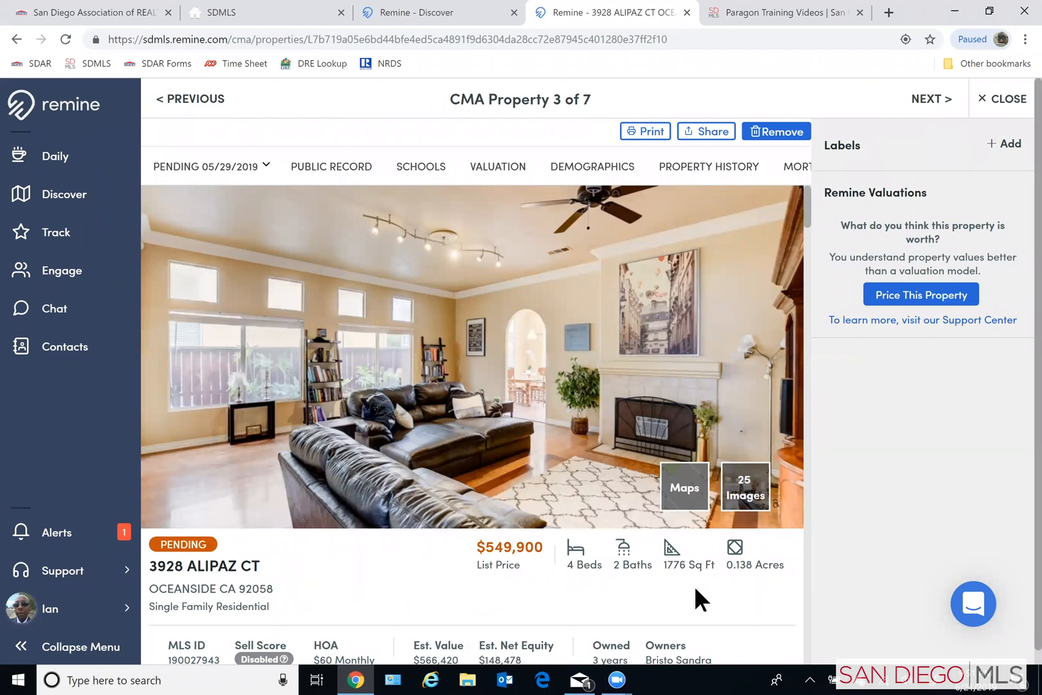
scroll(384, 463, "down", 1)
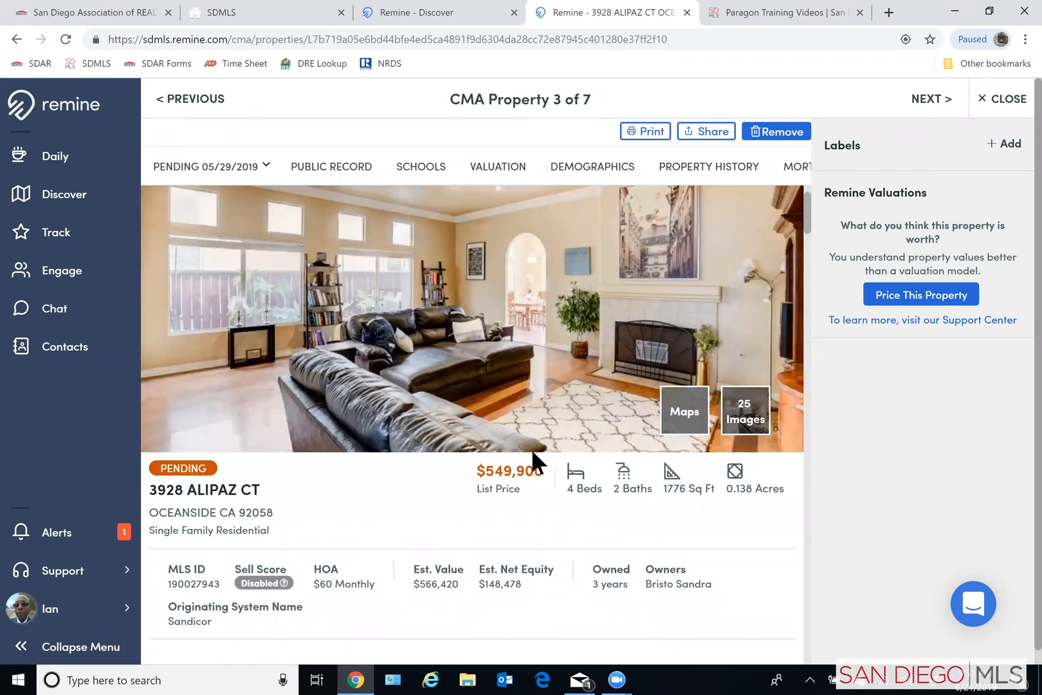
scroll(294, 534, "down", 2)
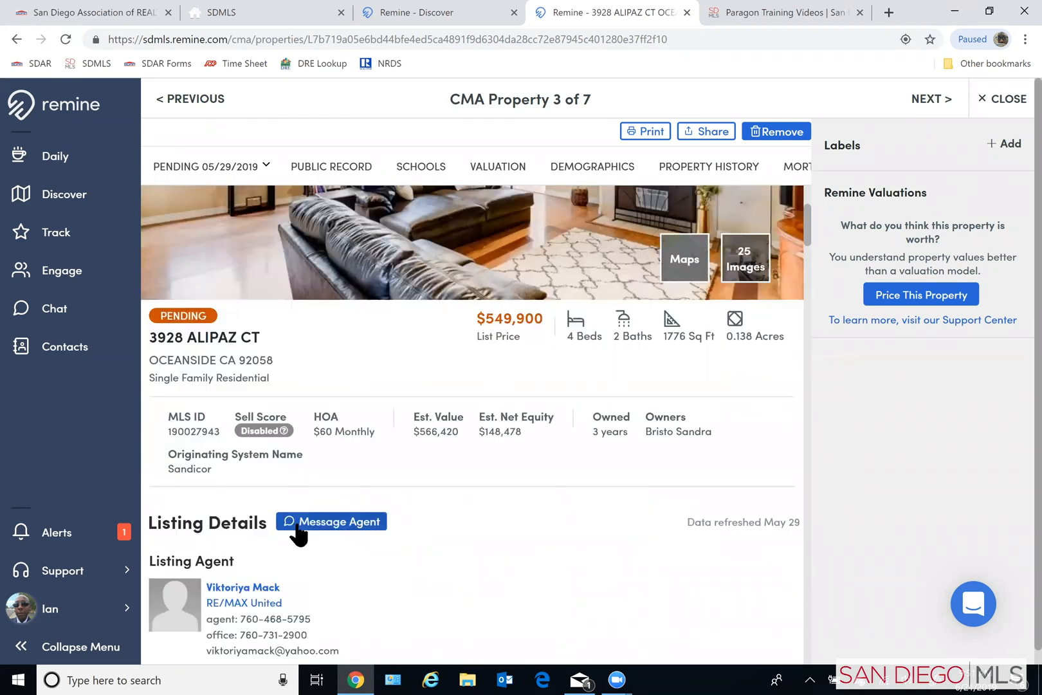
scroll(316, 524, "down", 1)
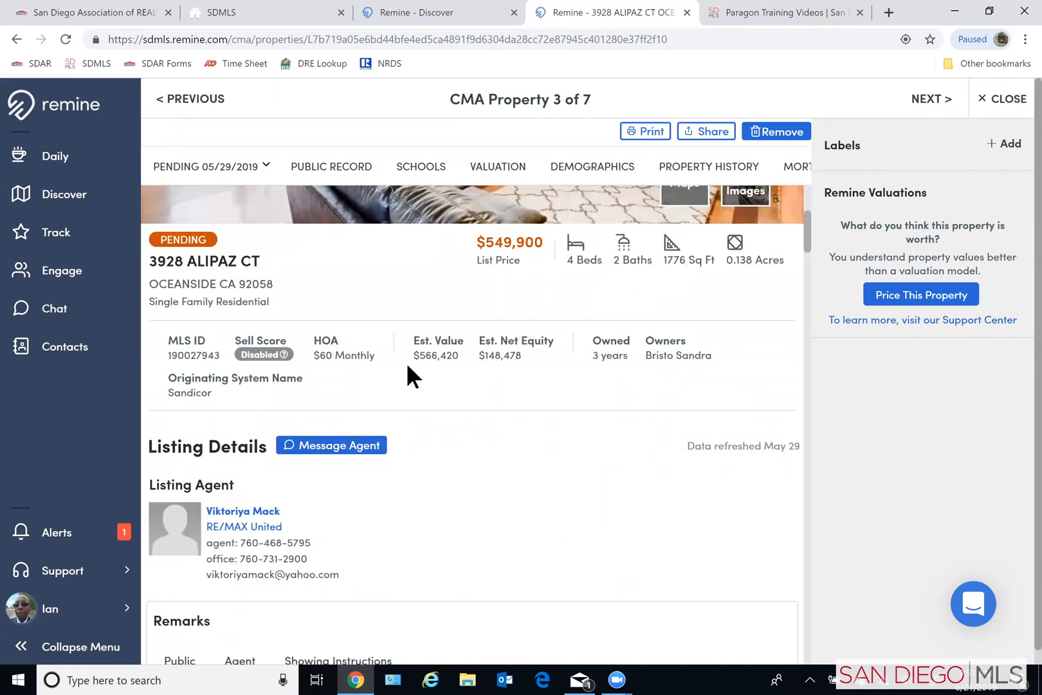
scroll(470, 460, "down", 2)
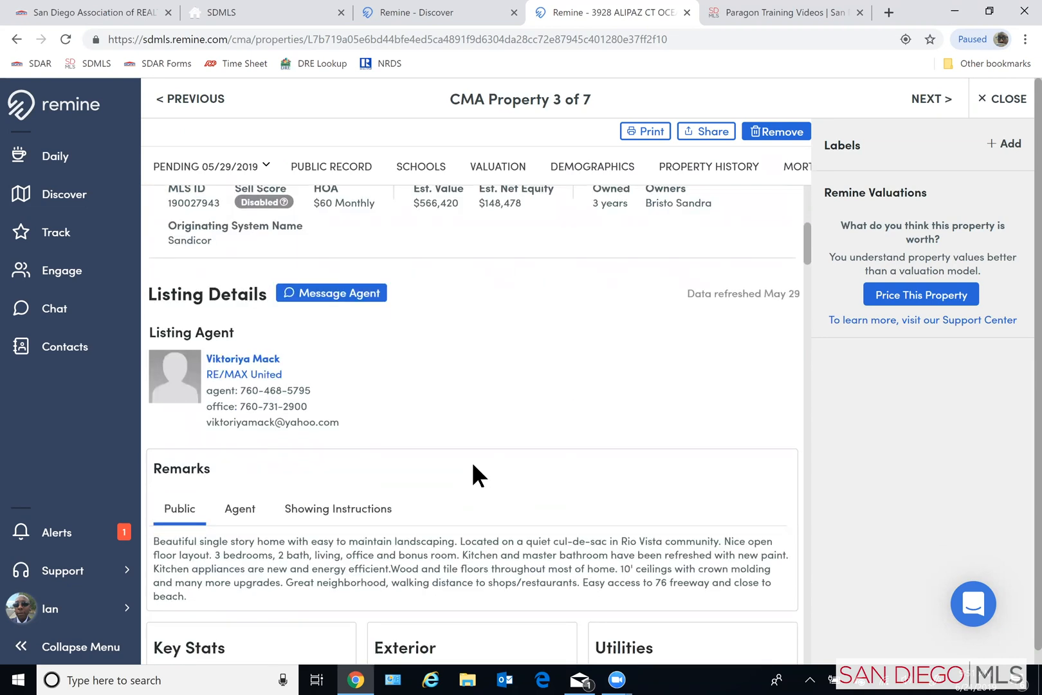
- Return from the property details to the comparables list and remove the third comparable from the CMA
scroll(465, 477, "down", 1)
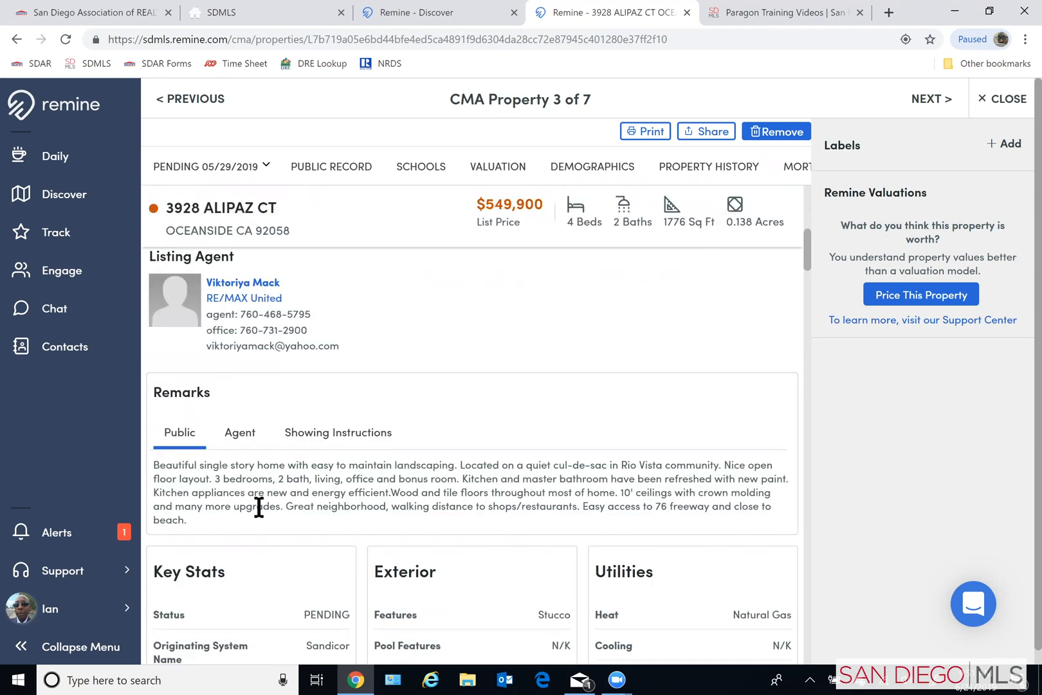
scroll(260, 502, "up", 3)
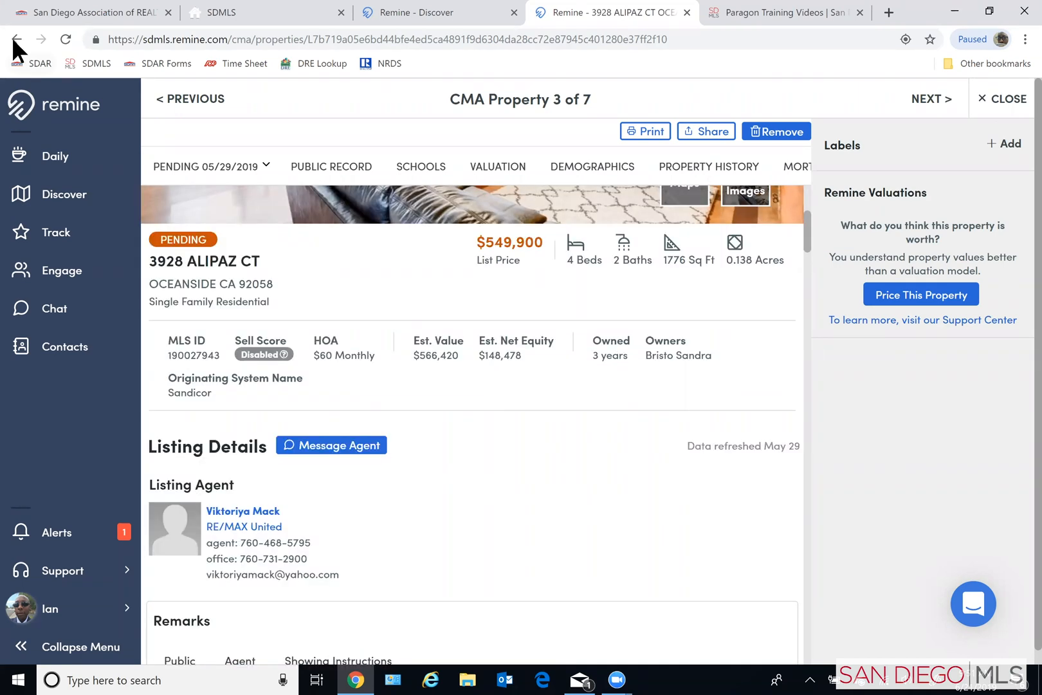
left_click(14, 39)
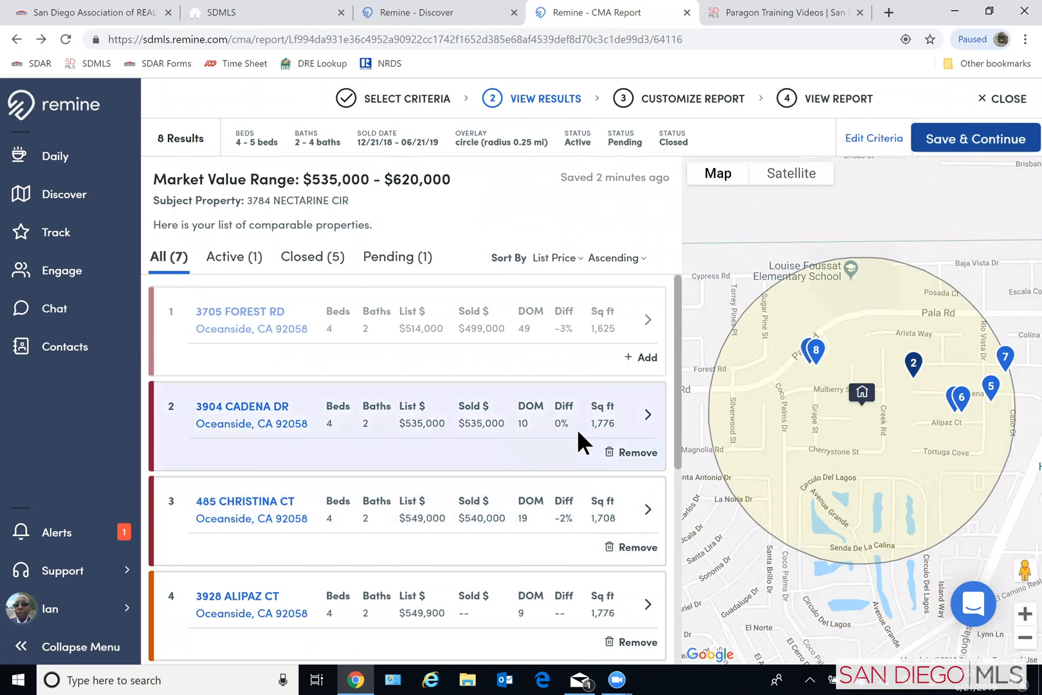
scroll(550, 407, "down", 1)
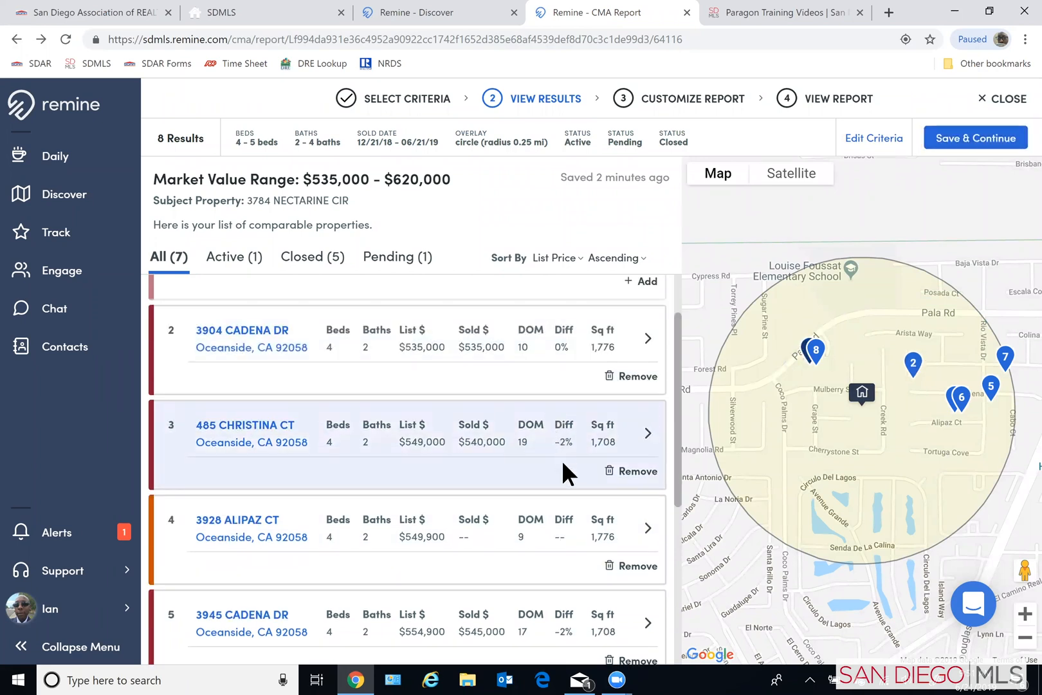
scroll(554, 465, "down", 1)
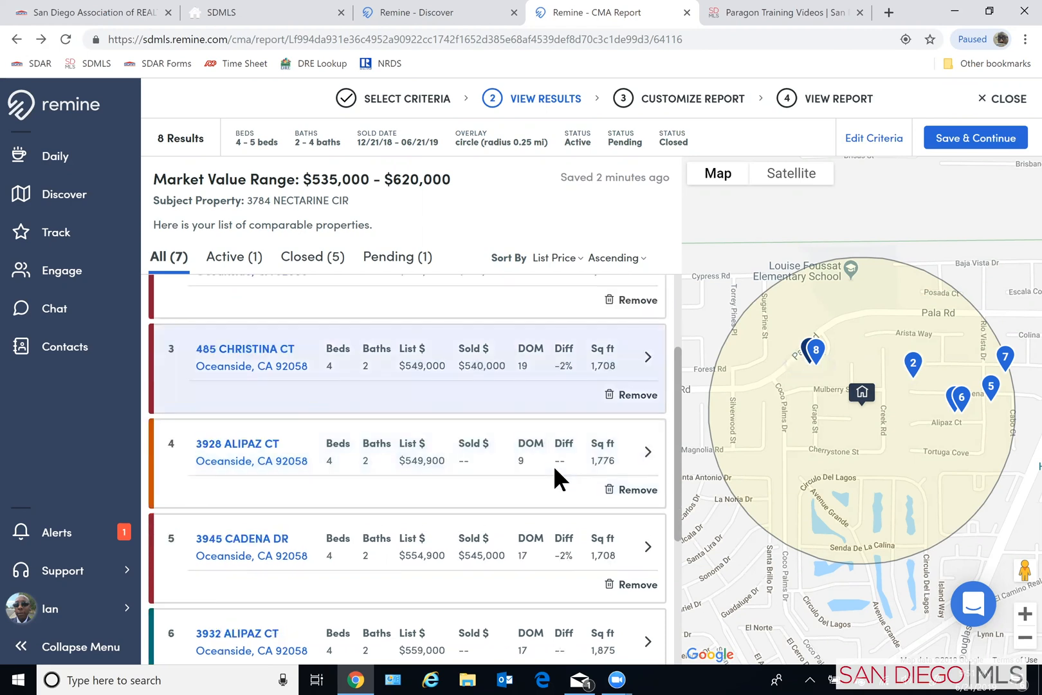
left_click(634, 394)
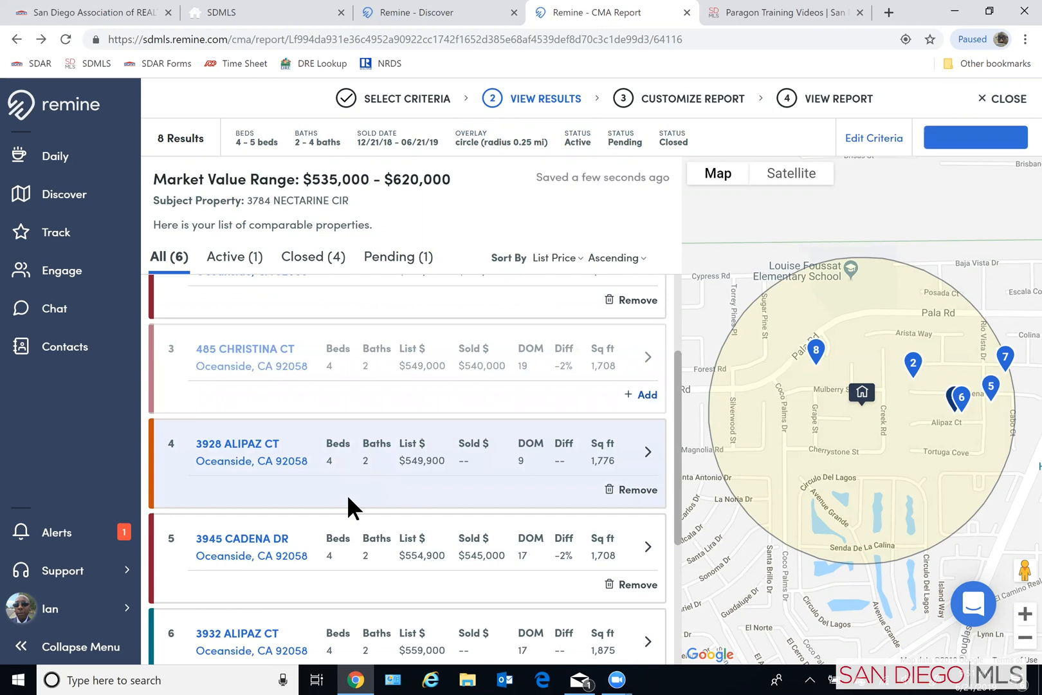
- Look over the rest of the comparables and remove the second one in the list from the CMA
scroll(370, 534, "down", 1)
scroll(405, 523, "down", 1)
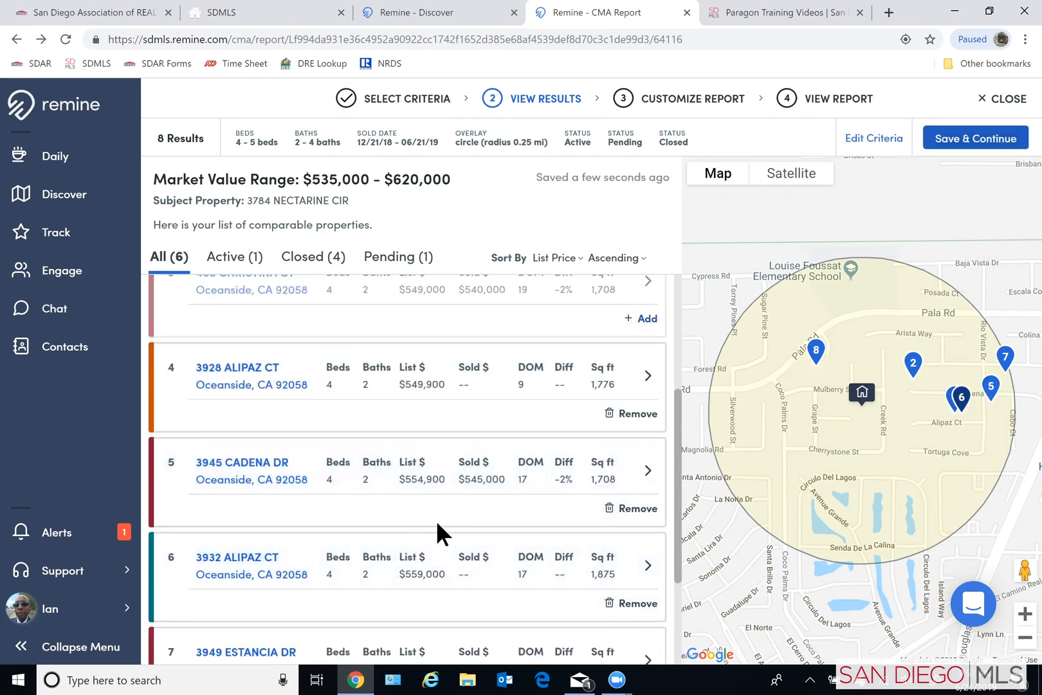
scroll(502, 534, "down", 2)
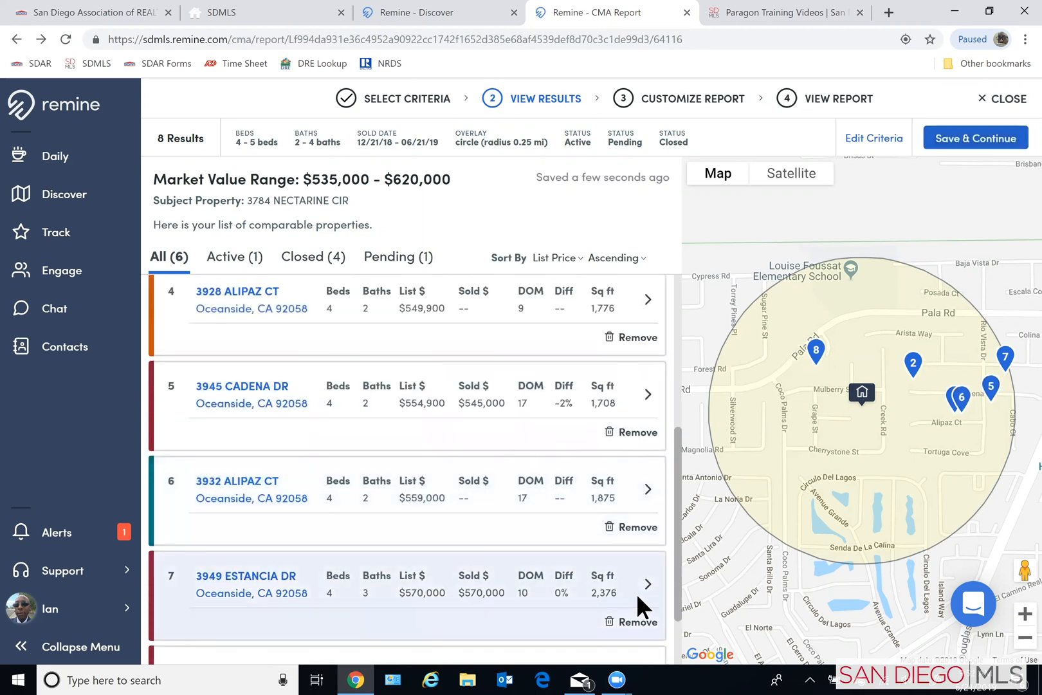
scroll(665, 469, "up", 5)
scroll(665, 478, "up", 1)
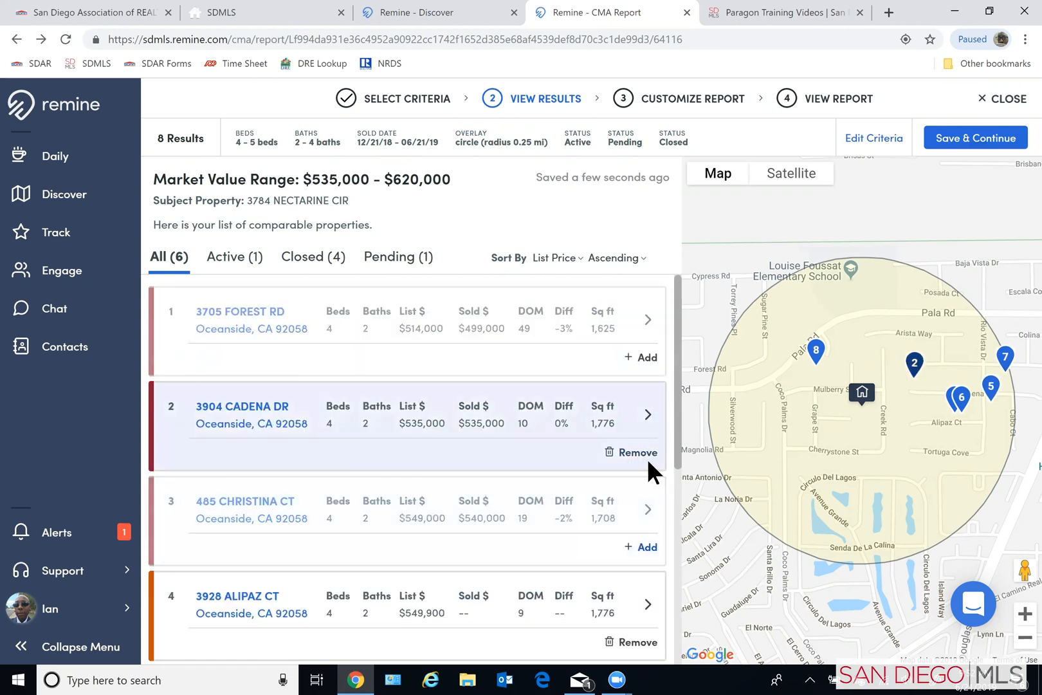
left_click(644, 454)
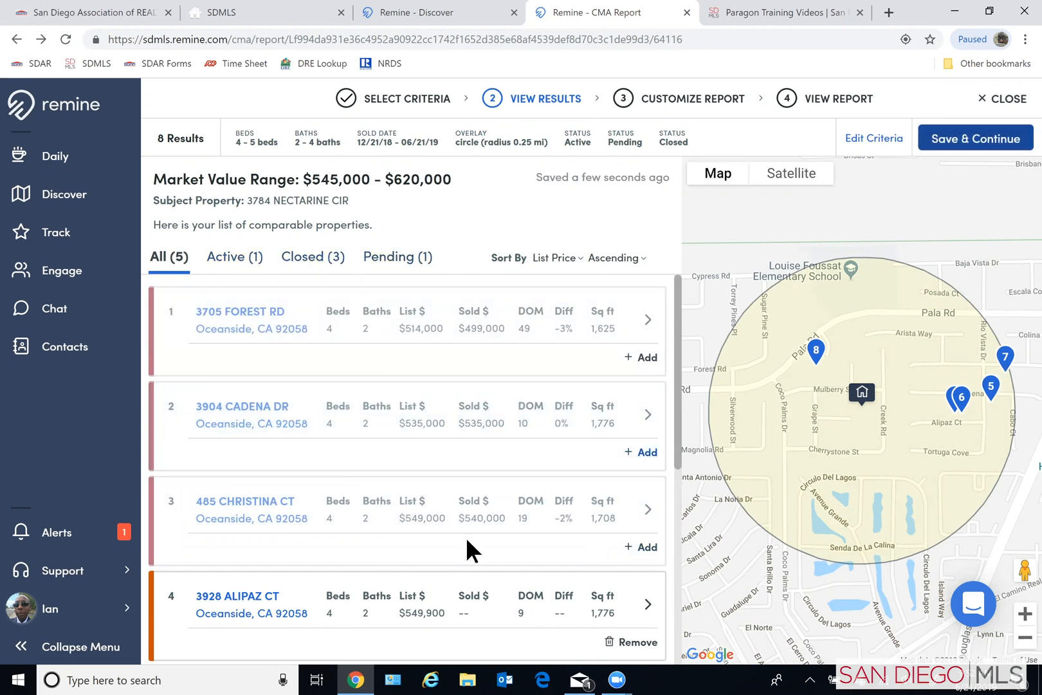
- Reopen the comparables criteria for editing and review the property information, leaving the optional square footage range empty
scroll(440, 535, "down", 3)
scroll(433, 518, "down", 5)
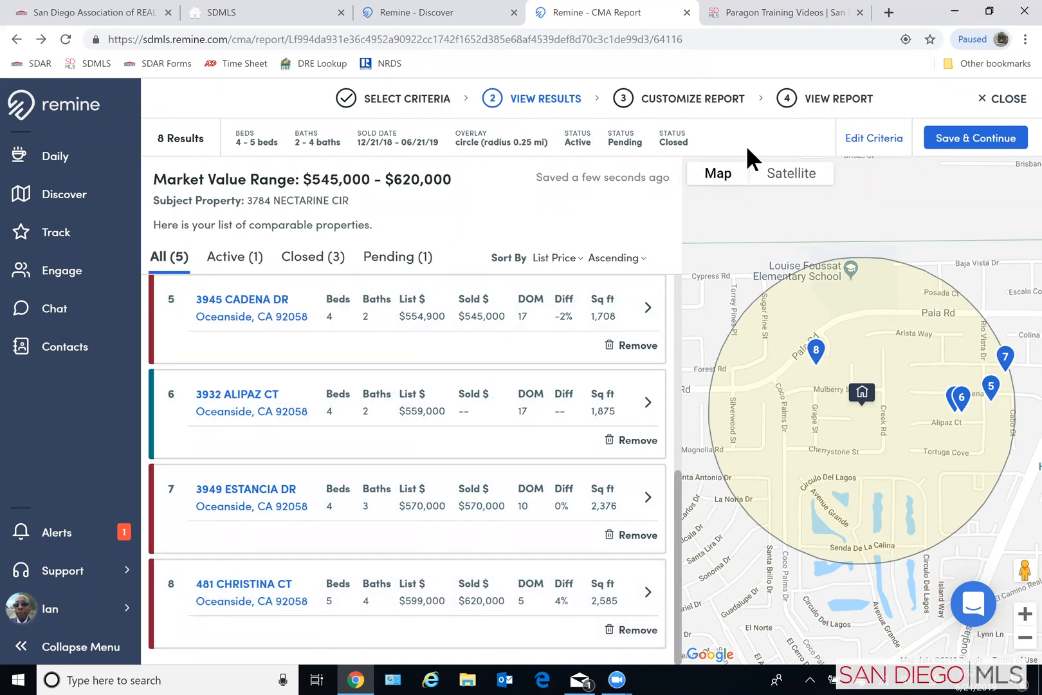
left_click(865, 140)
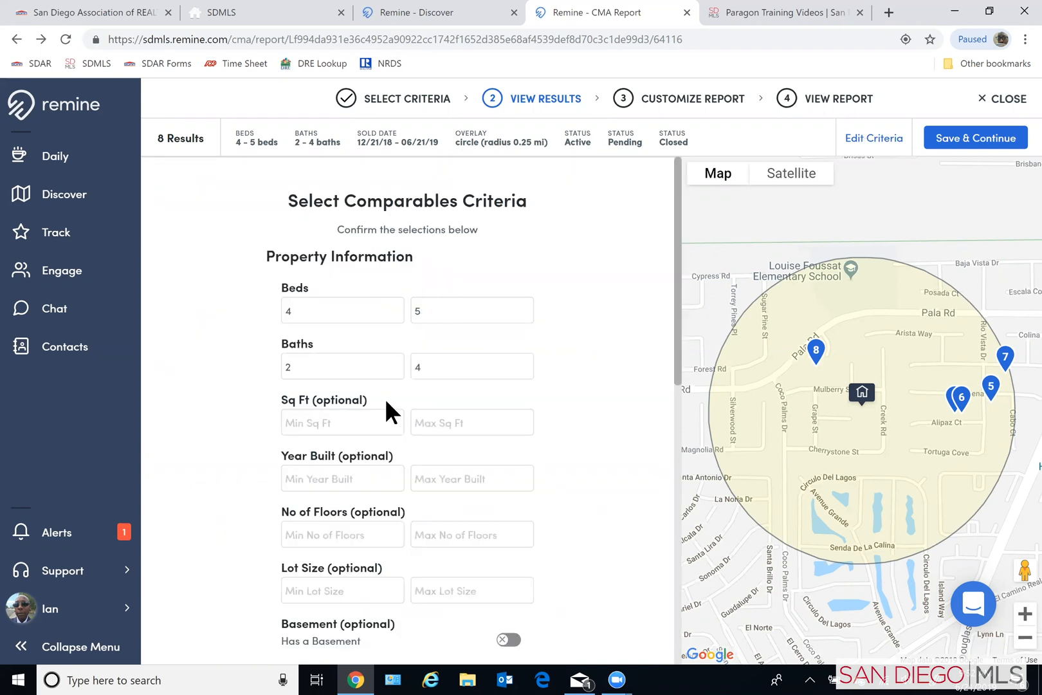
scroll(215, 460, "down", 1)
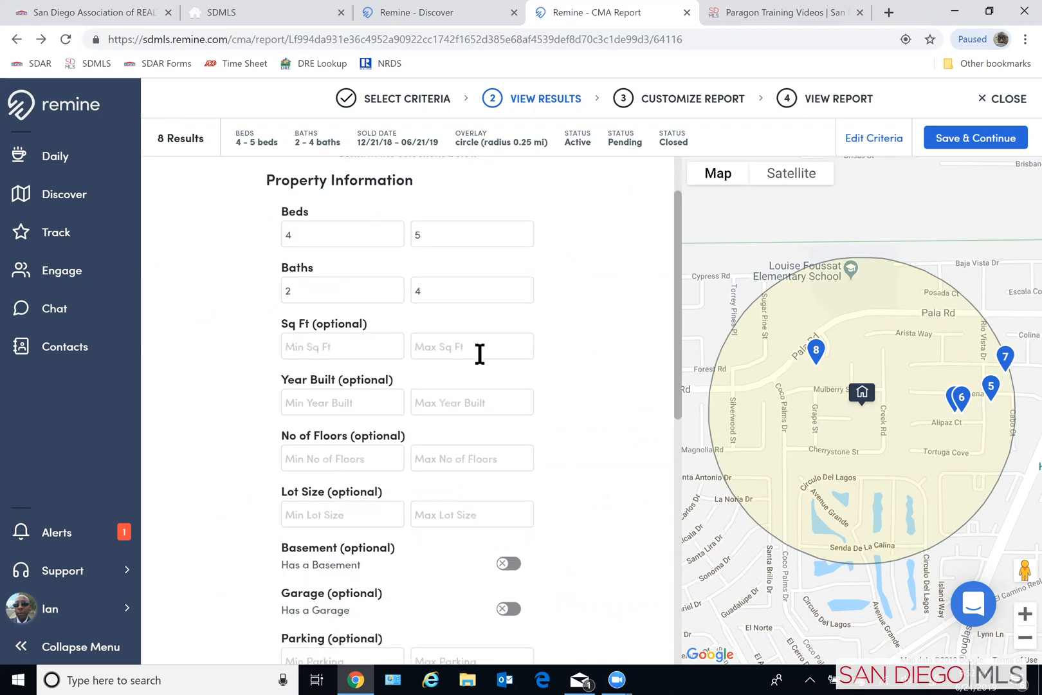
left_click(300, 346)
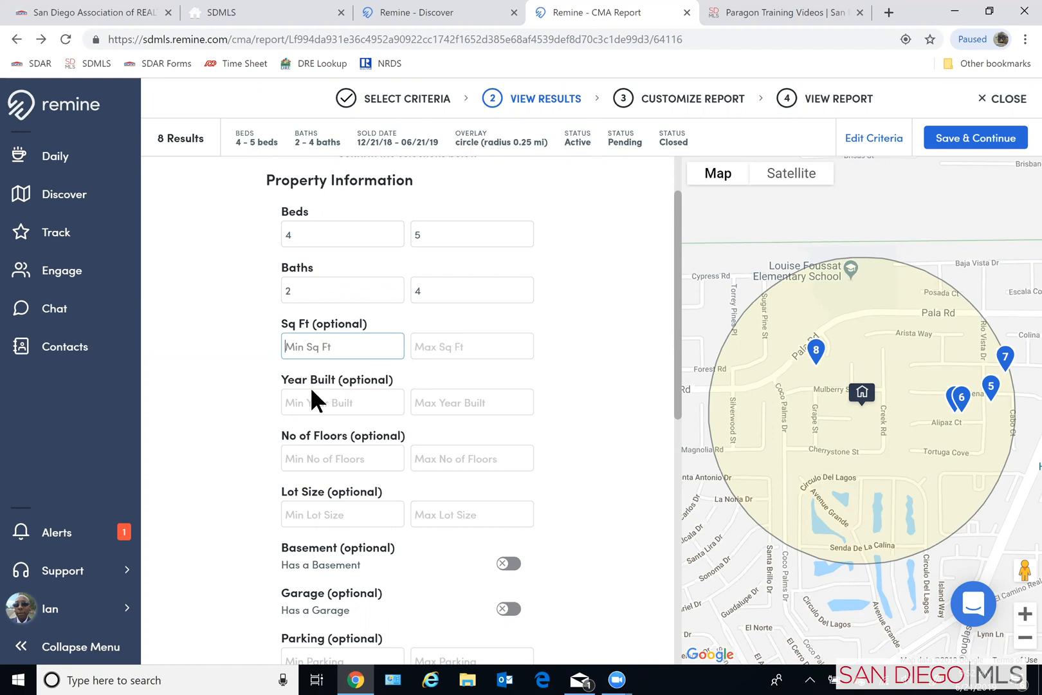
left_click(207, 435)
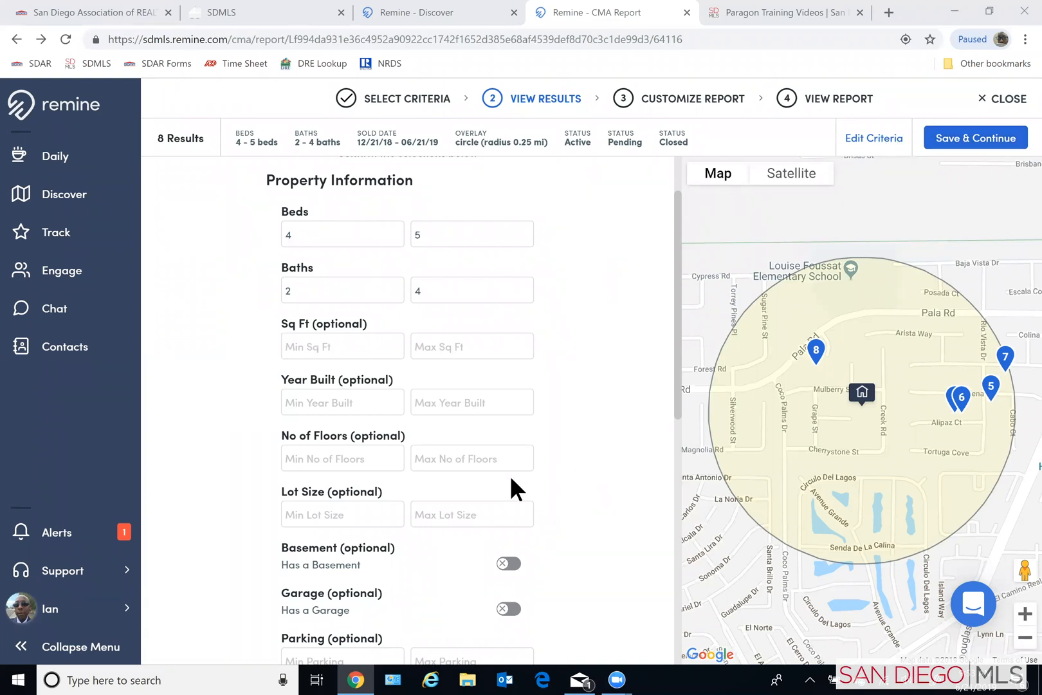
- Widen the search distance to .50 miles and apply the updated comparables criteria
scroll(515, 479, "down", 6)
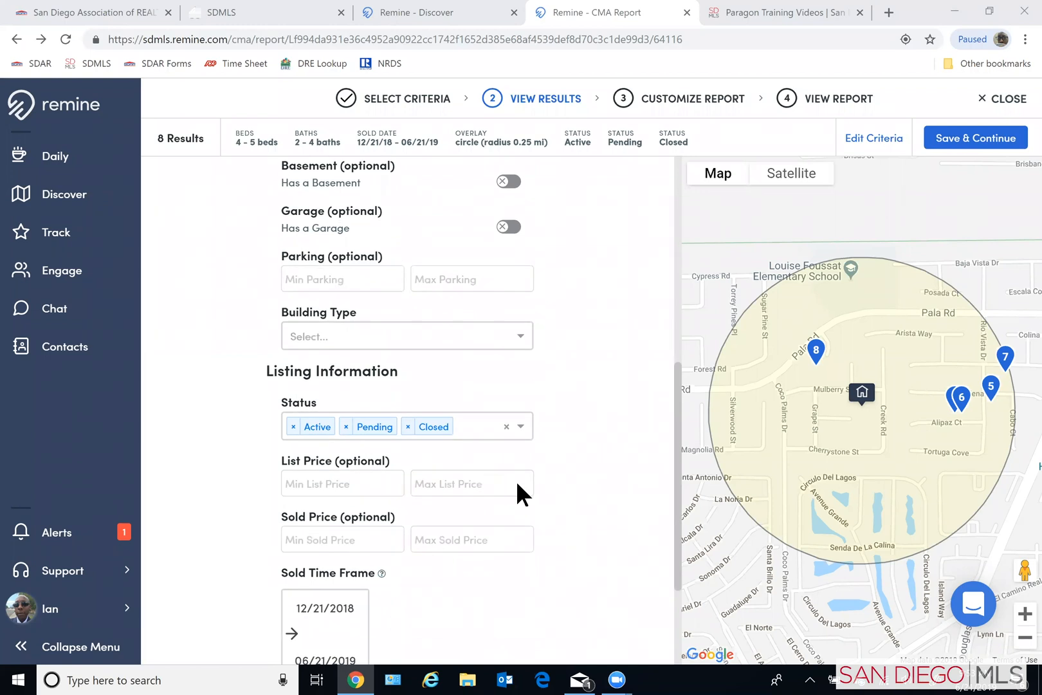
scroll(517, 484, "down", 3)
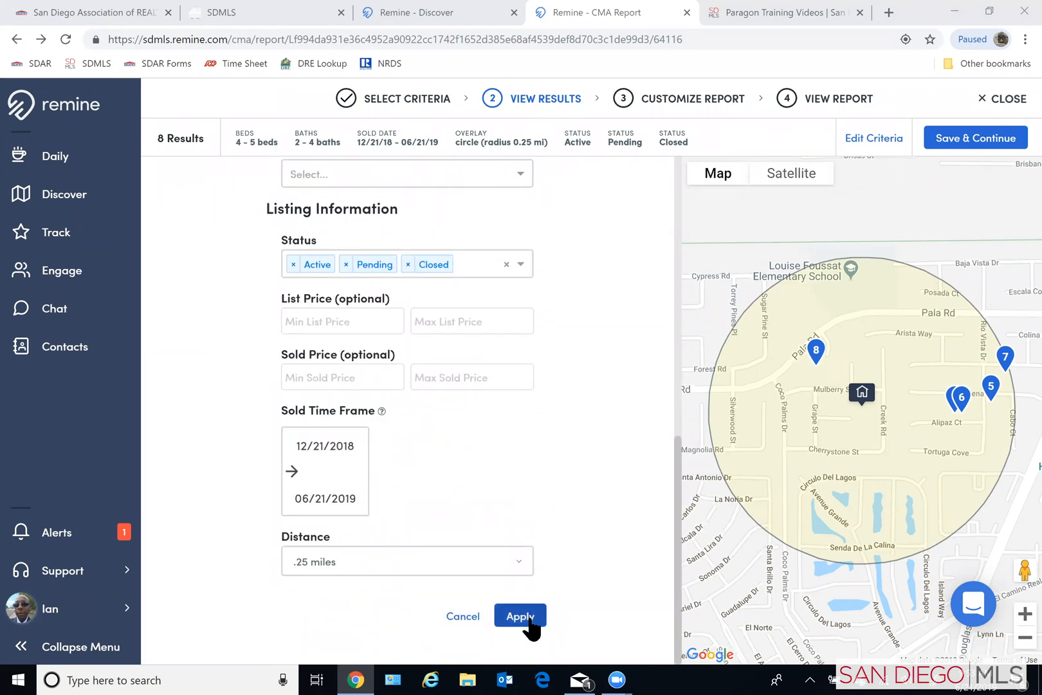
left_click(519, 567)
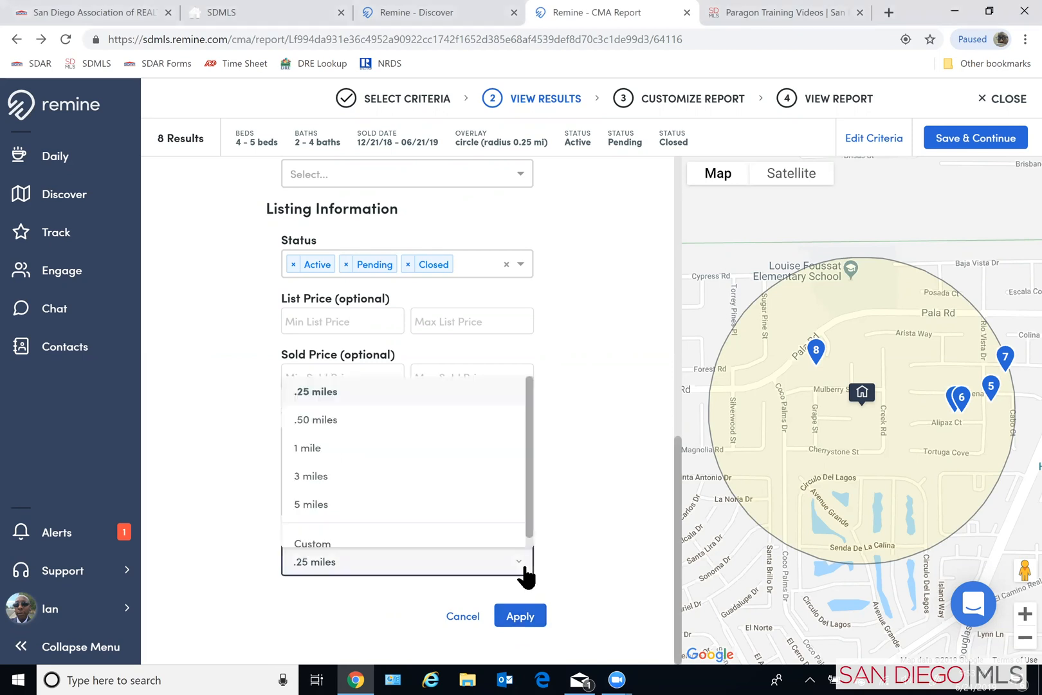
left_click(425, 419)
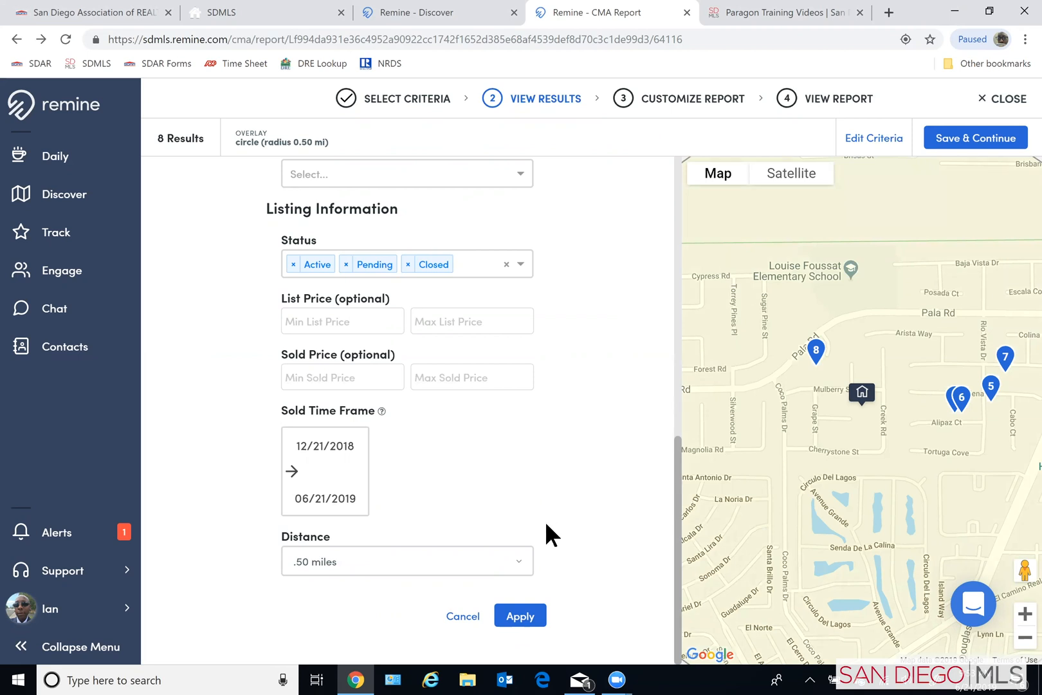
left_click(524, 618)
left_click(518, 616)
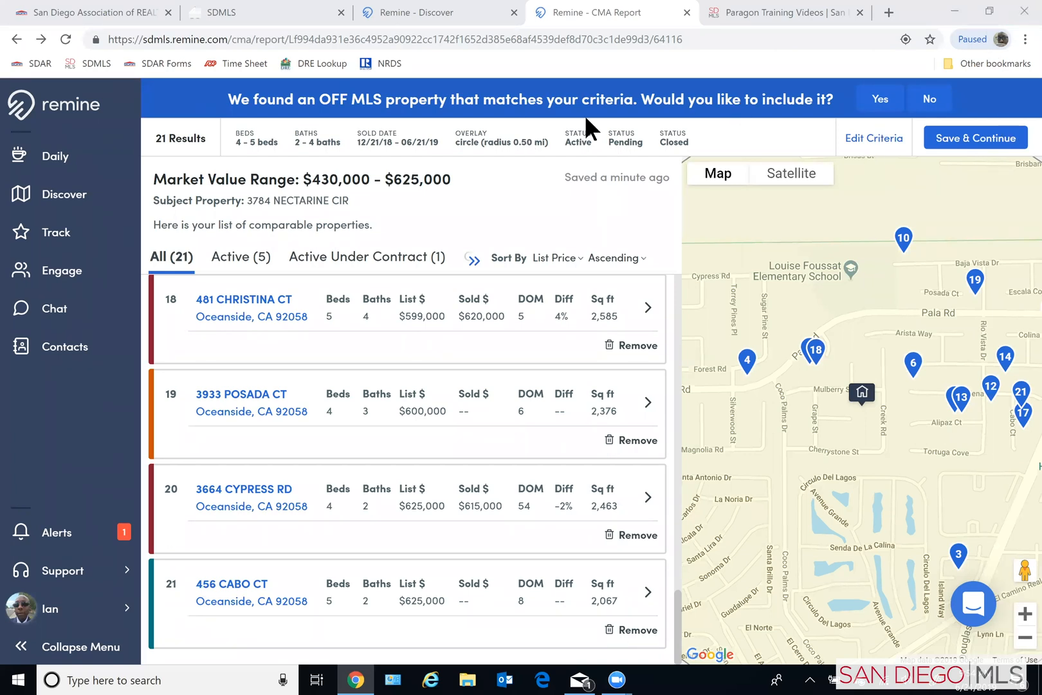
- Check the SDMLS dashboard, then return to the Remine CMA report and look over the widened list of comparables
left_click(222, 14)
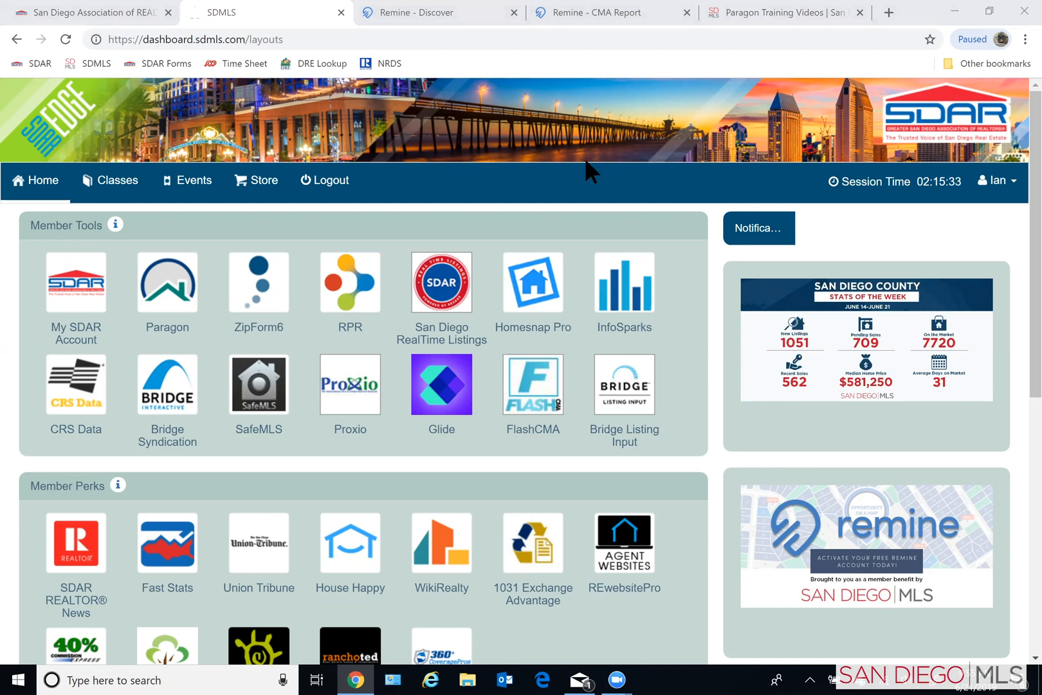
left_click(570, 12)
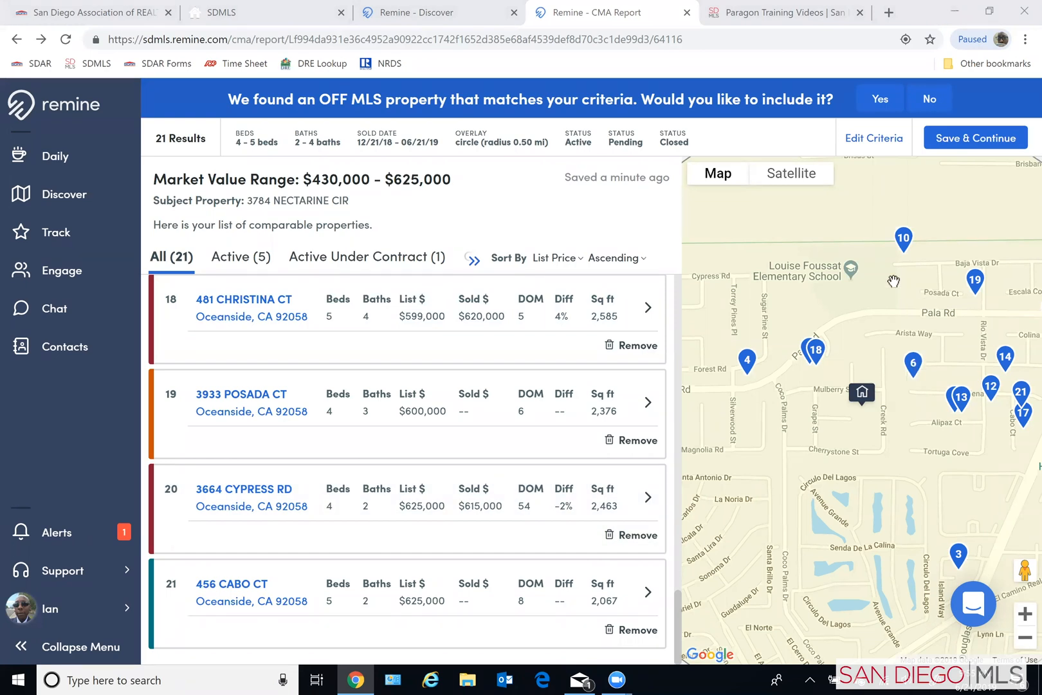
scroll(567, 462, "up", 14)
scroll(567, 462, "up", 1)
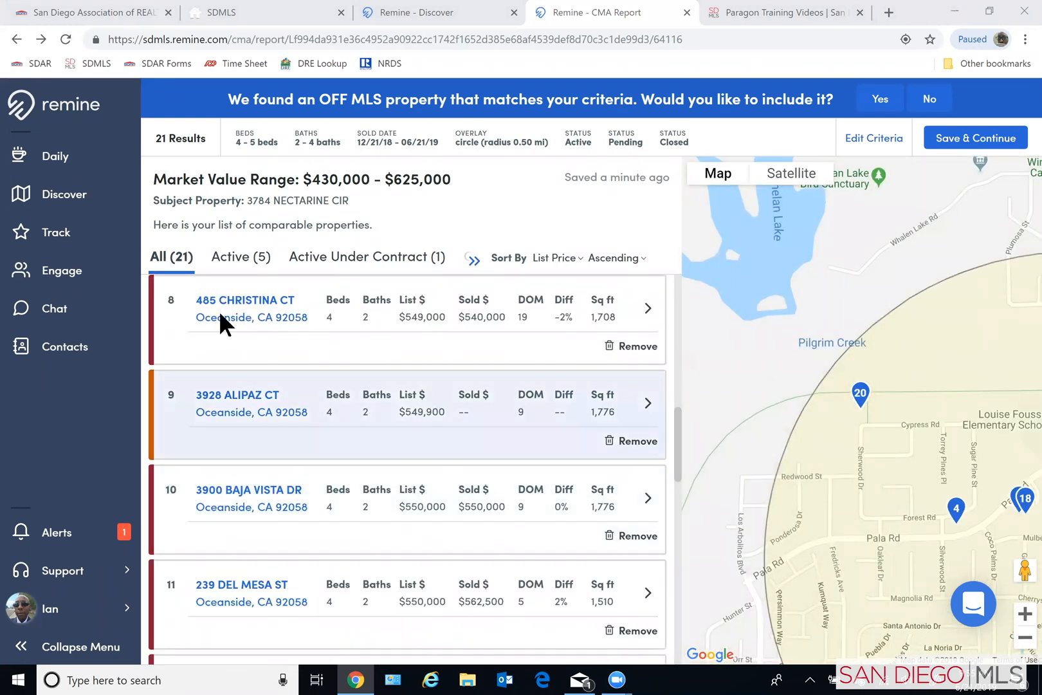
scroll(231, 347, "up", 5)
scroll(238, 338, "up", 3)
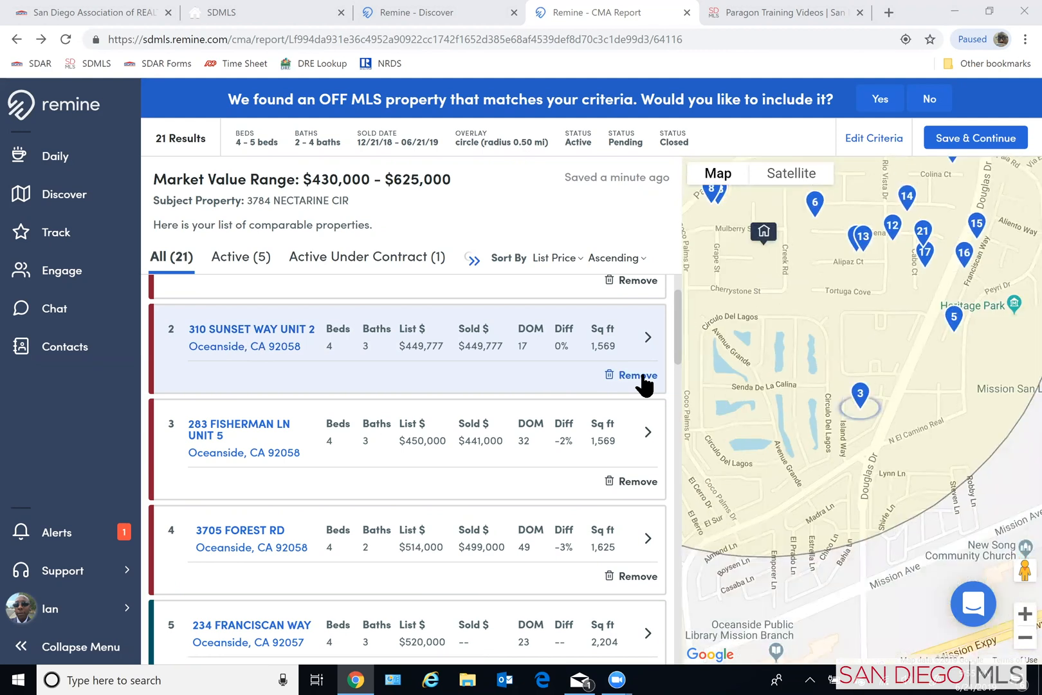
- Show only the active comparables and clear the mail and calendar notifications covering the map
left_click(241, 257)
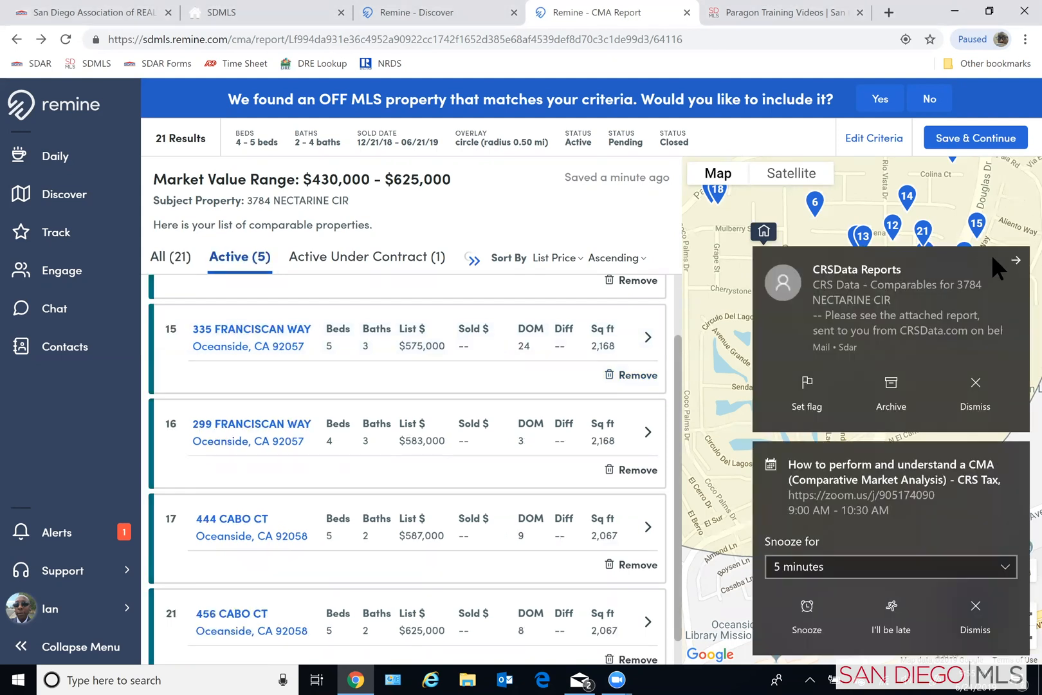
left_click(1016, 260)
left_click(1016, 456)
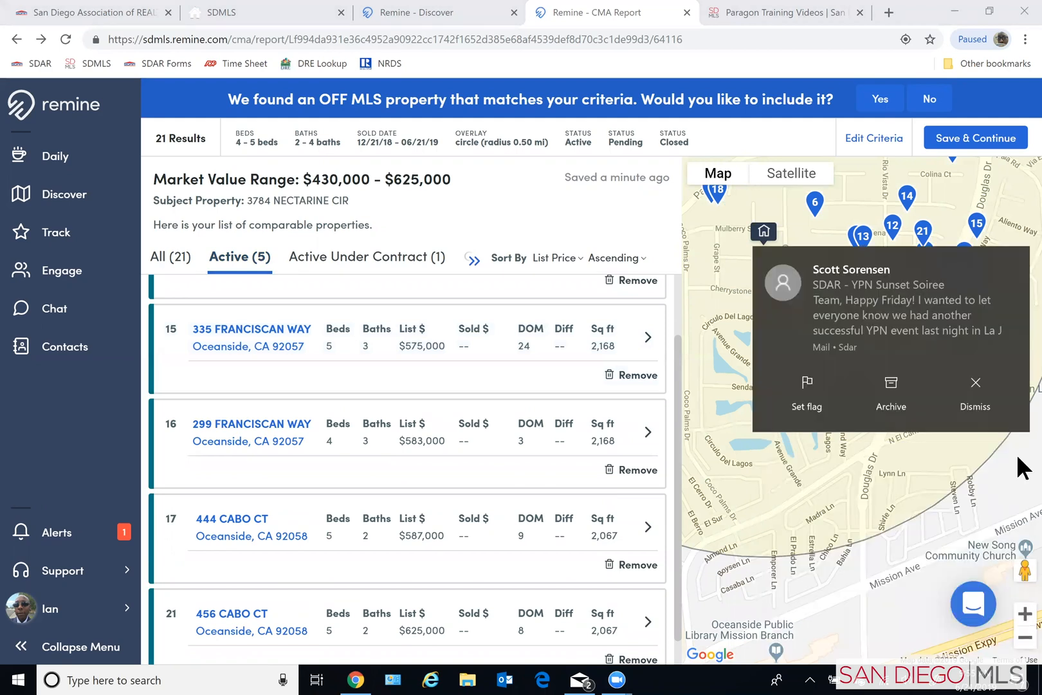
left_click(1017, 481)
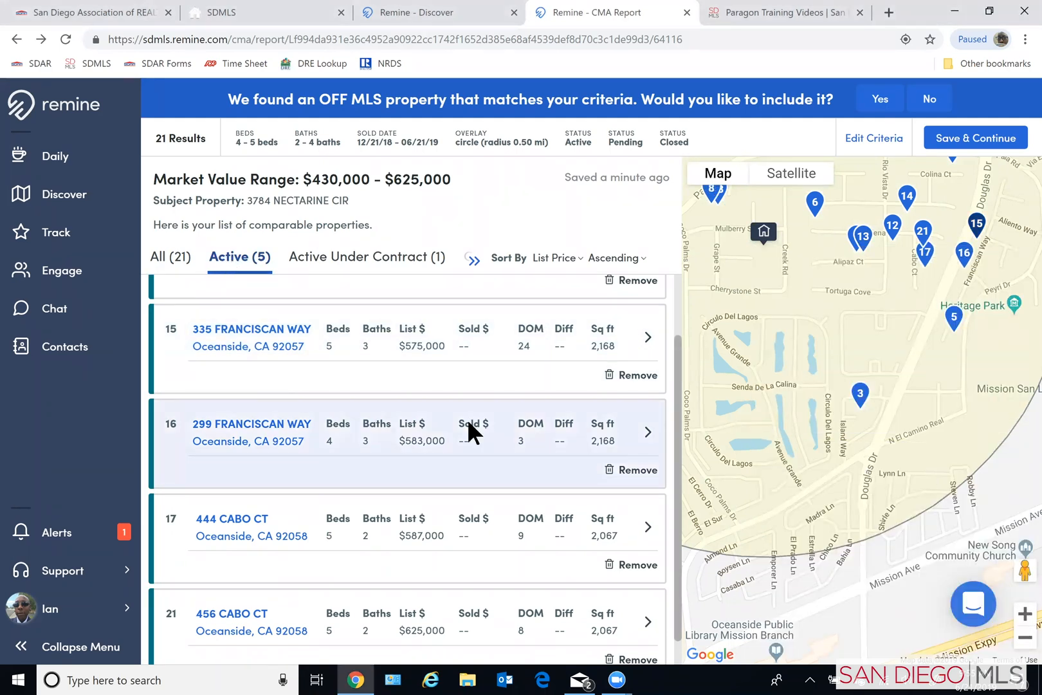
- Remove the active comparables listed at $559,000 and $583,000 from the CMA
scroll(480, 412, "up", 2)
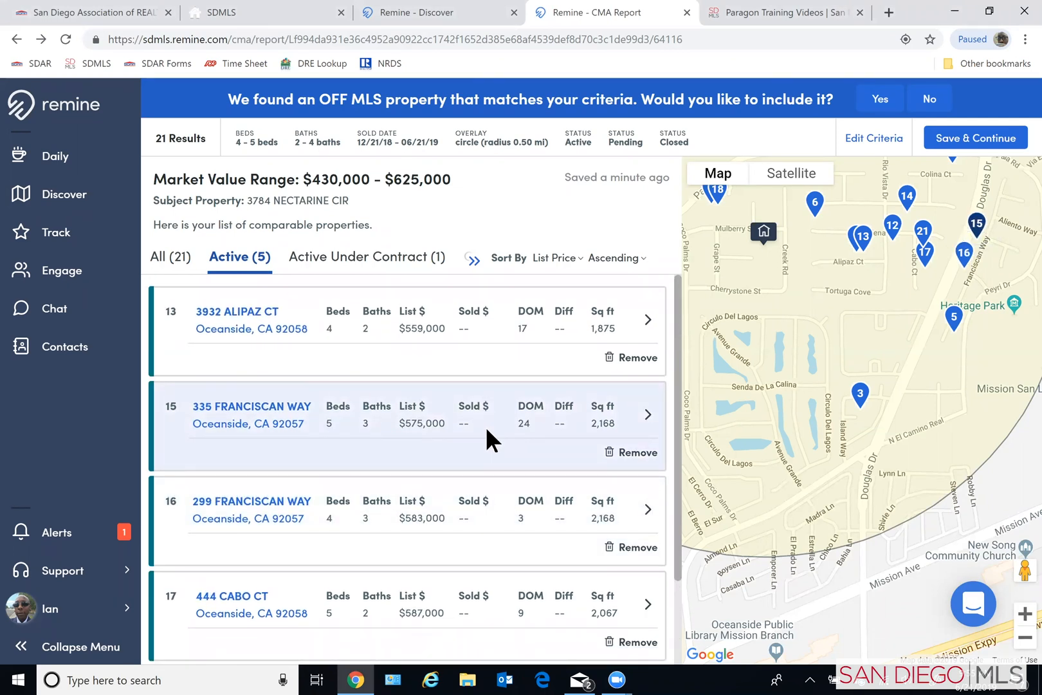
left_click(632, 358)
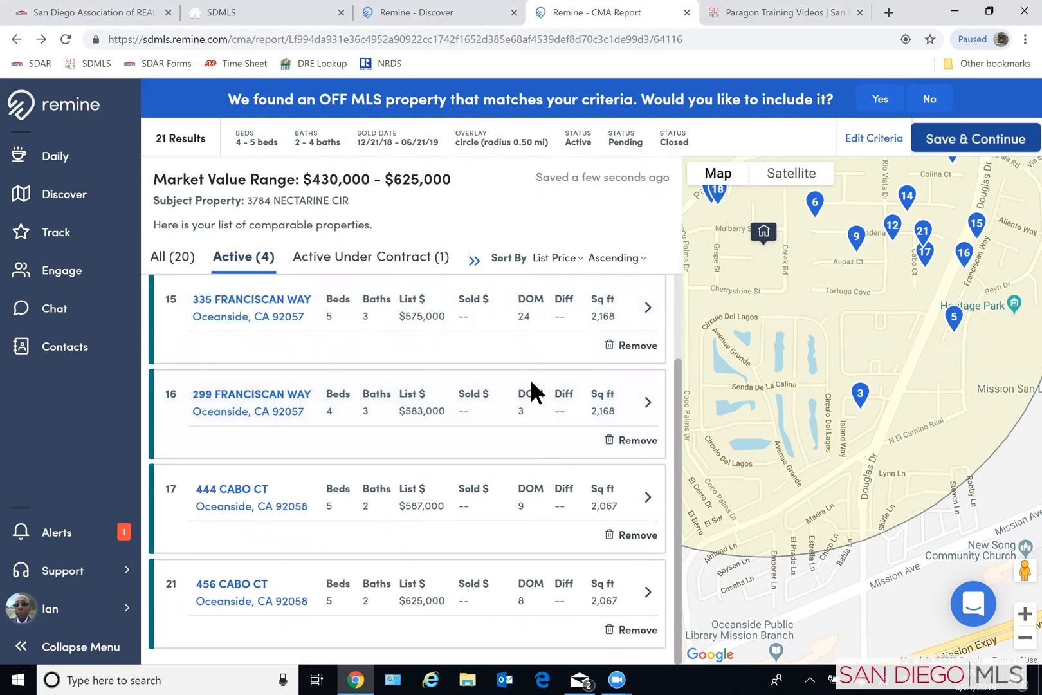
scroll(530, 379, "up", 1)
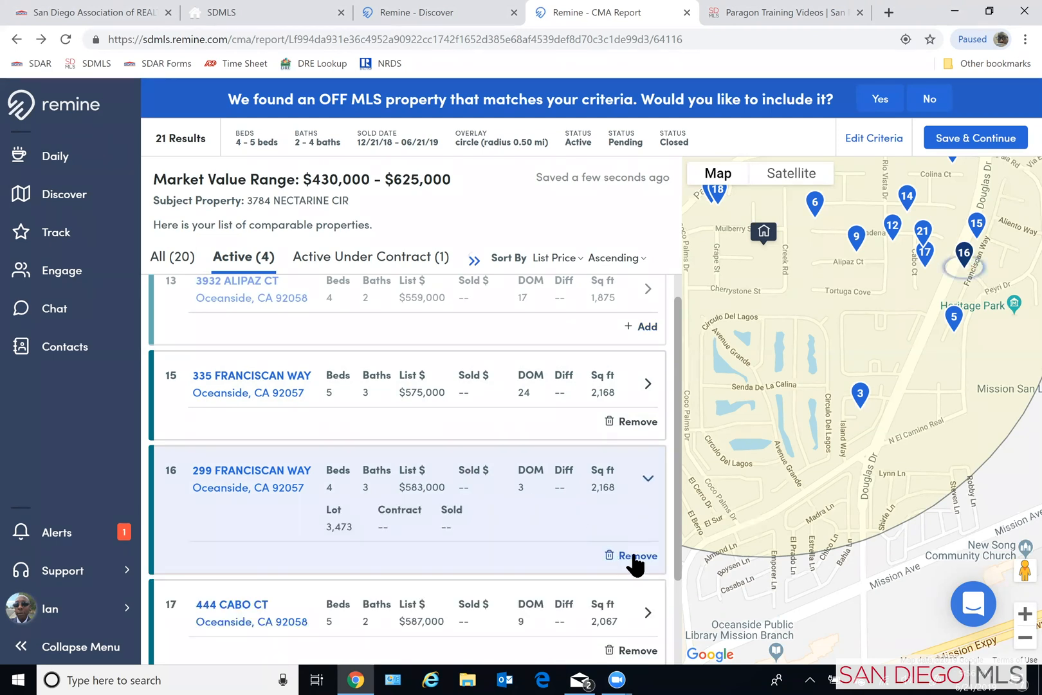
left_click(633, 558)
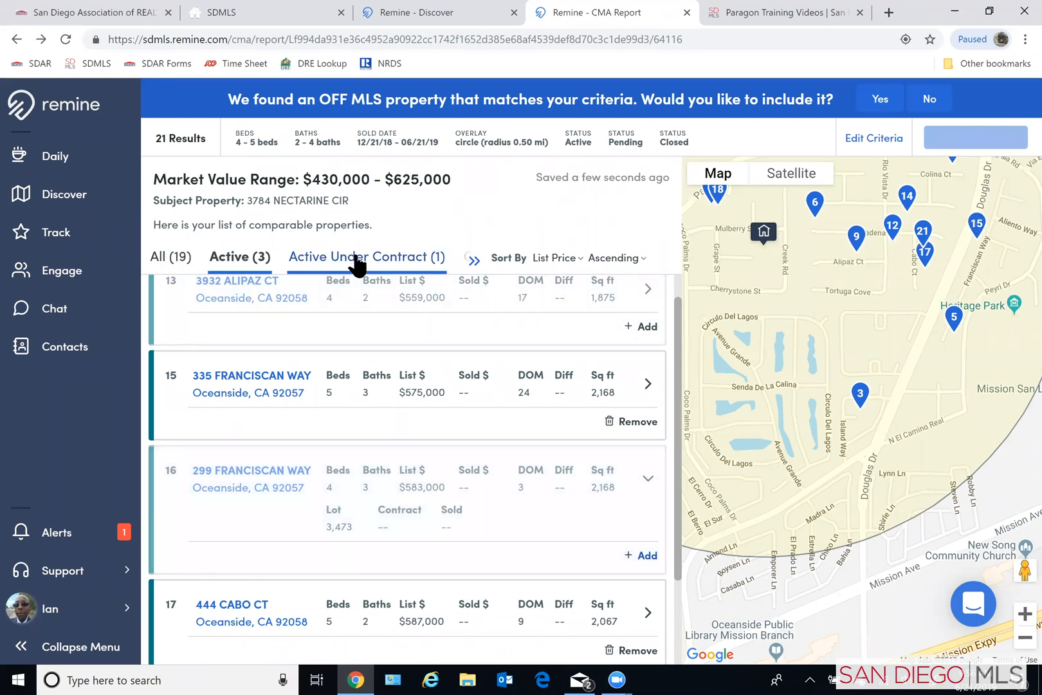
- Check the active-under-contract comparable, then remove the first three closed comparables from the CMA
left_click(358, 262)
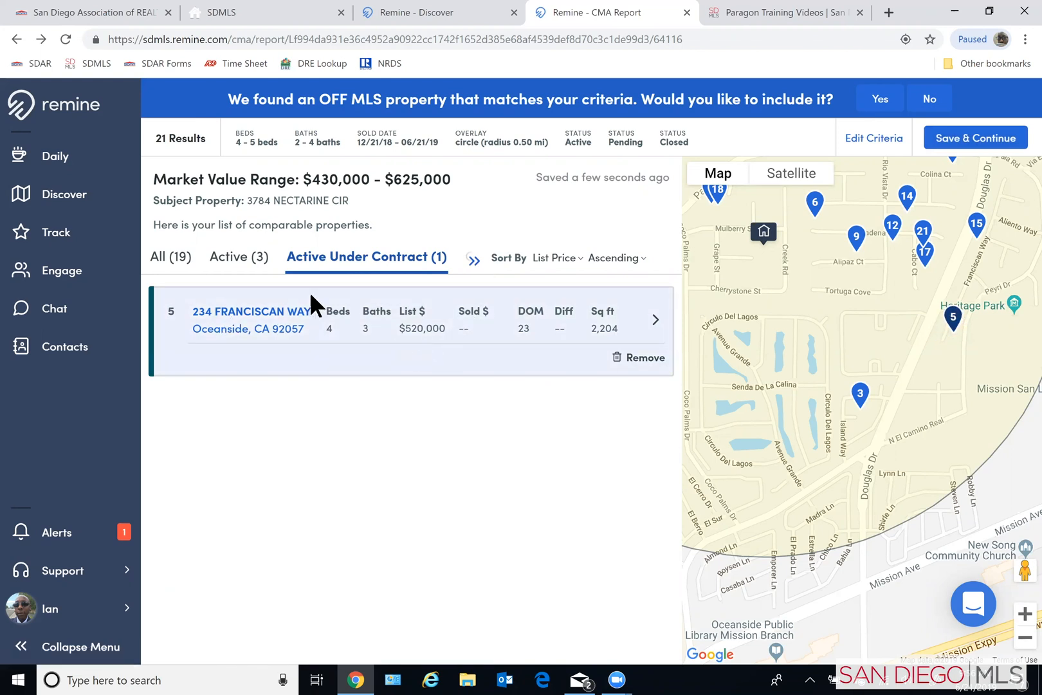
left_click(475, 263)
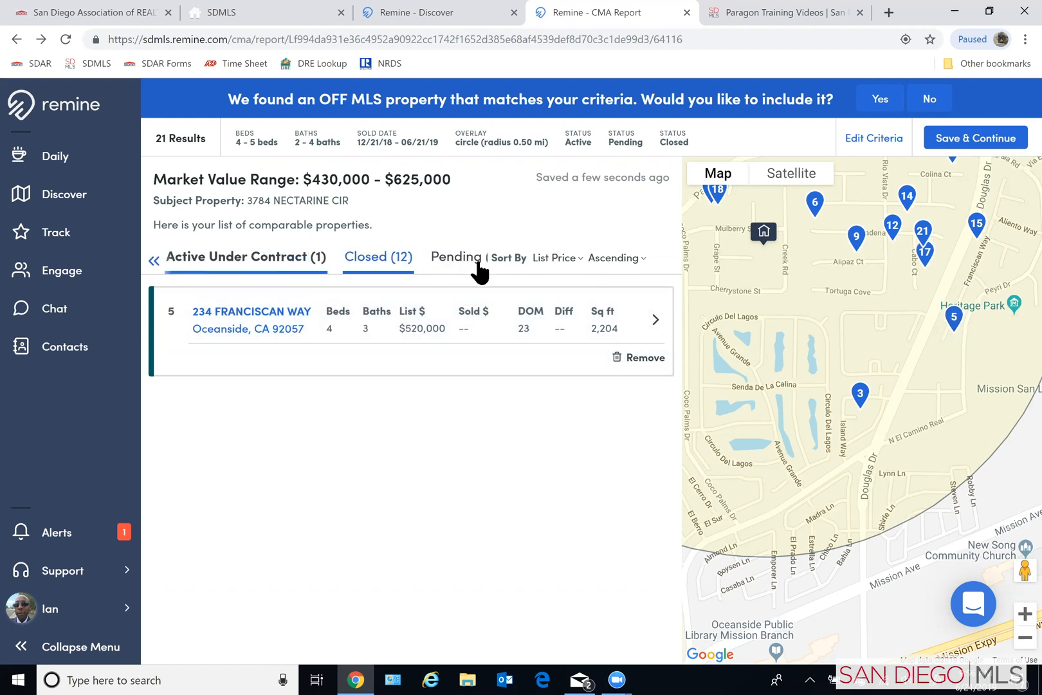
left_click(356, 264)
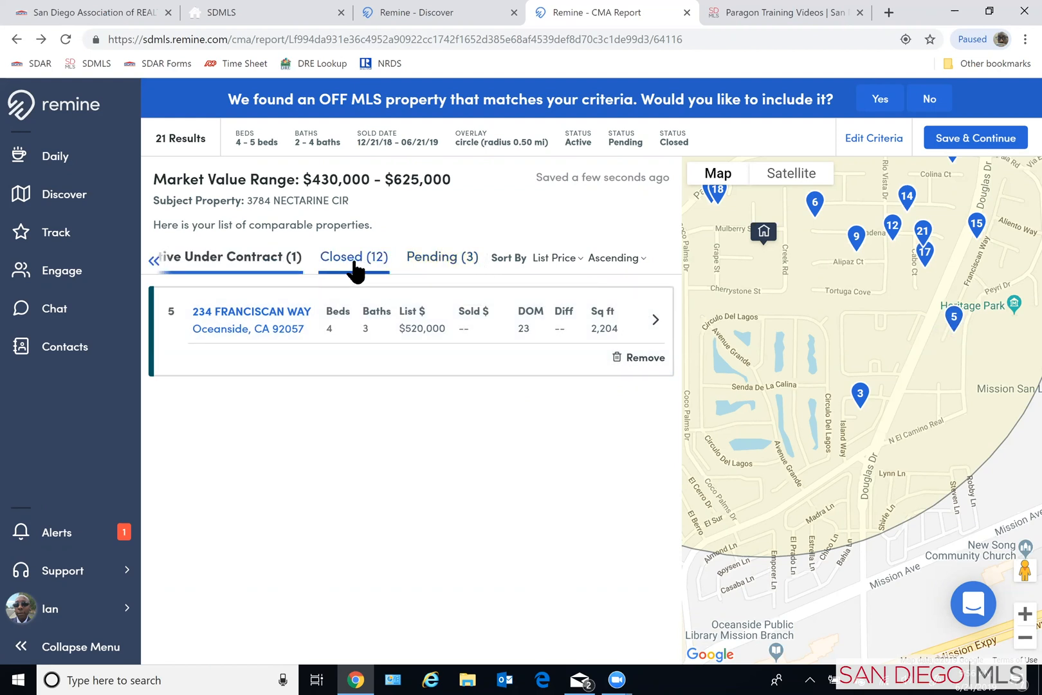
left_click(636, 357)
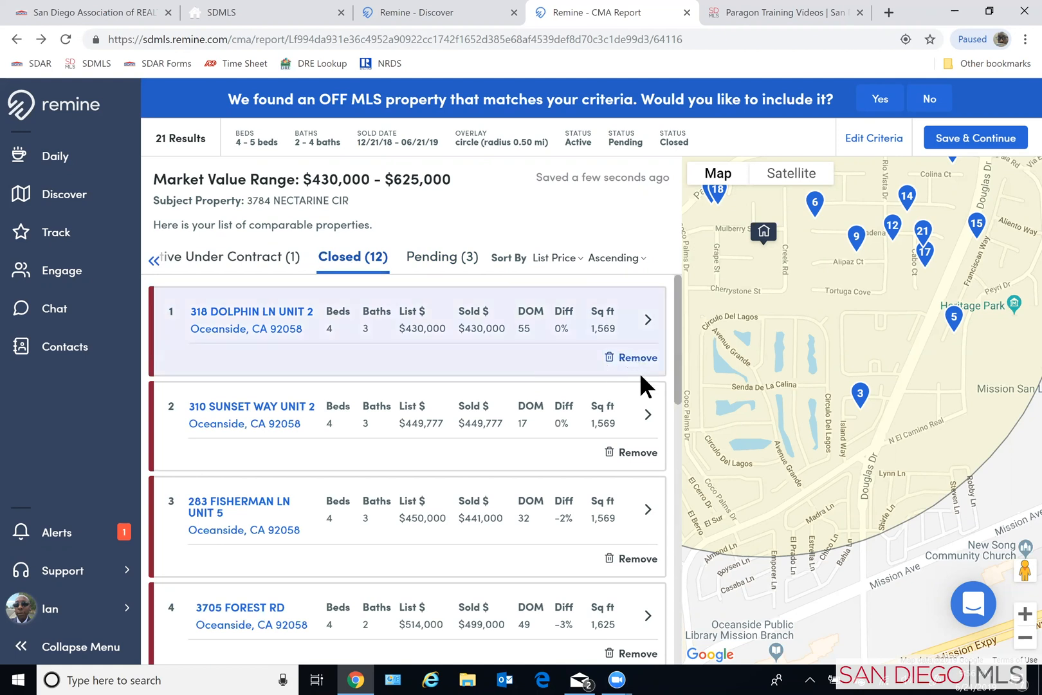
left_click(619, 559)
scroll(541, 509, "down", 4)
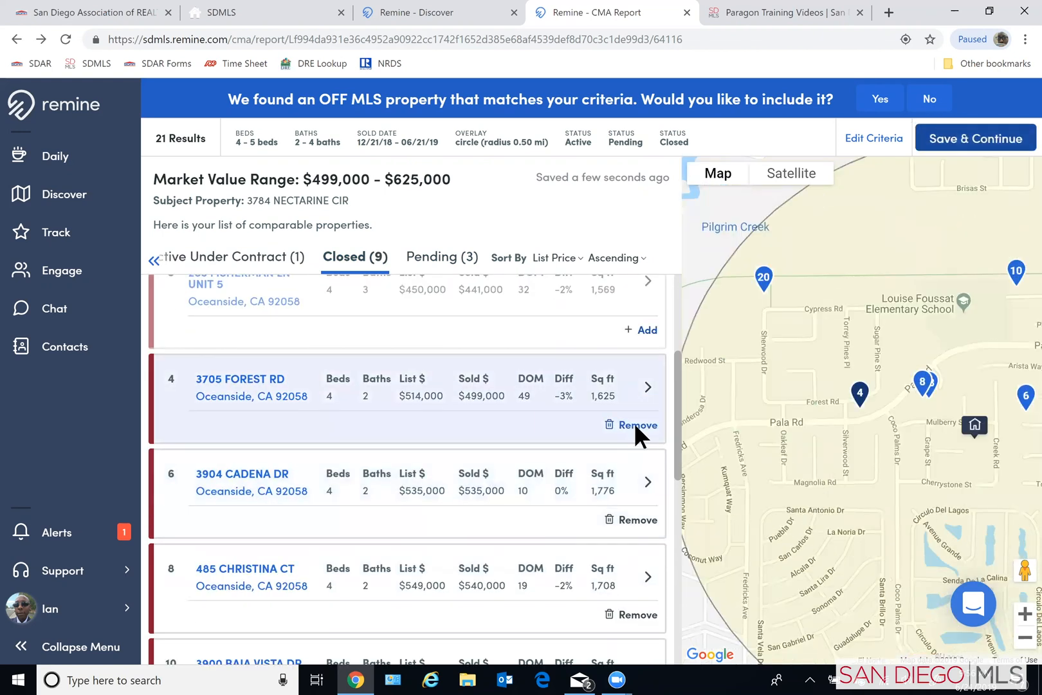
- Remove the closed comparables listed at $514,000, $599,000 and $625,000 from the CMA
left_click(636, 425)
scroll(642, 519, "down", 3)
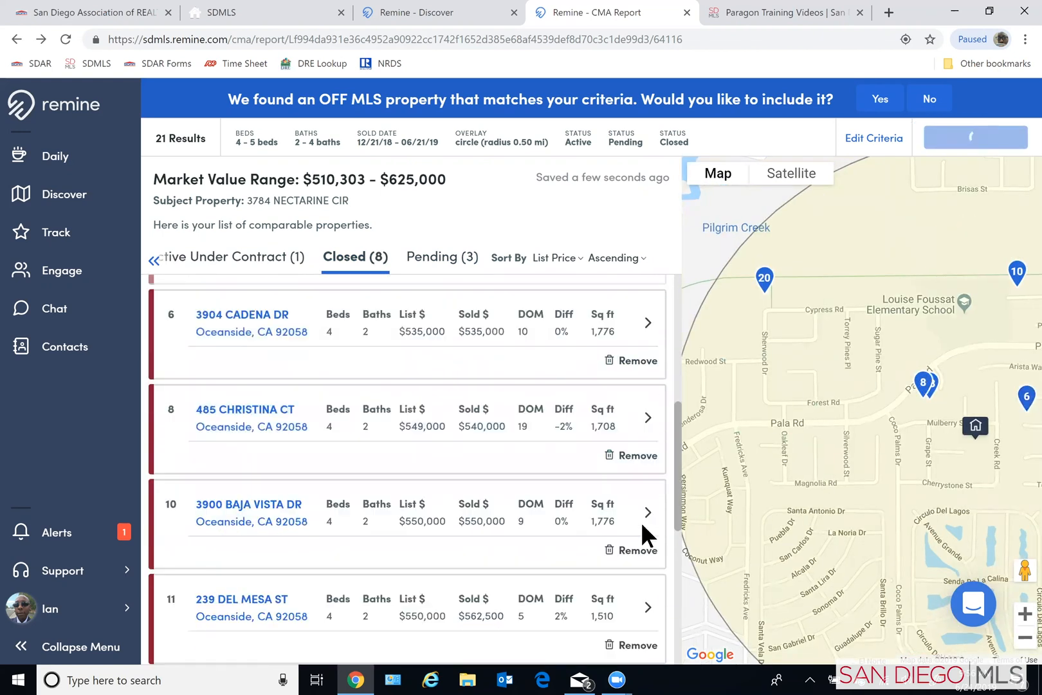
scroll(641, 521, "down", 4)
scroll(640, 519, "down", 2)
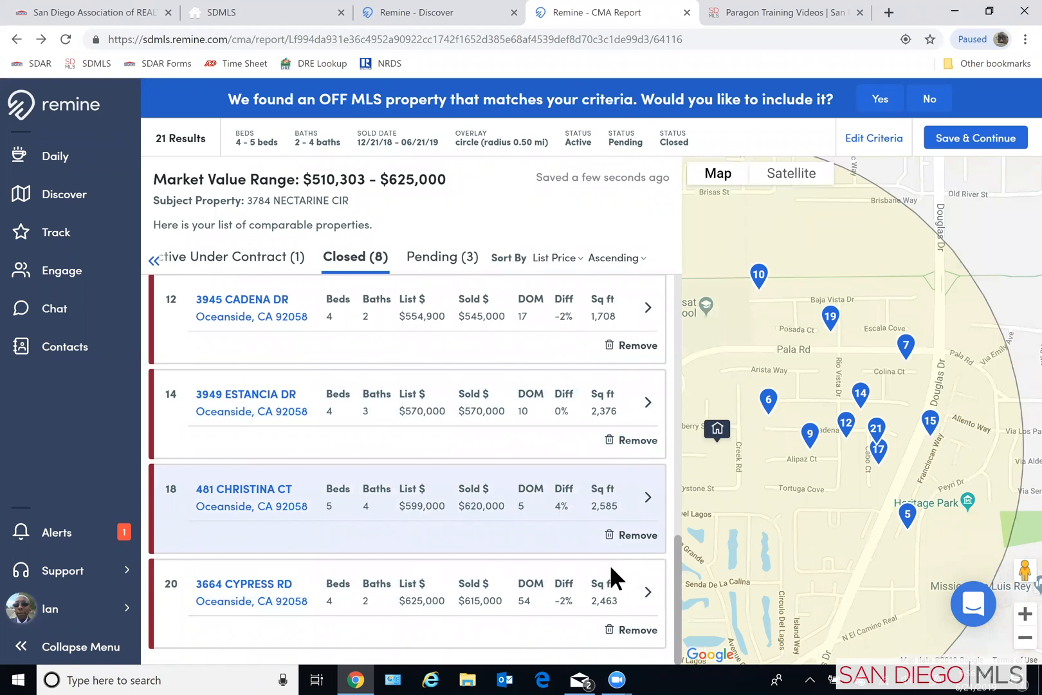
left_click(636, 536)
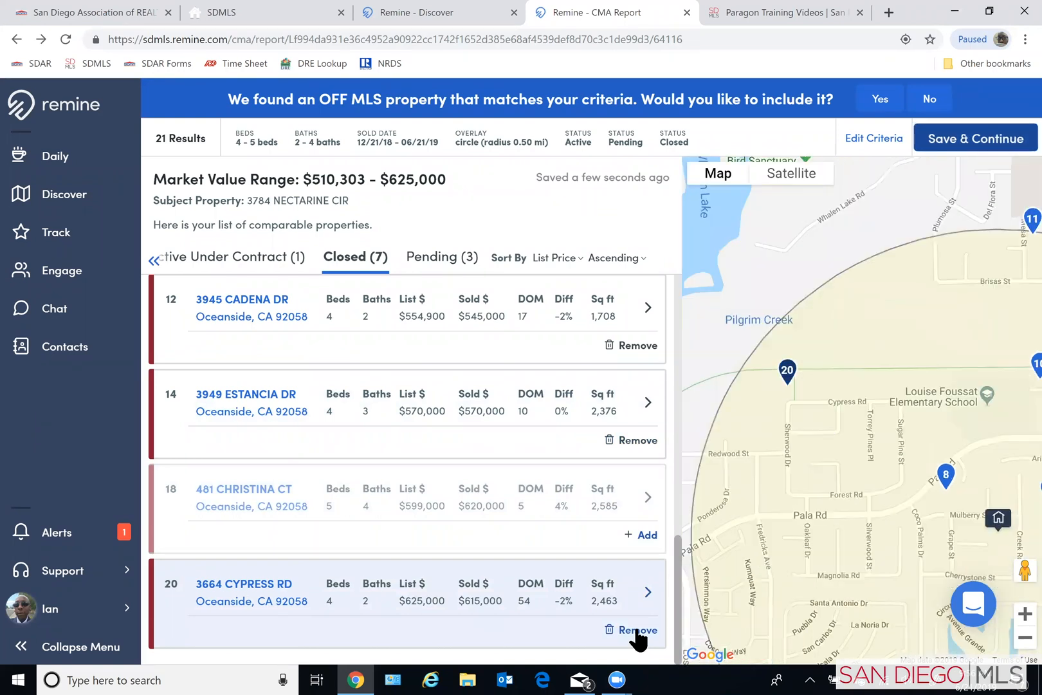
left_click(636, 630)
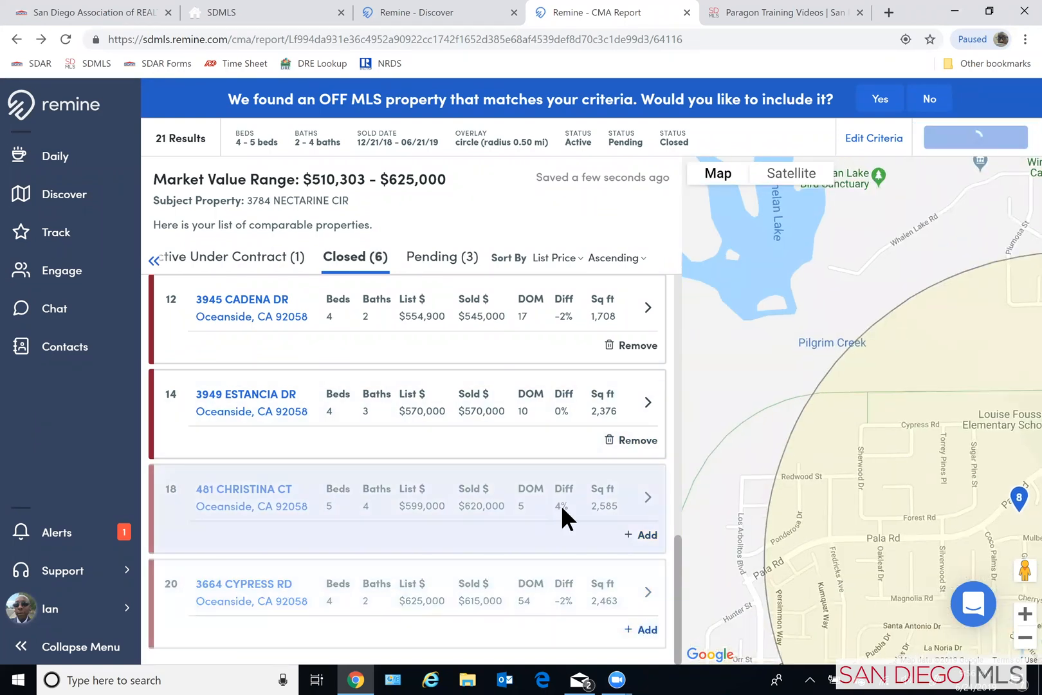
- Remove the closed comparables listed at $535,000 and $549,000 from the CMA
scroll(561, 508, "up", 1)
scroll(605, 515, "up", 1)
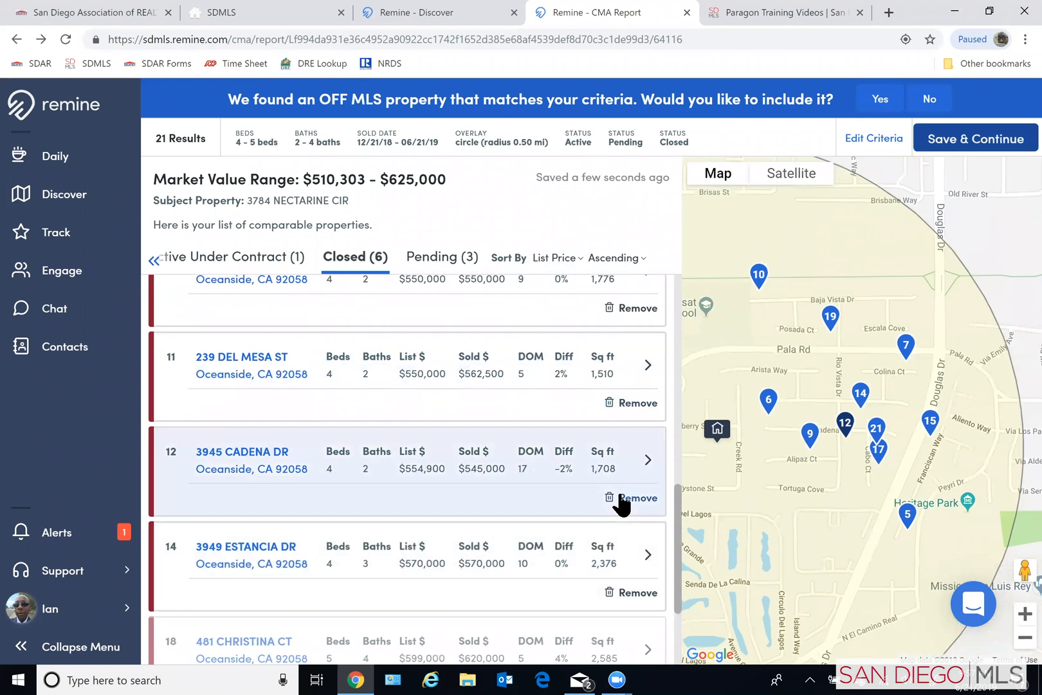
scroll(529, 373, "up", 1)
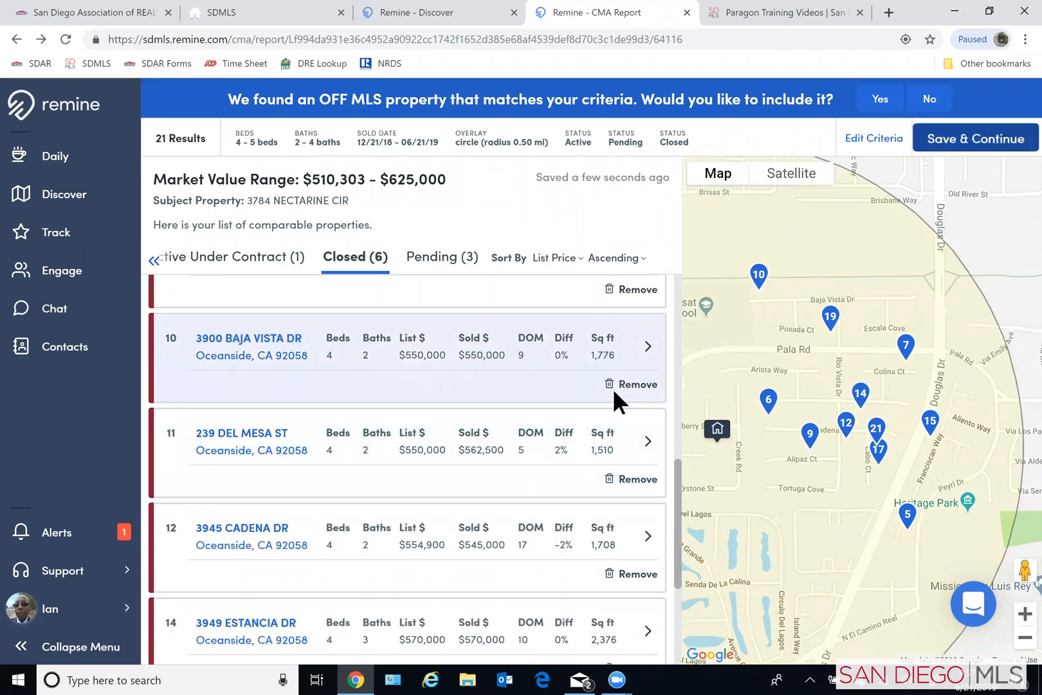
scroll(620, 391, "up", 2)
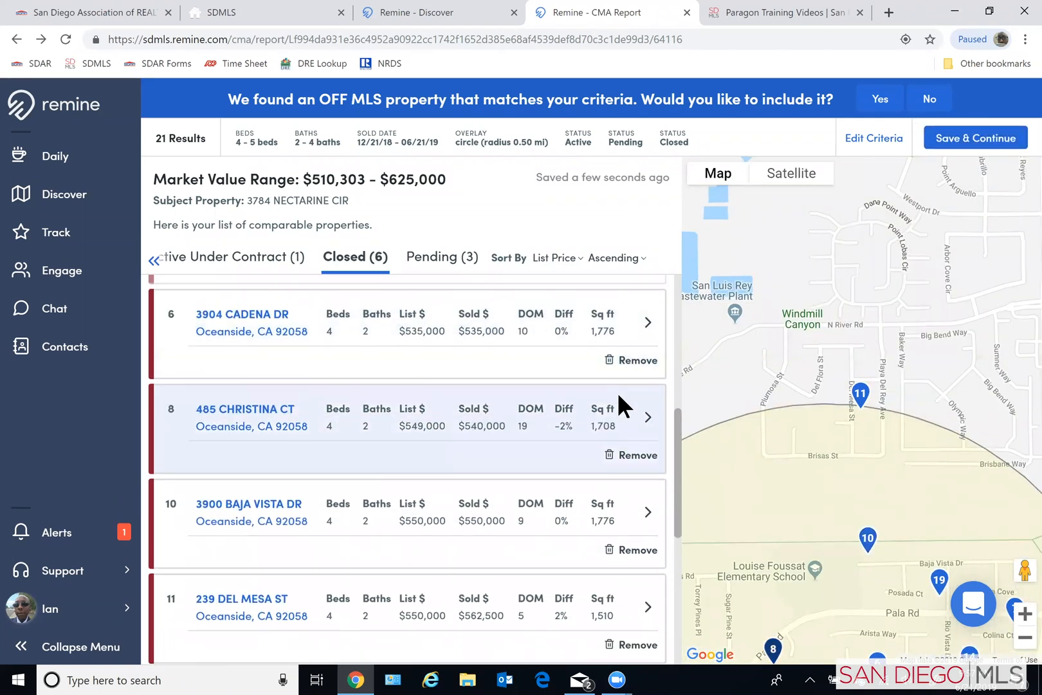
scroll(618, 405, "up", 1)
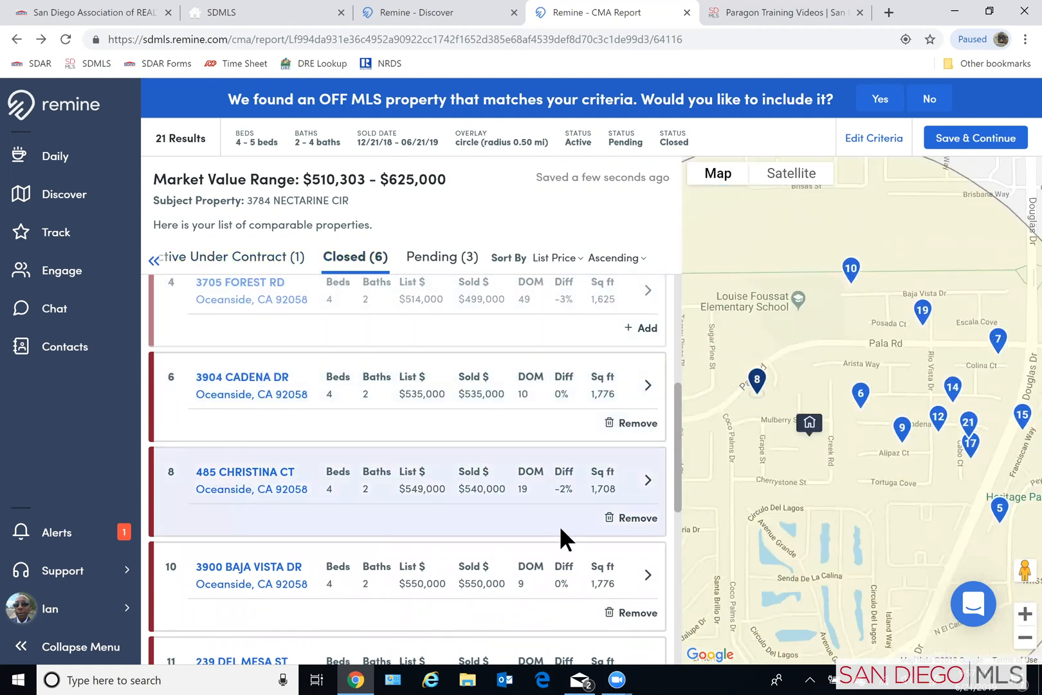
scroll(570, 503, "down", 1)
left_click(634, 347)
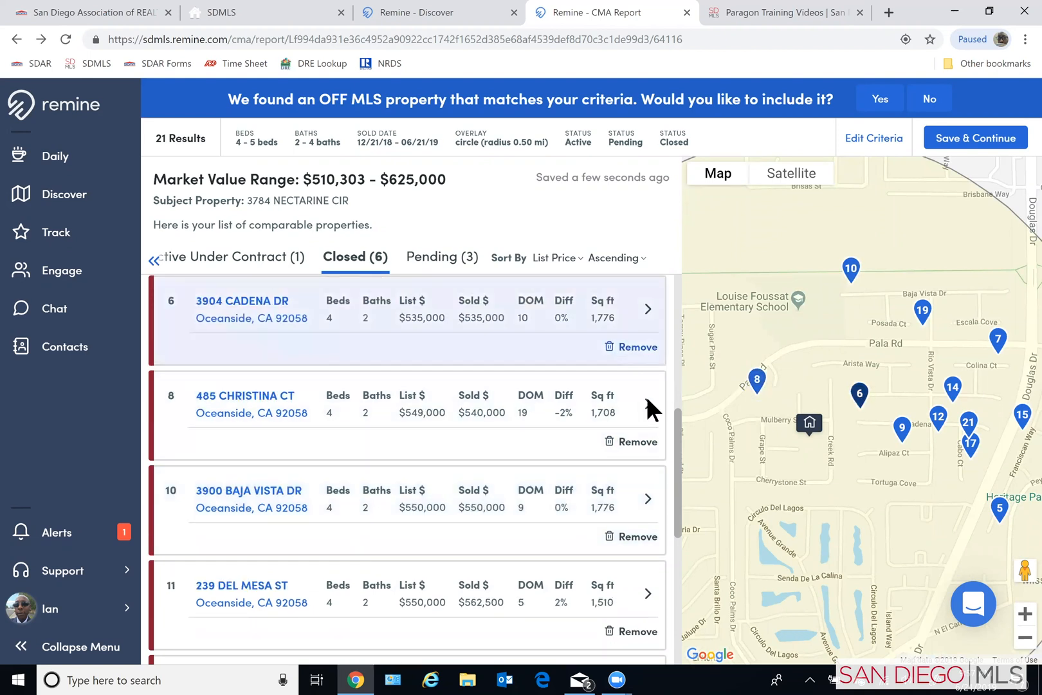
left_click(634, 443)
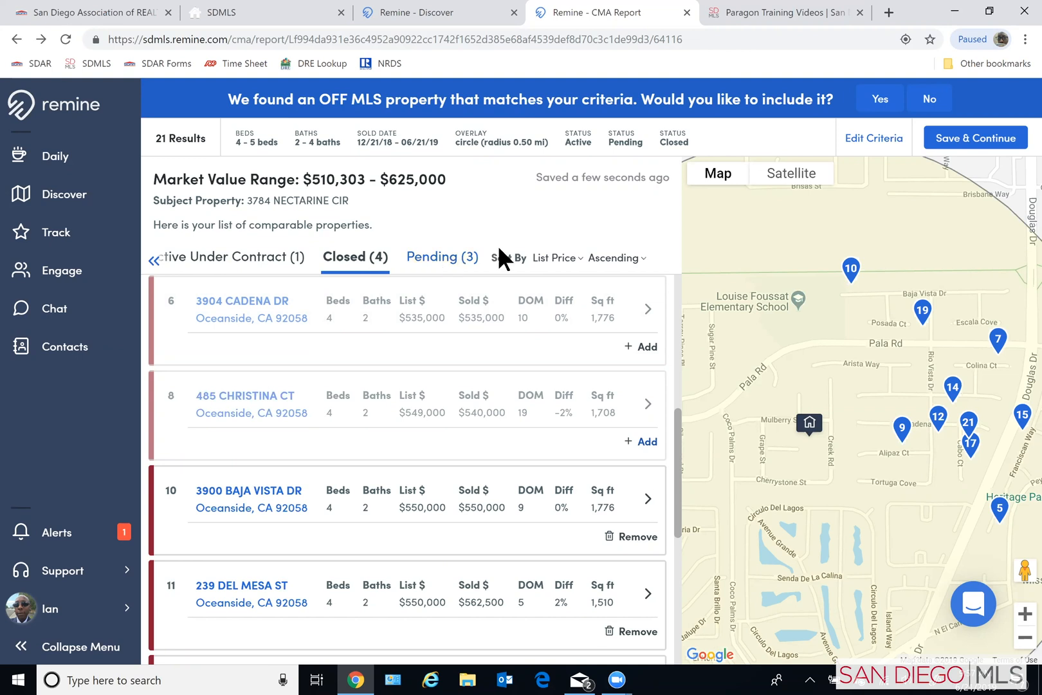
- Check the pending comparables, then edit the comparables criteria to set the building type to Single Family
left_click(456, 259)
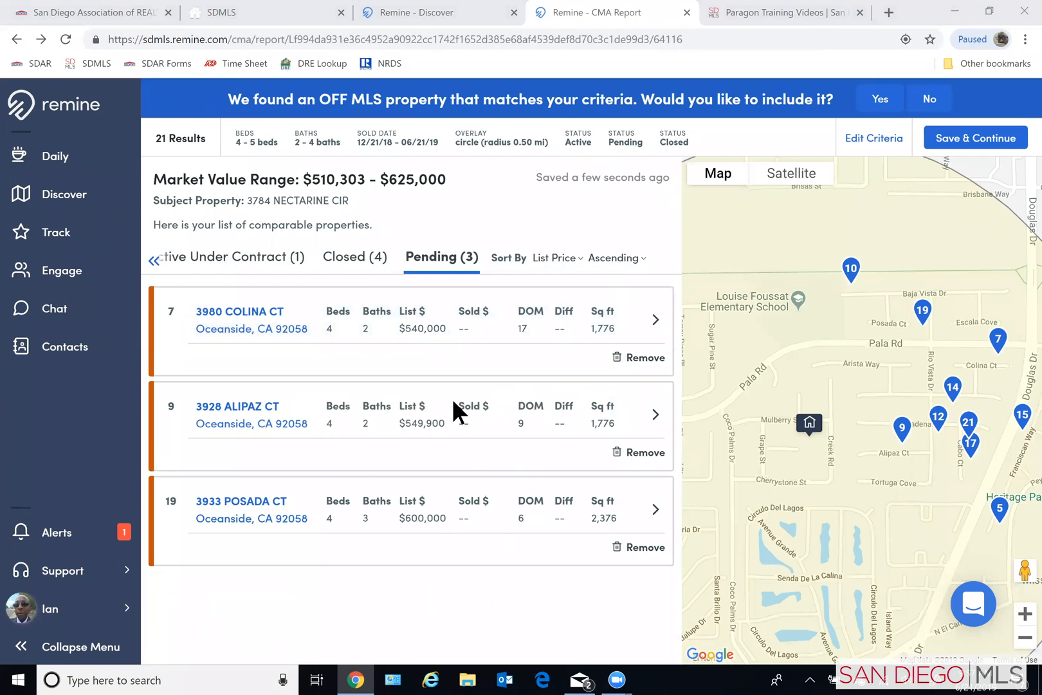
left_click(610, 202)
left_click(877, 143)
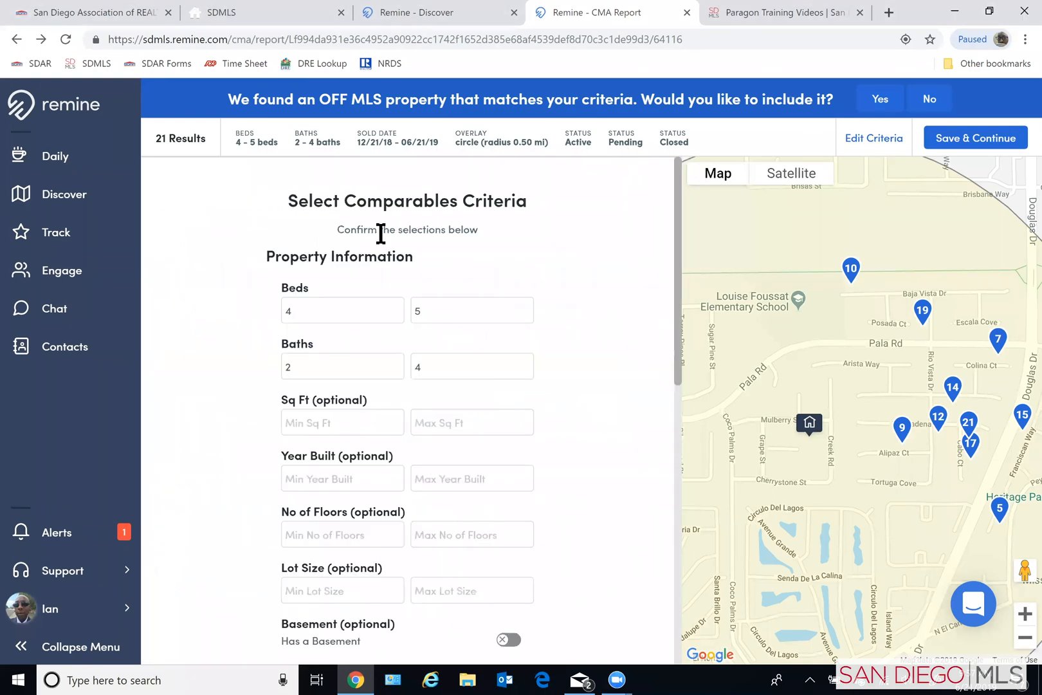
scroll(242, 379, "down", 2)
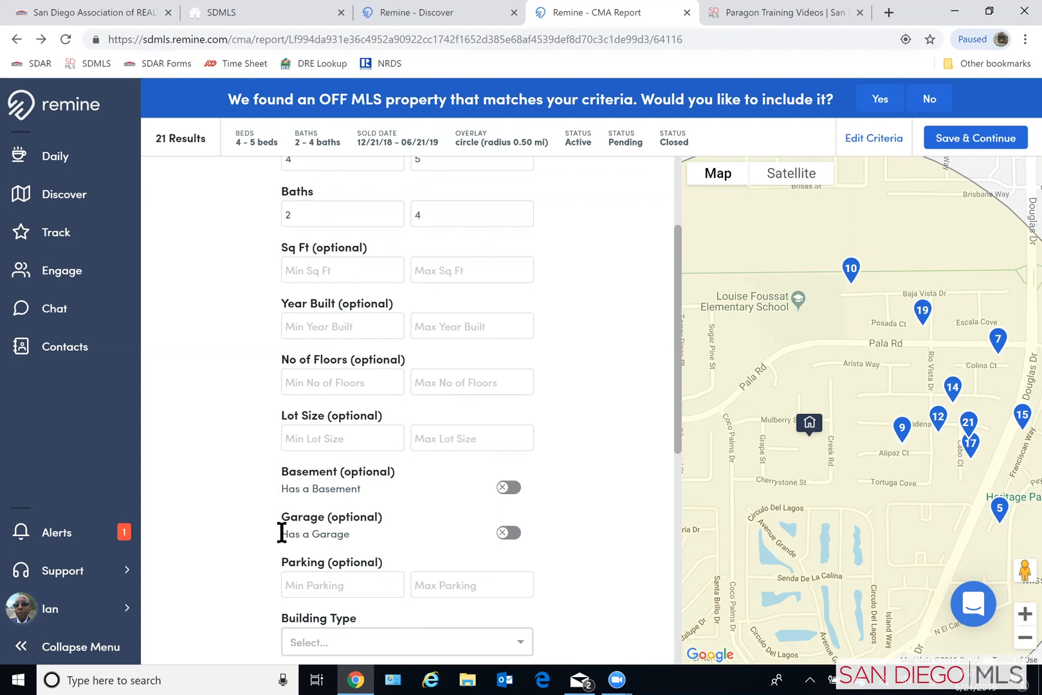
scroll(599, 589, "down", 4)
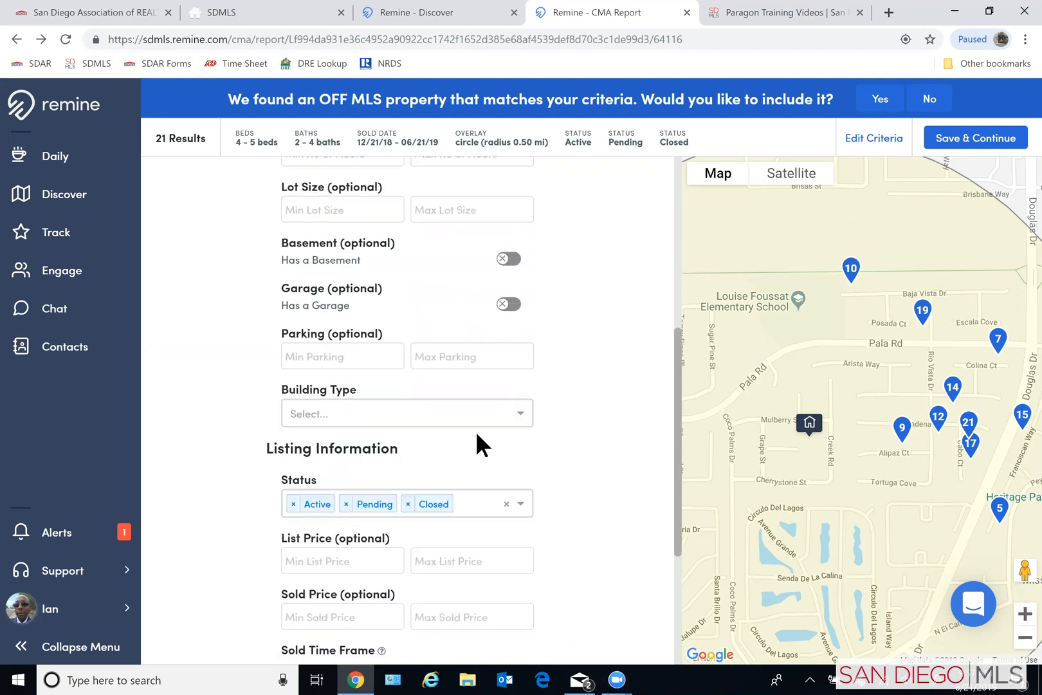
left_click(449, 417)
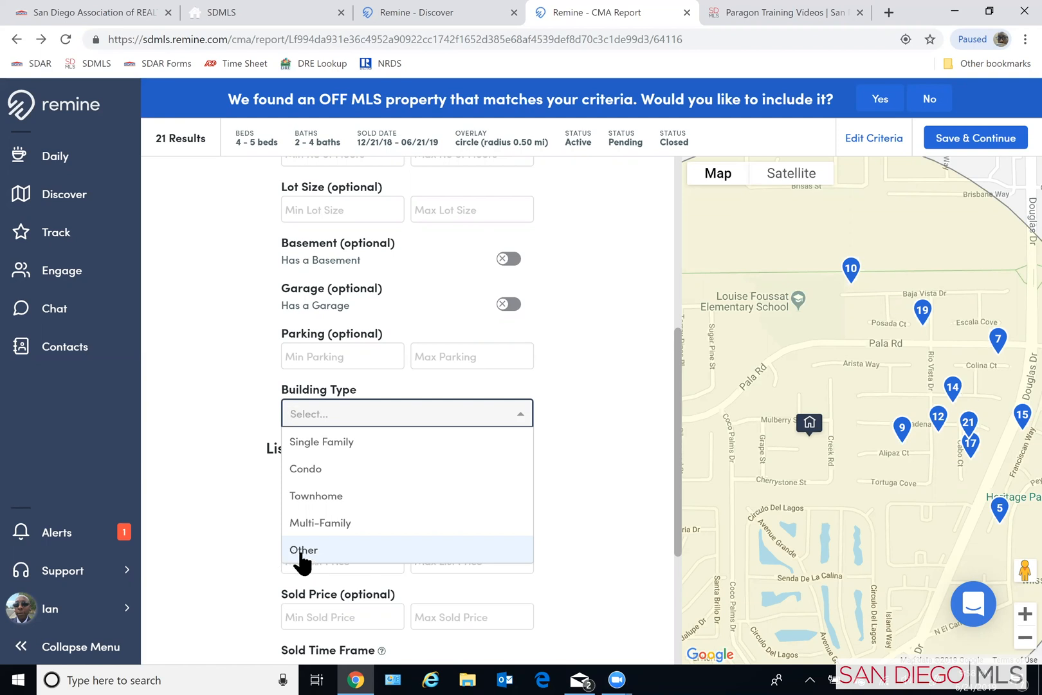
left_click(337, 442)
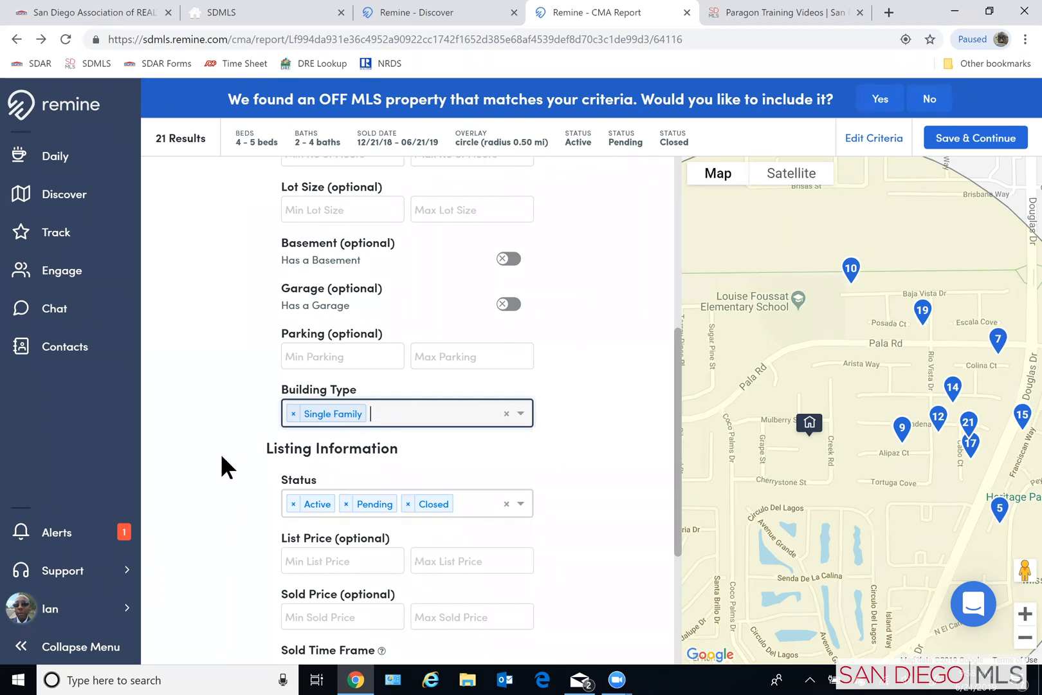
- Look over the available listing status options without changing them, then apply the revised comparables criteria
scroll(220, 453, "down", 3)
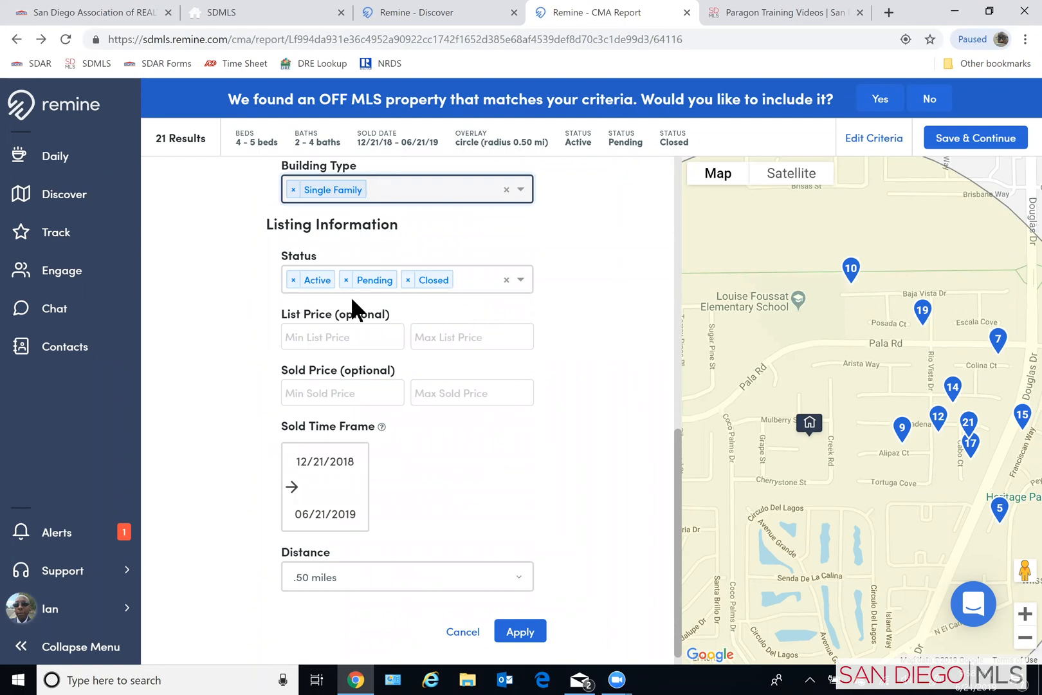
left_click(521, 283)
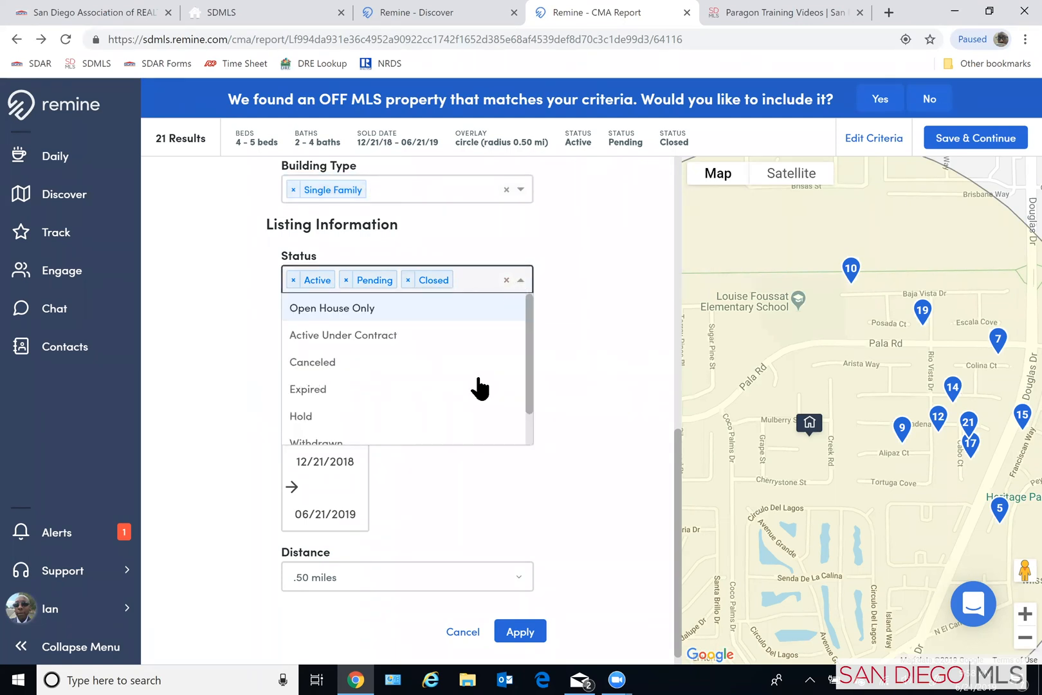
scroll(472, 404, "down", 1)
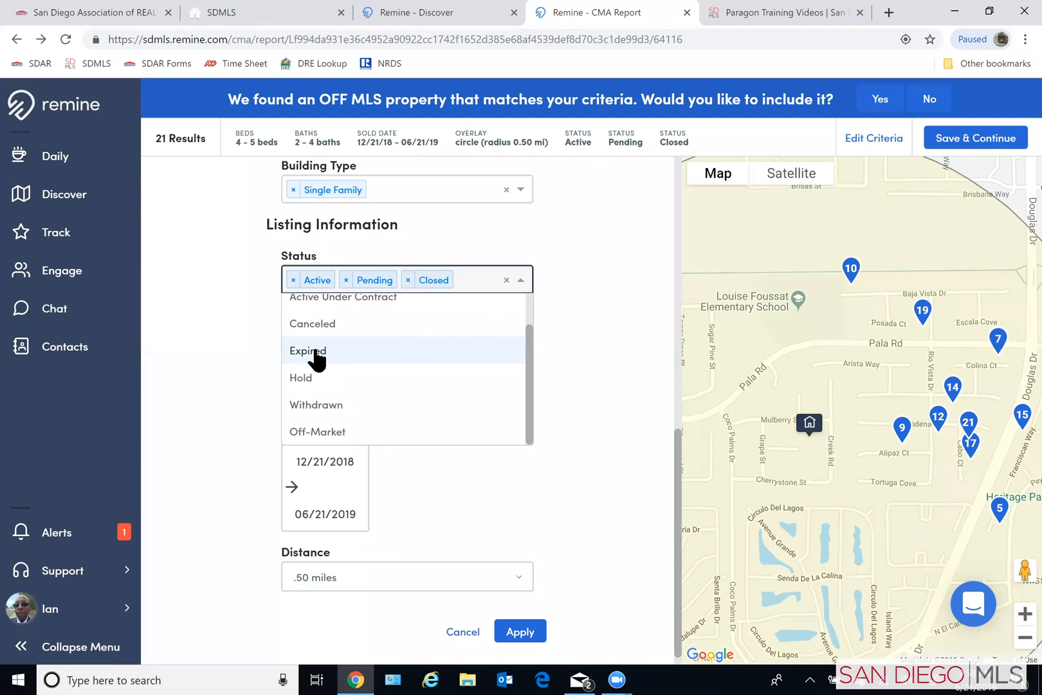
left_click(219, 340)
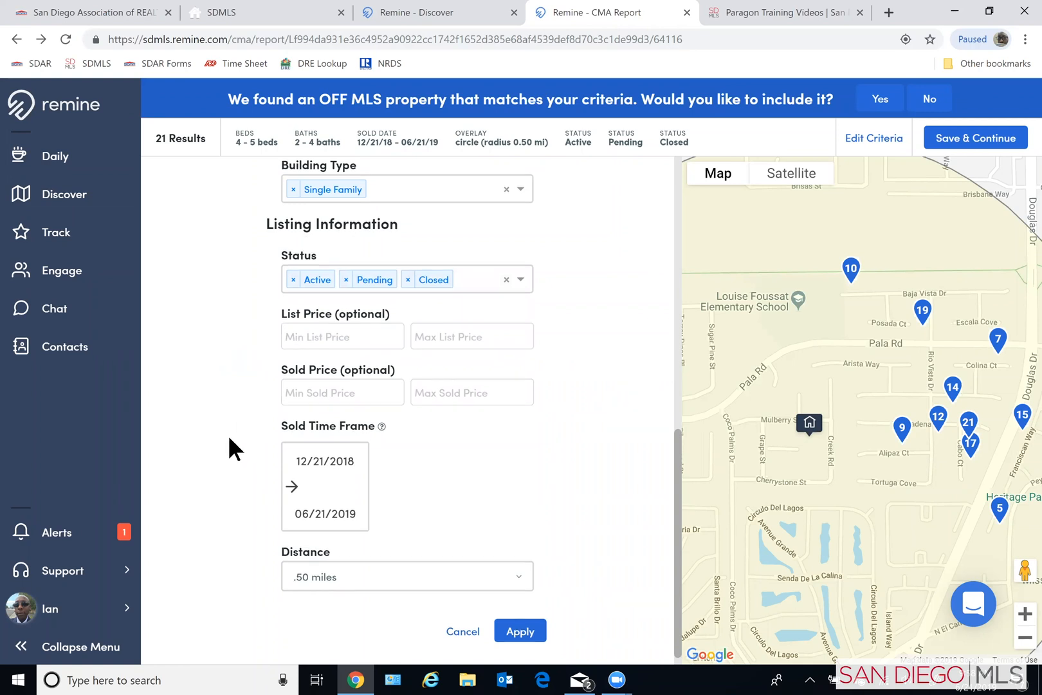
scroll(228, 447, "down", 1)
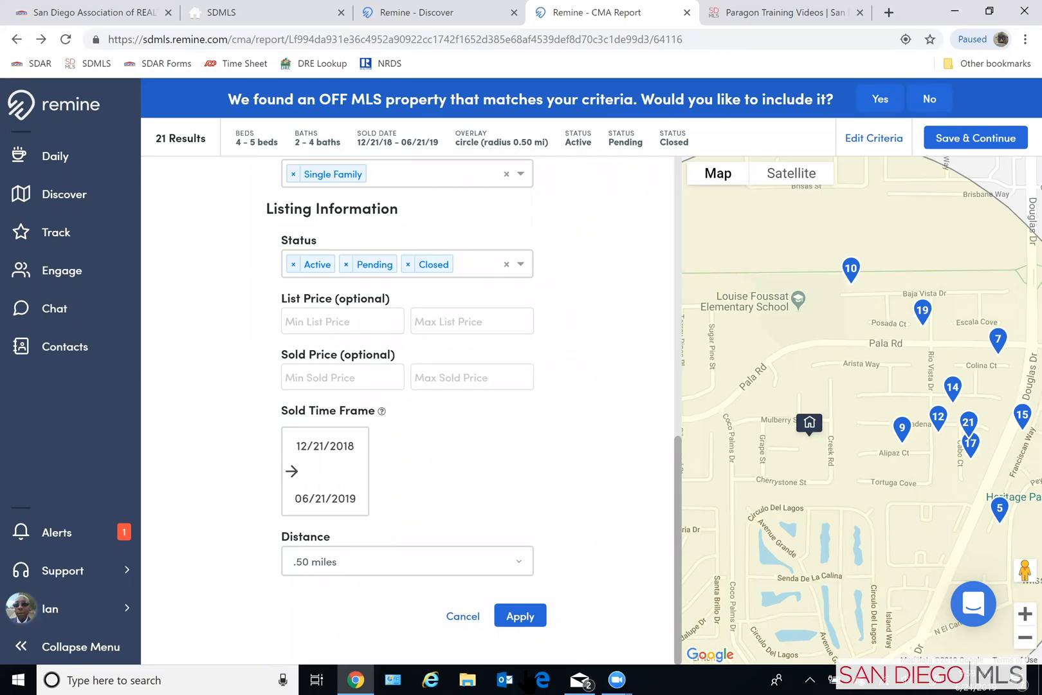
left_click(522, 617)
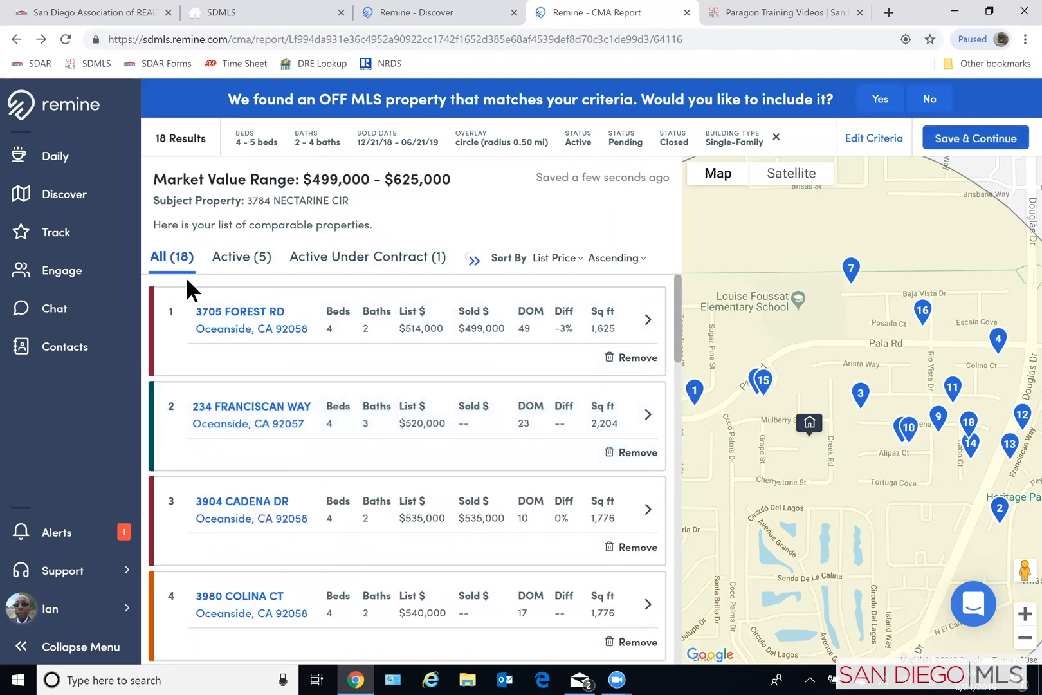
- Show only the active comparables and remove the ones listed at $559,000 and $575,000
left_click(255, 269)
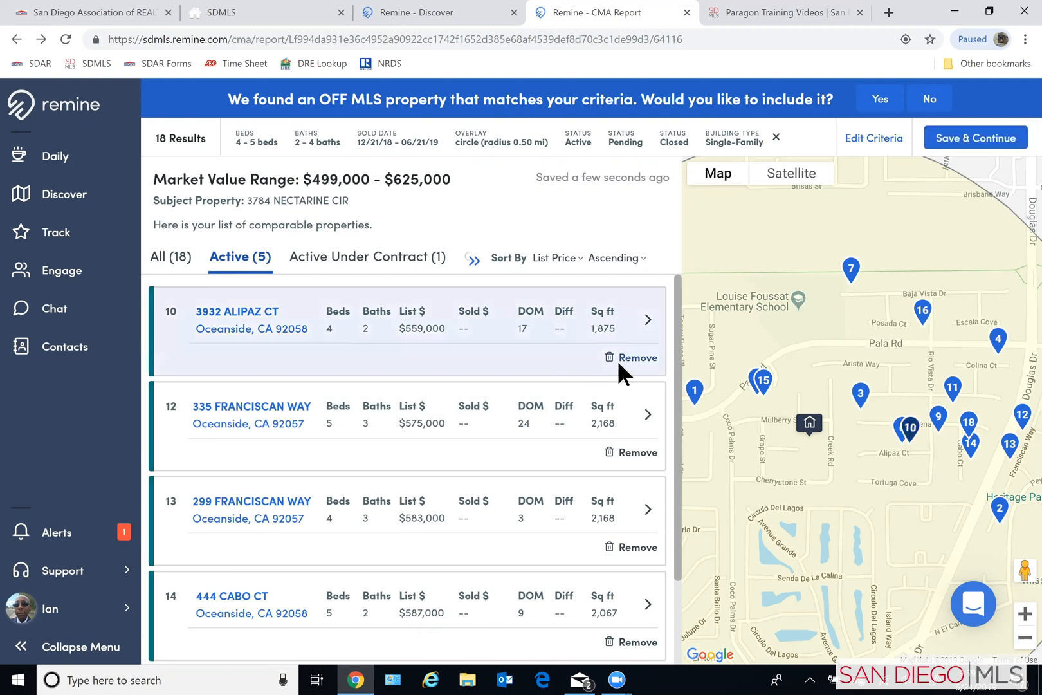
left_click(634, 359)
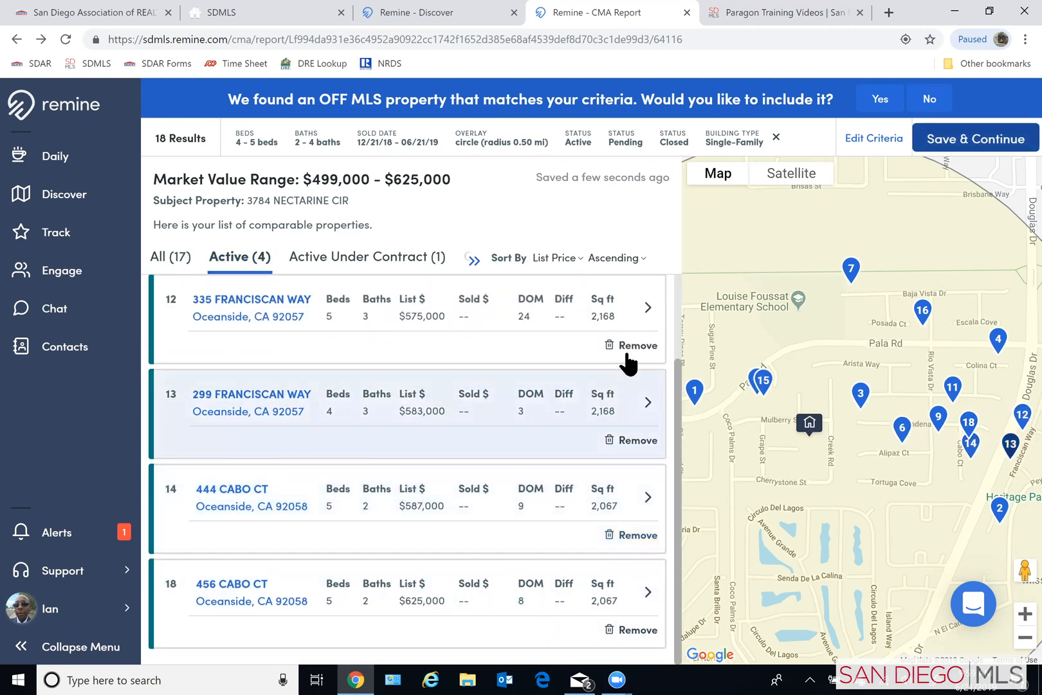
left_click(630, 345)
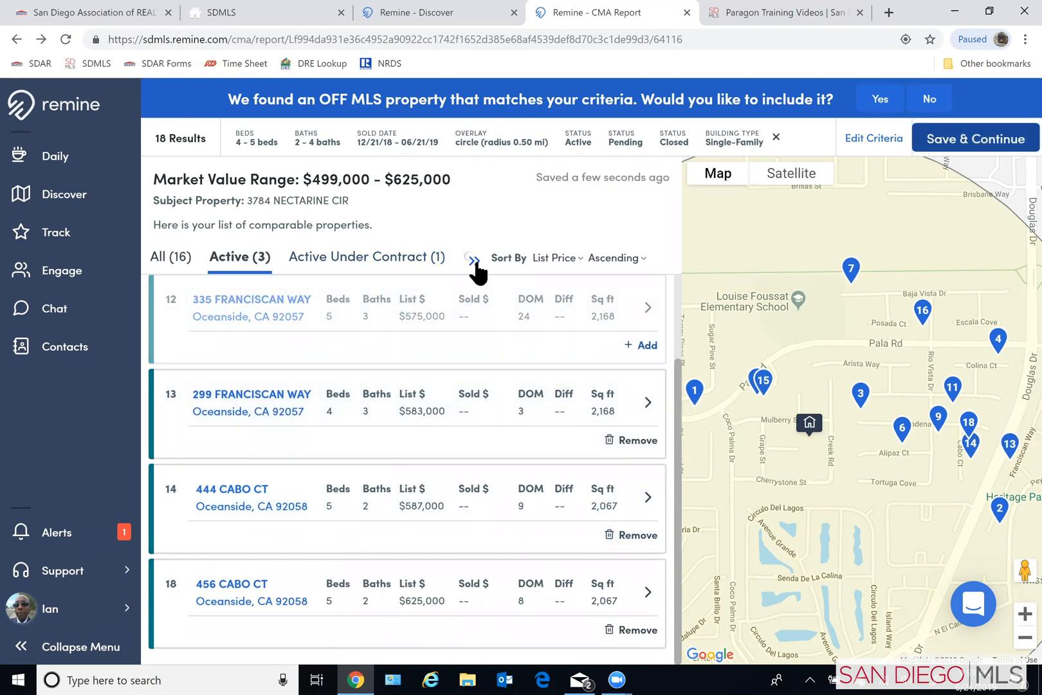
- Show the closed comparables, remove the ones sold for $540,000 and $562,500, and look over the rest of the list
left_click(474, 261)
left_click(360, 260)
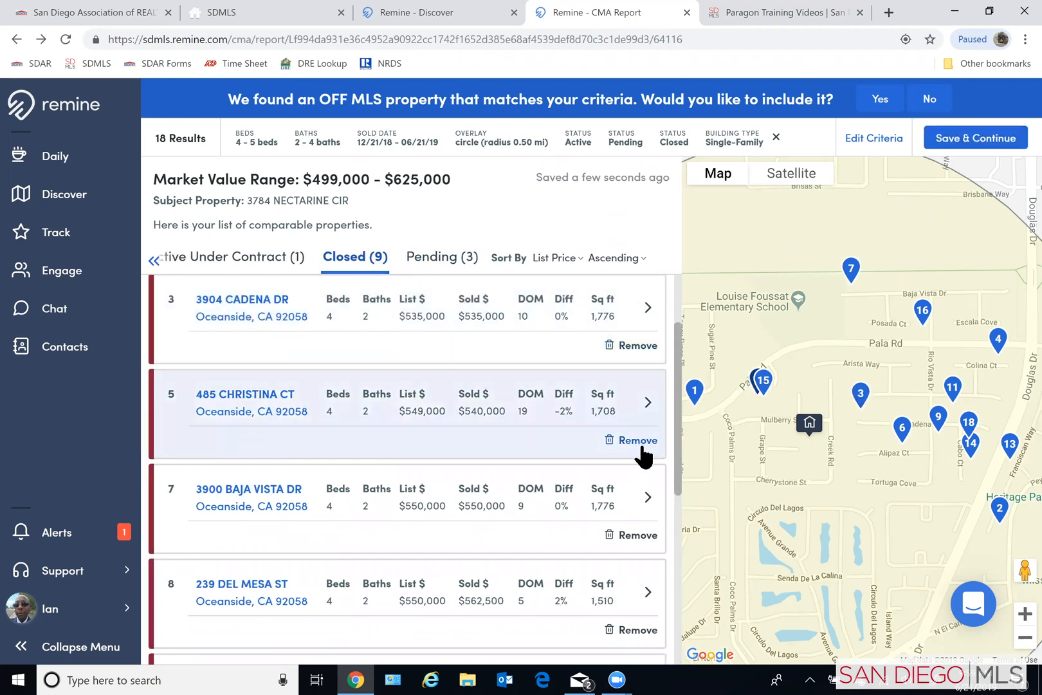
left_click(638, 441)
left_click(639, 631)
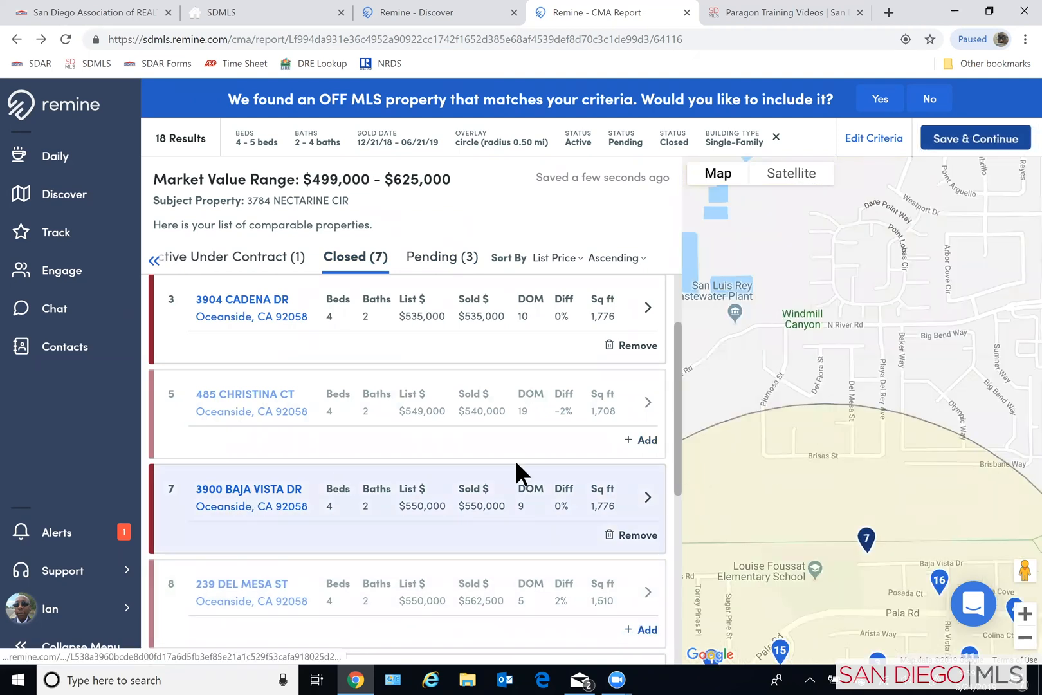
scroll(525, 481, "down", 2)
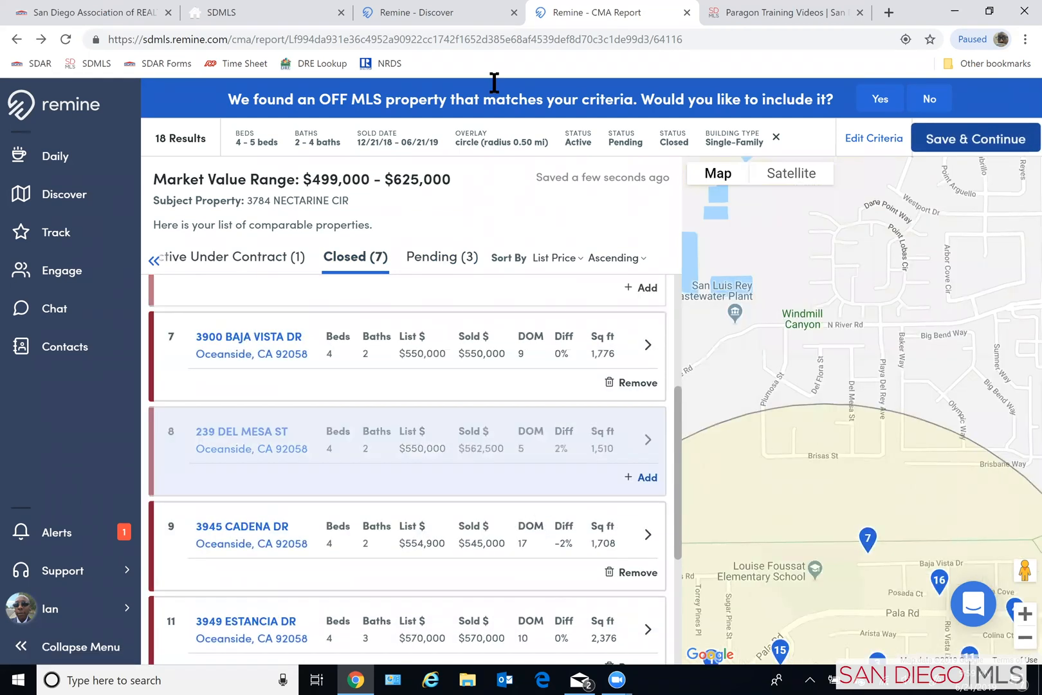
scroll(495, 83, "down", 1)
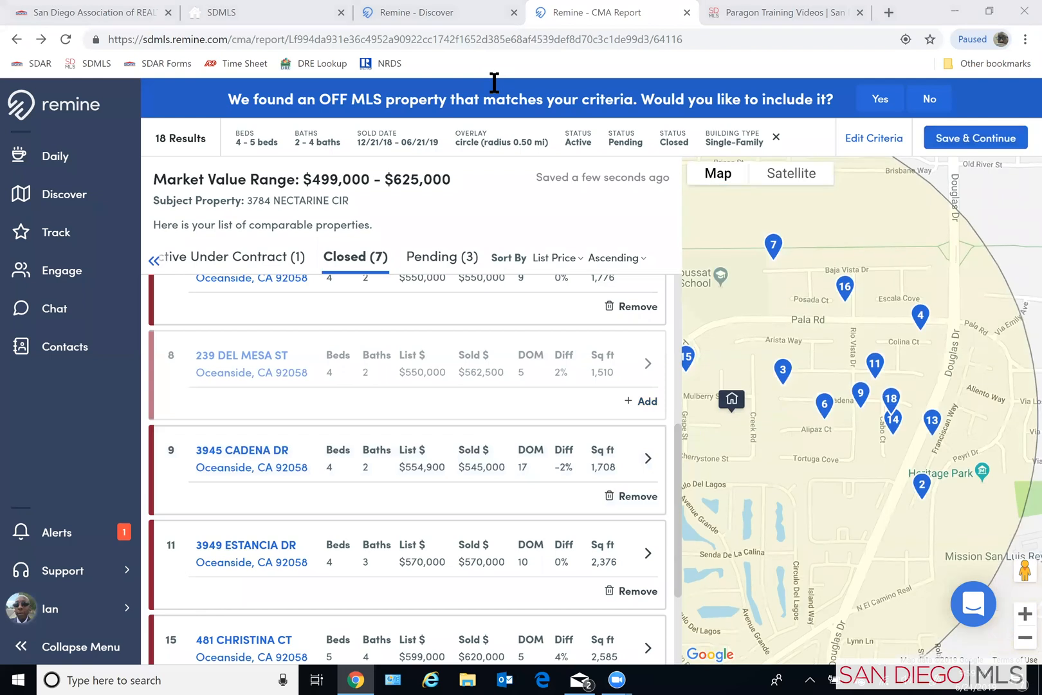
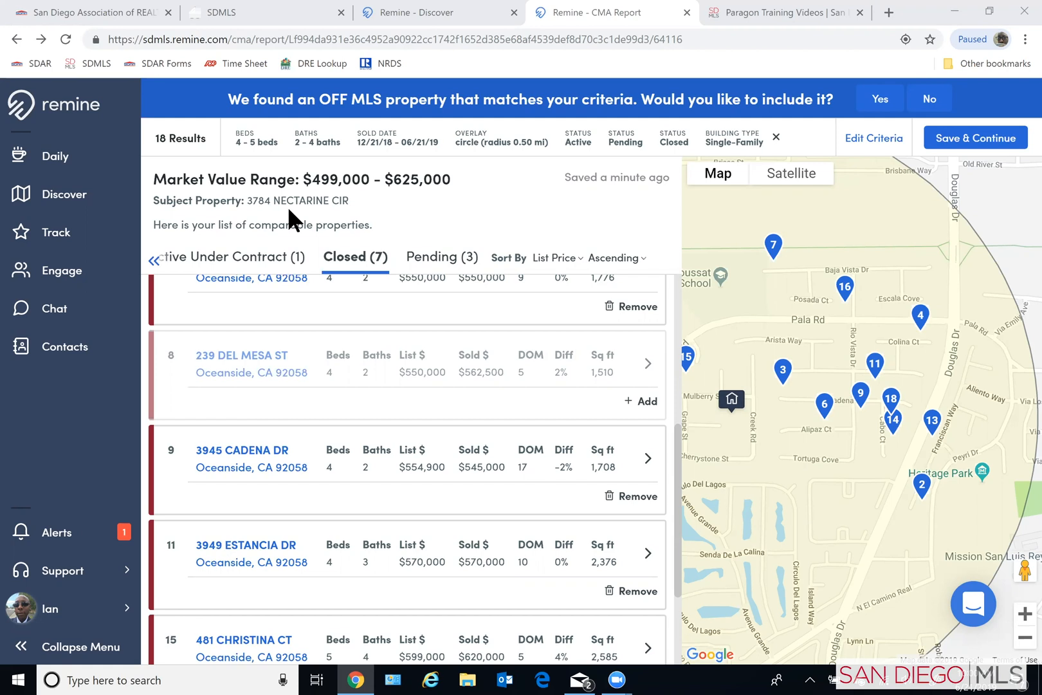
- Remove the closed comparable sold for $615,000, then save the comparables and continue to customizing the report
scroll(531, 523, "down", 3)
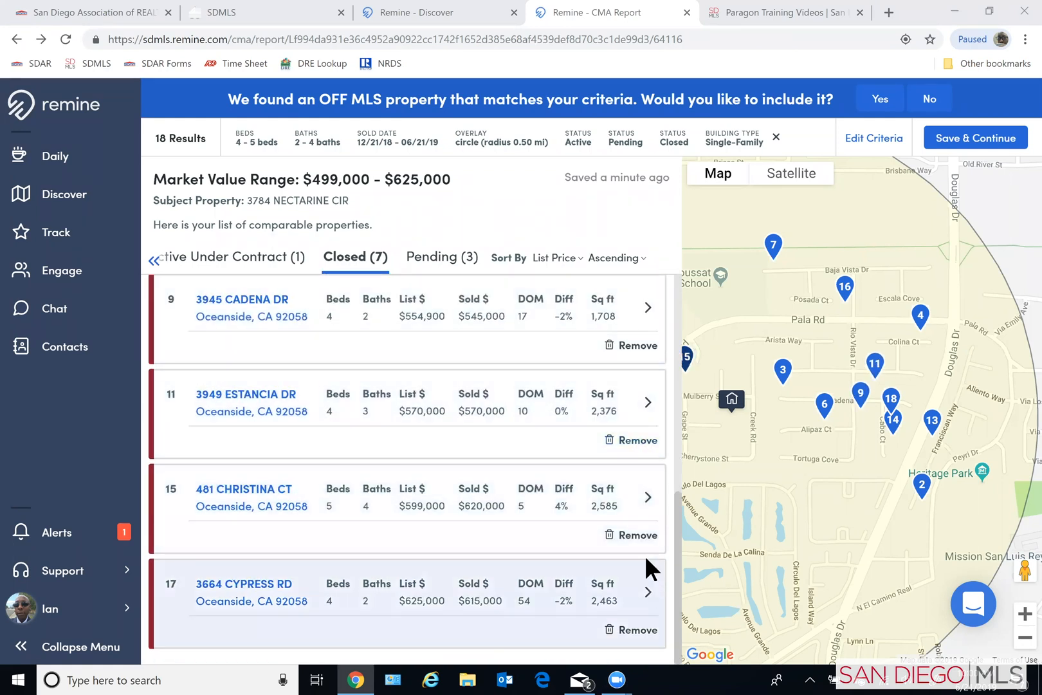
left_click(639, 630)
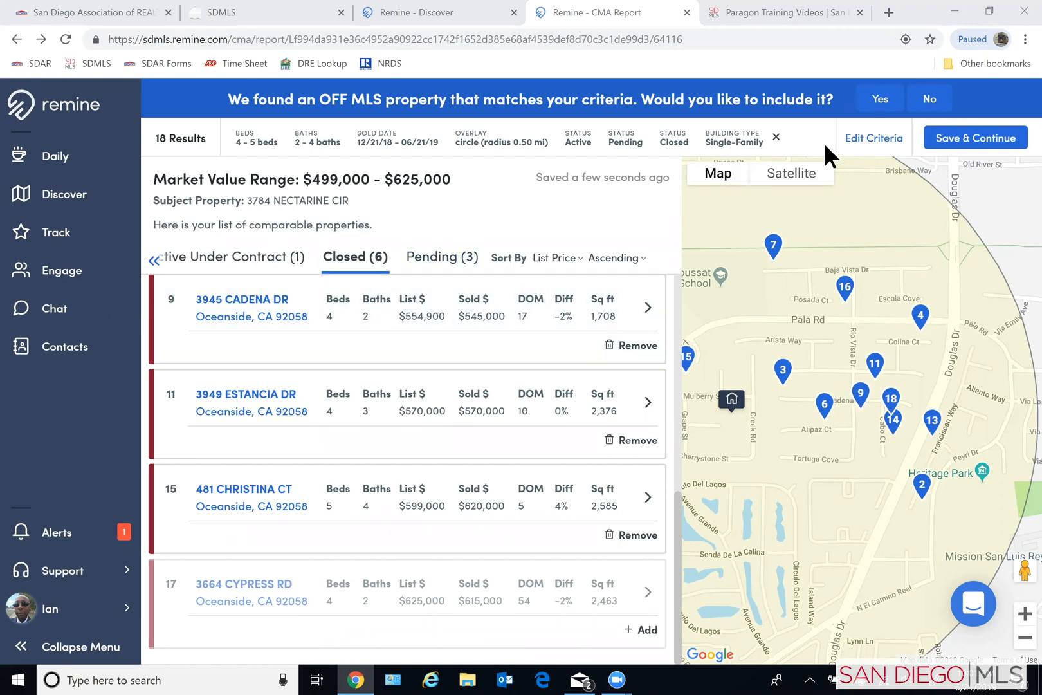
left_click(966, 143)
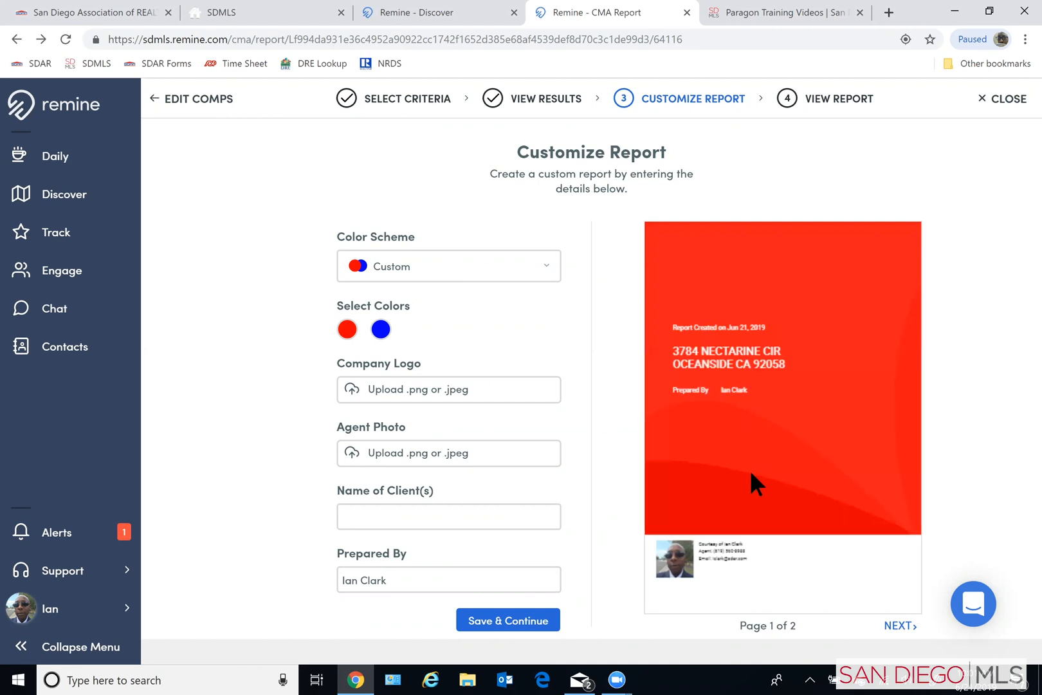
- Check both pages of the report preview, then look through the brokerage color schemes and keep Custom
left_click(900, 625)
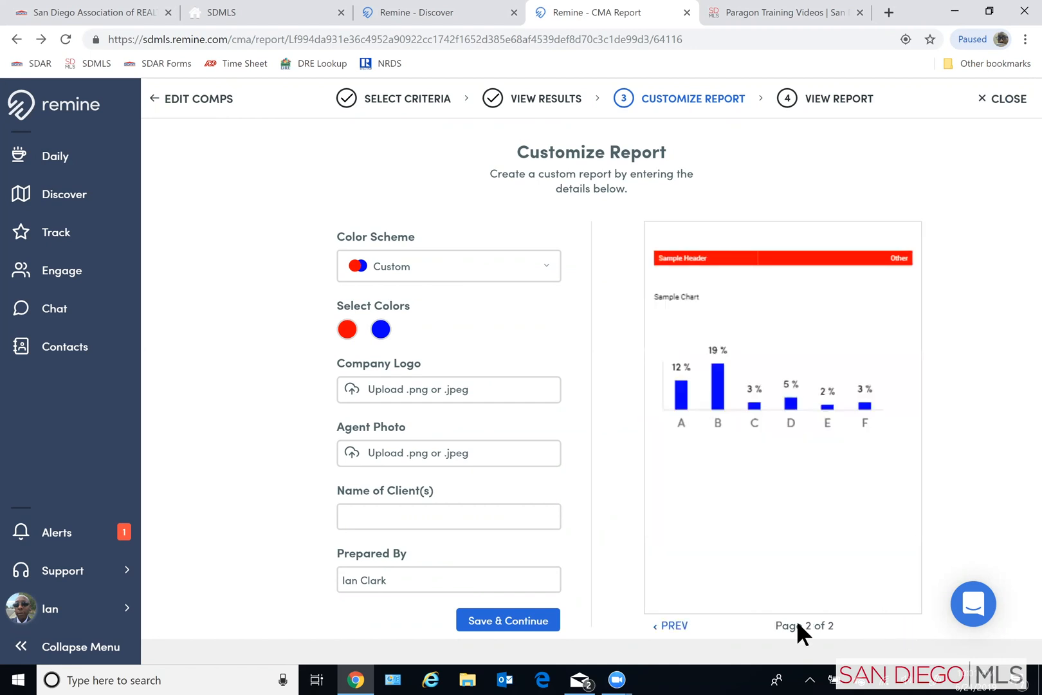
left_click(666, 622)
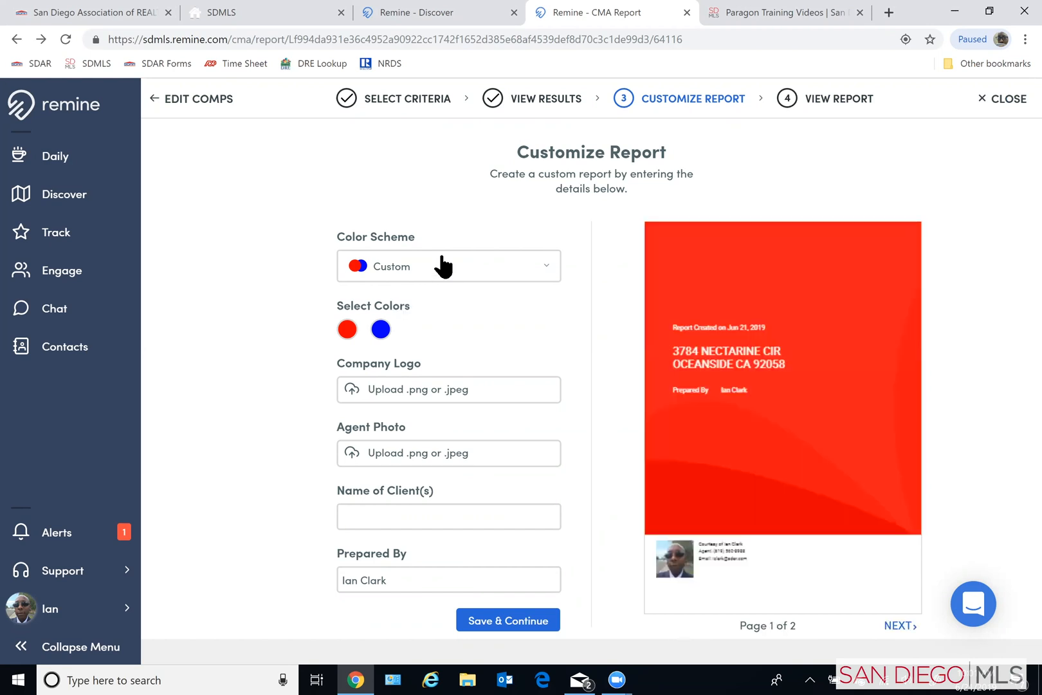
left_click(380, 269)
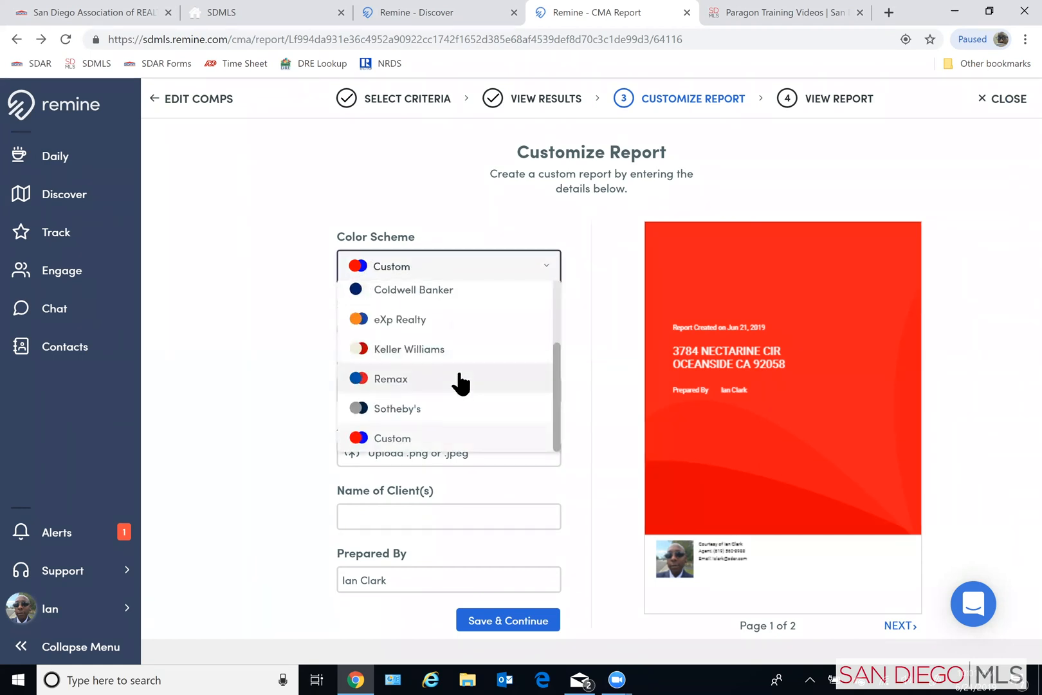
scroll(465, 408, "up", 1)
scroll(464, 404, "up", 2)
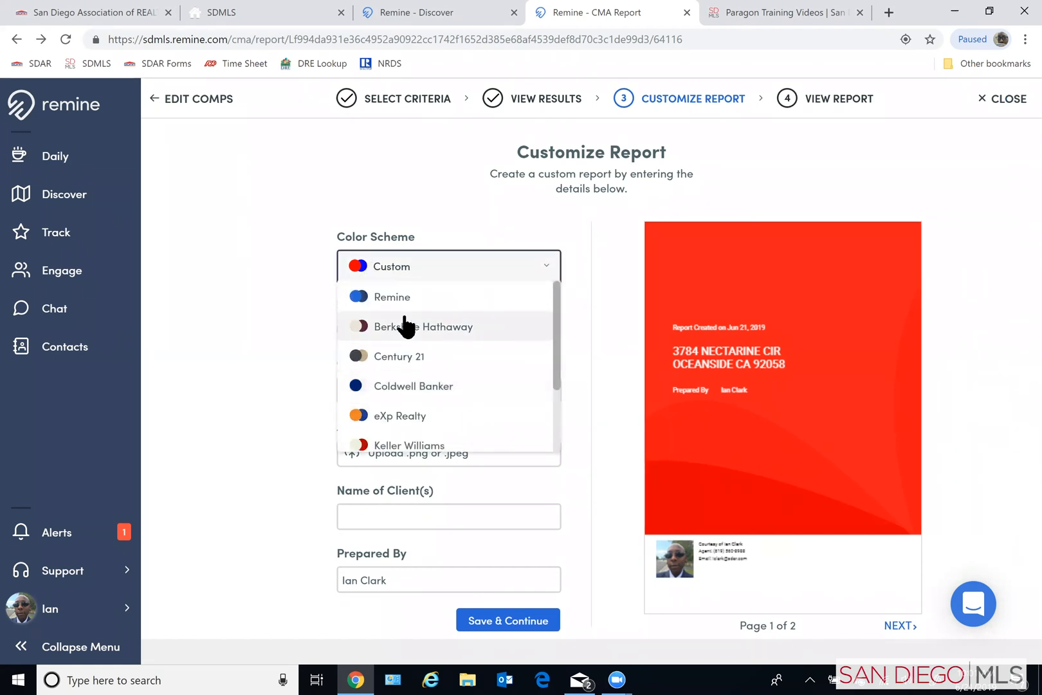
scroll(454, 347, "down", 3)
scroll(452, 353, "down", 1)
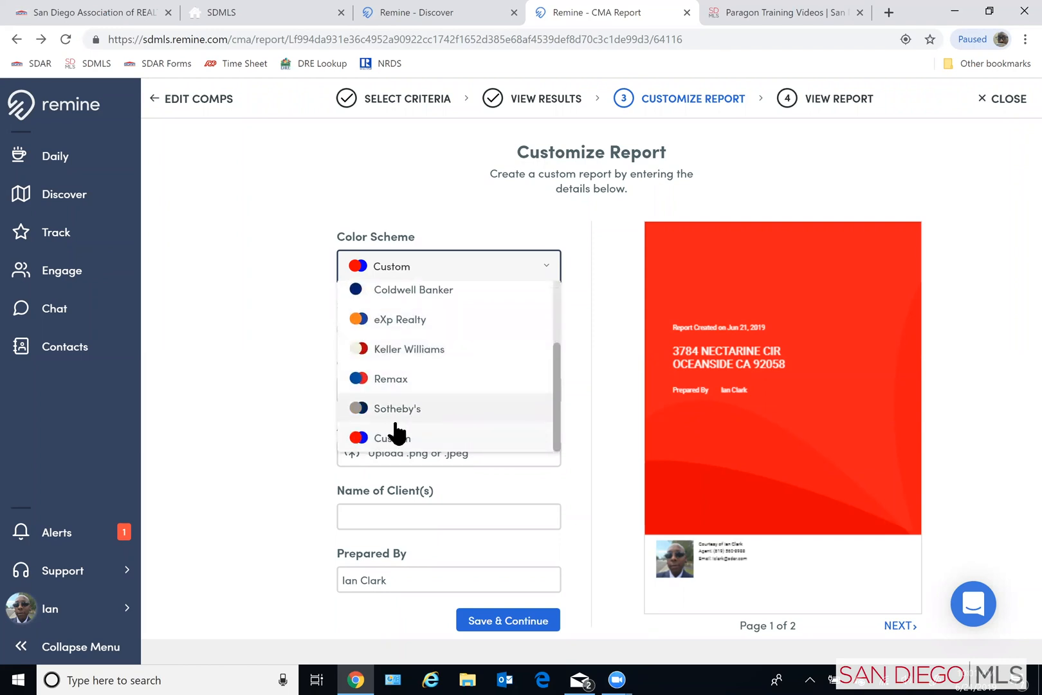
left_click(393, 440)
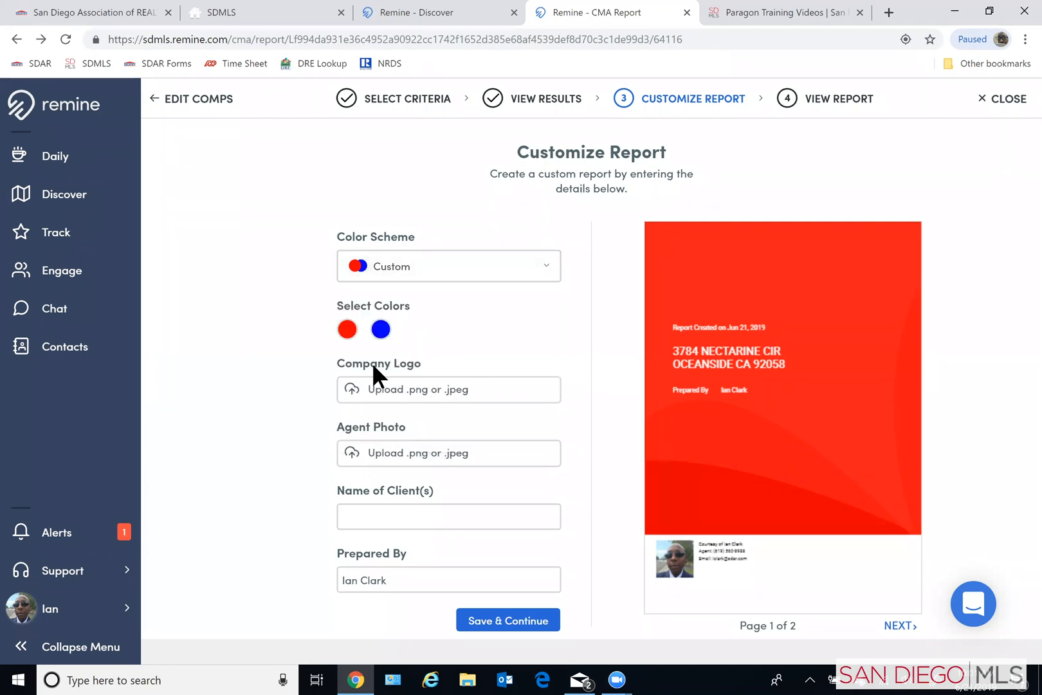
- Set the report's first custom color to teal #2DBCA4, then dismiss the image file chooser without picking a file
left_click(347, 330)
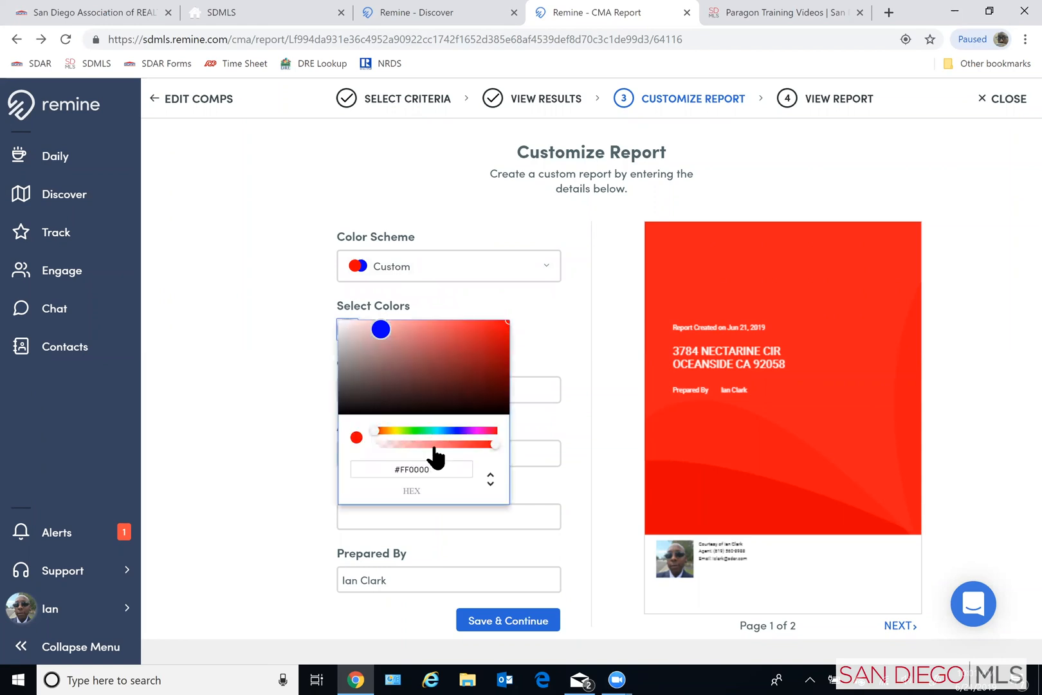
left_click_drag(379, 432, 433, 433)
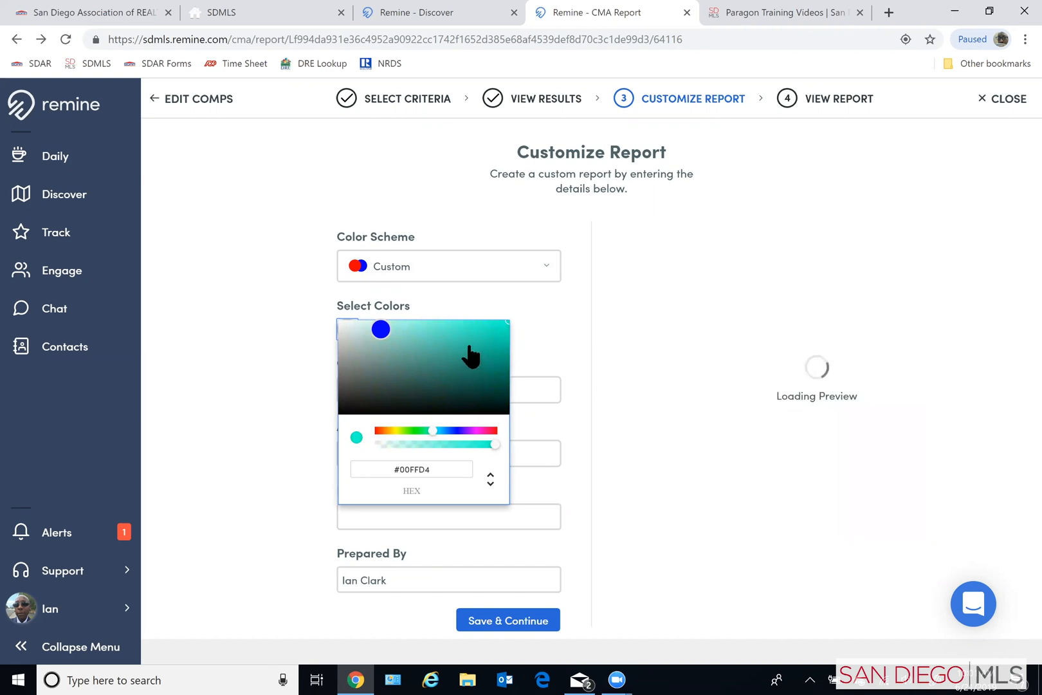
left_click(468, 345)
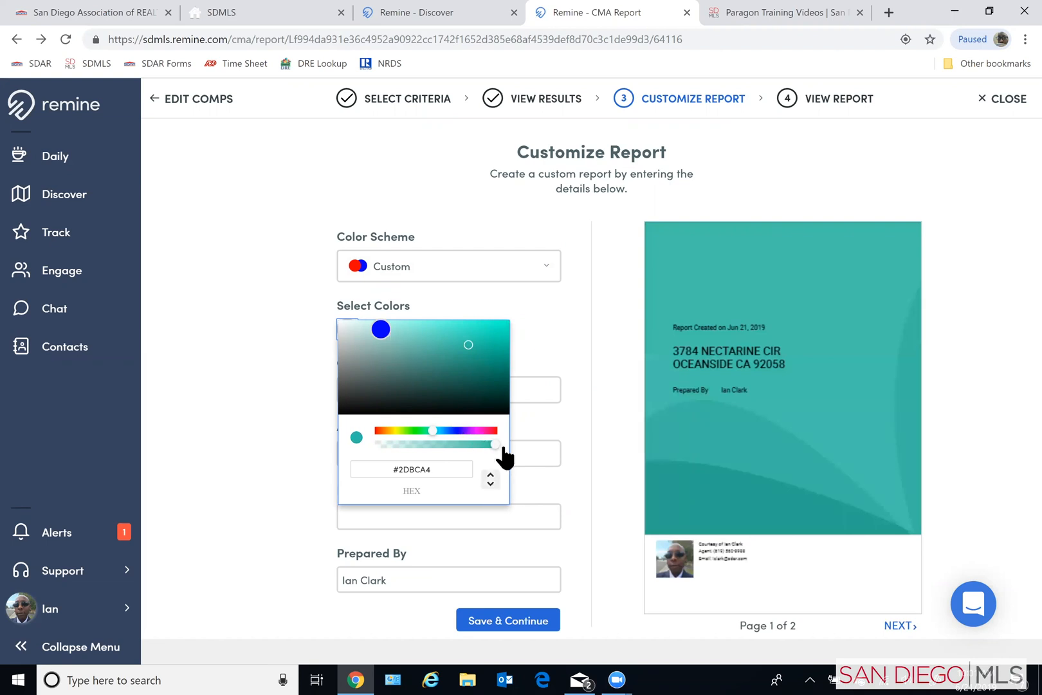
left_click(536, 351)
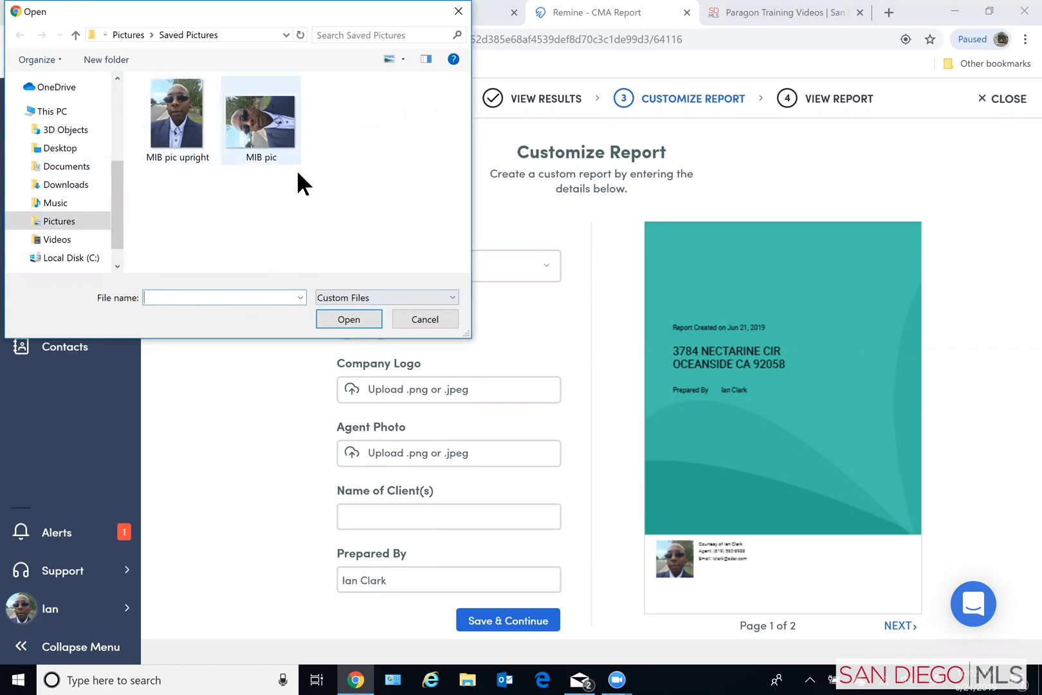
left_click(398, 318)
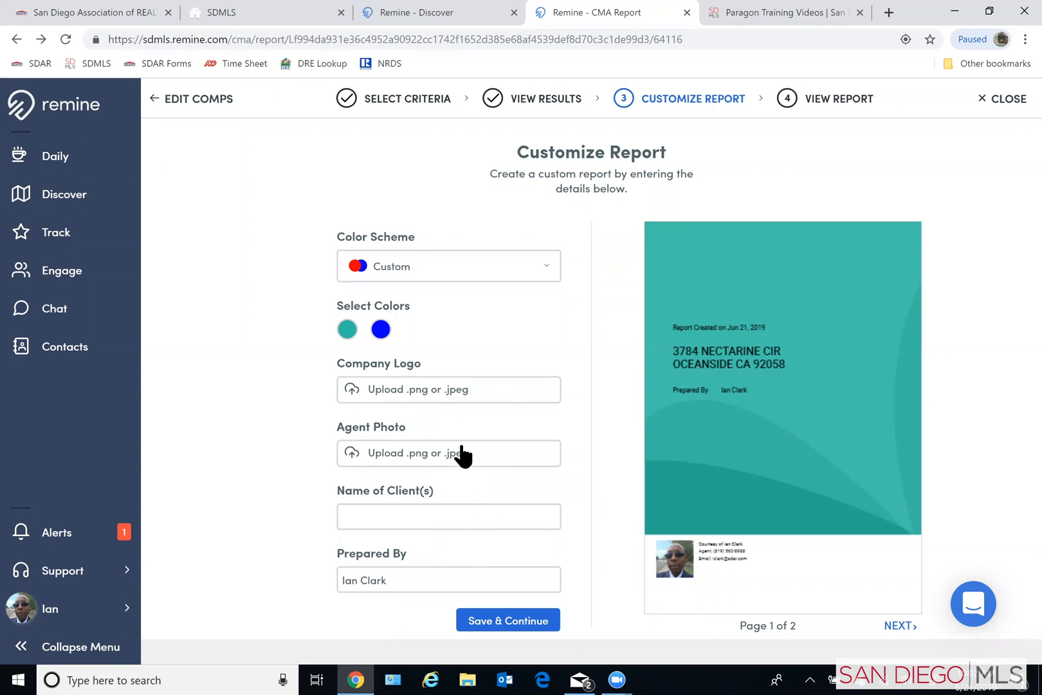
- Enter "Client Name" as the client on the report, then save the customization and continue to the finished report
left_click(499, 520)
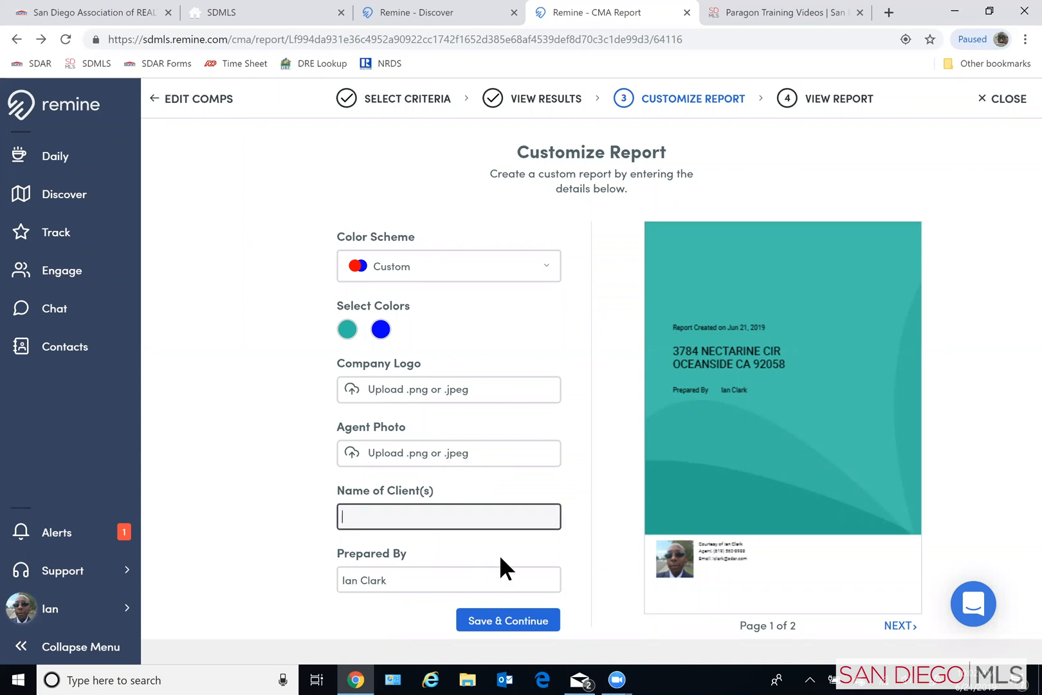
type("Client Name")
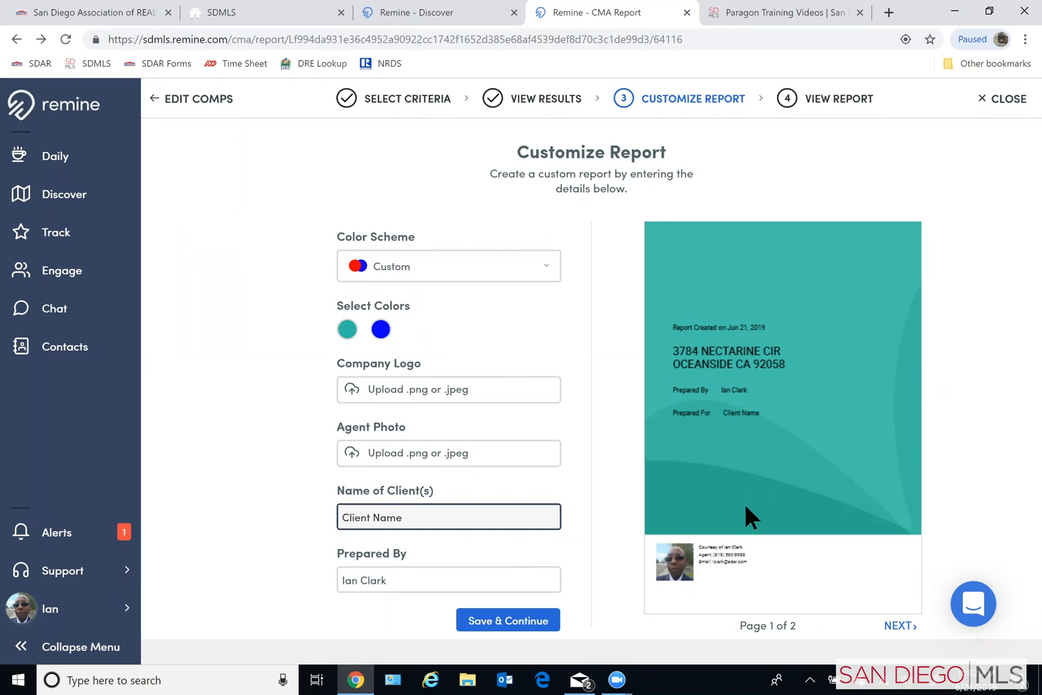
left_click(527, 628)
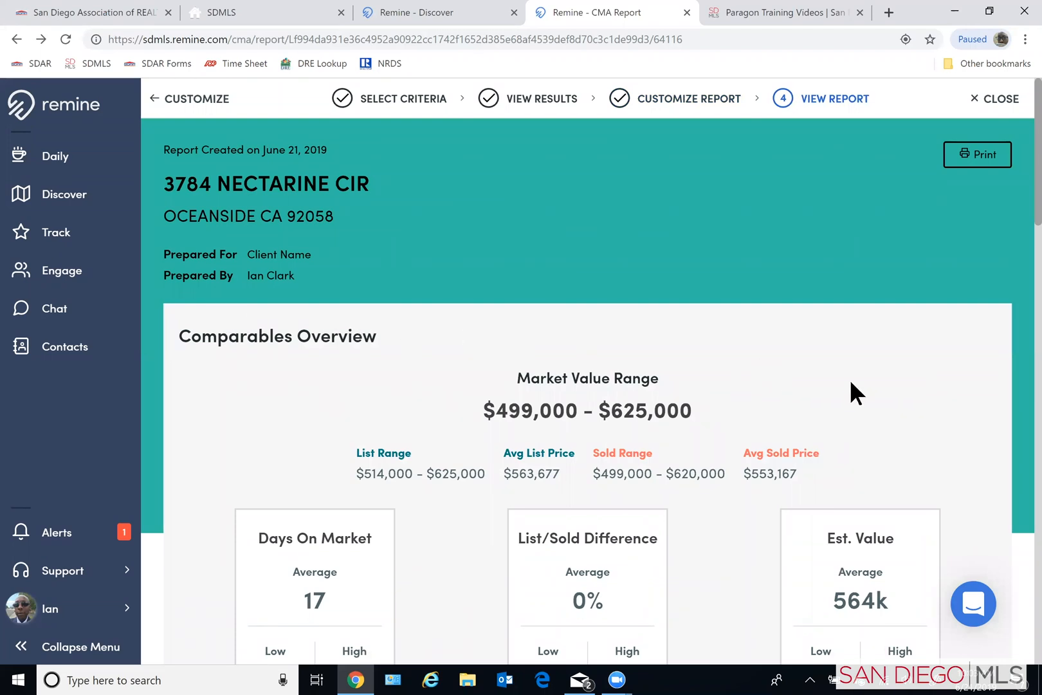
- Review the report's comparables overview, area demographics and home valuation estimates from First American, Eppraisal and Zillow
scroll(924, 346, "down", 4)
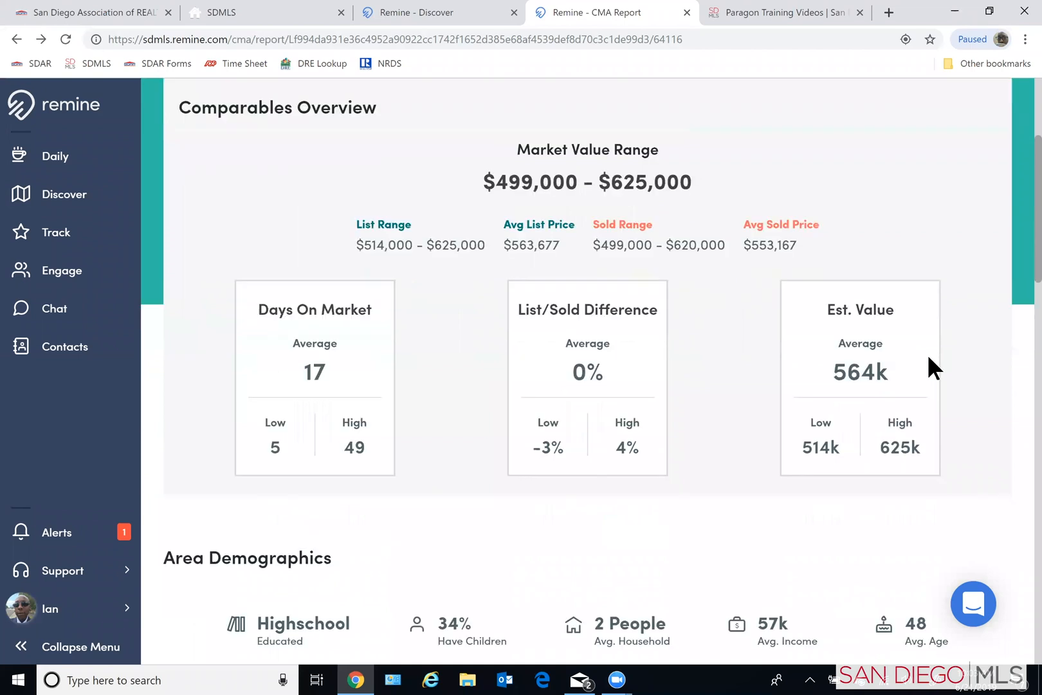
scroll(929, 357, "down", 1)
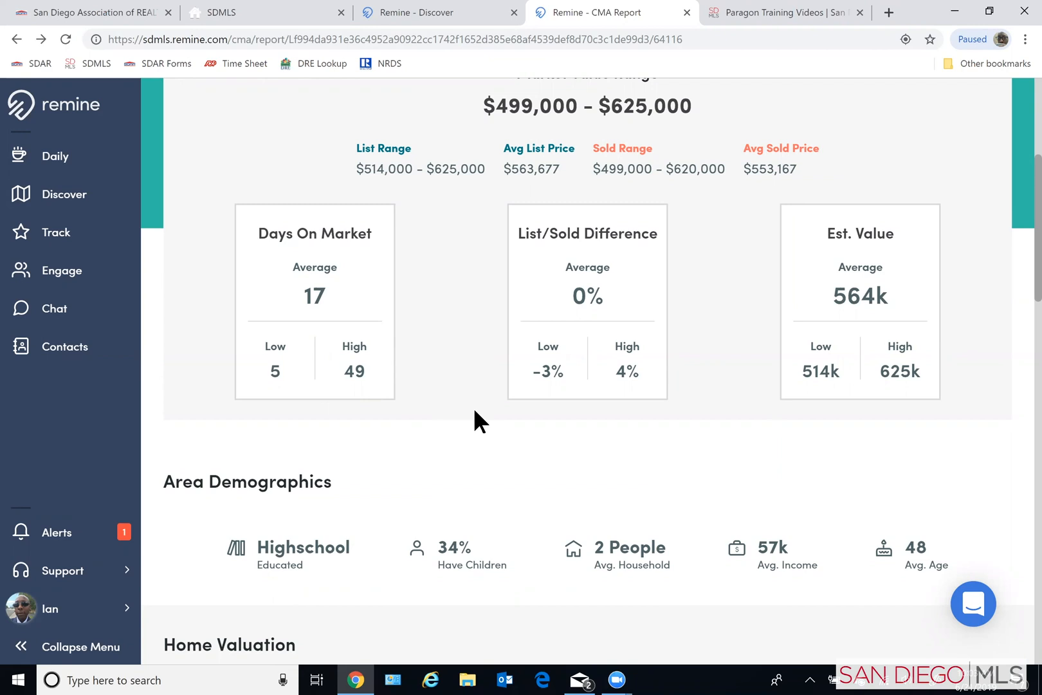
scroll(474, 411, "down", 1)
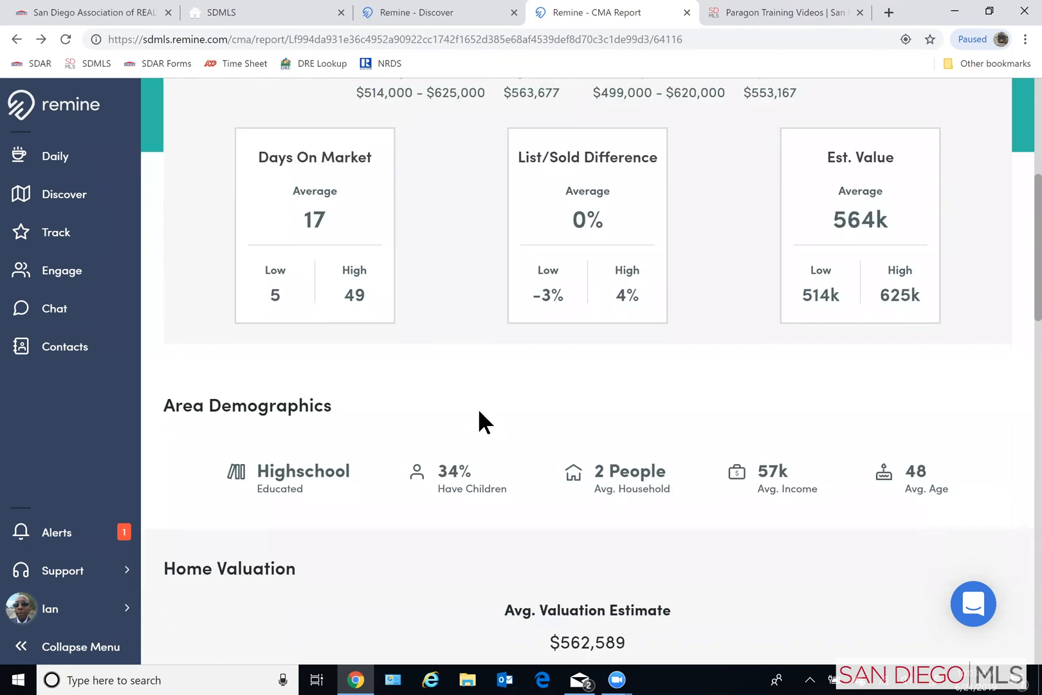
scroll(483, 394, "down", 1)
scroll(482, 397, "down", 1)
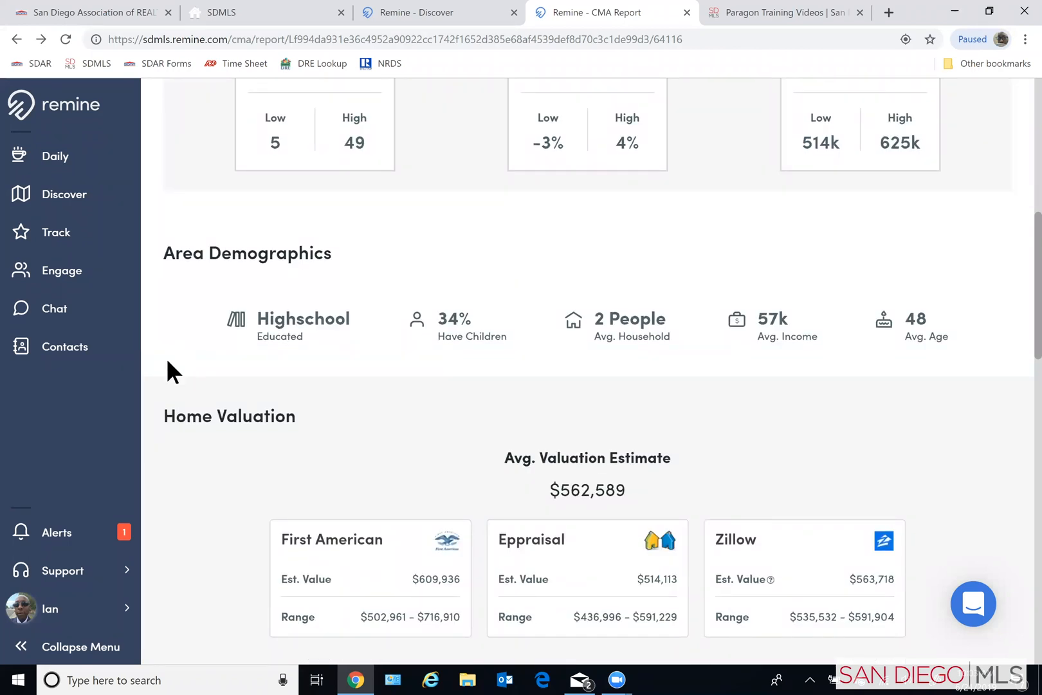
scroll(166, 361, "down", 2)
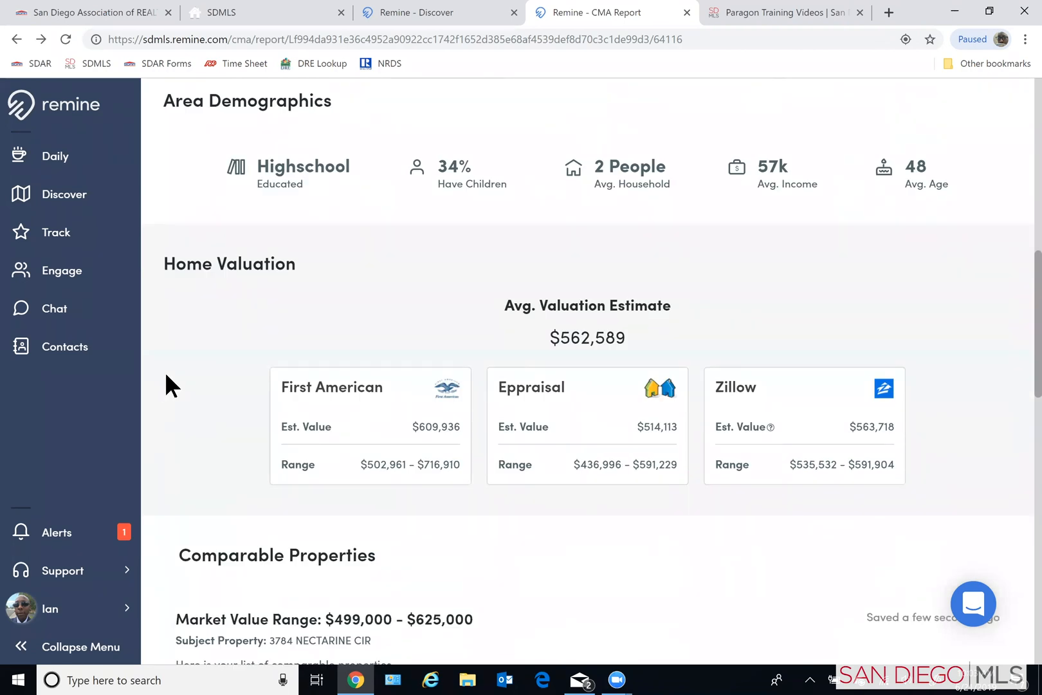
scroll(166, 377, "down", 1)
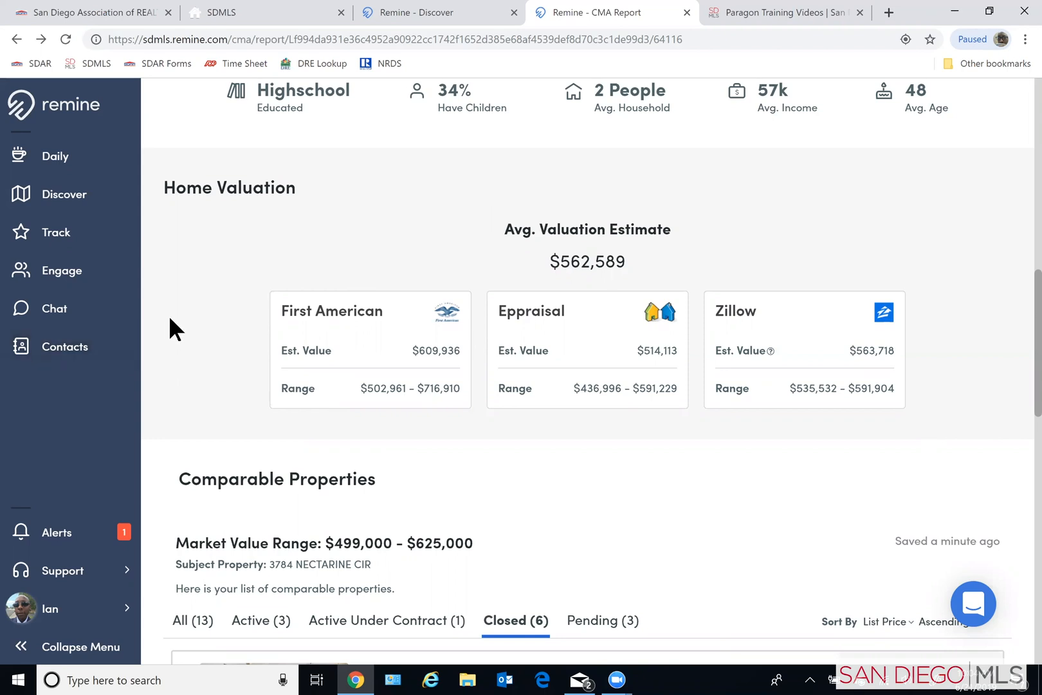
scroll(171, 325, "up", 2)
scroll(179, 351, "down", 3)
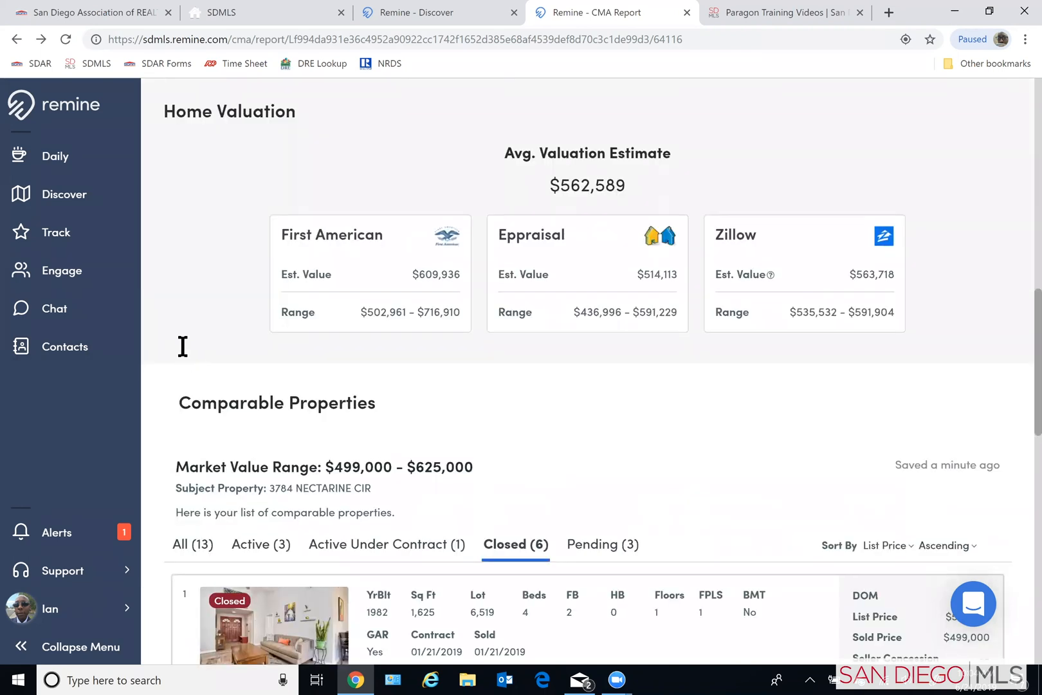
- Examine the closed comparable properties in the report, comparing list price, sold price and estimated value through the last listing
scroll(173, 353, "down", 2)
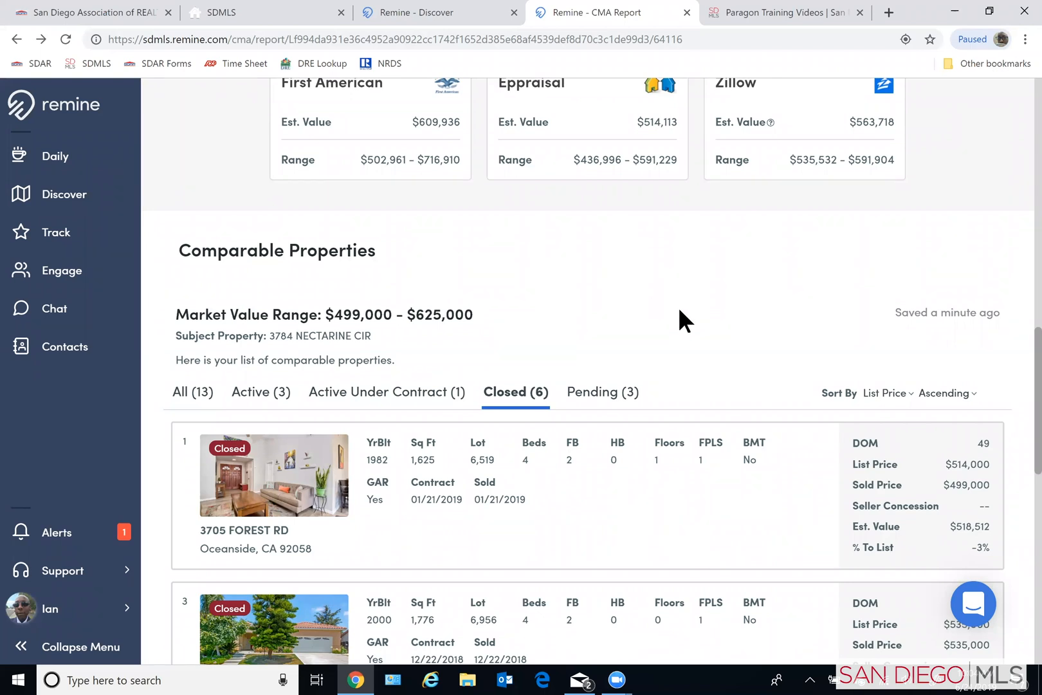
scroll(643, 341, "up", 1)
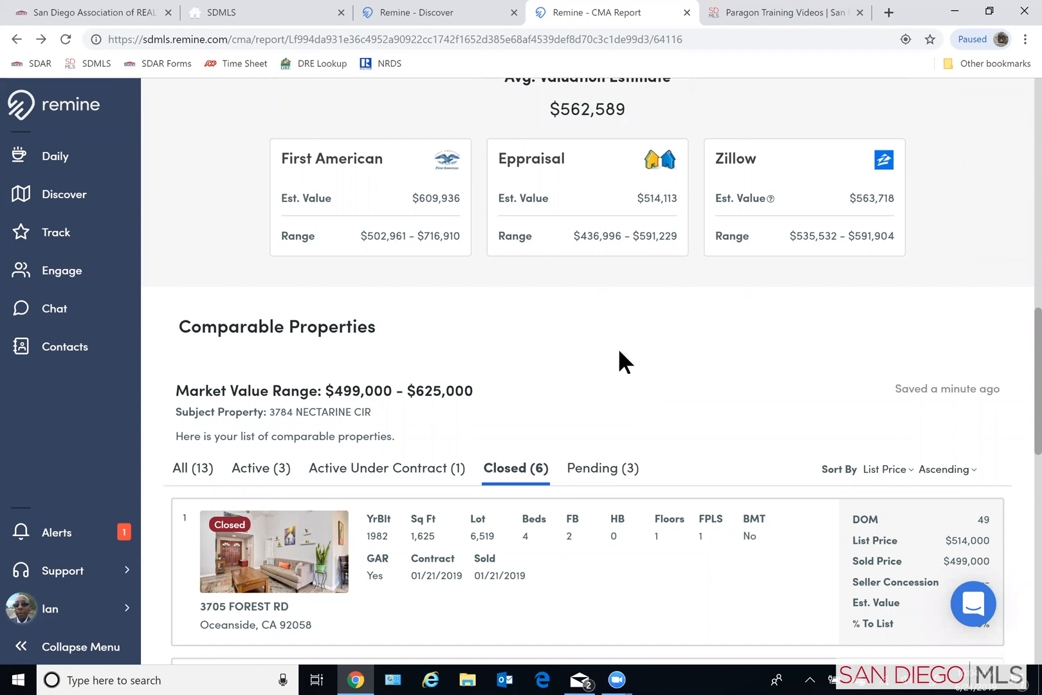
scroll(621, 359, "down", 1)
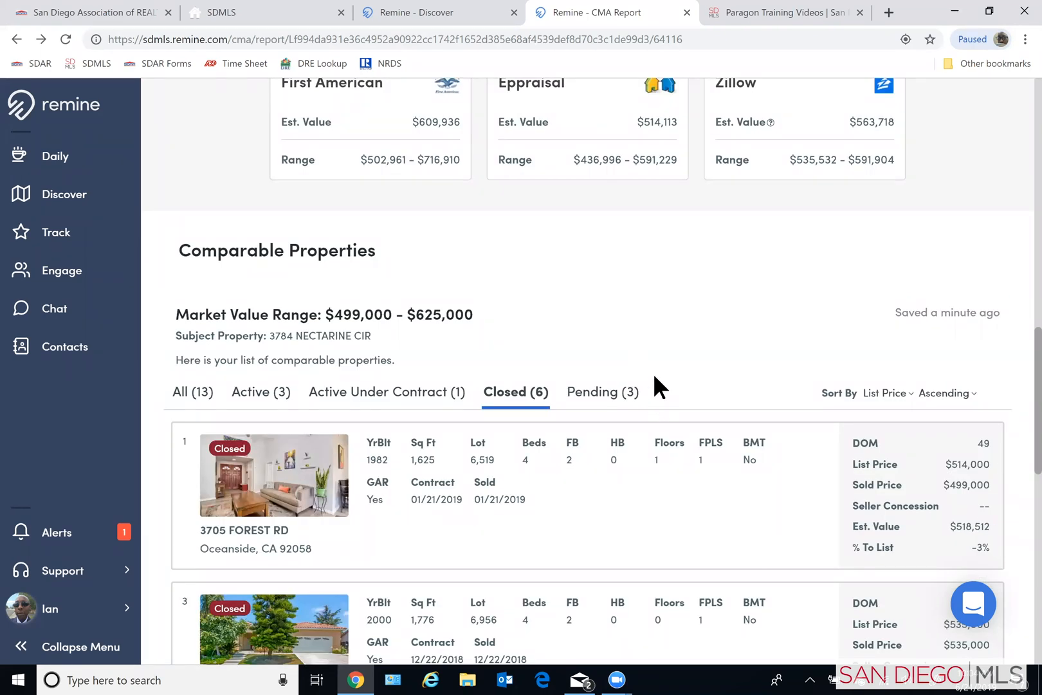
scroll(657, 366, "down", 1)
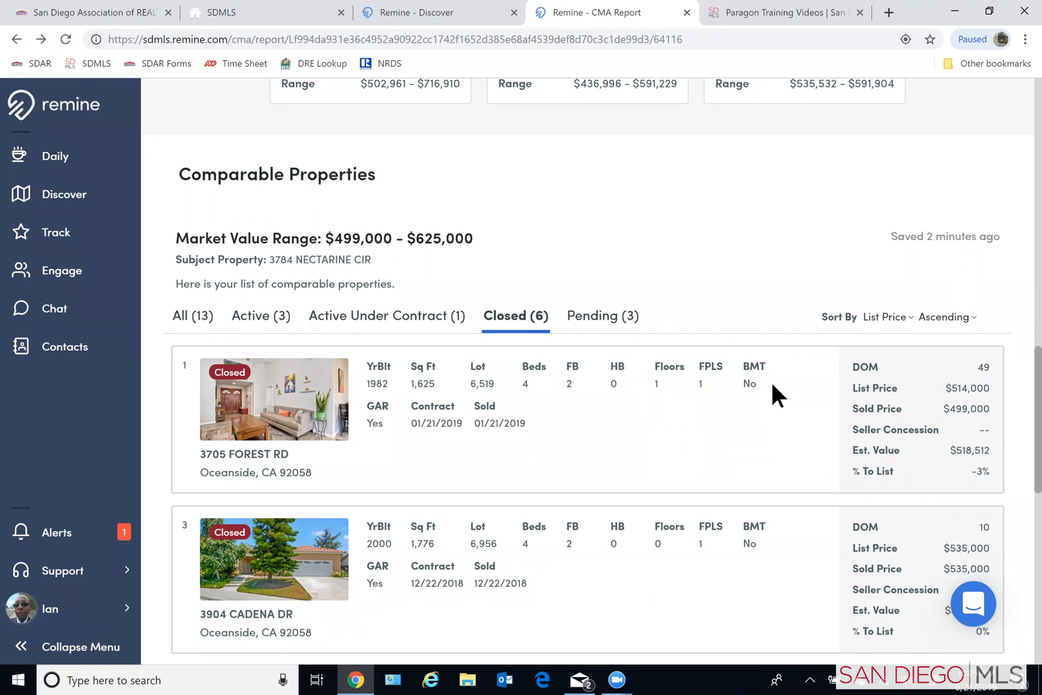
scroll(769, 383, "down", 1)
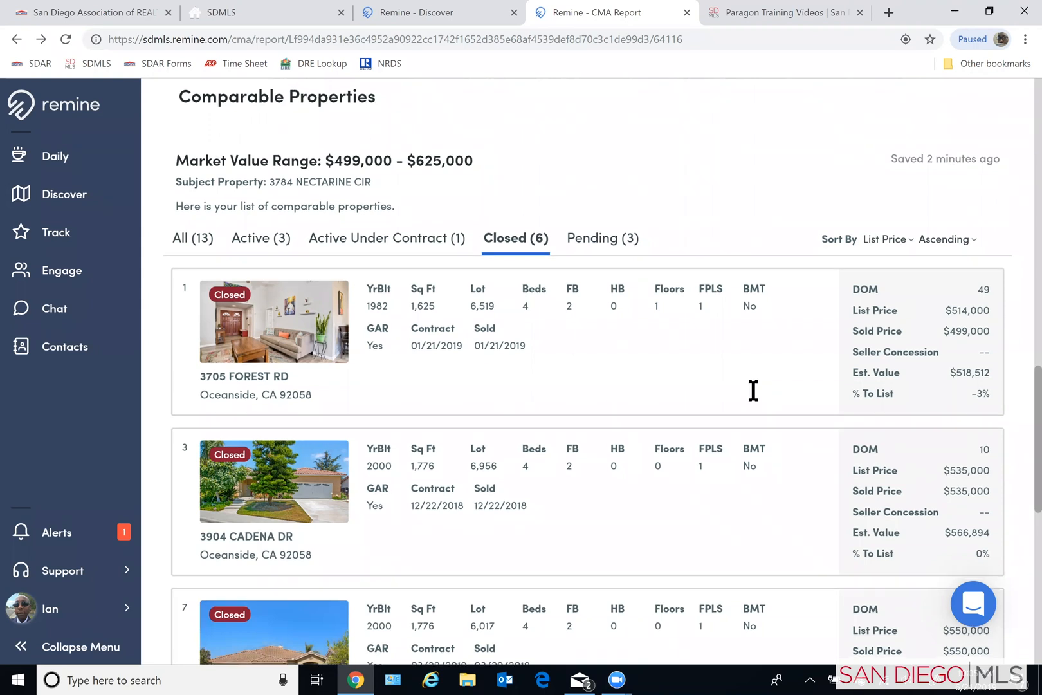
scroll(753, 391, "down", 1)
scroll(753, 391, "down", 1)
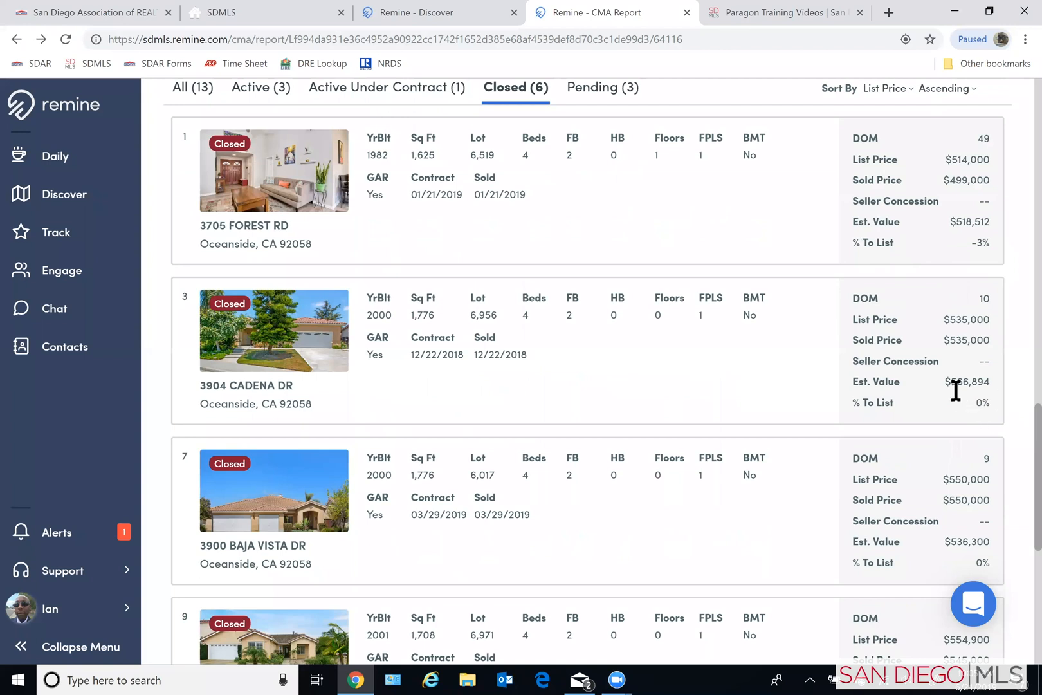
scroll(957, 390, "down", 2)
scroll(984, 515, "down", 1)
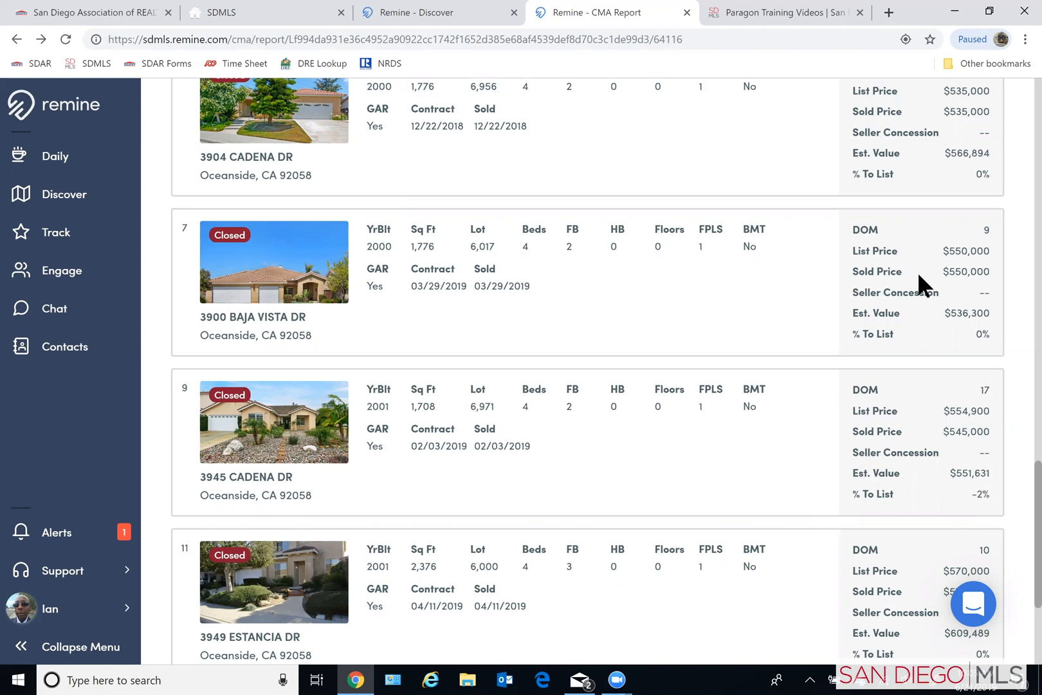
scroll(904, 376, "down", 1)
scroll(906, 374, "down", 1)
scroll(906, 374, "up", 1)
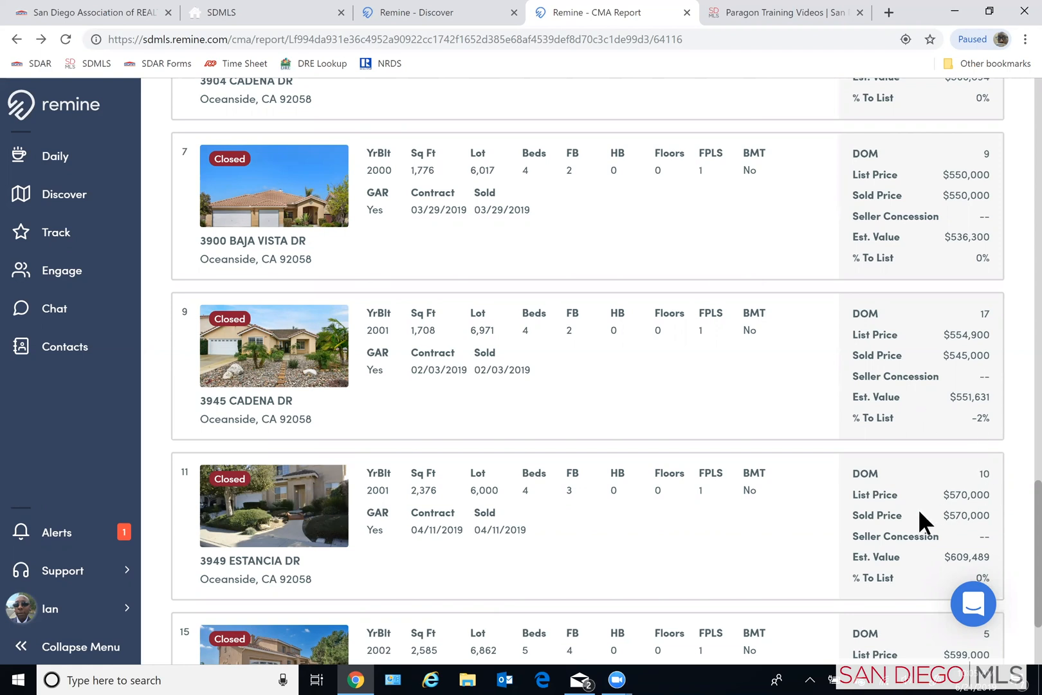
scroll(859, 489, "down", 1)
scroll(882, 534, "down", 1)
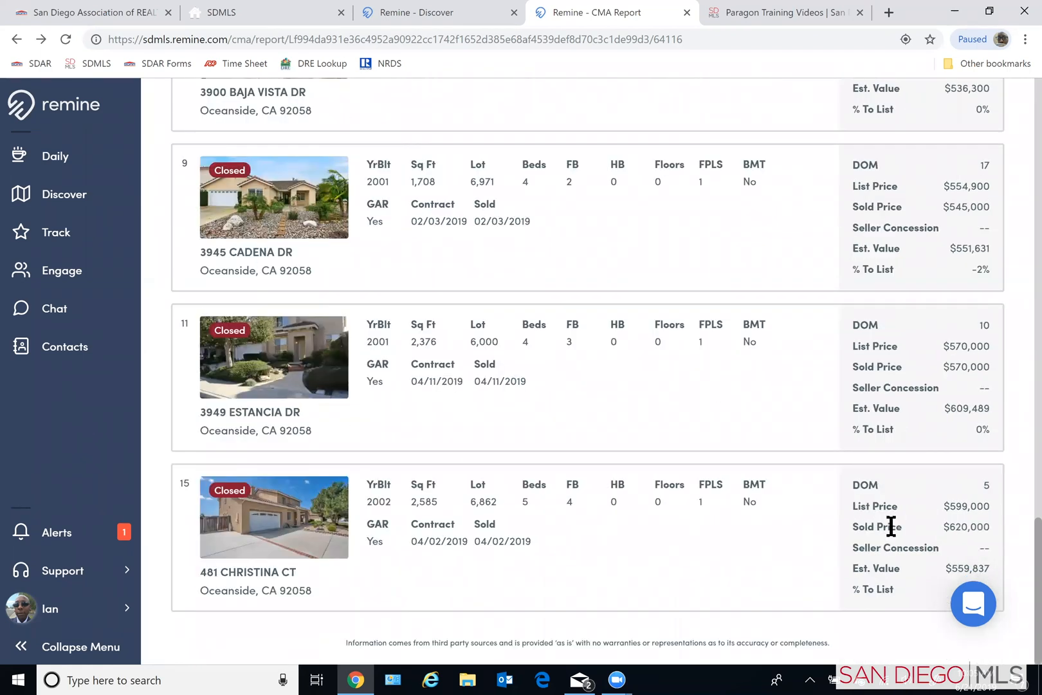
scroll(930, 586, "up", 1)
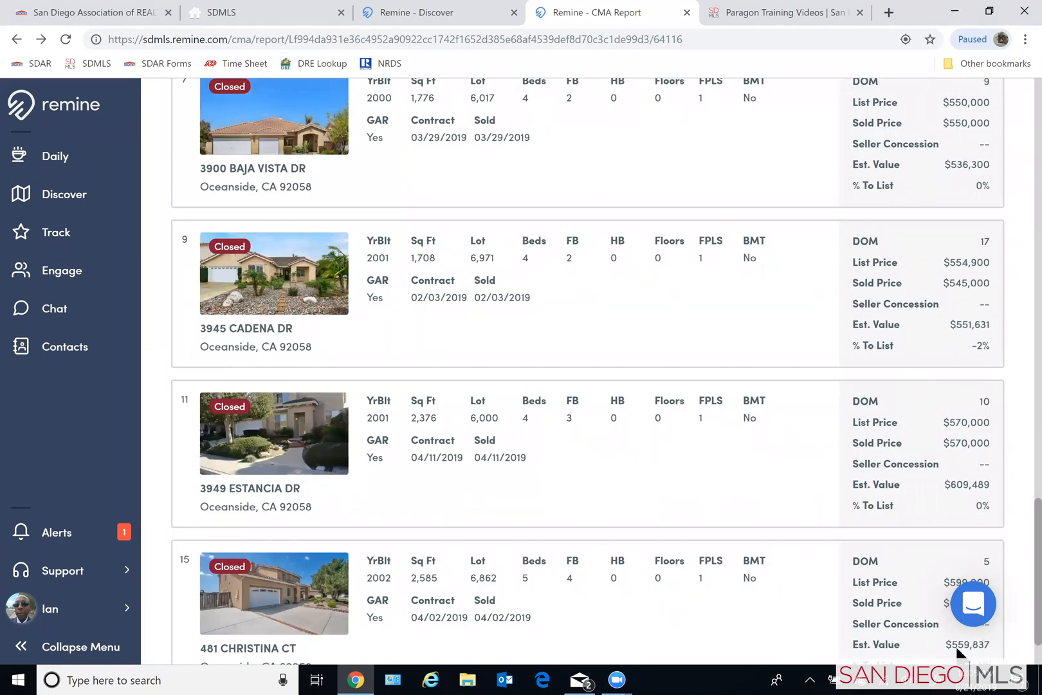
scroll(834, 601, "down", 1)
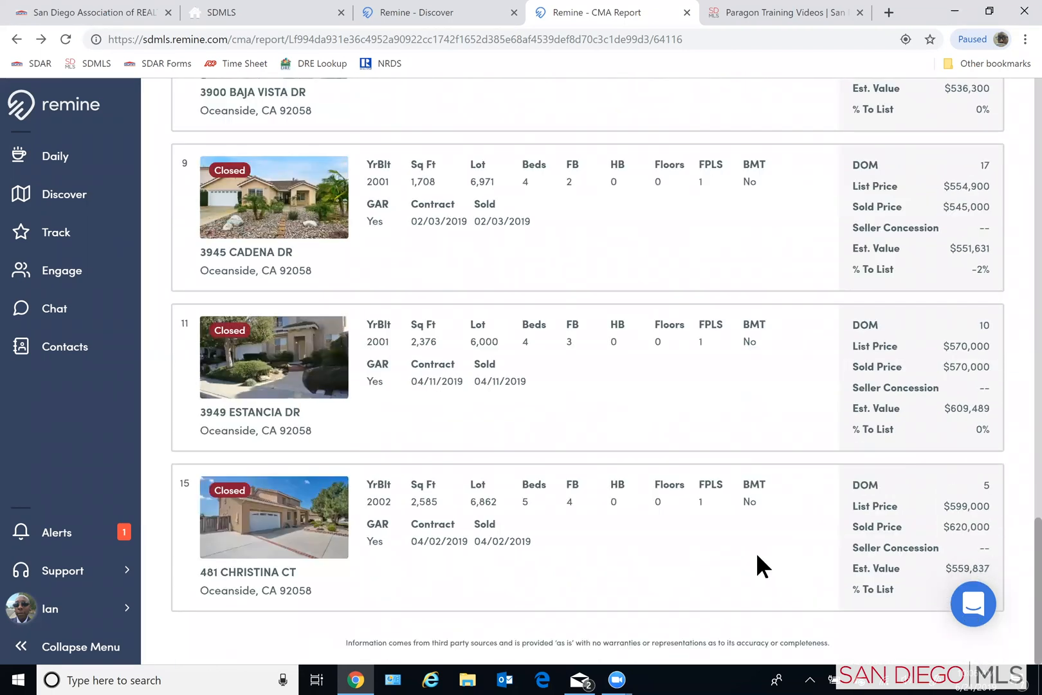
- Filter the report's comparable properties to the pending listings and examine their list prices and estimated values
scroll(722, 519, "up", 12)
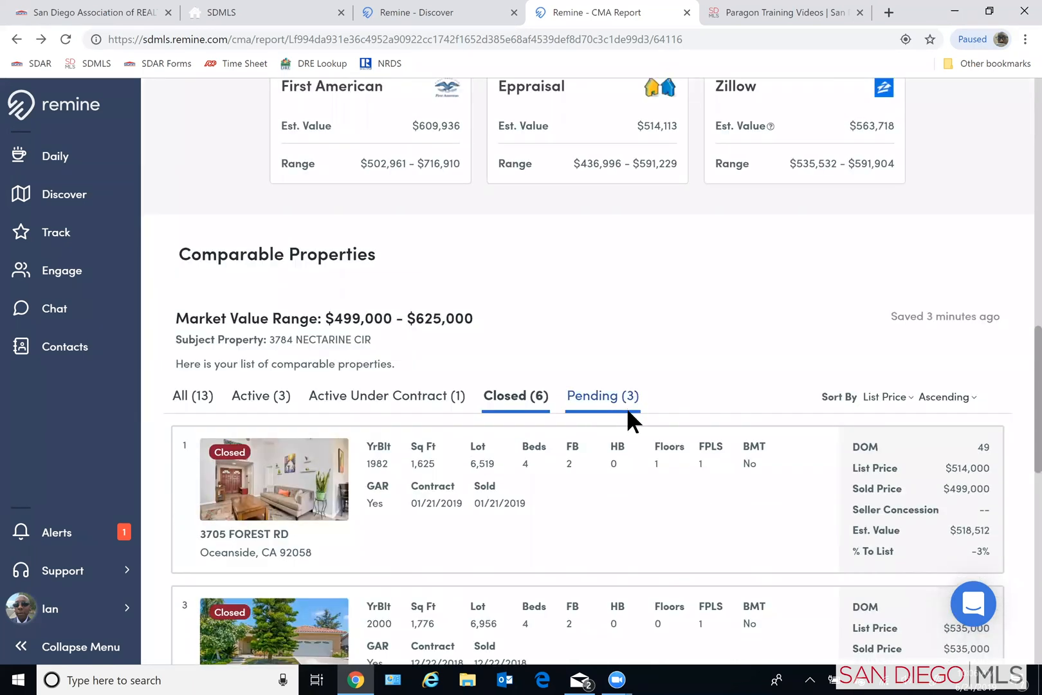
scroll(706, 457, "up", 1)
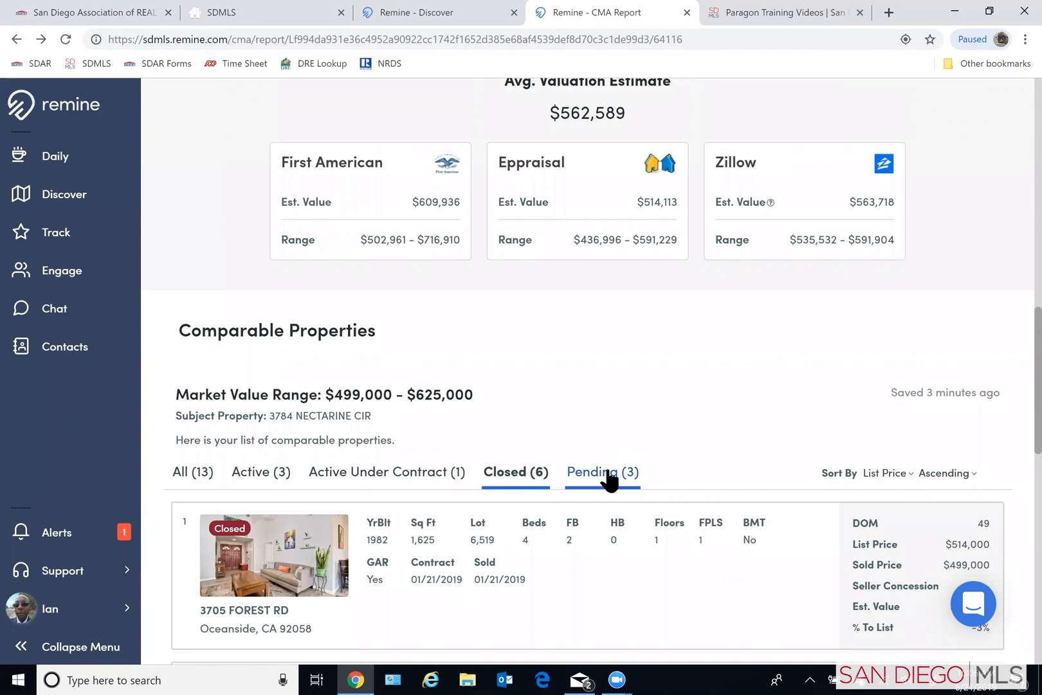
left_click(606, 474)
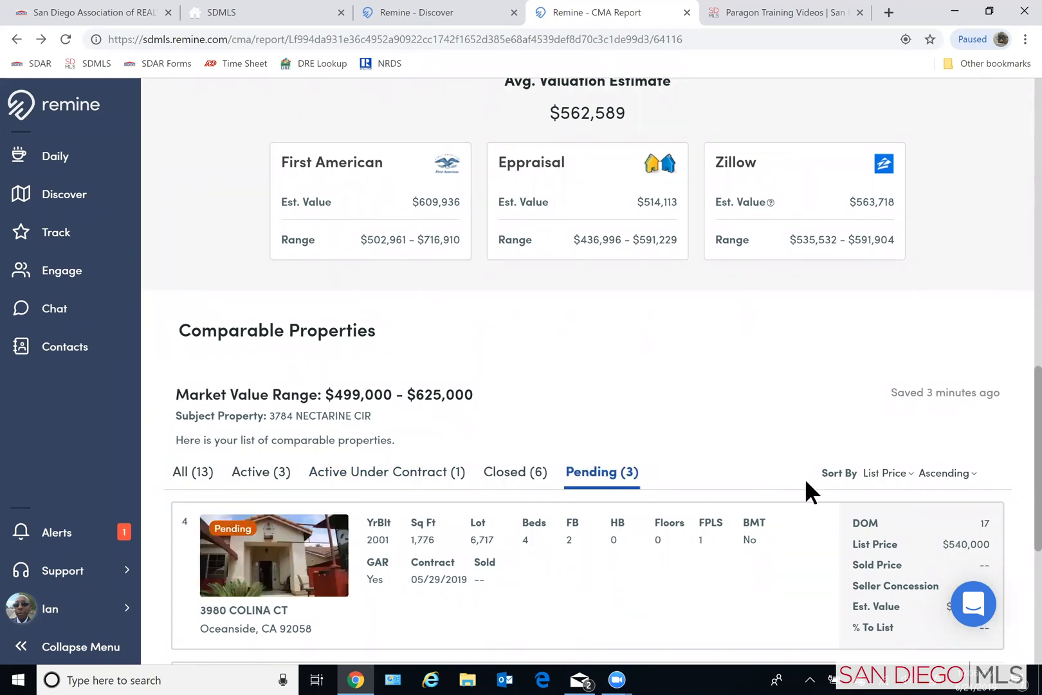
scroll(805, 478, "down", 3)
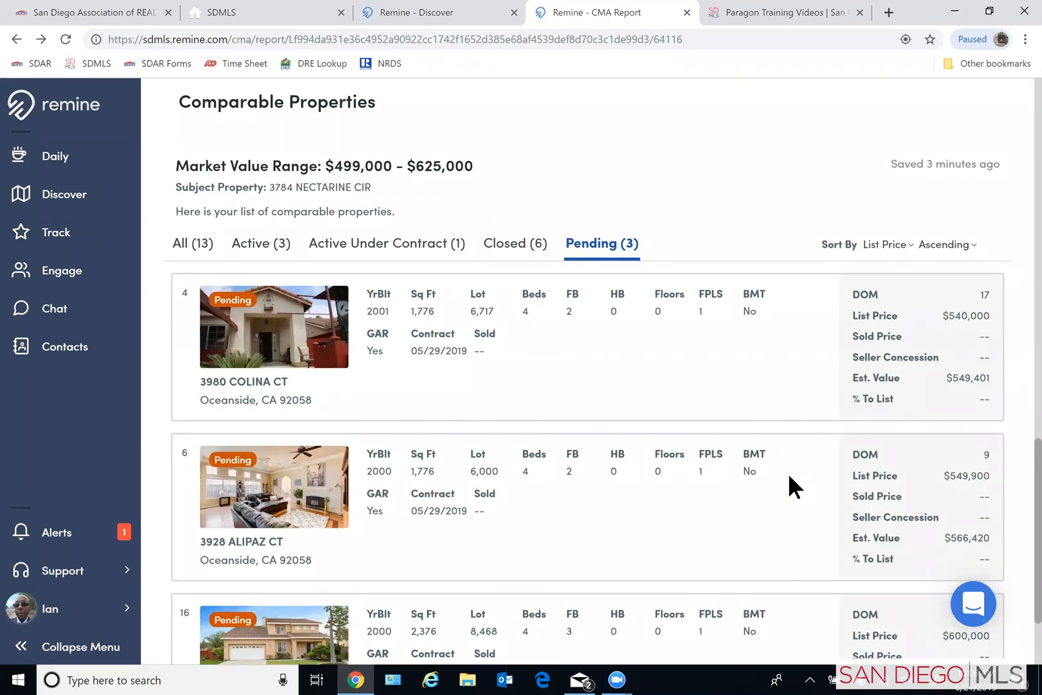
scroll(789, 477, "down", 2)
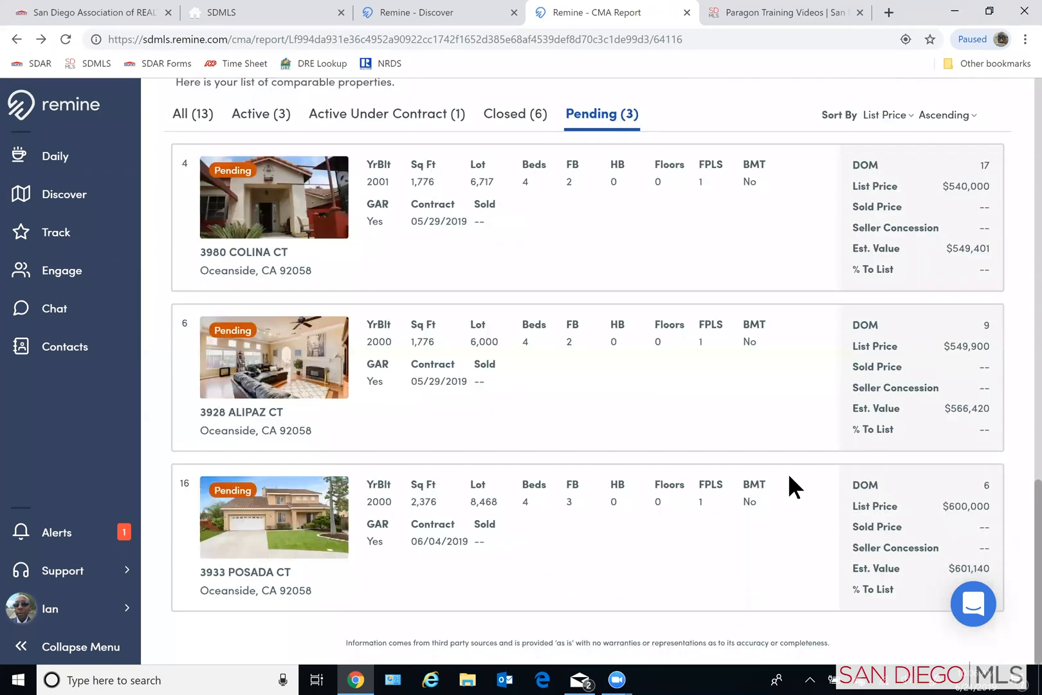
- Show the comparable properties of every status together and review the combined list through the last listing
scroll(788, 477, "up", 3)
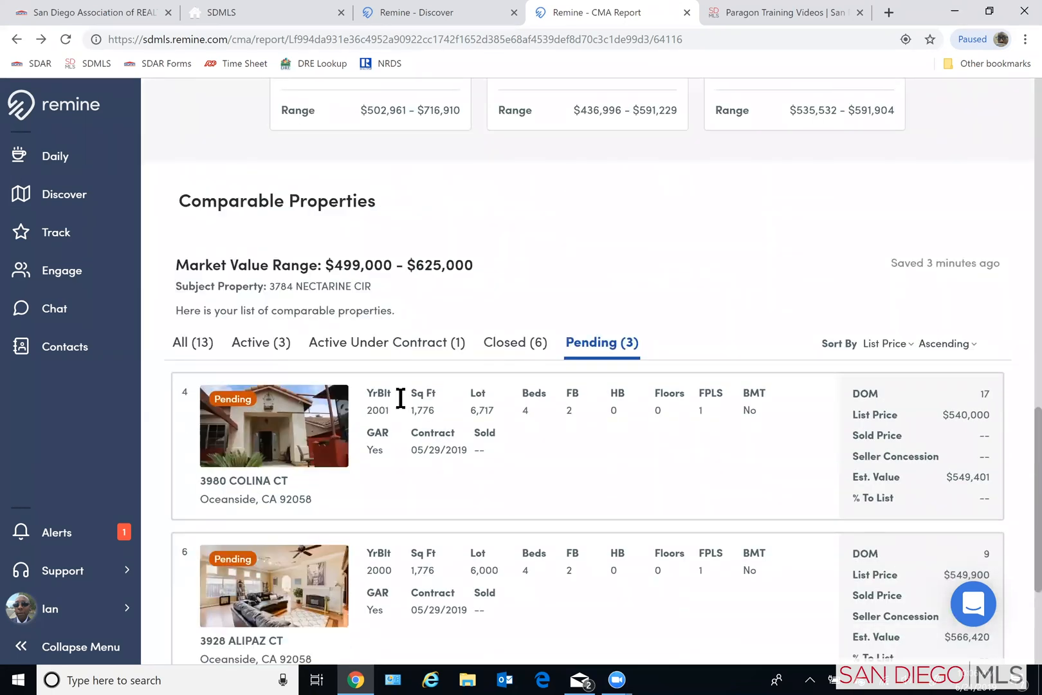
left_click(210, 348)
scroll(495, 464, "down", 1)
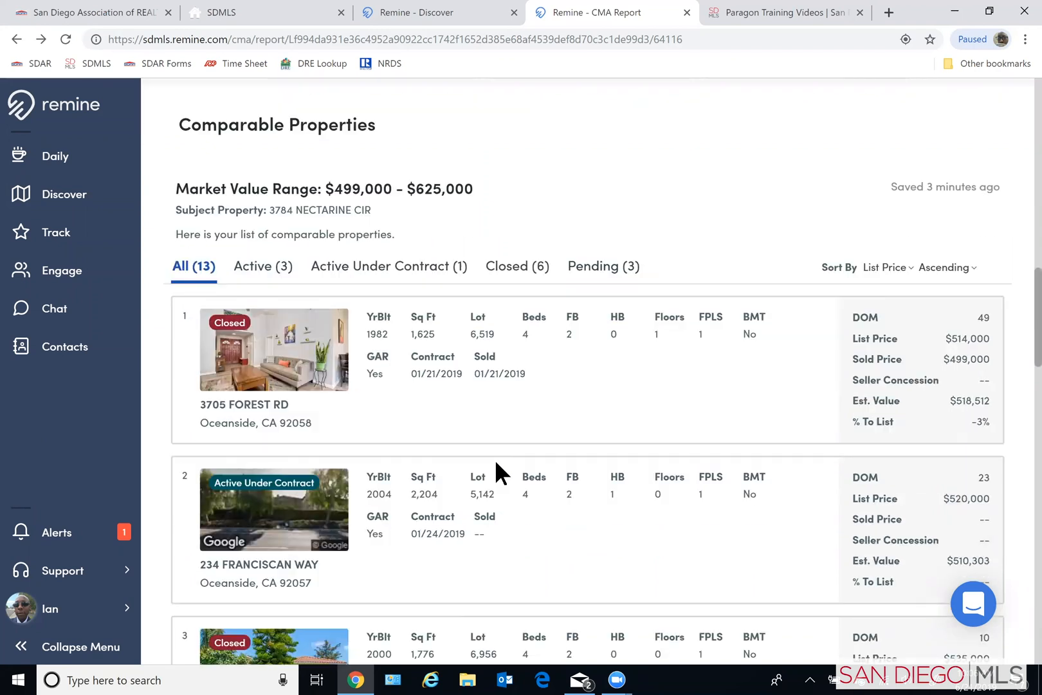
scroll(496, 463, "down", 3)
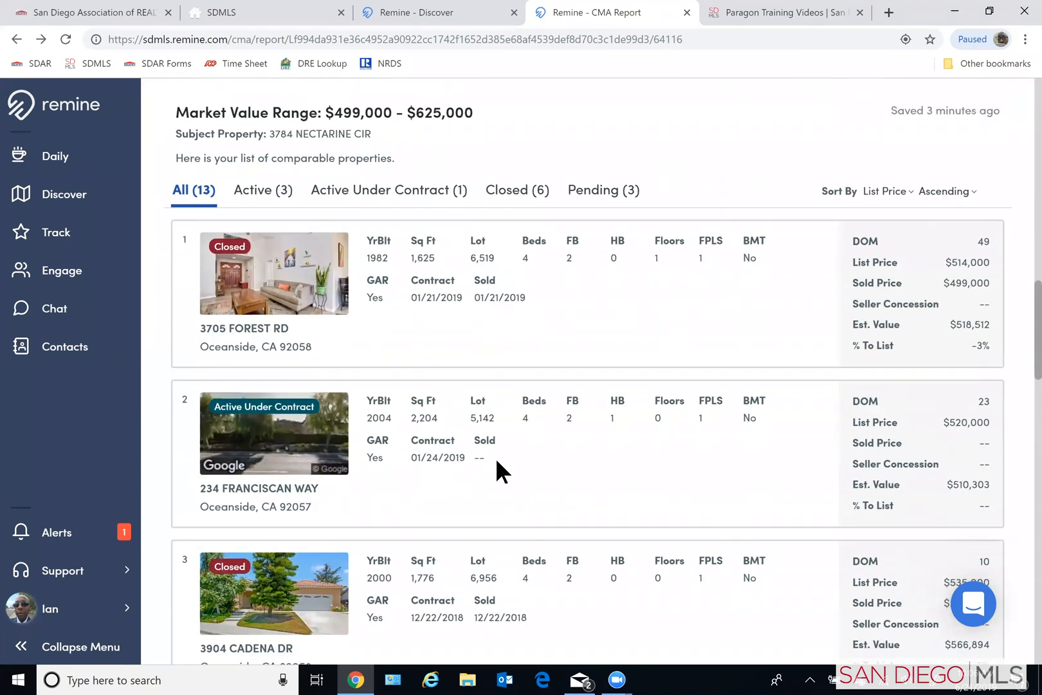
scroll(497, 463, "down", 5)
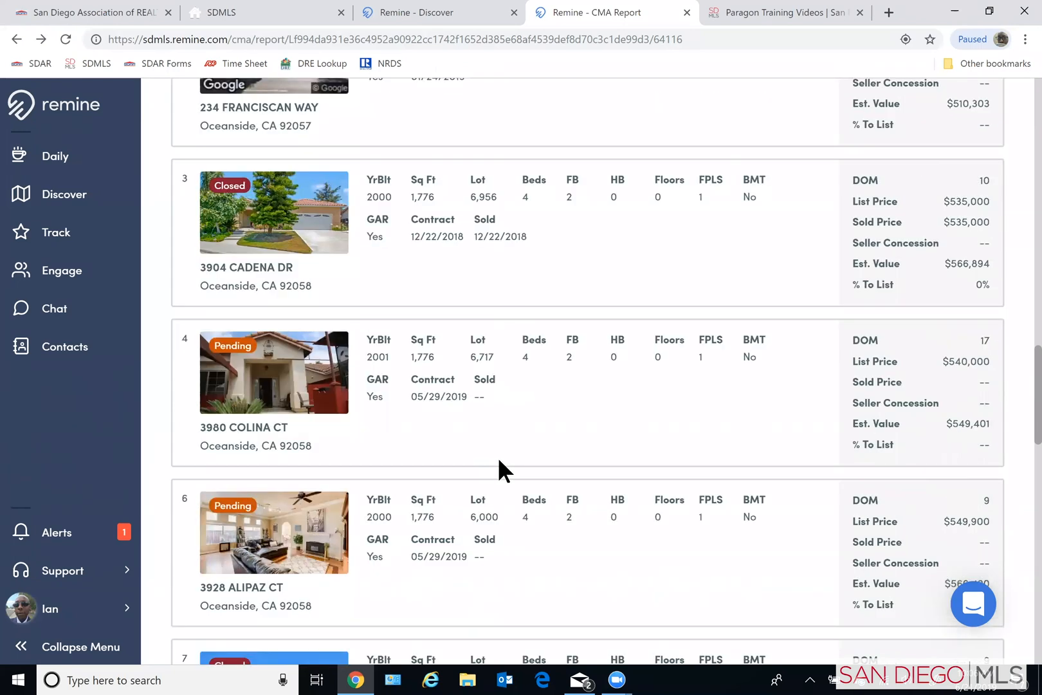
scroll(501, 461, "down", 7)
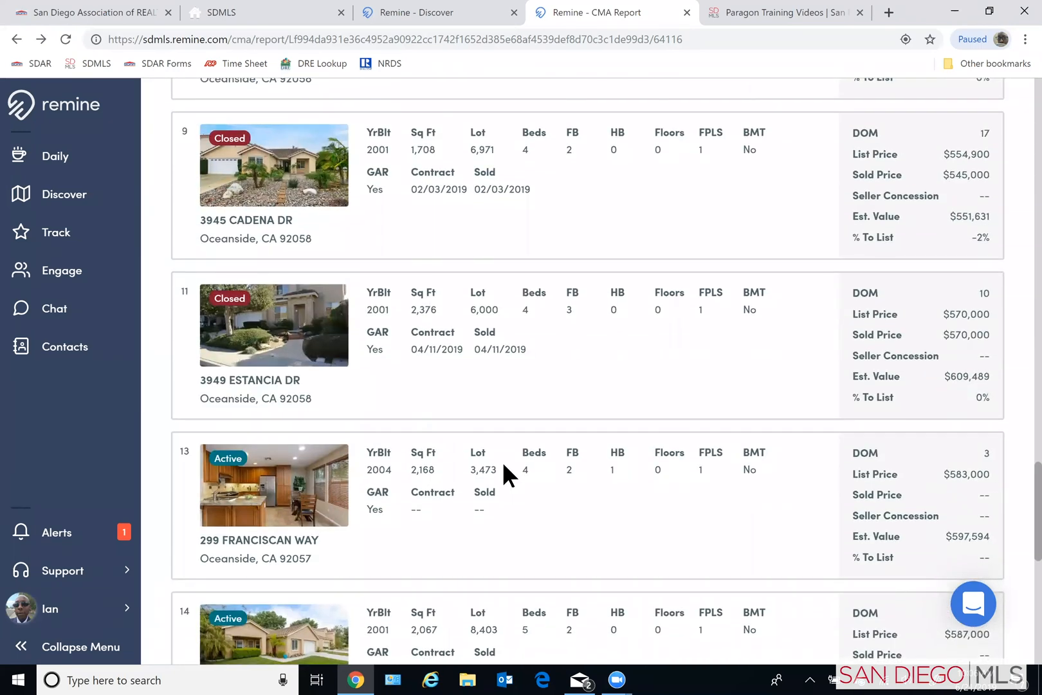
scroll(502, 462, "down", 4)
scroll(503, 466, "down", 4)
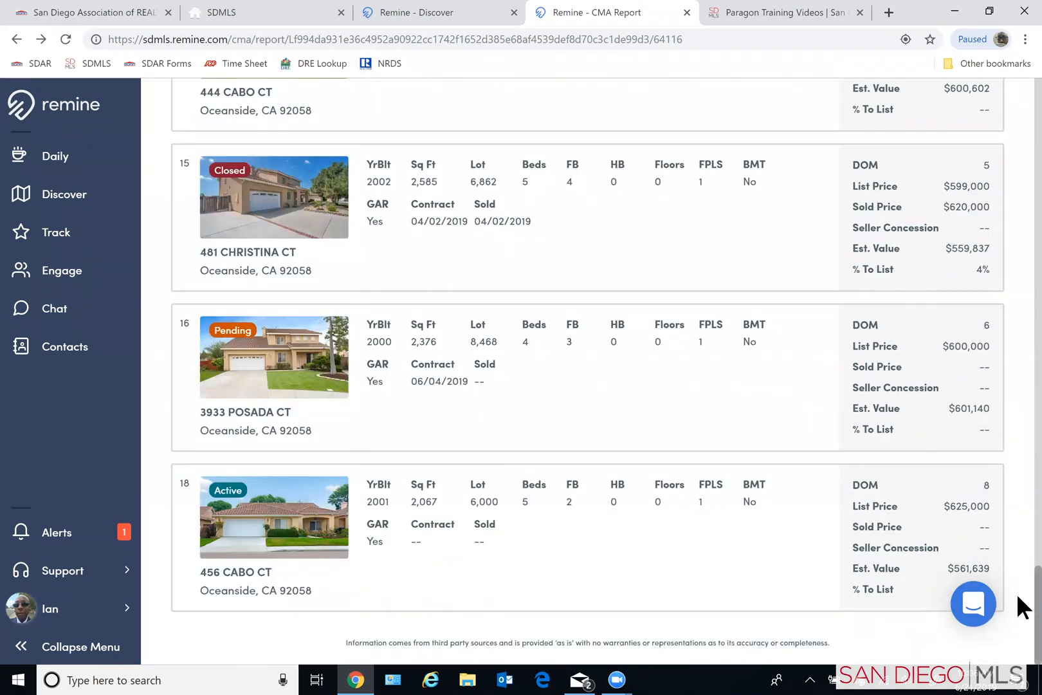
- Open the report's print options and set Include Valuations to "No, don't include valuations"
scroll(1017, 589, "up", 1)
scroll(1018, 497, "up", 20)
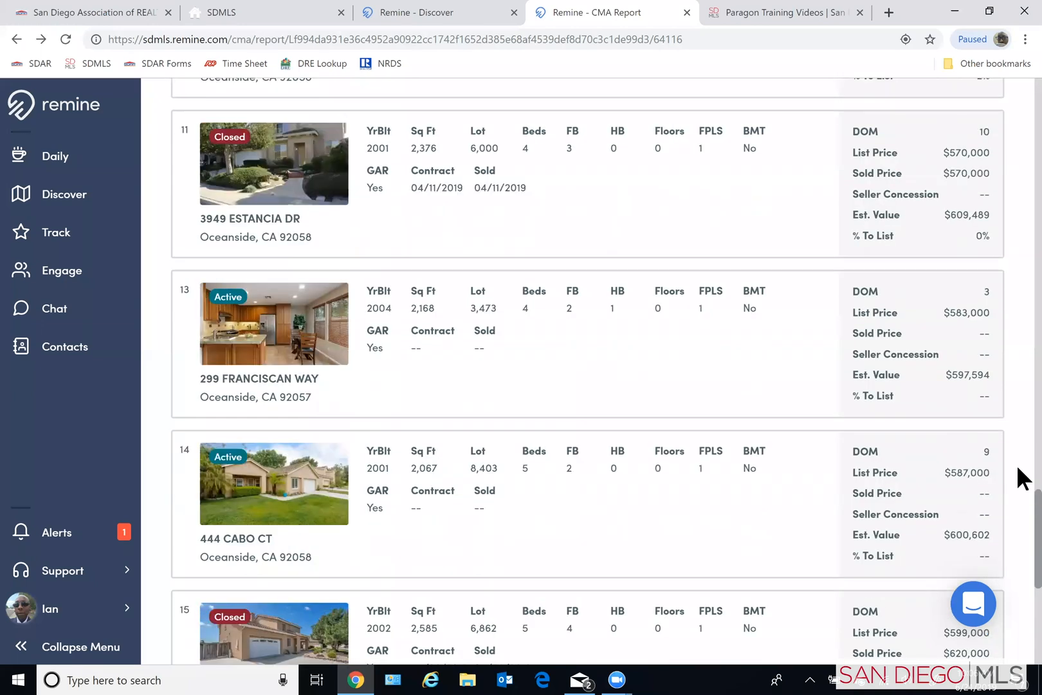
scroll(1017, 249, "up", 16)
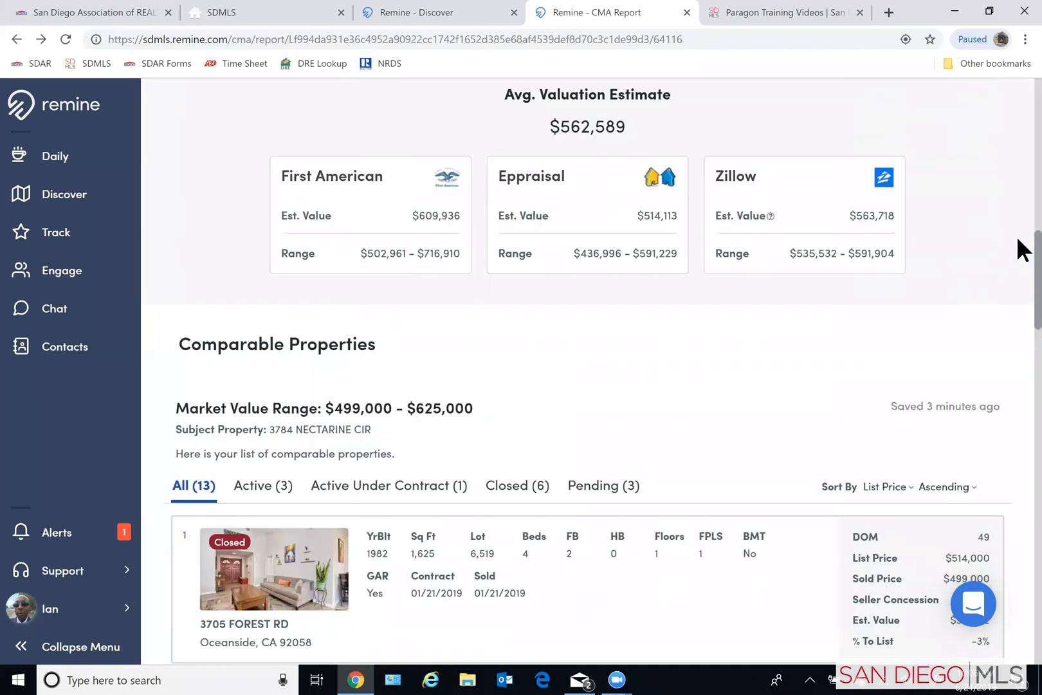
scroll(1017, 111, "up", 5)
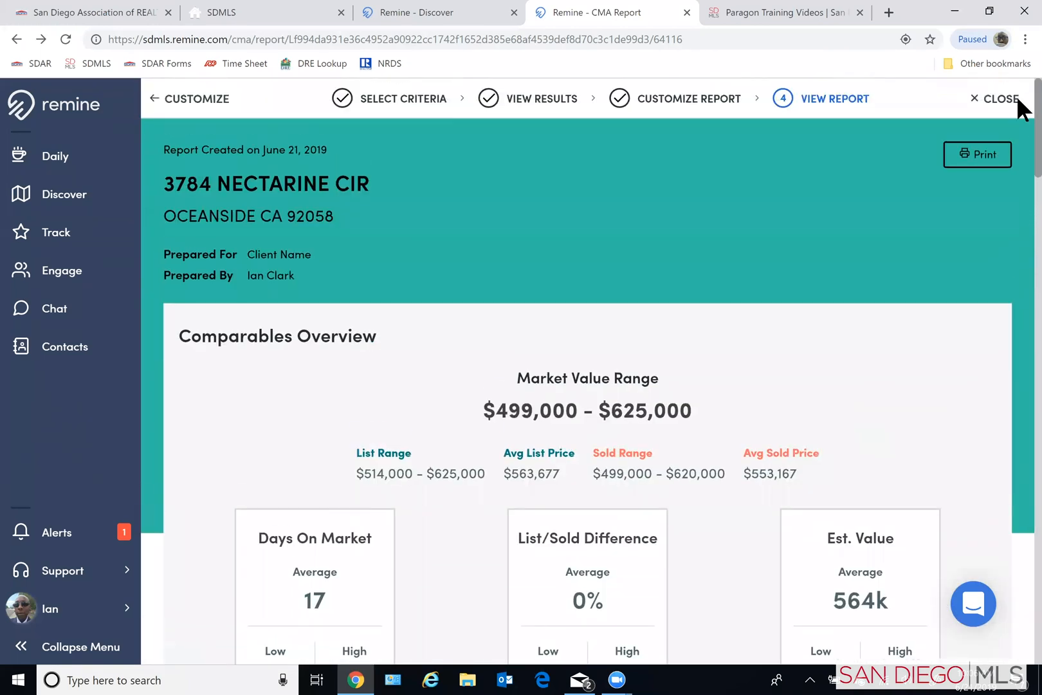
left_click(976, 158)
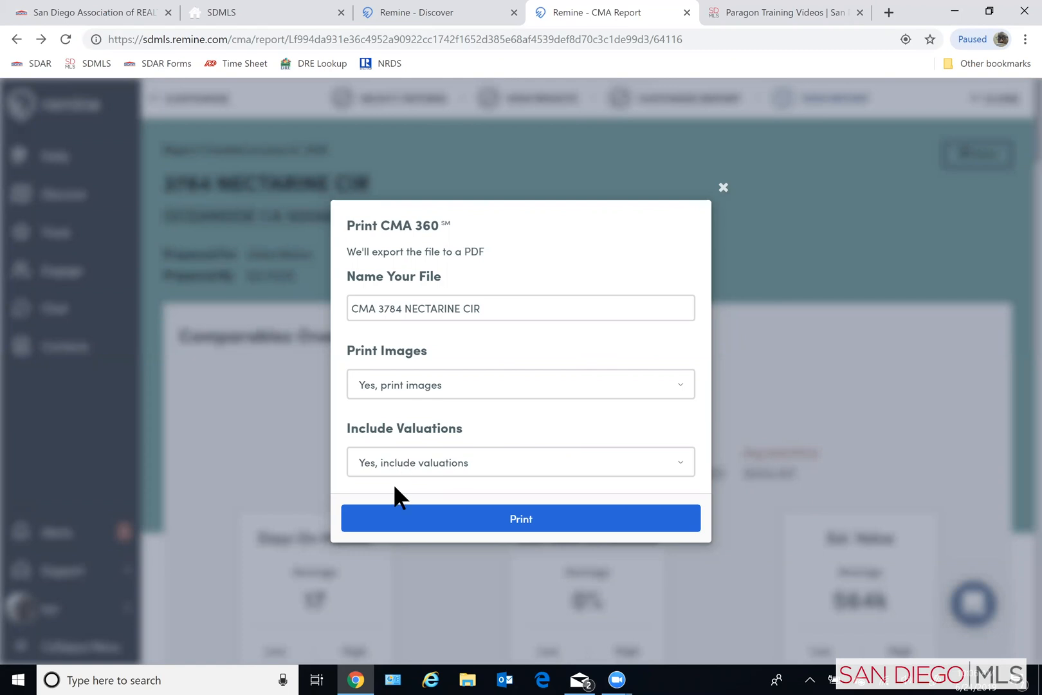
left_click(722, 187)
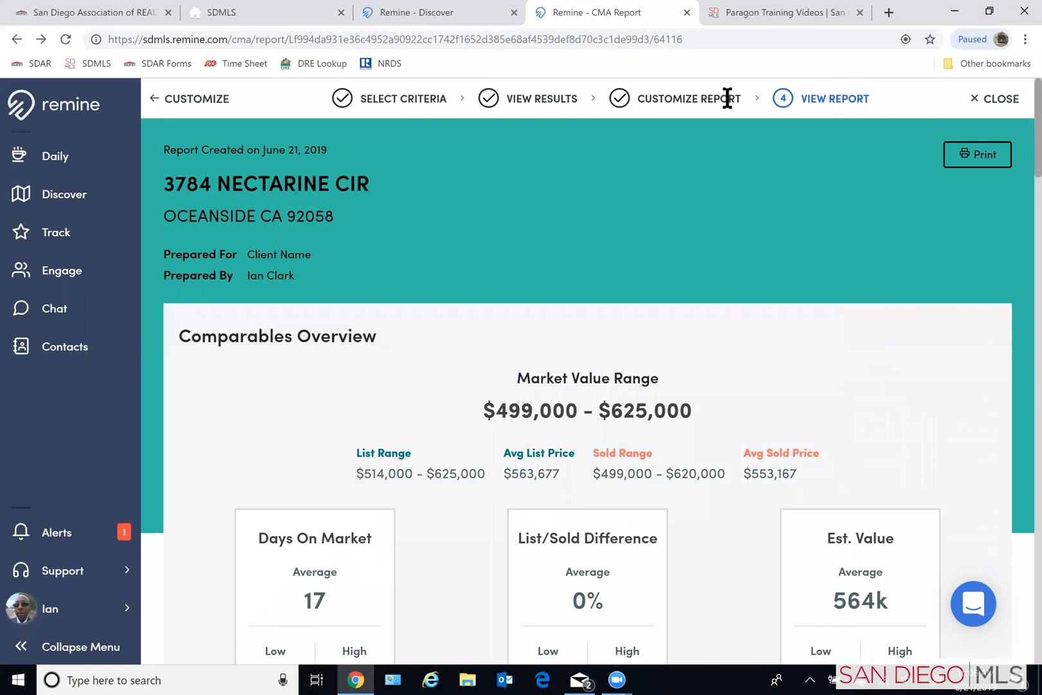
left_click(975, 155)
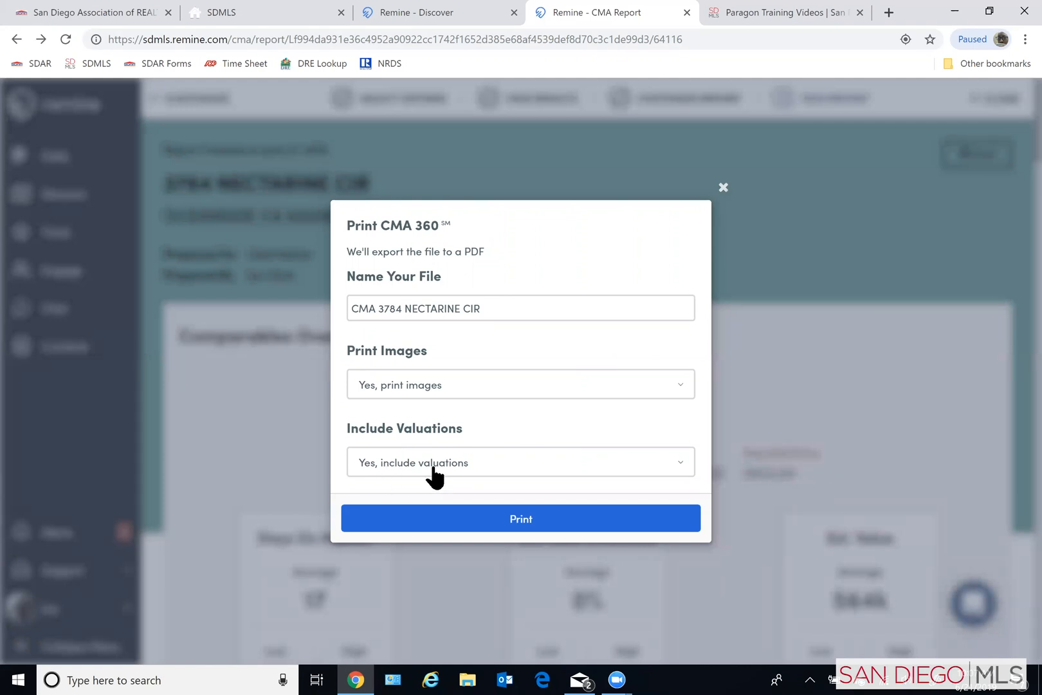
left_click(409, 464)
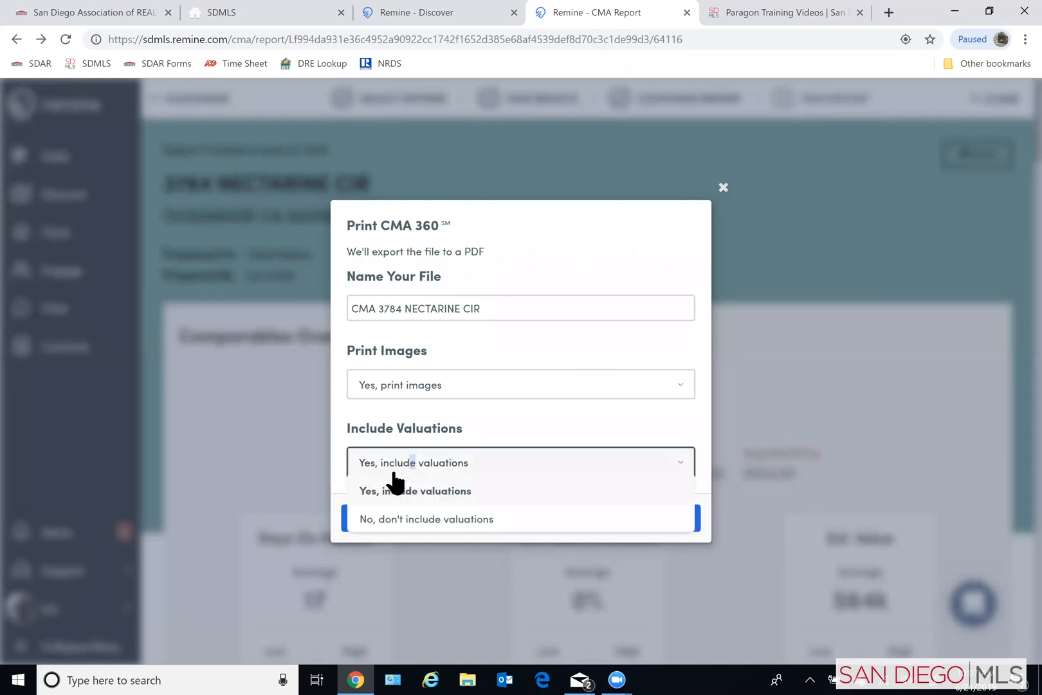
left_click(372, 522)
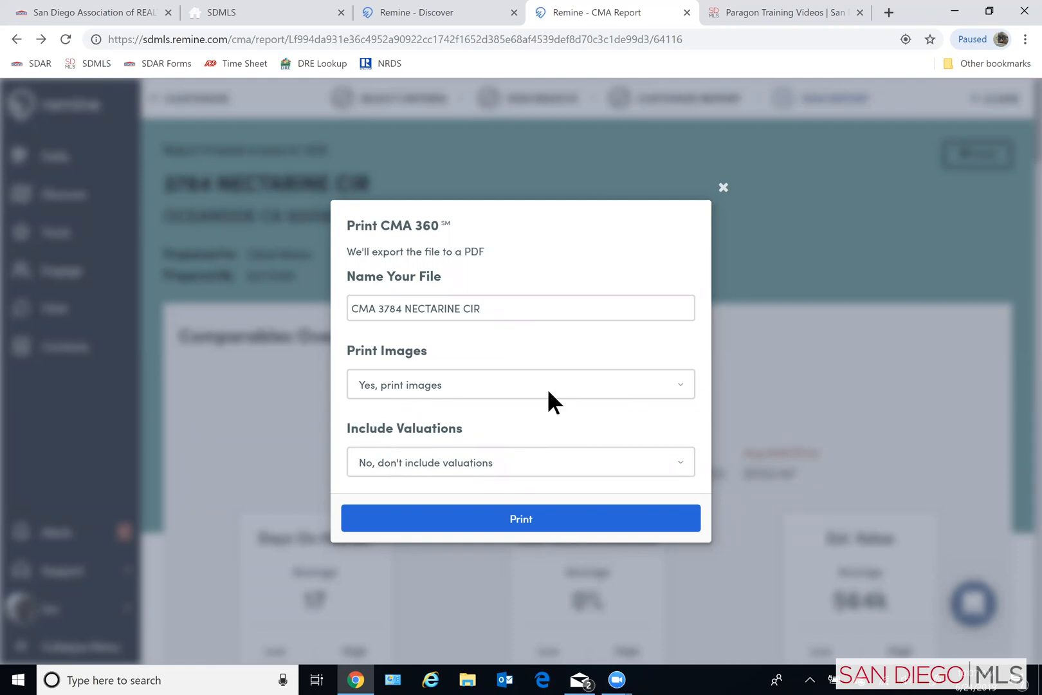
- Keep "Yes, print images" for the printout and export the report as a PDF to the Desktop under its suggested file name
left_click(427, 386)
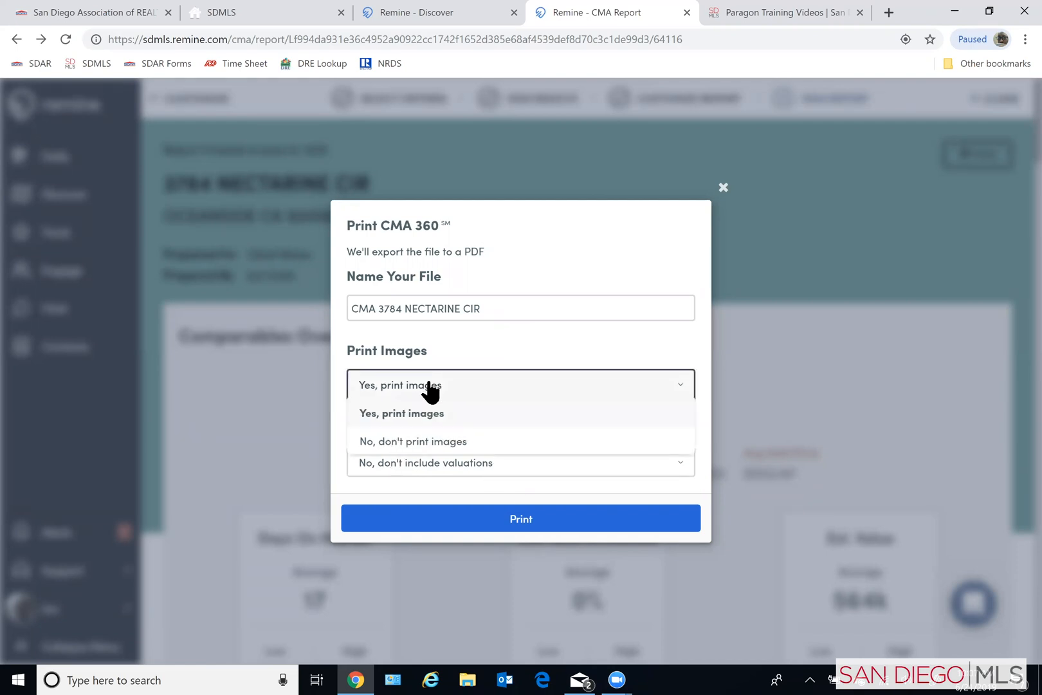
left_click(415, 395)
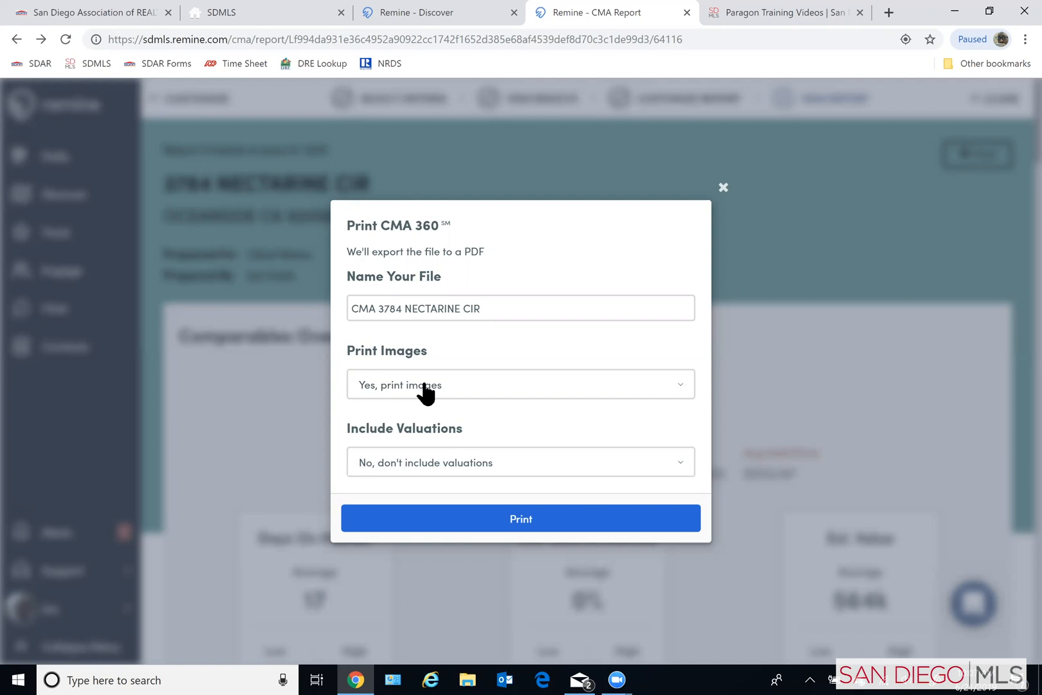
left_click(426, 389)
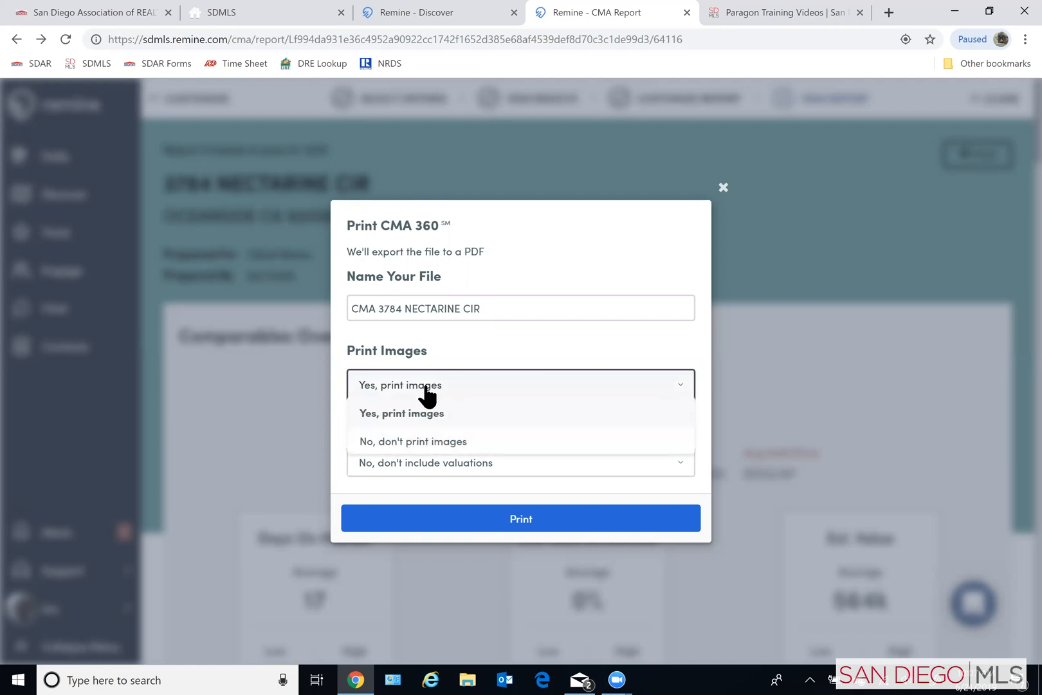
left_click(424, 390)
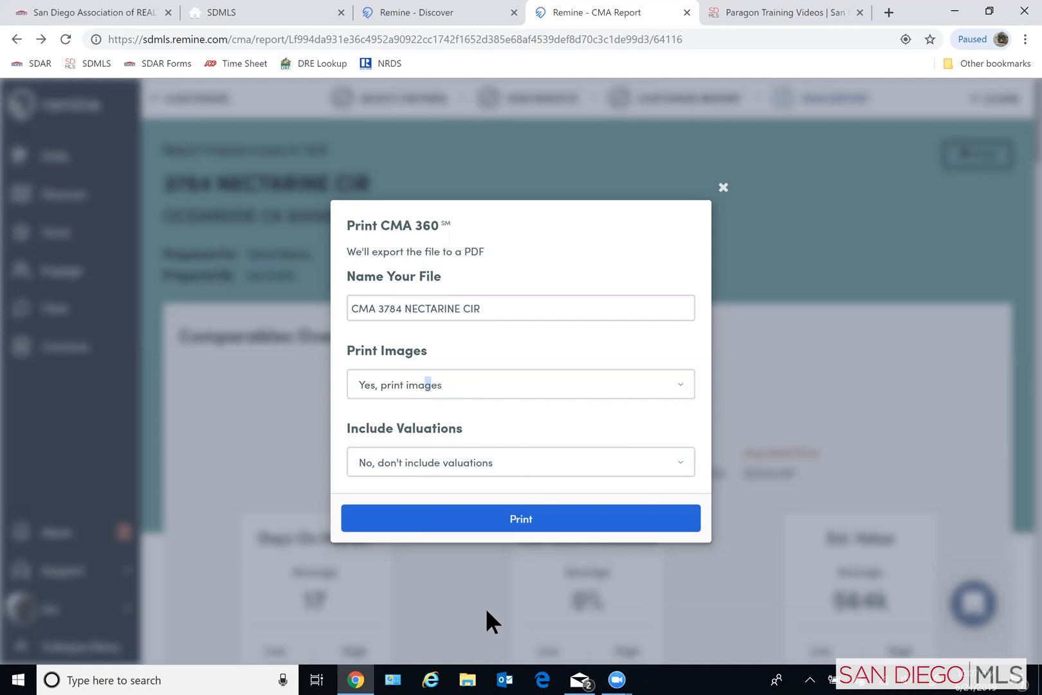
left_click(505, 523)
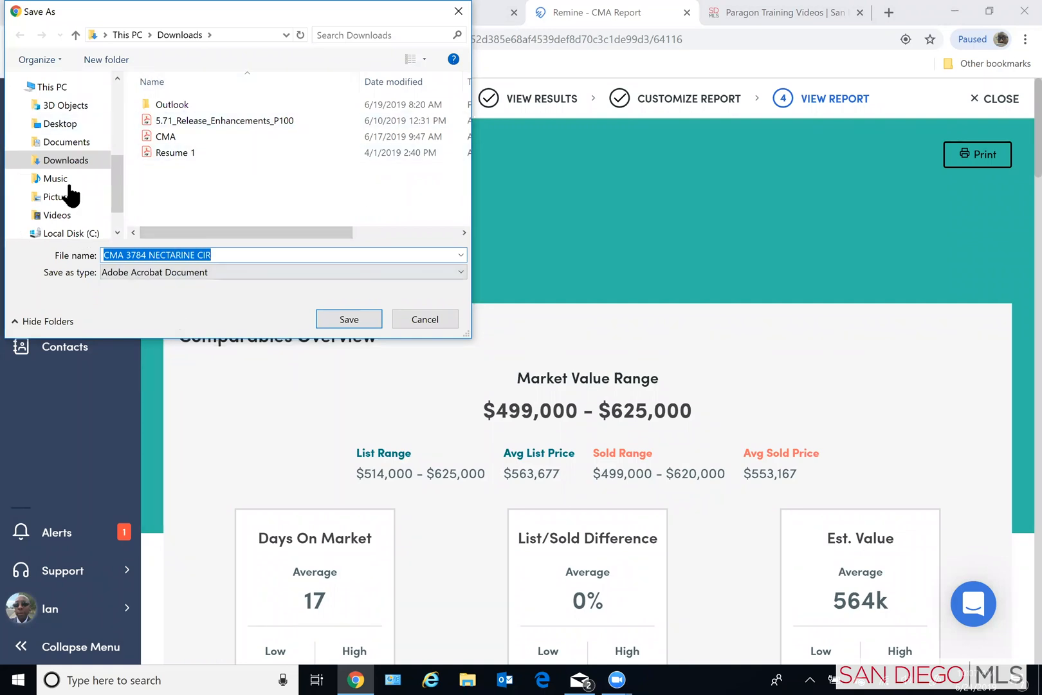
left_click(60, 124)
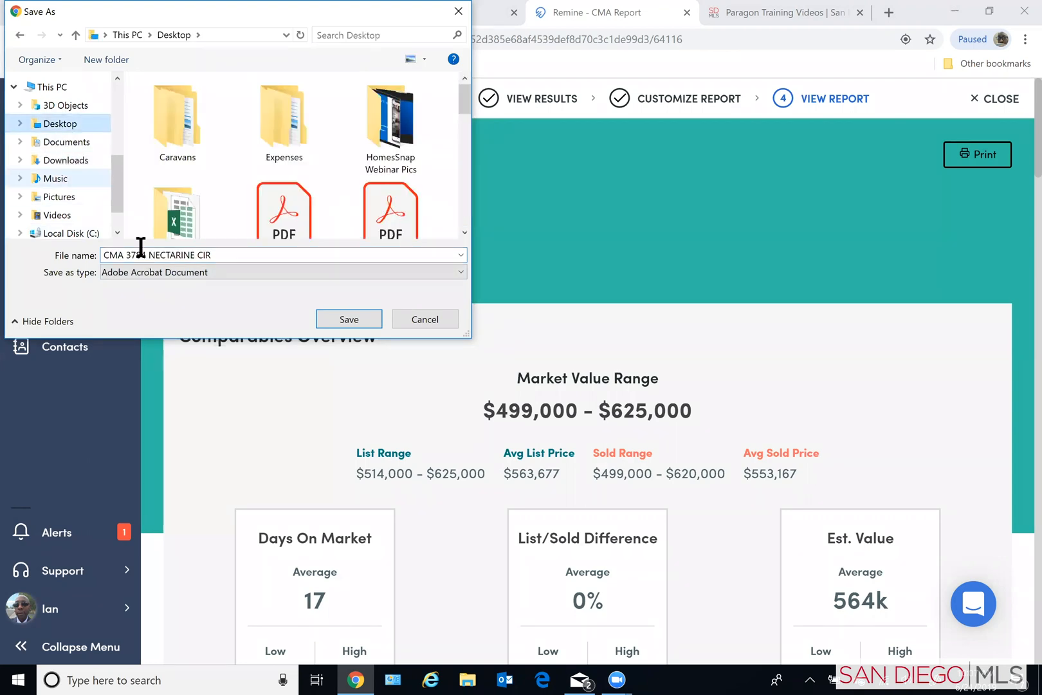
left_click(339, 319)
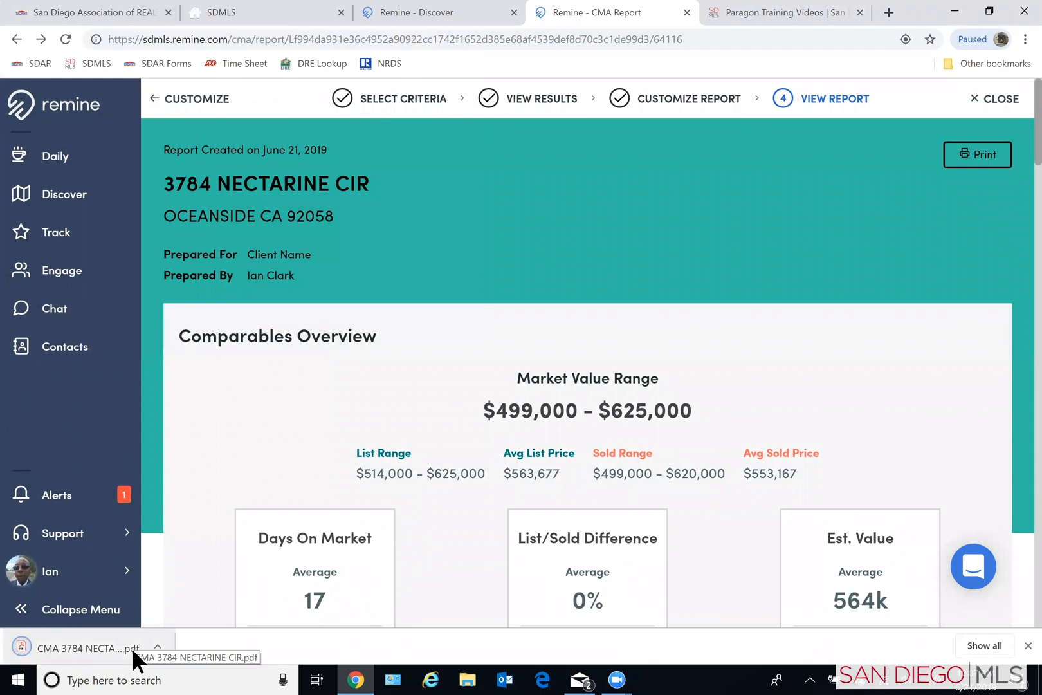
- Open the saved PDF report and review its cover, area demographics, comparables overview, and active and pending listing summaries
left_click(128, 643)
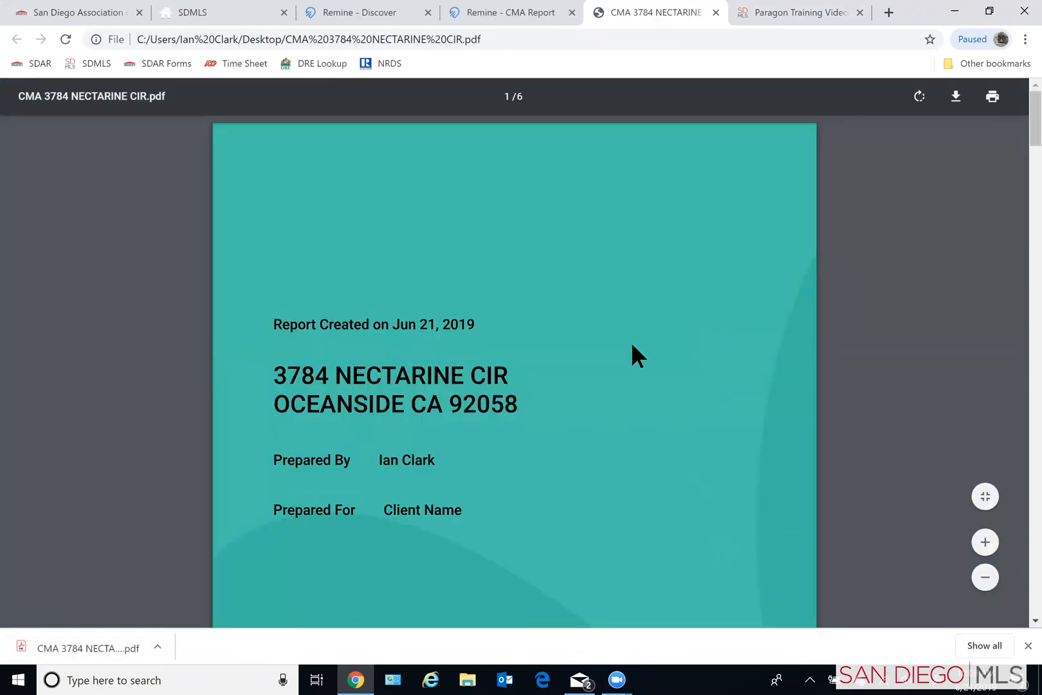
scroll(632, 345, "down", 4)
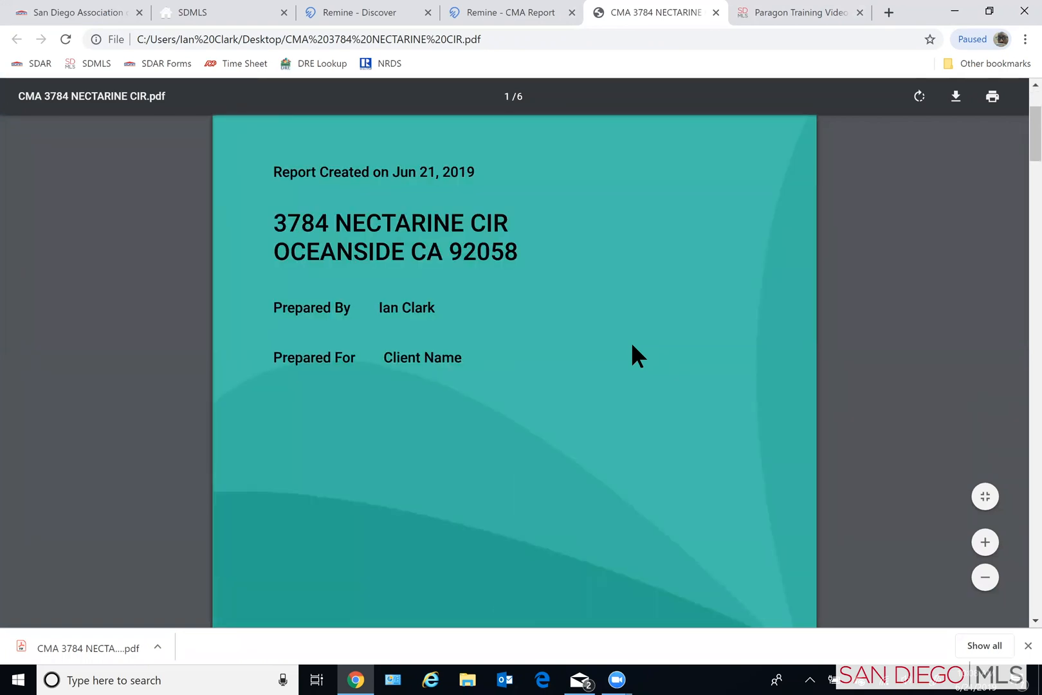
scroll(632, 345, "down", 5)
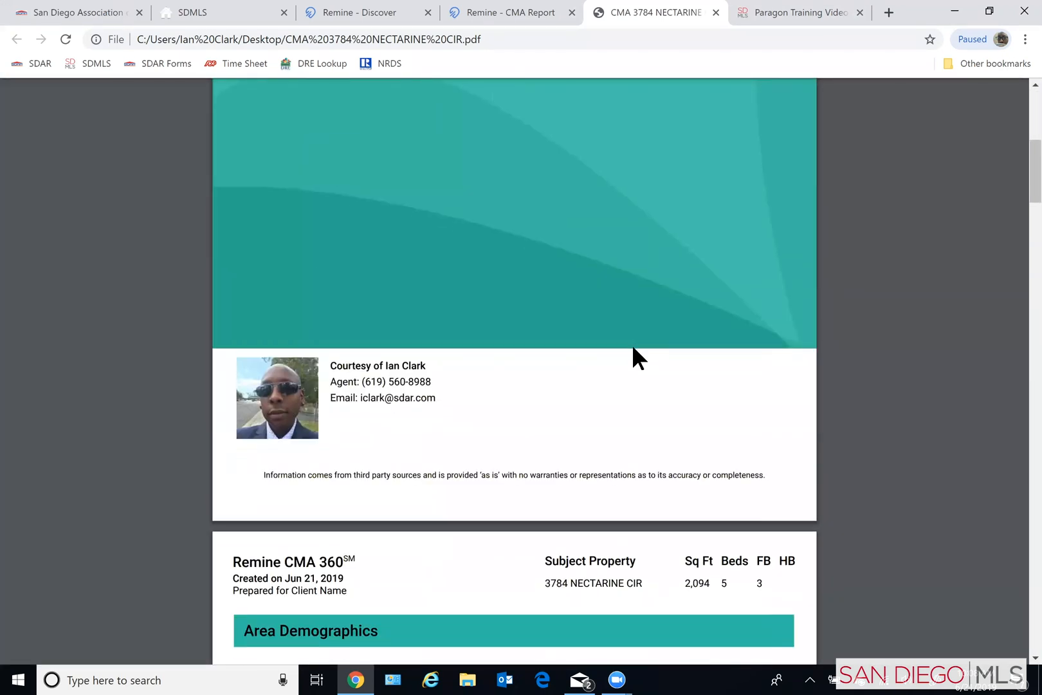
scroll(633, 348, "down", 4)
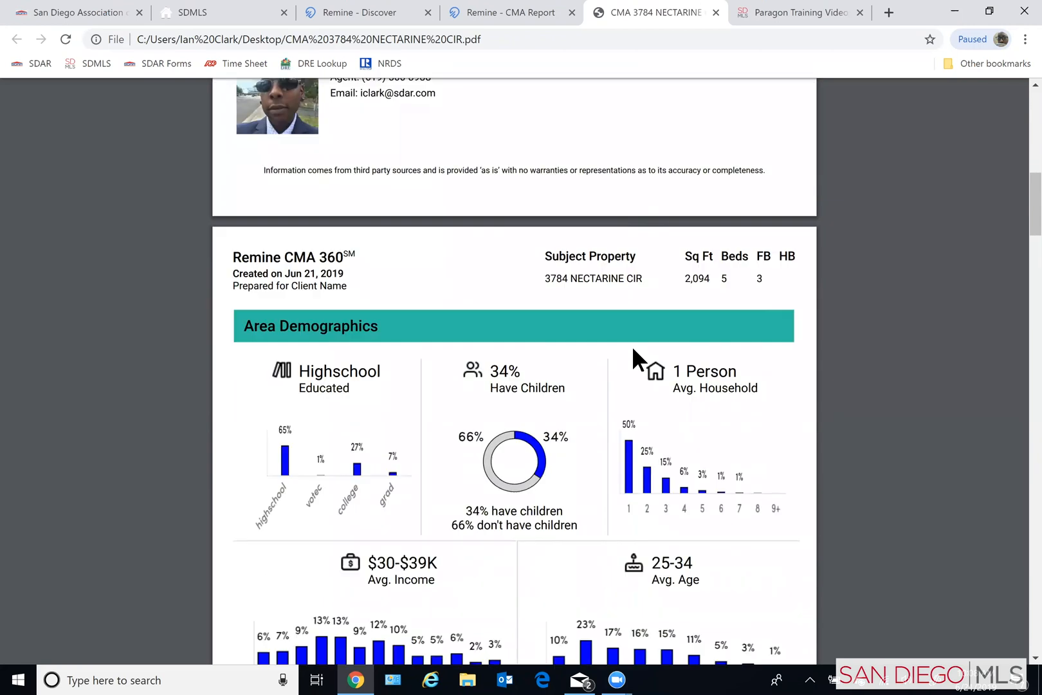
scroll(637, 355, "down", 6)
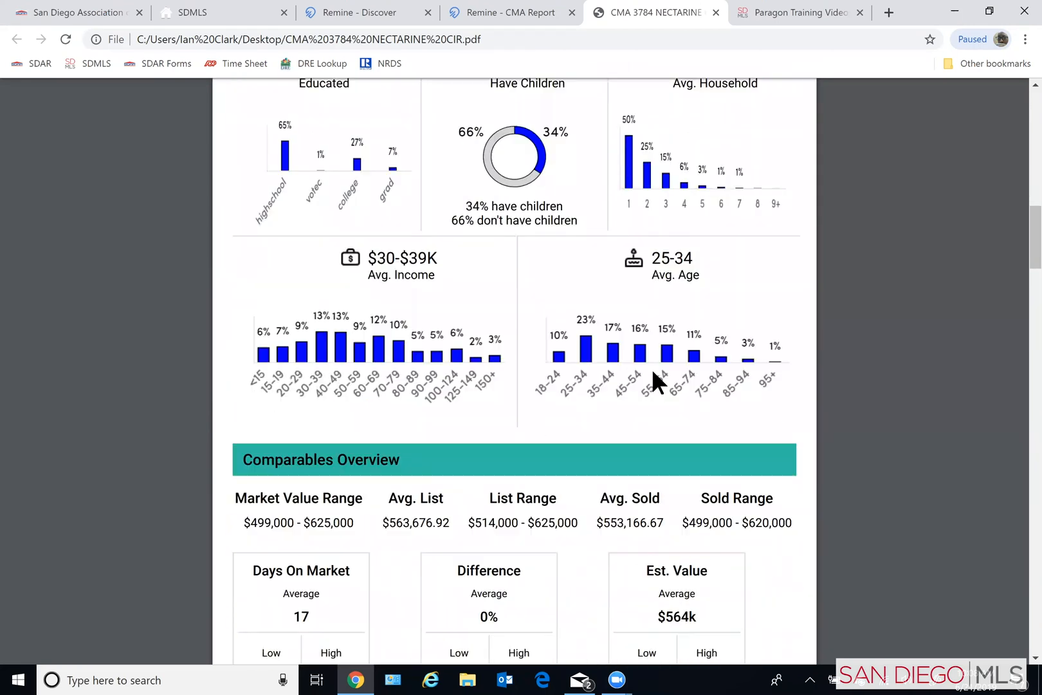
scroll(653, 372, "down", 7)
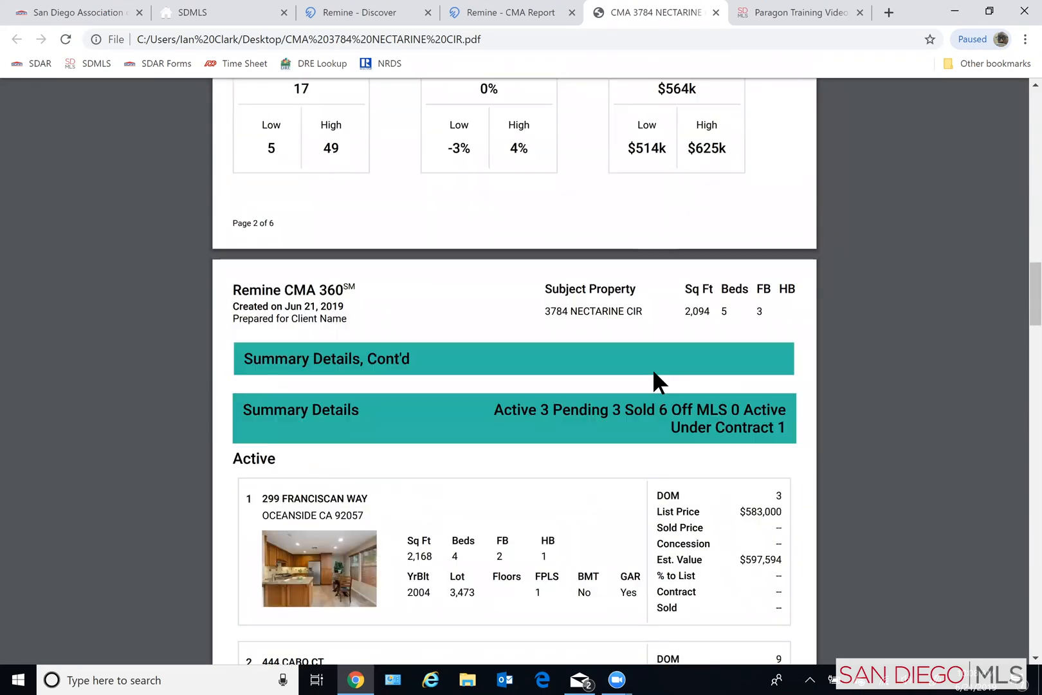
scroll(654, 372, "down", 5)
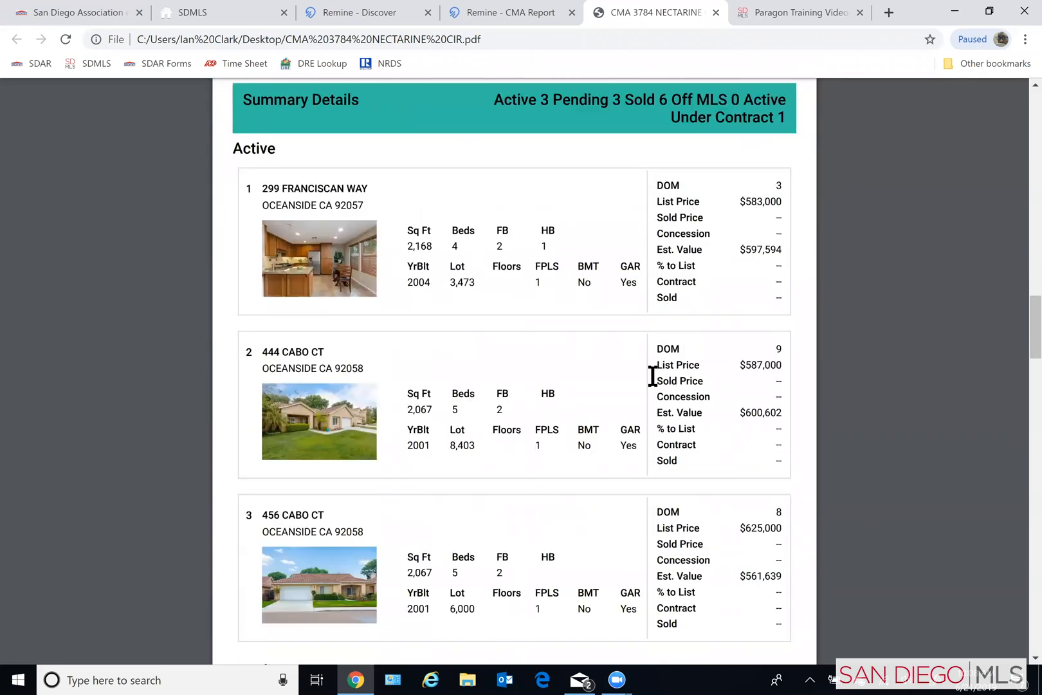
scroll(651, 377, "down", 2)
scroll(651, 376, "down", 4)
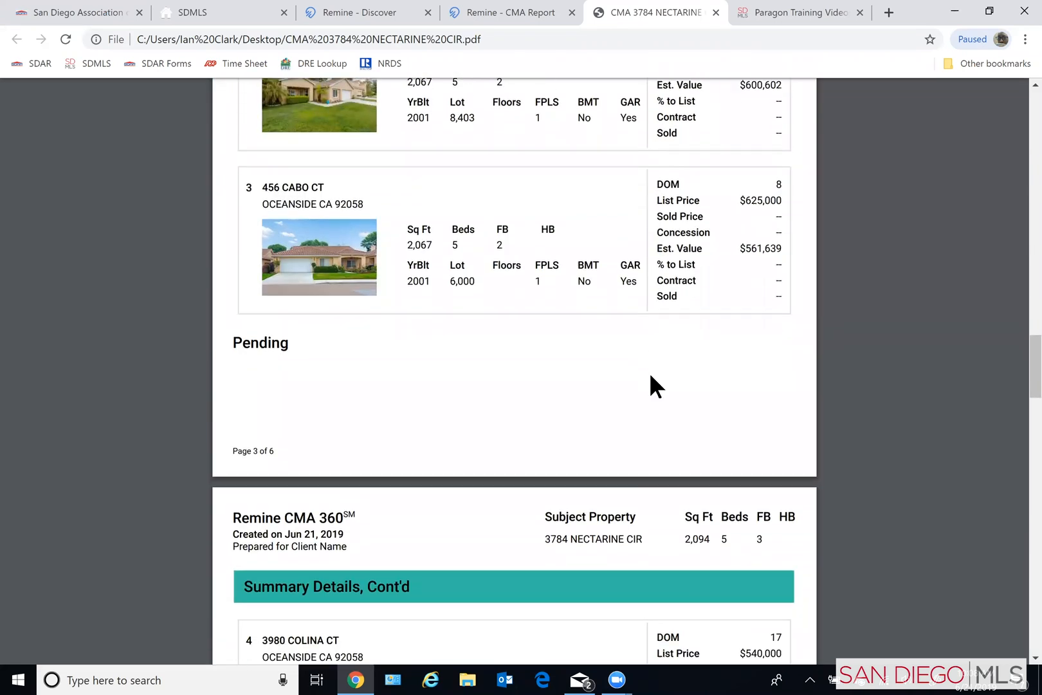
scroll(651, 377, "down", 2)
scroll(651, 377, "down", 1)
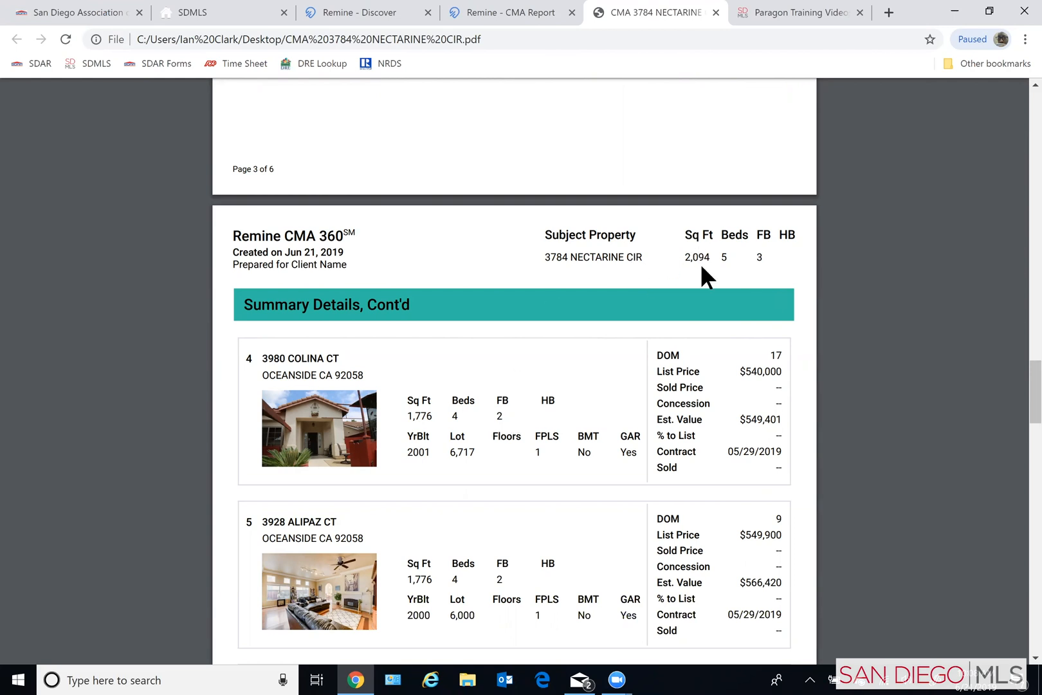
- Review the pending and first sold listing summaries on page 4 of the PDF report, returning to the active listings
scroll(526, 526, "down", 4)
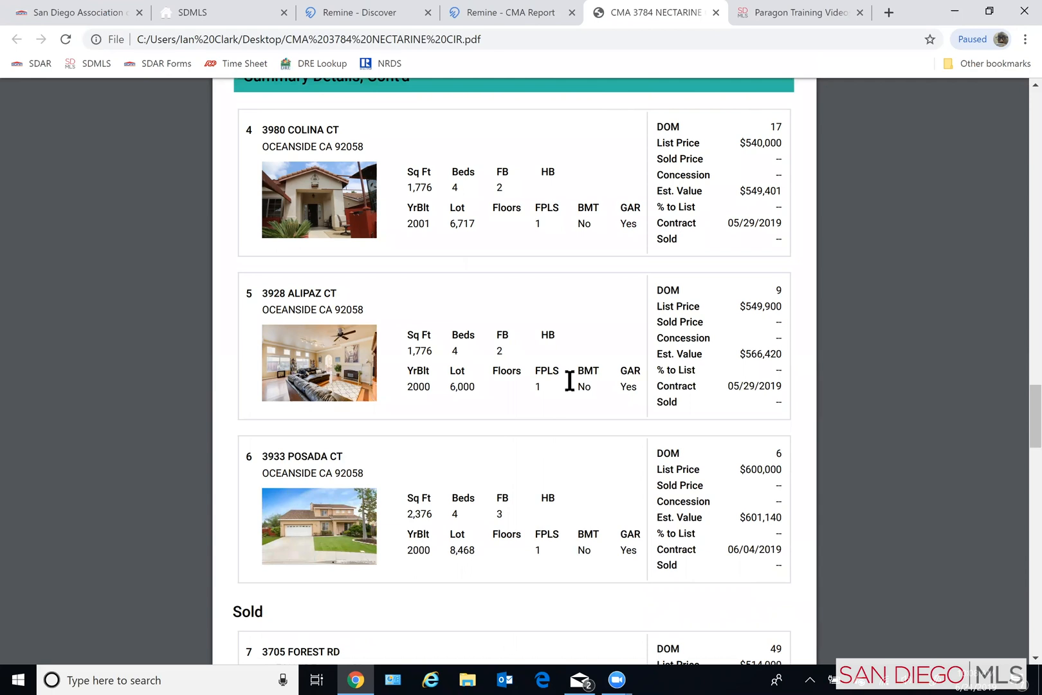
scroll(473, 528, "down", 4)
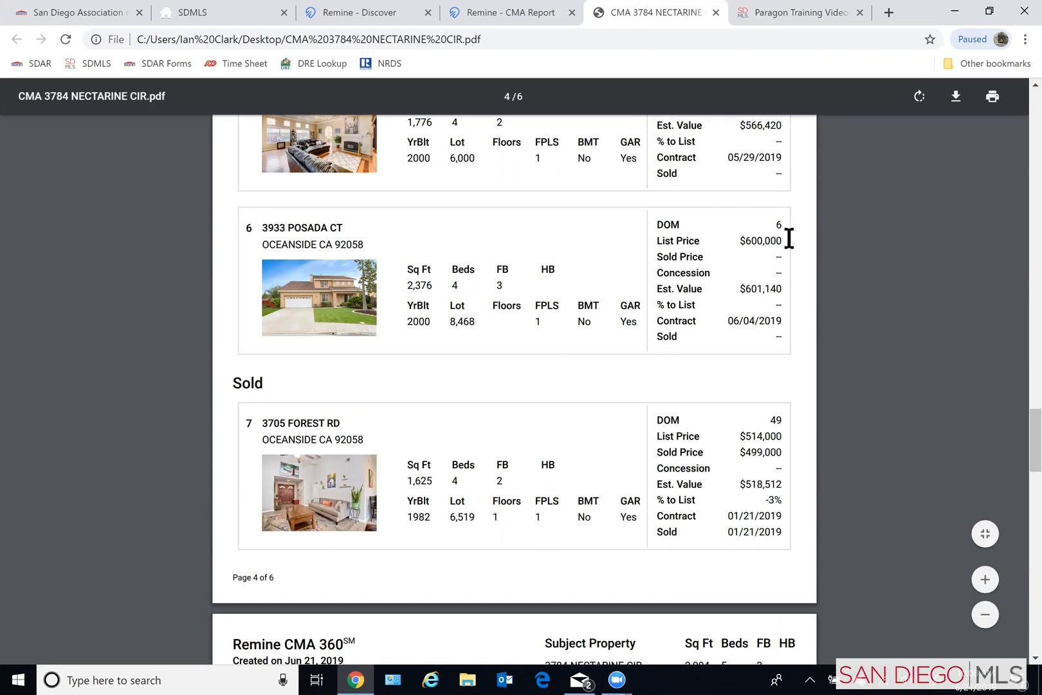
scroll(789, 238, "up", 10)
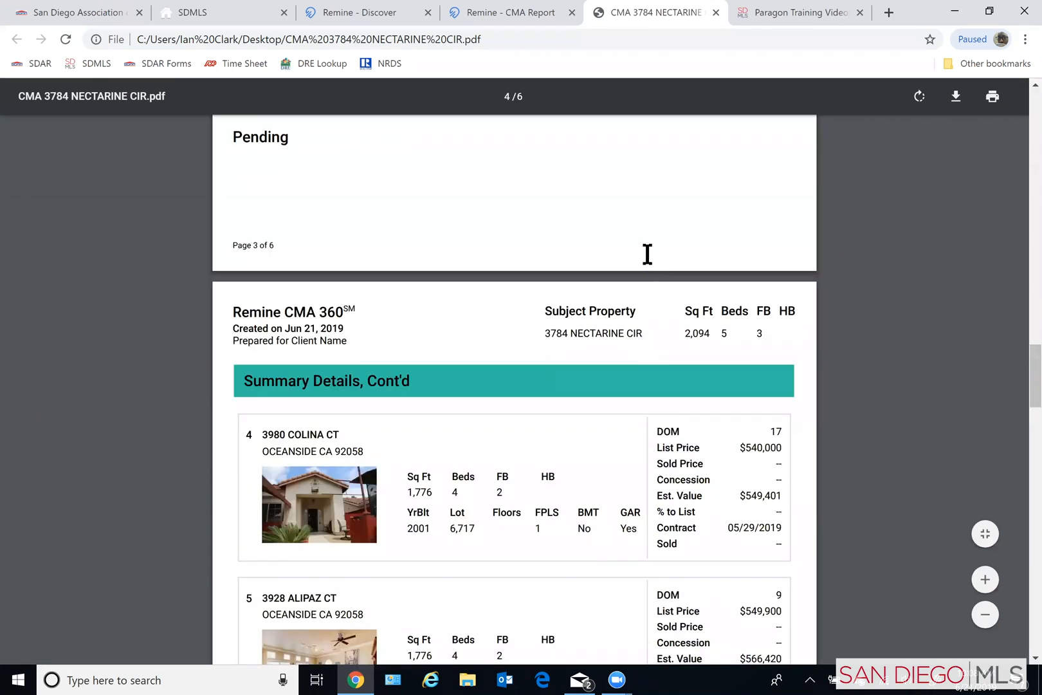
scroll(584, 132, "up", 15)
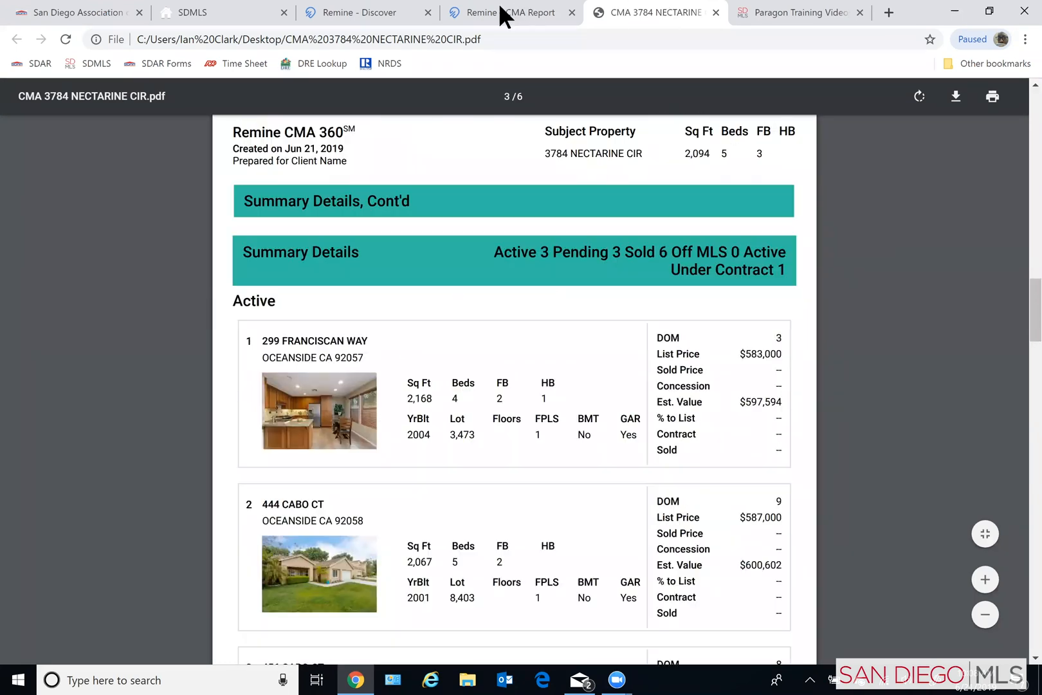
- Close the browser tabs holding the PDF and the Remine CMA Report, and return to the Remine Discover page
left_click(493, 10)
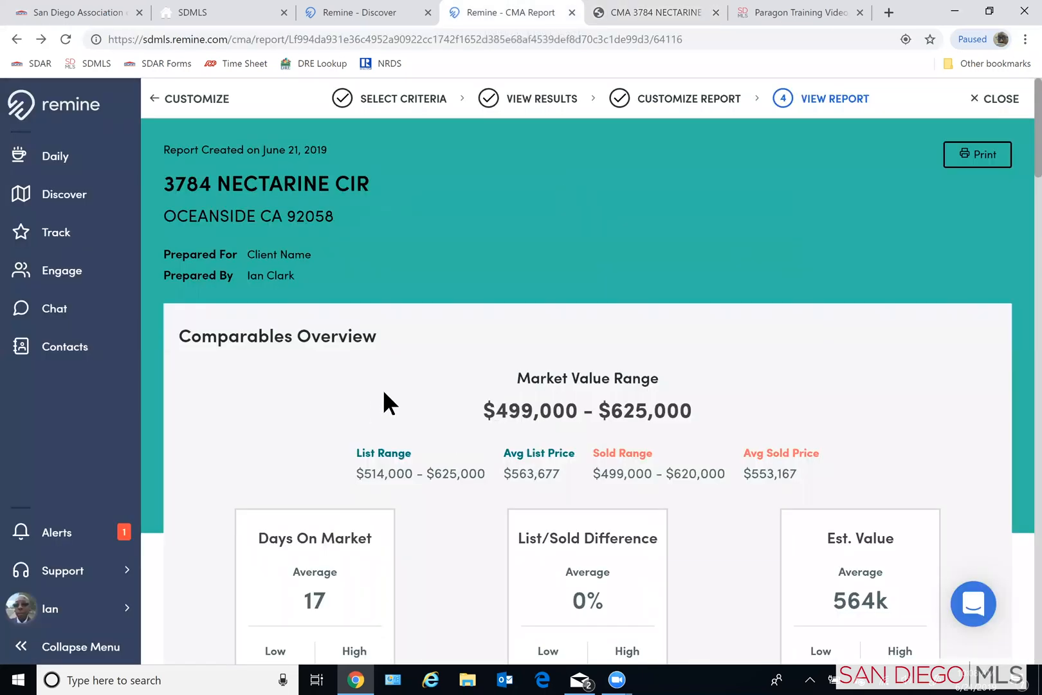
left_click(651, 7)
left_click(716, 12)
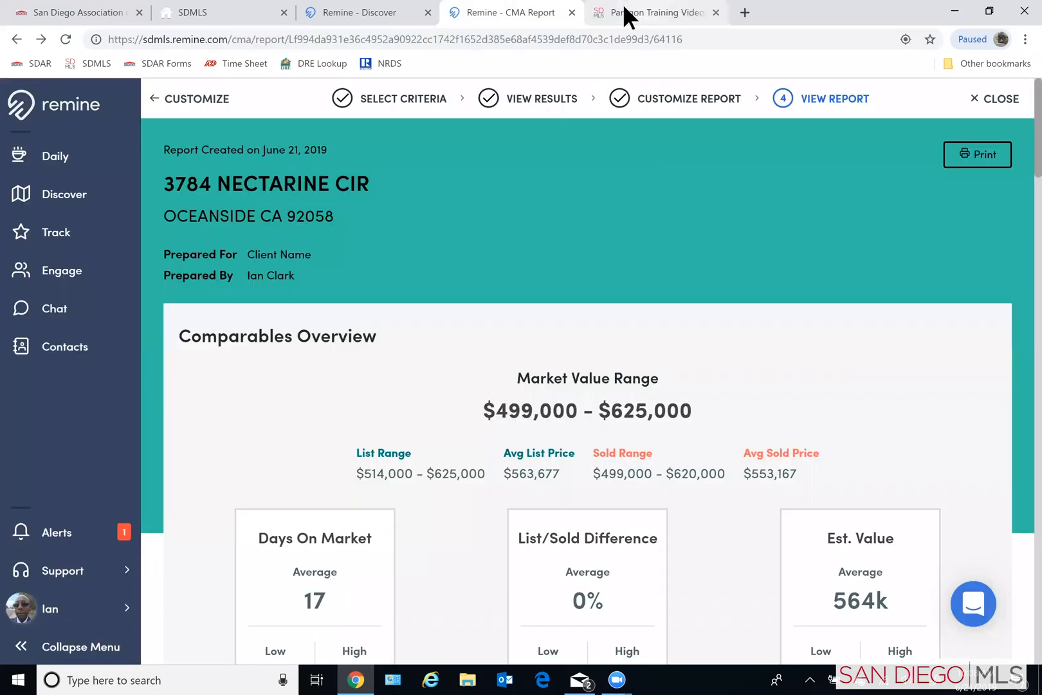
left_click(571, 12)
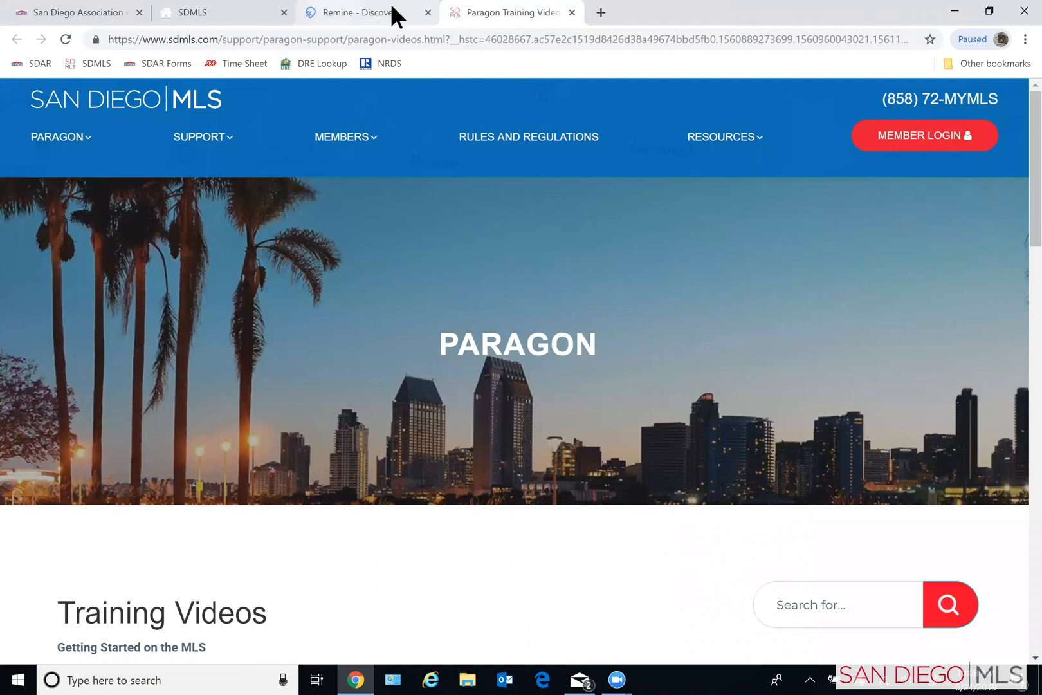
left_click(392, 7)
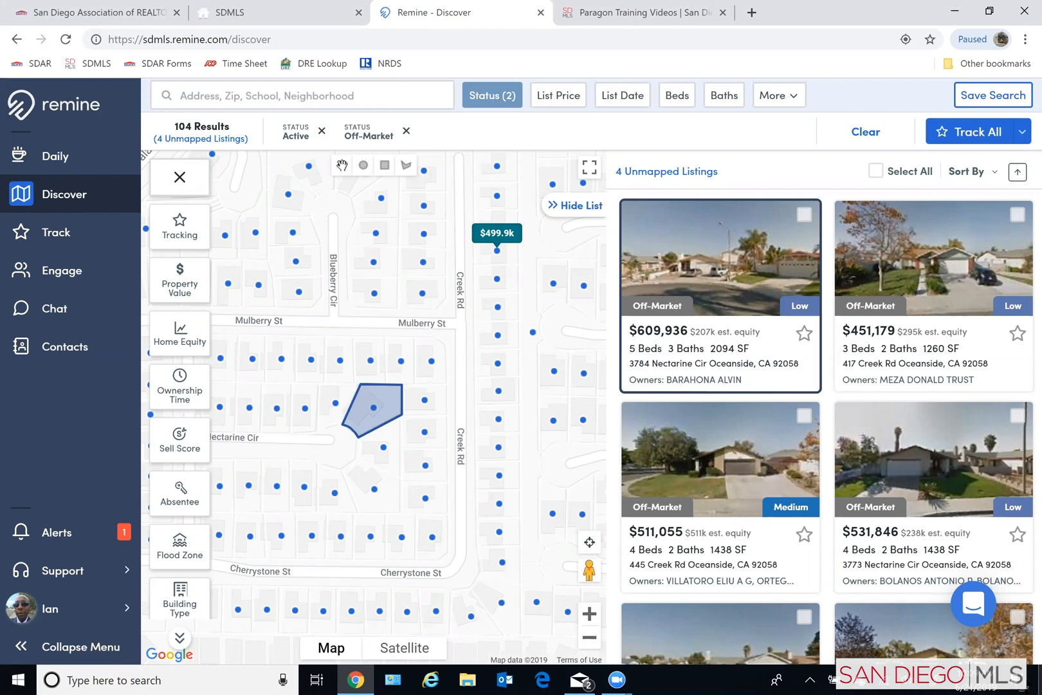
key("super+d")
double_click(325, 349)
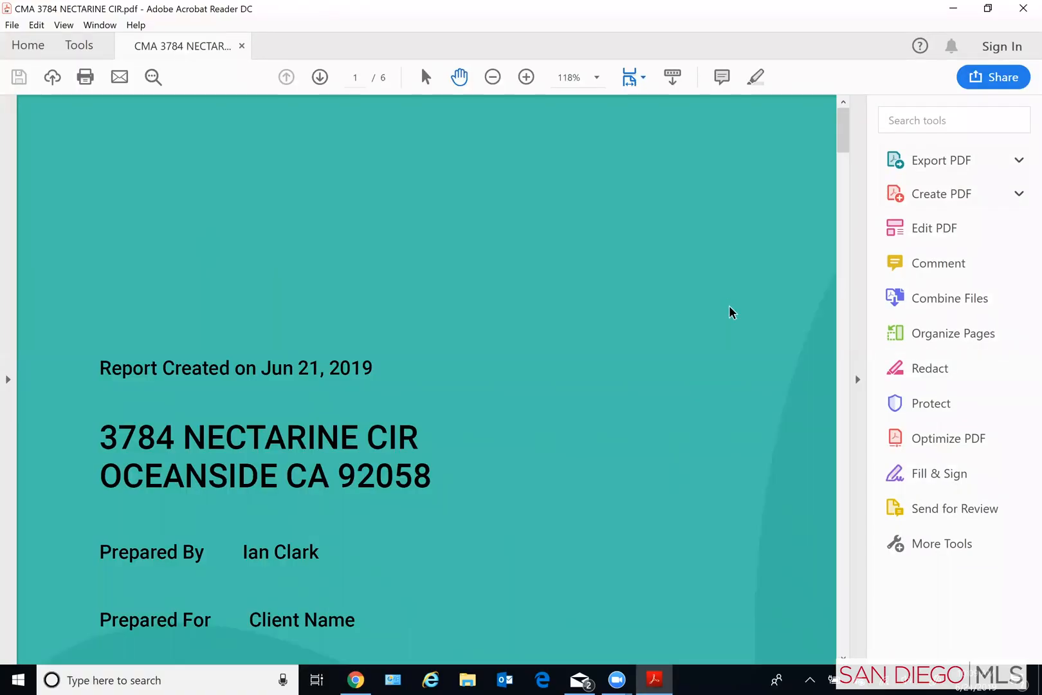
scroll(455, 400, "down", 2)
scroll(491, 421, "down", 3)
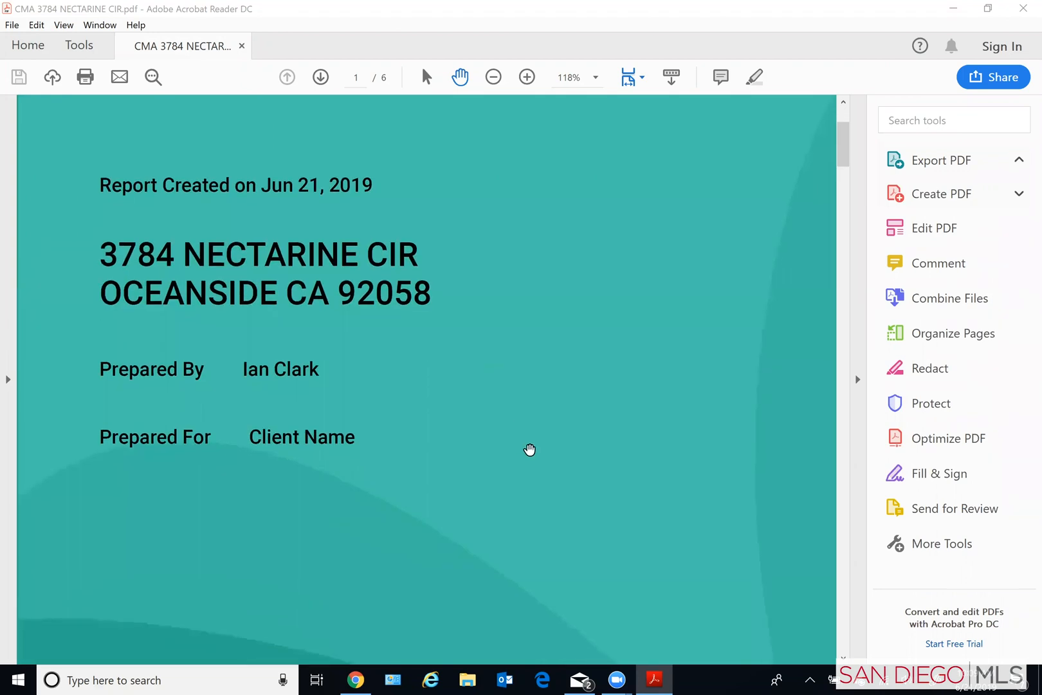
scroll(530, 449, "down", 12)
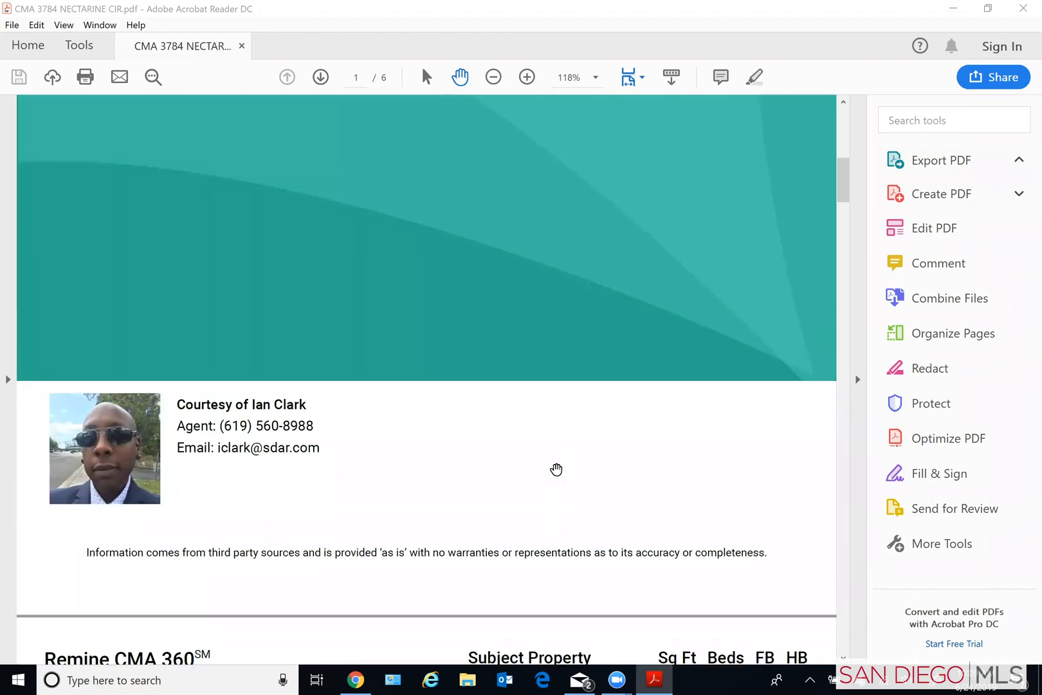
scroll(556, 469, "down", 9)
scroll(557, 466, "down", 6)
scroll(546, 487, "down", 5)
scroll(546, 487, "down", 10)
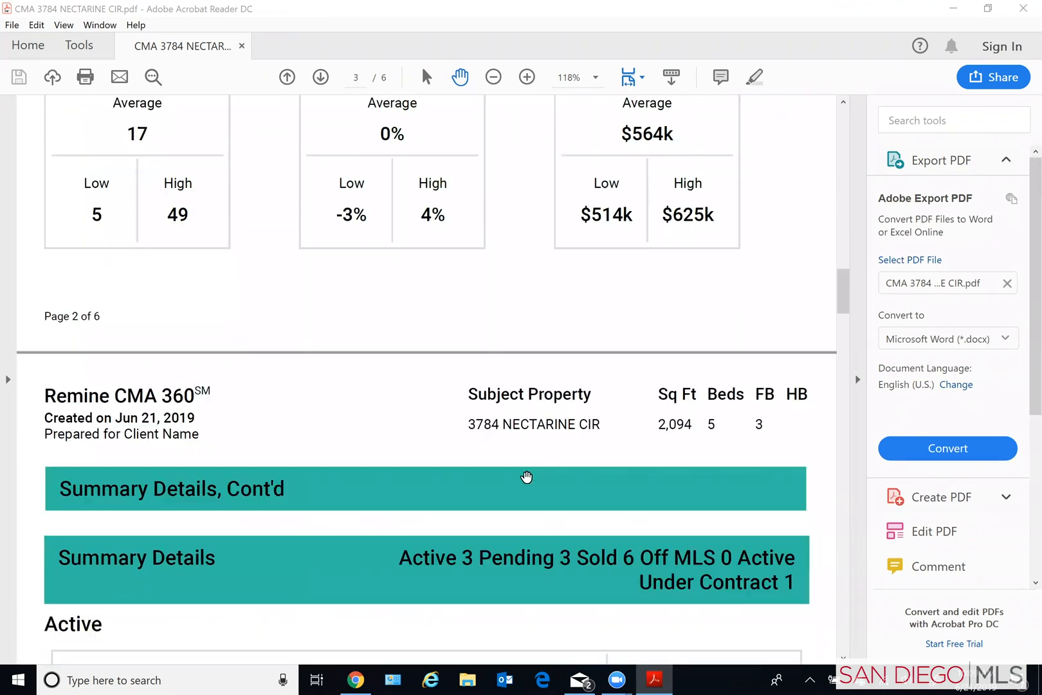
- Examine the active, pending and sold listing summaries on pages 3 to 5 of the PDF, continuing to the last page
scroll(527, 476, "down", 6)
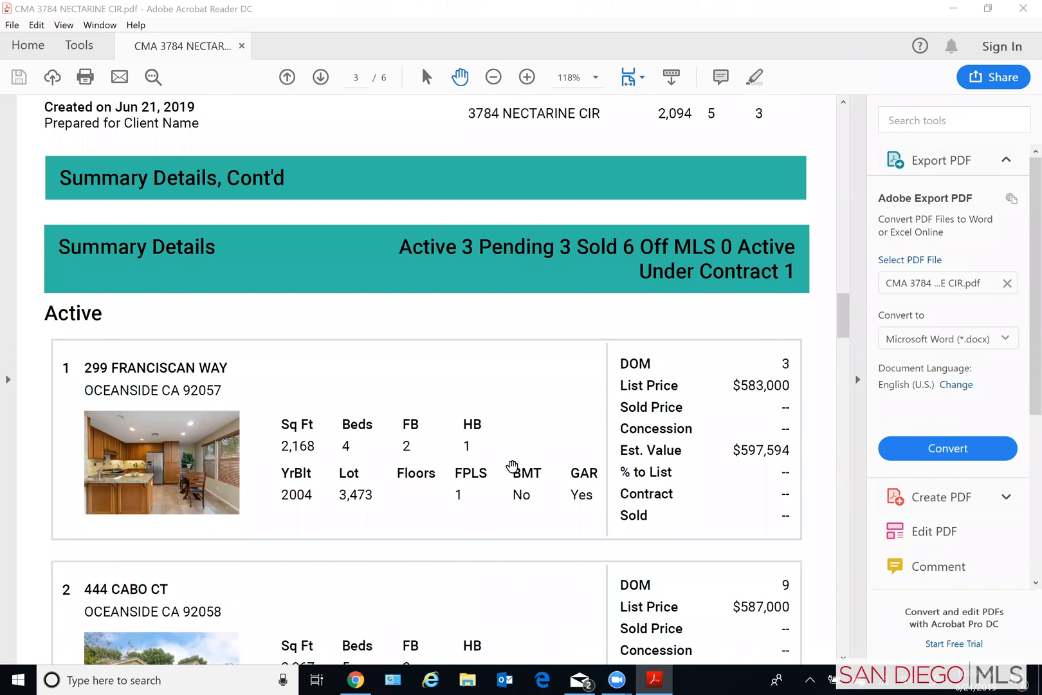
scroll(512, 466, "down", 6)
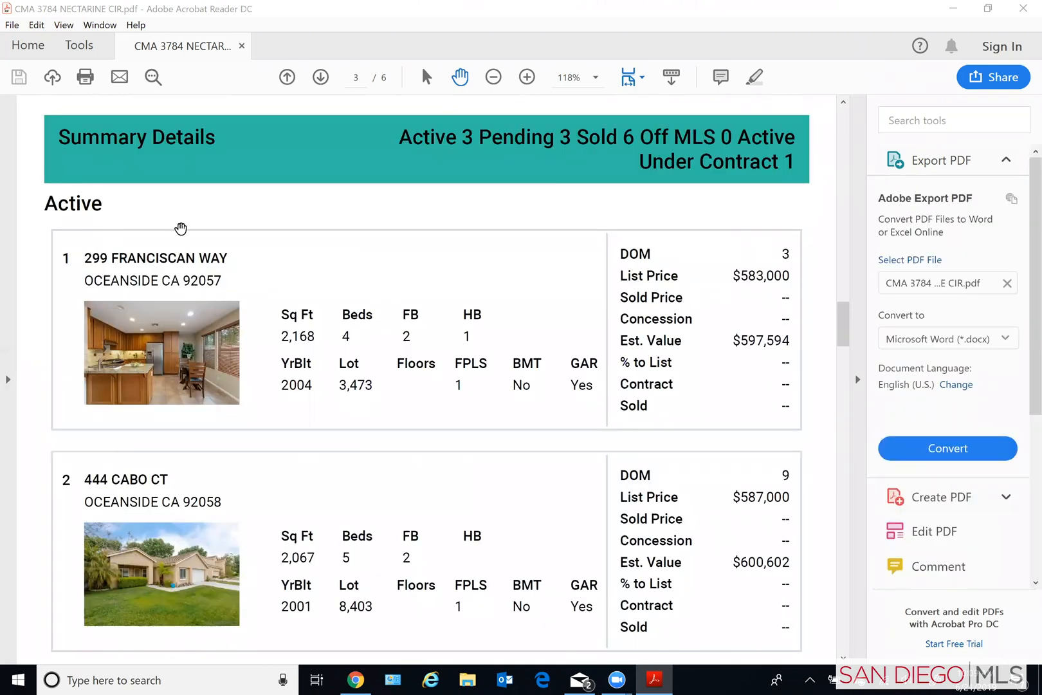
scroll(172, 456, "down", 8)
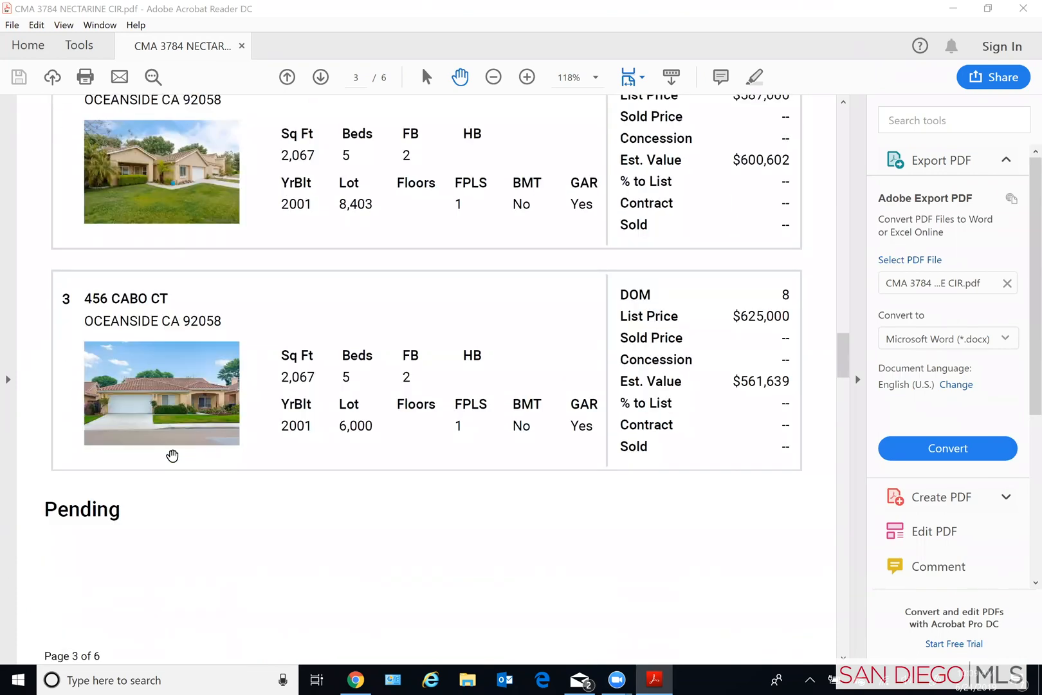
scroll(173, 456, "down", 12)
scroll(173, 454, "down", 10)
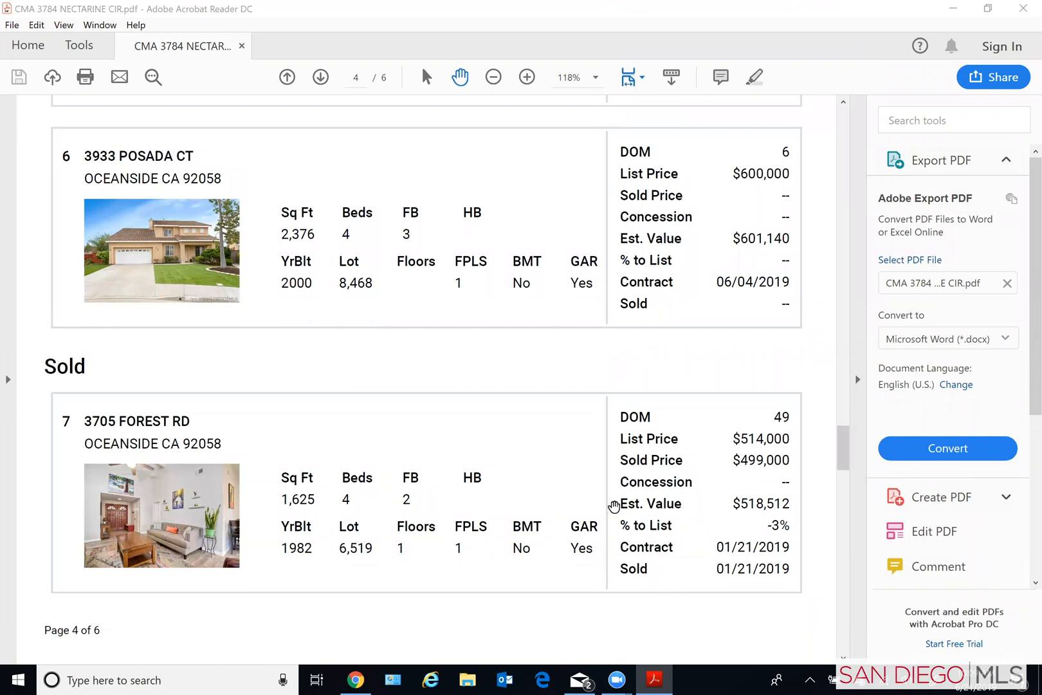
scroll(735, 463, "down", 5)
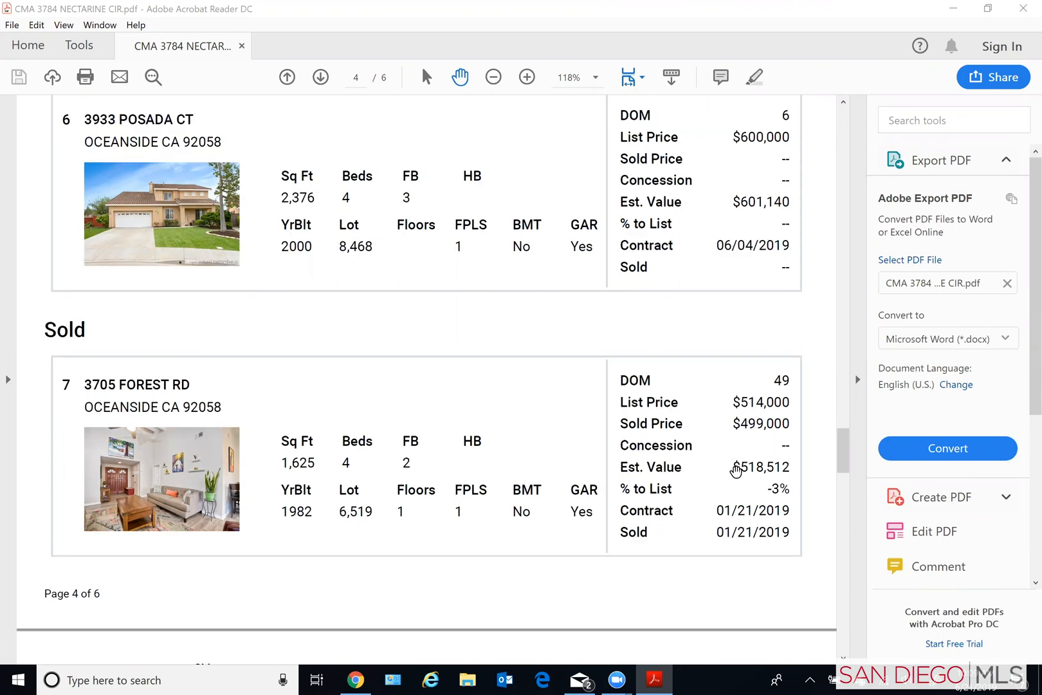
scroll(737, 473, "down", 6)
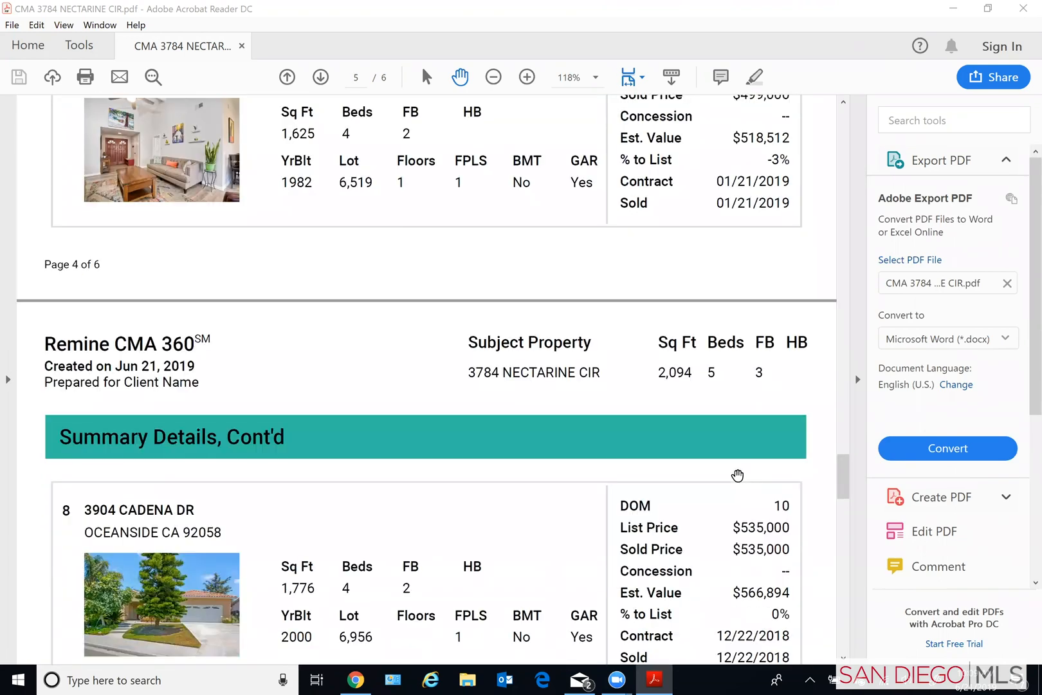
scroll(746, 505, "down", 6)
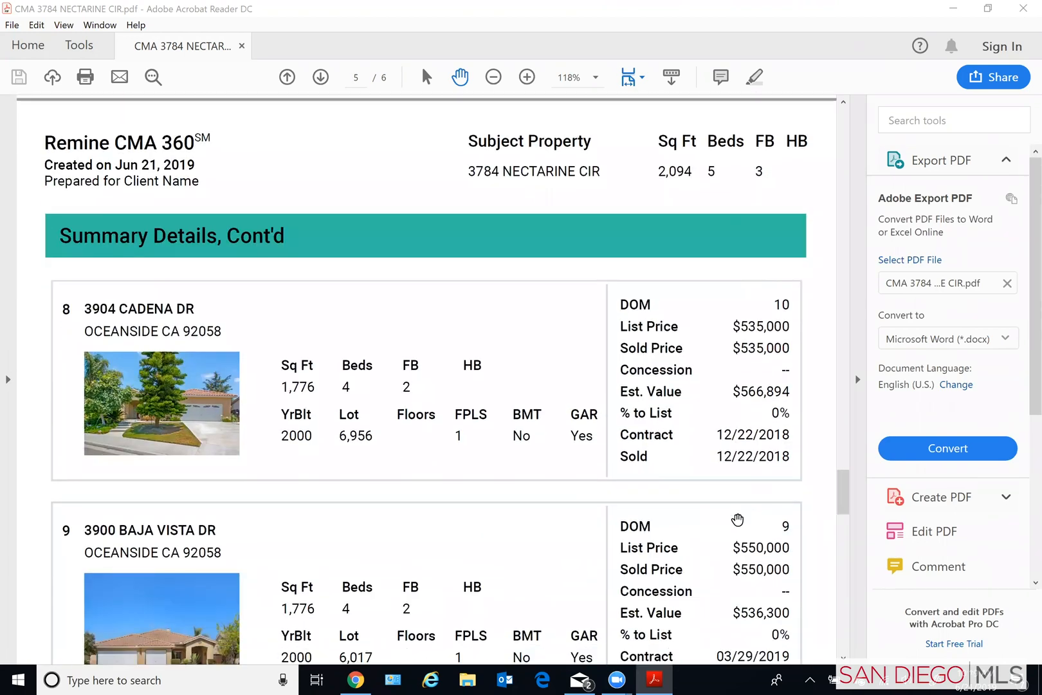
scroll(733, 516, "down", 7)
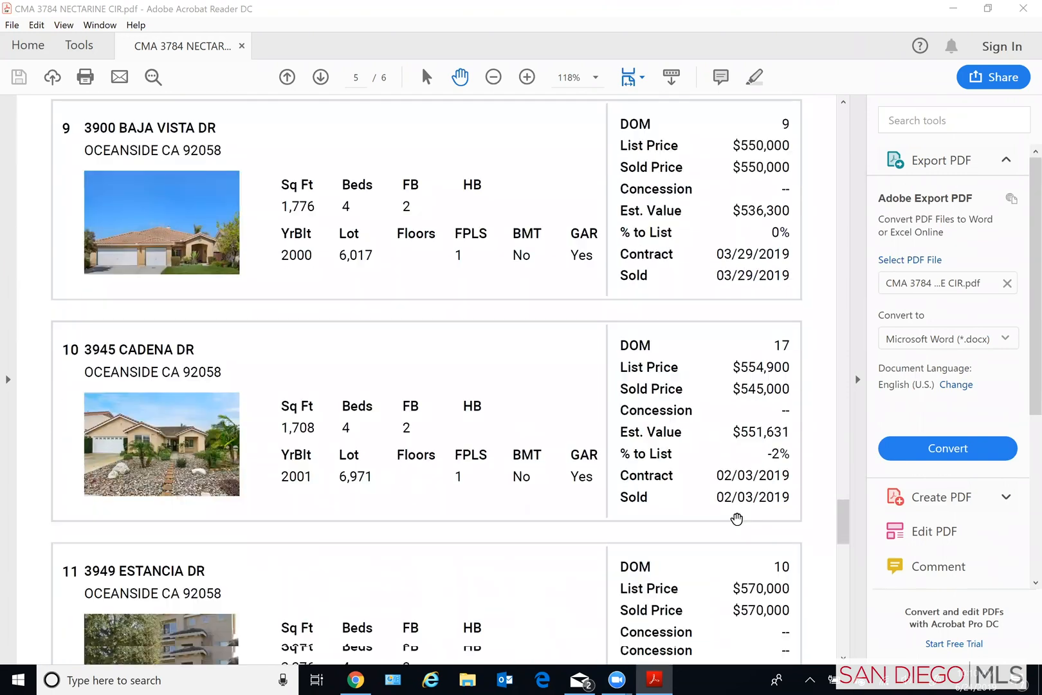
scroll(742, 531, "down", 5)
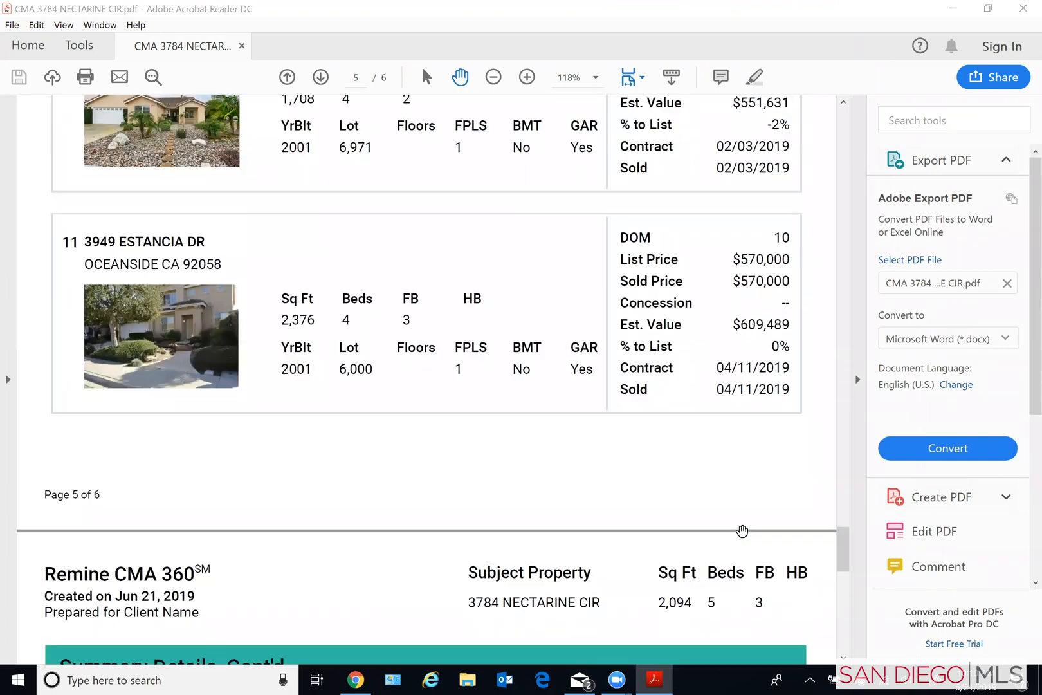
scroll(742, 529, "down", 7)
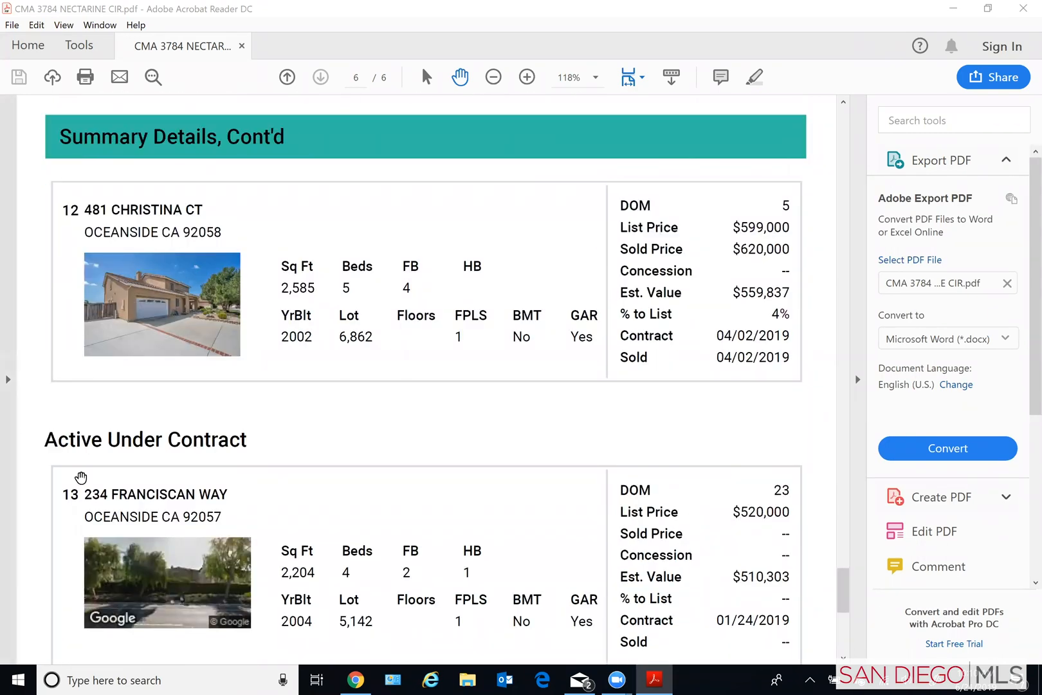
- Examine the last sold and the Active Under Contract listings on page 6, and close the PDF in Acrobat Reader
scroll(355, 498, "up", 1)
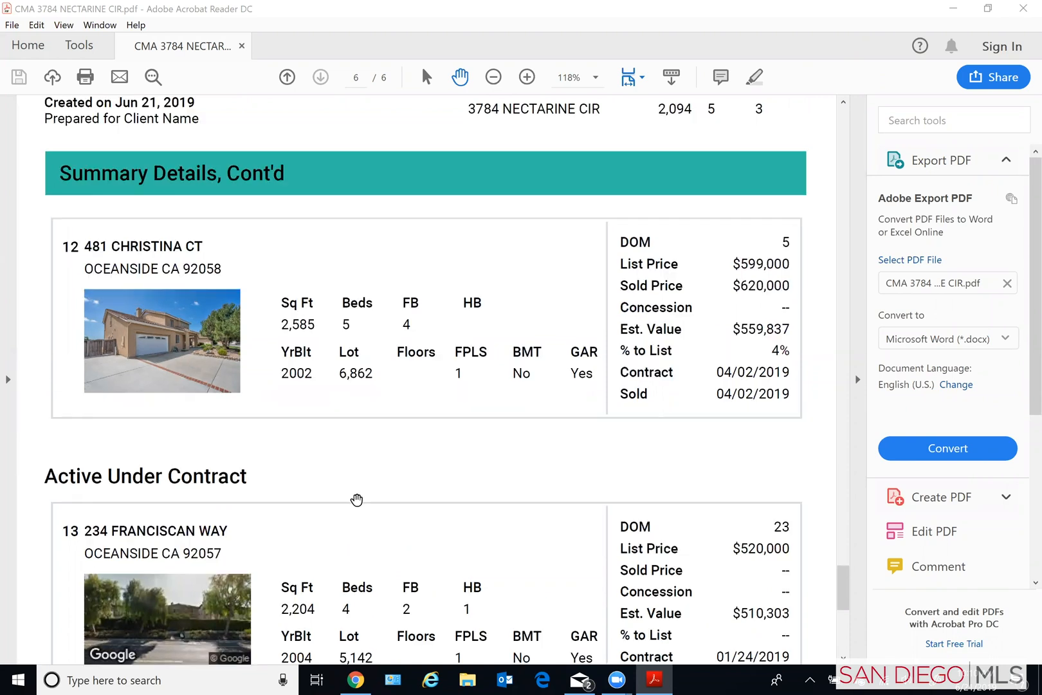
scroll(357, 518, "down", 3)
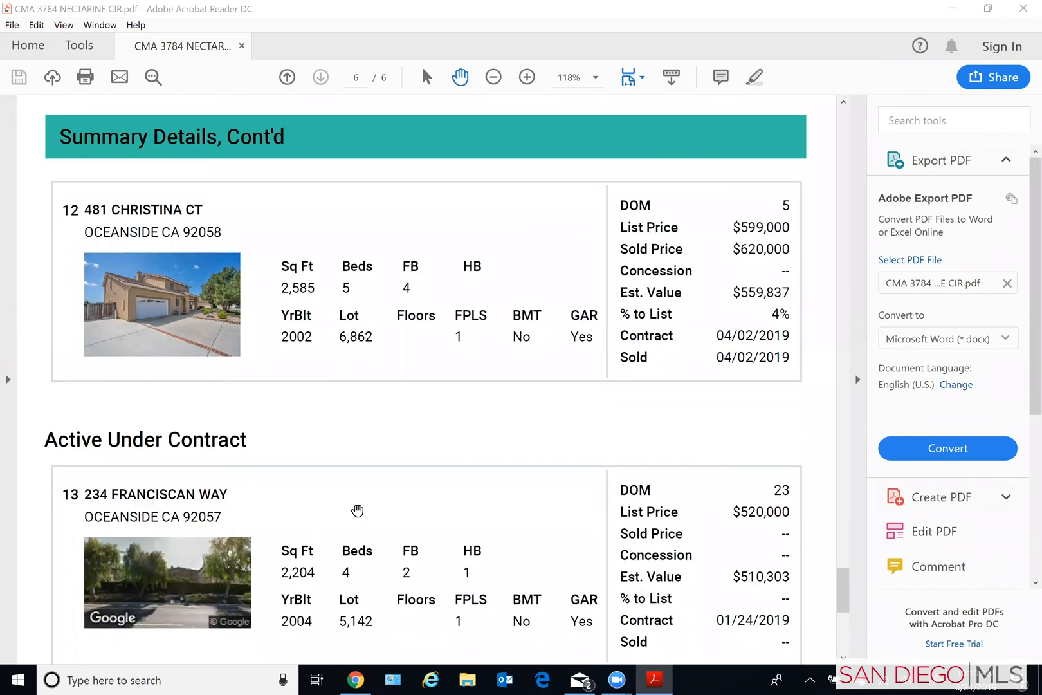
scroll(356, 516, "down", 4)
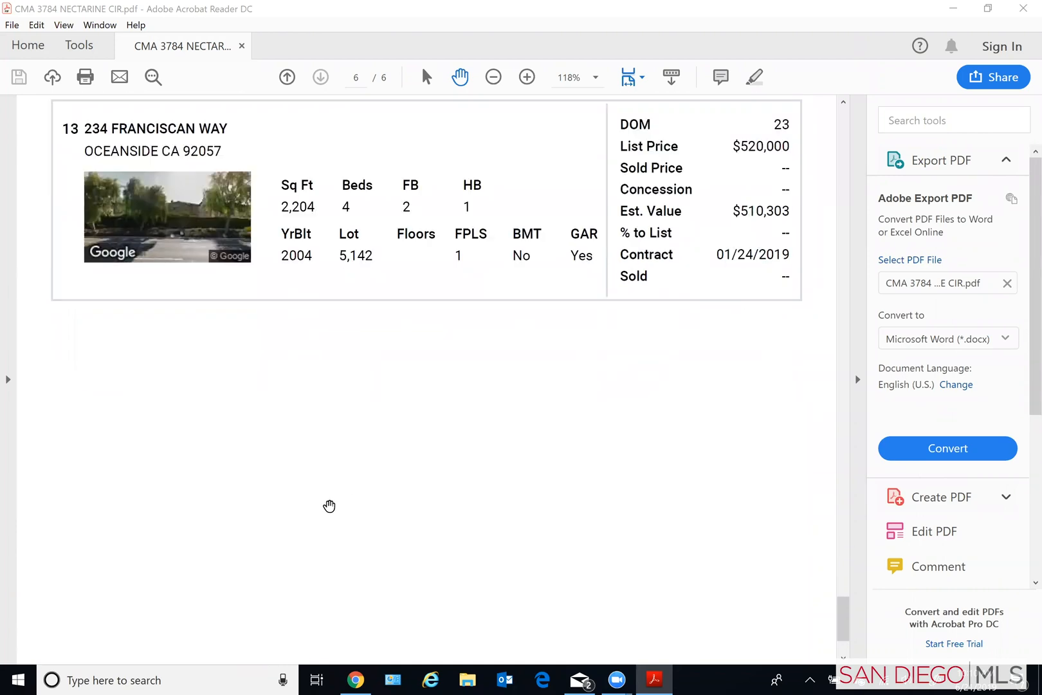
scroll(319, 505, "down", 1)
scroll(289, 507, "up", 1)
scroll(289, 507, "up", 1)
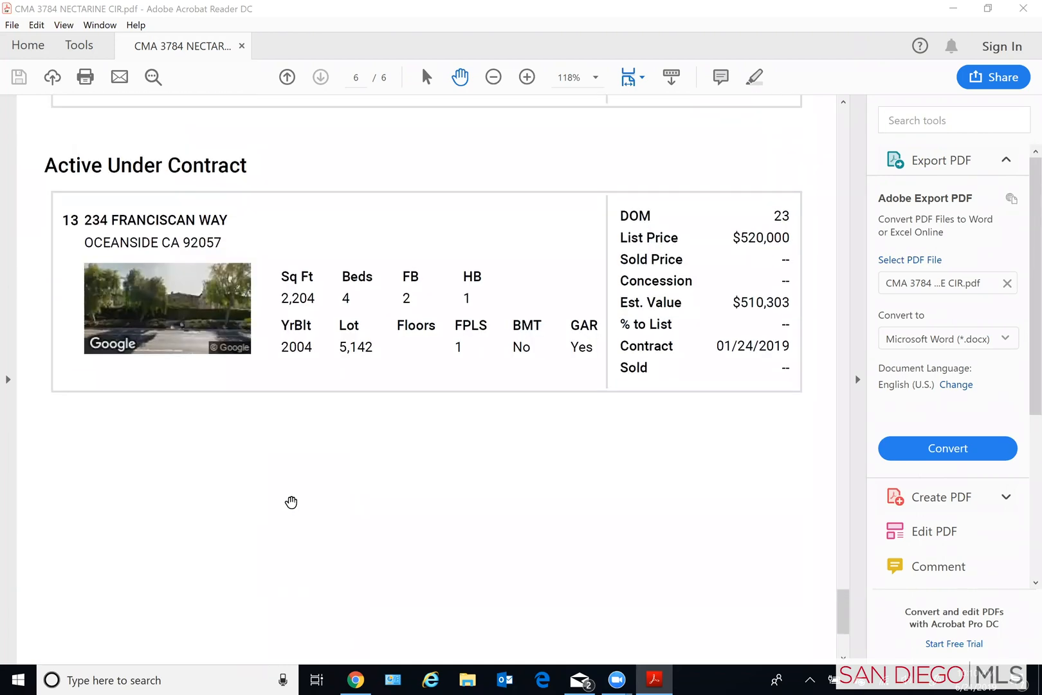
scroll(291, 506, "down", 3)
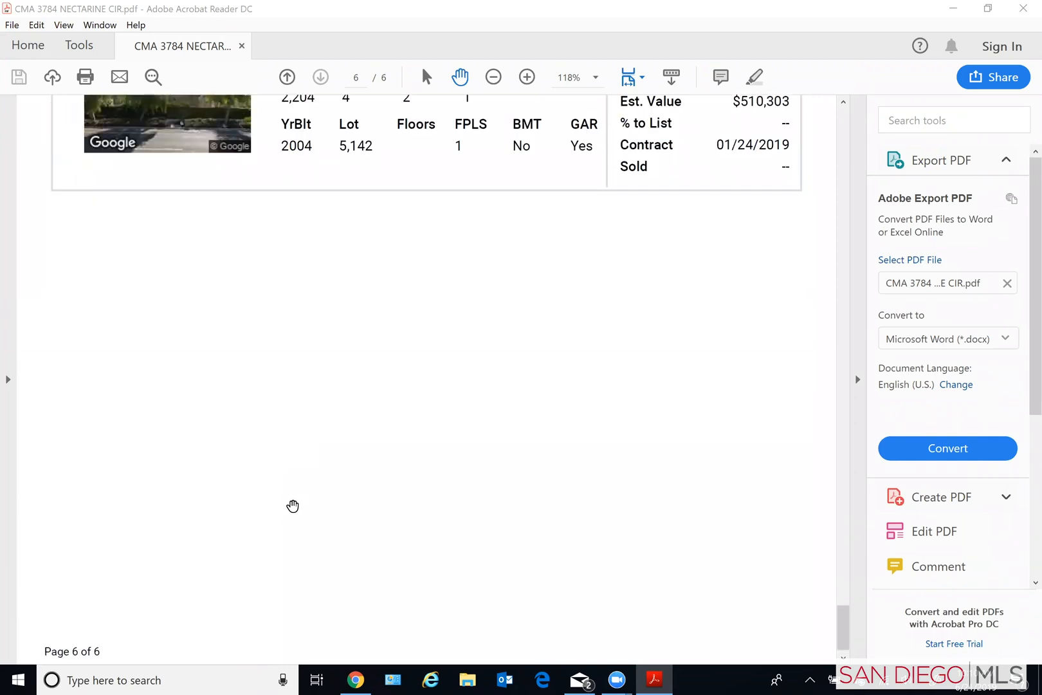
scroll(294, 505, "up", 3)
scroll(296, 503, "up", 6)
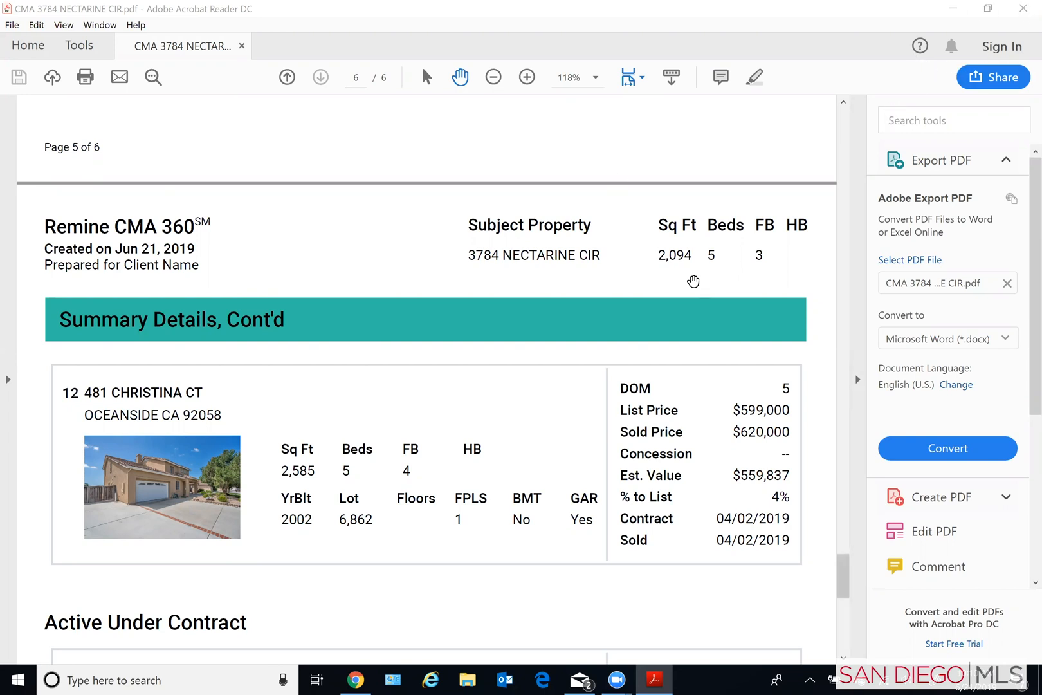
left_click(1023, 9)
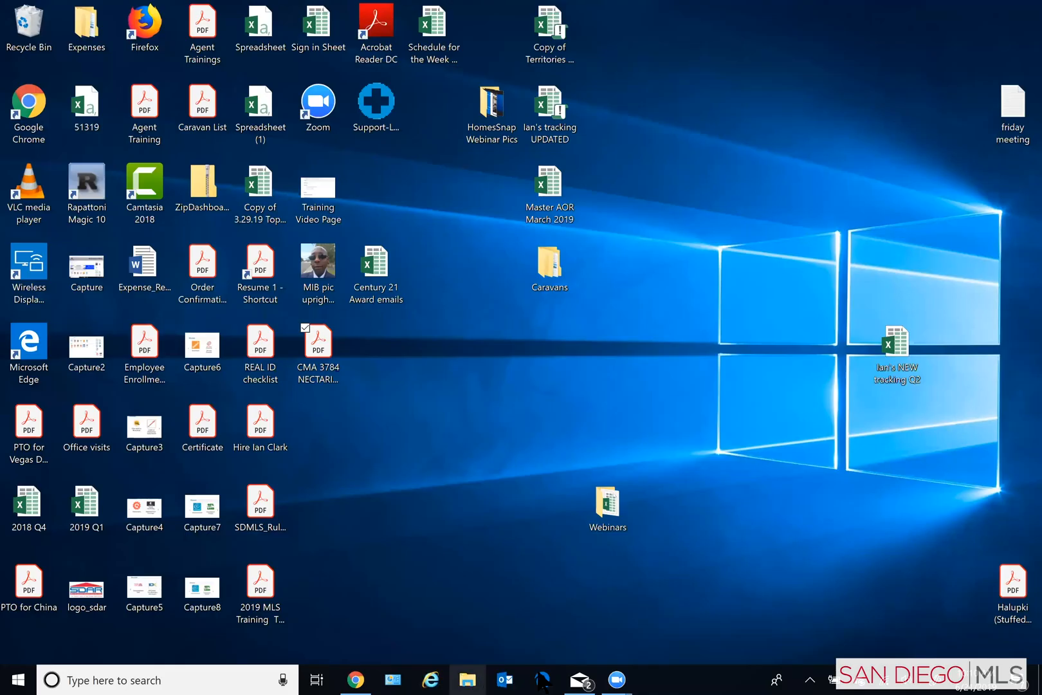
- Switch back to Remine Discover in Chrome, show the unmapped listings, and hide the results list
left_click(356, 680)
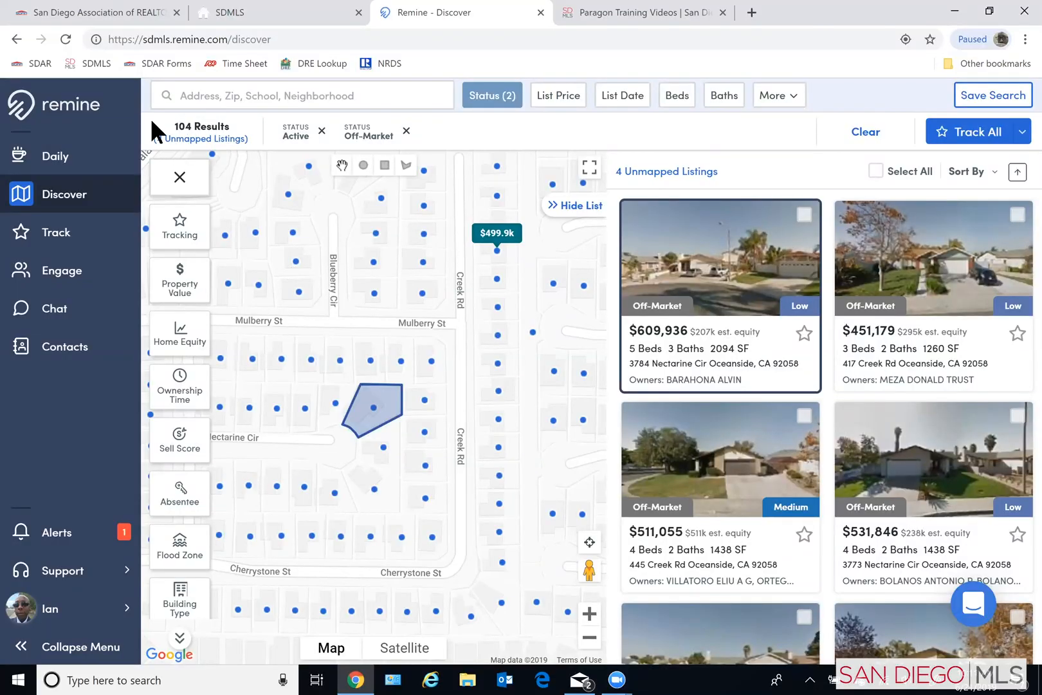
left_click(200, 141)
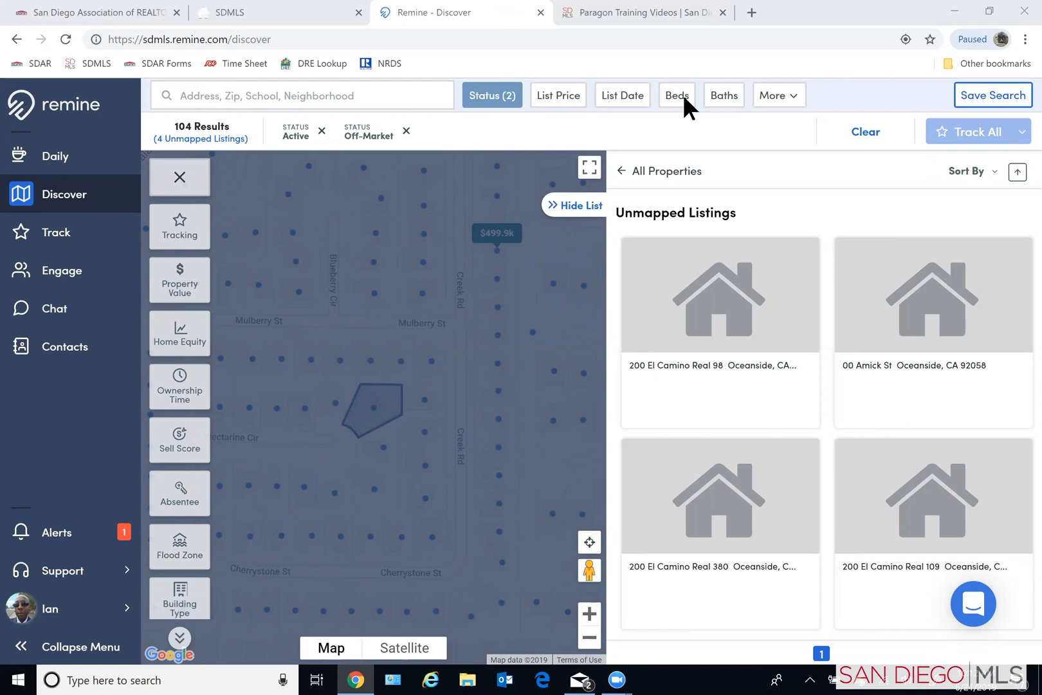
left_click(567, 206)
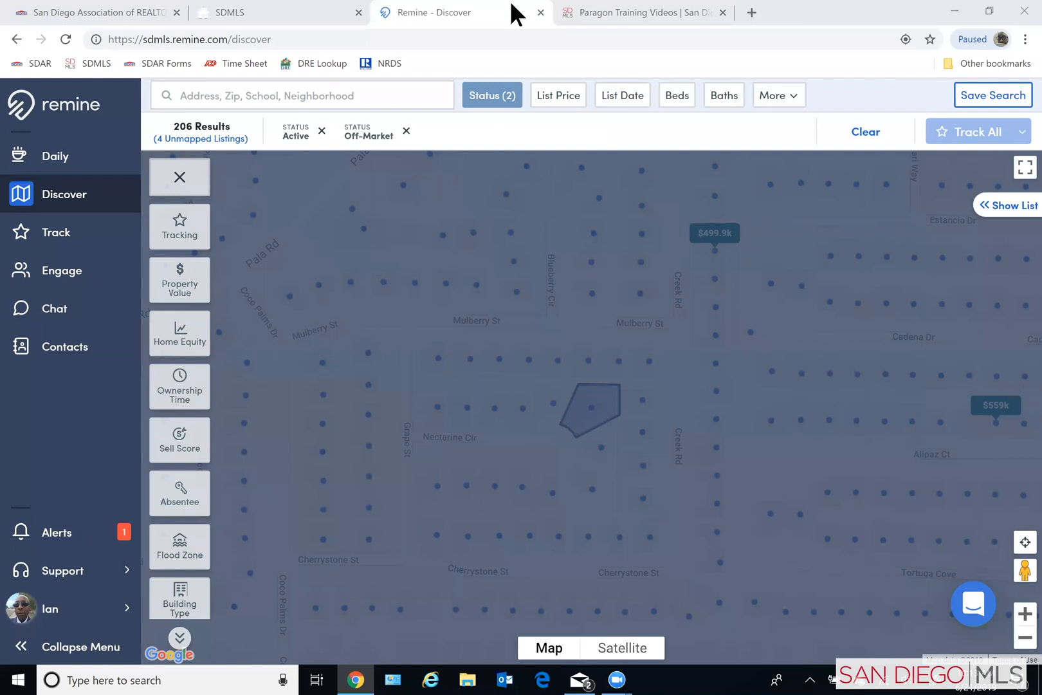
- Close Remine Discover, launch FlashCMA from the Member Tools on the SDMLS dashboard, and return to the dashboard
left_click(540, 12)
left_click(288, 11)
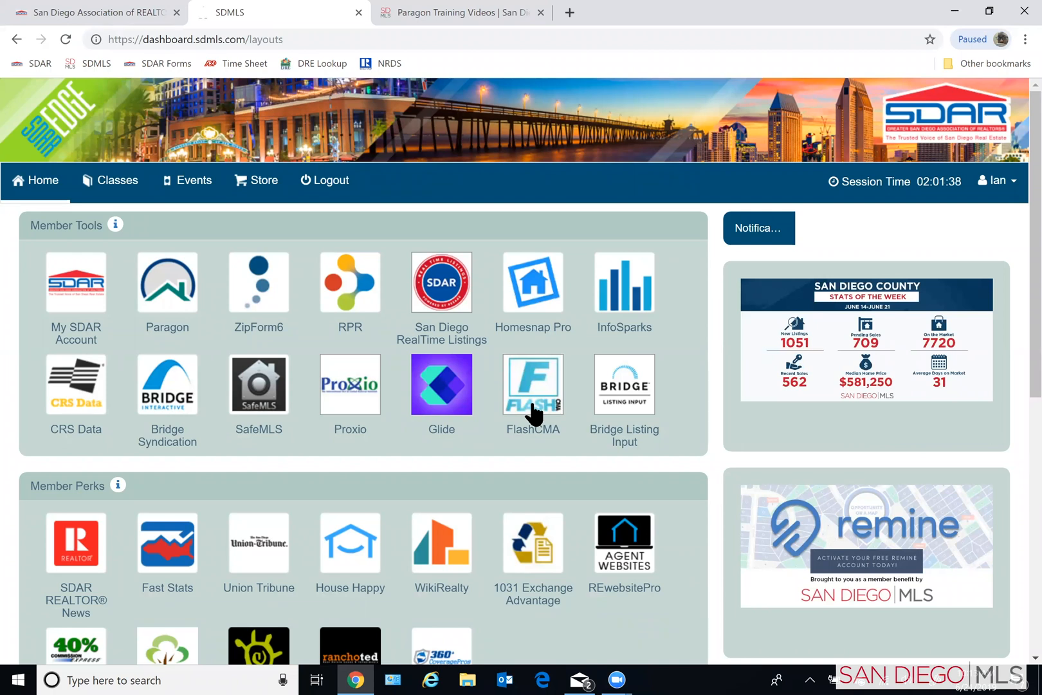
left_click(534, 391)
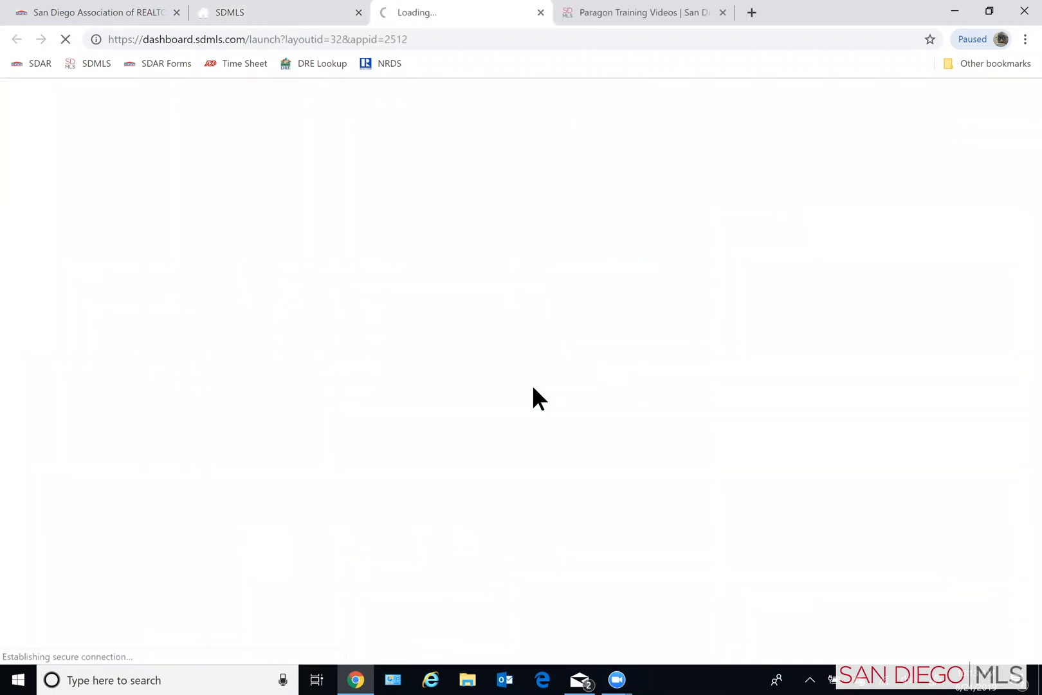
left_click(269, 8)
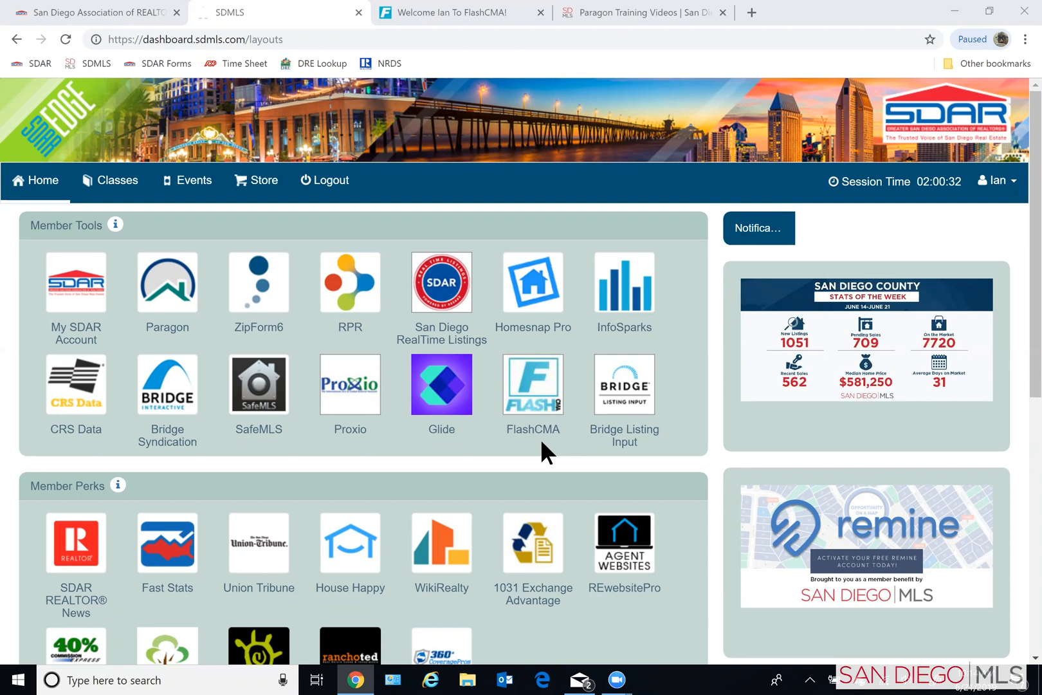
- Launch FlashCMA from the Member Tools and examine the plan features table comparing the Premium and Basic plans
left_click(532, 399)
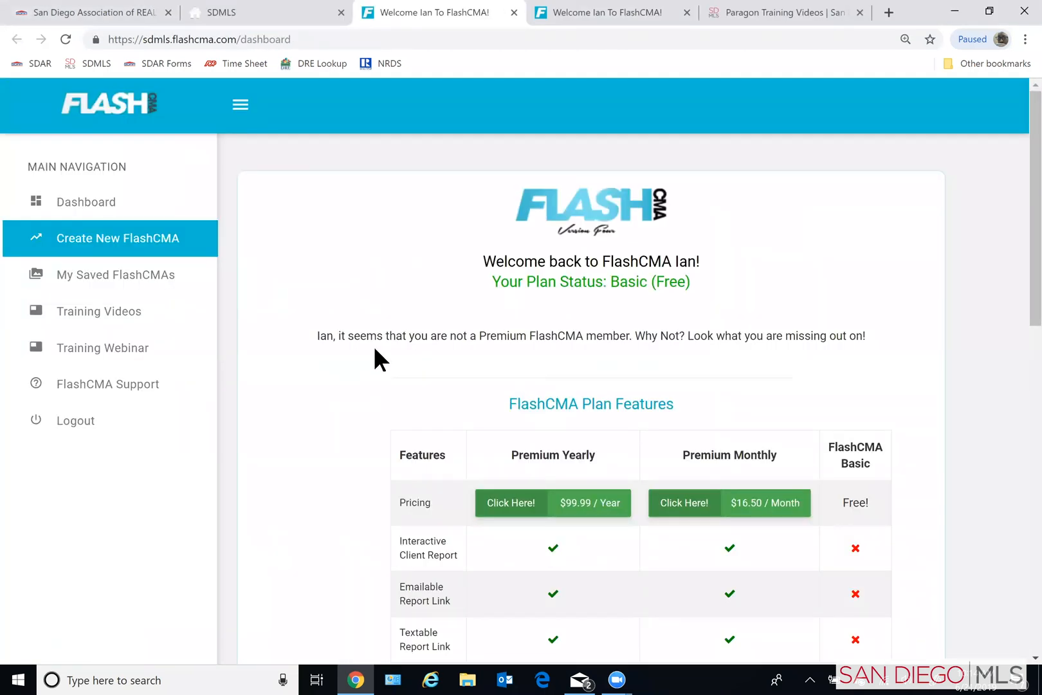
scroll(888, 444, "down", 1)
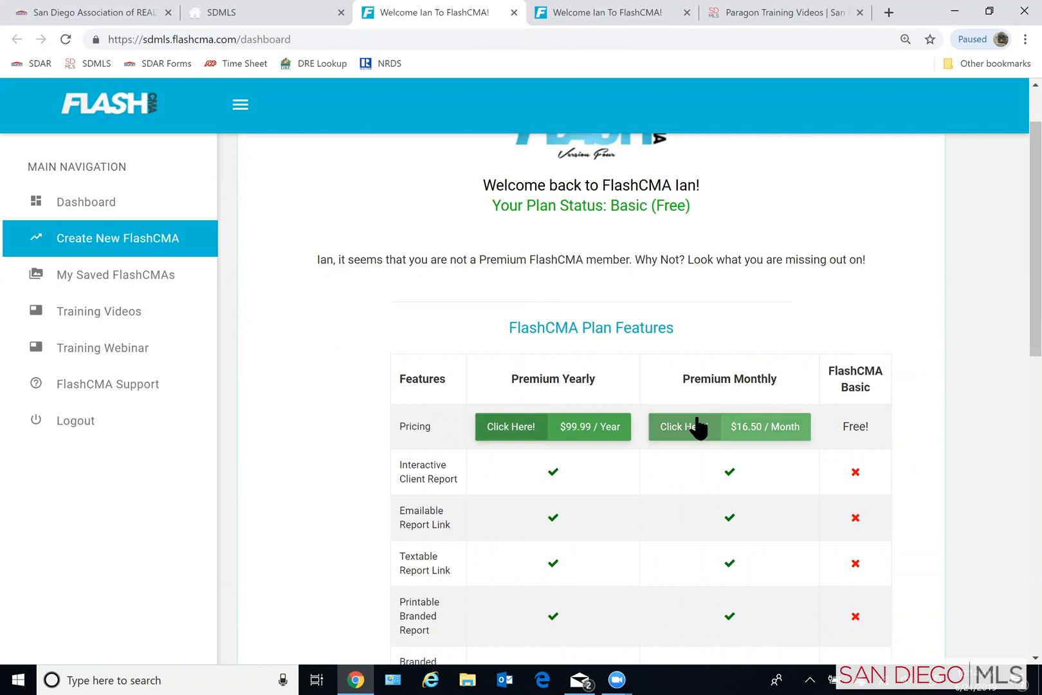
scroll(640, 601, "down", 1)
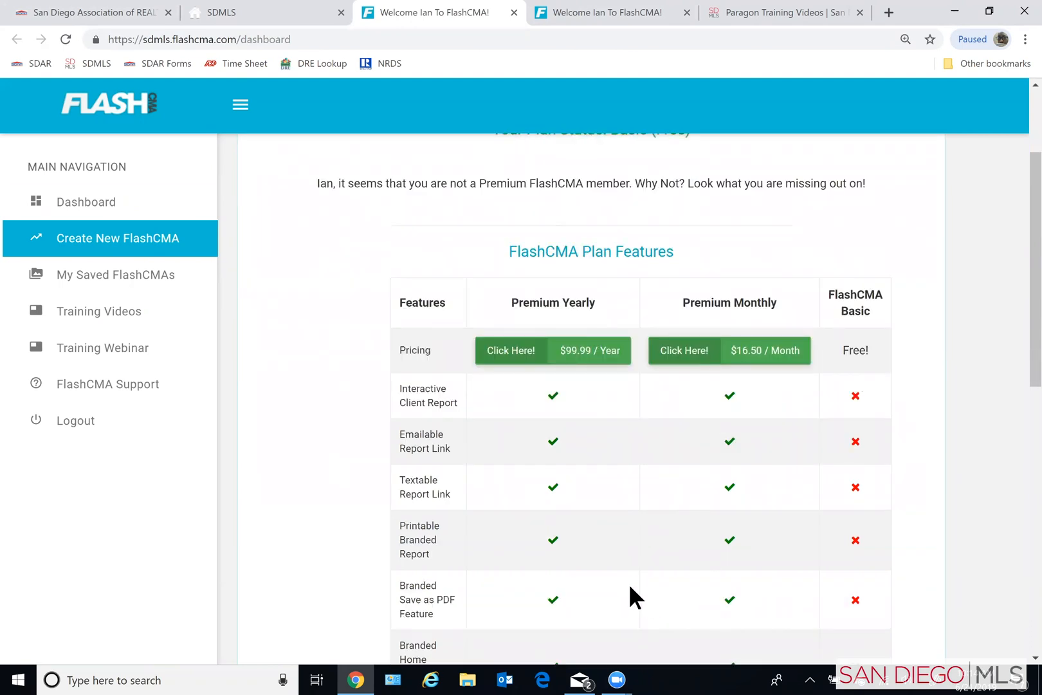
scroll(597, 587, "down", 3)
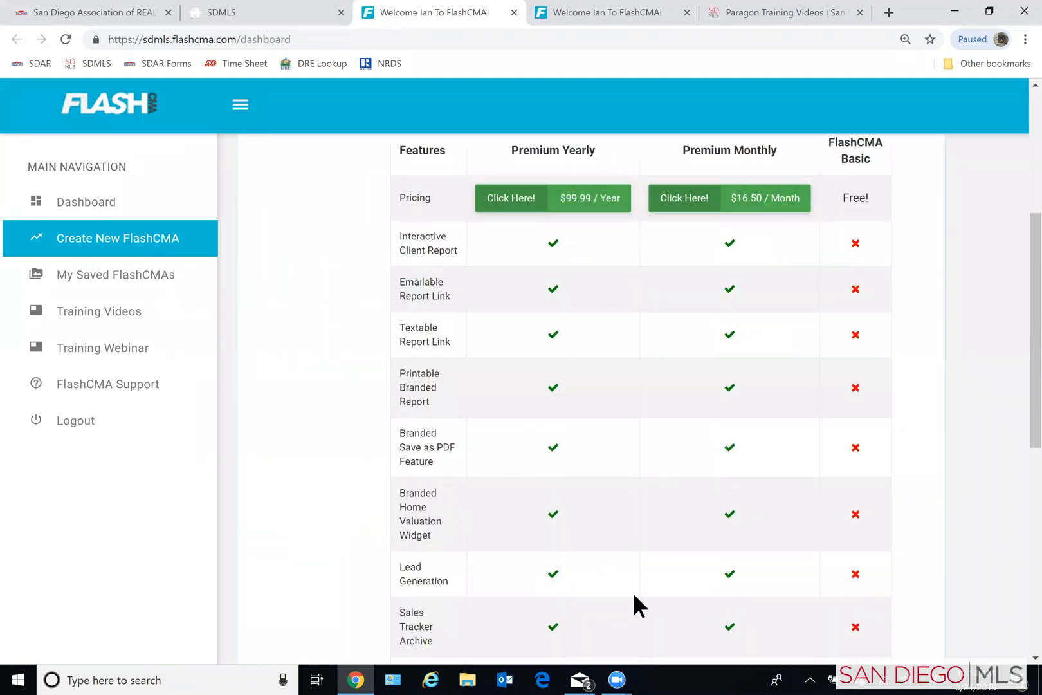
scroll(754, 513, "down", 3)
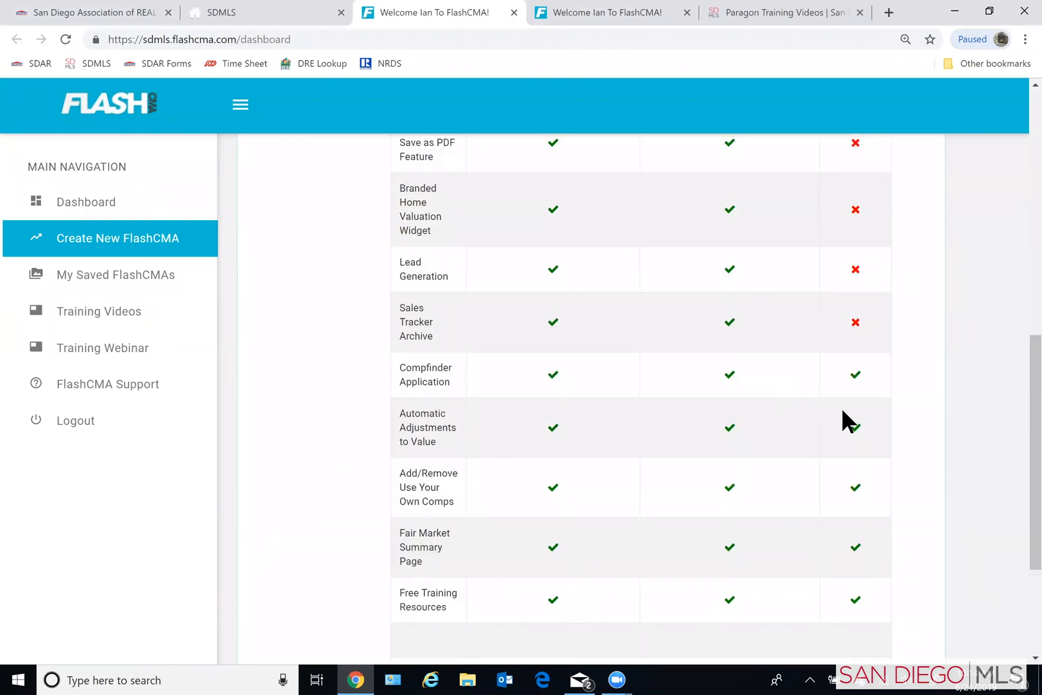
scroll(834, 421, "down", 1)
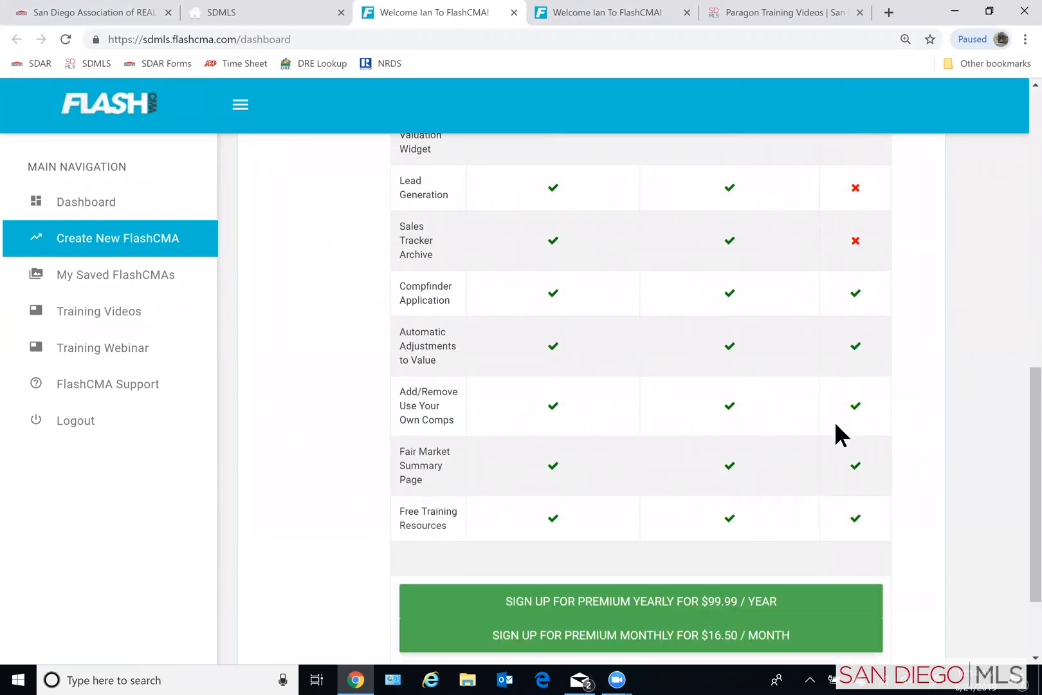
scroll(840, 451, "down", 1)
scroll(847, 469, "up", 7)
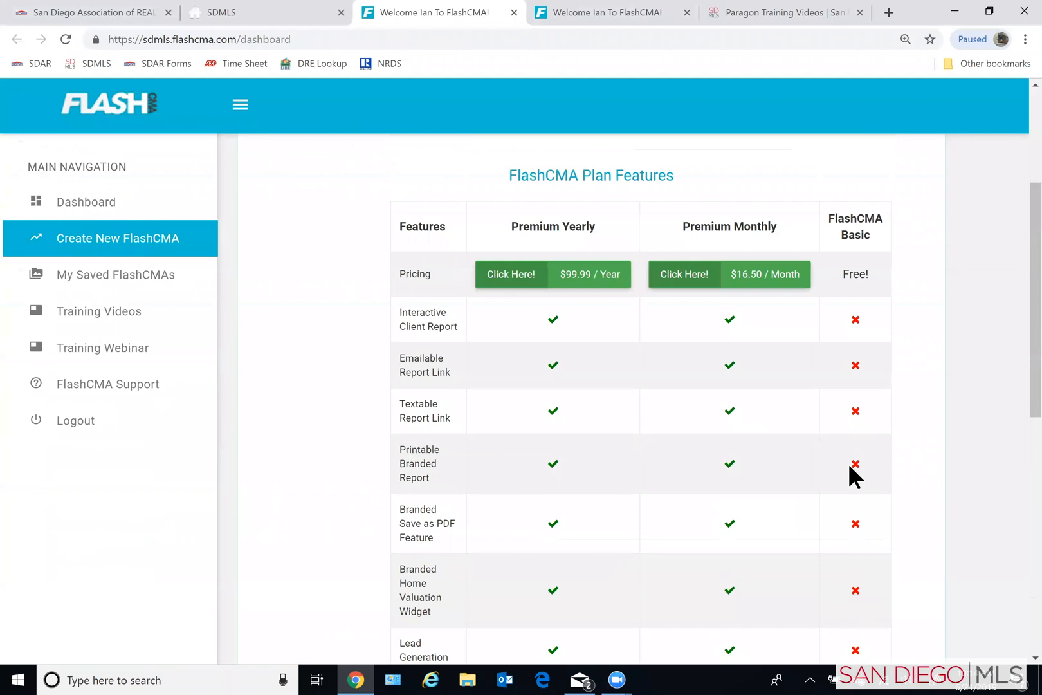
scroll(889, 360, "down", 7)
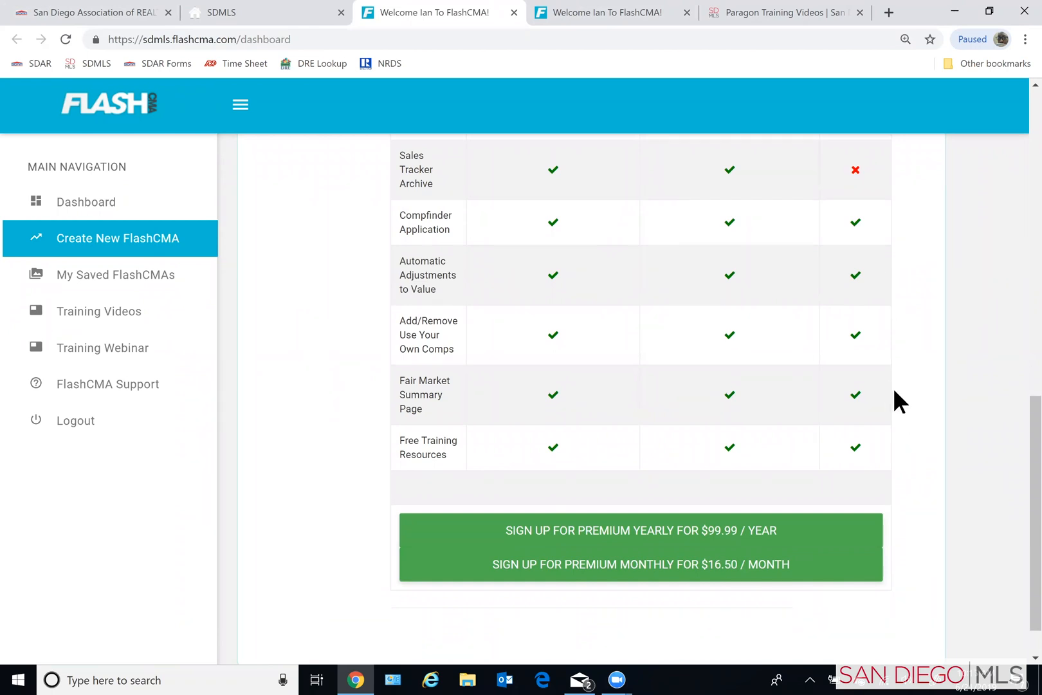
scroll(895, 392, "down", 1)
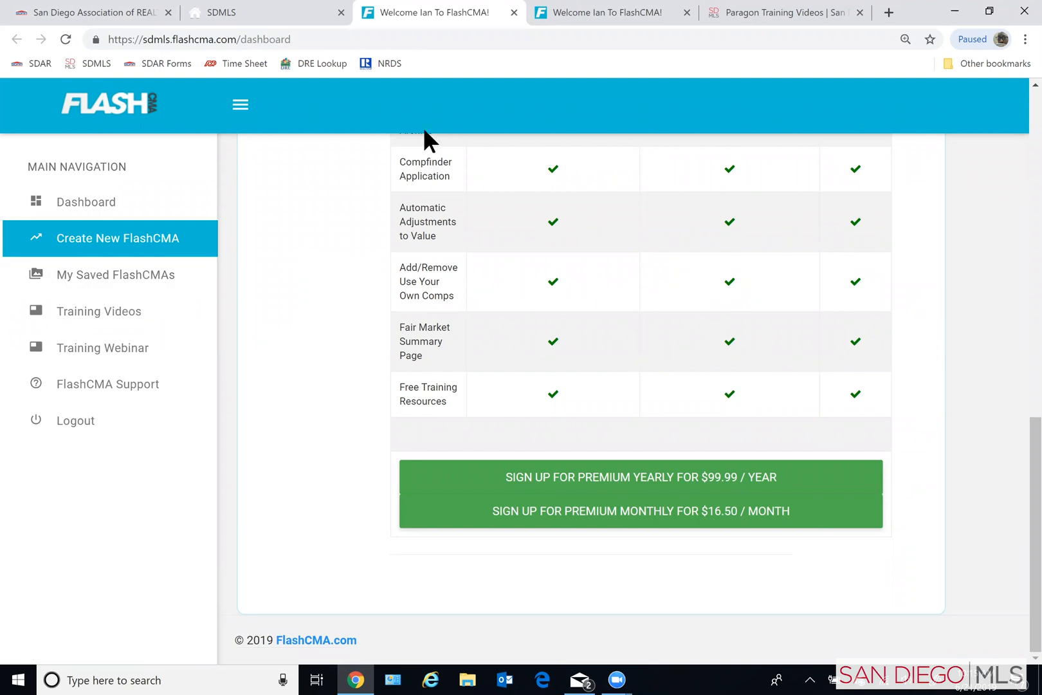
- Look at the saved FlashCMAs page, return briefly to the FlashCMA dashboard, and view the saved FlashCMAs again
left_click(95, 276)
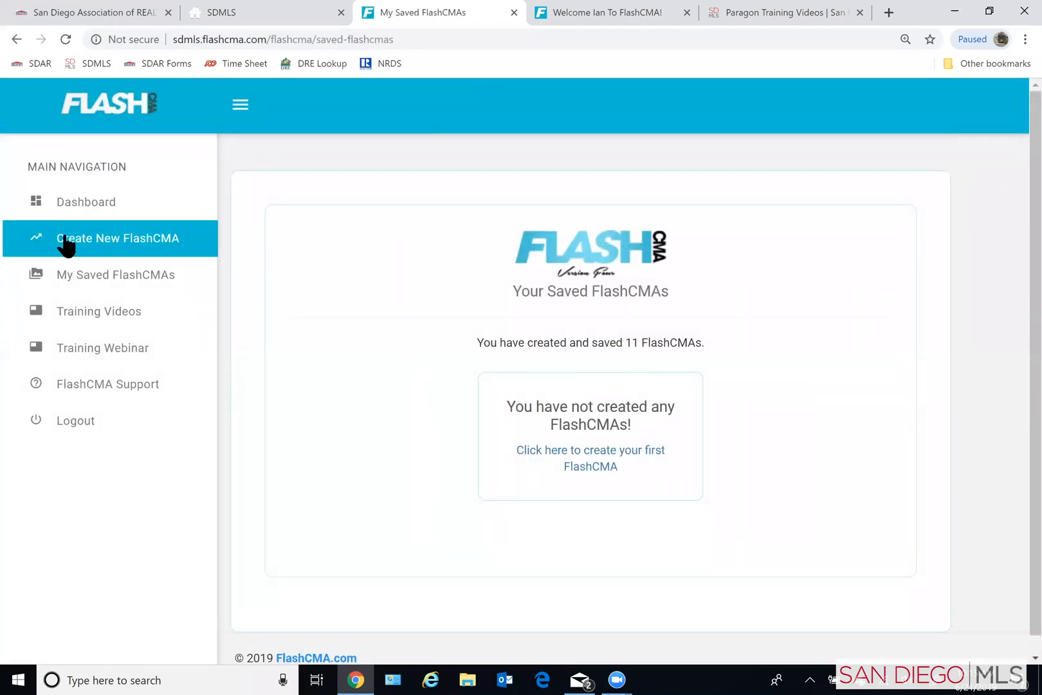
left_click(76, 207)
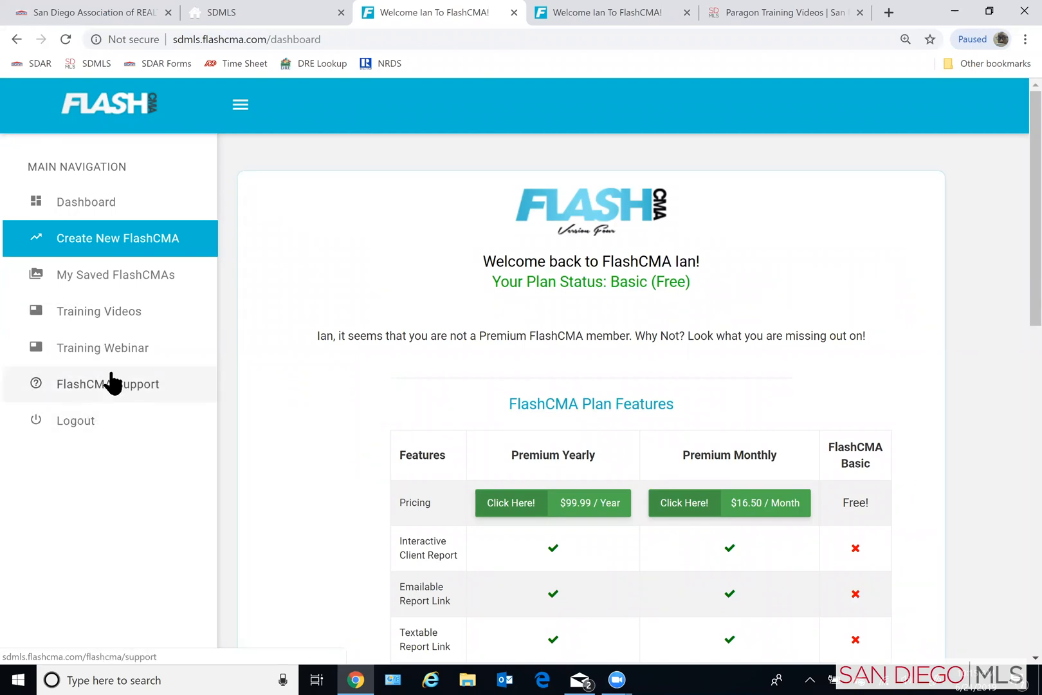
left_click(90, 282)
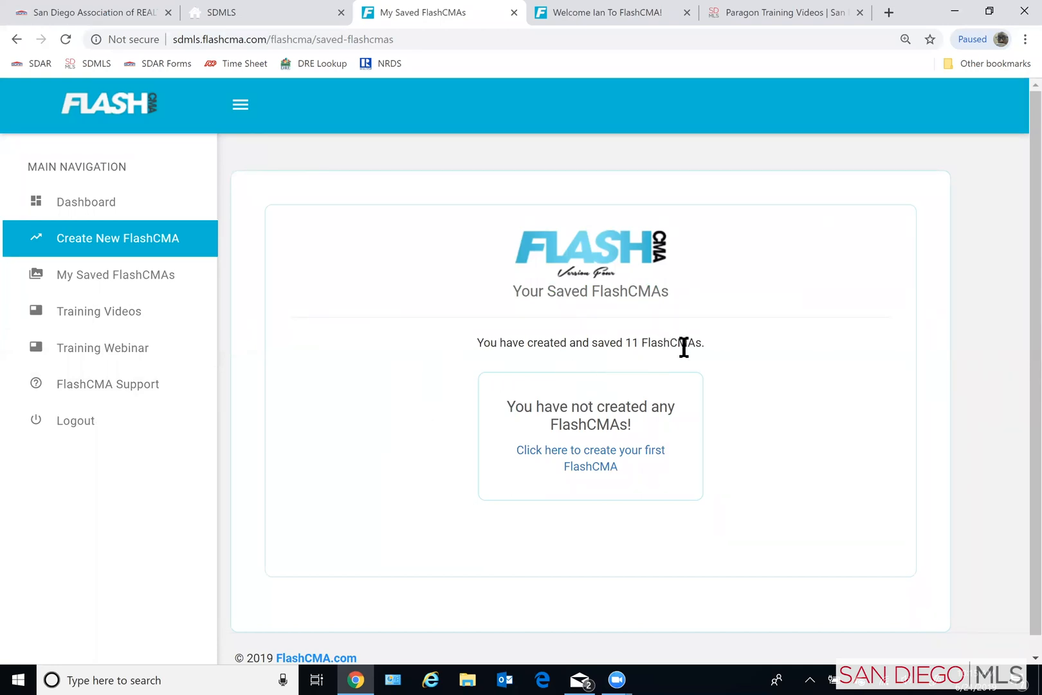
scroll(740, 419, "down", 1)
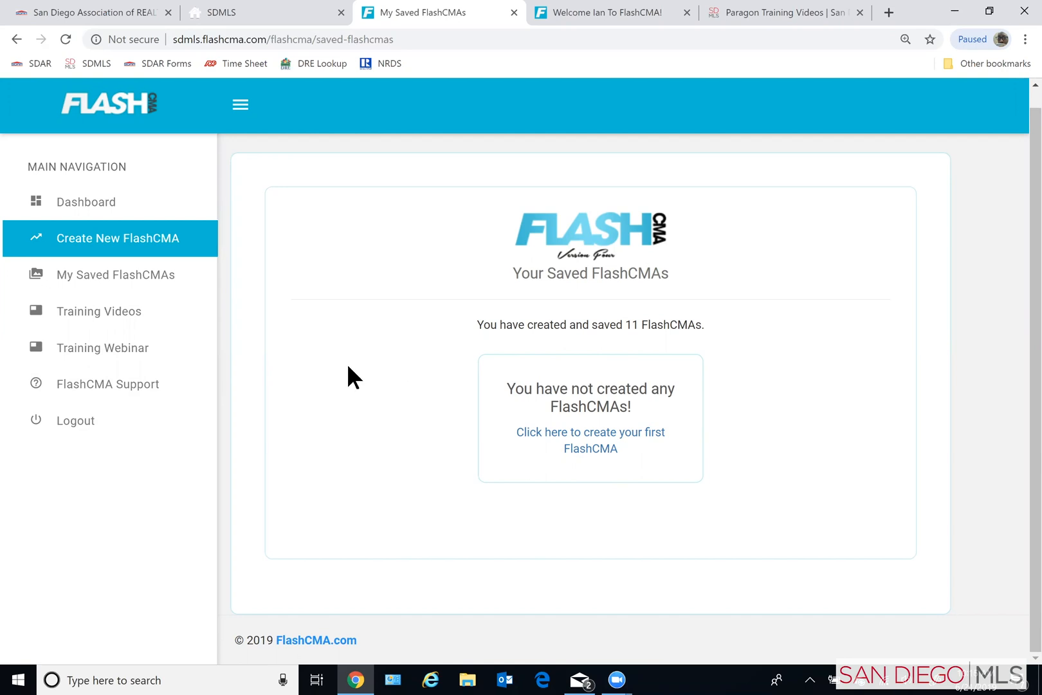
- Start a new FlashCMA and choose to use own data for a subject that is not on the MLS
left_click(96, 243)
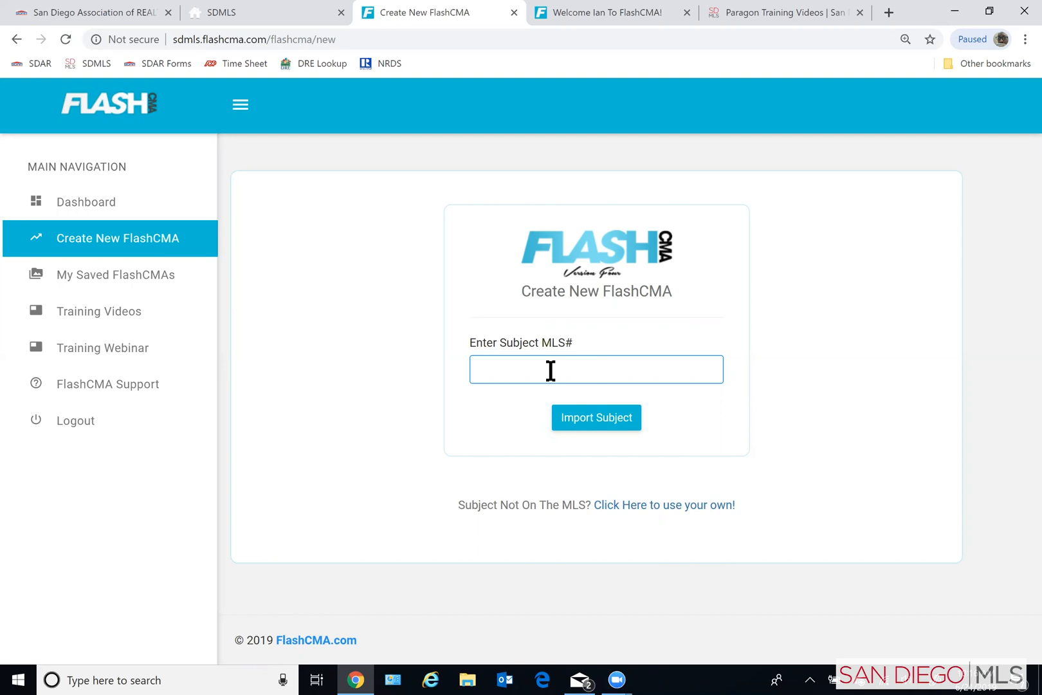
type("1900")
key("BackSpace")
key("BackSpace")
key("BackSpace")
key("BackSpace")
left_click(679, 506)
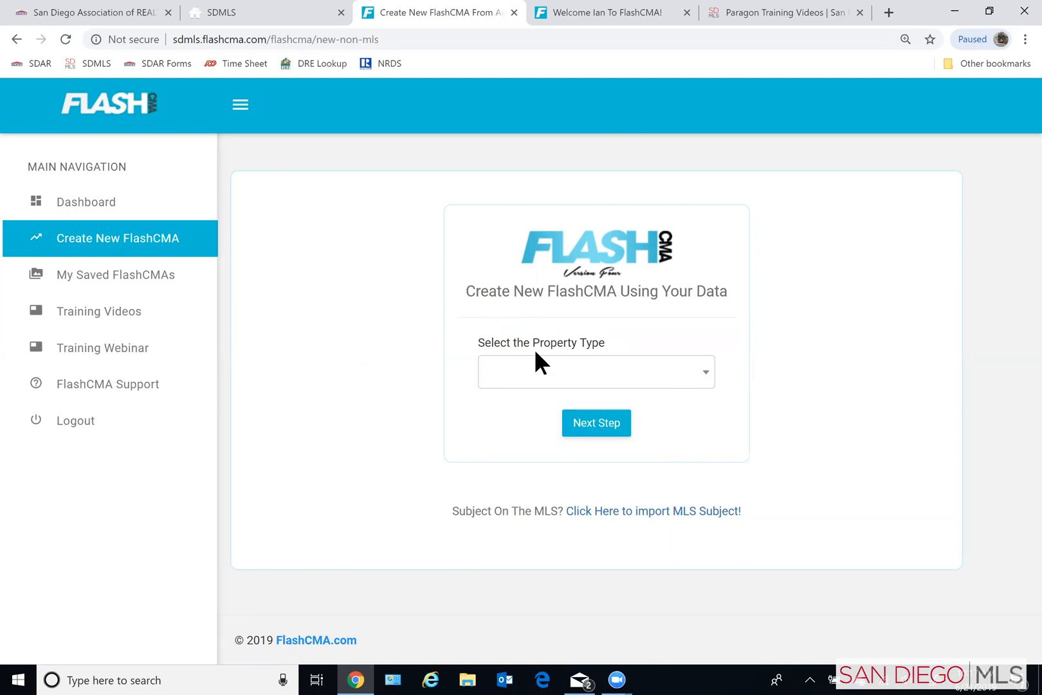
- Set the subject's property type to Single Detached and continue to the property address form
left_click(614, 378)
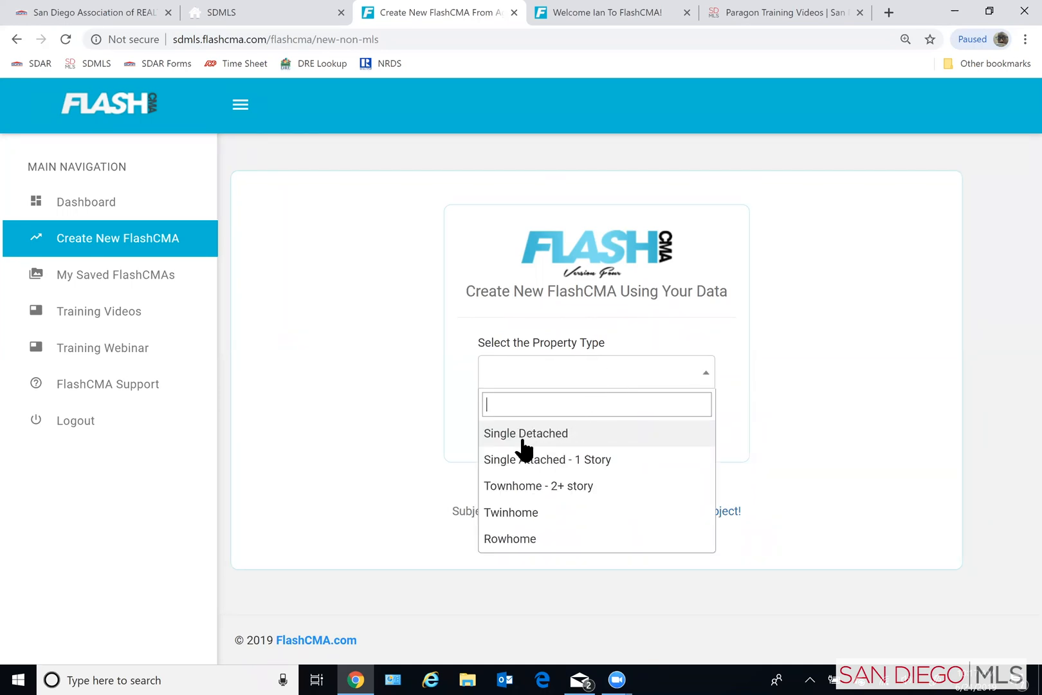
left_click(619, 438)
left_click(606, 424)
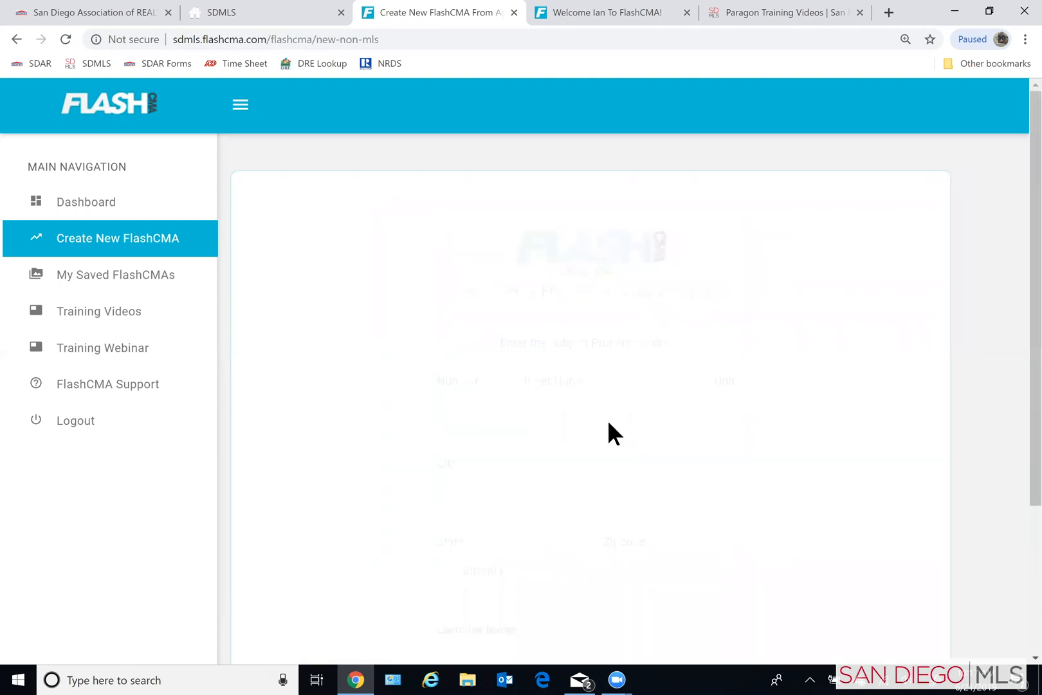
- Fill in the subject property's street number, street name, city and zip code
left_click(462, 414)
key("Tab")
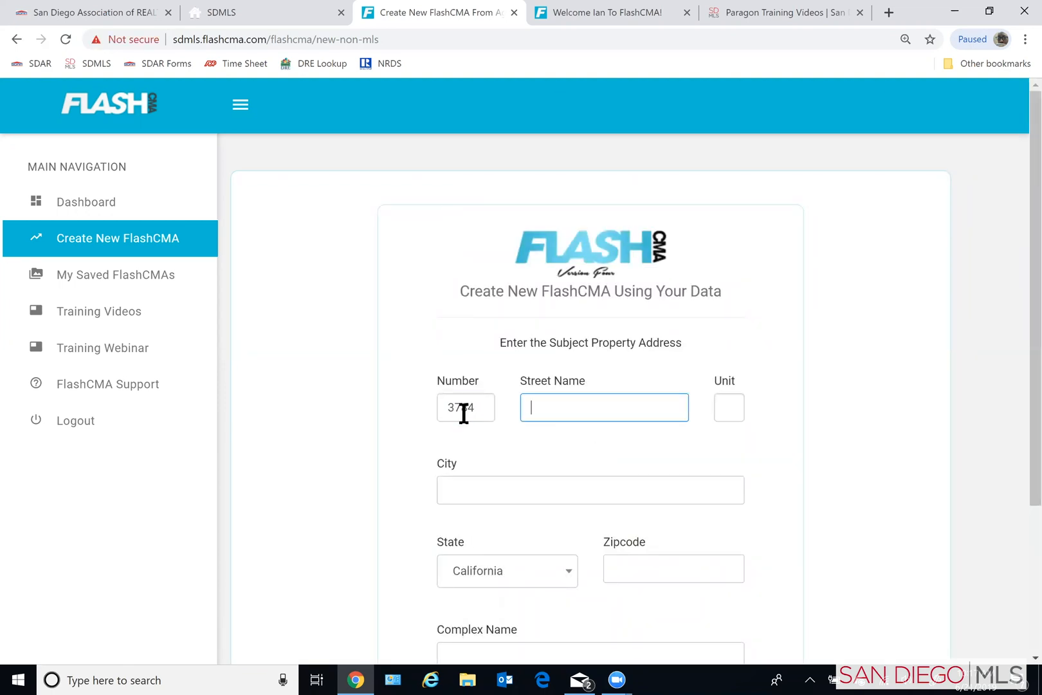
left_click(478, 487)
type("Oceanside")
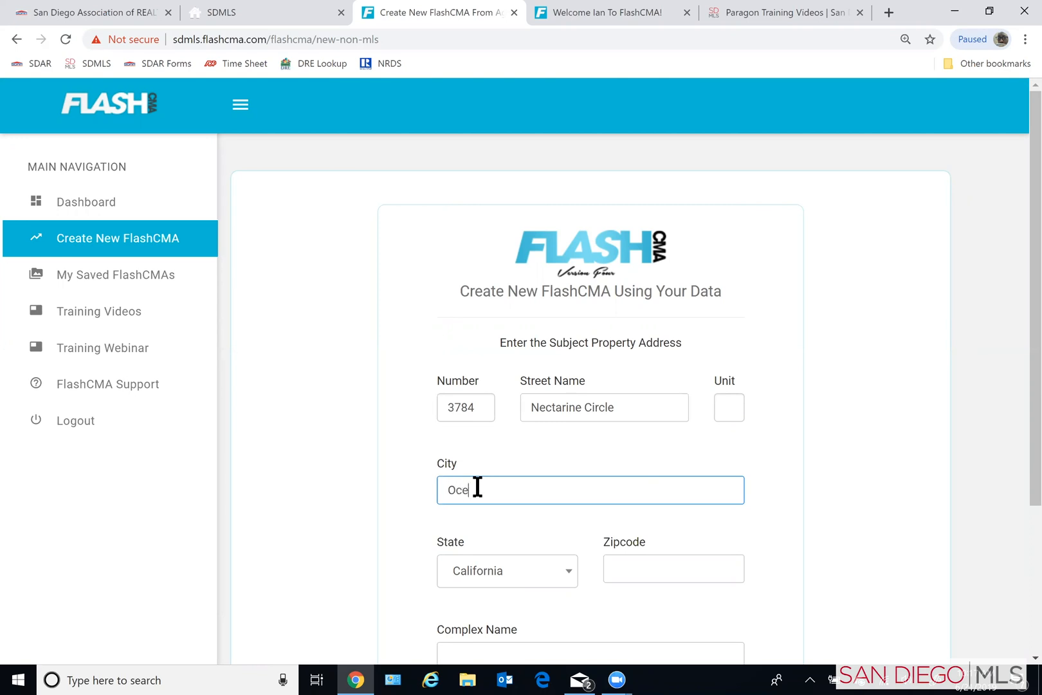
key("Tab")
key("Tab")
type("92058")
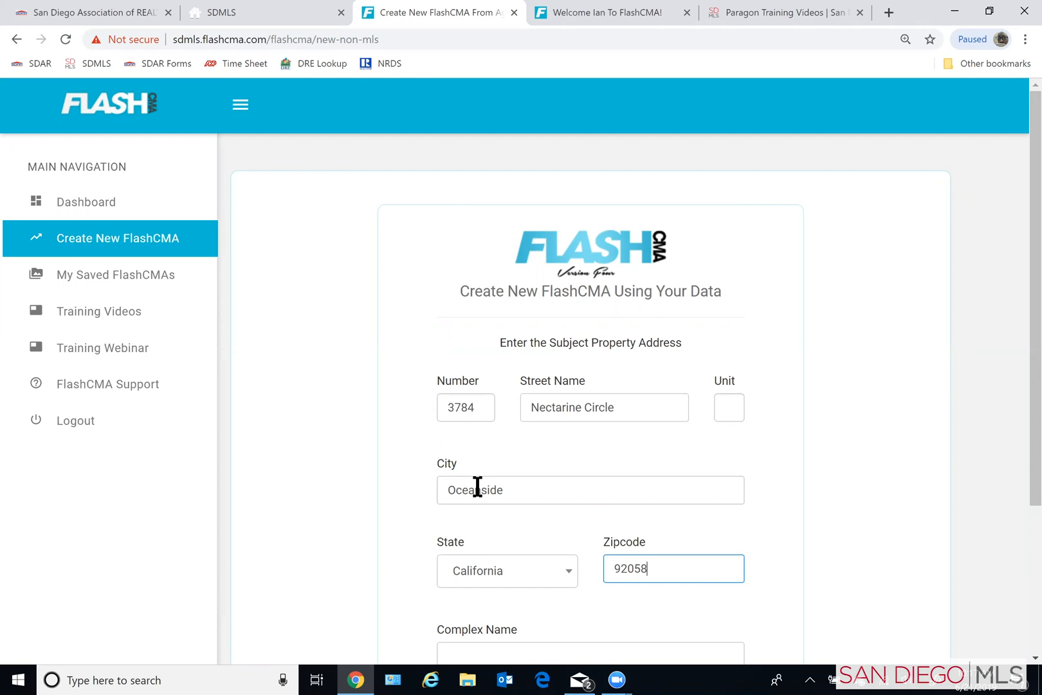
- Enter Orchard Creek as the complex name and continue to the subject property attributes
scroll(772, 508, "down", 2)
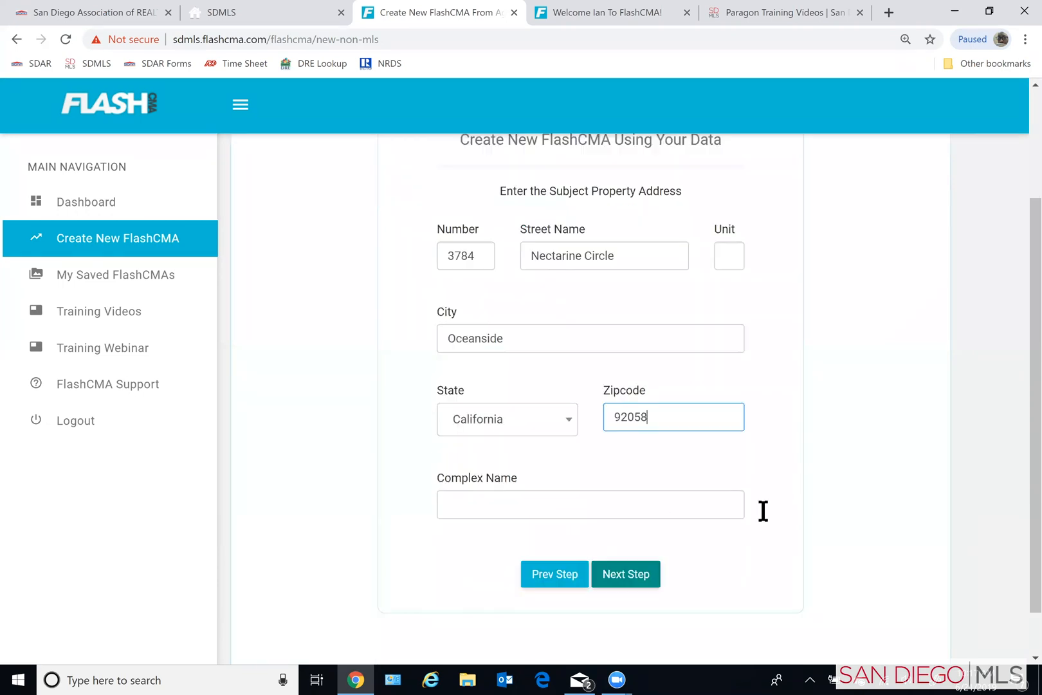
left_click(596, 497)
type("Or")
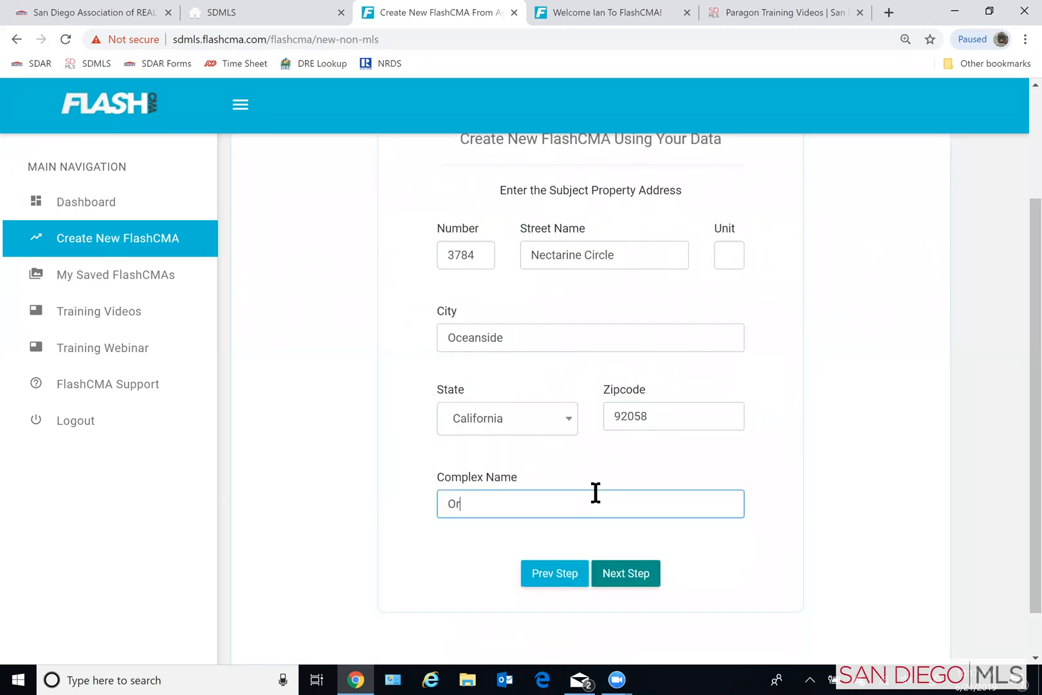
type("chard Creek")
left_click(623, 584)
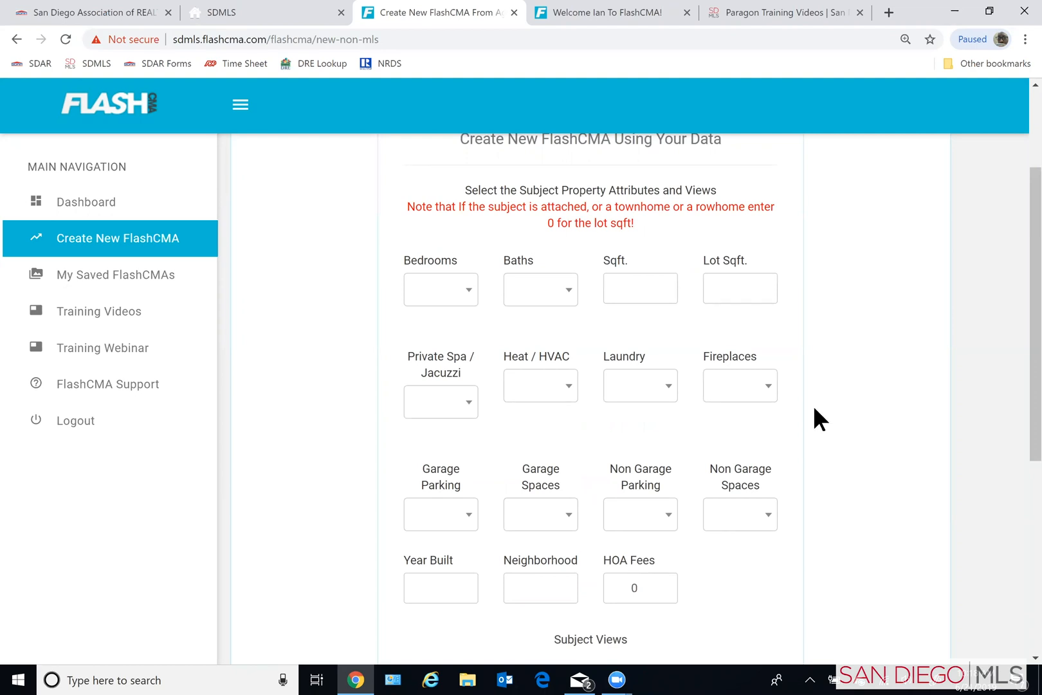
- Set the subject to 5 bedrooms, 3 baths, 2098 sqft of living area and a 6400 sqft lot
left_click(446, 293)
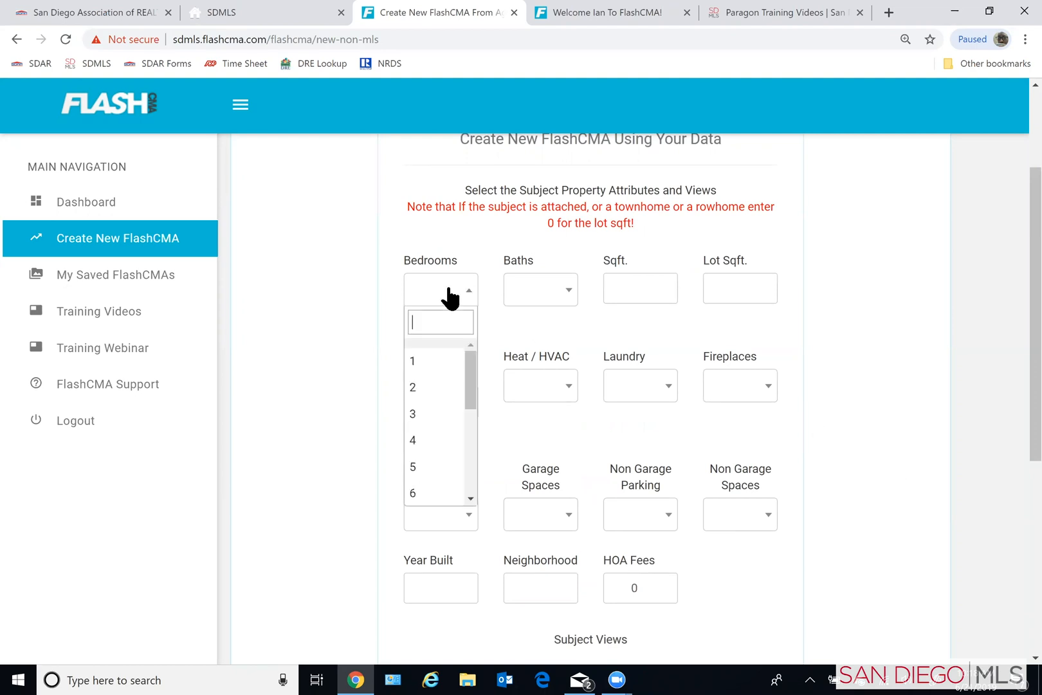
left_click(426, 469)
left_click(557, 294)
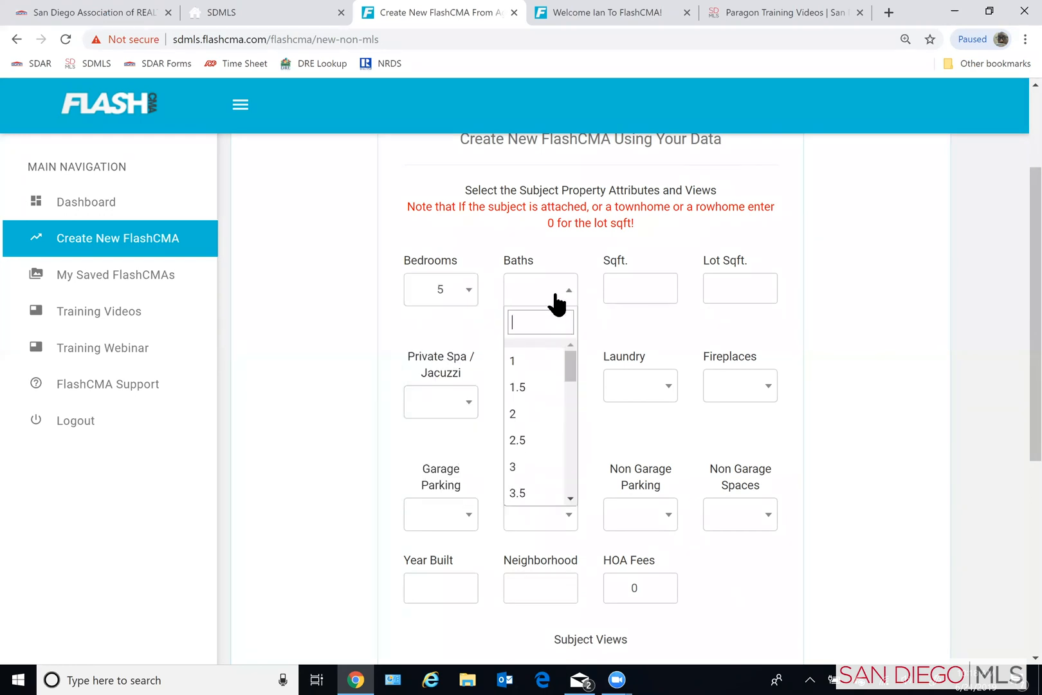
left_click(525, 470)
left_click(632, 292)
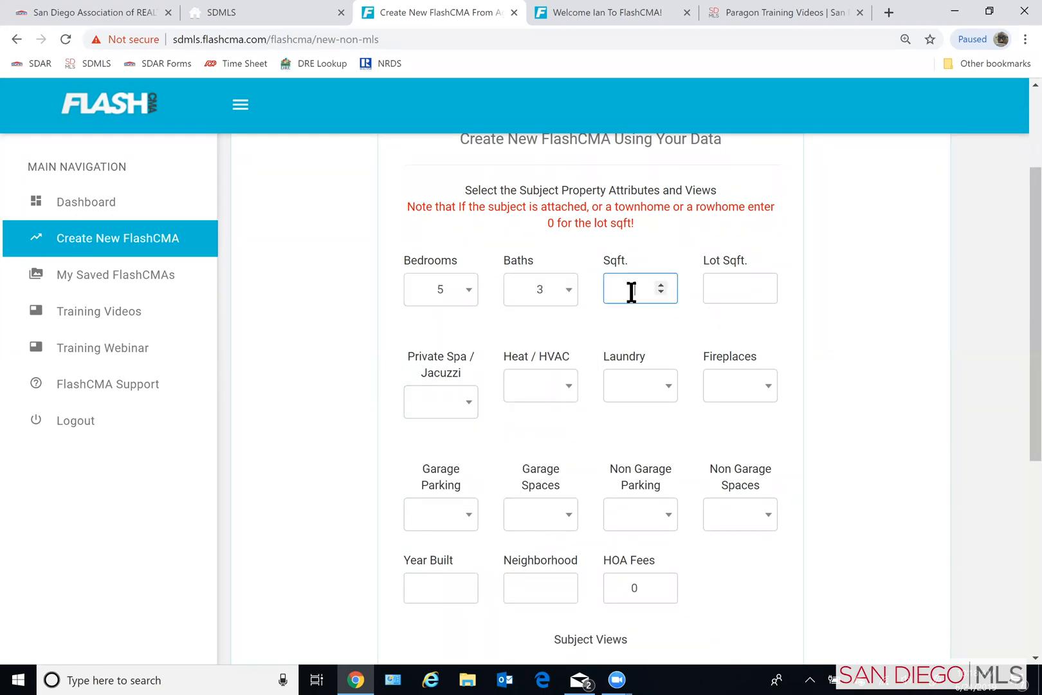
type("2098")
left_click(737, 296)
type("6")
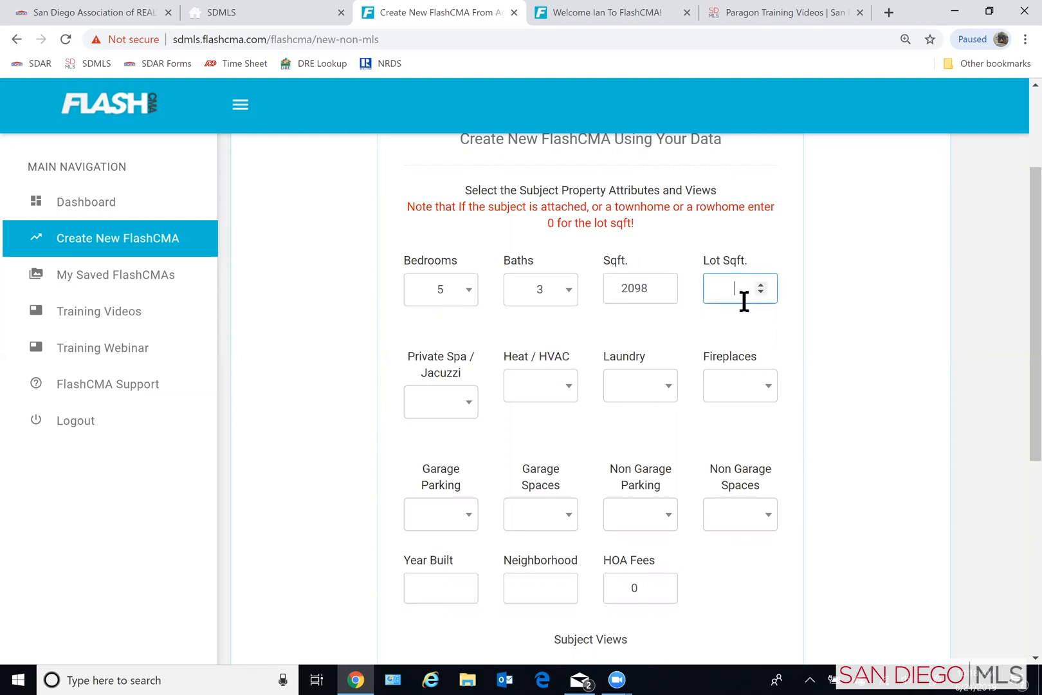
type("400")
- Set private spa to No, heating to Central Forced Air, laundry to Garage and fireplaces to 1
left_click(458, 408)
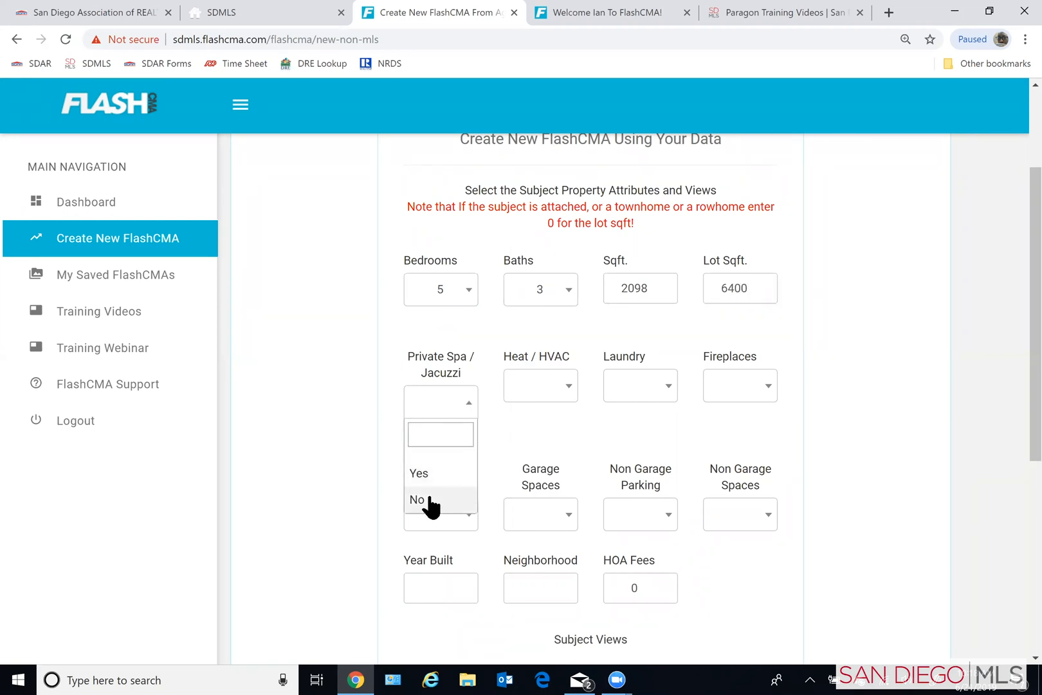
left_click(428, 502)
left_click(547, 388)
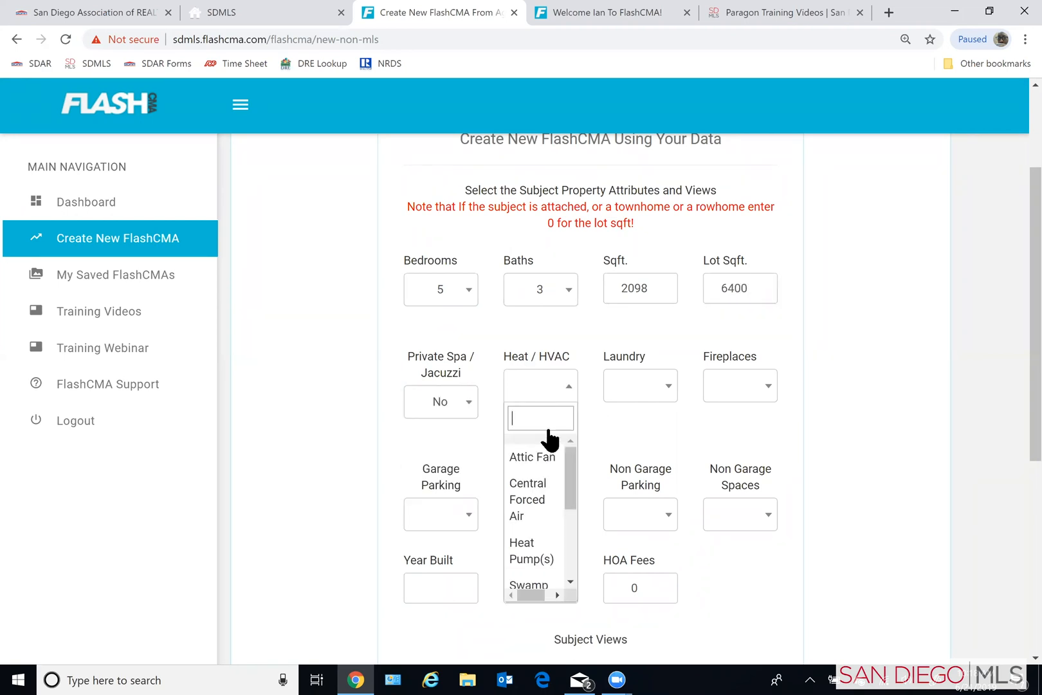
left_click(538, 499)
left_click(624, 394)
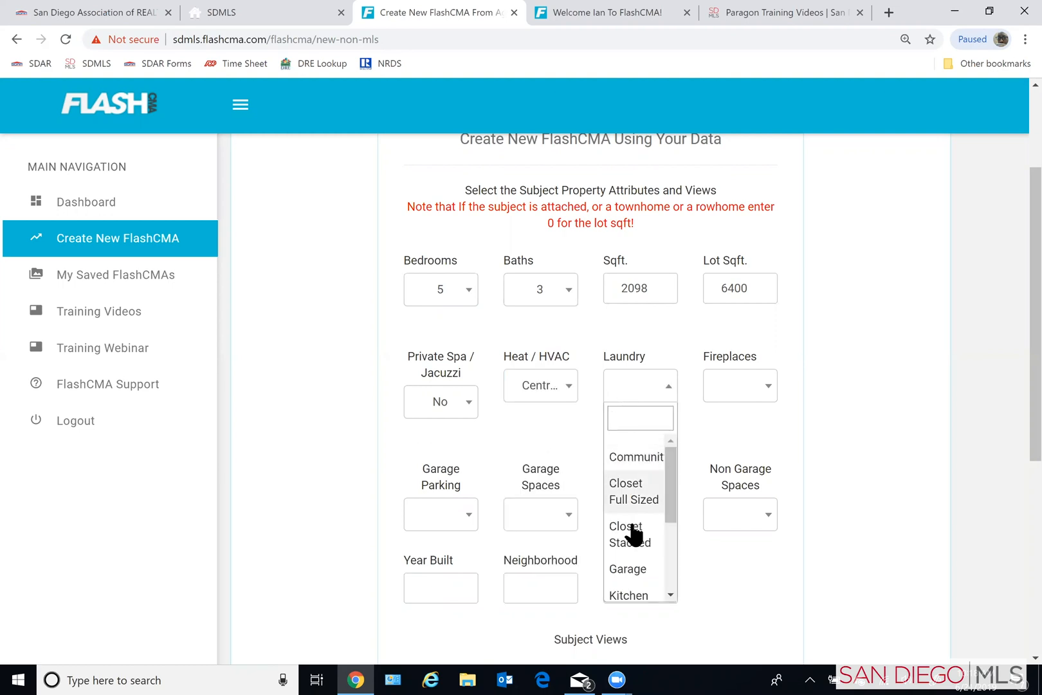
left_click(628, 569)
left_click(756, 386)
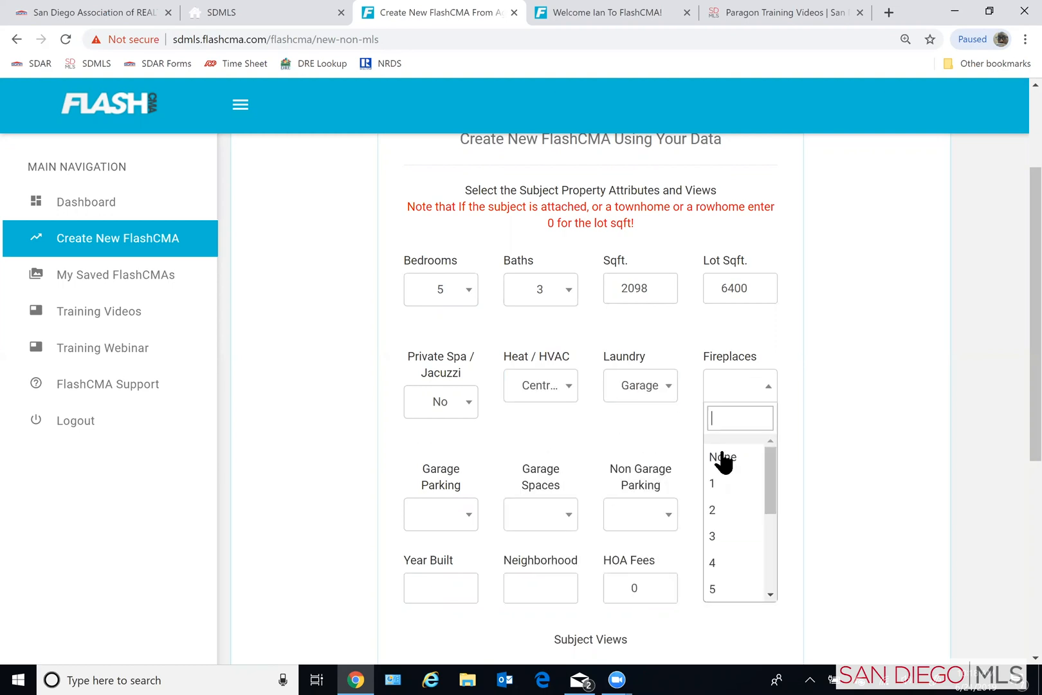
left_click(714, 490)
- Set the garage parking to Private Garage with 2 spaces and the non-garage parking to Driveway with 3 spaces
left_click(458, 518)
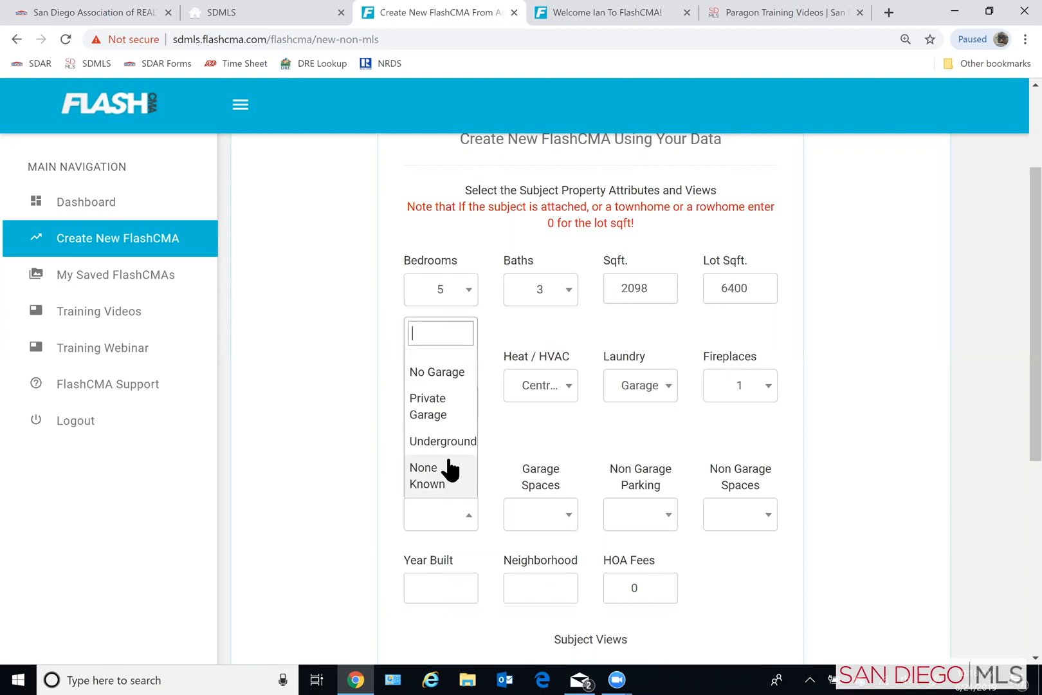
left_click(435, 418)
left_click(548, 523)
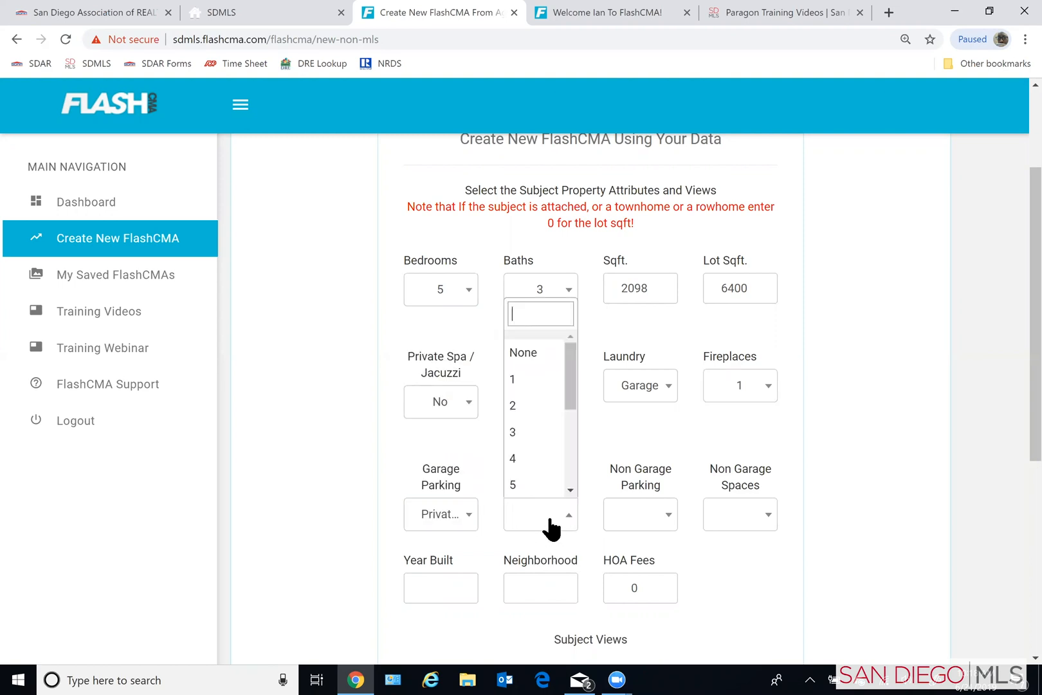
left_click(516, 406)
left_click(657, 516)
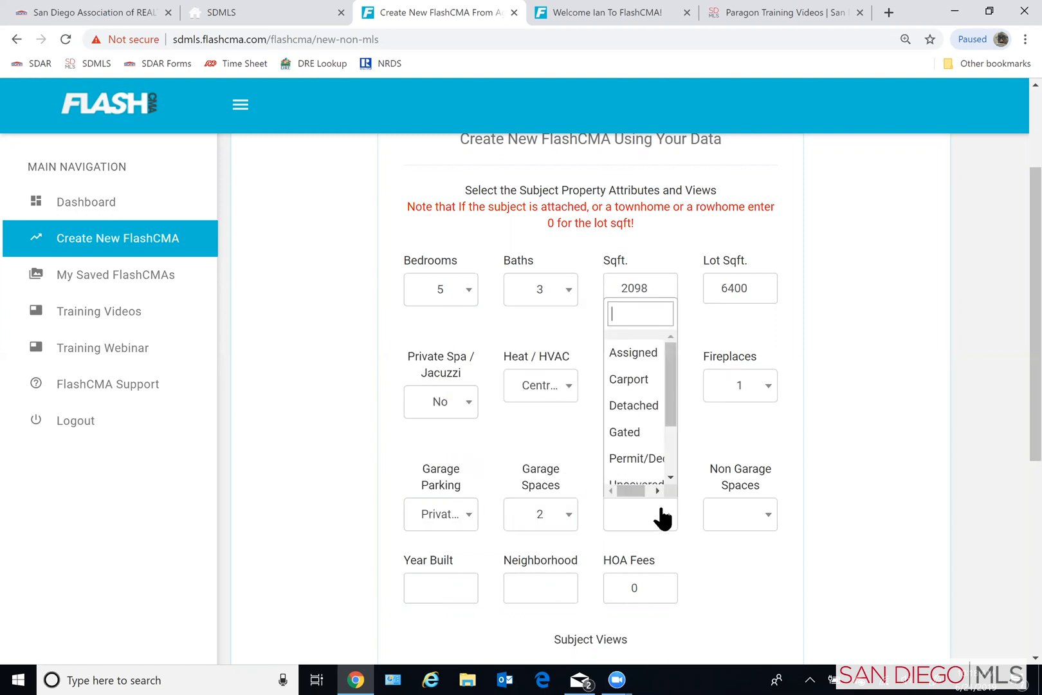
scroll(644, 418, "down", 1)
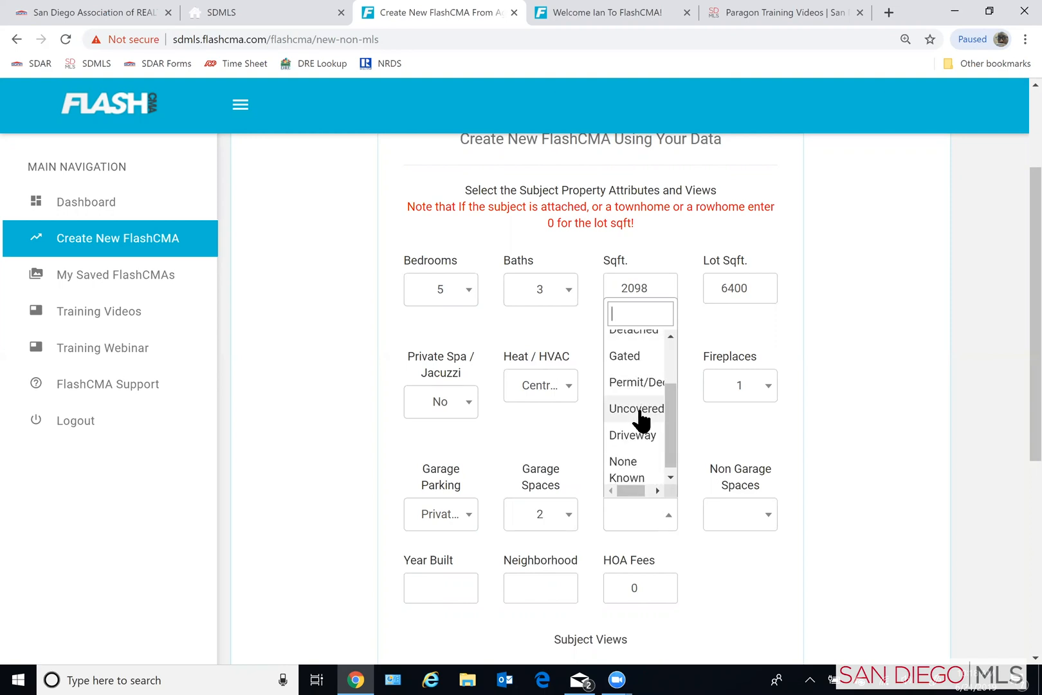
left_click(656, 437)
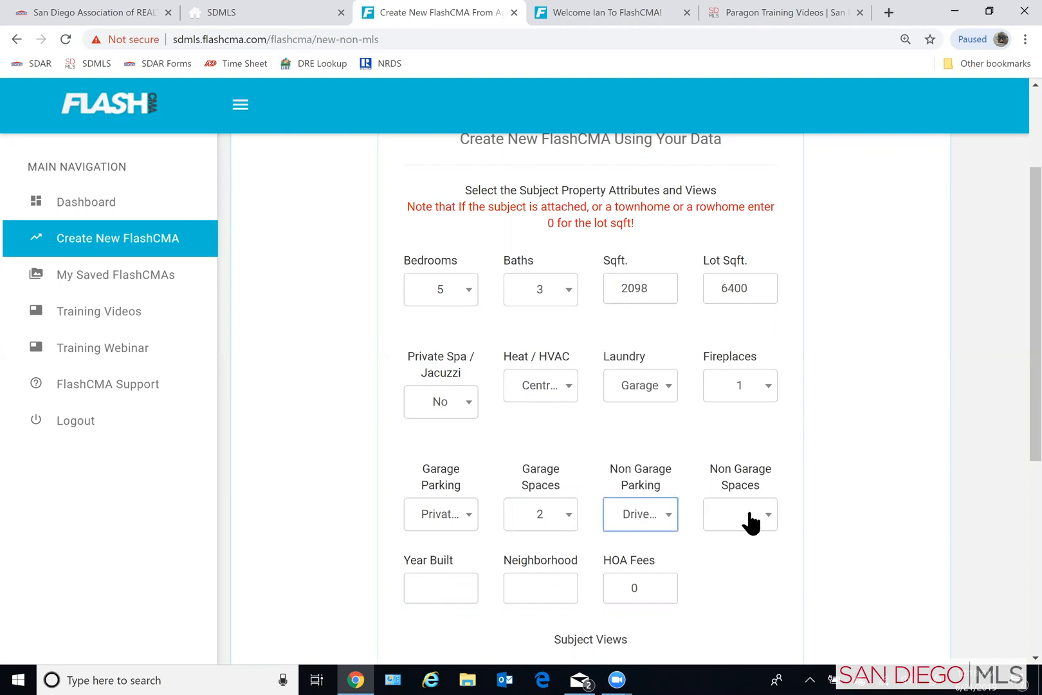
left_click(747, 518)
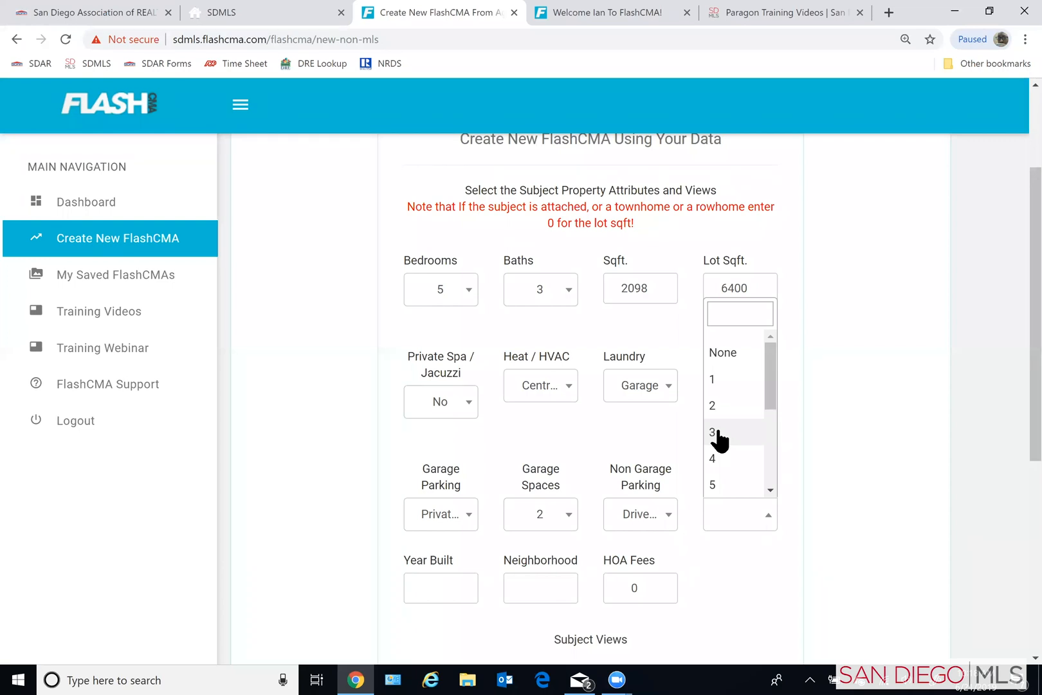
left_click(719, 433)
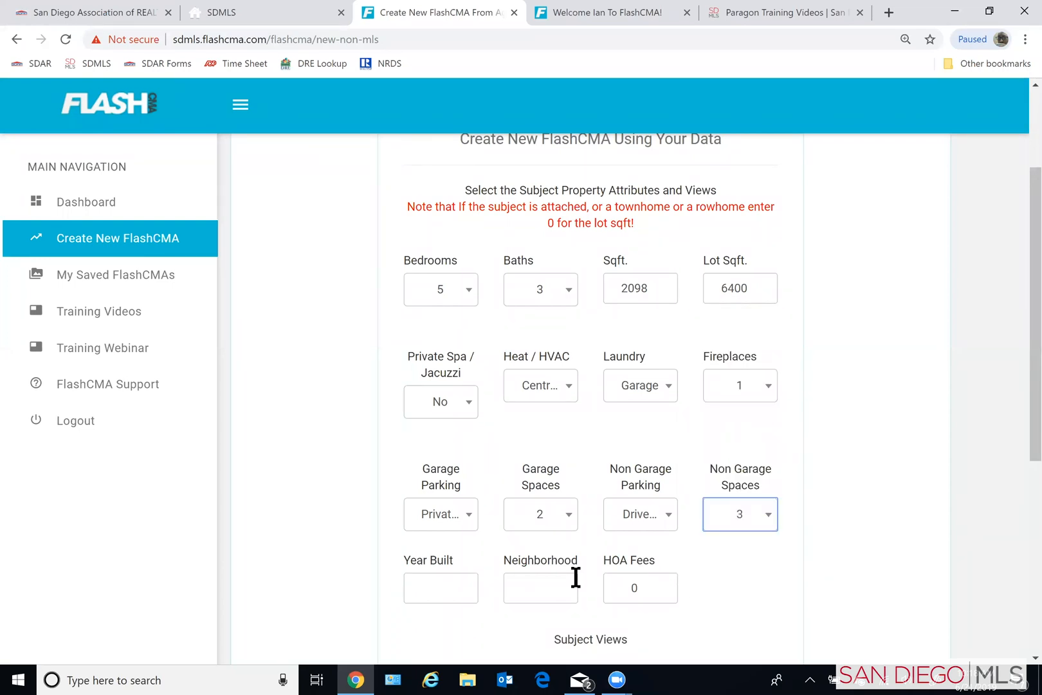
- Enter 1981 as the year built and Orchard Creek as the neighborhood
left_click(447, 587)
type("1981")
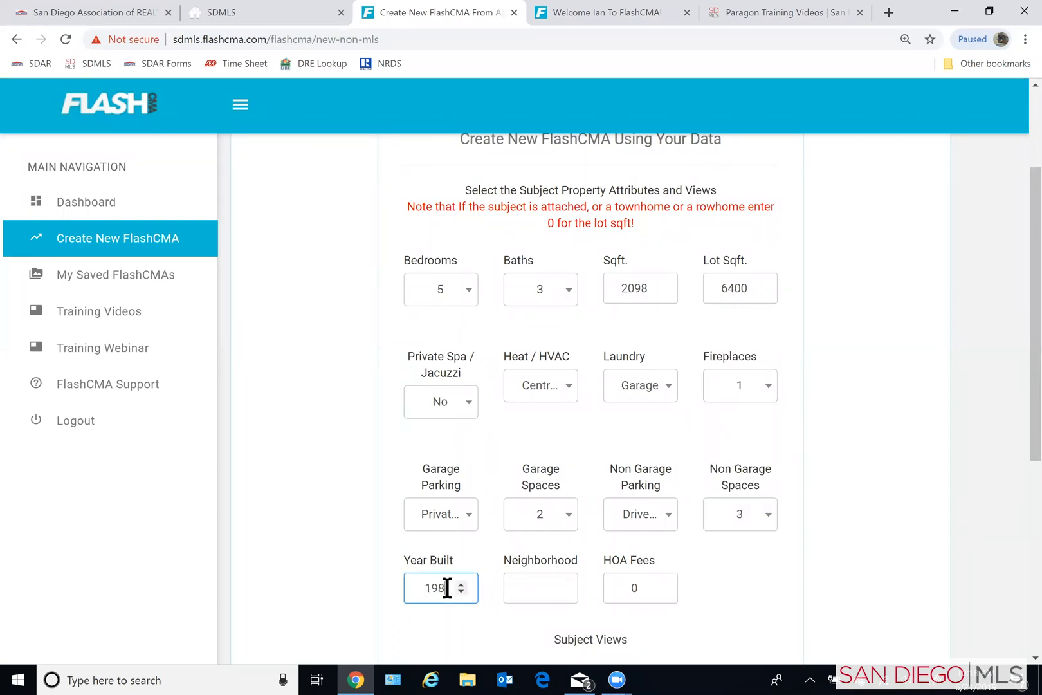
left_click(554, 587)
type("Orna")
key("BackSpace")
key("BackSpace")
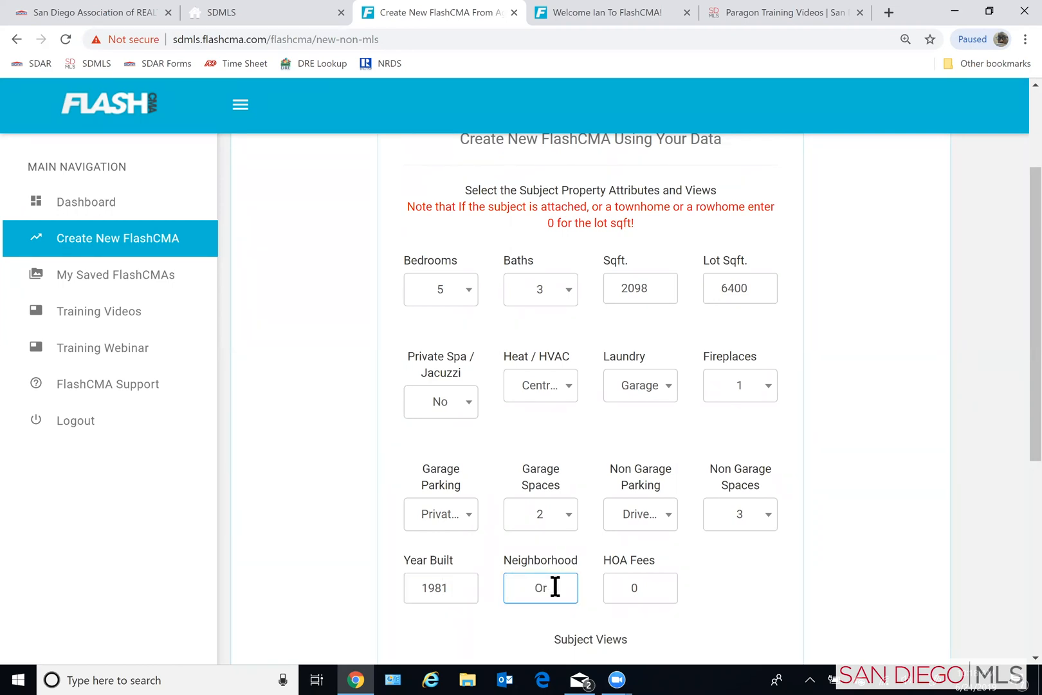
type("chard Creek")
left_click(683, 586)
- Continue without selecting any subject views, upload MIB pic as the property image and create the FlashCMA
scroll(683, 587, "down", 3)
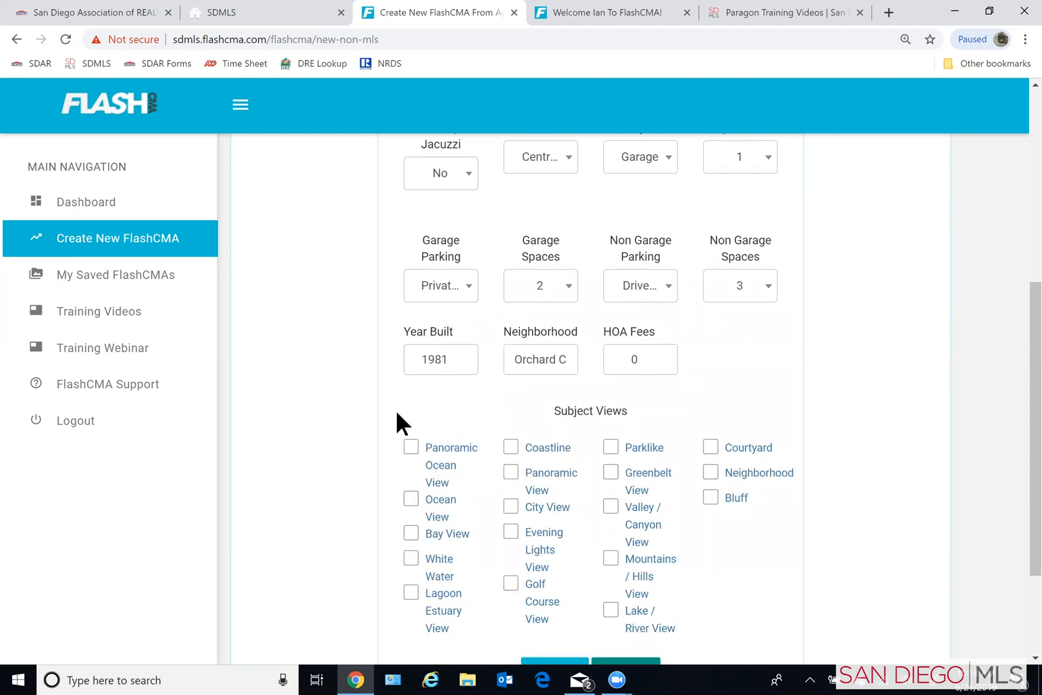
scroll(418, 427, "down", 1)
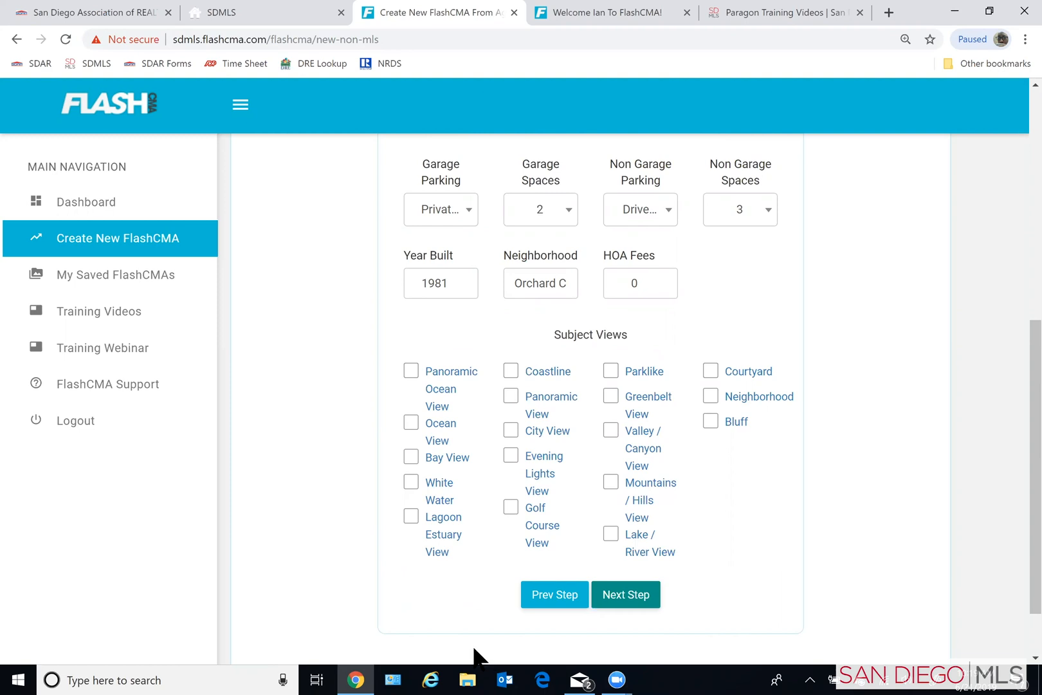
left_click(618, 598)
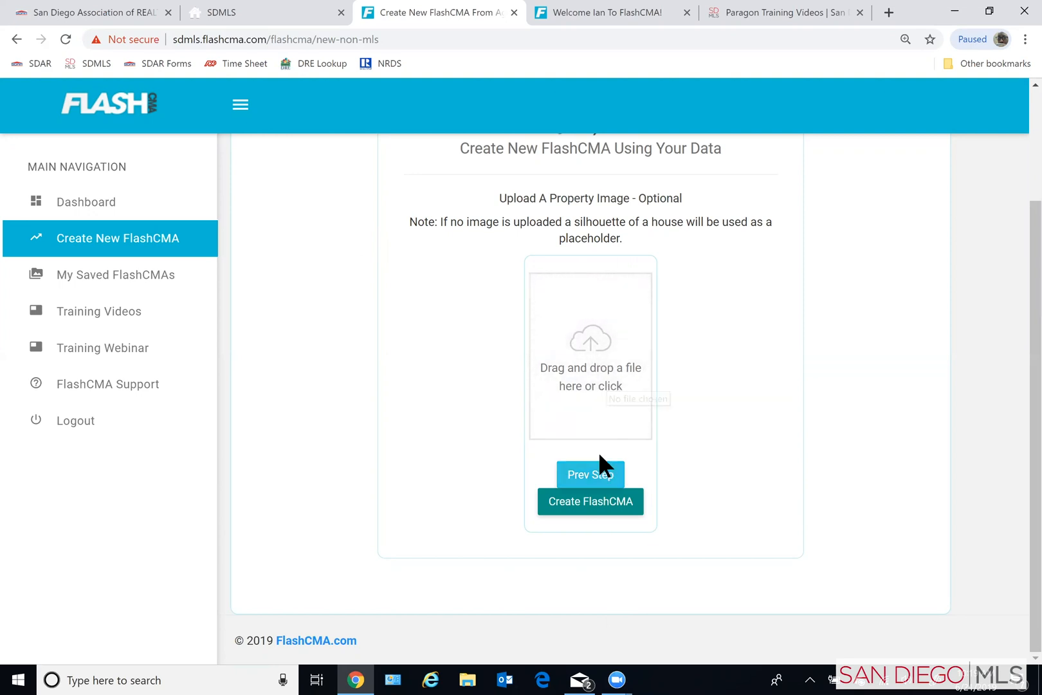
left_click(580, 351)
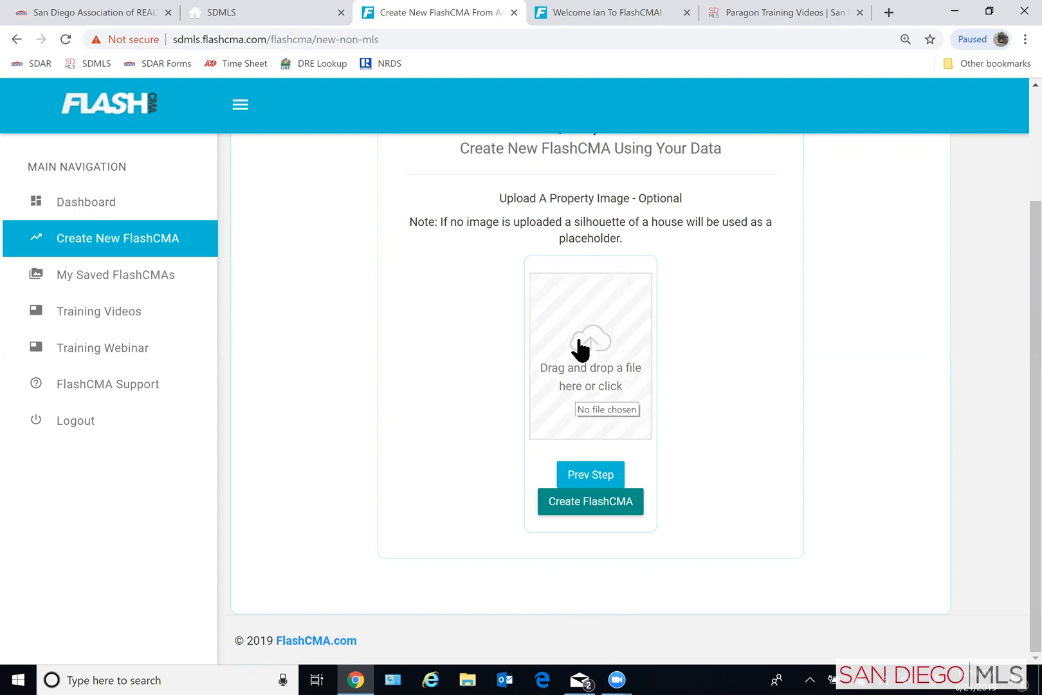
left_click(247, 141)
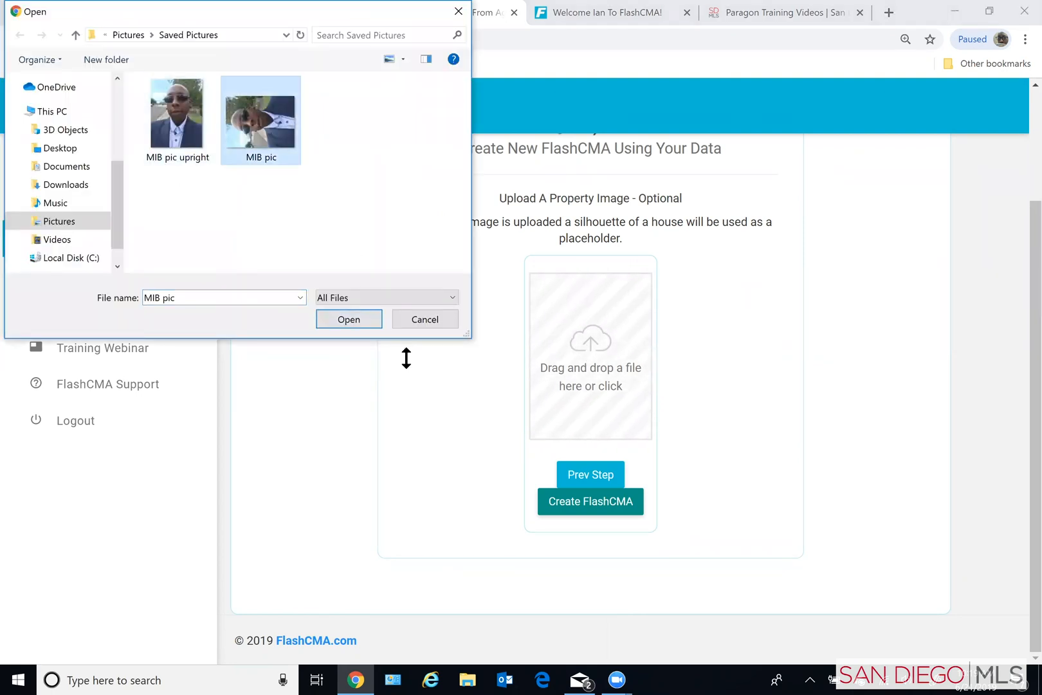
left_click(347, 319)
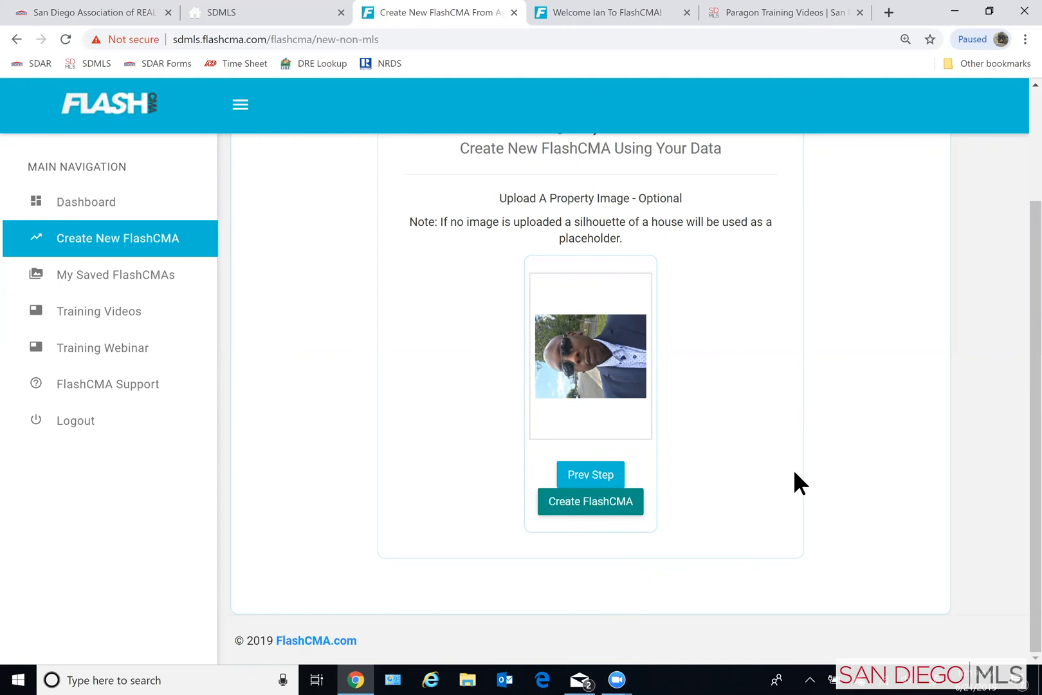
left_click(590, 503)
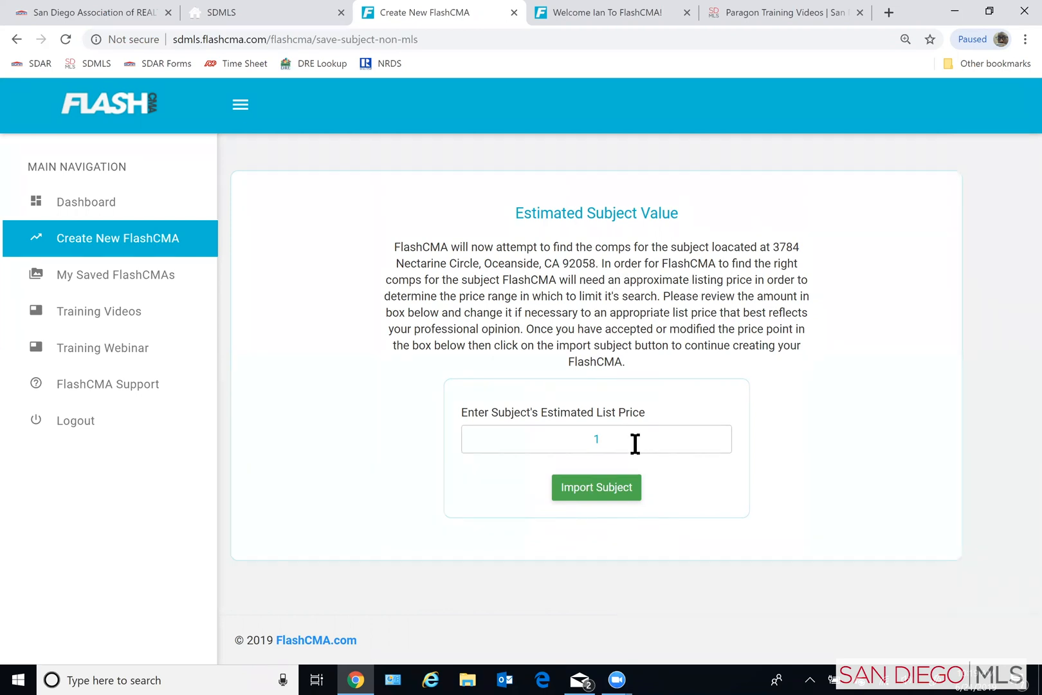
- Set the subject's estimated list price to 600000 and import the subject
left_click(611, 443)
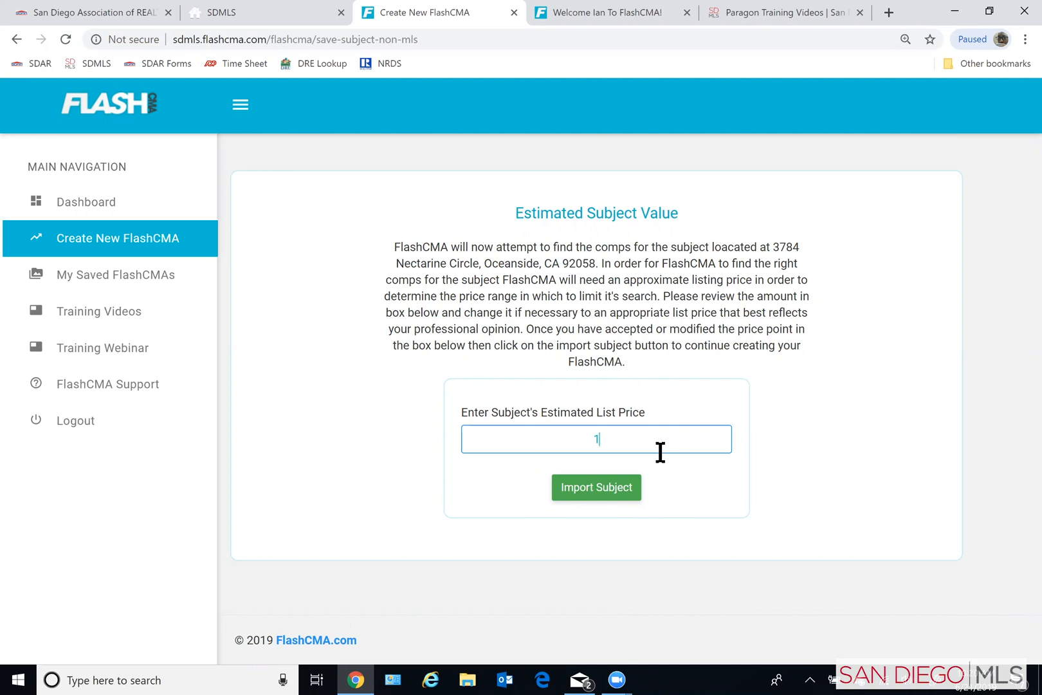
key("BackSpace")
type("600000")
left_click(614, 478)
left_click(606, 489)
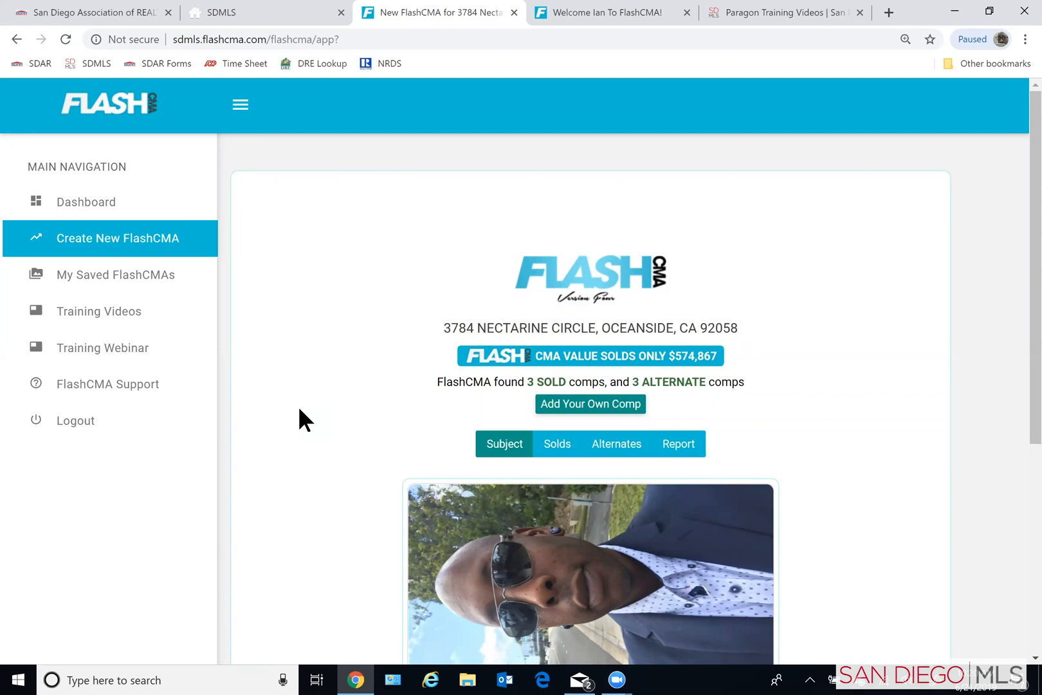
- Open the subject property for adjustment and review its remarks, images and description
scroll(347, 435, "down", 4)
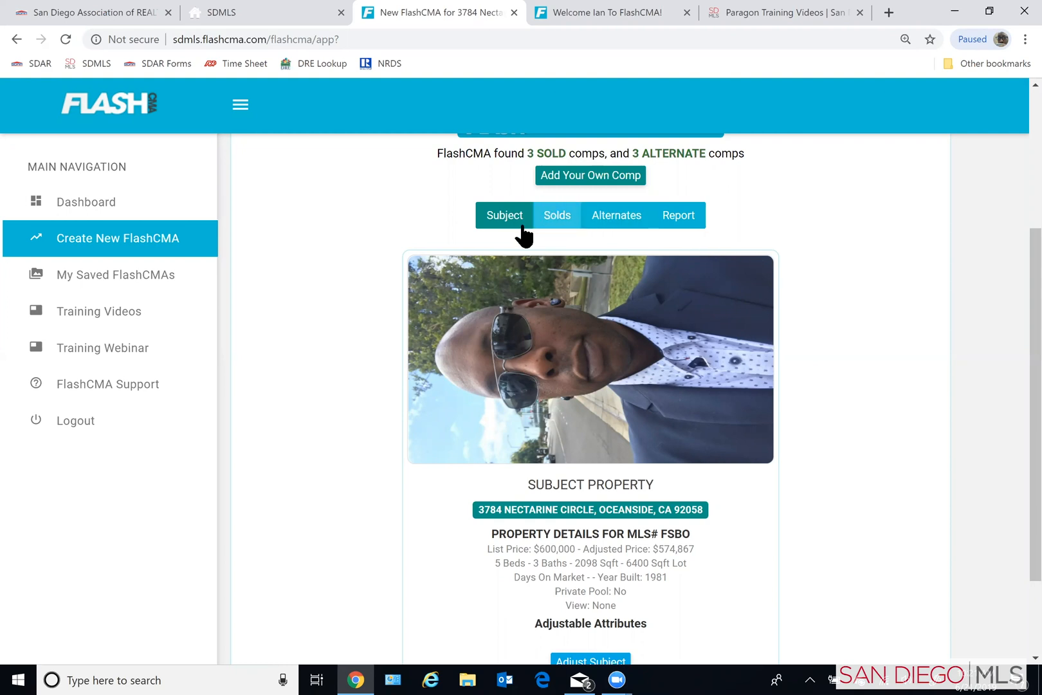
scroll(361, 379, "down", 2)
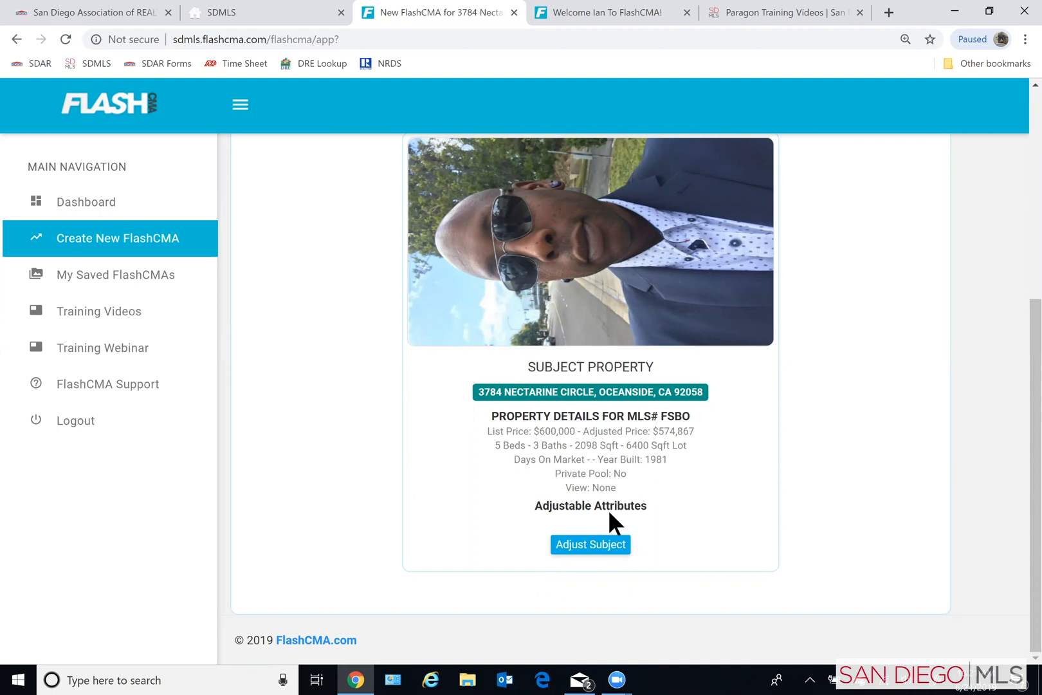
left_click(585, 545)
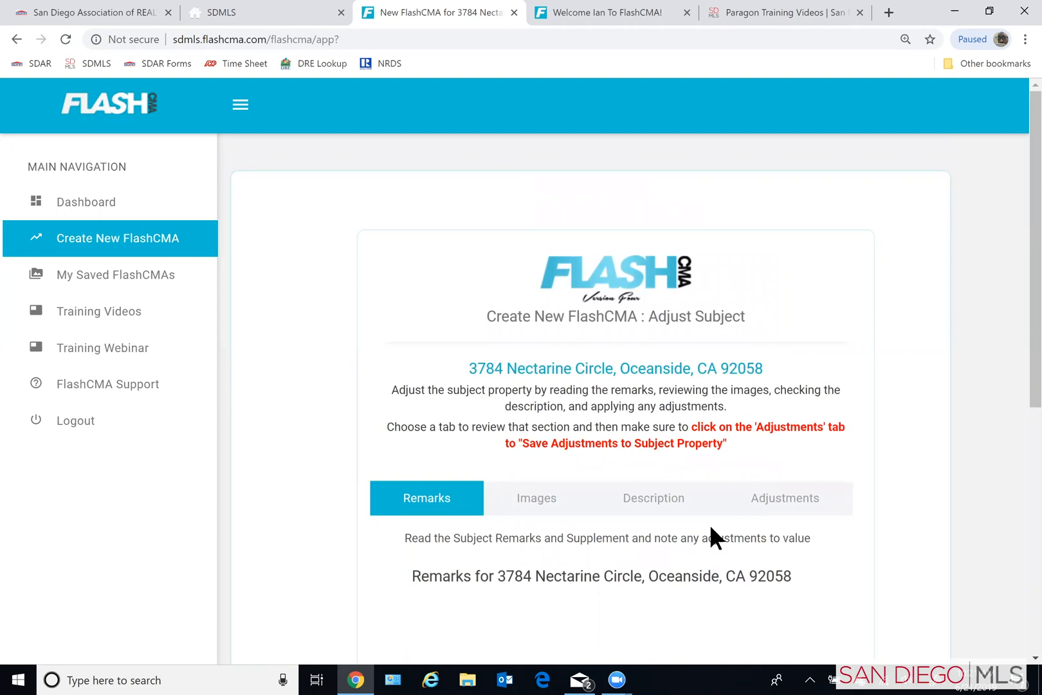
scroll(914, 511, "down", 1)
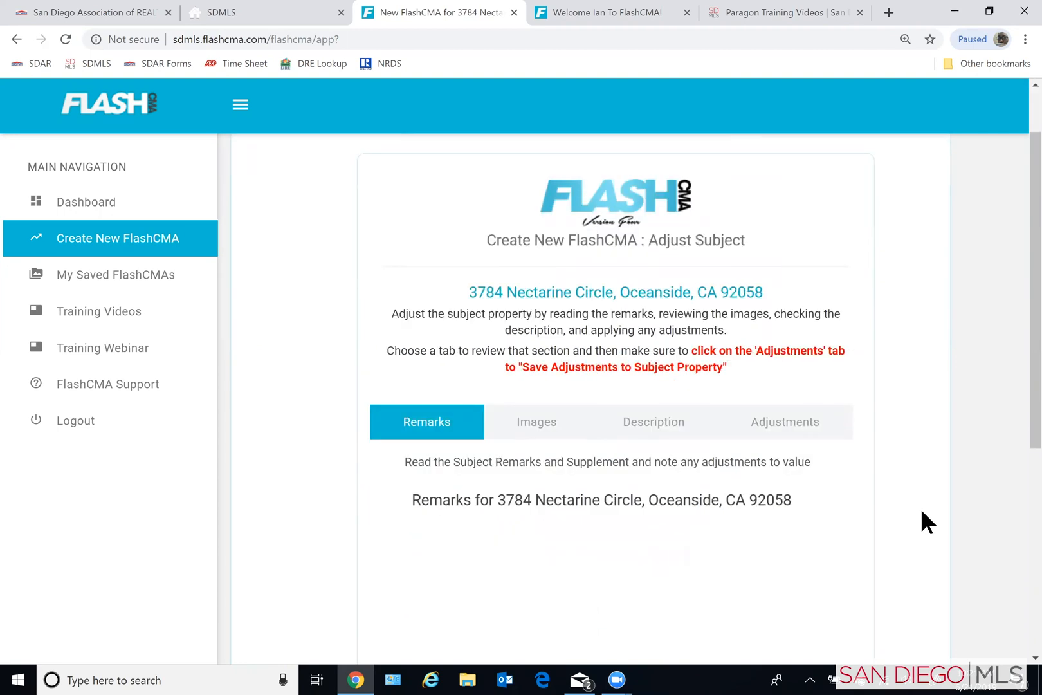
scroll(922, 512, "down", 4)
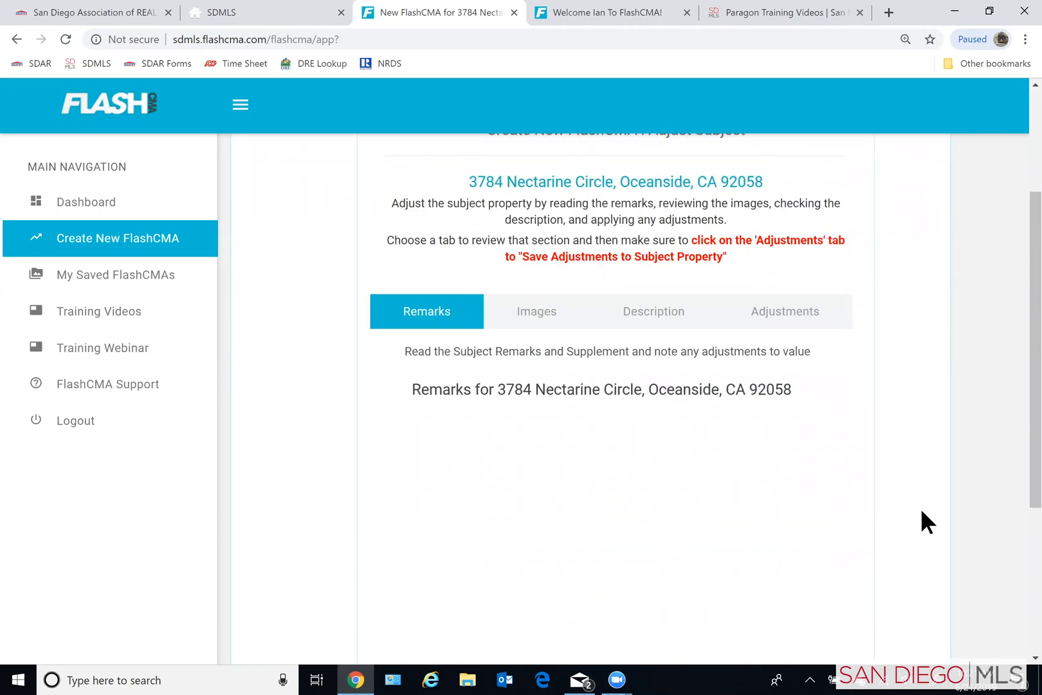
scroll(605, 424, "up", 3)
left_click(539, 356)
left_click(654, 352)
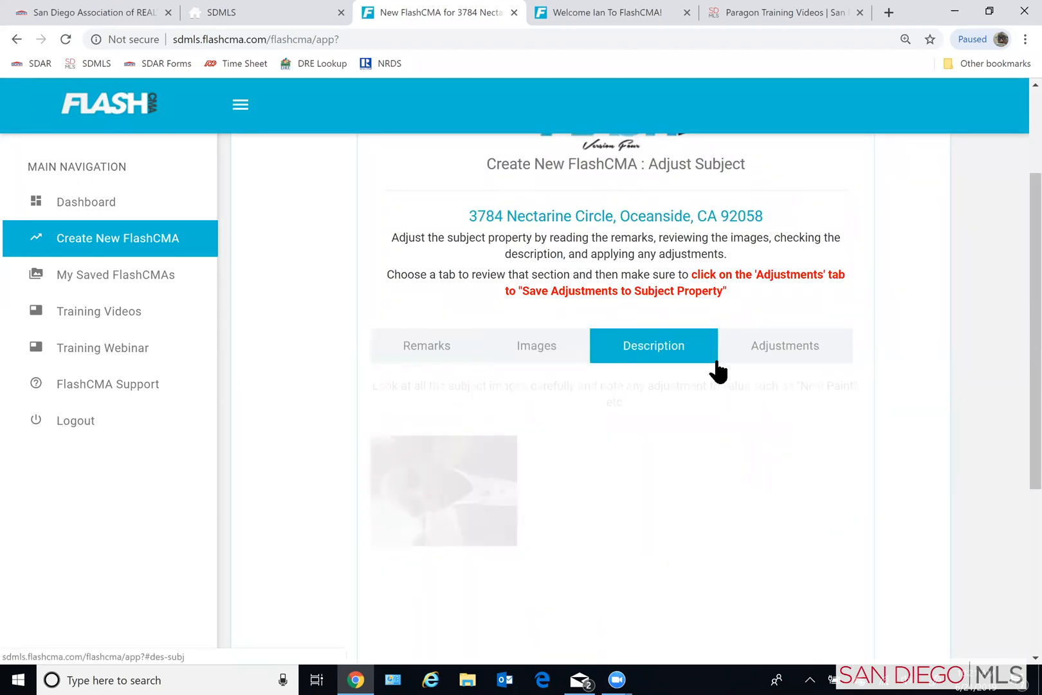
scroll(927, 405, "down", 7)
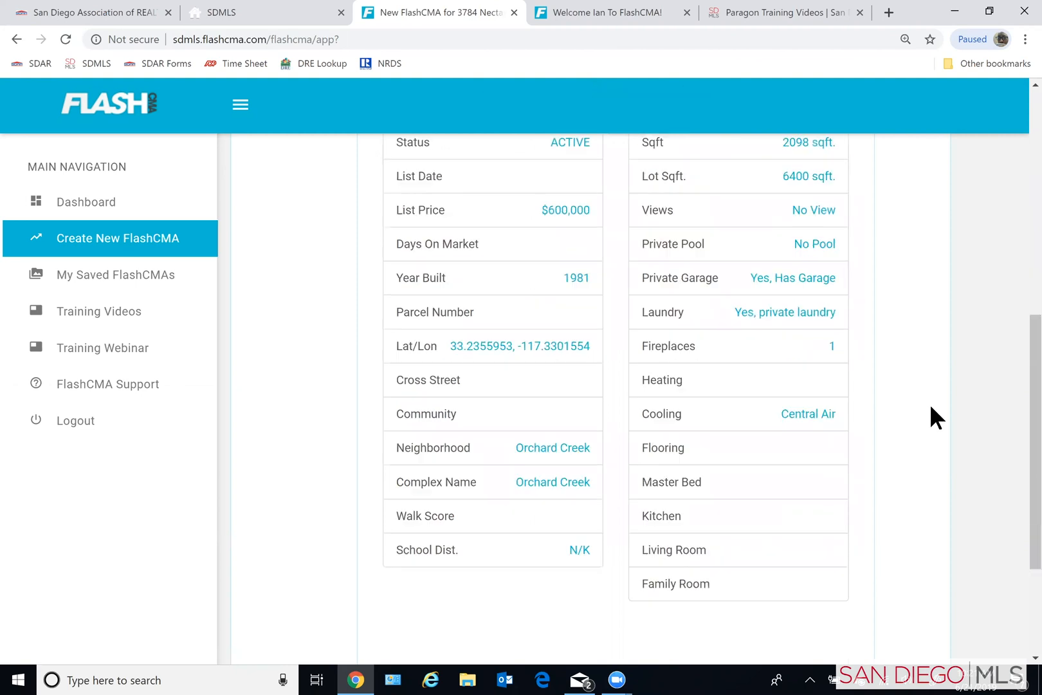
scroll(733, 344, "up", 6)
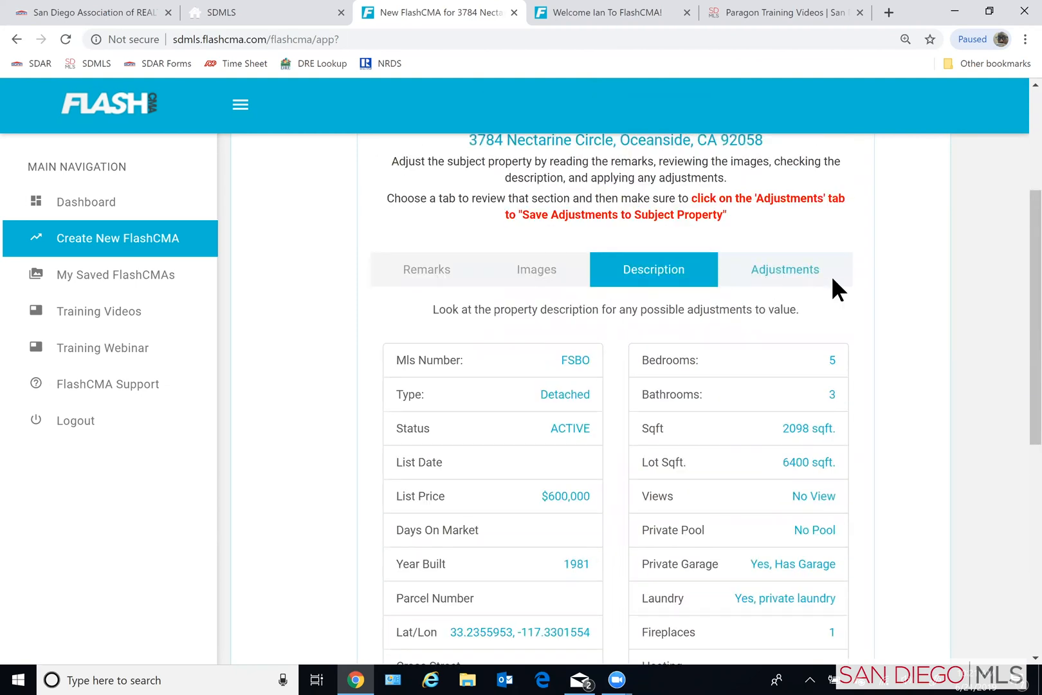
- Examine the available subject, view and environmental adjustments, and return to the CMA results without selecting any
left_click(832, 275)
scroll(969, 377, "down", 7)
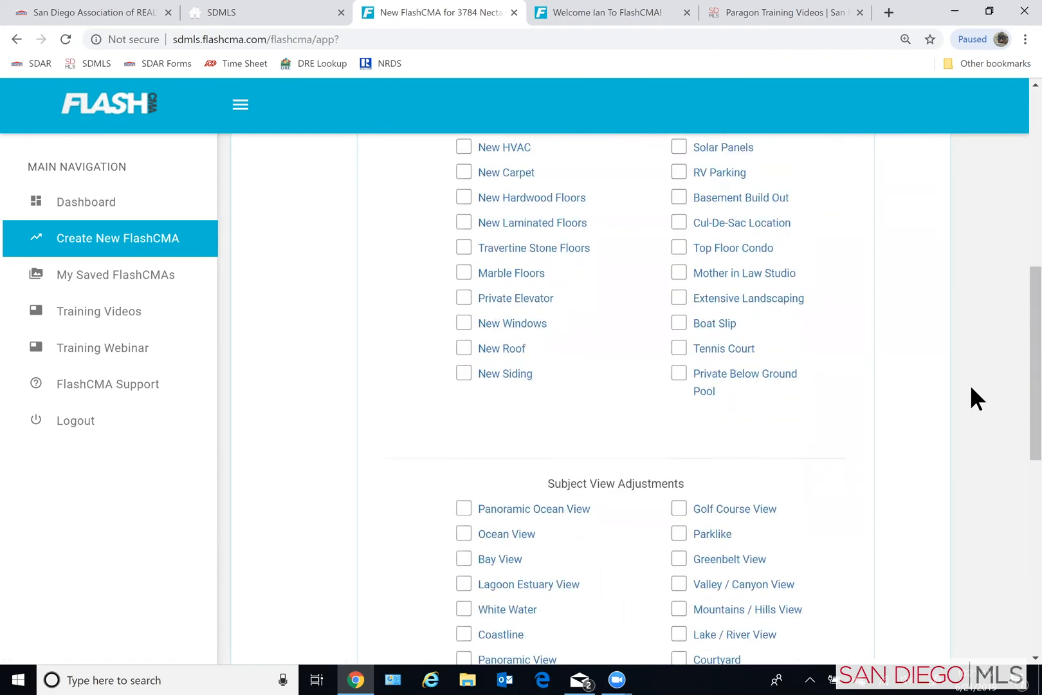
scroll(967, 394, "down", 6)
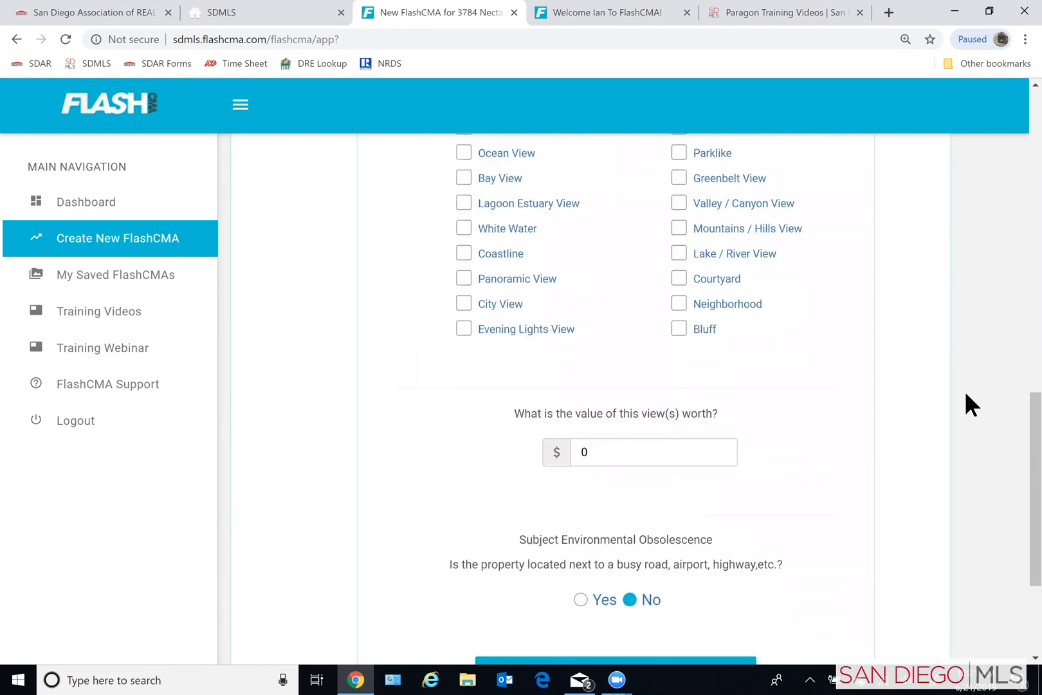
scroll(966, 394, "up", 9)
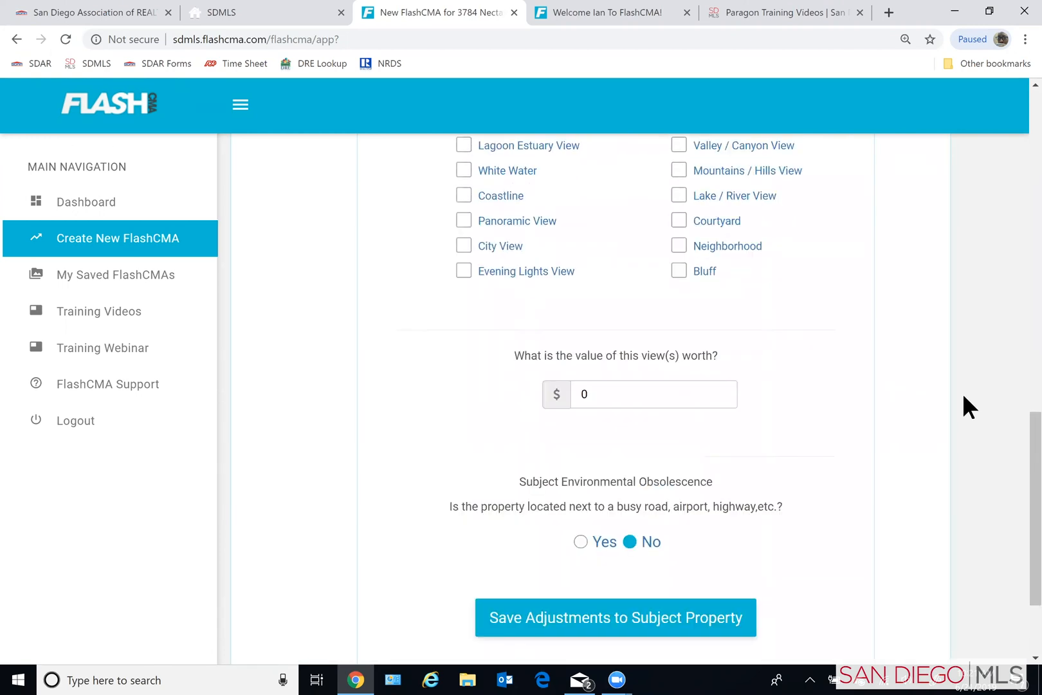
scroll(966, 393, "up", 7)
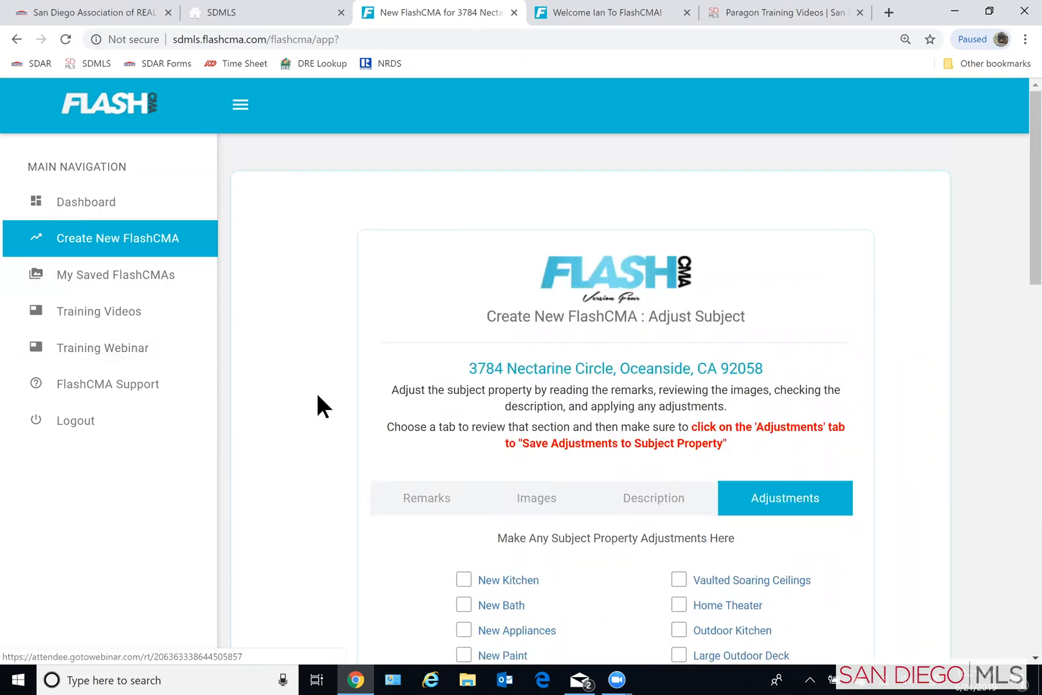
scroll(326, 402, "down", 6)
scroll(326, 412, "down", 11)
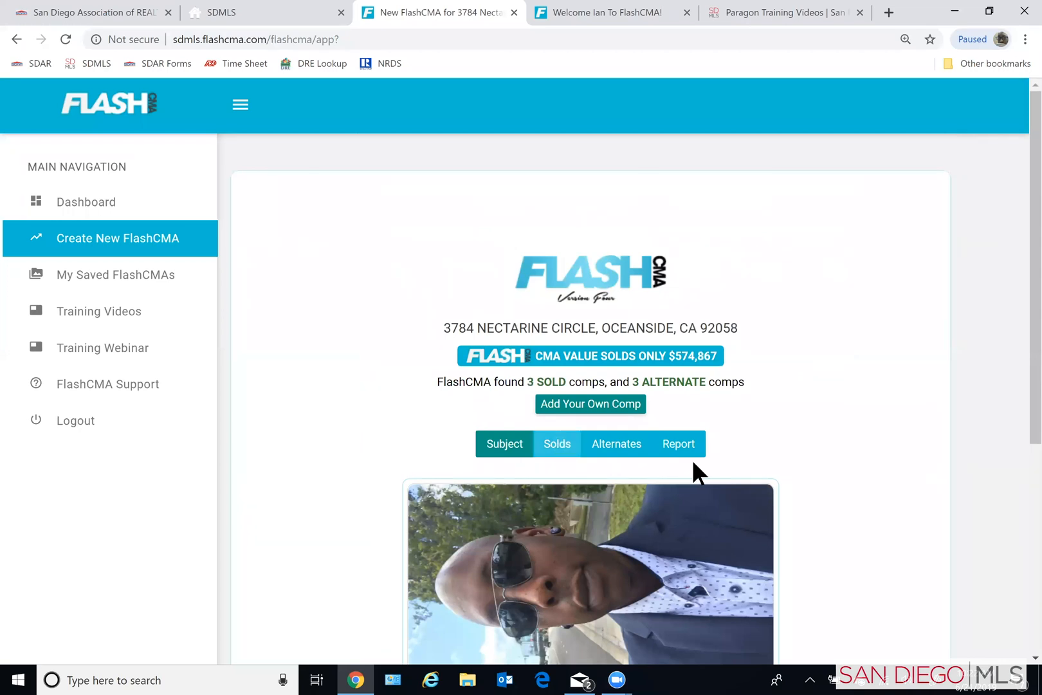
- Display the sold comps and review their prices and property details
scroll(857, 469, "down", 5)
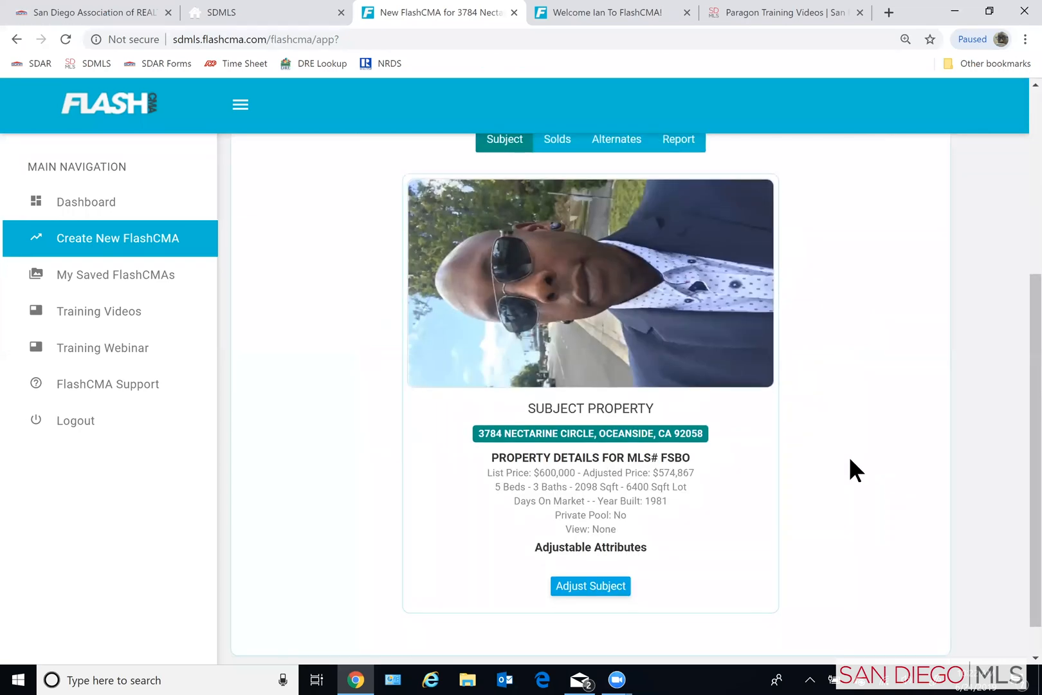
scroll(849, 457, "up", 4)
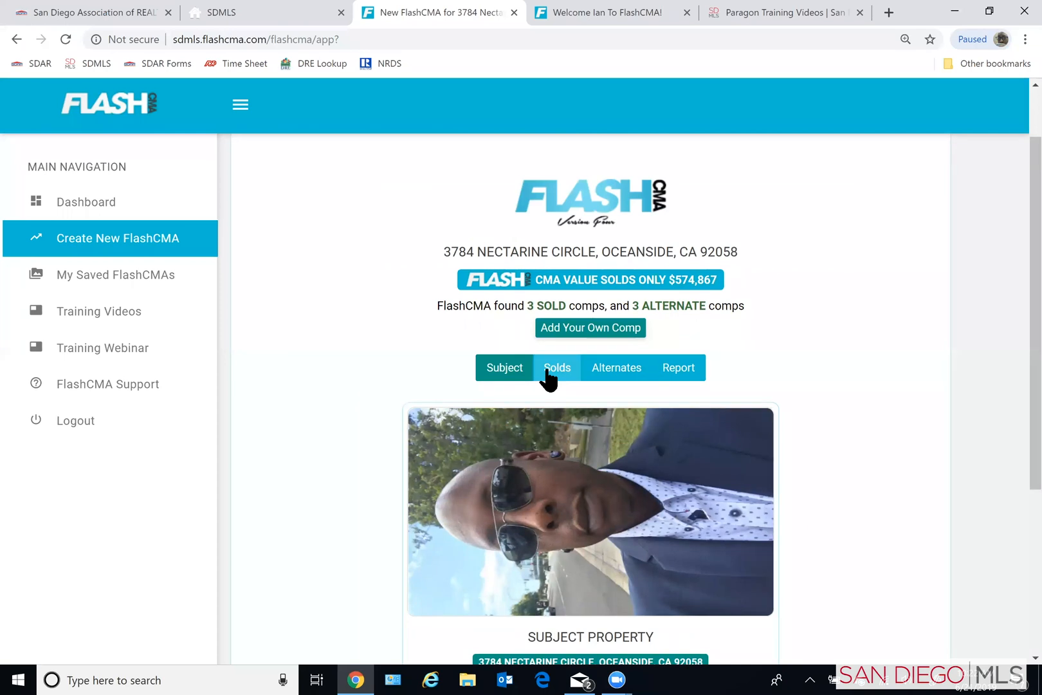
left_click(551, 368)
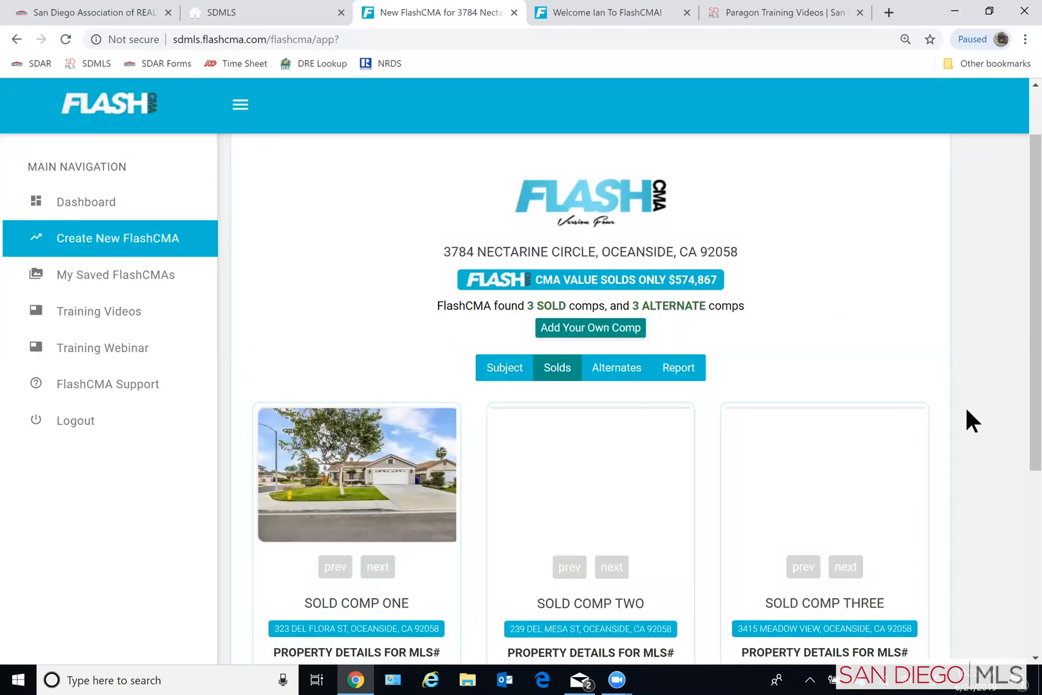
scroll(965, 407, "down", 3)
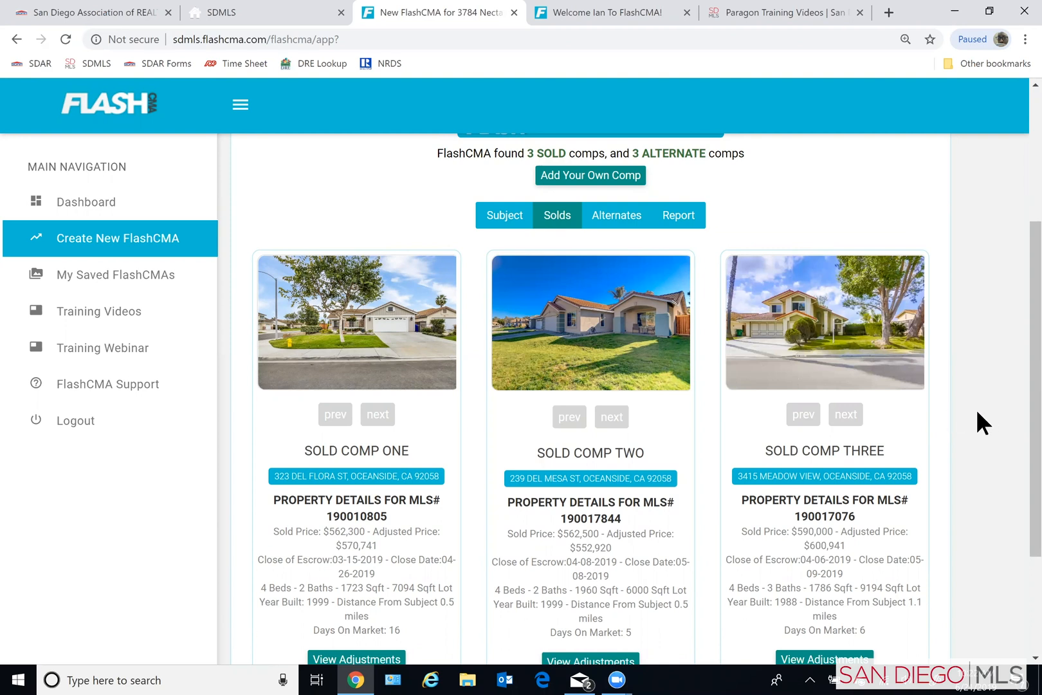
- Review the three sold comps' property details and the options available for adjusting or replacing them
scroll(1004, 421, "down", 1)
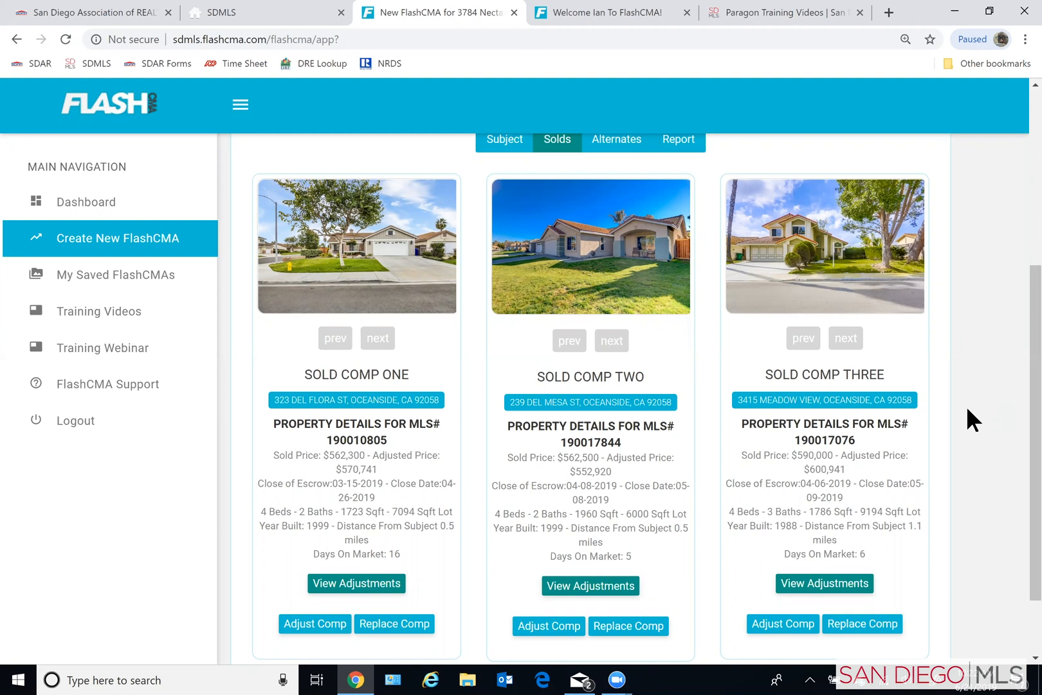
scroll(968, 409, "down", 2)
scroll(968, 409, "up", 2)
scroll(609, 238, "up", 1)
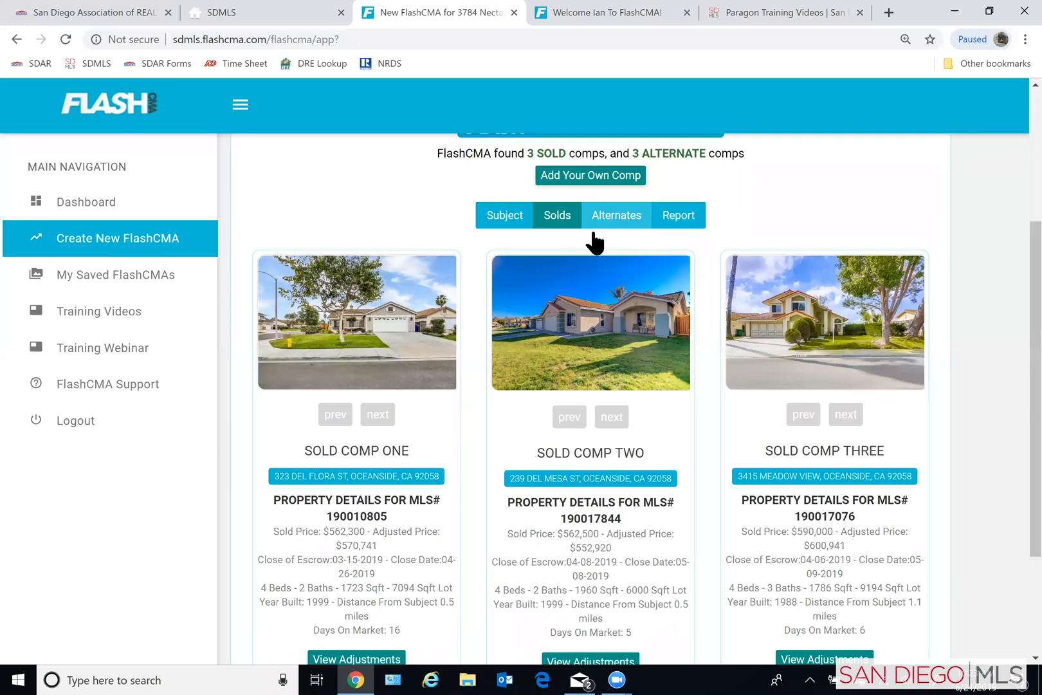
- Display the alternate comps and swap Alternate Comp Two with Primary Comp Three
left_click(613, 216)
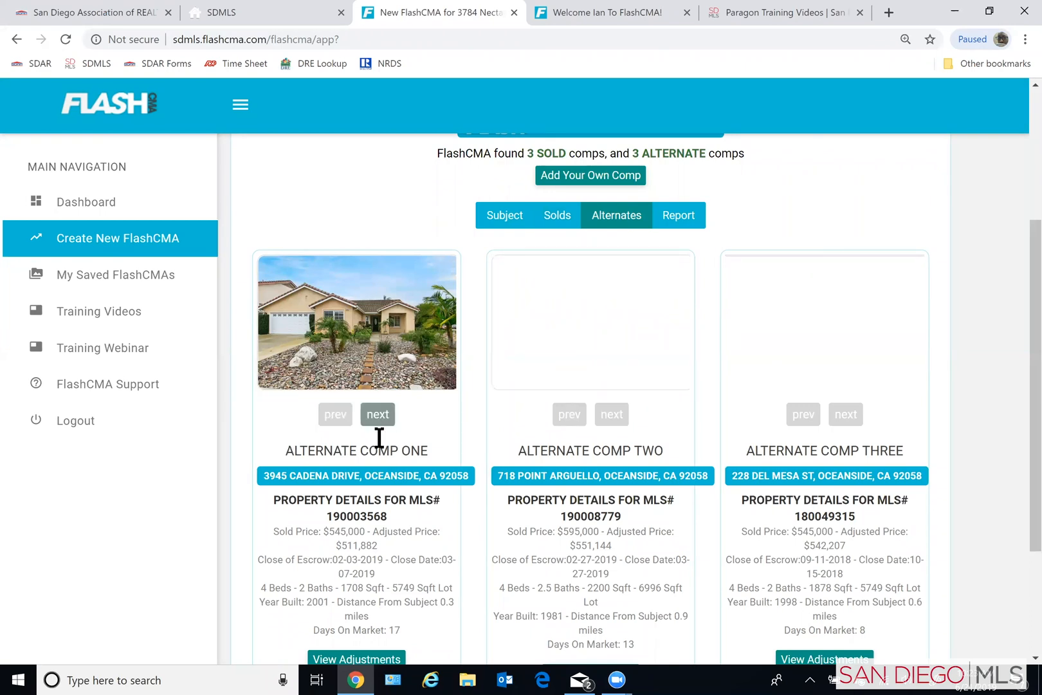
scroll(474, 427, "down", 1)
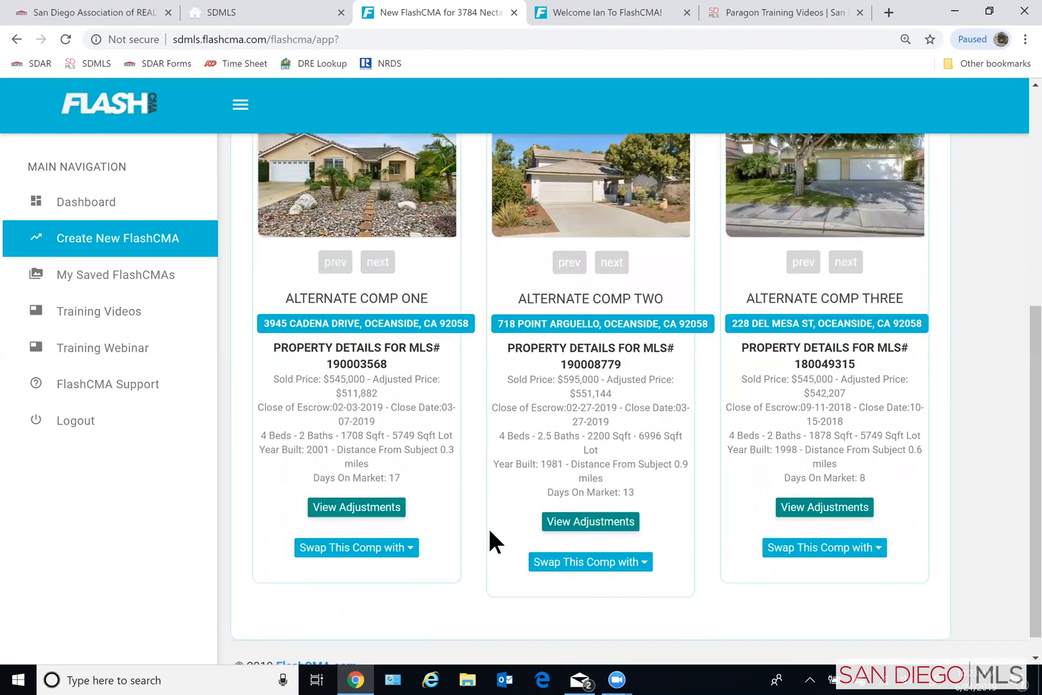
scroll(492, 529, "up", 1)
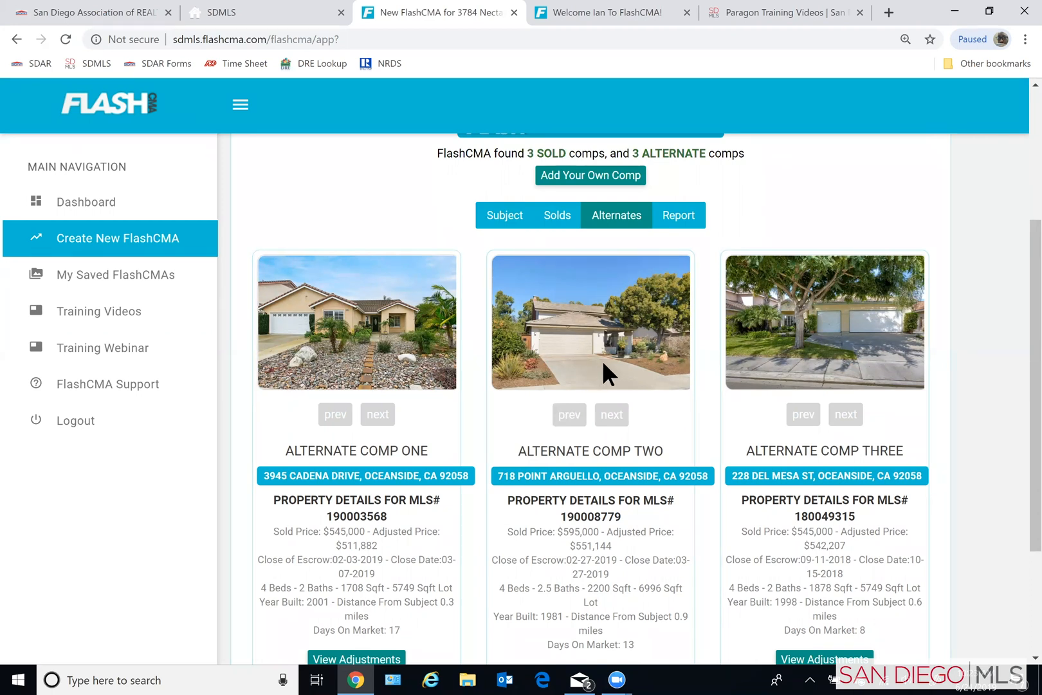
scroll(607, 361, "down", 3)
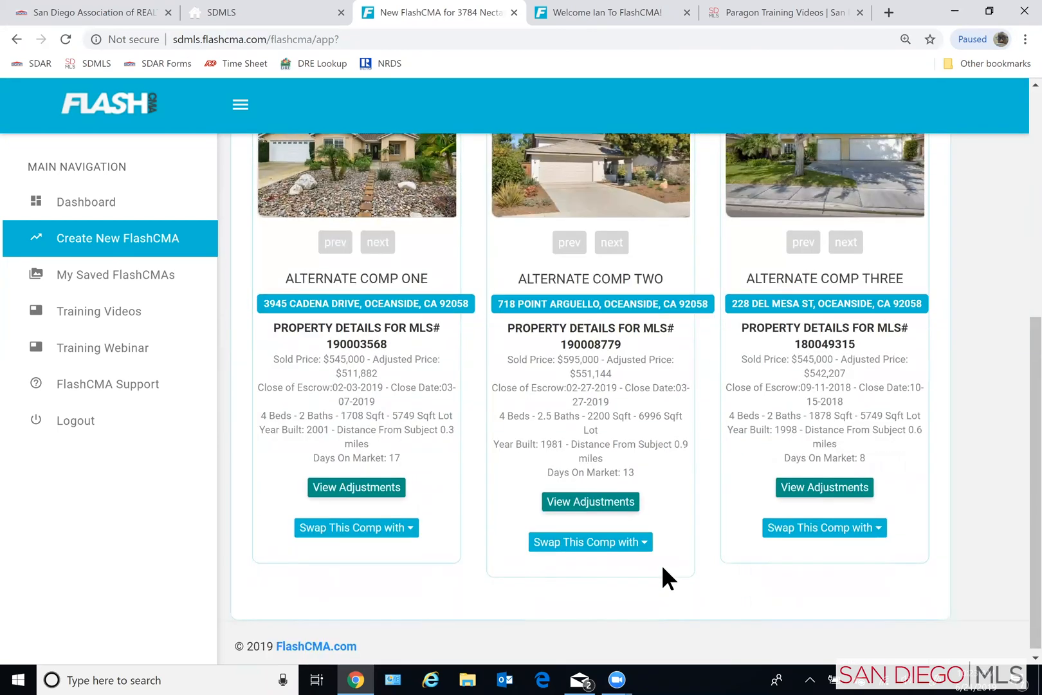
left_click(647, 541)
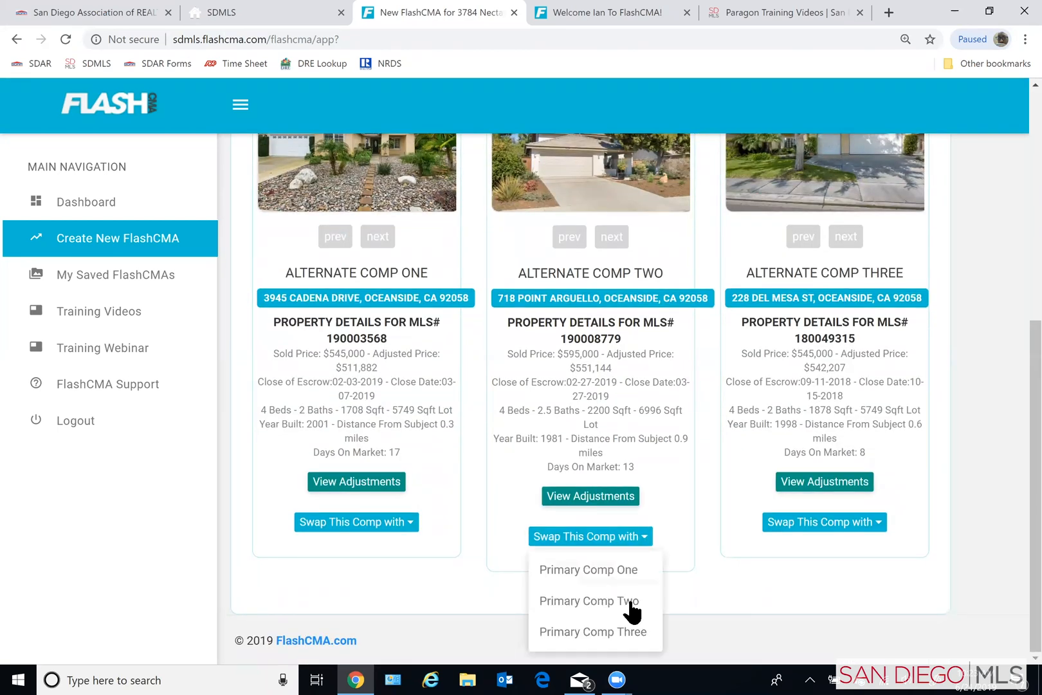
left_click(593, 632)
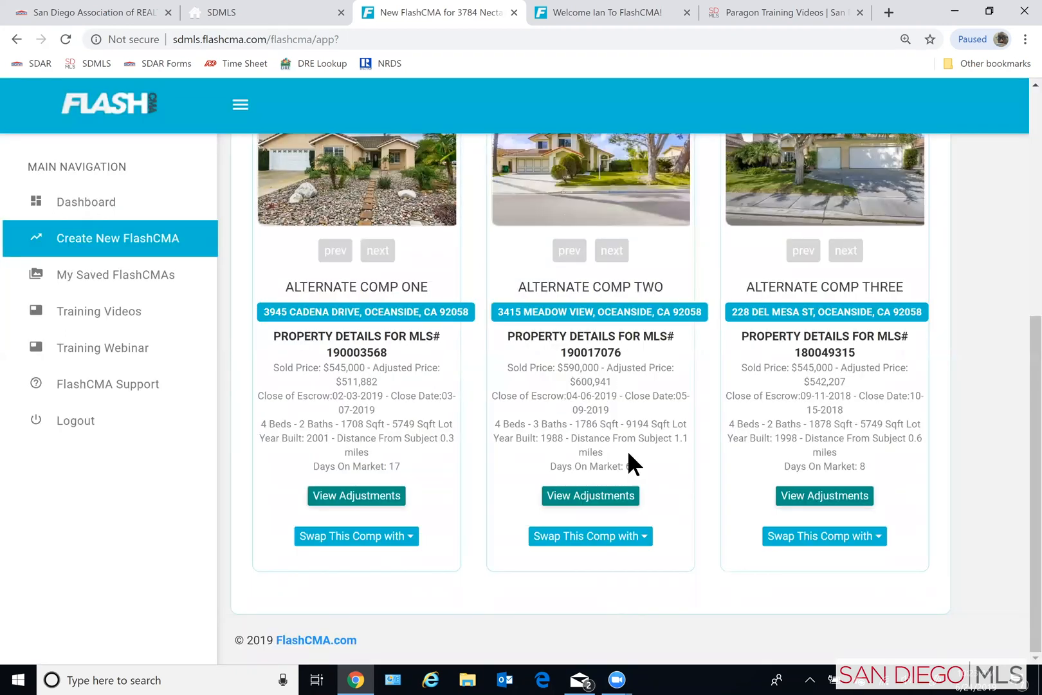
- Return to the sold comps and check the property details of Sold Comp Three
scroll(621, 411, "up", 2)
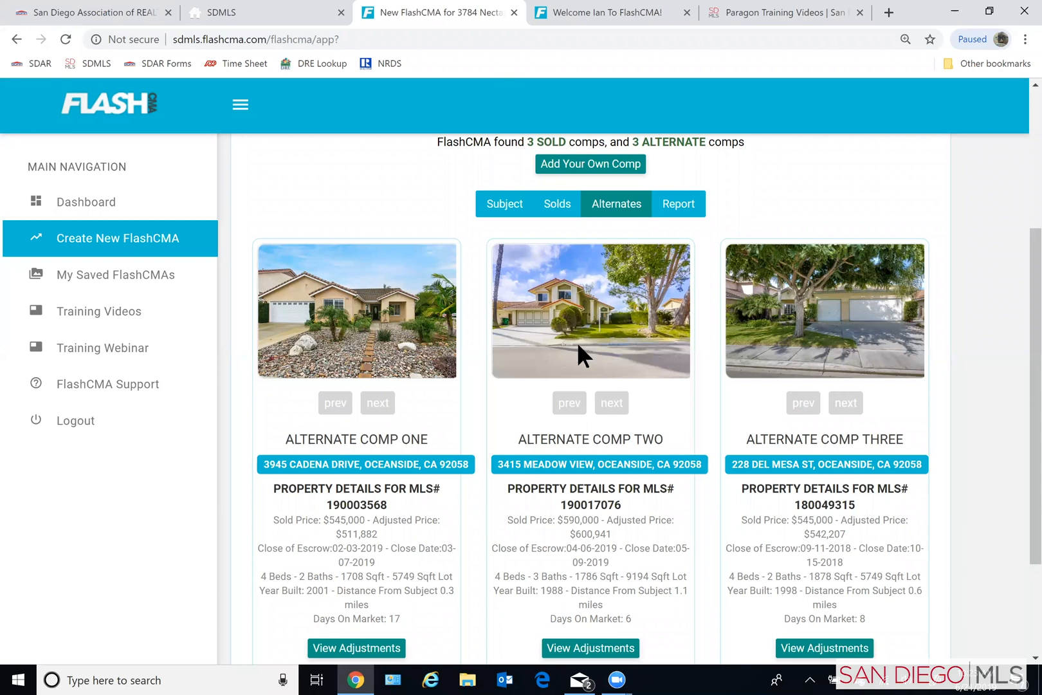
left_click(565, 212)
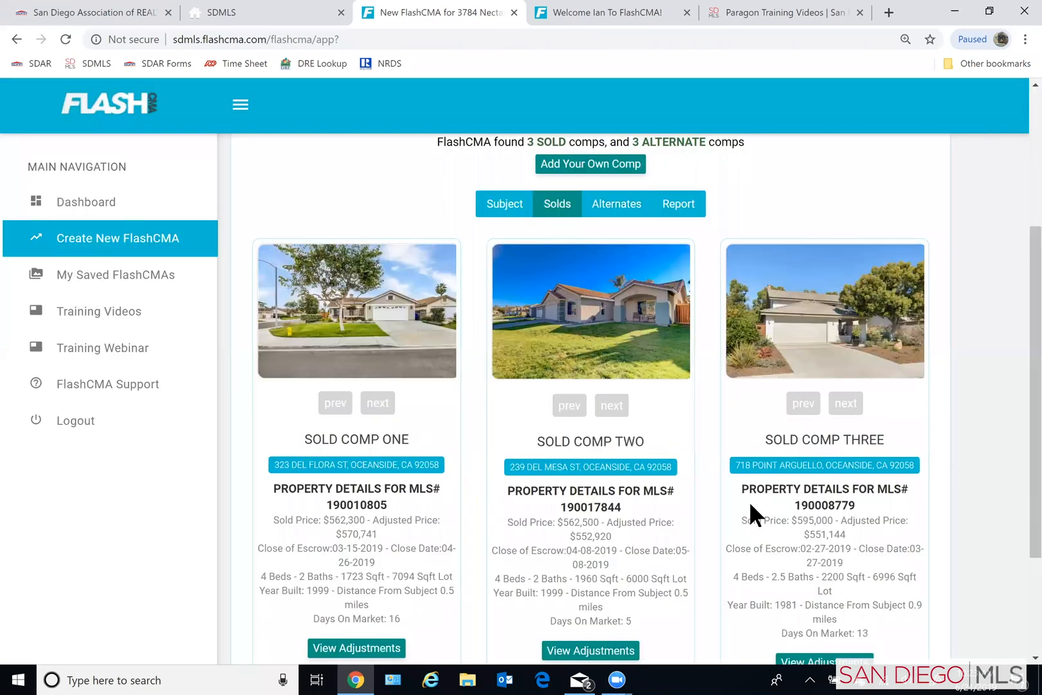
scroll(749, 501, "down", 2)
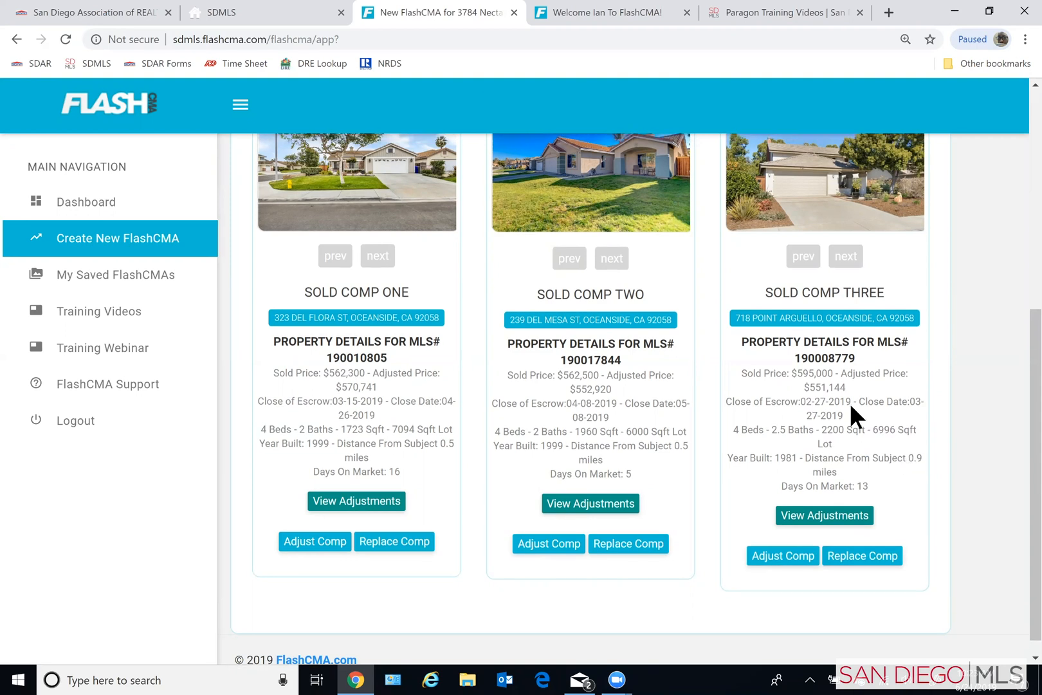
- Add your own comp to the FlashCMA using MLS# 180012345
scroll(700, 295, "up", 4)
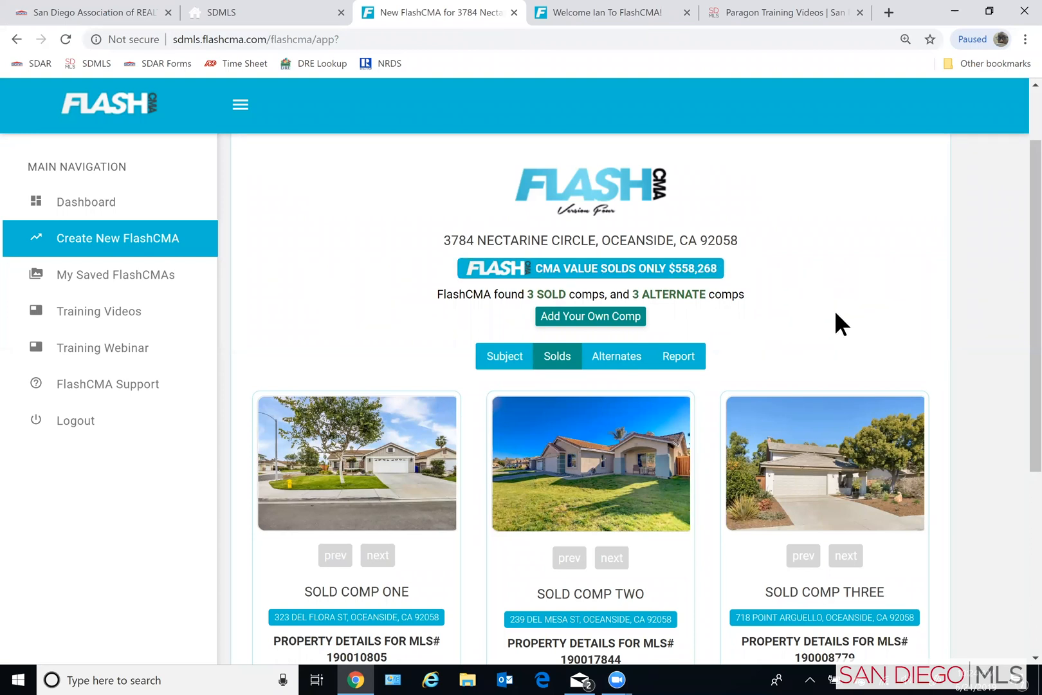
left_click(617, 322)
left_click(581, 345)
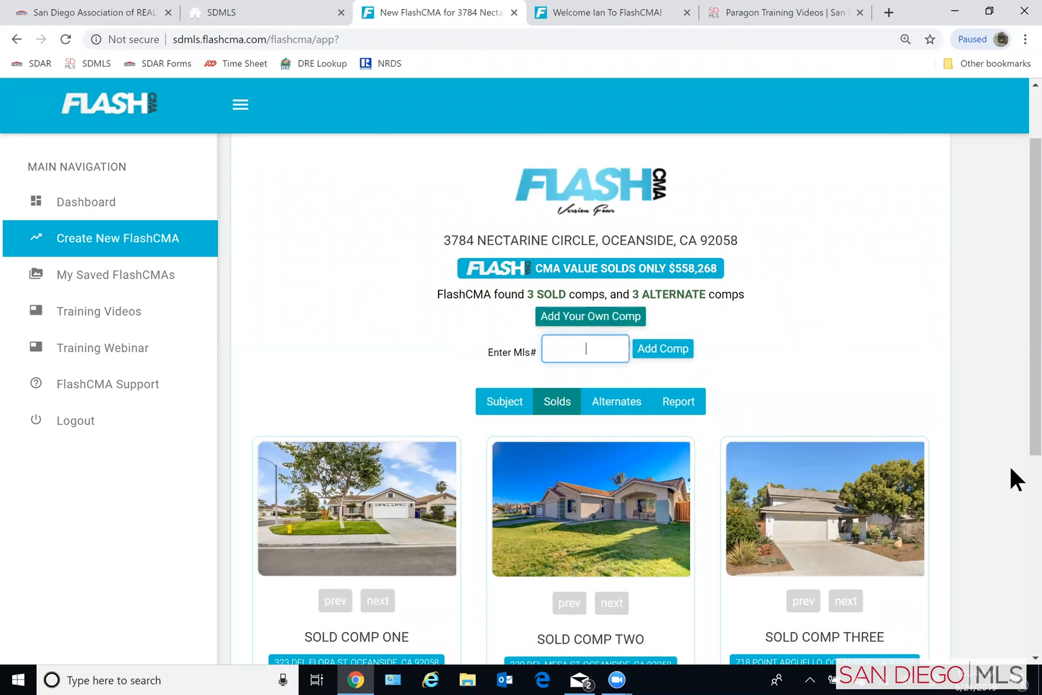
type("180012345")
left_click(663, 351)
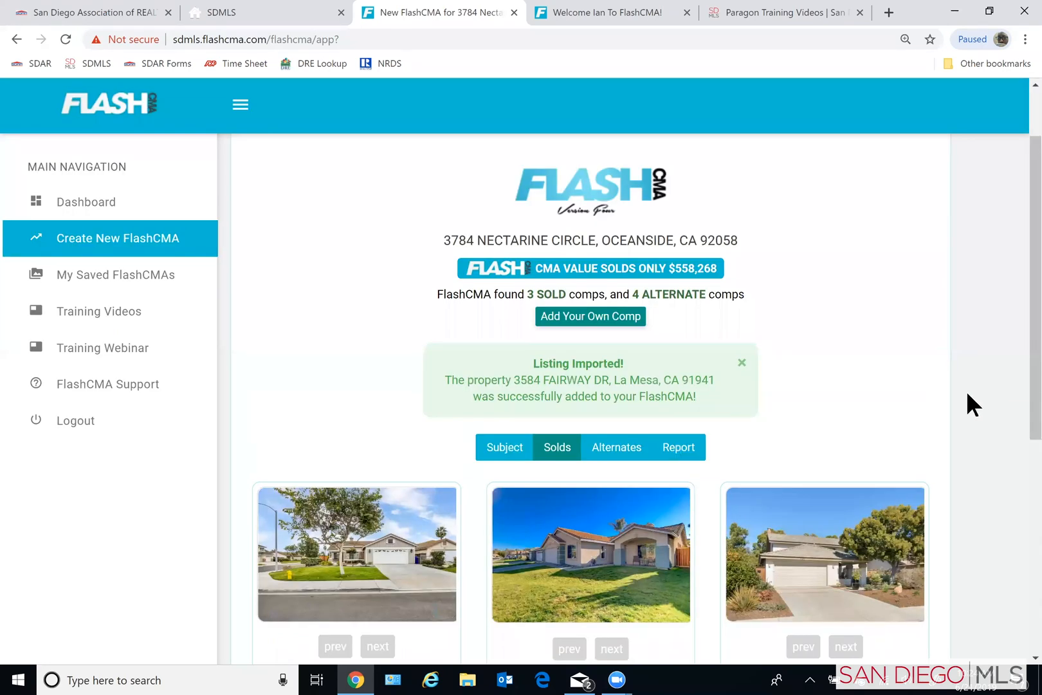
- Find the added La Mesa property among the alternate comps and swap it with Primary Comp Three
scroll(965, 390, "down", 4)
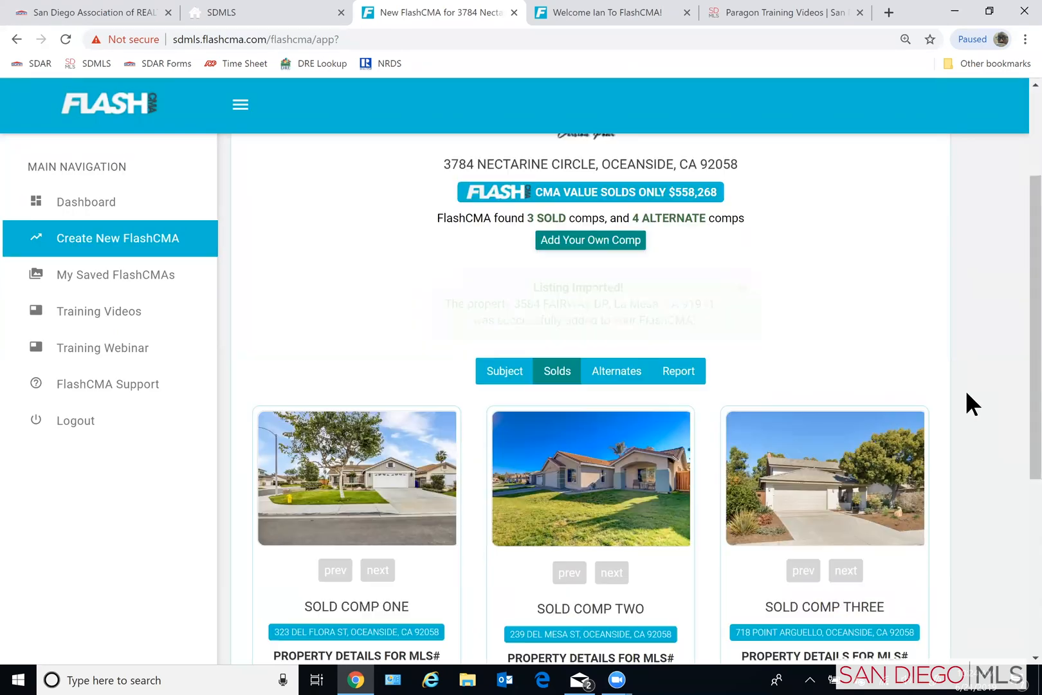
scroll(965, 390, "down", 1)
scroll(965, 390, "up", 6)
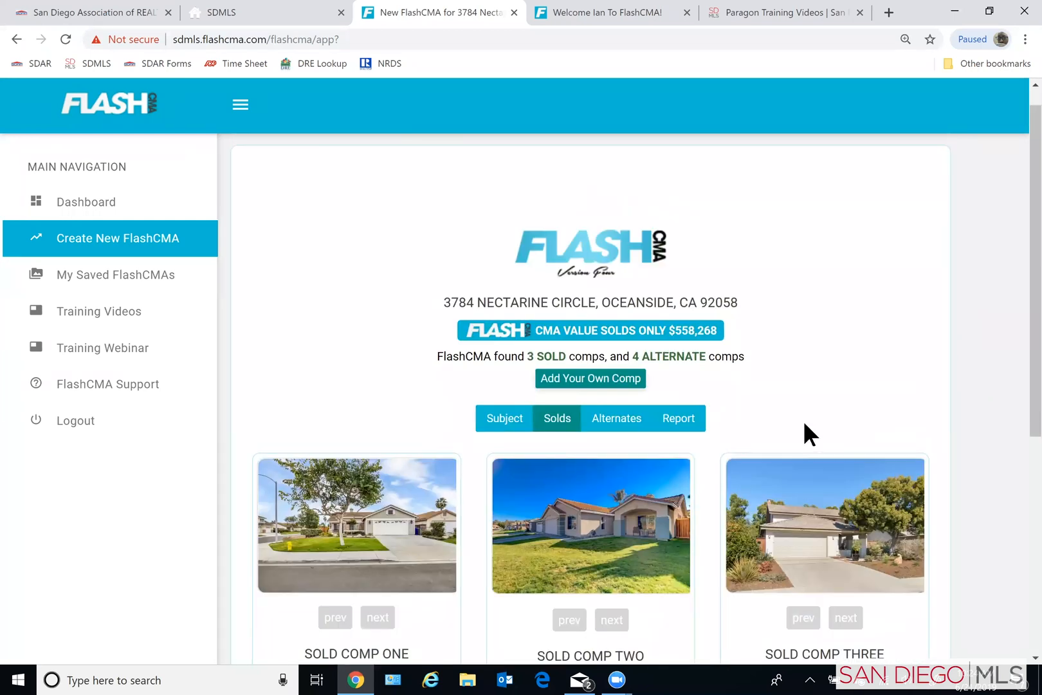
left_click(621, 415)
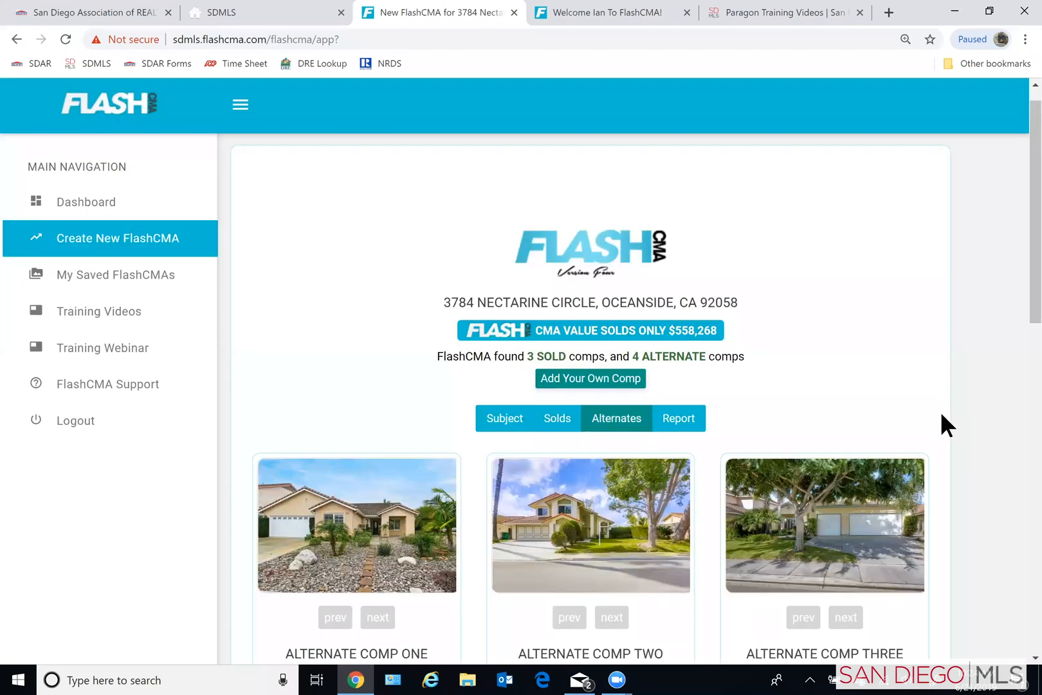
scroll(942, 415, "down", 2)
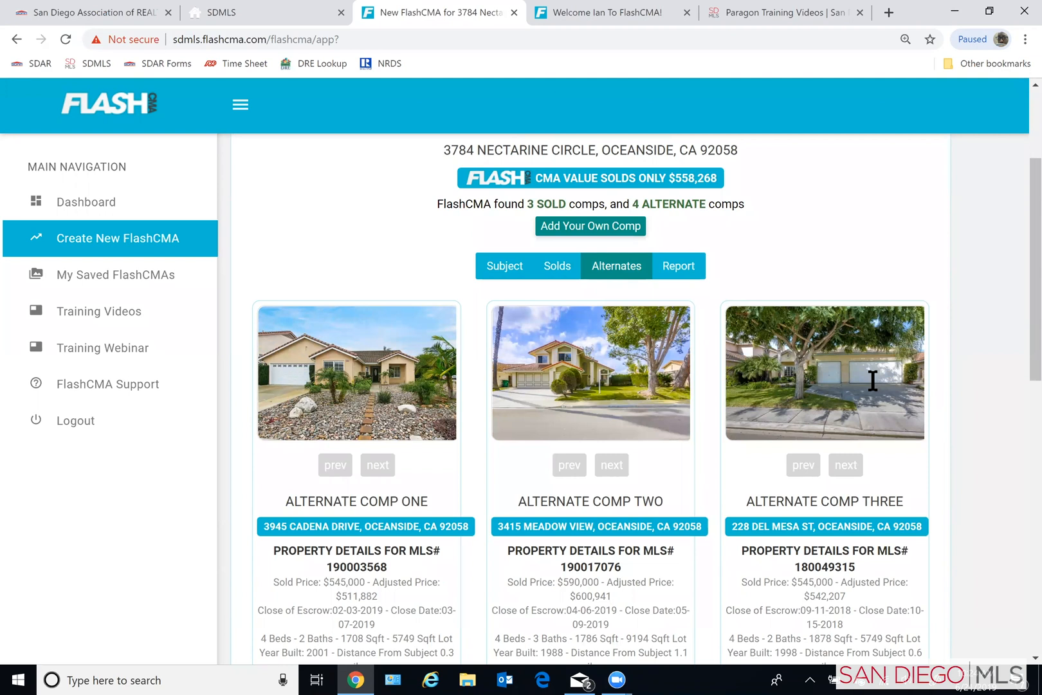
scroll(872, 437, "down", 2)
scroll(843, 430, "down", 5)
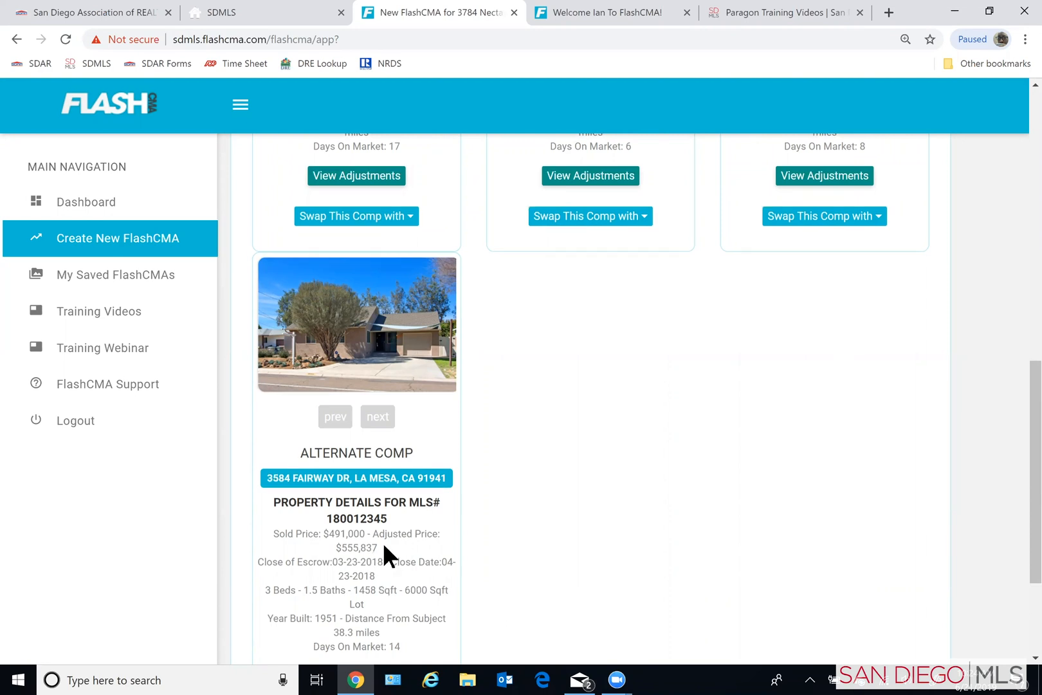
scroll(386, 547, "down", 2)
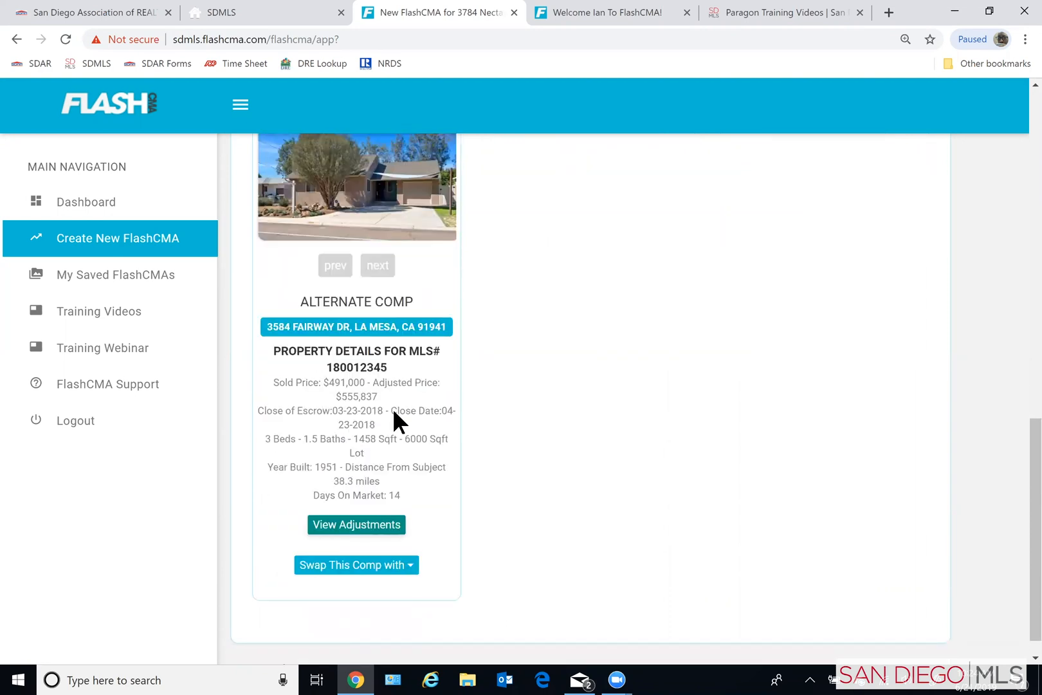
left_click(383, 570)
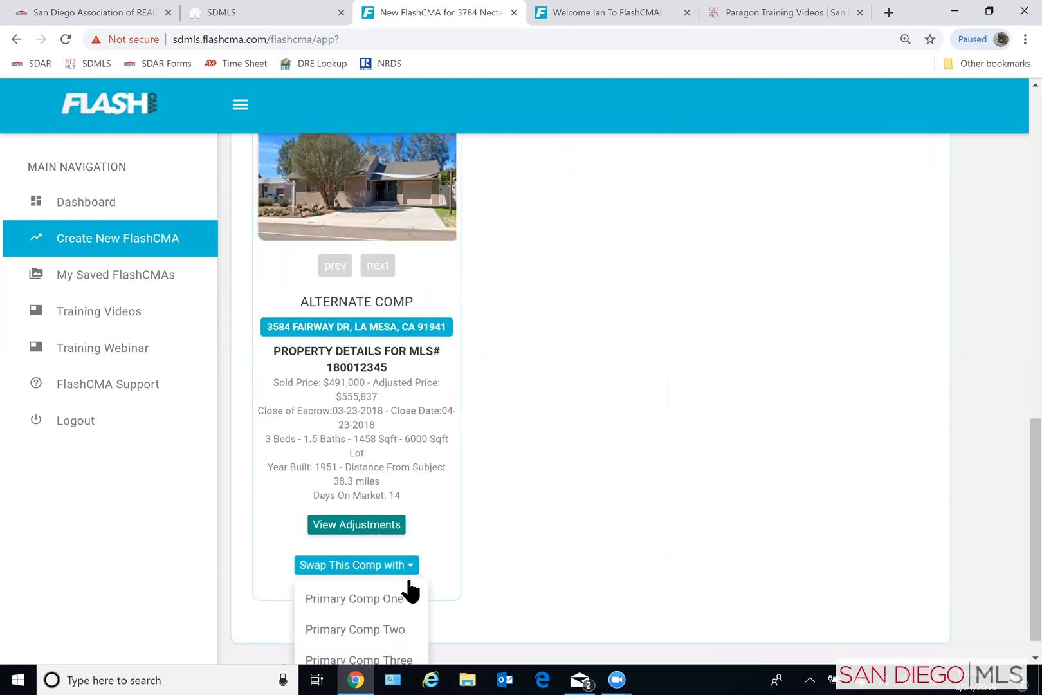
scroll(405, 579, "down", 1)
left_click(367, 630)
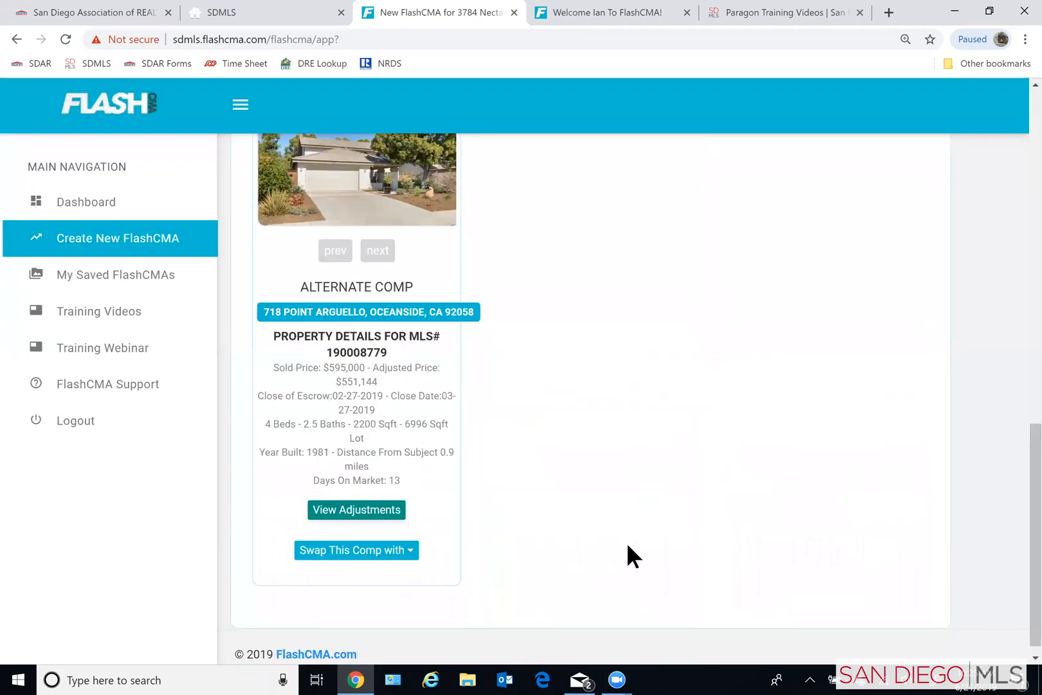
- Display the sold comps again and compare the La Mesa property's details with the other two comps
scroll(637, 534, "up", 4)
scroll(663, 537, "up", 5)
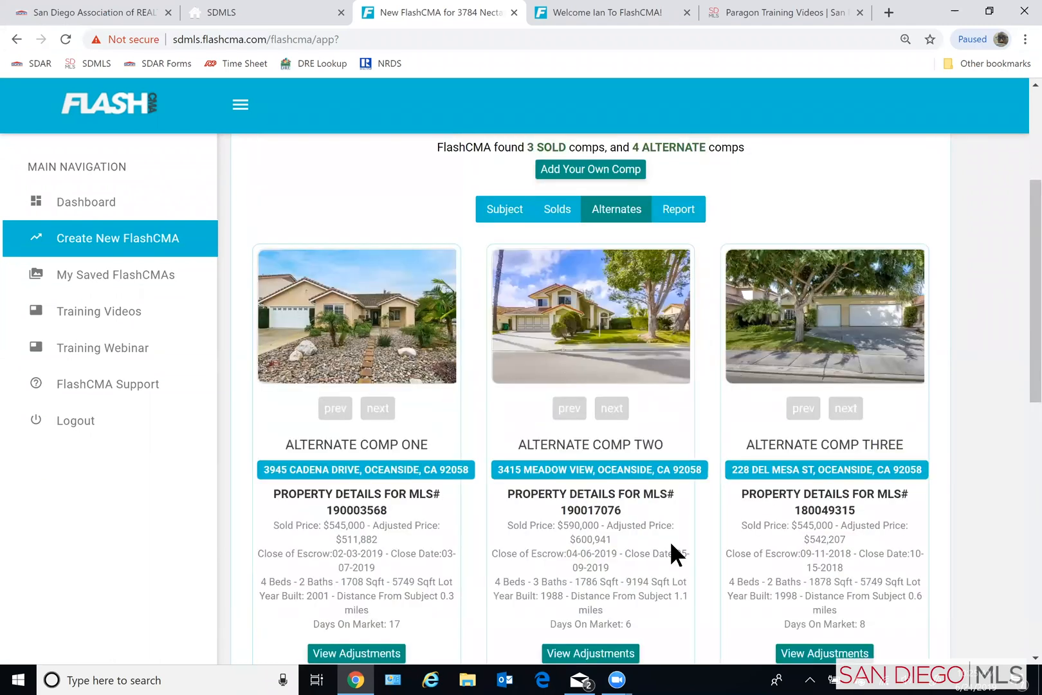
scroll(552, 341, "up", 2)
left_click(556, 326)
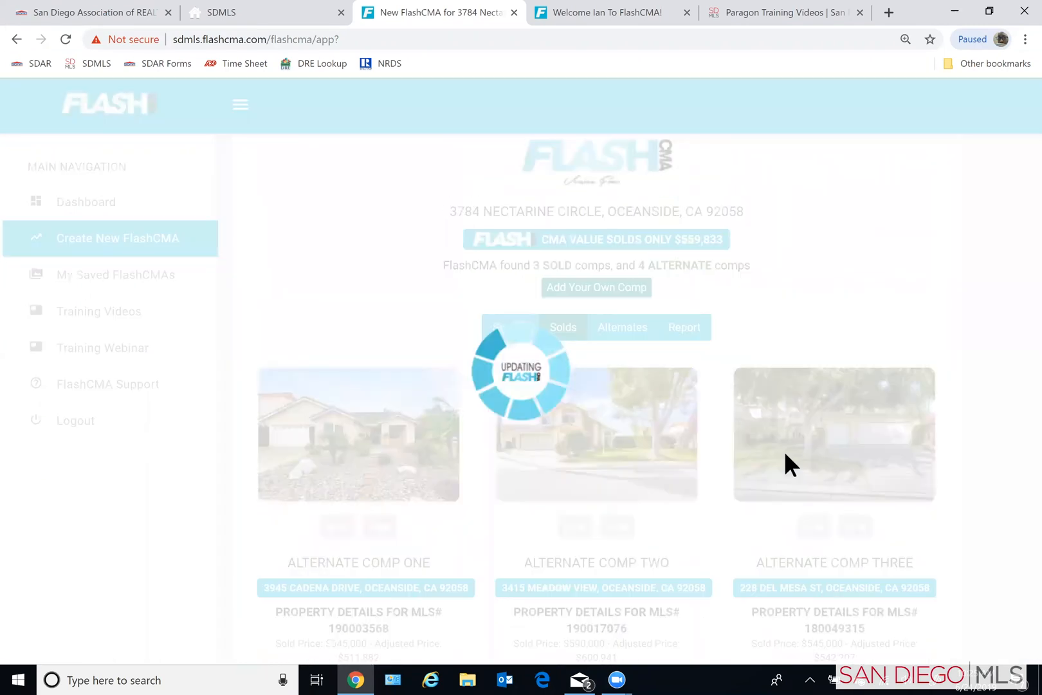
scroll(921, 484, "down", 2)
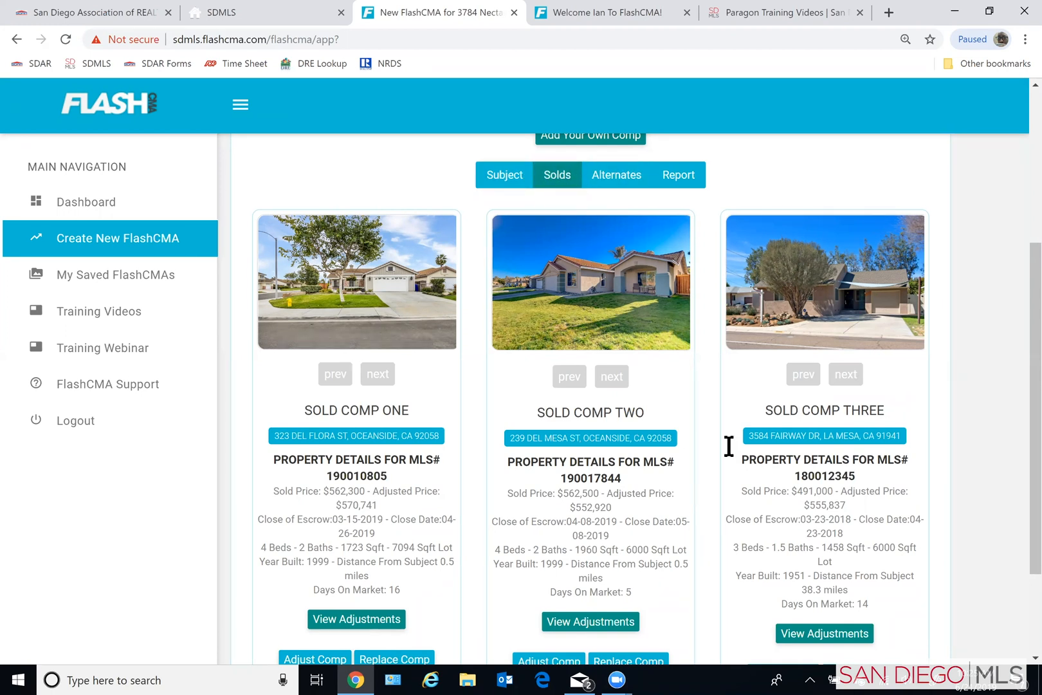
scroll(744, 465, "down", 2)
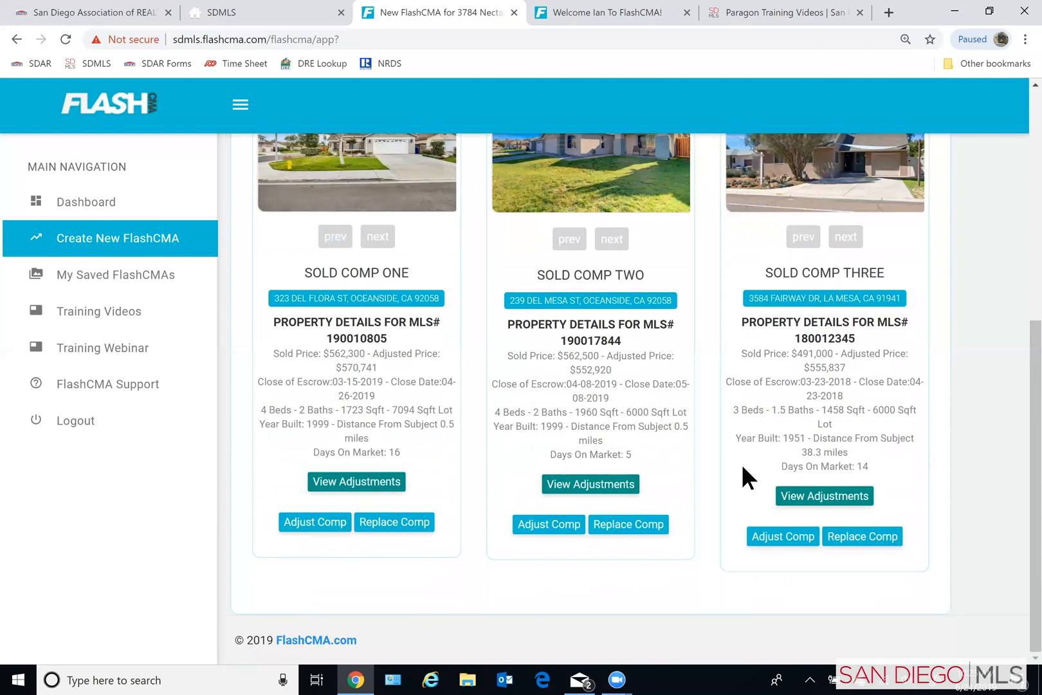
scroll(746, 477, "up", 1)
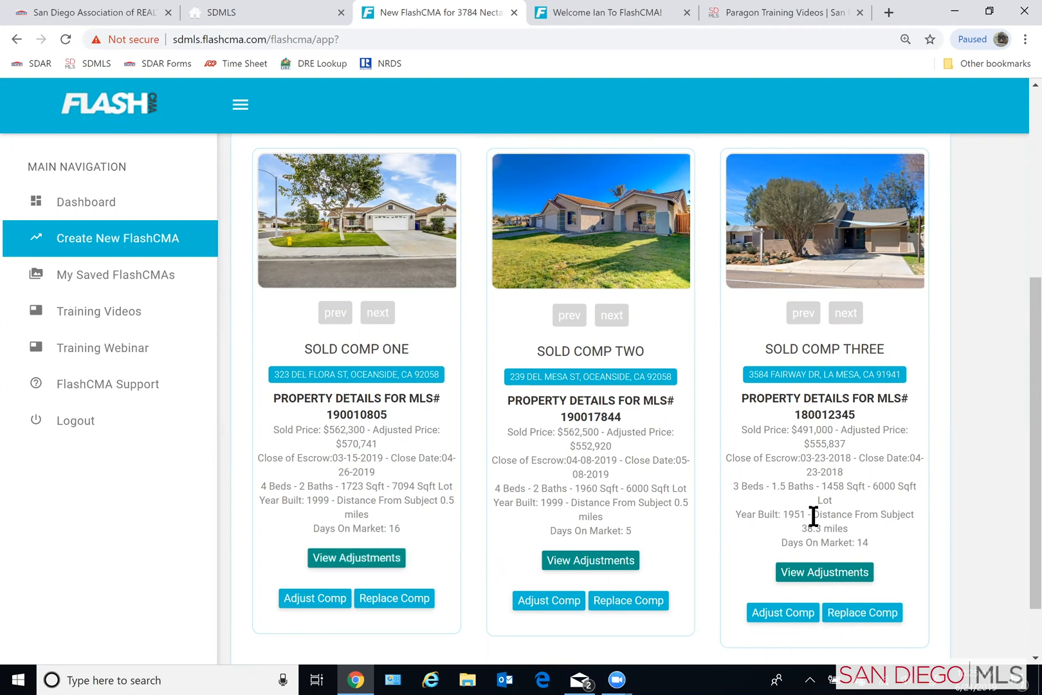
- Show the adjustments for Sold Comp One and examine its adjustable attributes and individual adjustment amounts
left_click(335, 561)
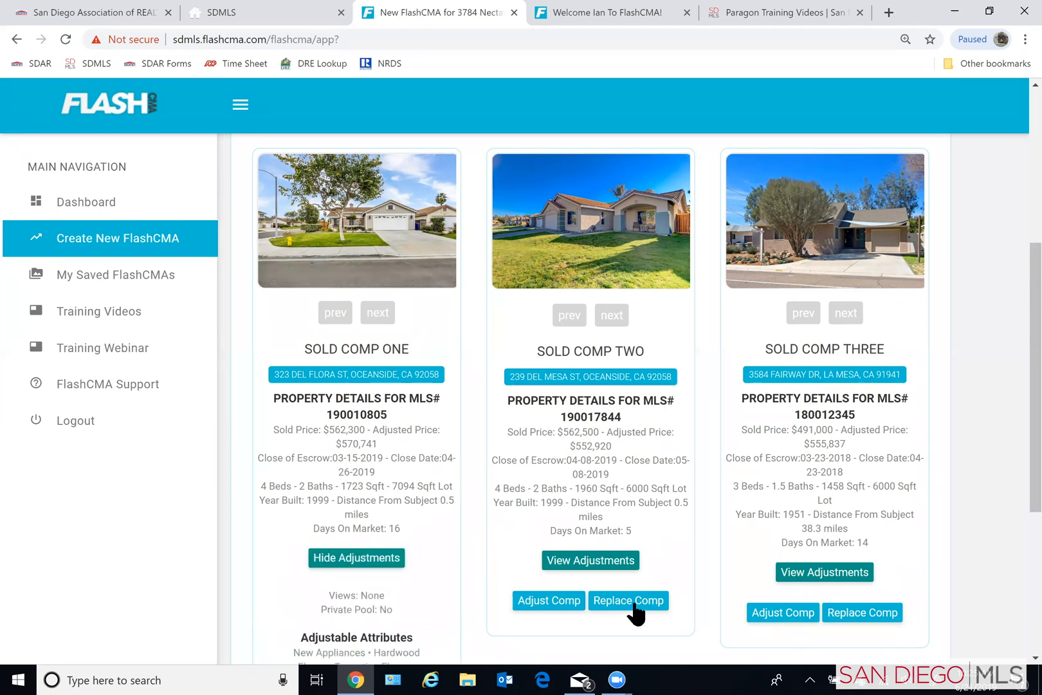
scroll(489, 544, "down", 3)
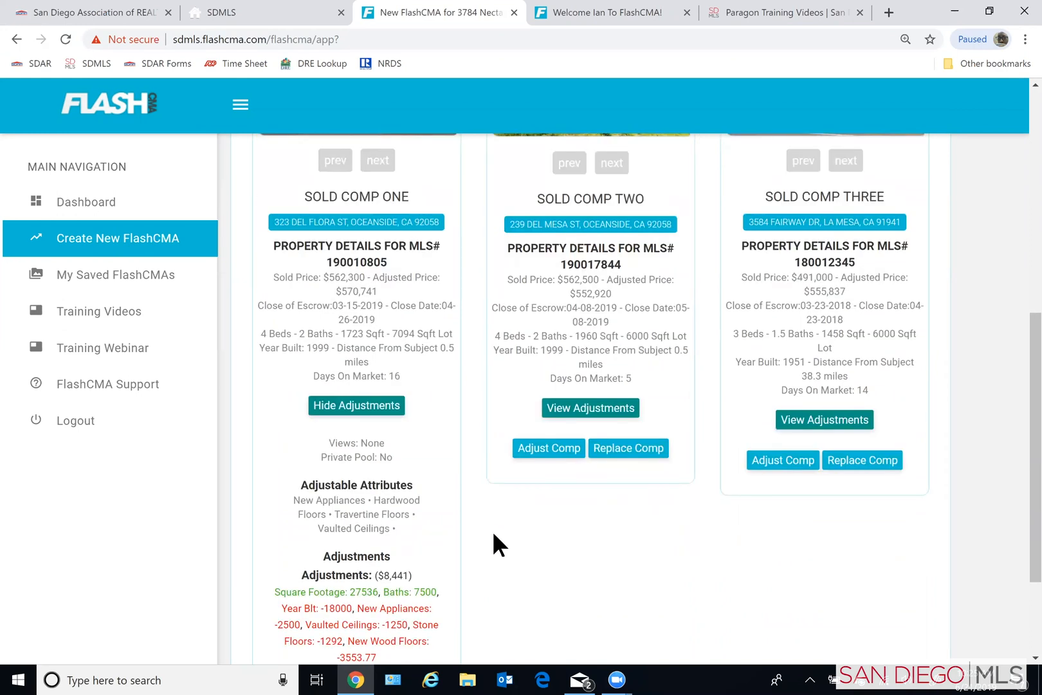
scroll(456, 476, "down", 1)
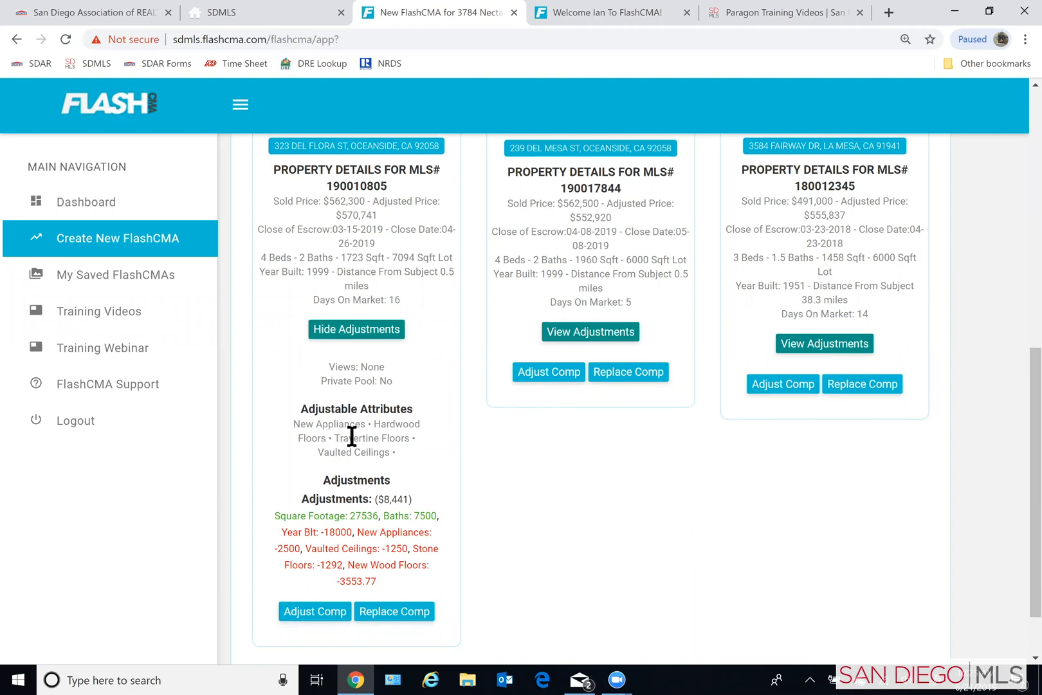
scroll(389, 511, "down", 1)
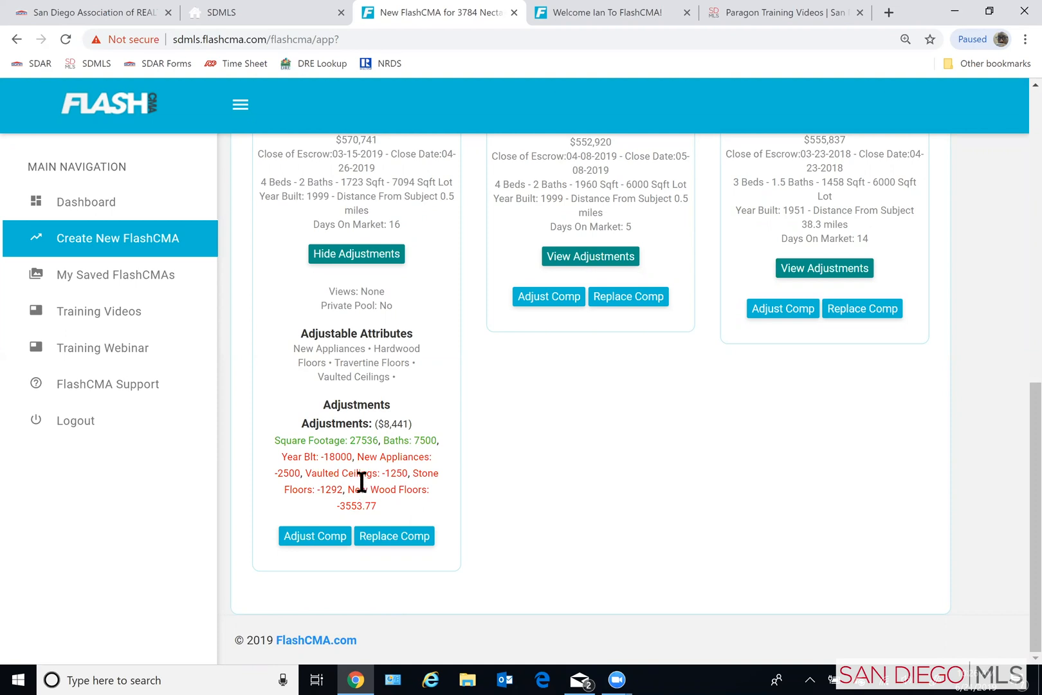
- Display the subject property's details and open its adjustments for editing
scroll(383, 456, "up", 1)
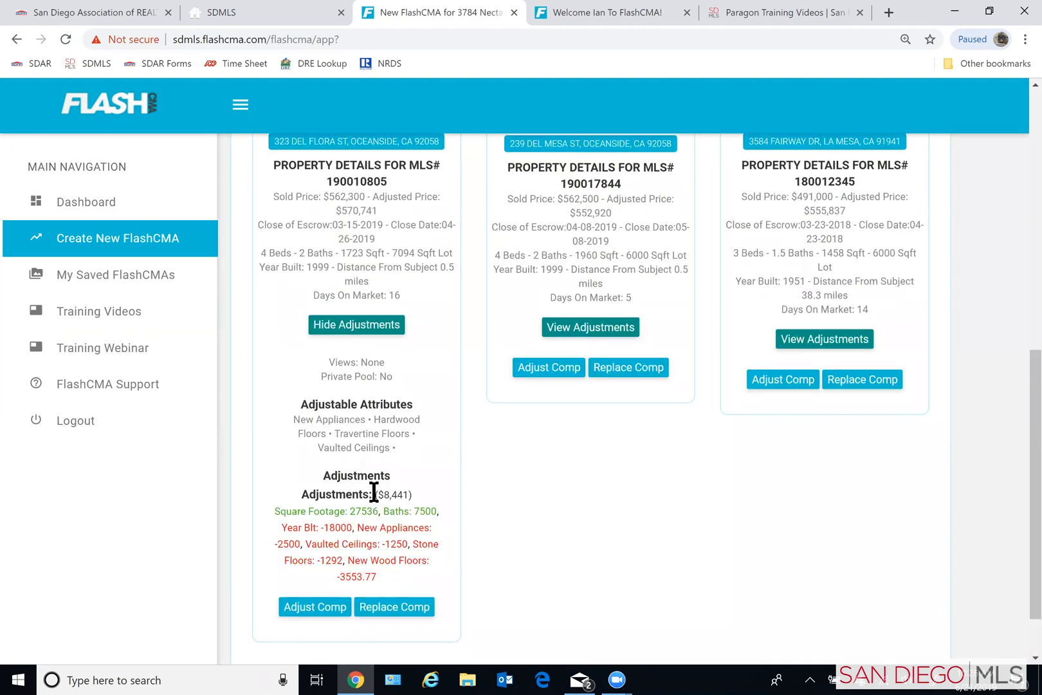
scroll(373, 492, "down", 1)
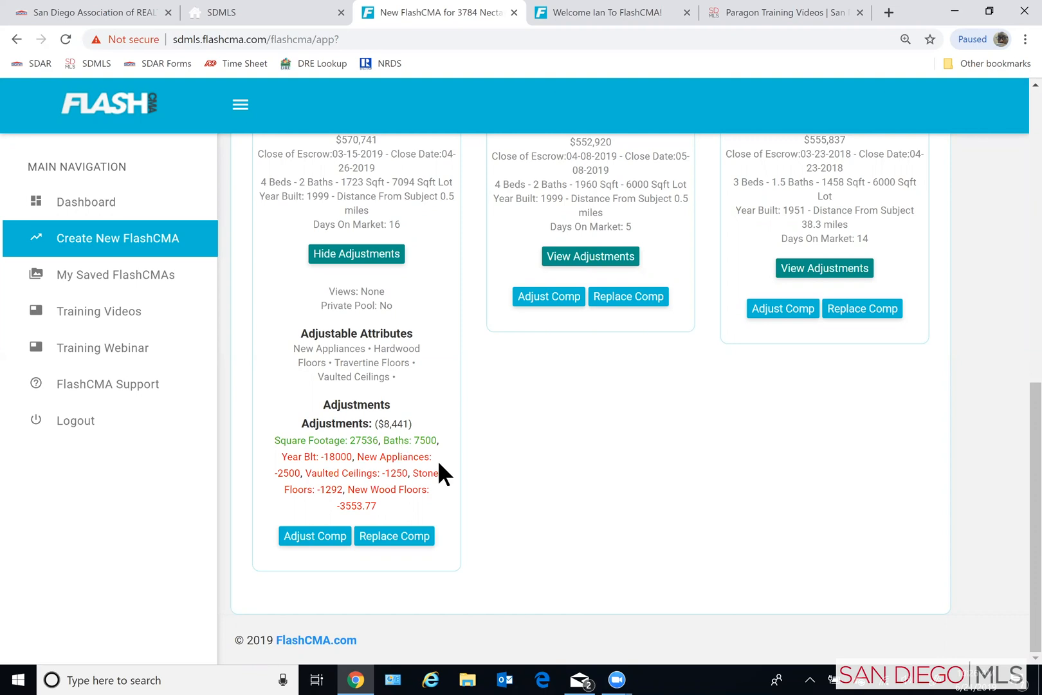
scroll(434, 462, "up", 5)
scroll(456, 425, "up", 2)
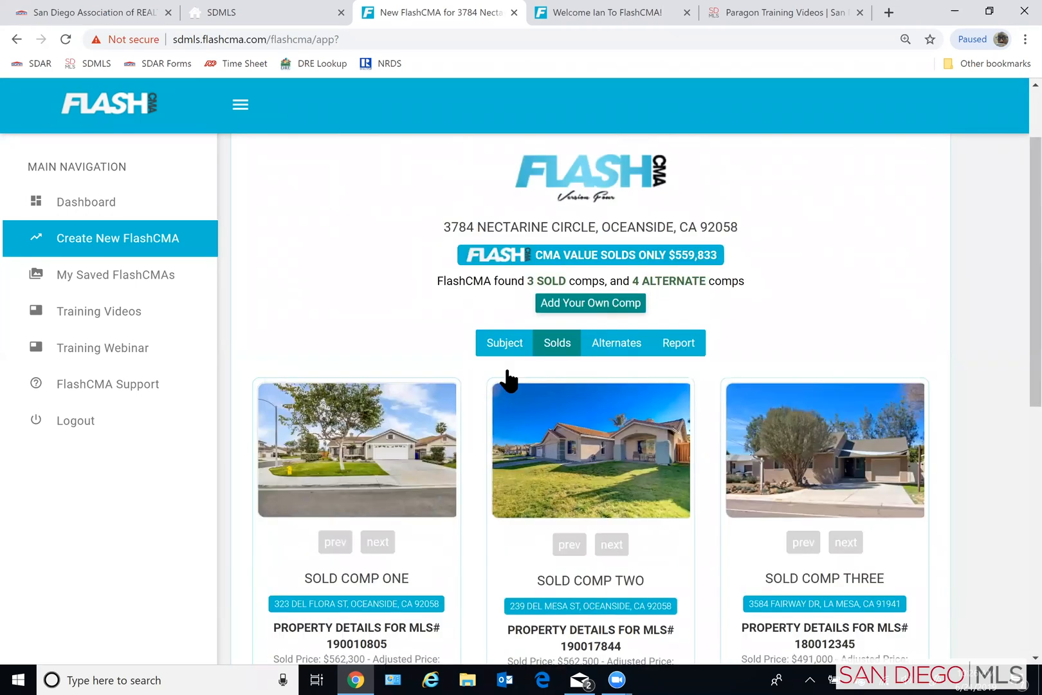
left_click(492, 344)
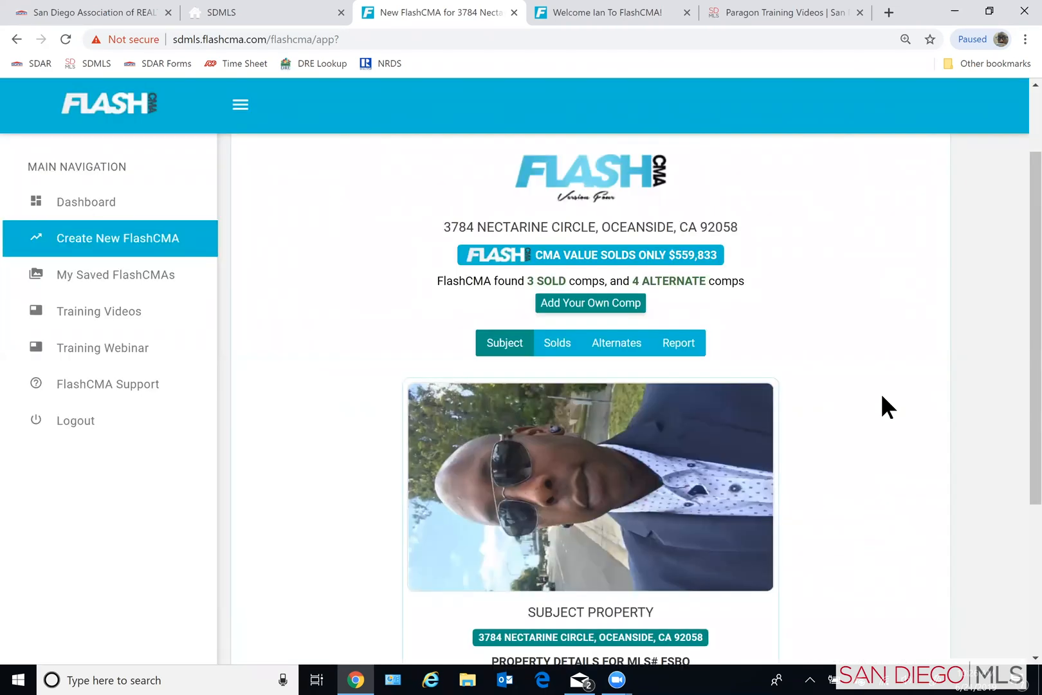
scroll(848, 396, "down", 3)
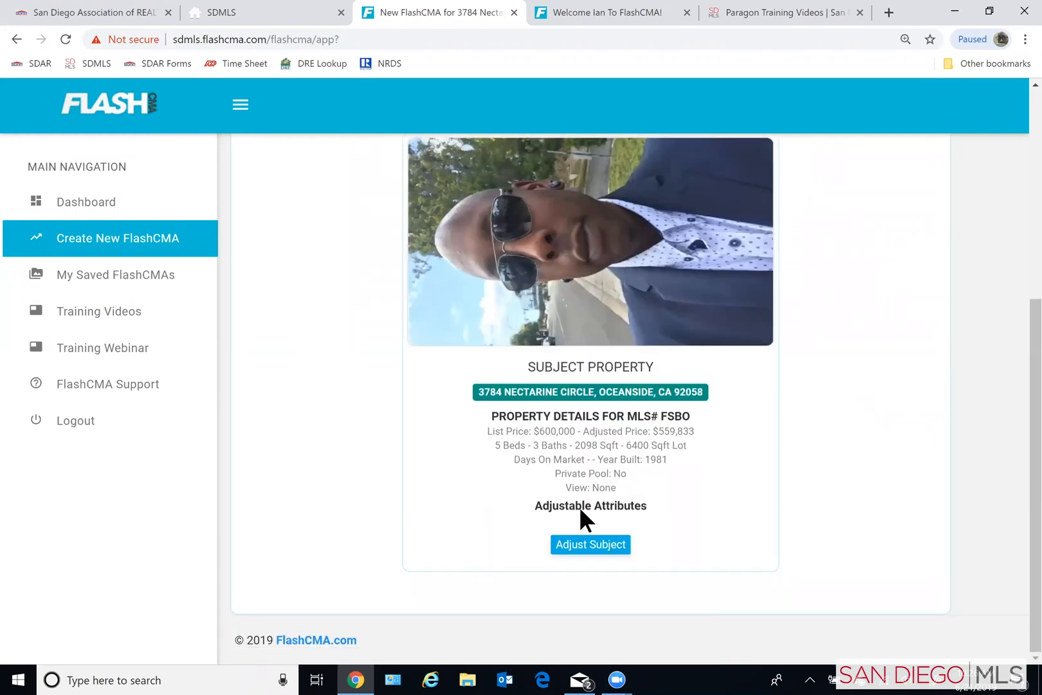
left_click(587, 545)
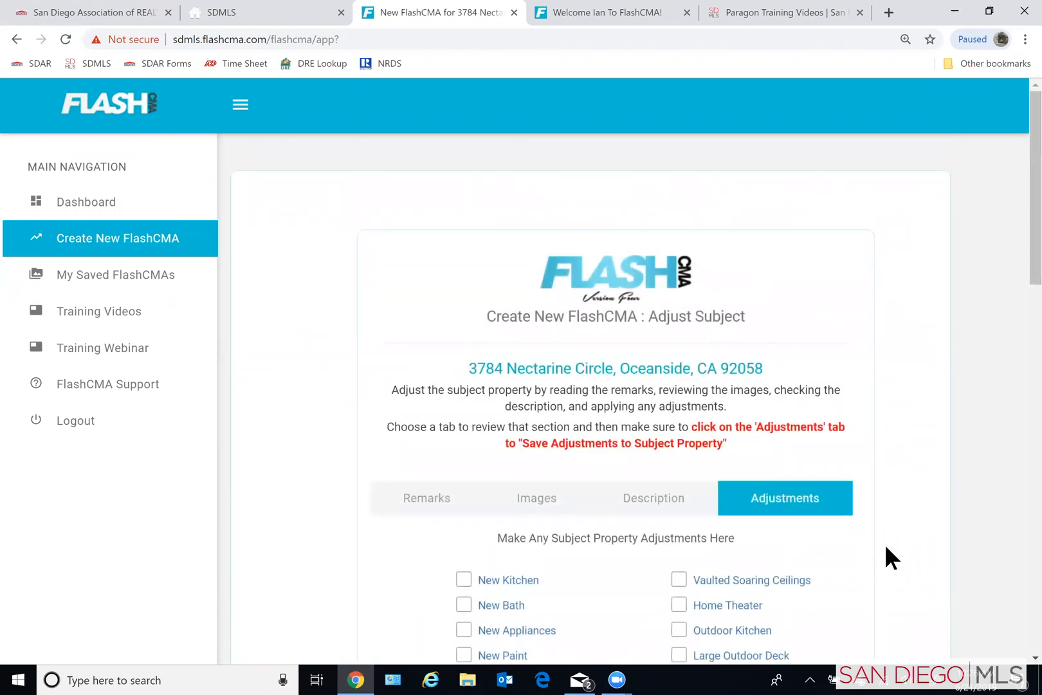
- Select Vaulted Soaring Ceilings, New Bath, New Appliances and New Laminated Floors as the subject property's adjustments
scroll(884, 543, "down", 2)
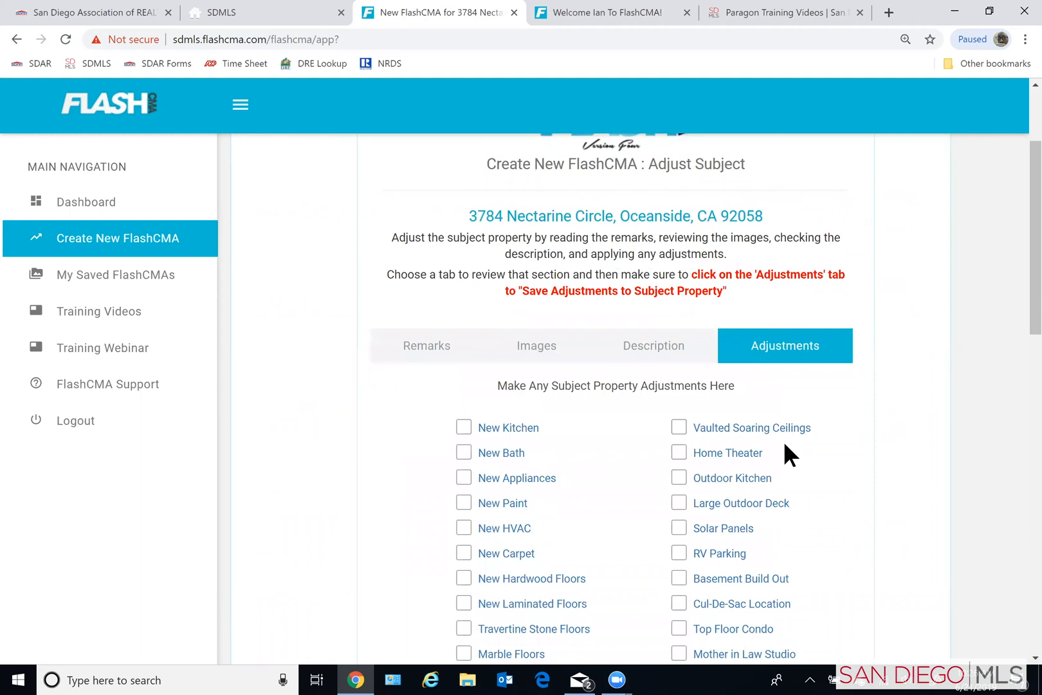
scroll(693, 455, "down", 4)
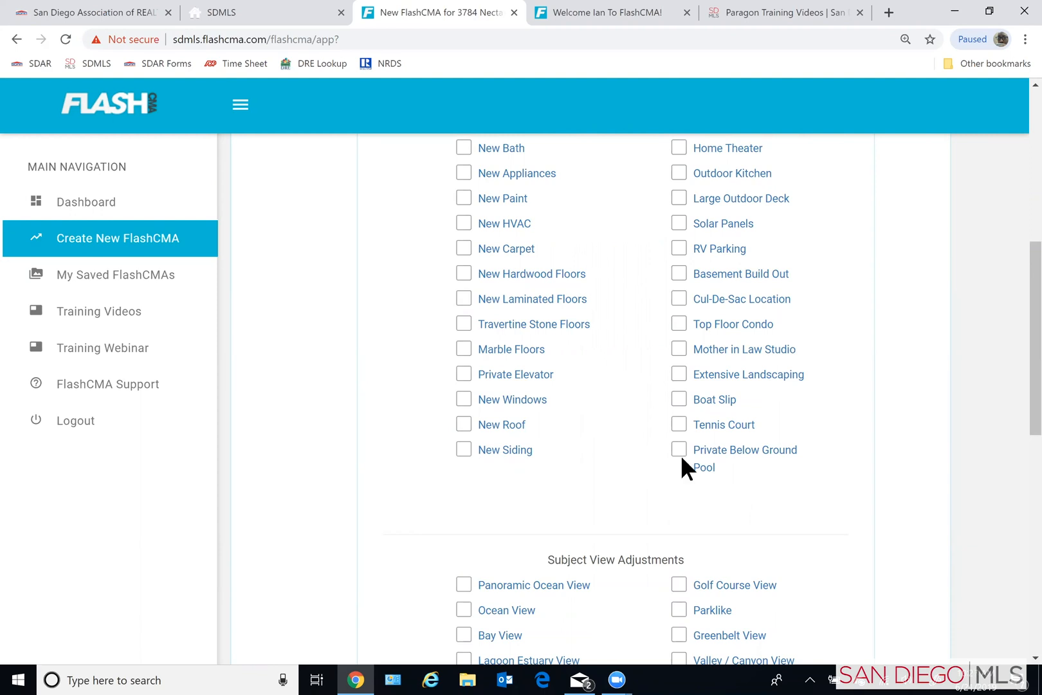
scroll(681, 455, "up", 1)
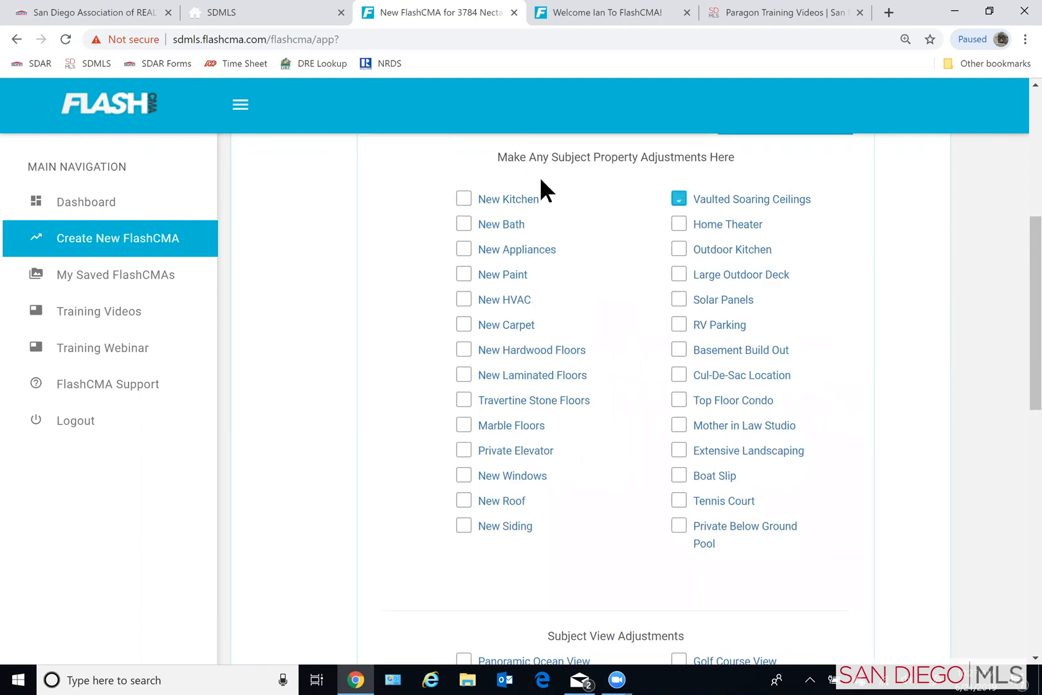
left_click(463, 223)
left_click(464, 251)
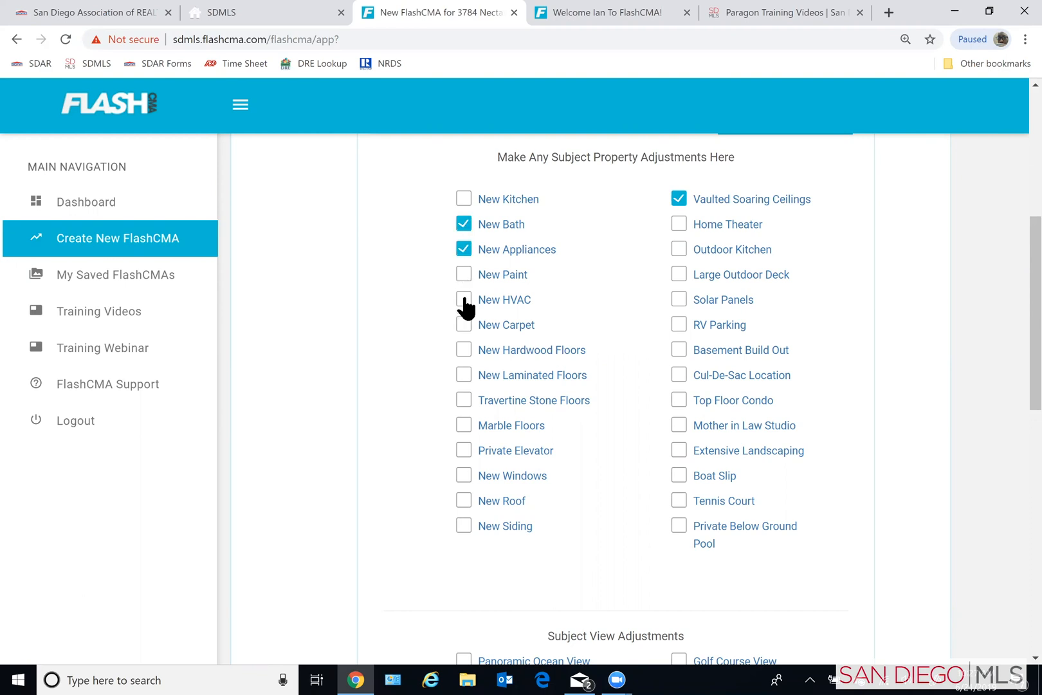
left_click(468, 353)
left_click(468, 355)
left_click(464, 377)
- Save the adjustments to the subject property without choosing any view adjustment
scroll(618, 549, "down", 2)
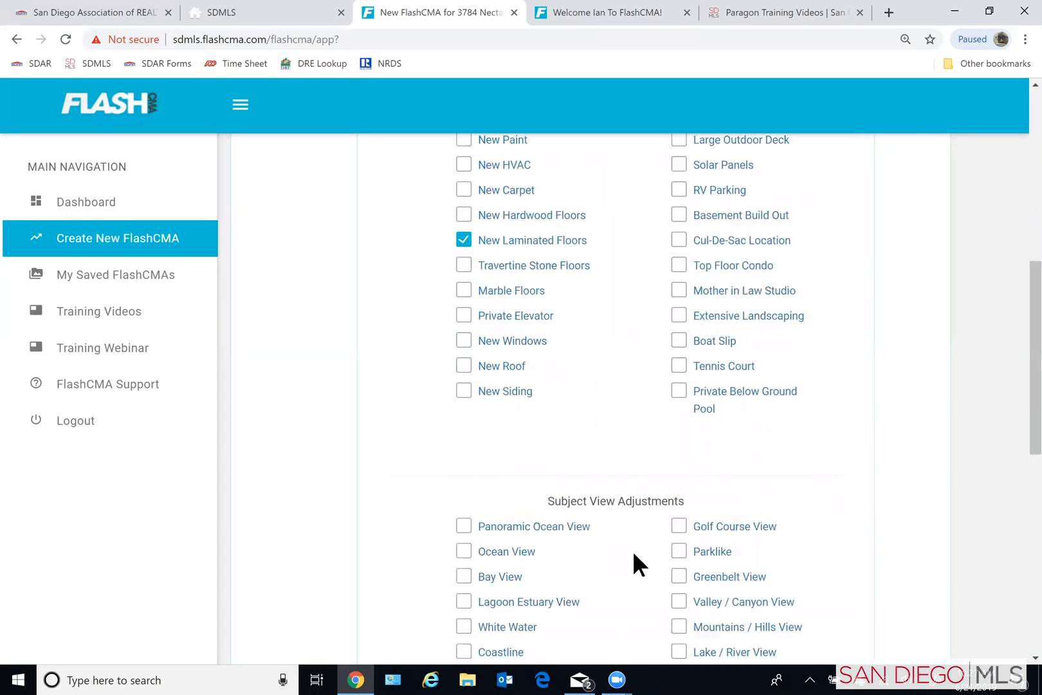
scroll(652, 547, "down", 6)
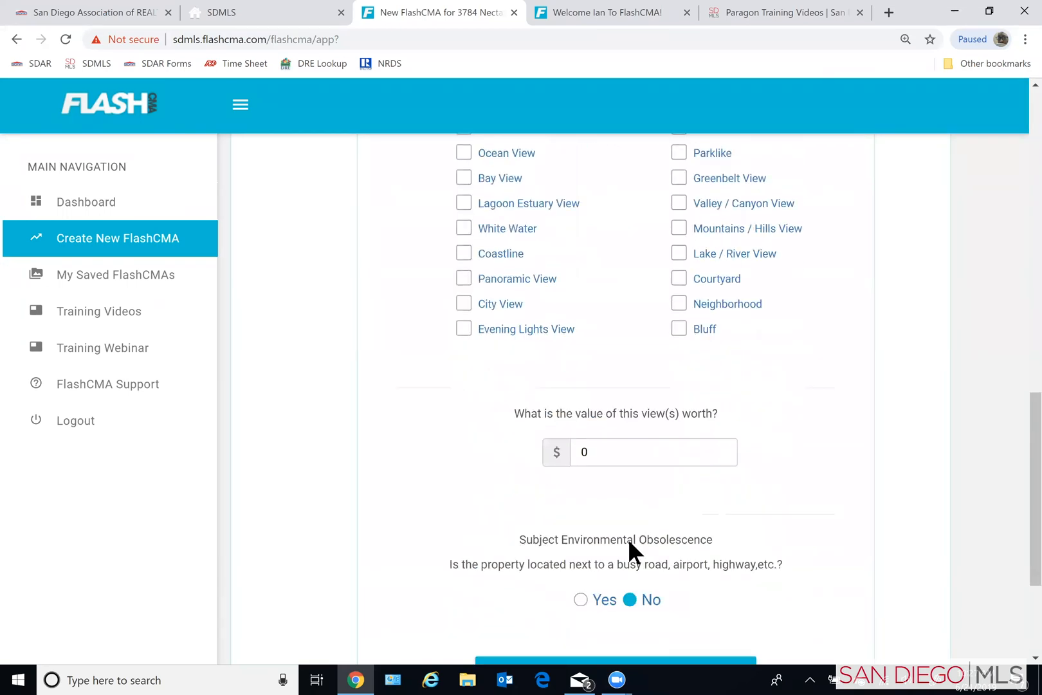
scroll(629, 540, "down", 2)
left_click(632, 526)
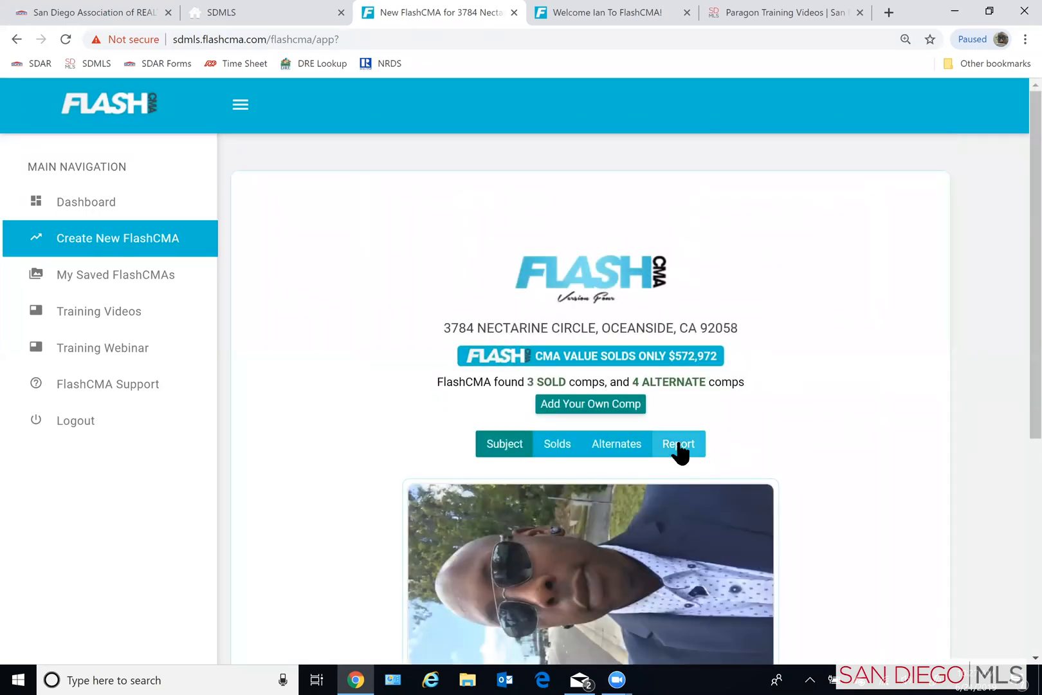
- Display the sold comps and show the recalculated adjustments for Sold Comp One
left_click(569, 445)
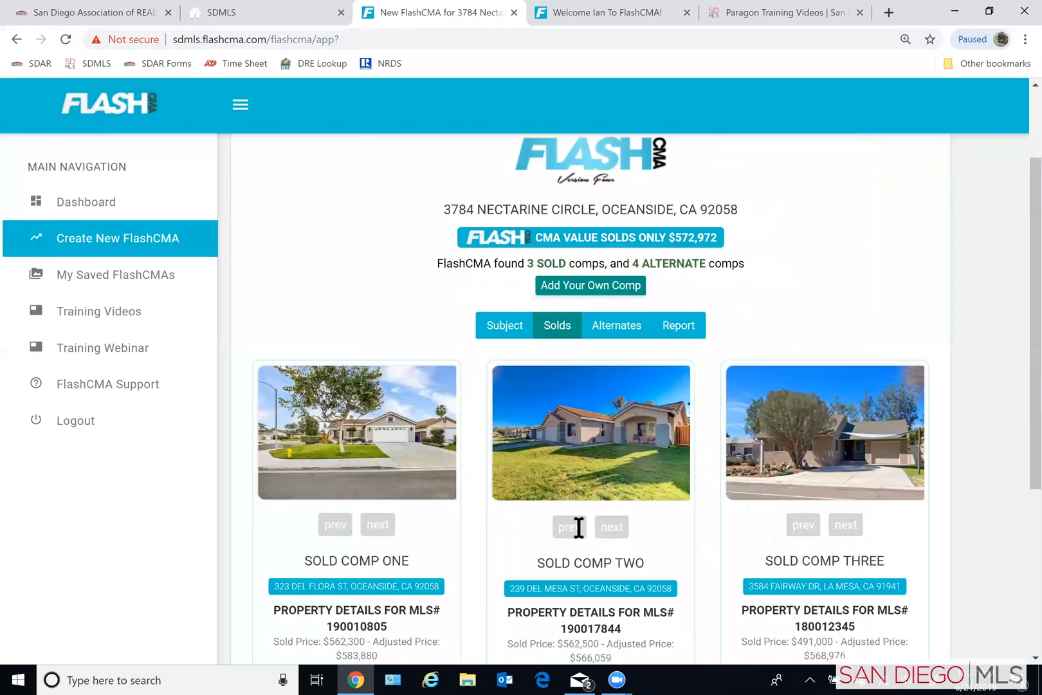
scroll(578, 527, "down", 5)
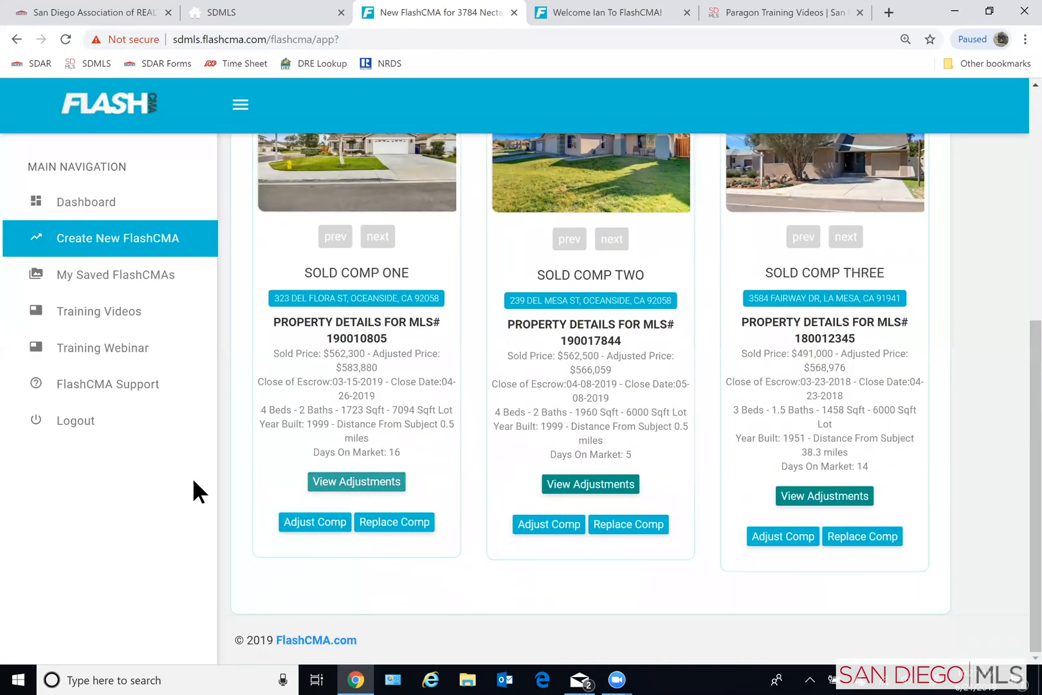
left_click(347, 482)
scroll(255, 483, "down", 2)
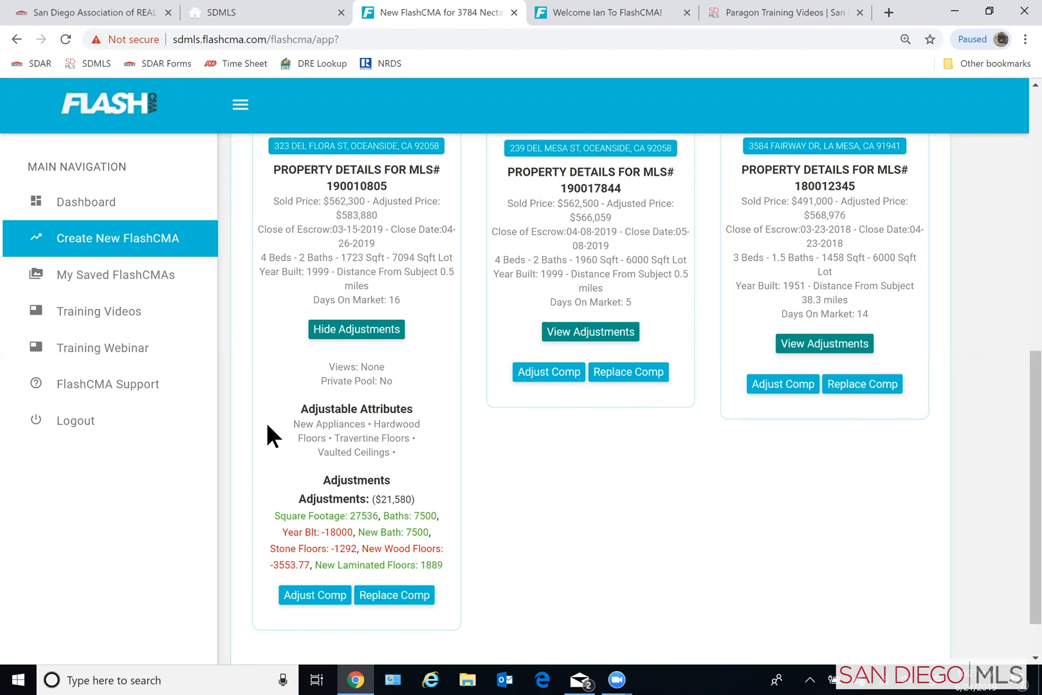
- Open the FlashCMA preliminary report and review the subject property's attributes and the sold comps in Analysis One
scroll(267, 428, "up", 4)
scroll(271, 433, "up", 1)
scroll(271, 435, "down", 1)
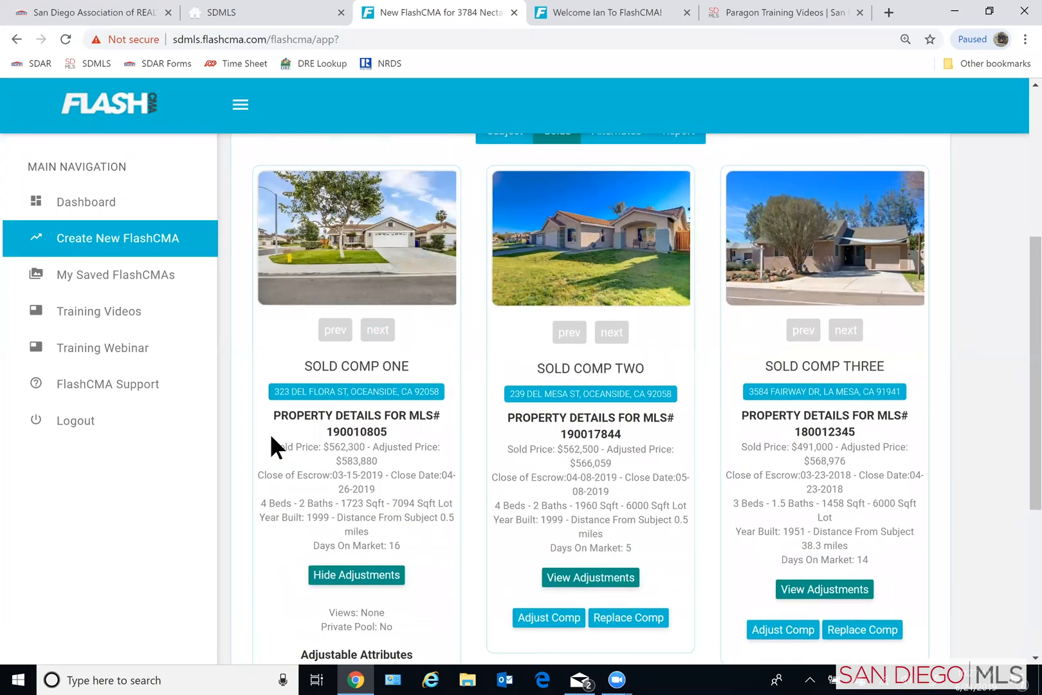
scroll(270, 433, "up", 5)
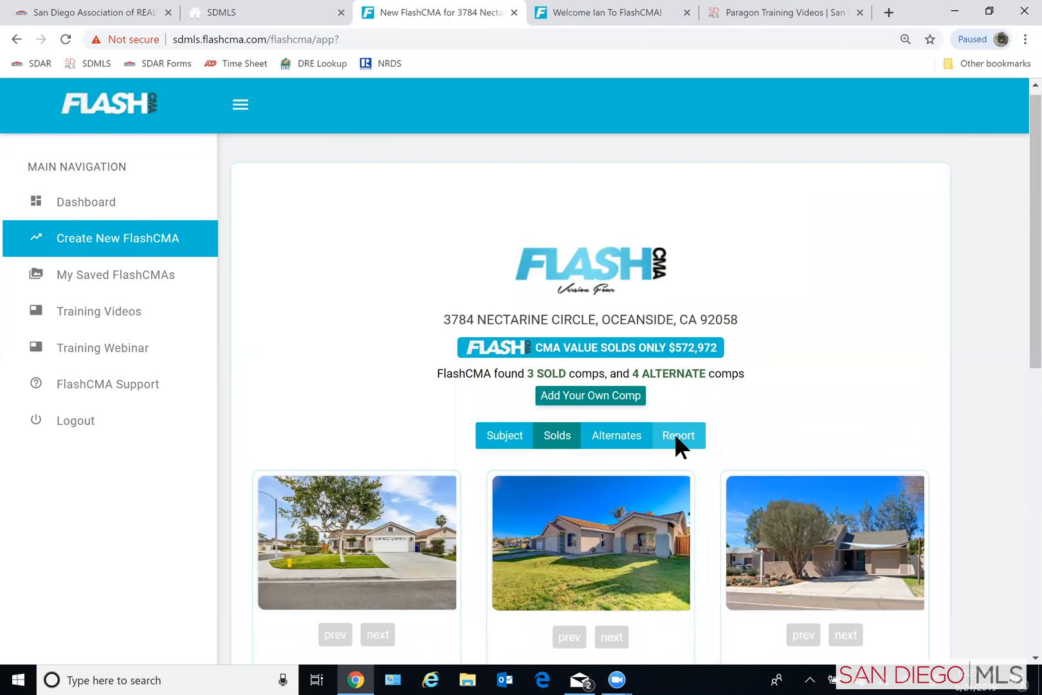
left_click(674, 435)
scroll(946, 426, "down", 3)
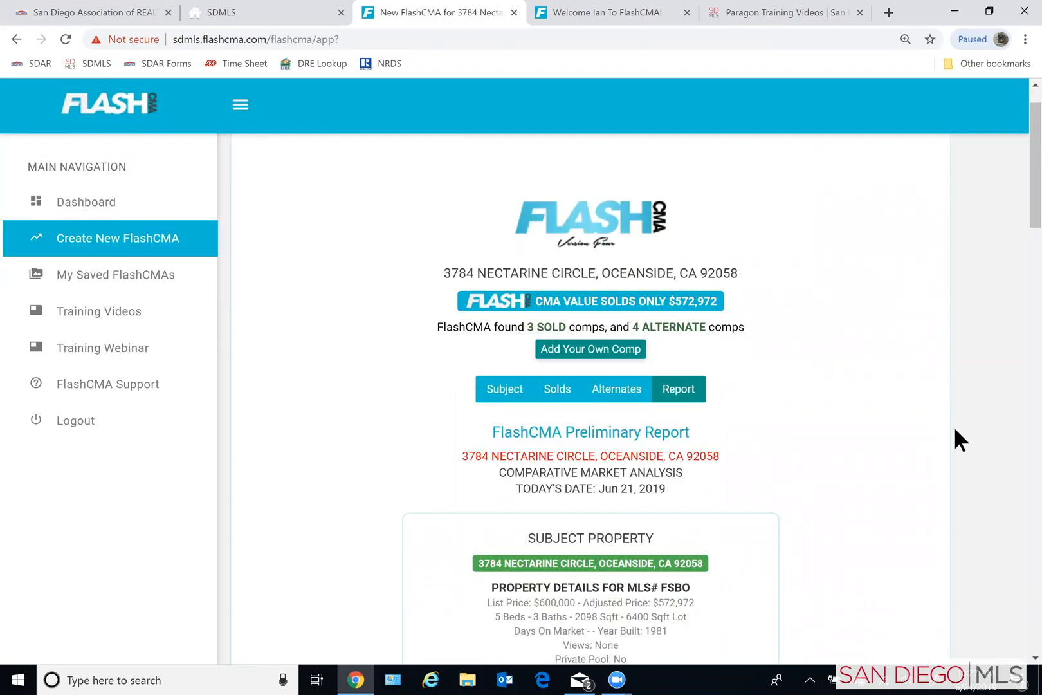
scroll(958, 424, "down", 1)
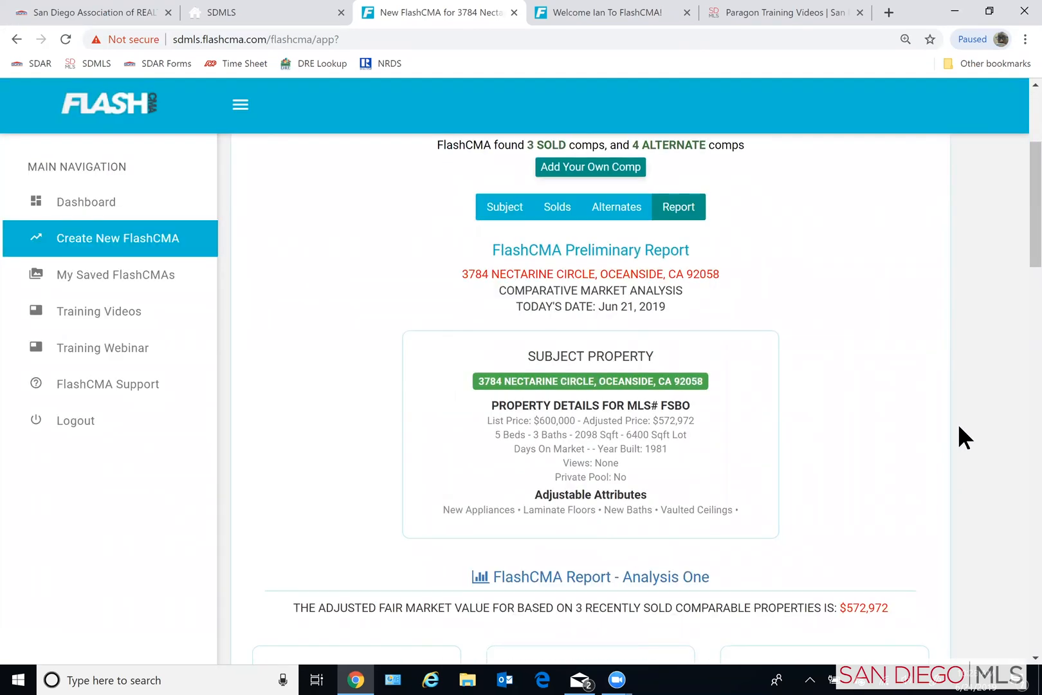
scroll(957, 423, "down", 3)
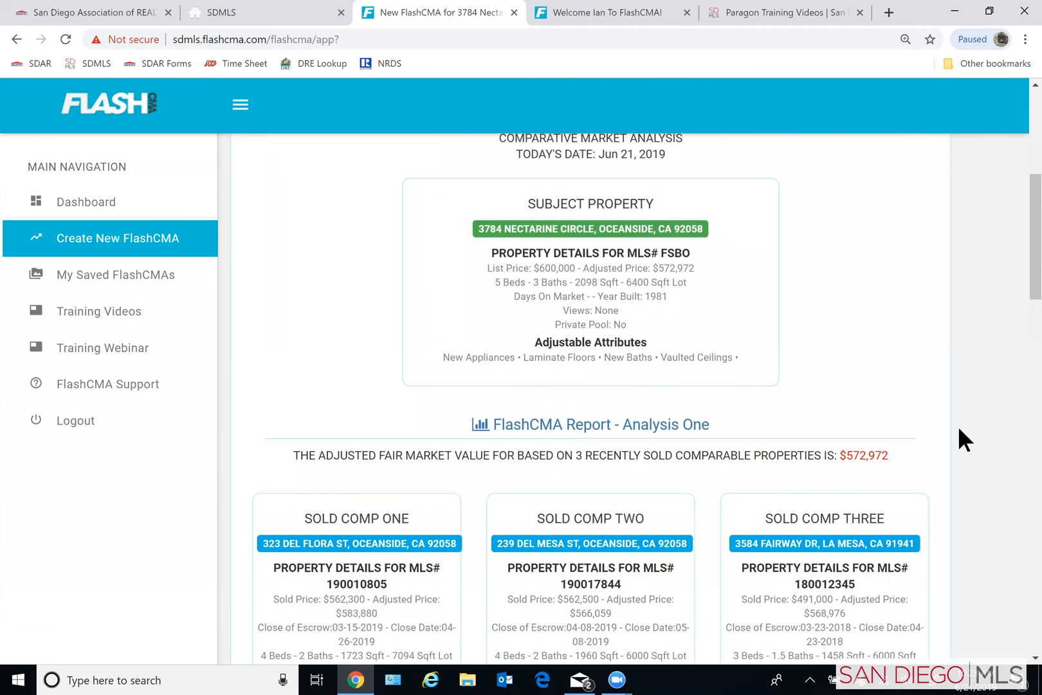
scroll(958, 440, "up", 3)
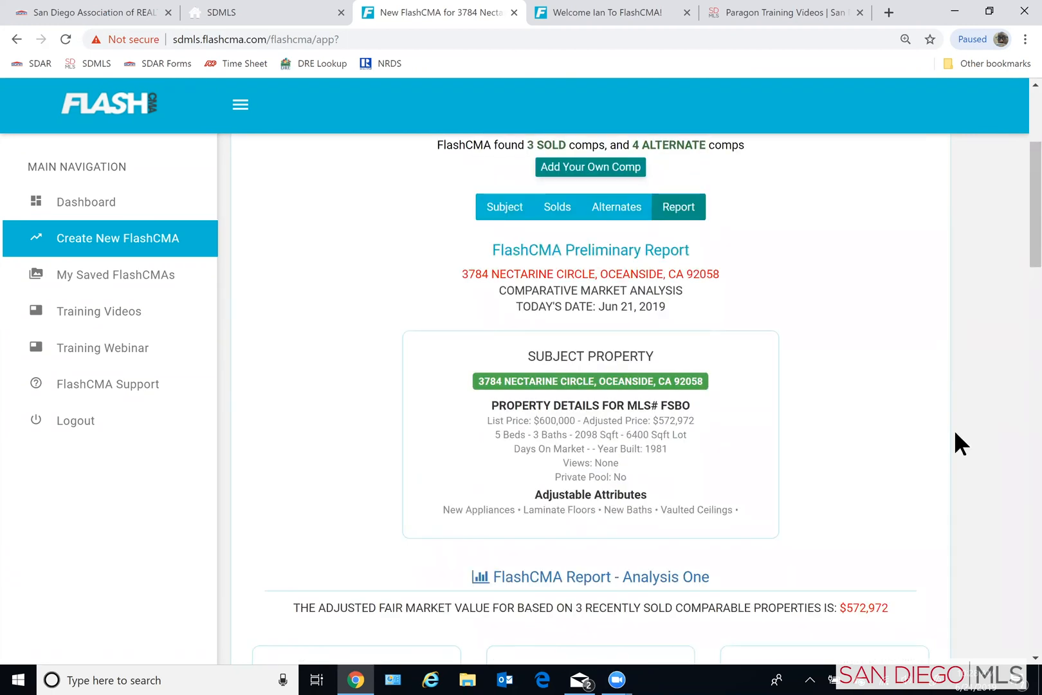
scroll(953, 437, "down", 1)
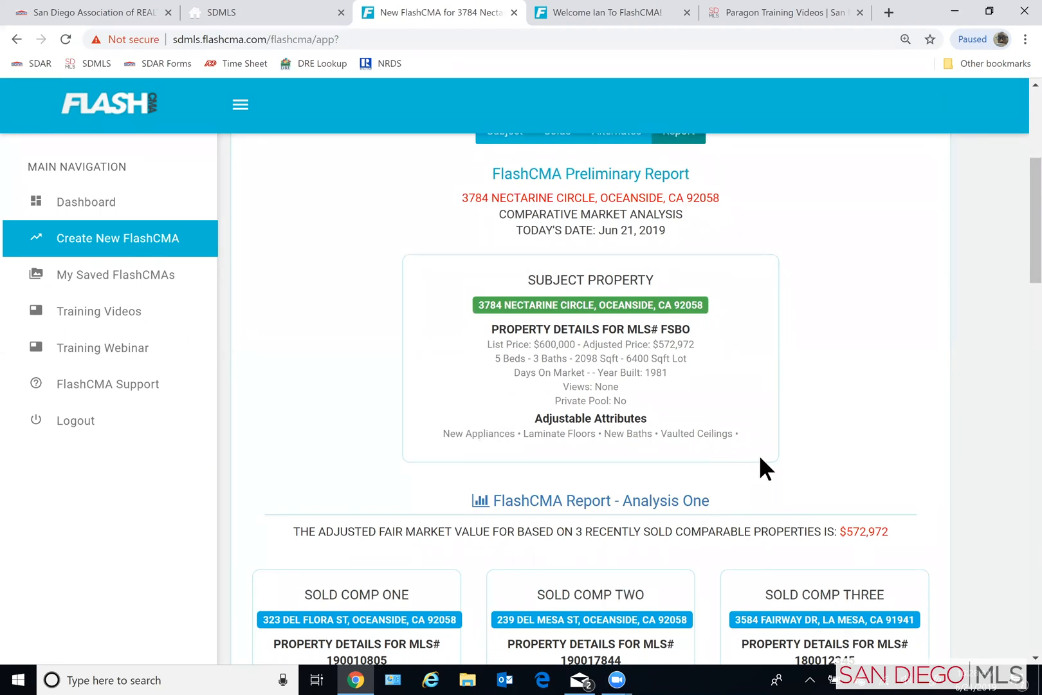
scroll(931, 454, "down", 1)
scroll(933, 454, "down", 4)
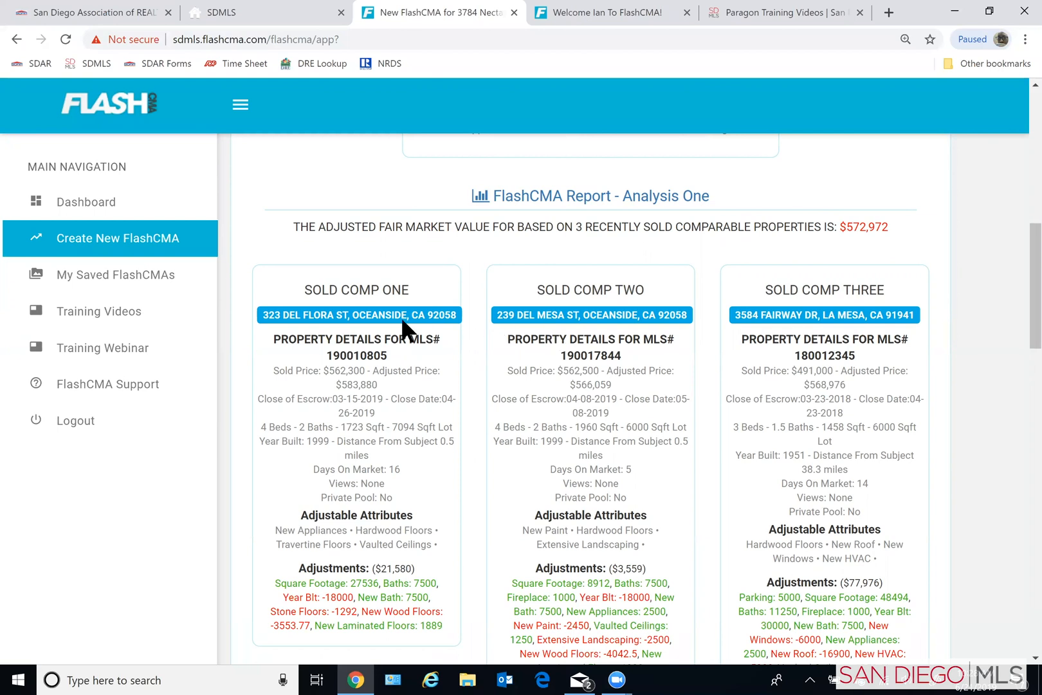
- Examine Analysis Two and Analysis Three in the report, comparing the adjusted fair market value with the sold comps' average
scroll(372, 399, "down", 6)
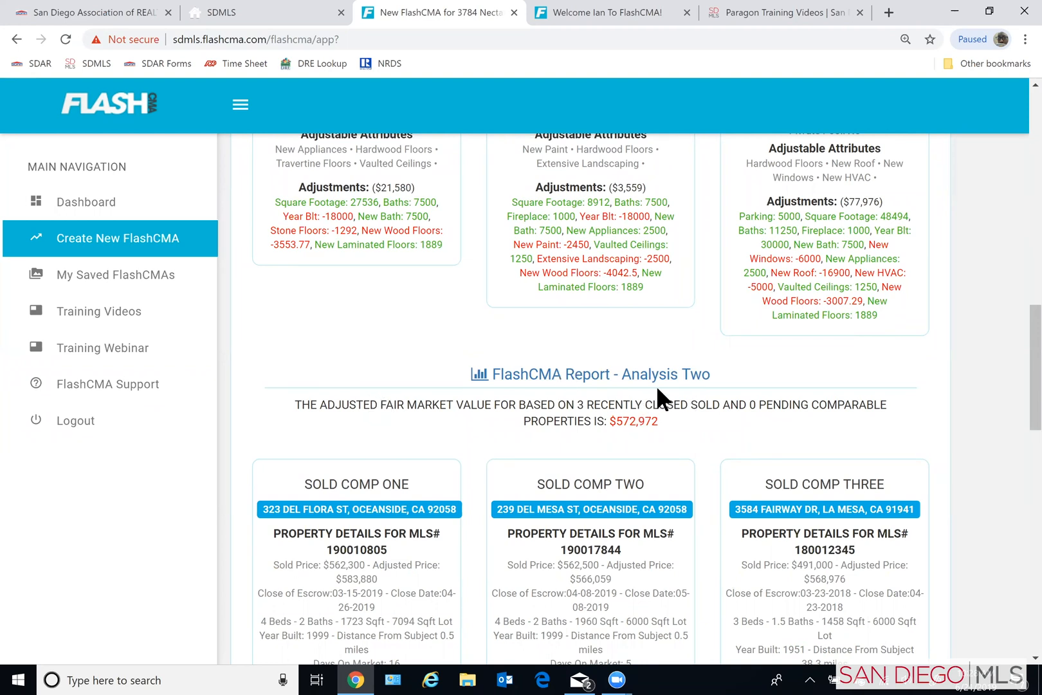
scroll(656, 385, "down", 6)
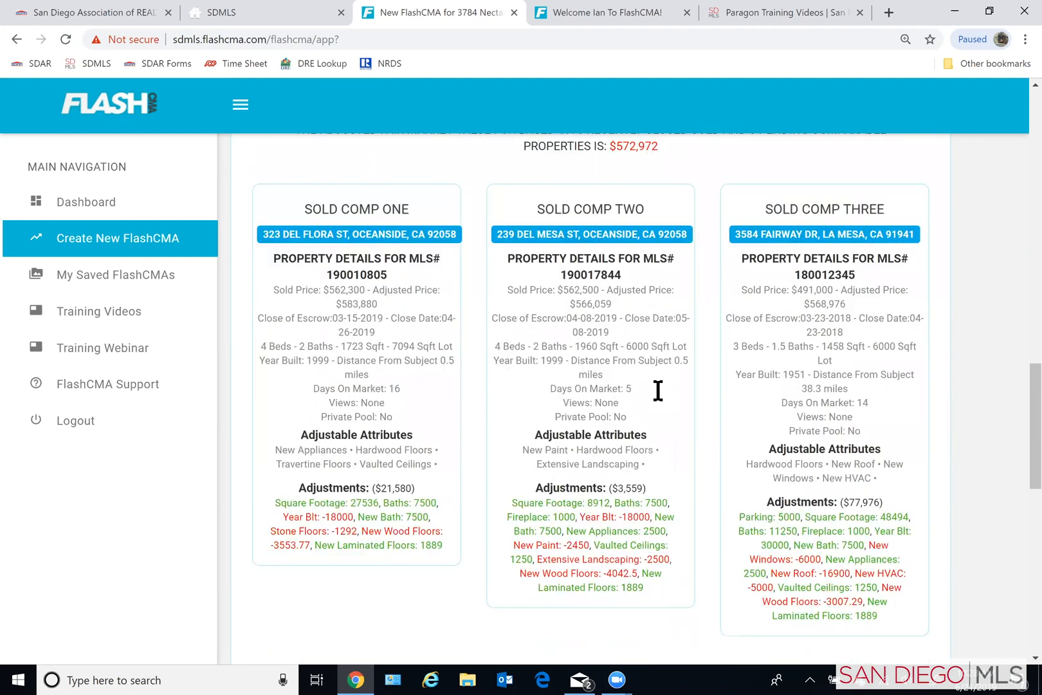
scroll(668, 365, "down", 1)
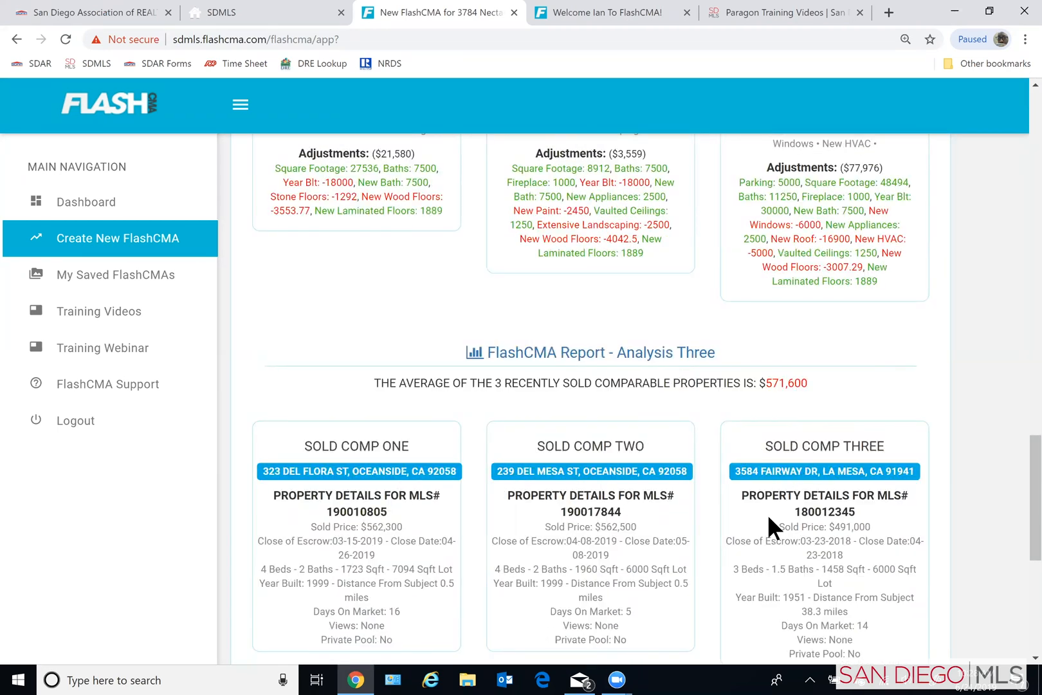
scroll(762, 523, "down", 2)
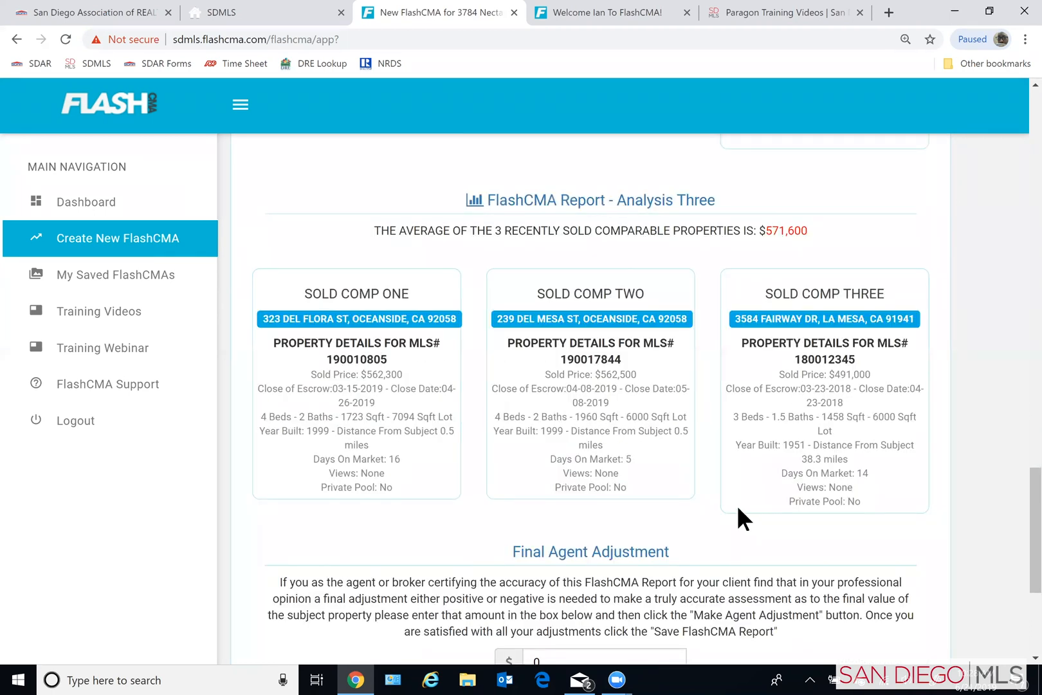
scroll(766, 476, "up", 3)
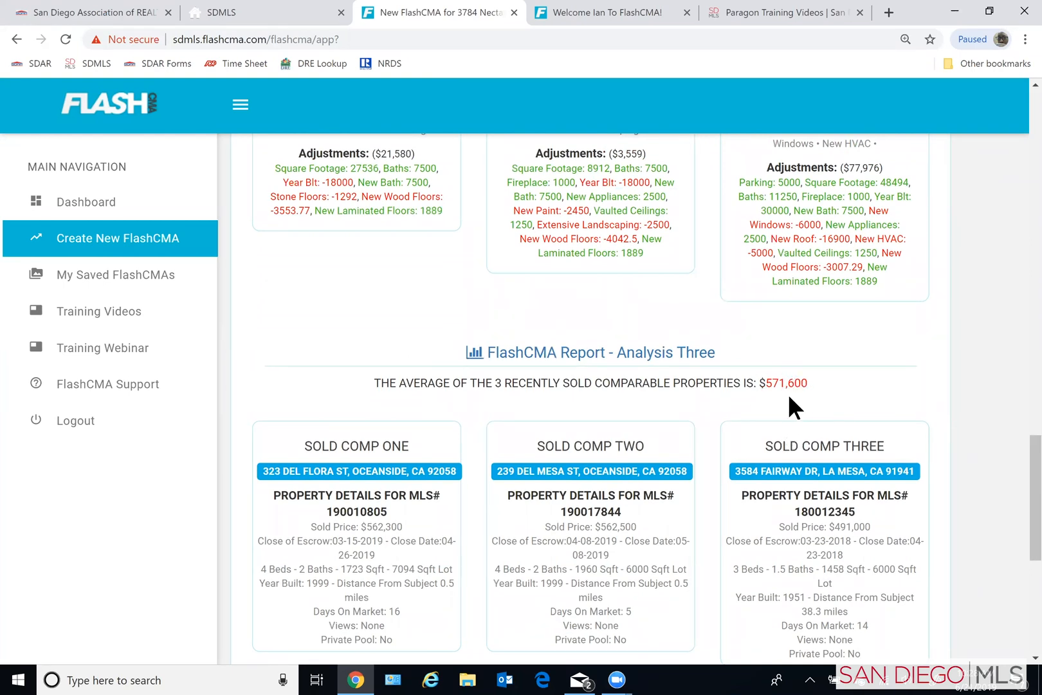
scroll(761, 415, "up", 1)
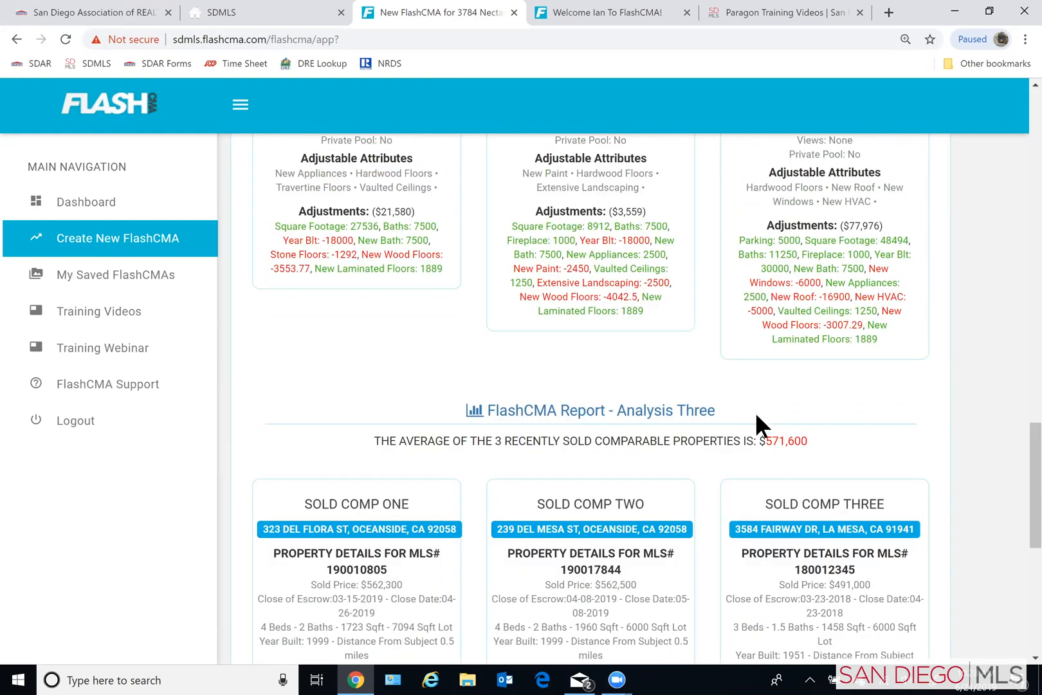
scroll(746, 412, "up", 5)
scroll(731, 418, "down", 7)
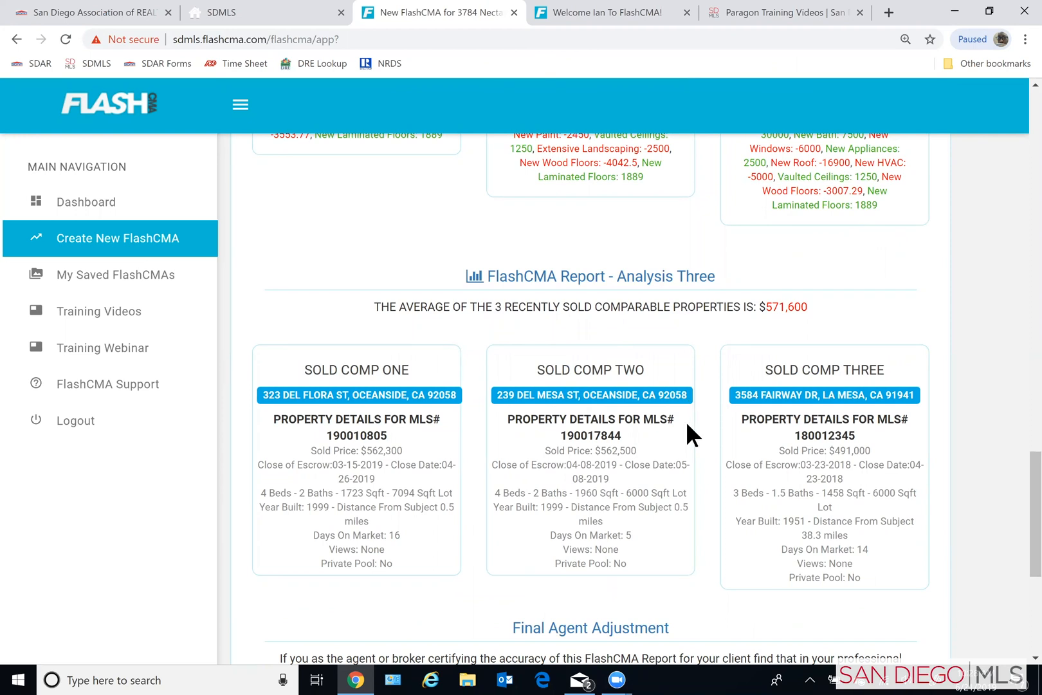
scroll(680, 448, "down", 1)
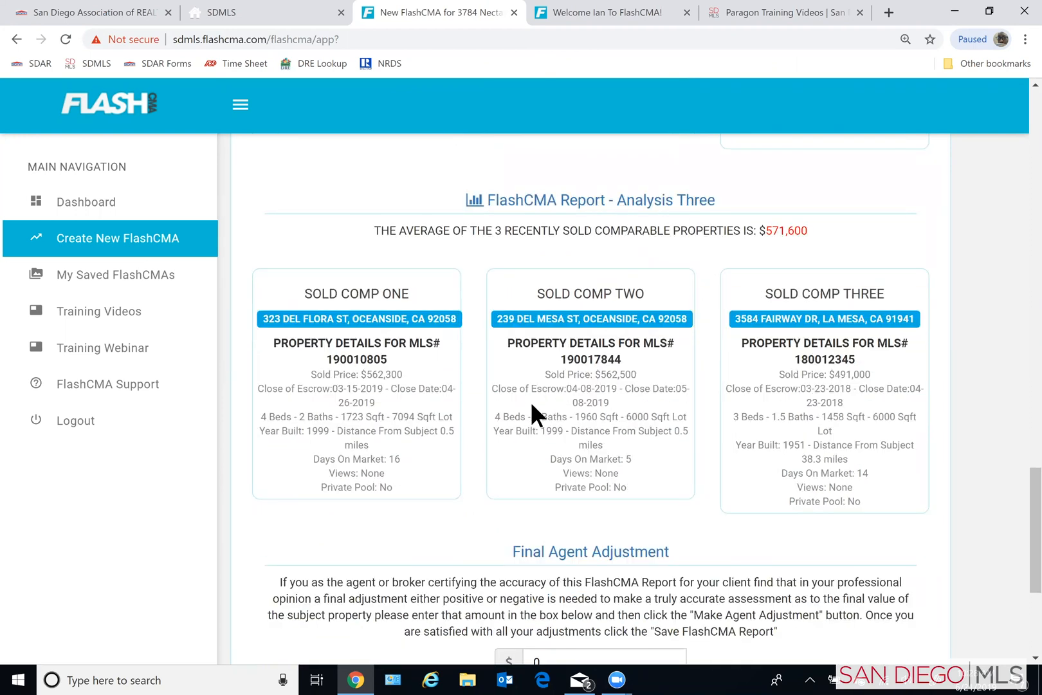
scroll(530, 401, "up", 1)
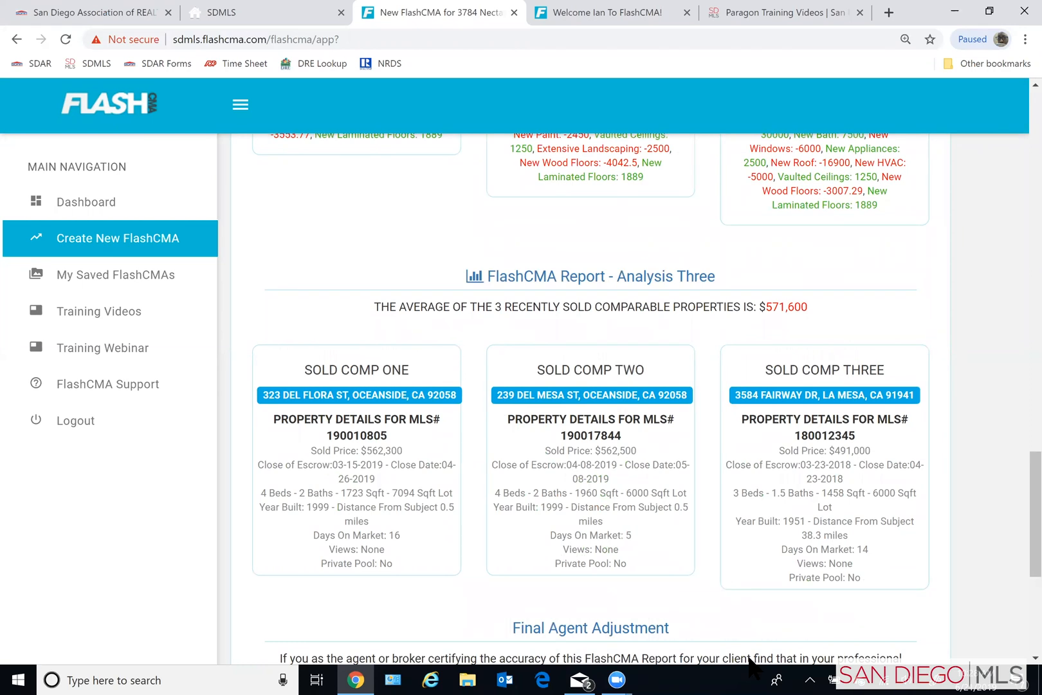
scroll(702, 547, "up", 1)
scroll(699, 547, "up", 4)
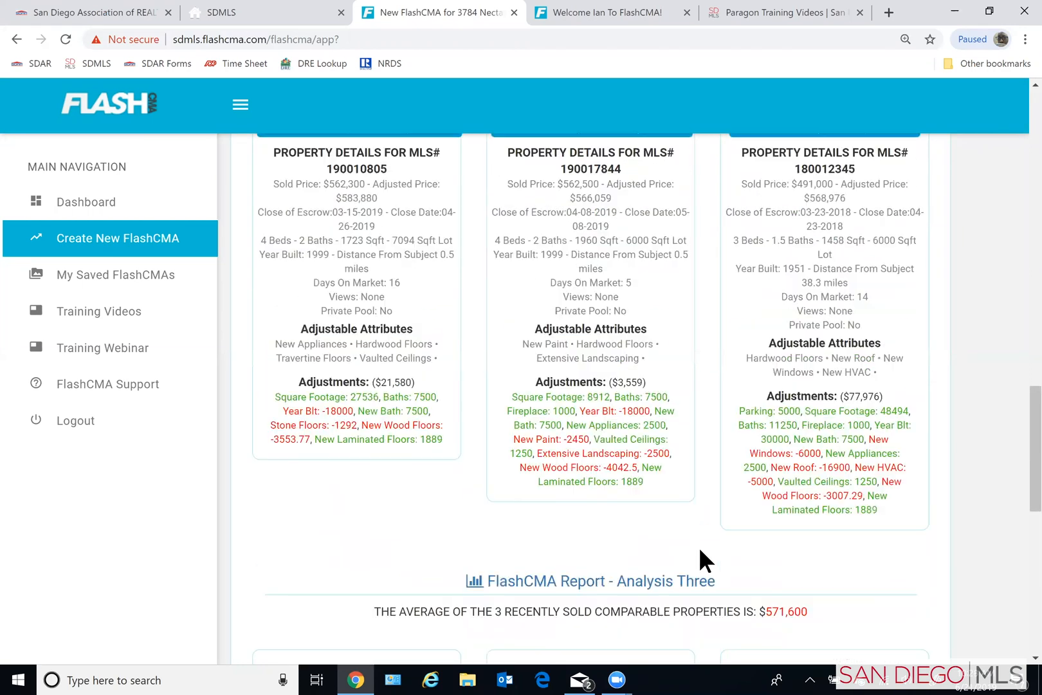
scroll(702, 549, "up", 5)
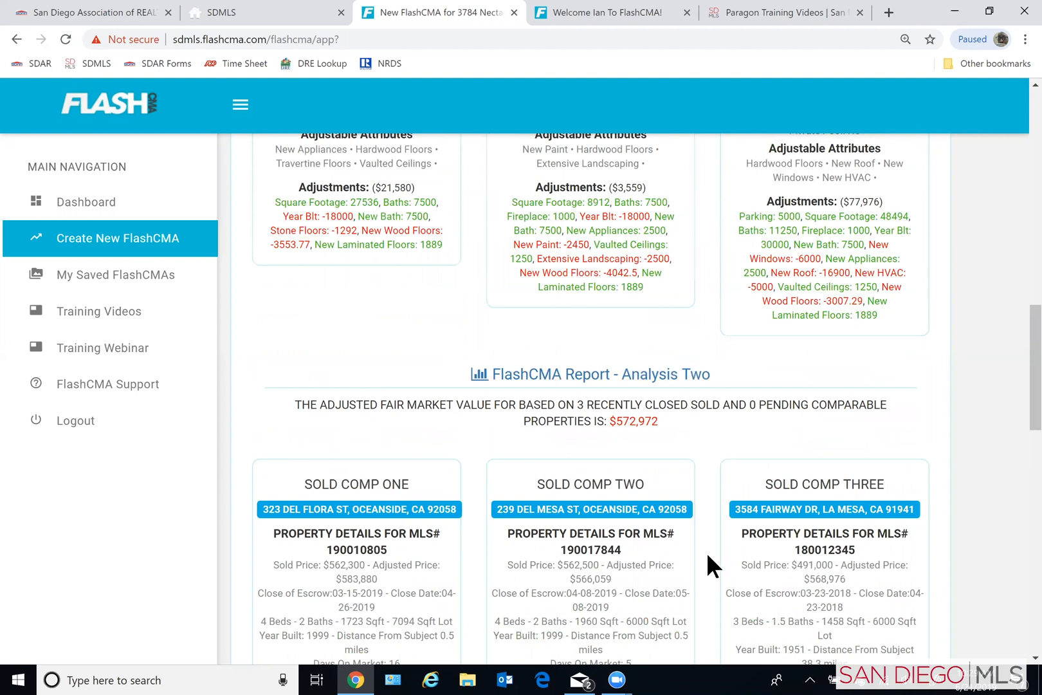
- Save the FlashCMA report without entering a final agent adjustment
scroll(707, 552, "up", 9)
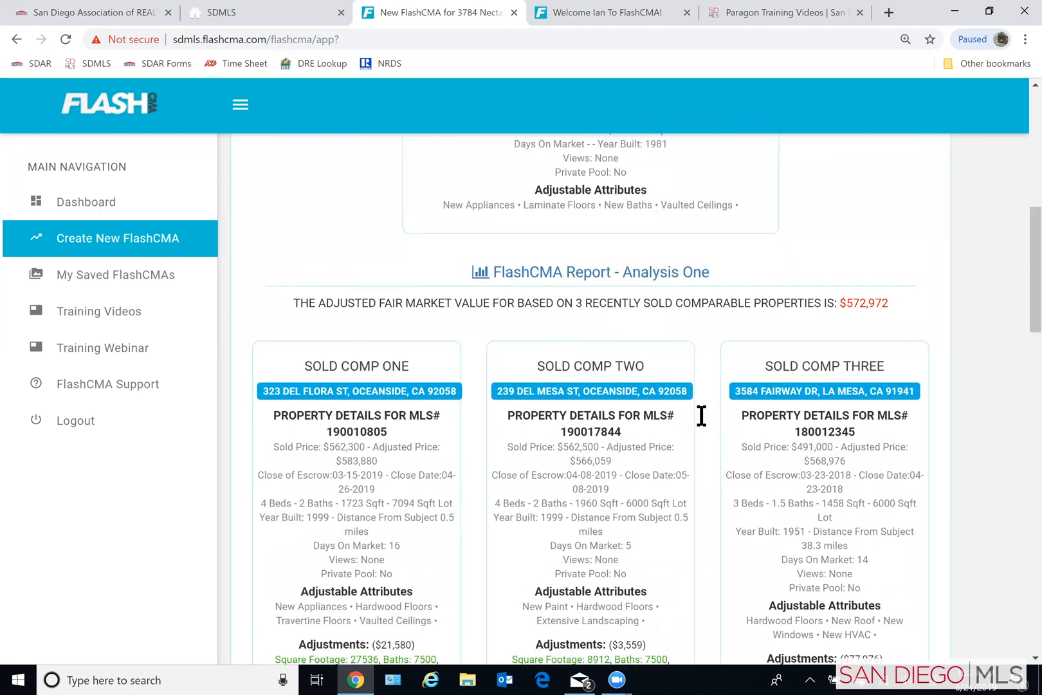
scroll(698, 419, "down", 9)
scroll(695, 422, "down", 15)
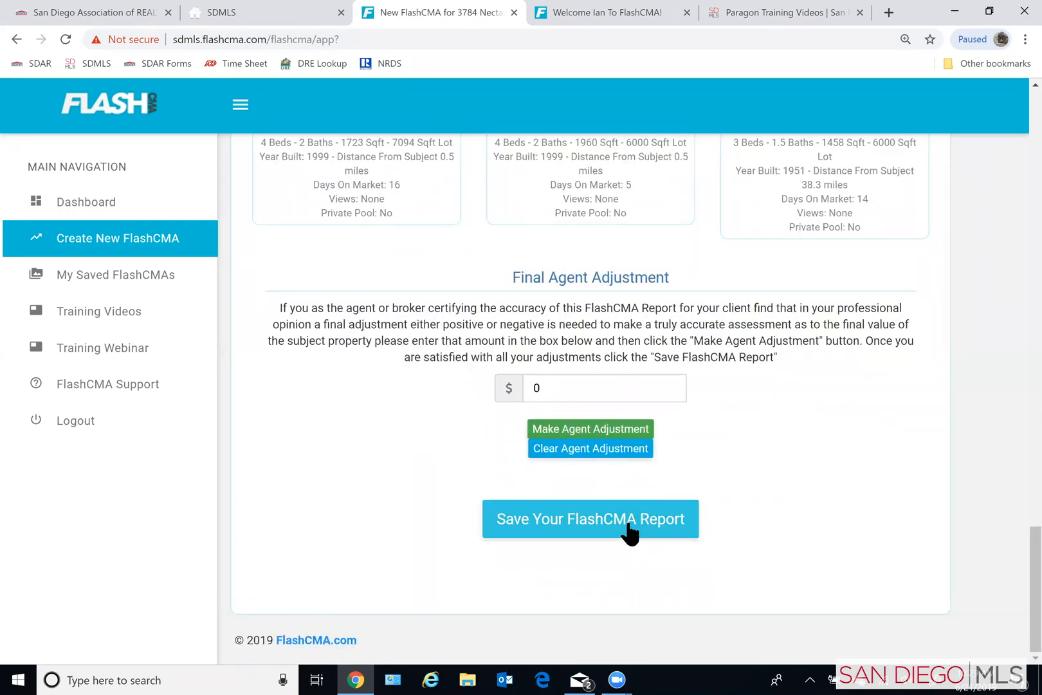
left_click(627, 521)
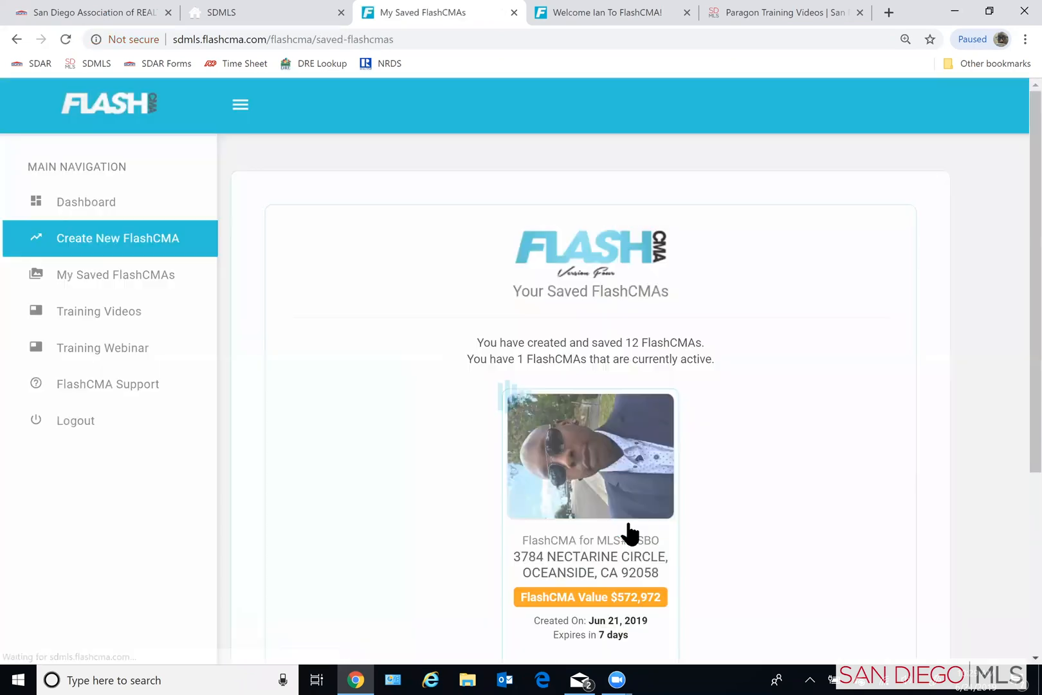
- Open the print version of the saved FlashCMA, cancel the printing, and review the three analyses on its page
scroll(806, 497, "down", 3)
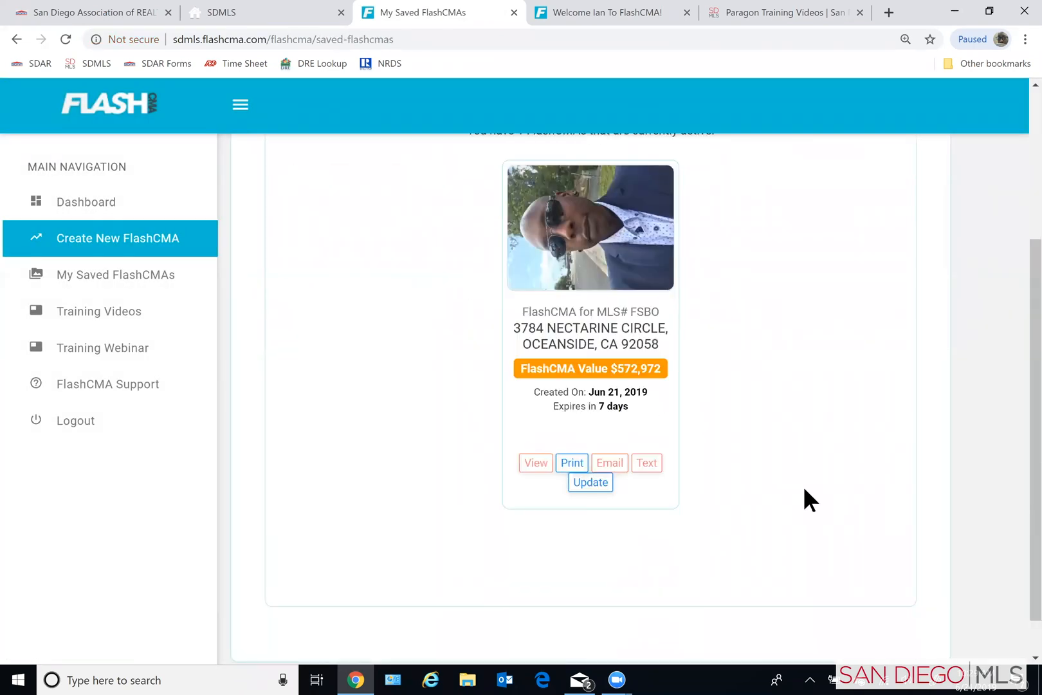
left_click(571, 461)
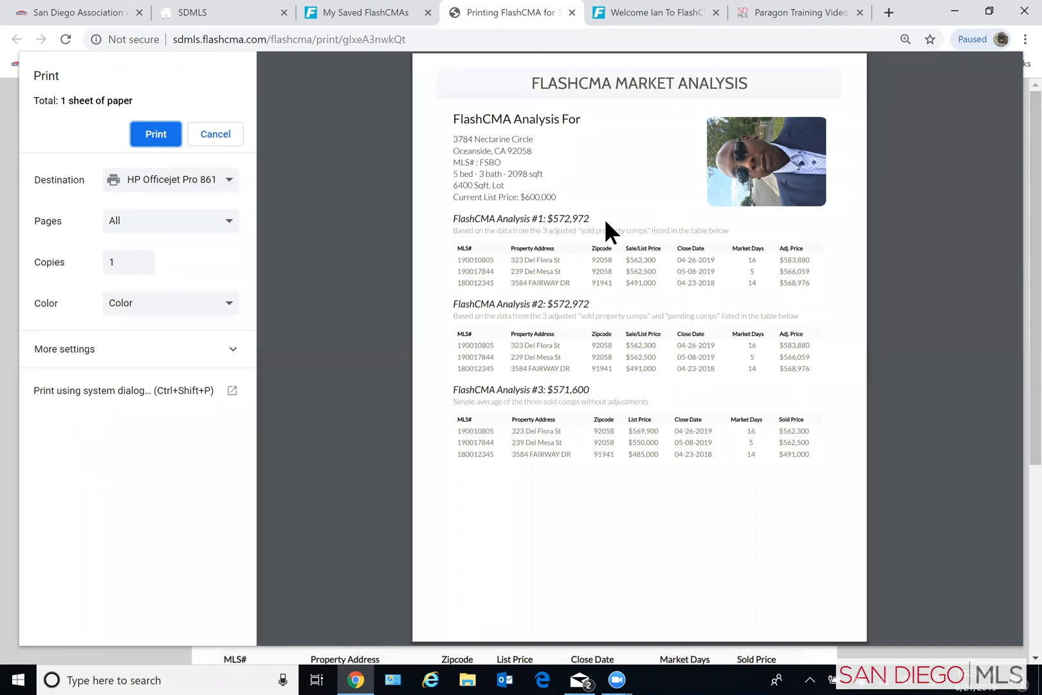
left_click(215, 134)
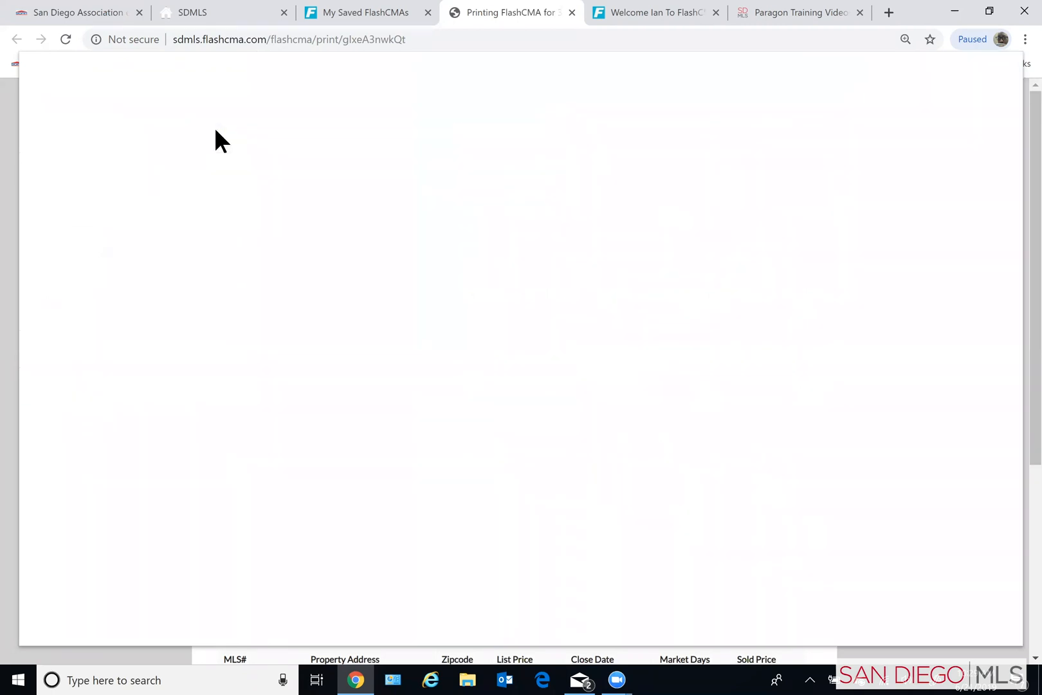
scroll(379, 376, "down", 5)
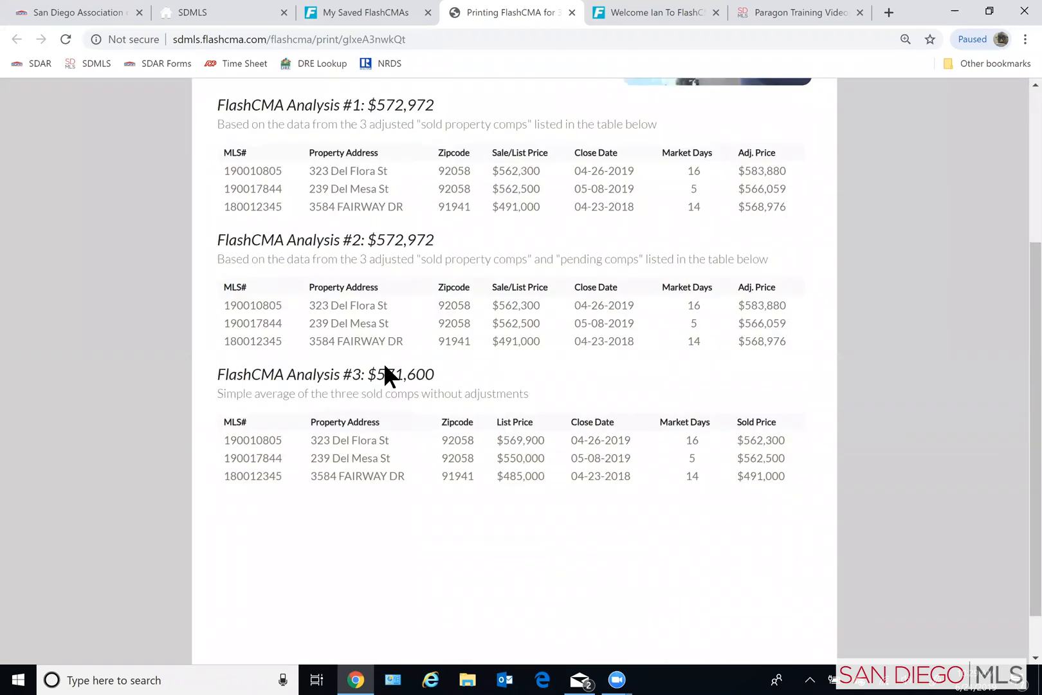
scroll(422, 381, "up", 5)
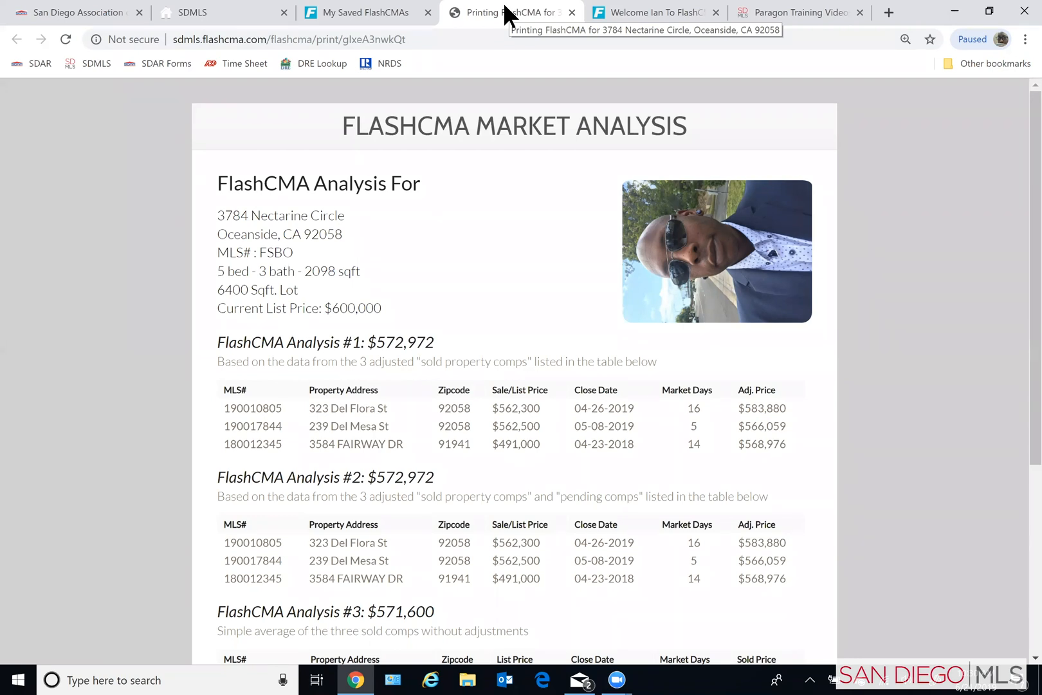
scroll(579, 345, "down", 2)
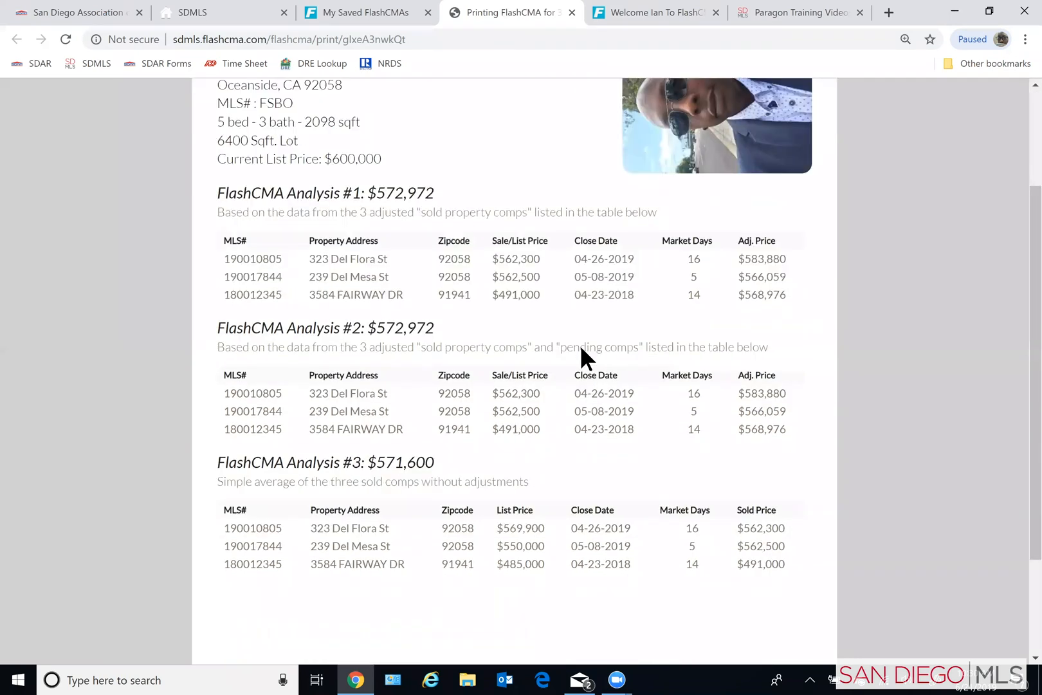
scroll(581, 348, "down", 2)
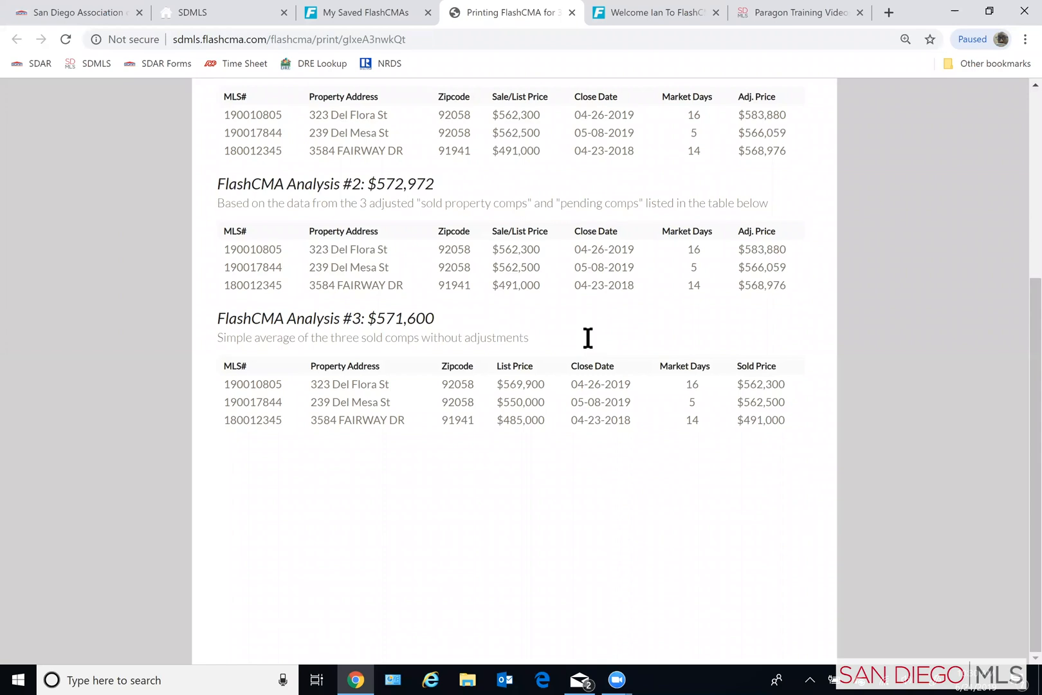
scroll(587, 338, "up", 5)
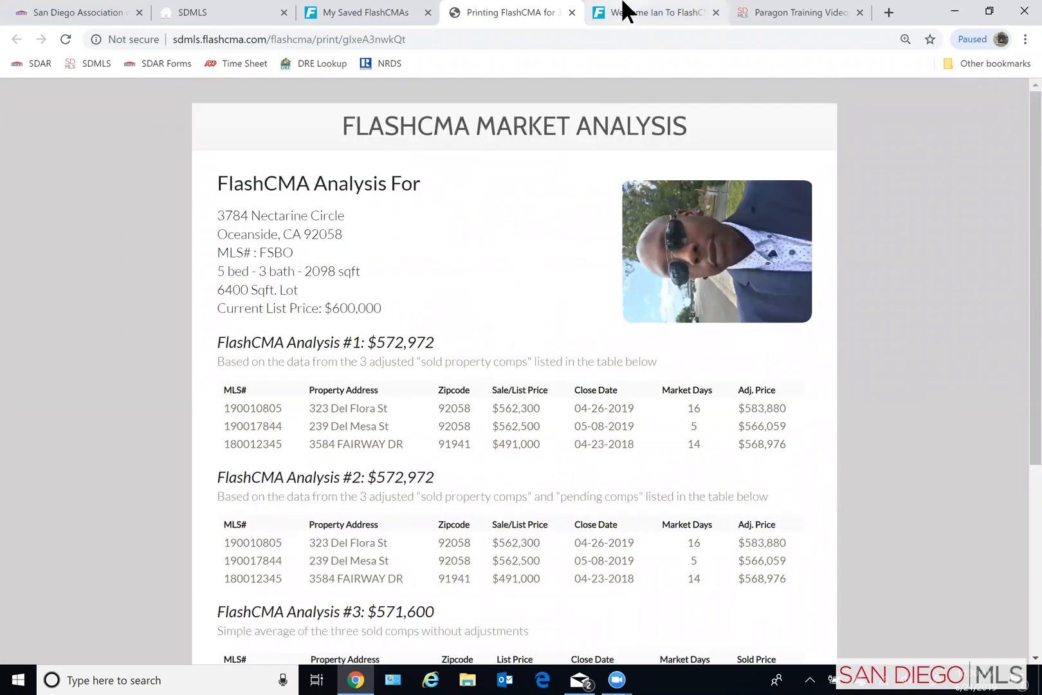
- Return to the saved FlashCMAs, reopen the active one for updating, and display its sold comps
left_click(363, 12)
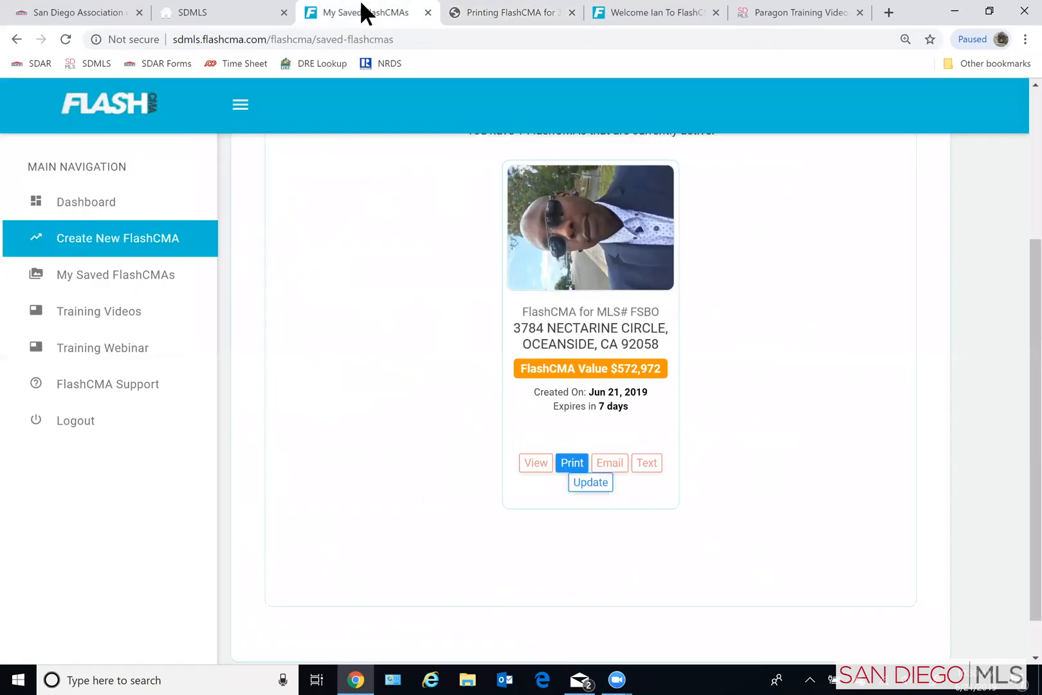
left_click(604, 487)
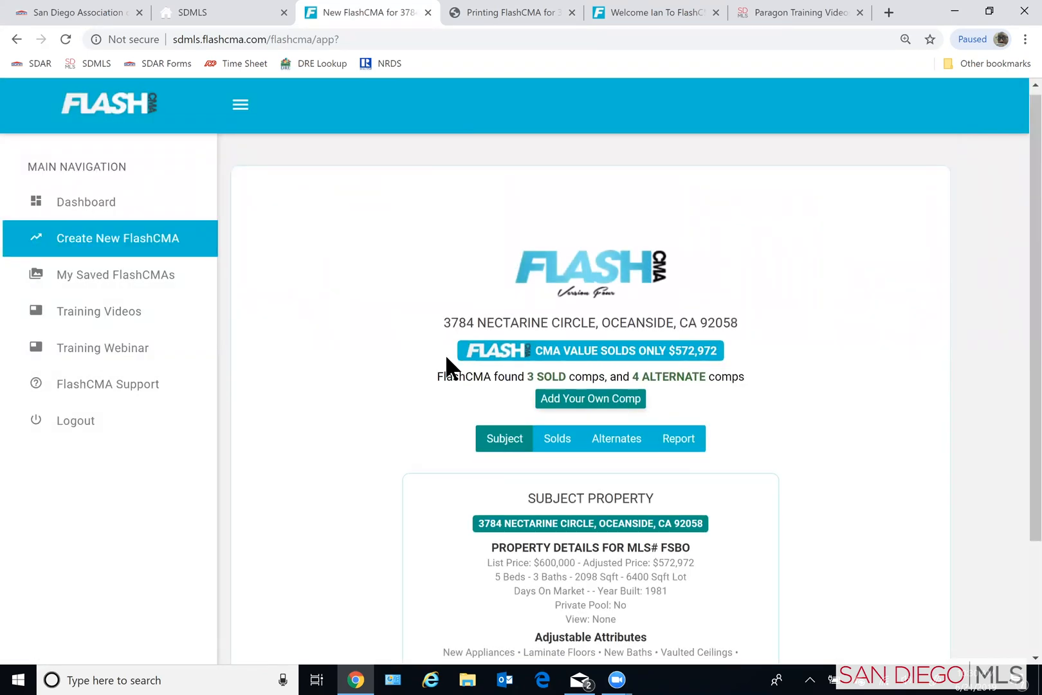
scroll(580, 312, "down", 2)
left_click(554, 293)
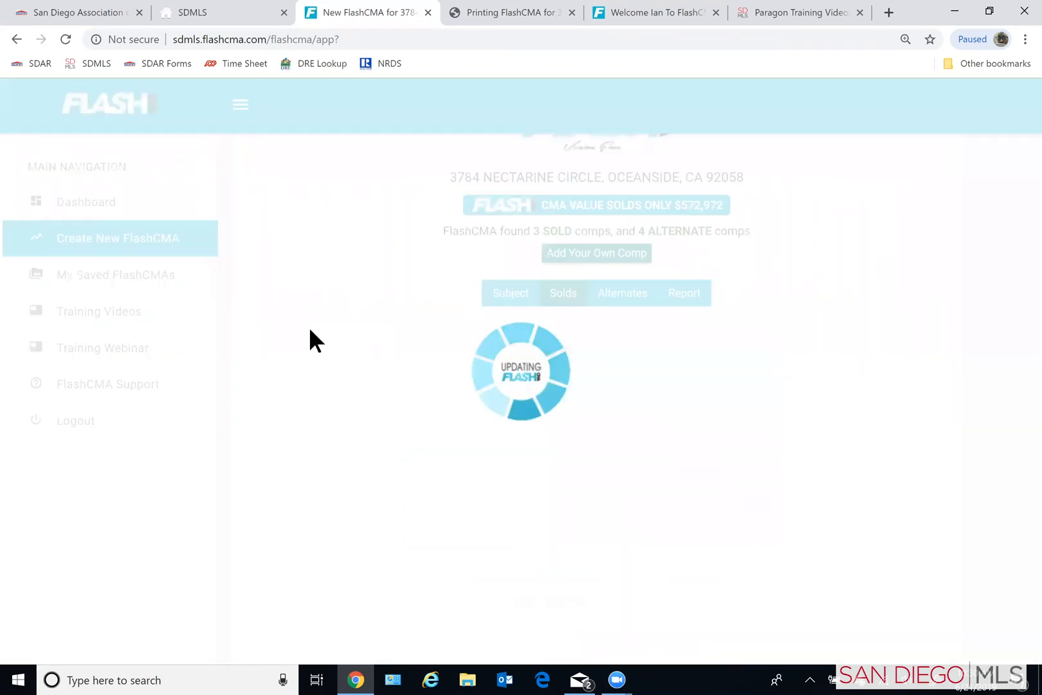
scroll(341, 451, "down", 3)
scroll(618, 360, "up", 3)
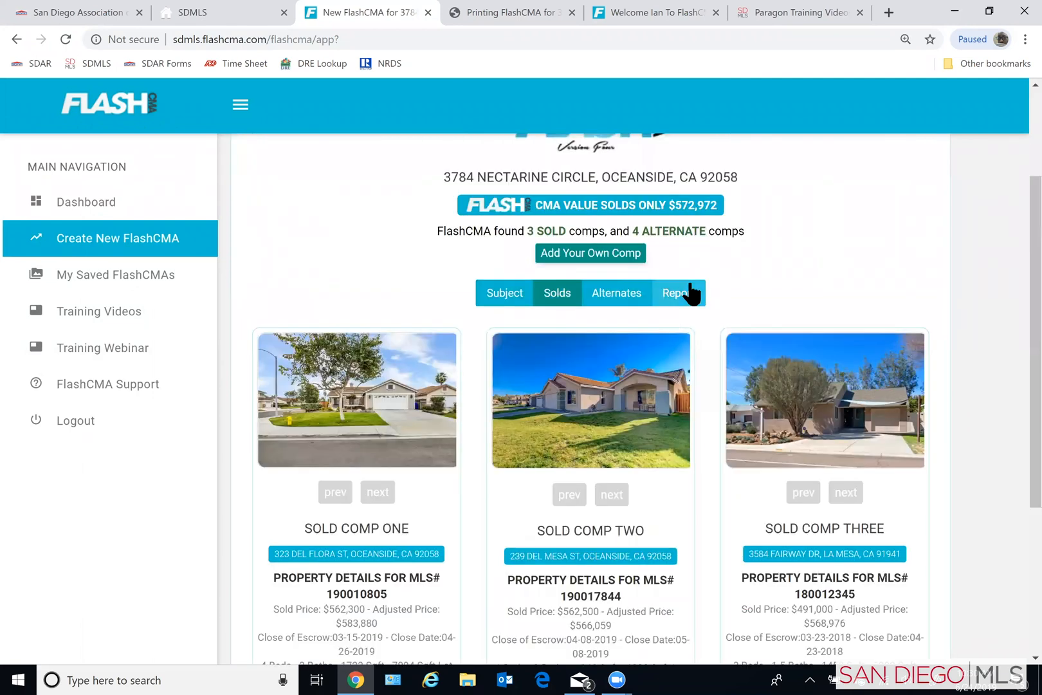
- Show the adjustments for Sold Comp One and review its adjustable attributes and the positive and negative amounts
scroll(336, 453, "down", 1)
scroll(336, 450, "down", 2)
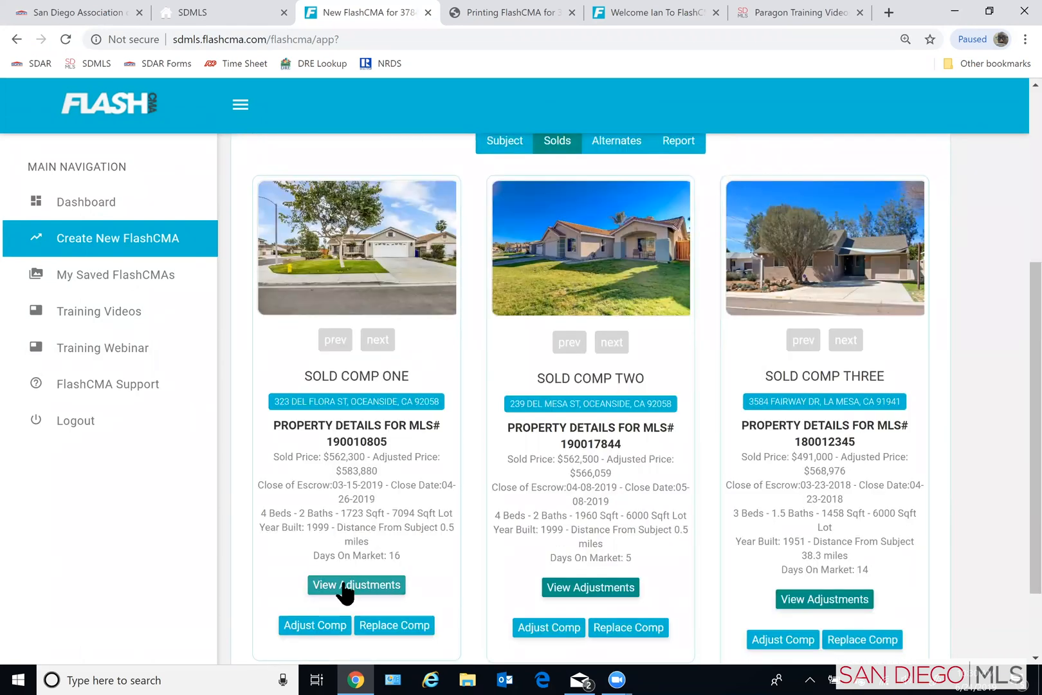
left_click(317, 585)
scroll(248, 544, "down", 4)
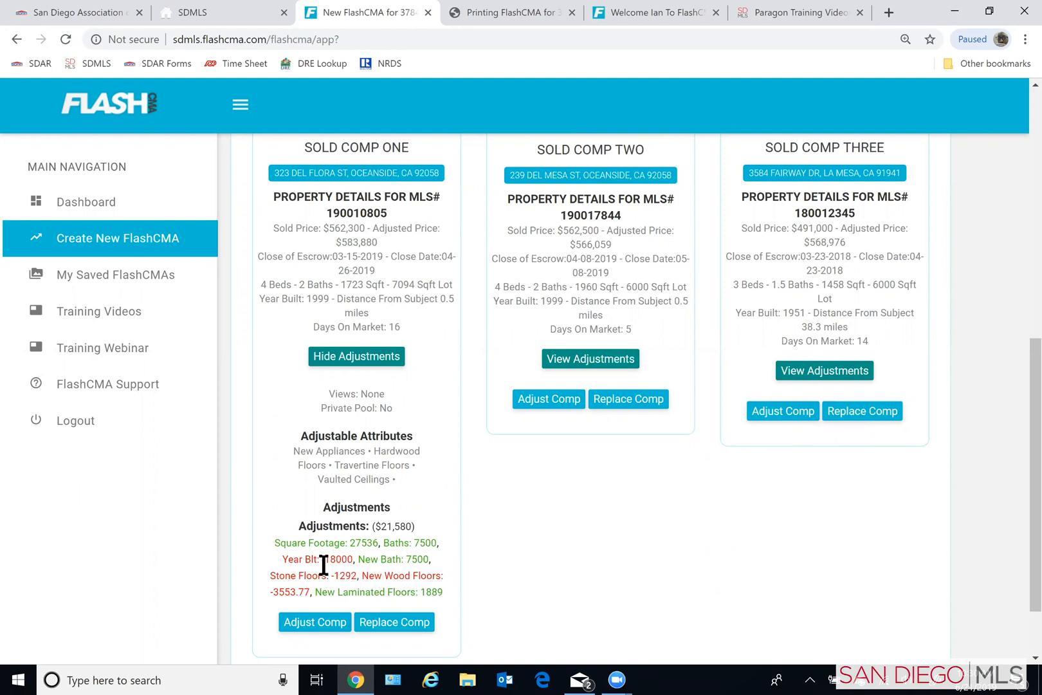
scroll(330, 574, "up", 1)
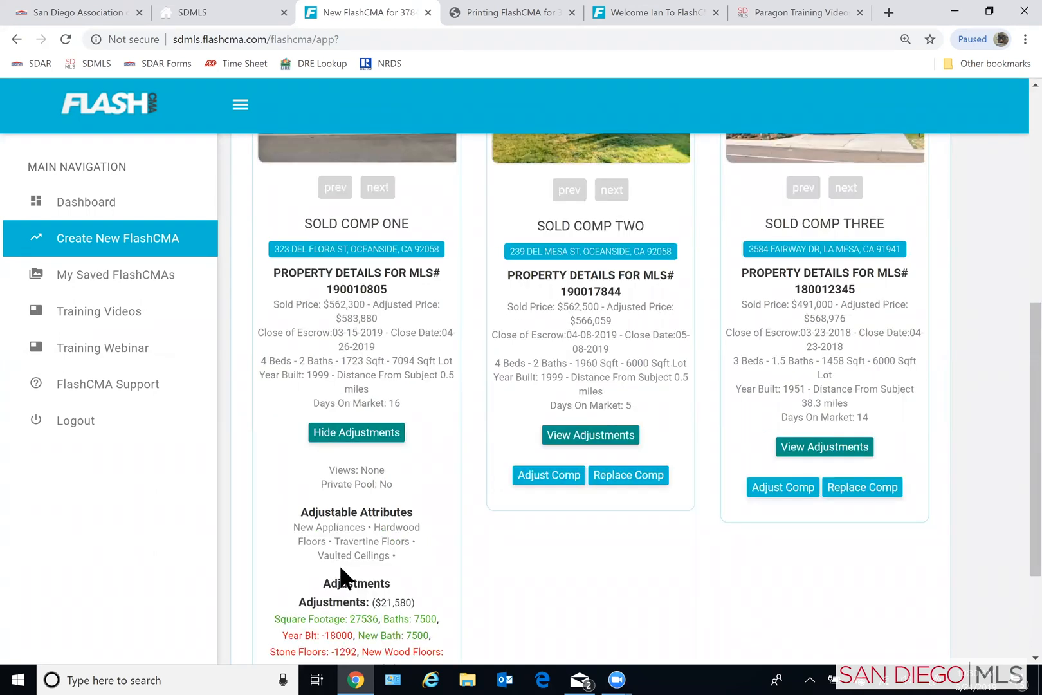
scroll(341, 576, "down", 1)
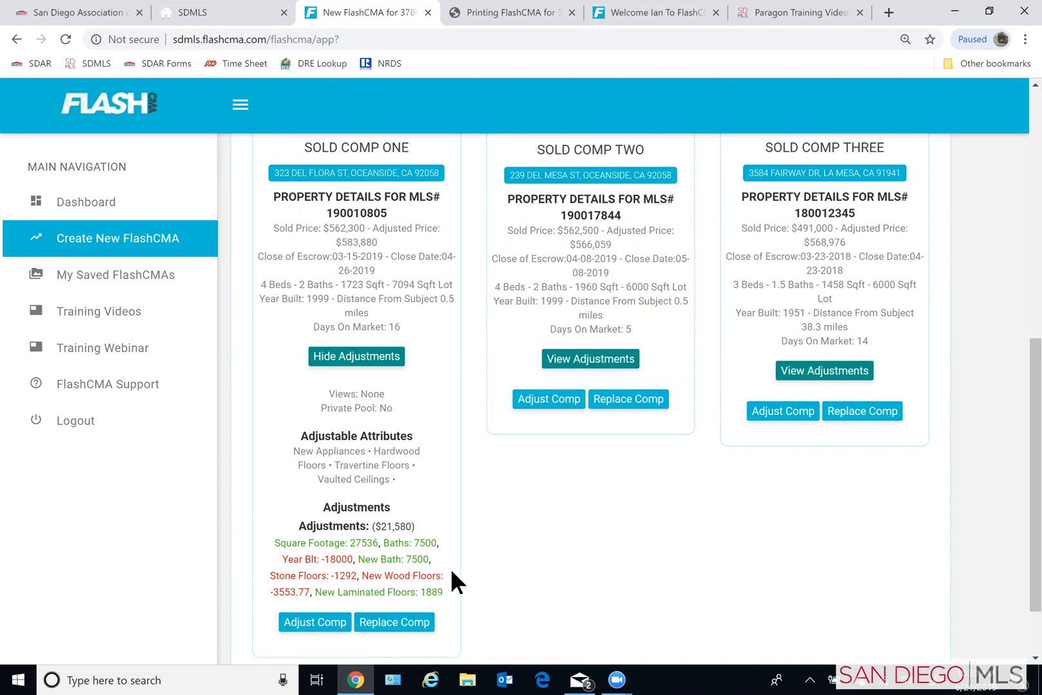
scroll(438, 564, "up", 1)
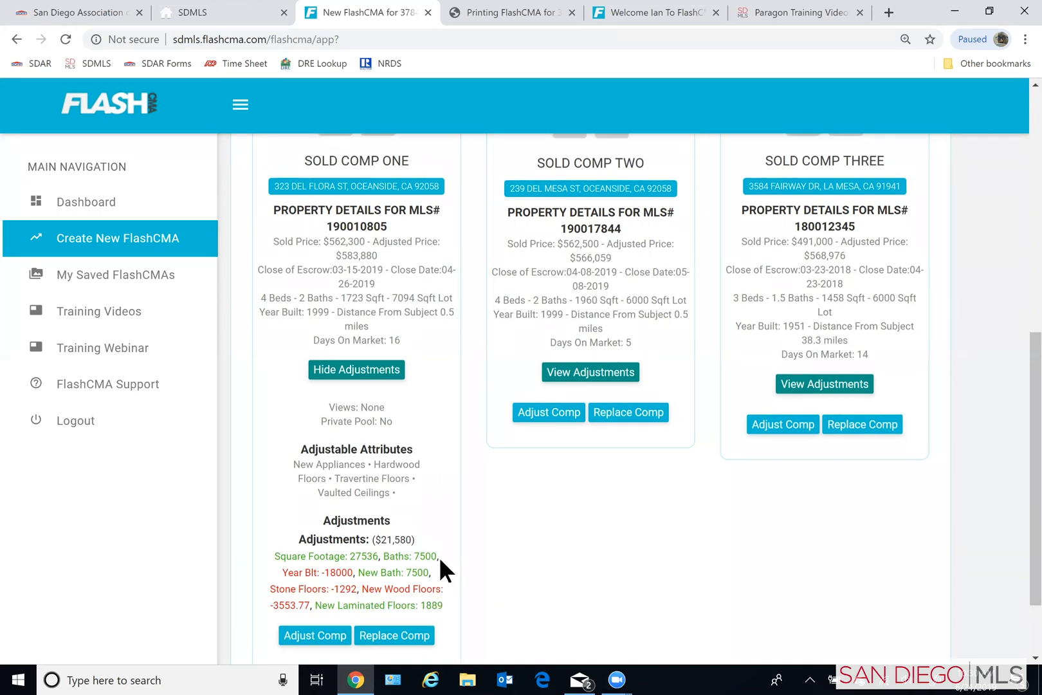
scroll(439, 556, "up", 7)
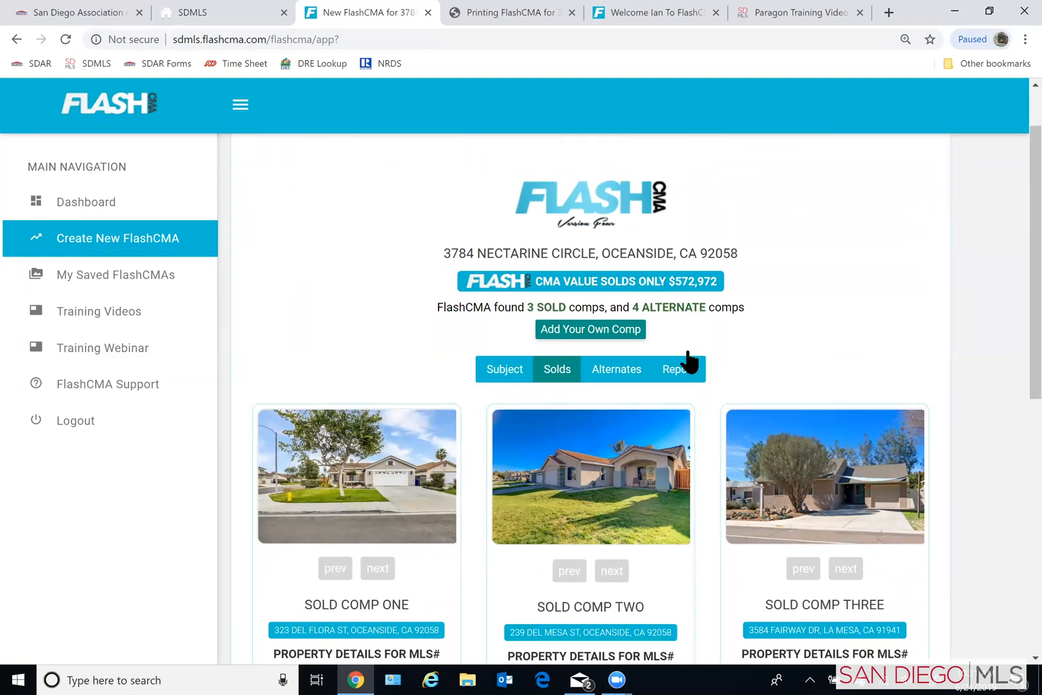
- Show the adjustments for Sold Comp Two and Sold Comp Three and compare them across all three comps
scroll(695, 369, "down", 1)
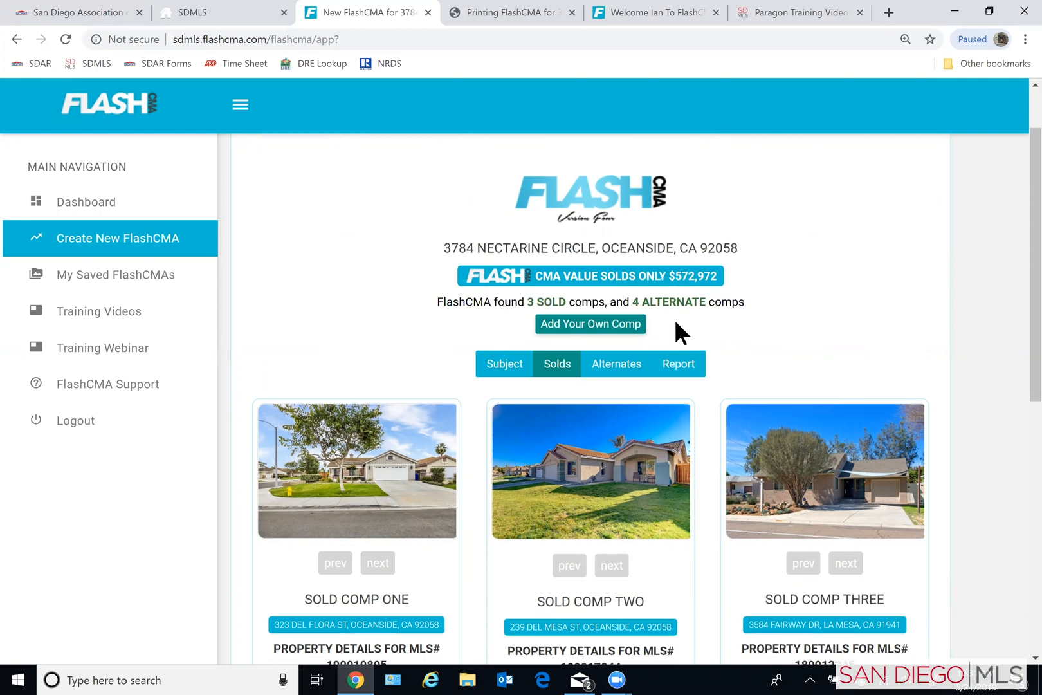
scroll(674, 319, "down", 1)
scroll(675, 372, "down", 1)
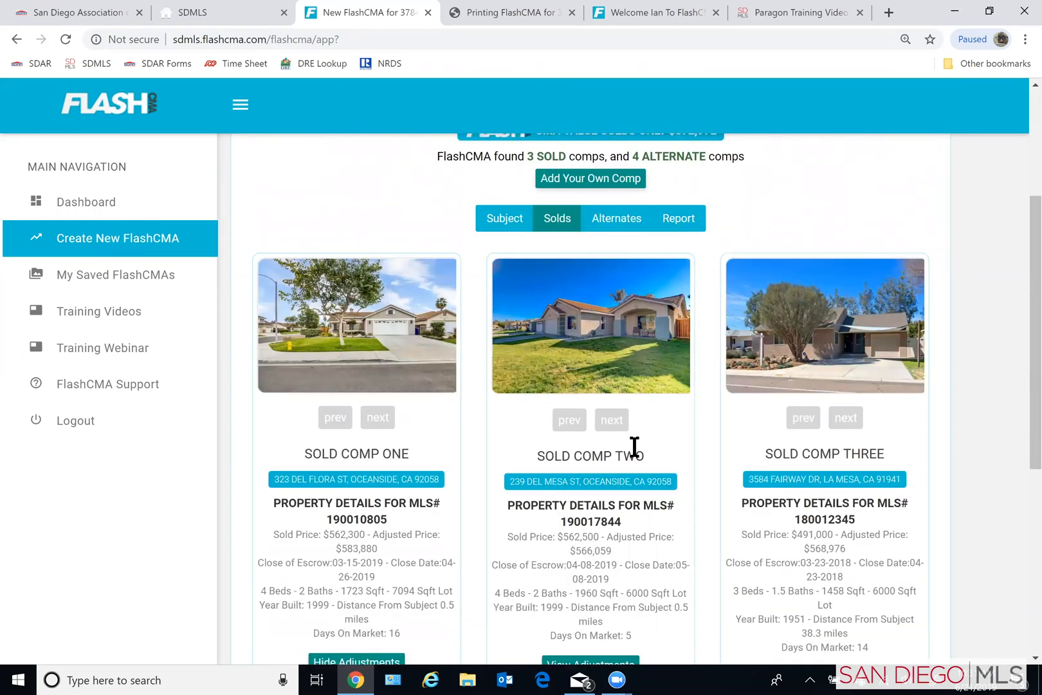
scroll(634, 447, "down", 2)
left_click(589, 513)
left_click(798, 522)
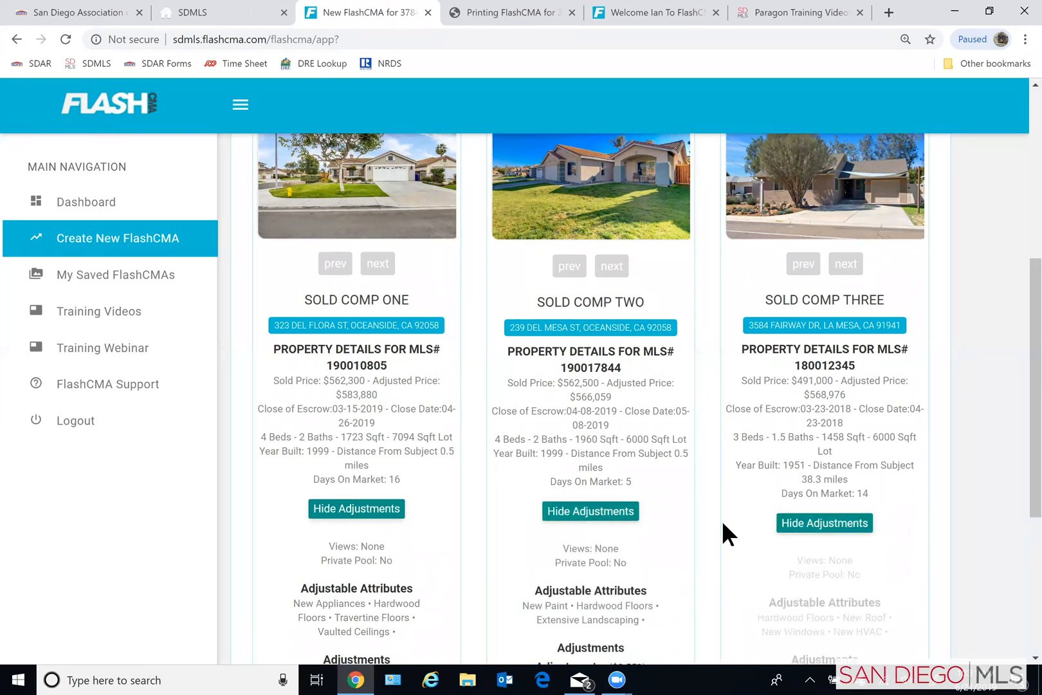
scroll(699, 537, "down", 2)
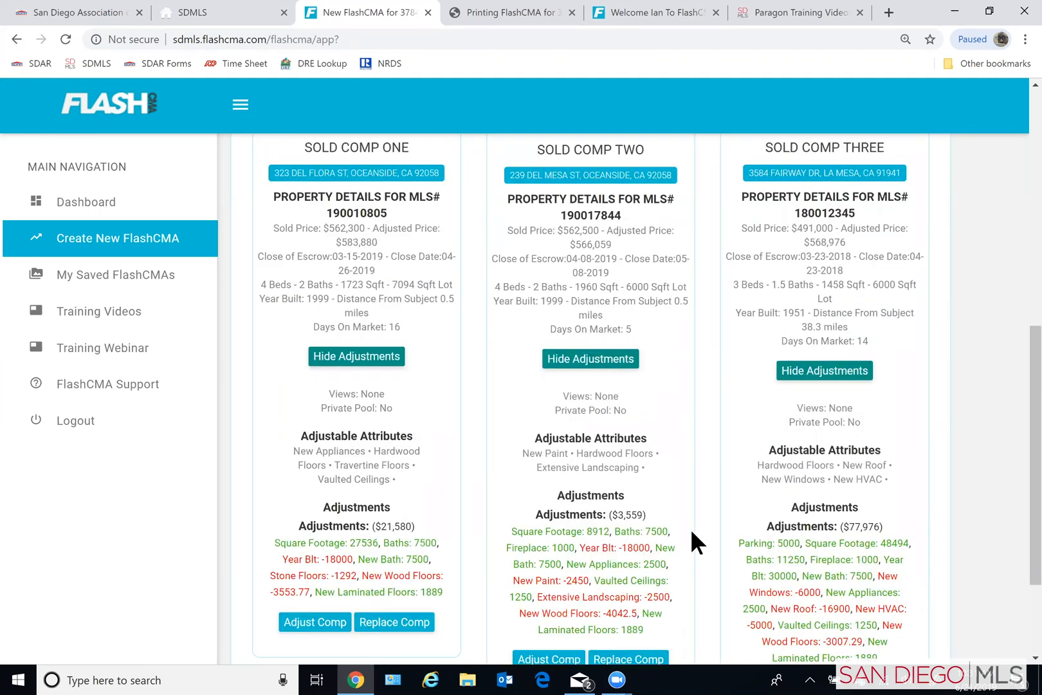
scroll(690, 529, "down", 1)
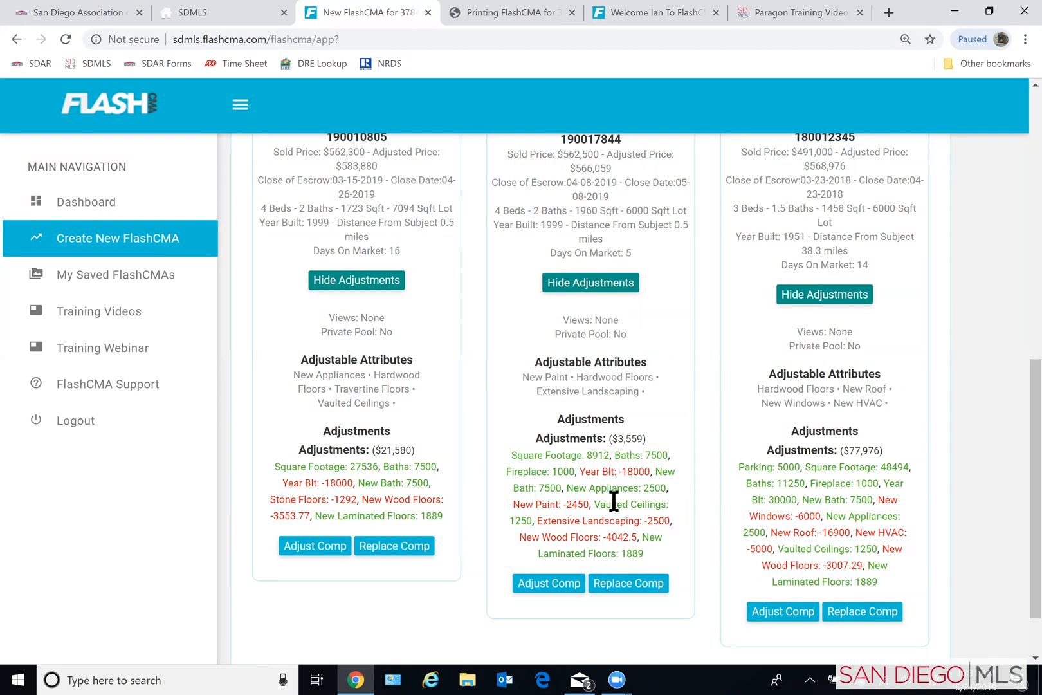
scroll(608, 487, "up", 1)
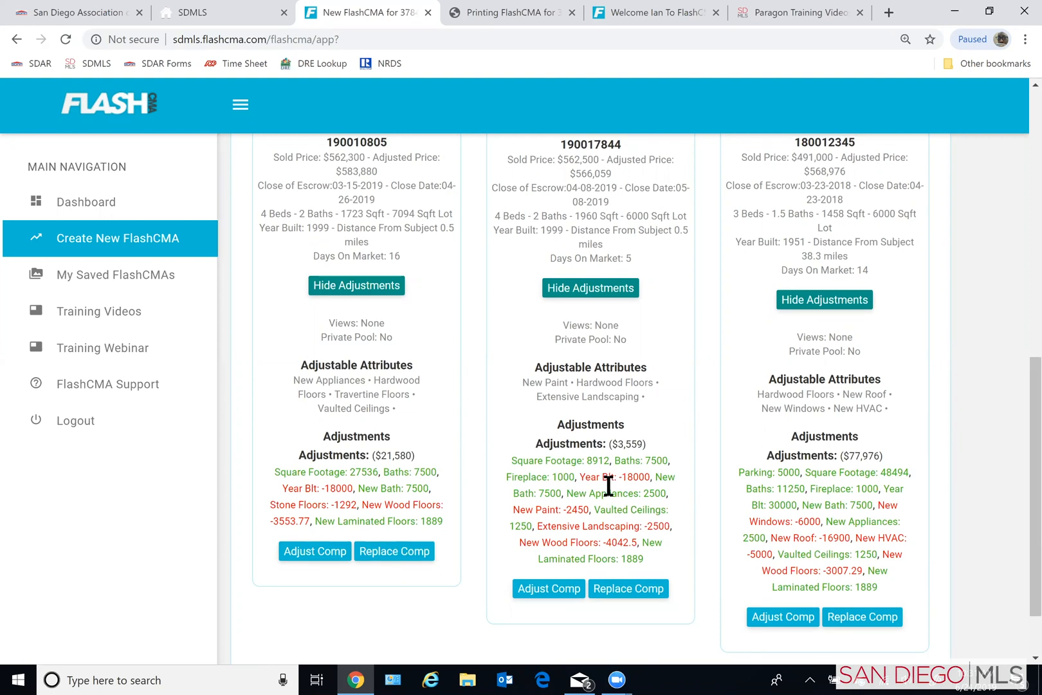
scroll(609, 487, "up", 5)
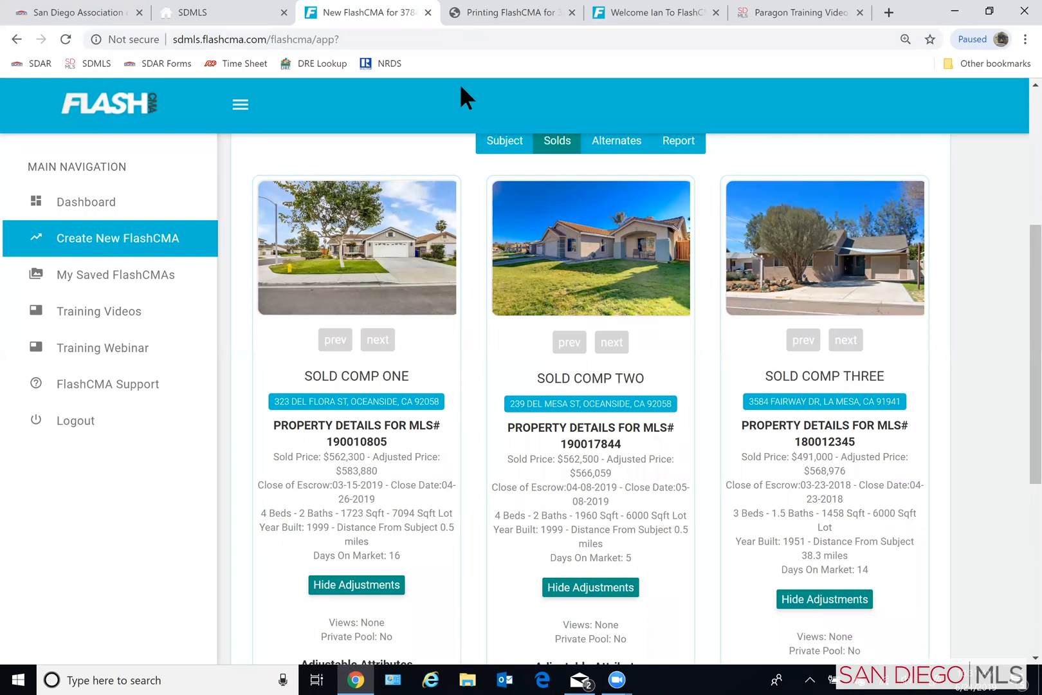
- Switch to the SDAR website and locate its education calendar and the Paragon training videos
left_click(94, 11)
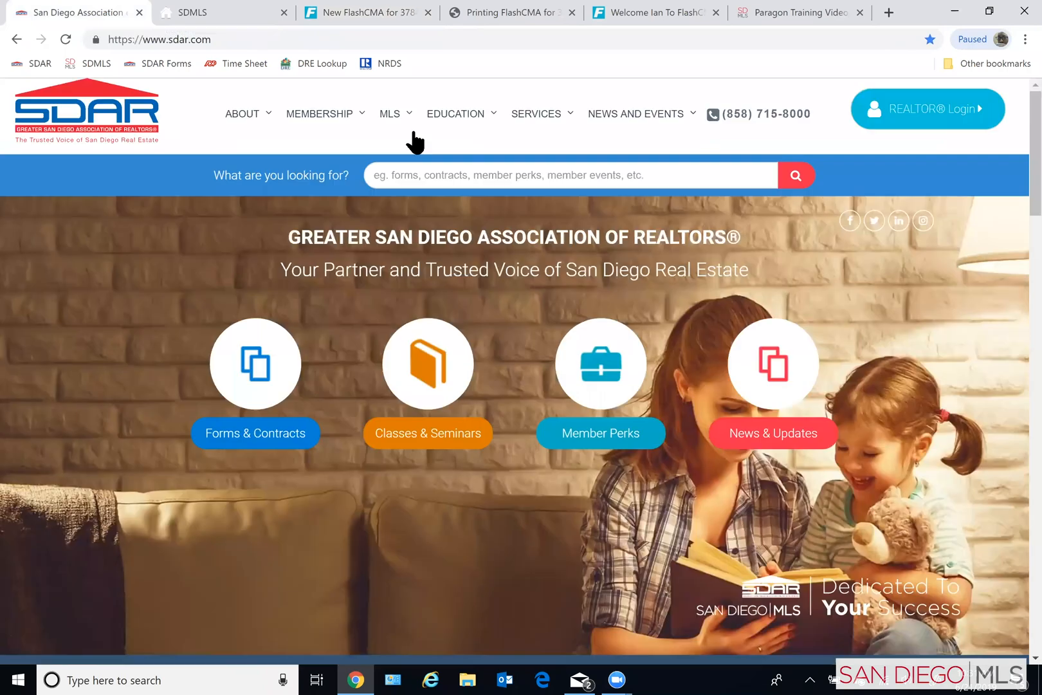
mouse_move(449, 129)
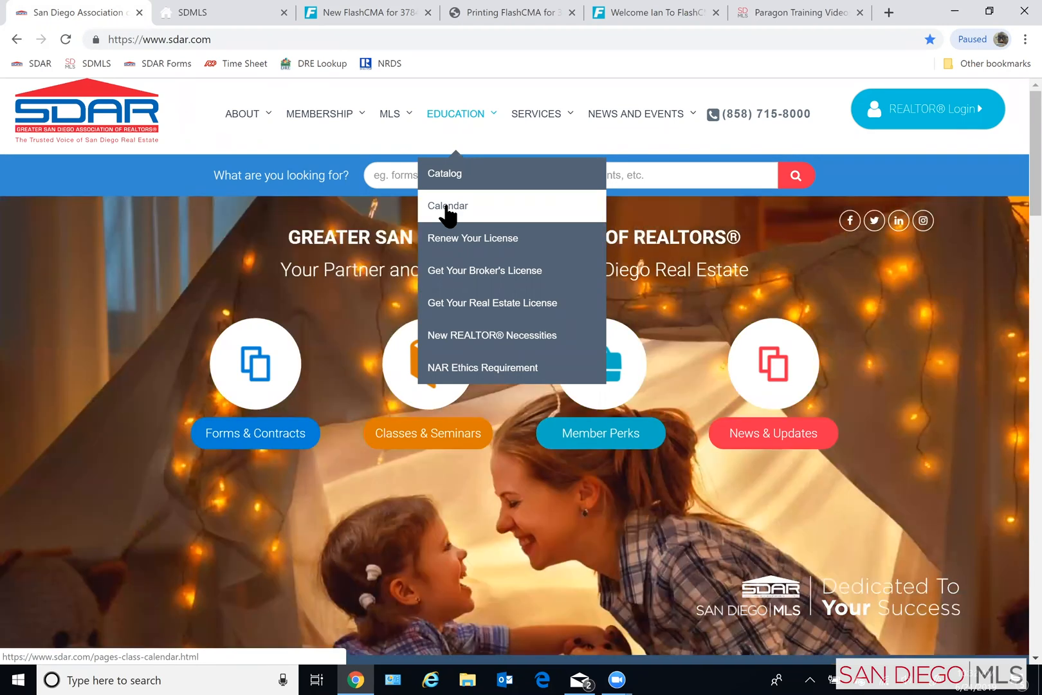
mouse_move(392, 123)
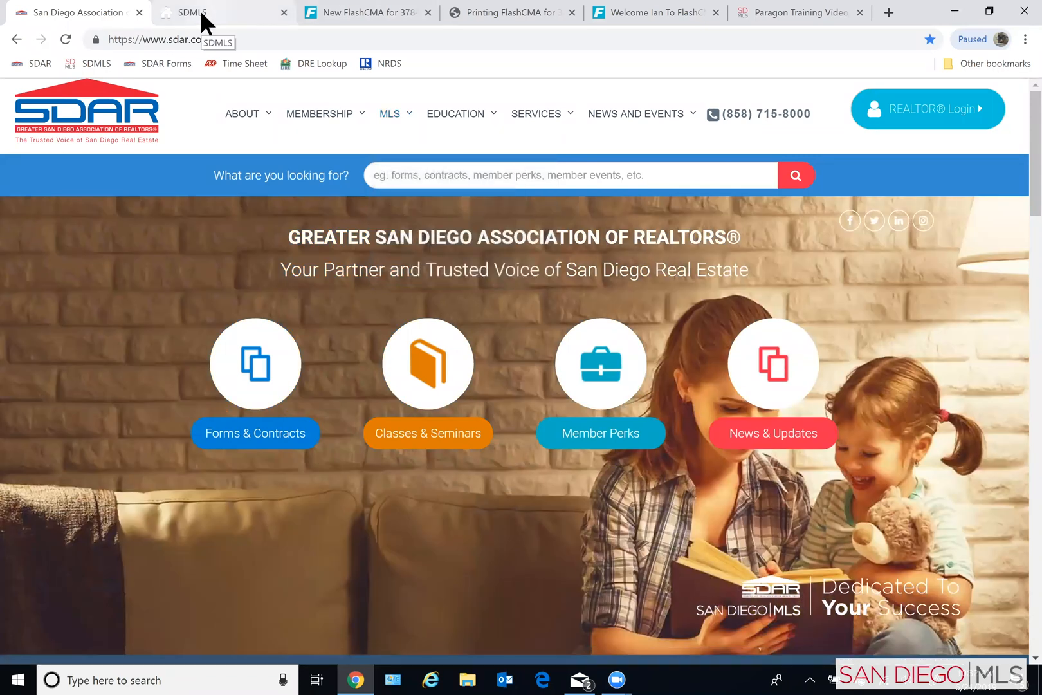
- Launch Paragon from the SDMLS dashboard's member tools and open a new residential class search
left_click(200, 10)
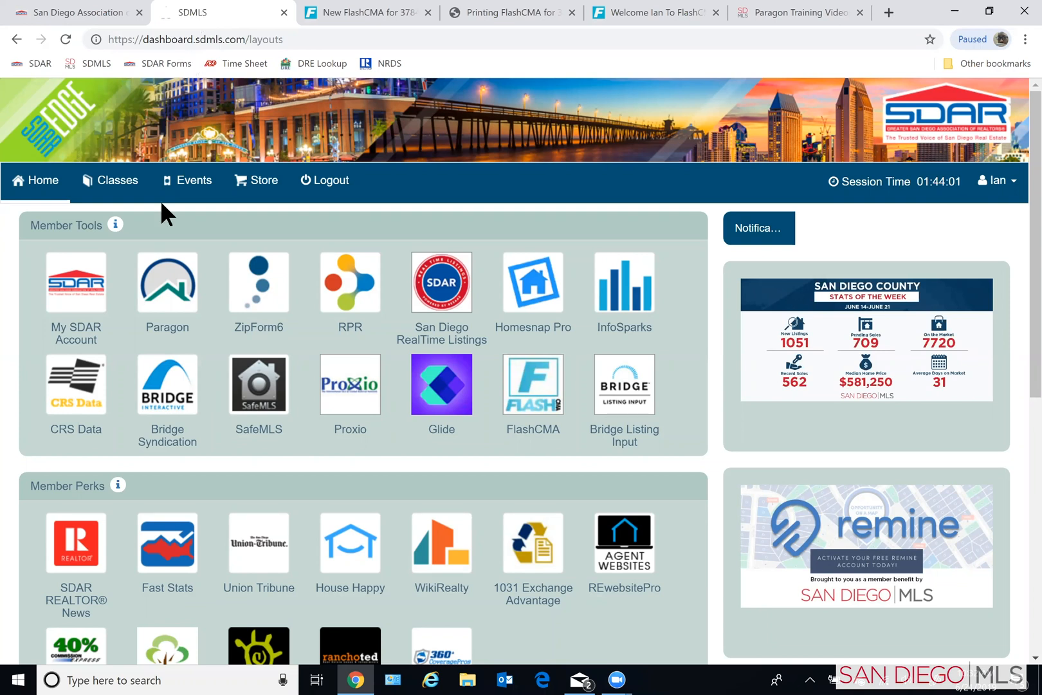
left_click(155, 304)
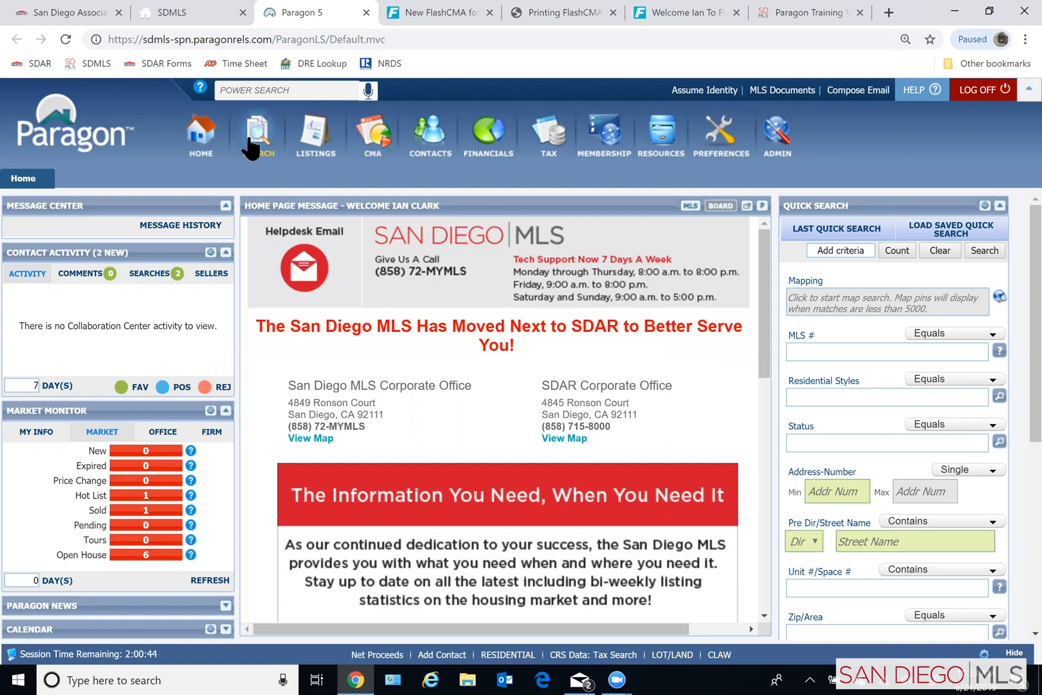
left_click(263, 154)
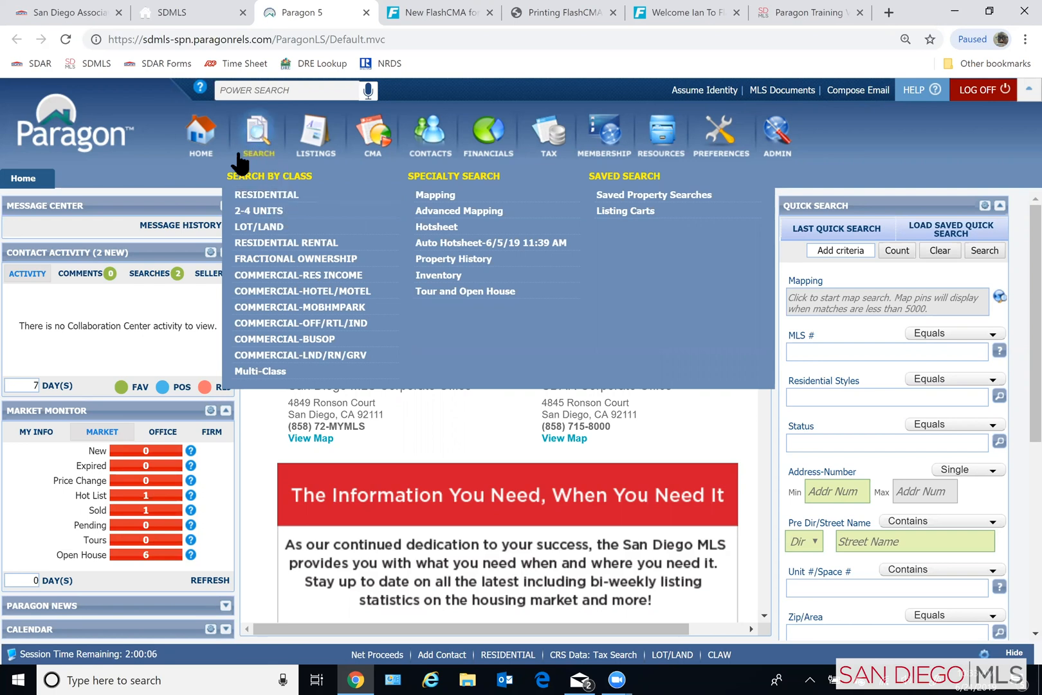
left_click(267, 193)
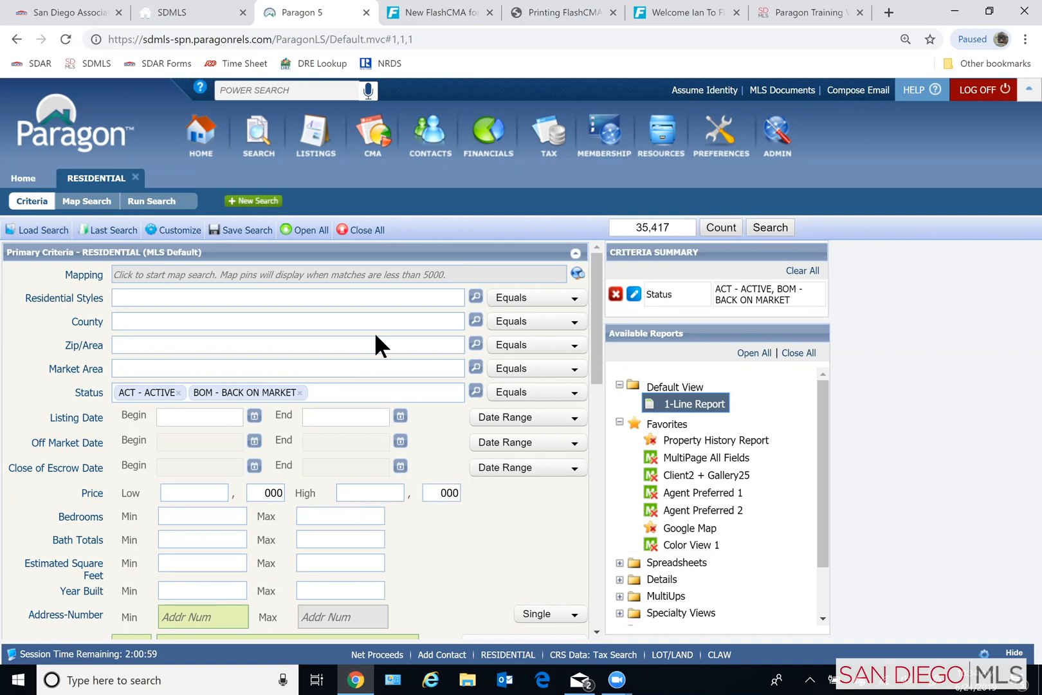
- Set the Residential Styles criterion to DET - Detached and save the selection
left_click(127, 300)
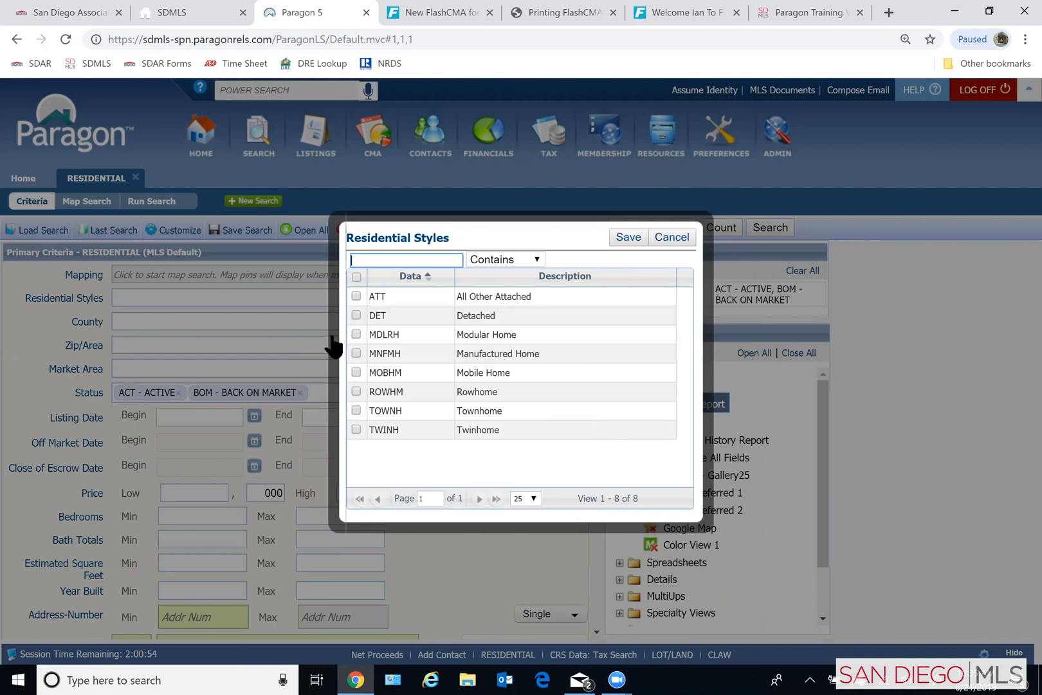
left_click(655, 320)
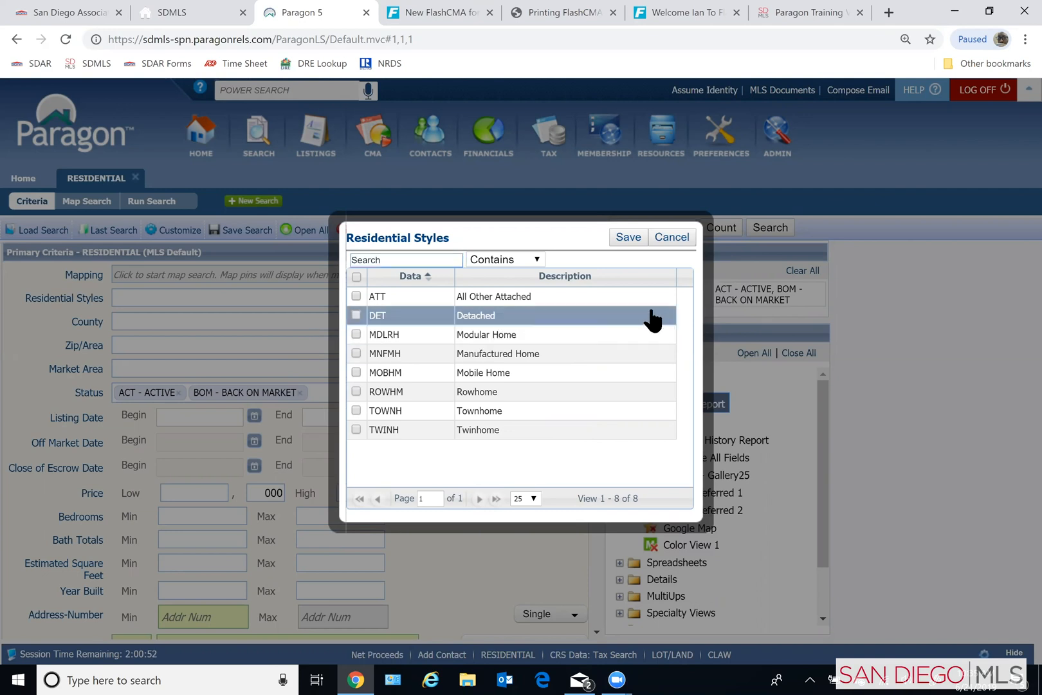
left_click(355, 314)
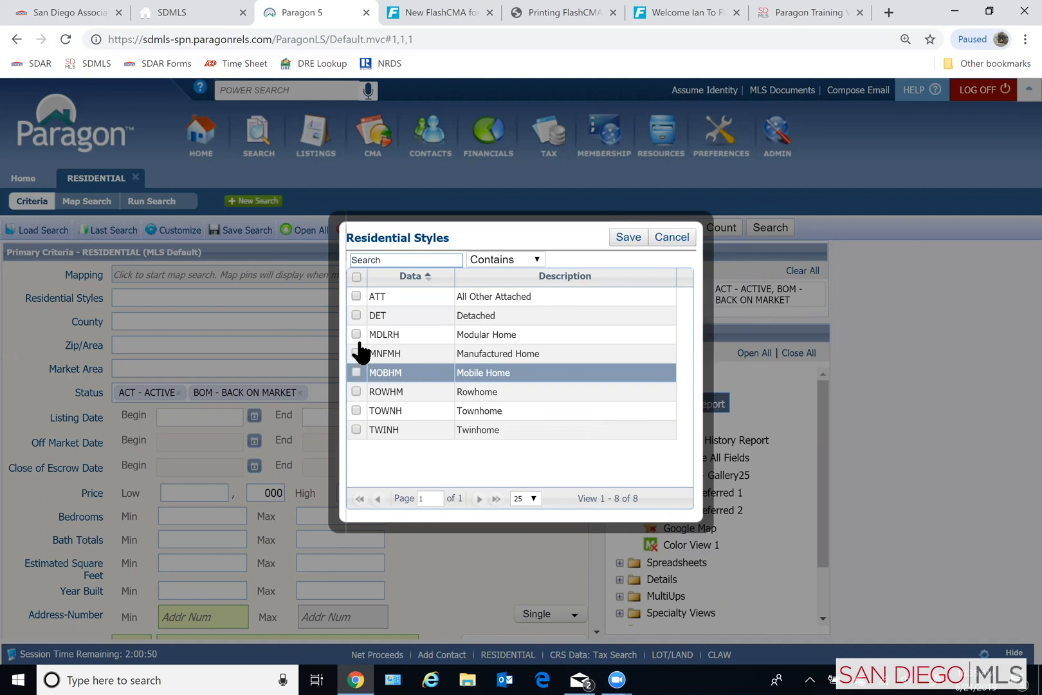
left_click(354, 314)
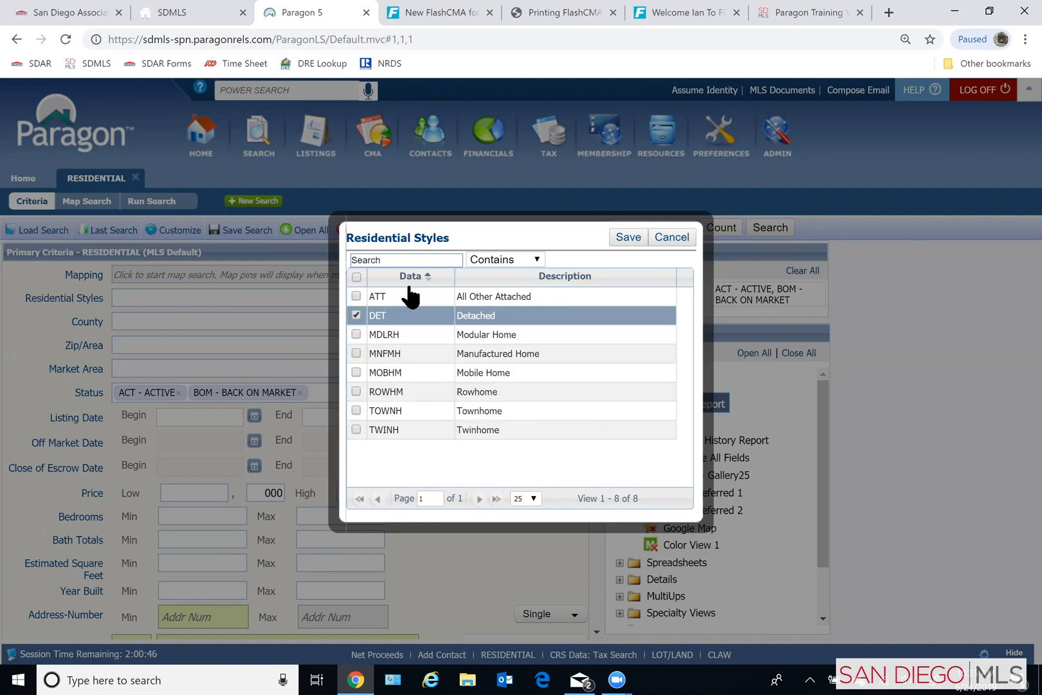
left_click(627, 238)
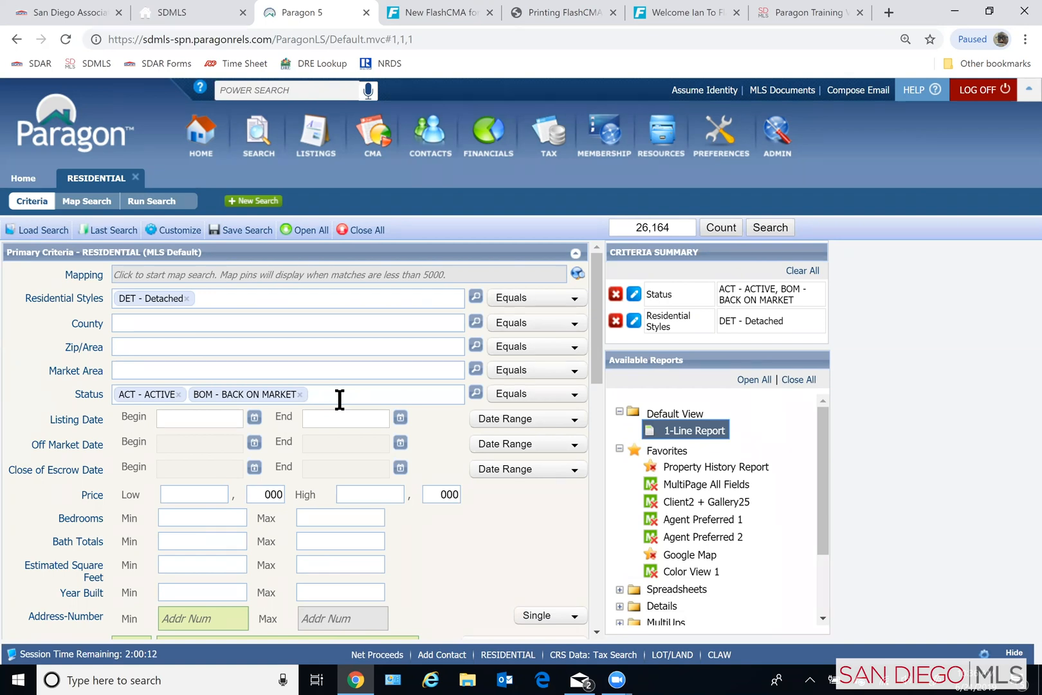
- Add Contingent, Pending and Sold to the status criteria and limit the Close of Escrow Date to 6 Months Back
left_click(476, 392)
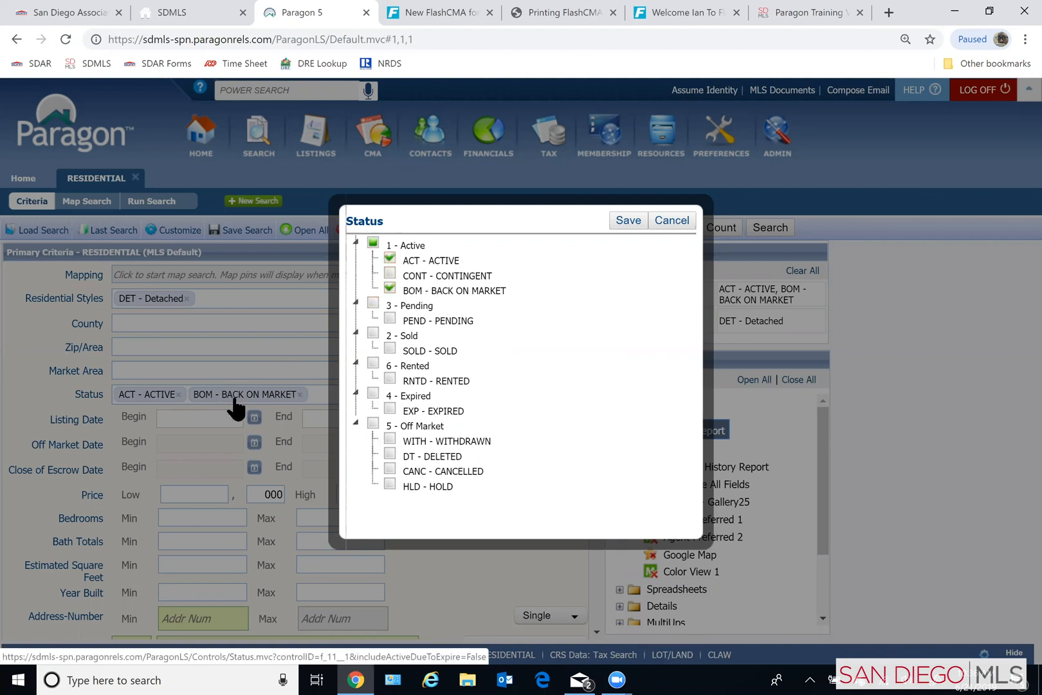
left_click(392, 275)
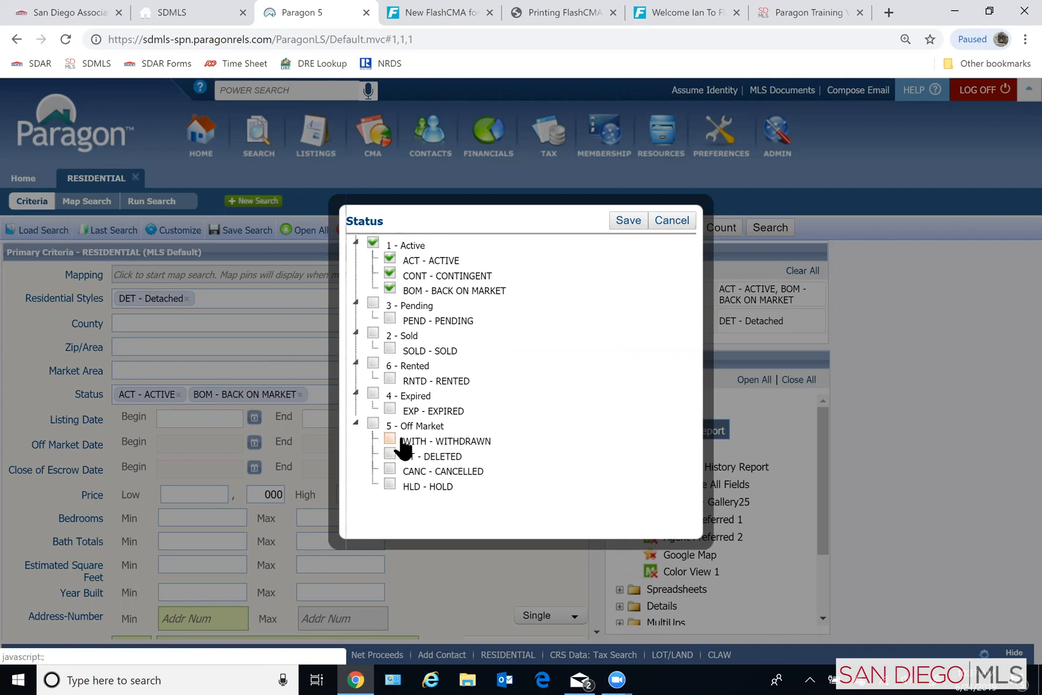
left_click(374, 304)
left_click(374, 334)
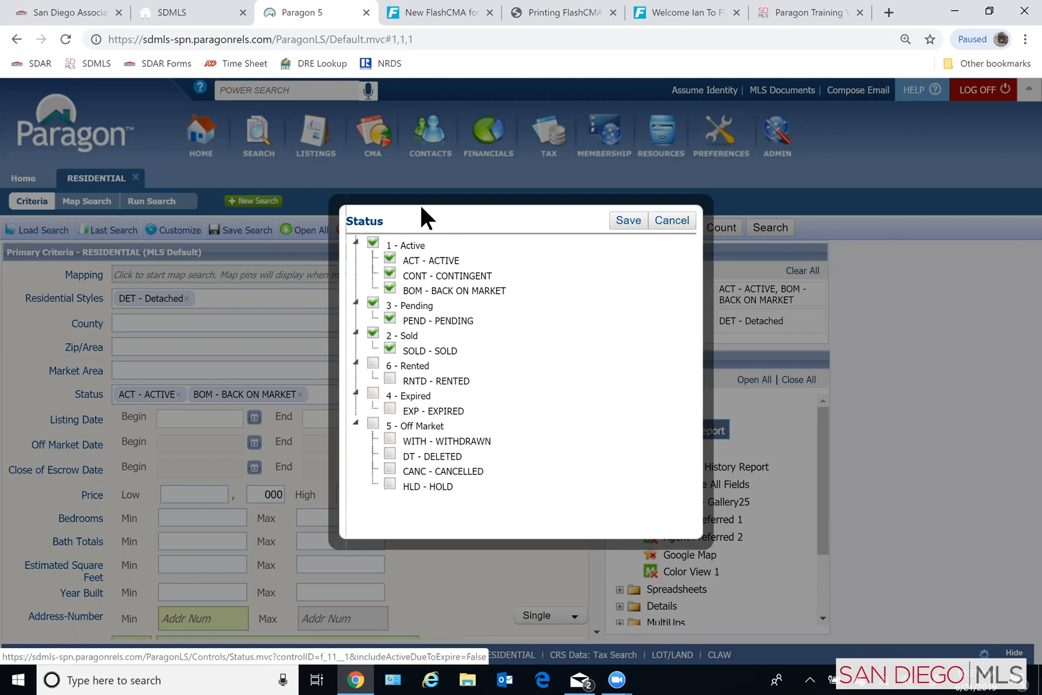
left_click(373, 332)
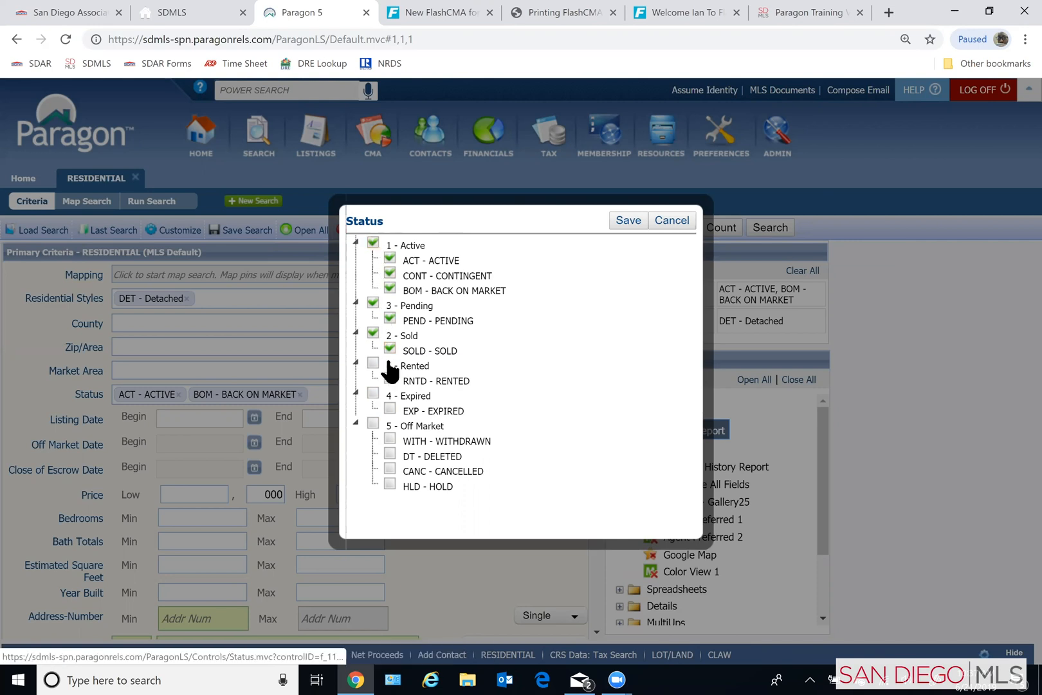
left_click(627, 220)
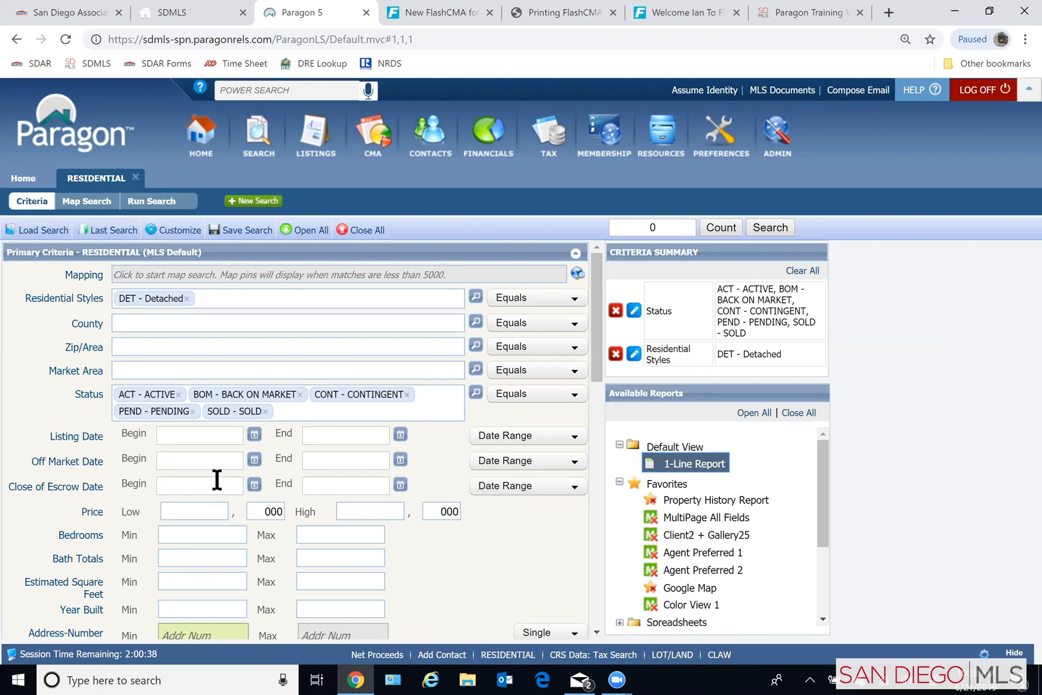
left_click(502, 489)
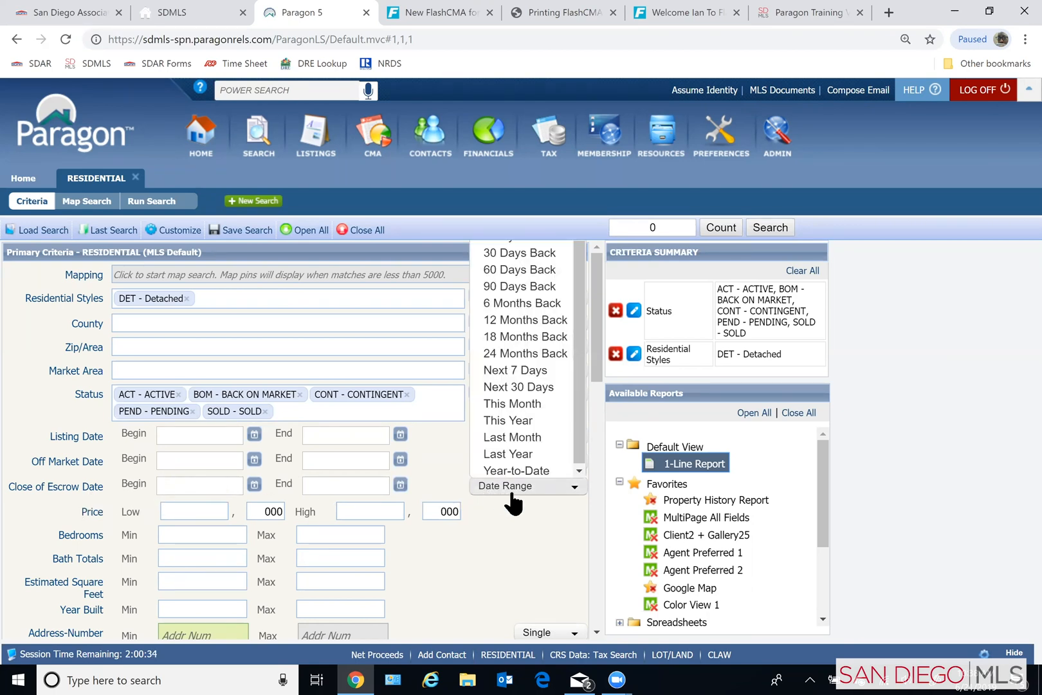
left_click(534, 305)
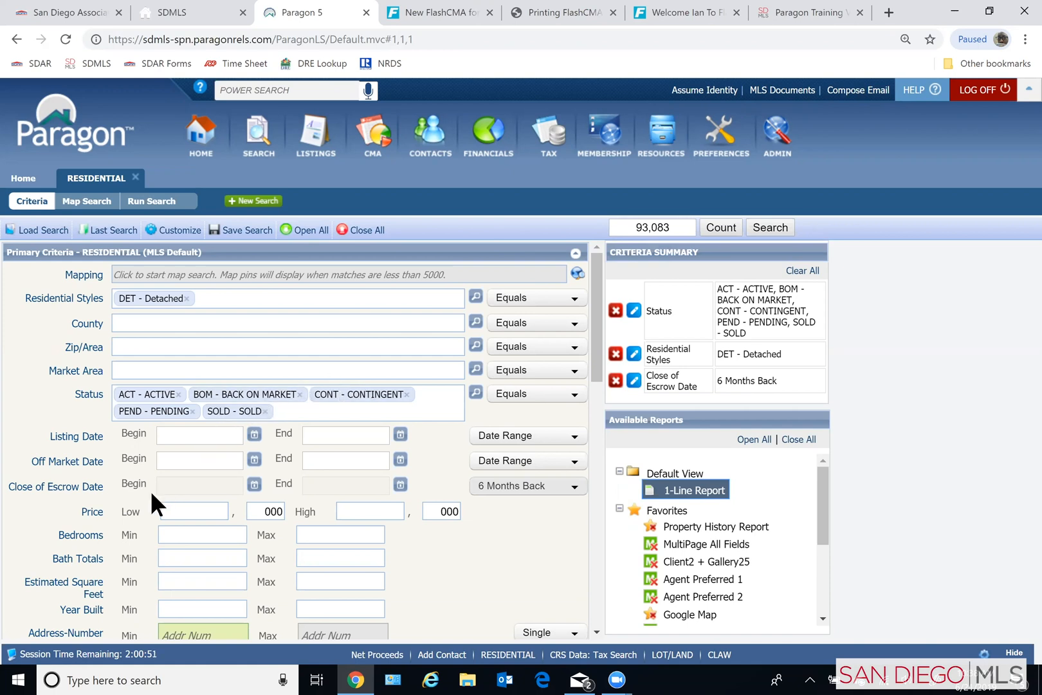
- Set the bedrooms range to 4 through 6 and the bath totals range to 2 through 4
left_click(196, 537)
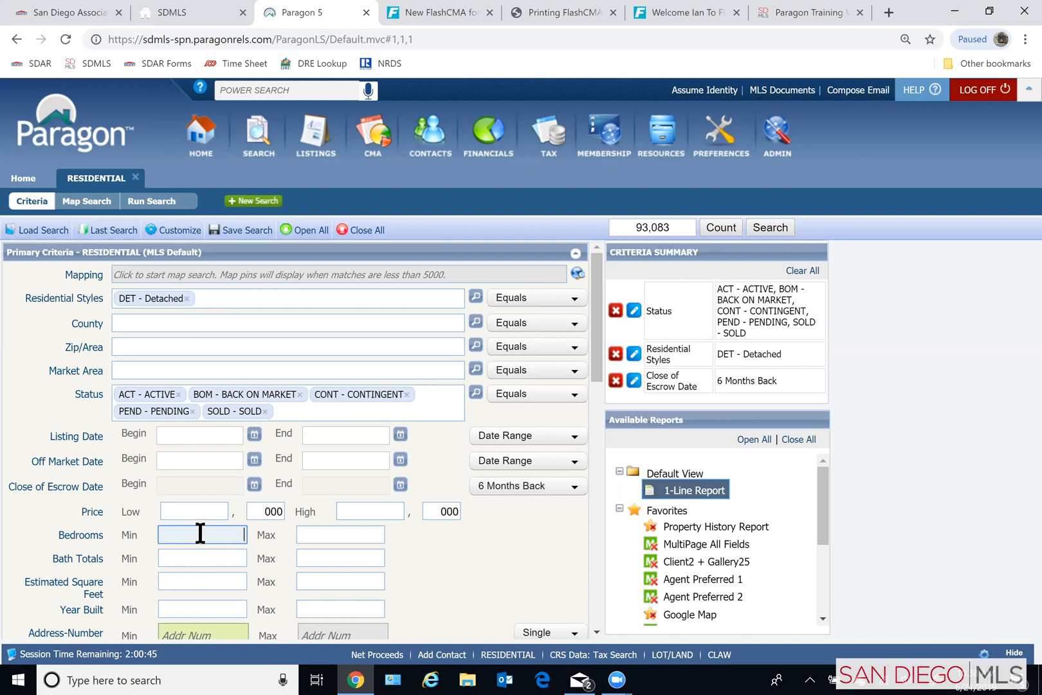
type("4")
left_click(337, 532)
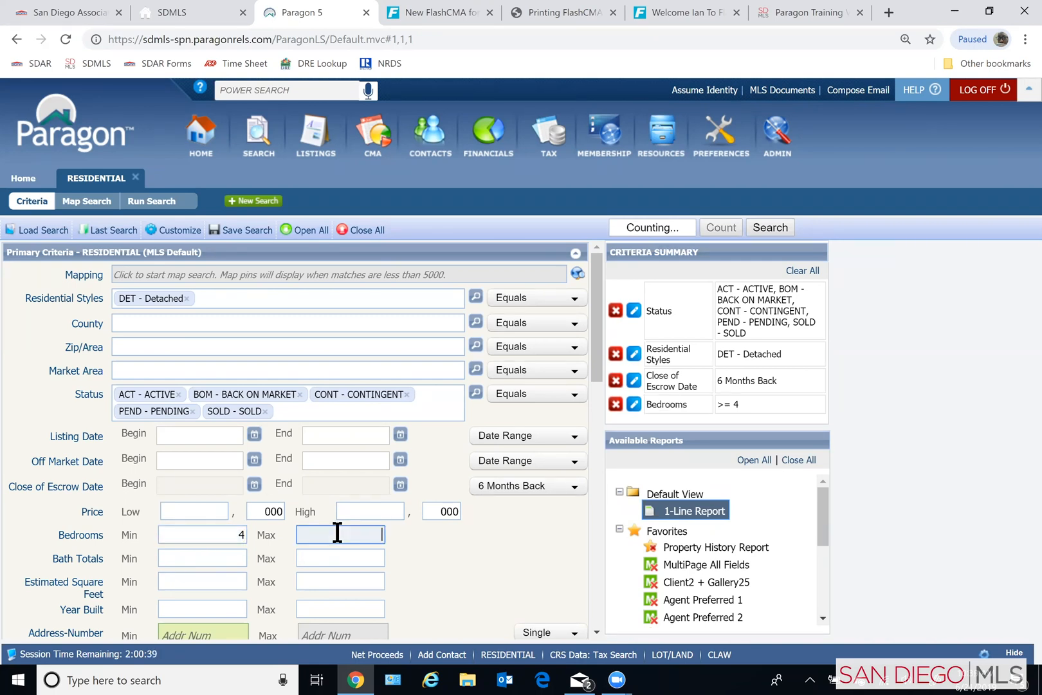
type("6")
left_click(215, 563)
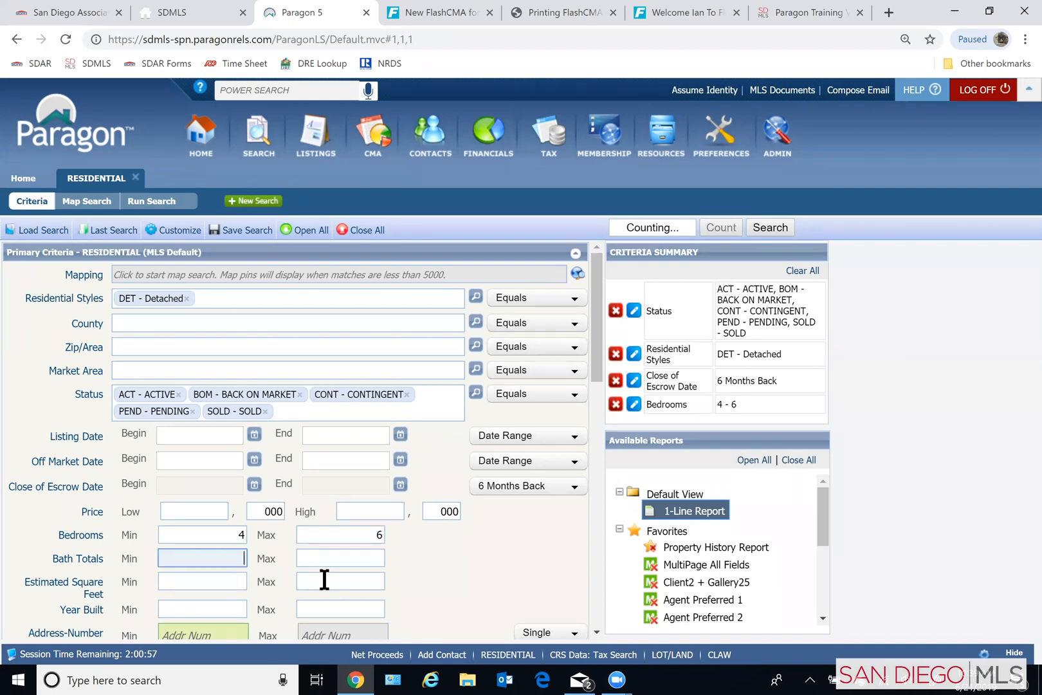
type("2")
left_click(357, 559)
type("4")
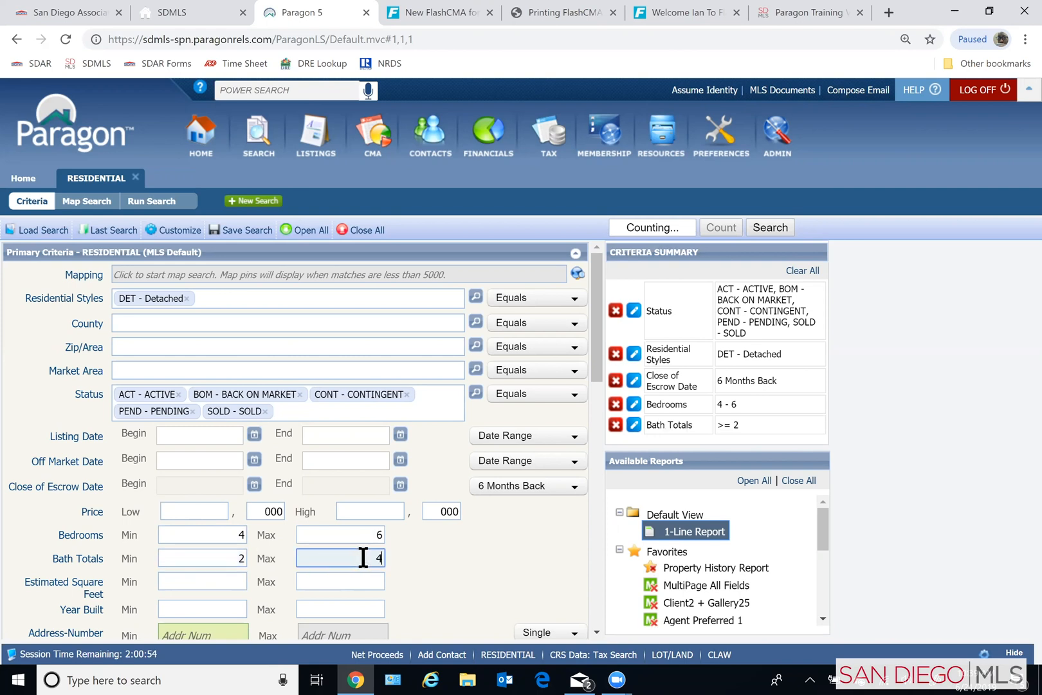
left_click(423, 549)
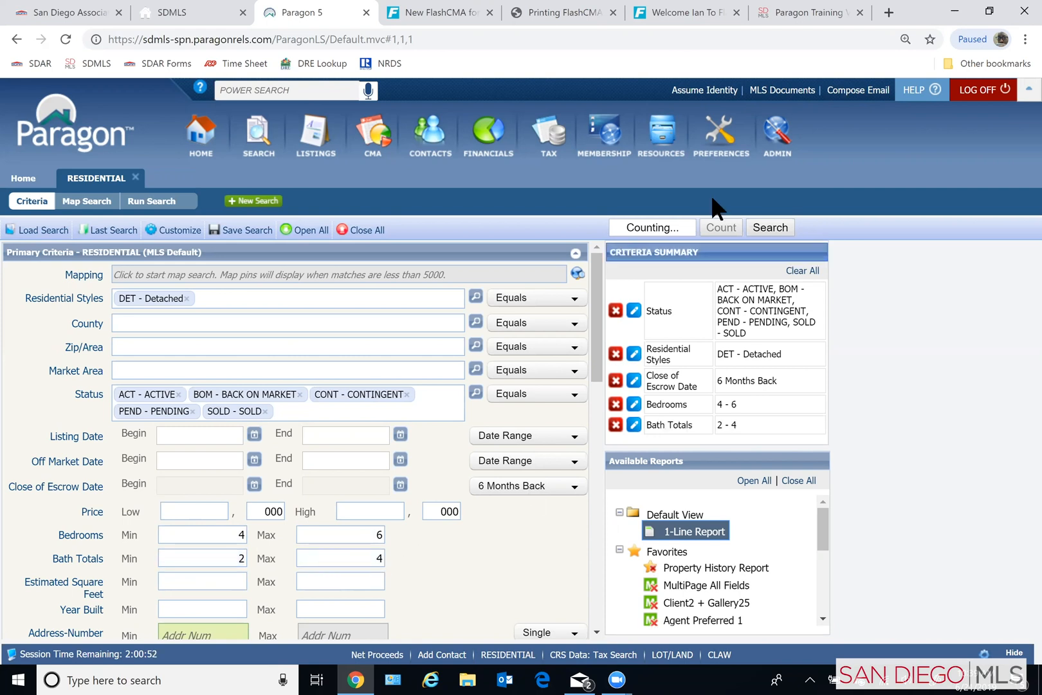
- Set the estimated square feet range to 1800 minimum and 2400 maximum
left_click(190, 579)
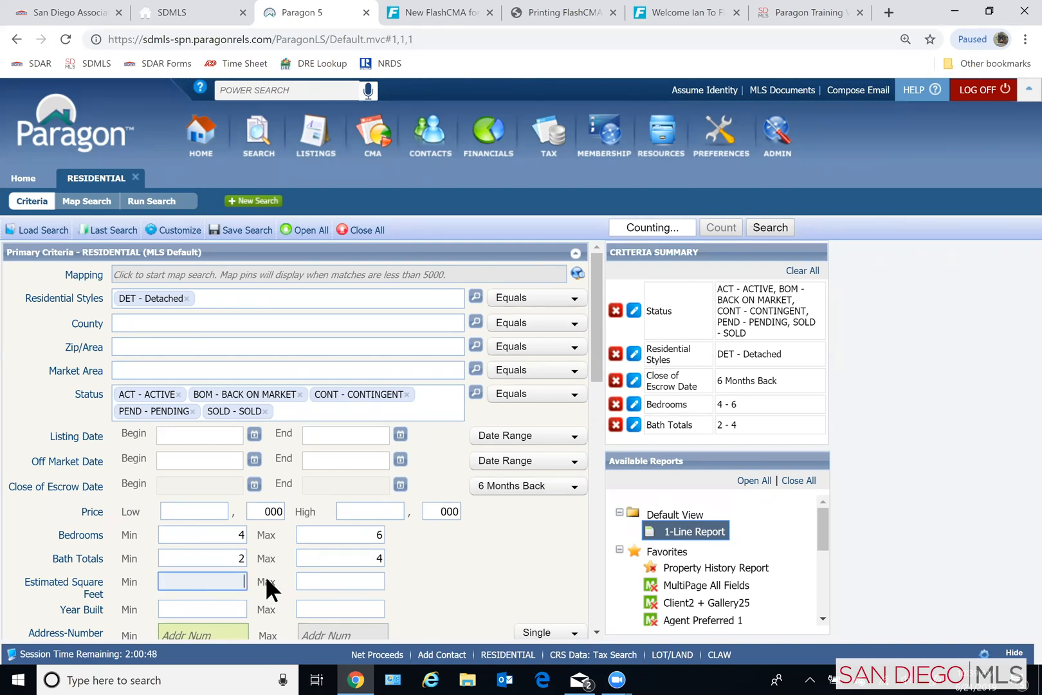
type("1800")
key("Tab")
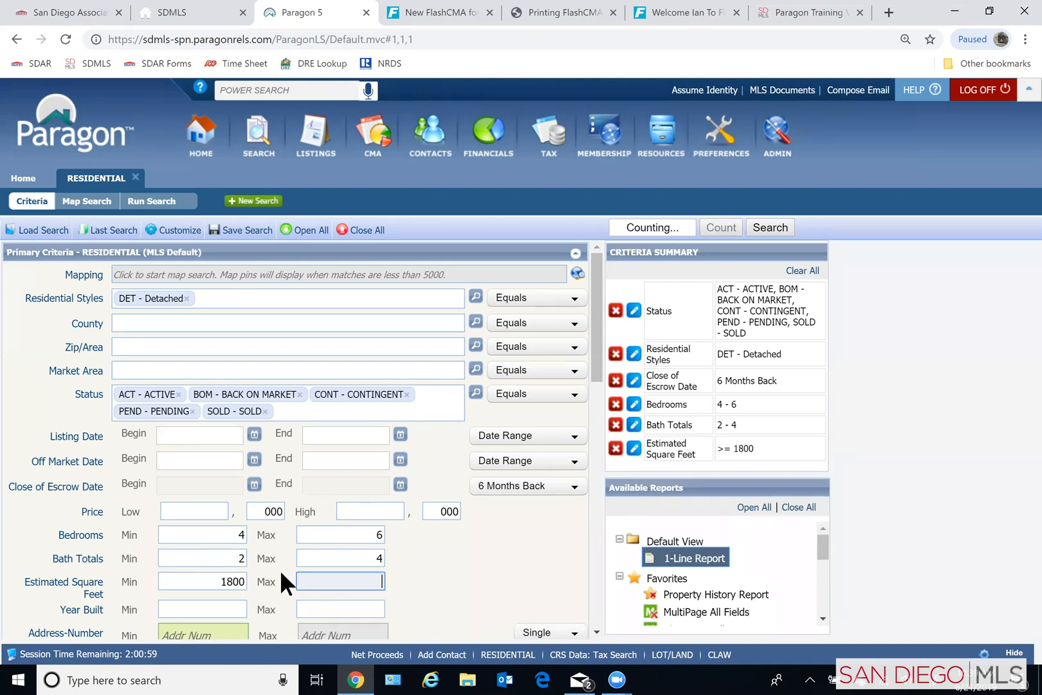
type("2400")
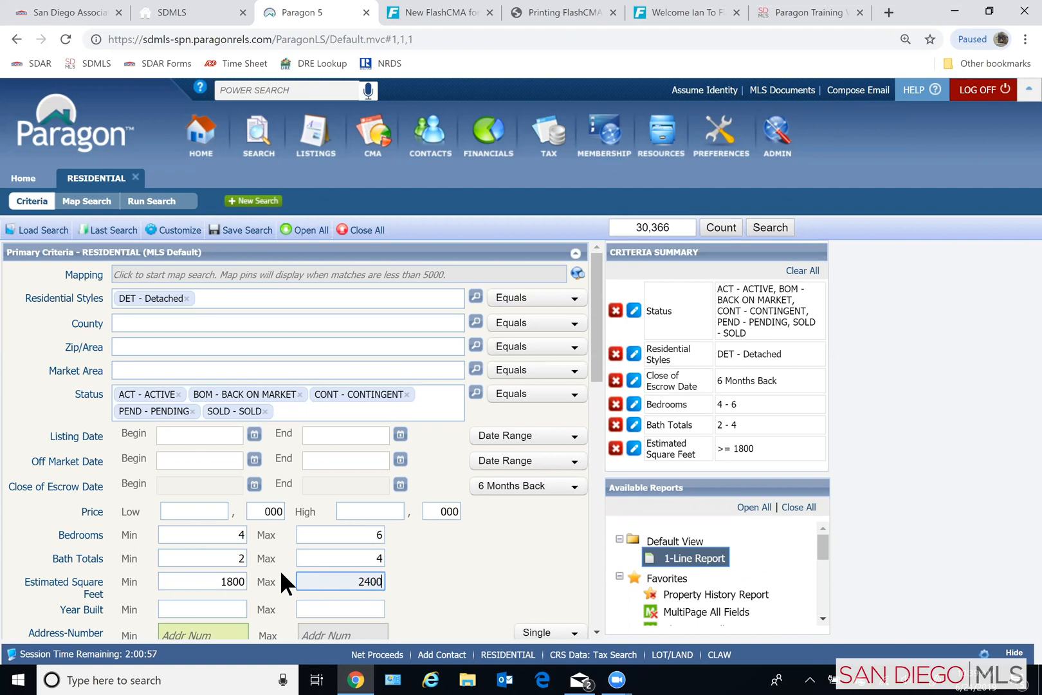
left_click(429, 560)
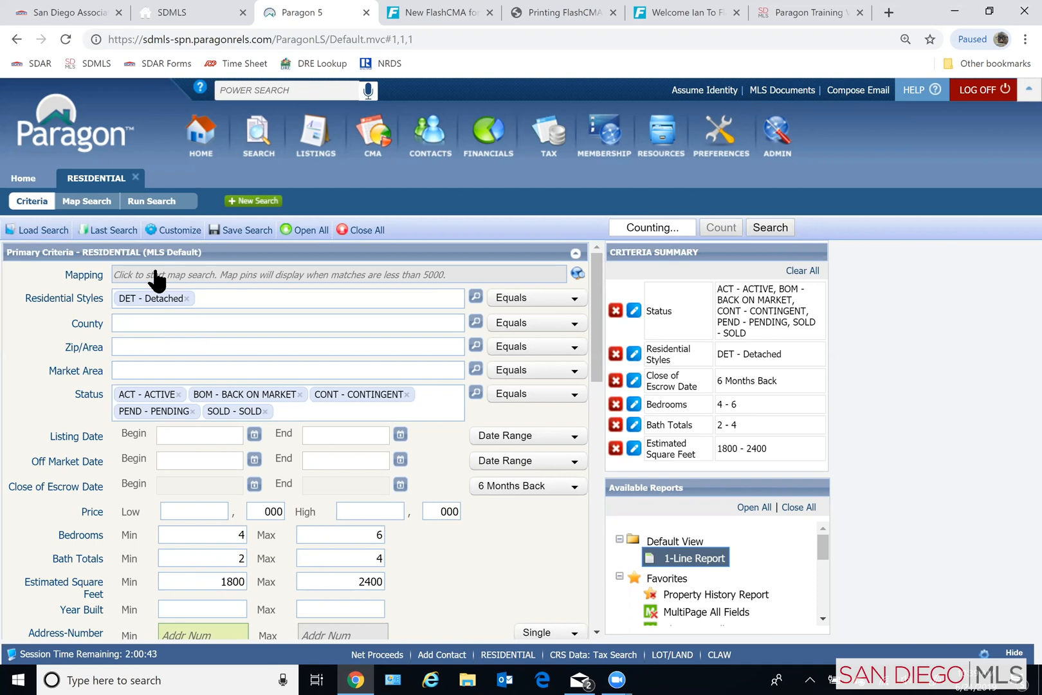
- Open the map search from the Mapping criterion and go to the field for centering the map on an address
left_click(321, 271)
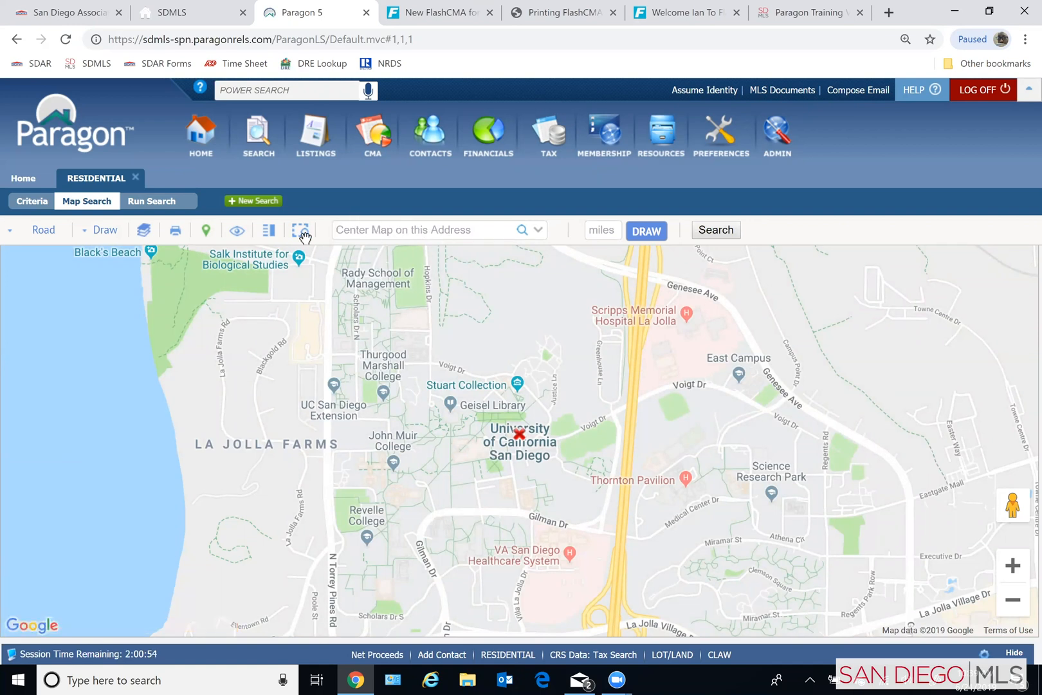
left_click(439, 230)
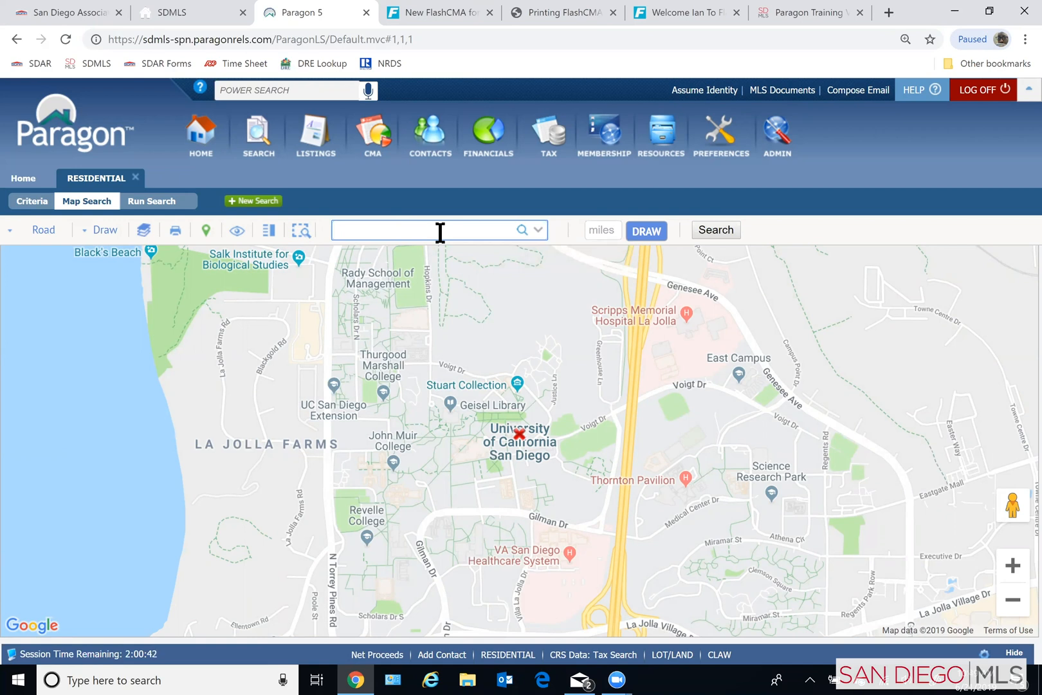
- Draw a .5 mile radius around the map's current center and remove that shape from the map
left_click(608, 230)
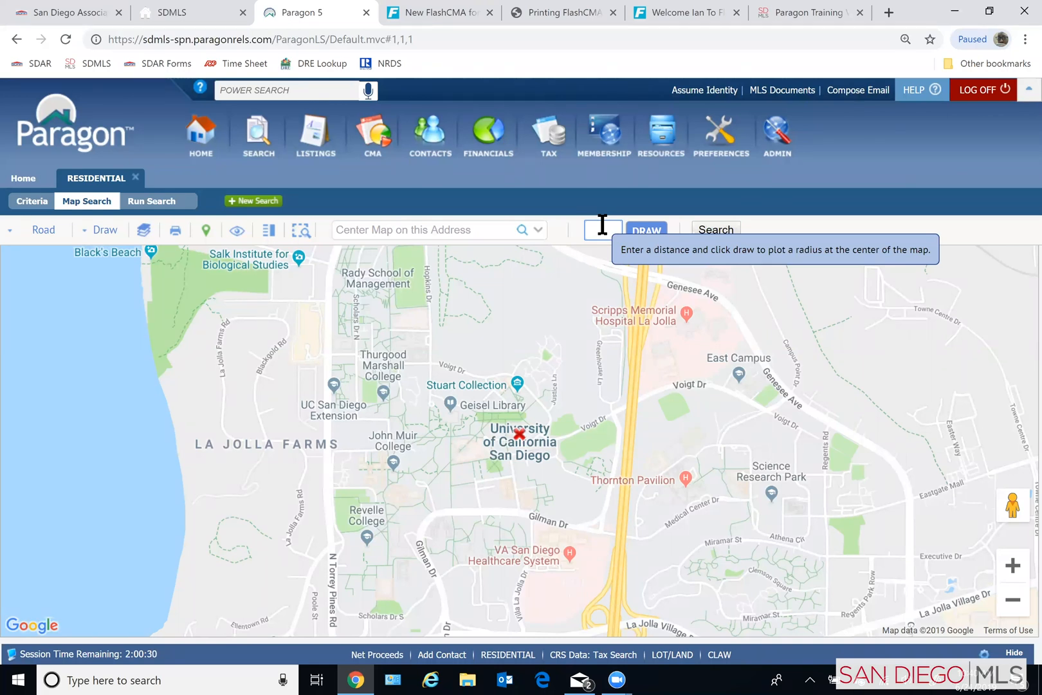
type(".5")
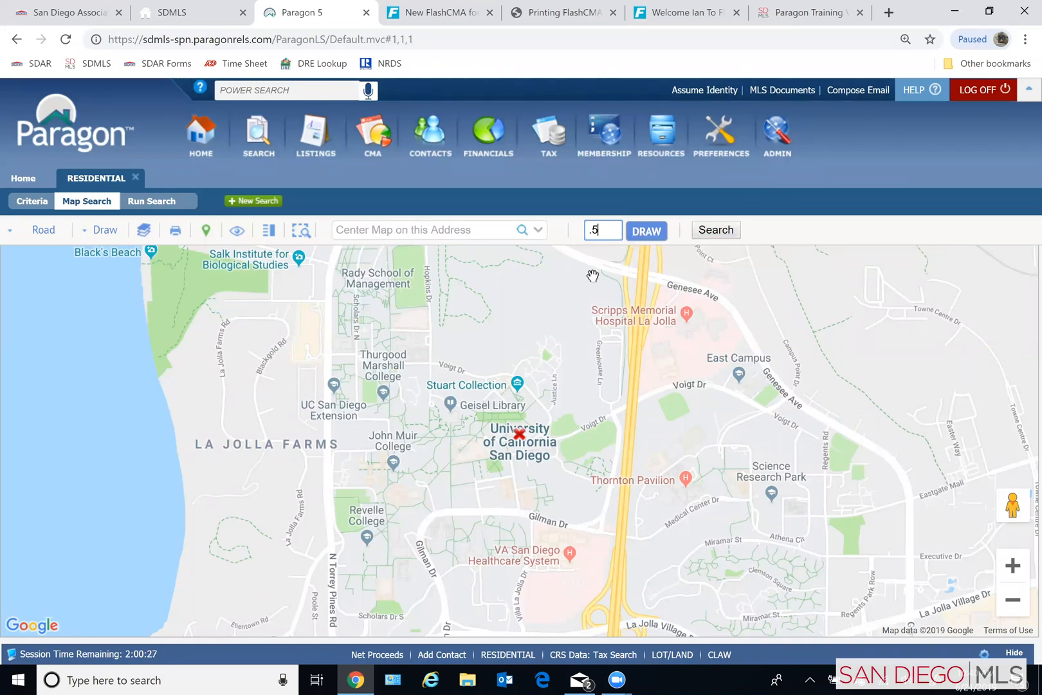
left_click(646, 232)
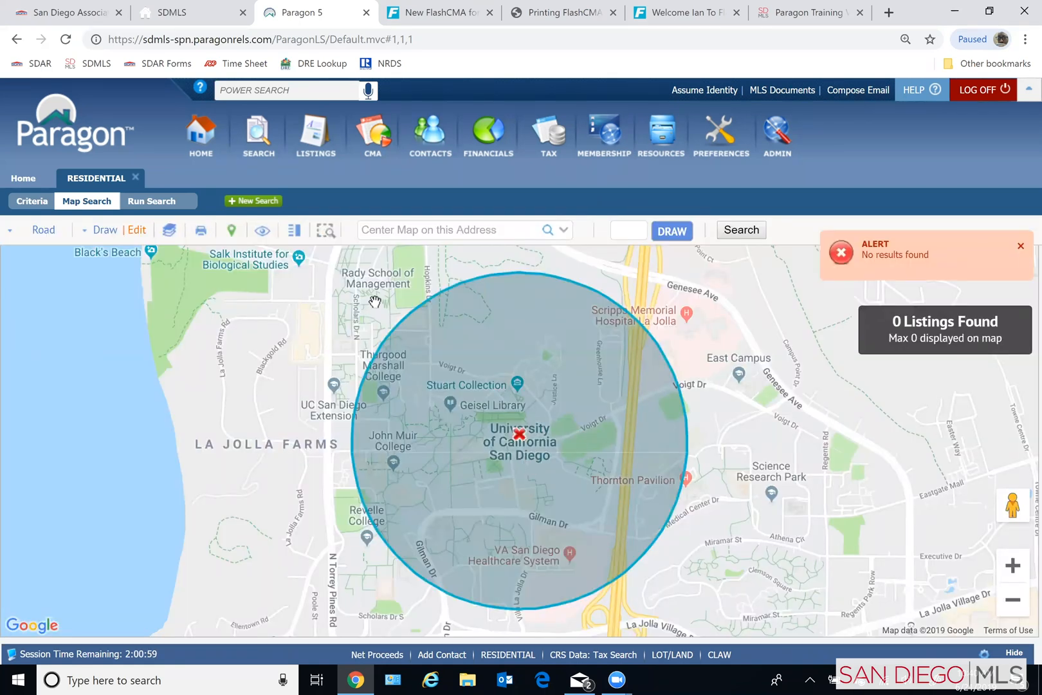
left_click(137, 233)
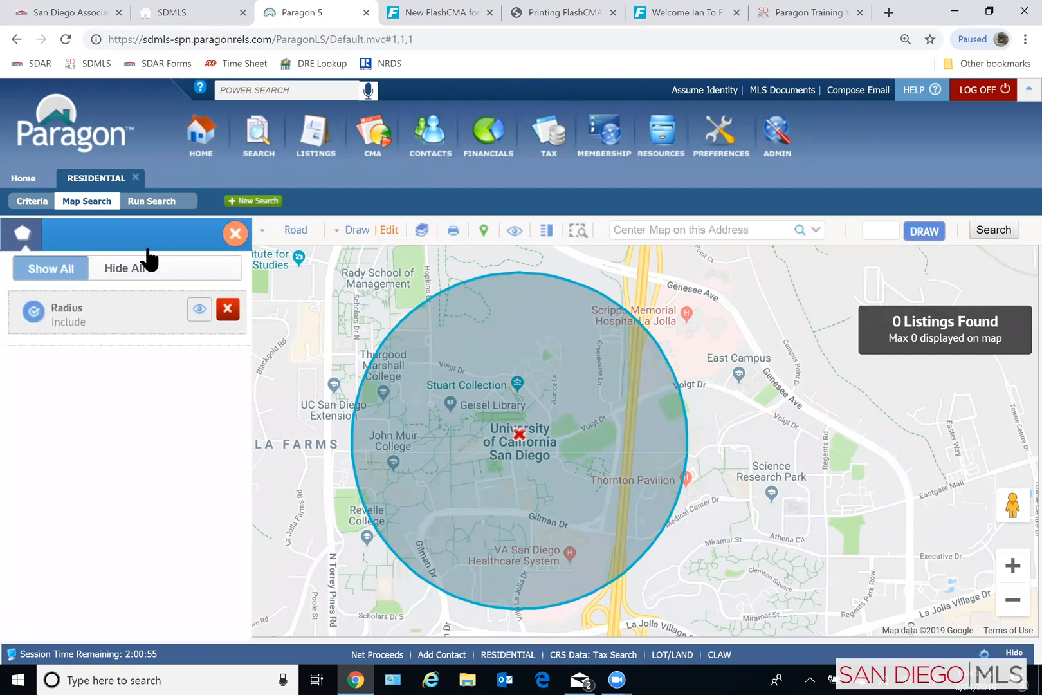
left_click(223, 308)
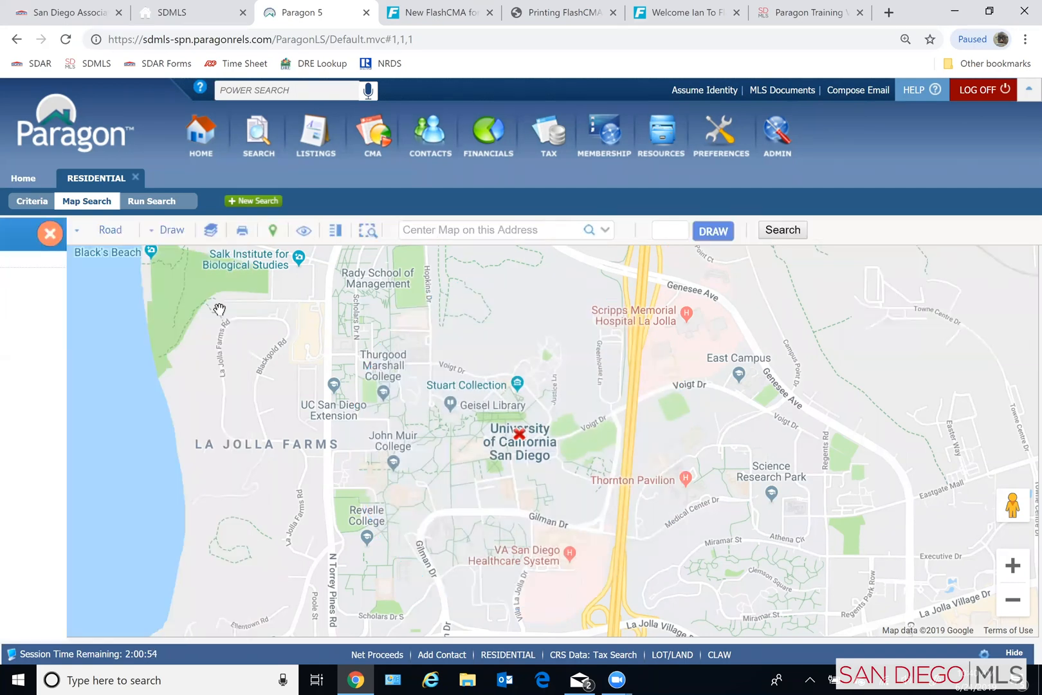
- Center the map on the subject property by entering its street address and ZIP code
left_click(437, 229)
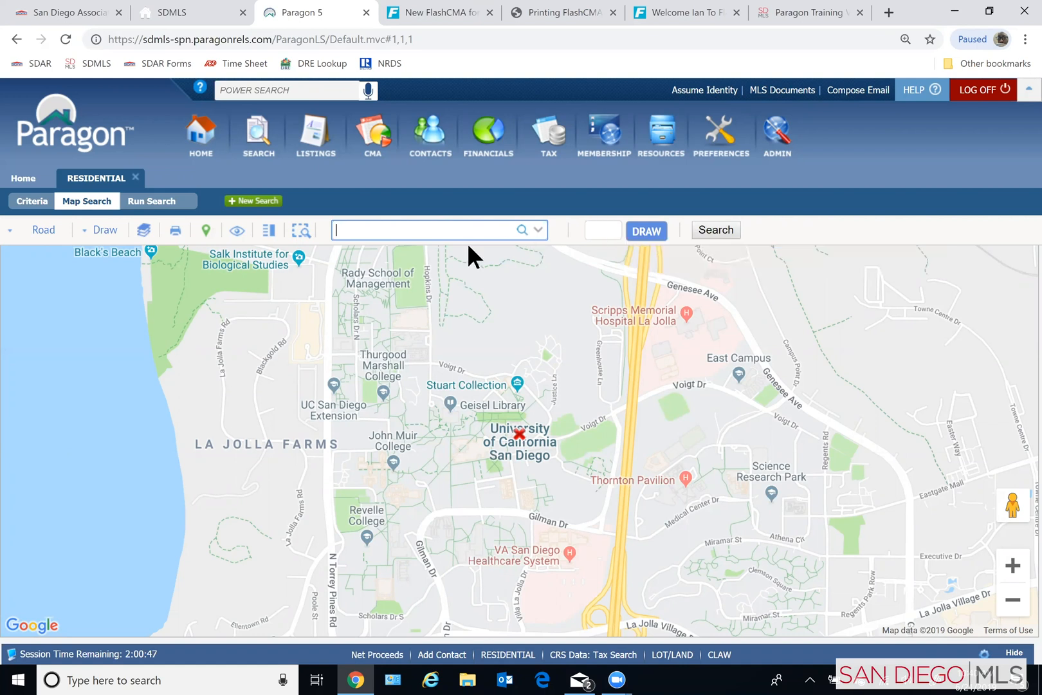
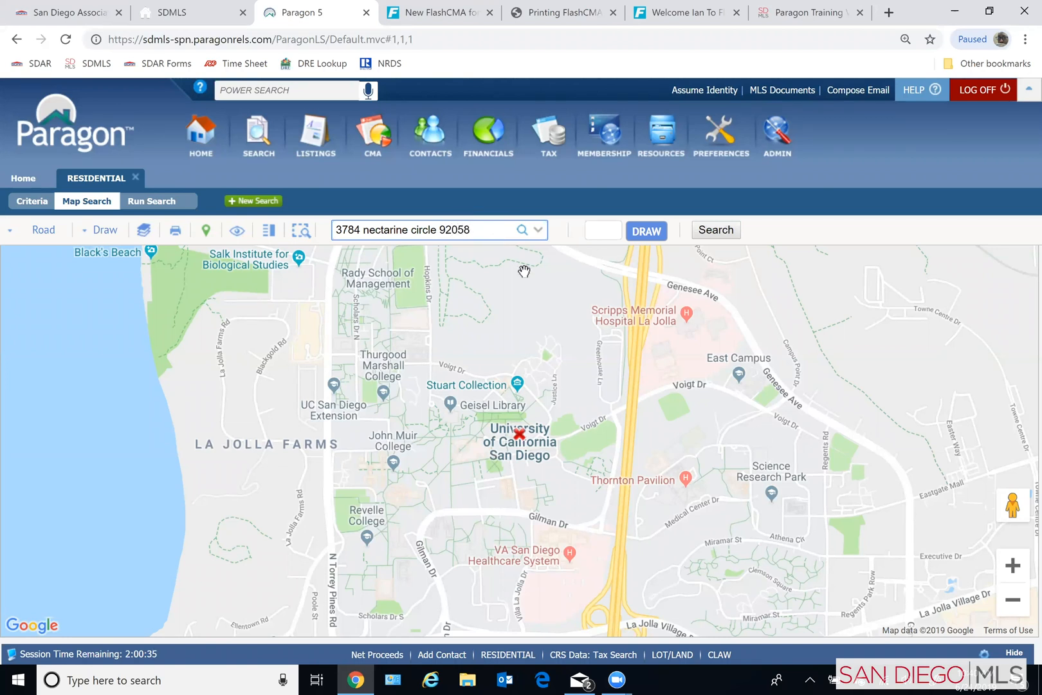
left_click(524, 233)
left_click(521, 230)
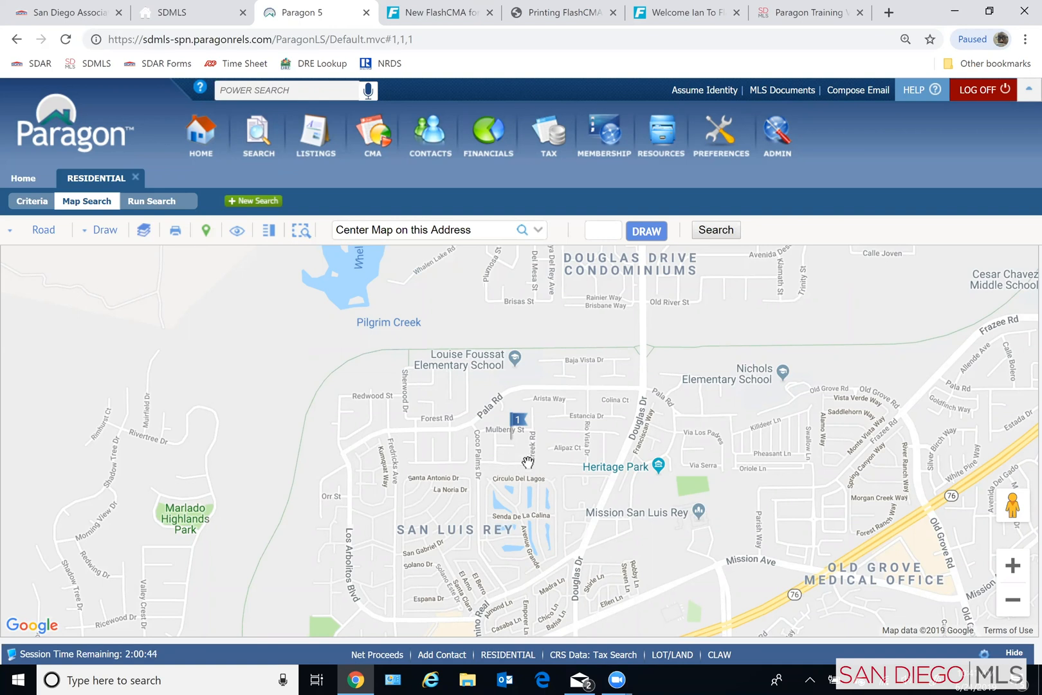
- Draw a .75 mile radius around the subject property and return to the search criteria
left_click(610, 235)
type("5")
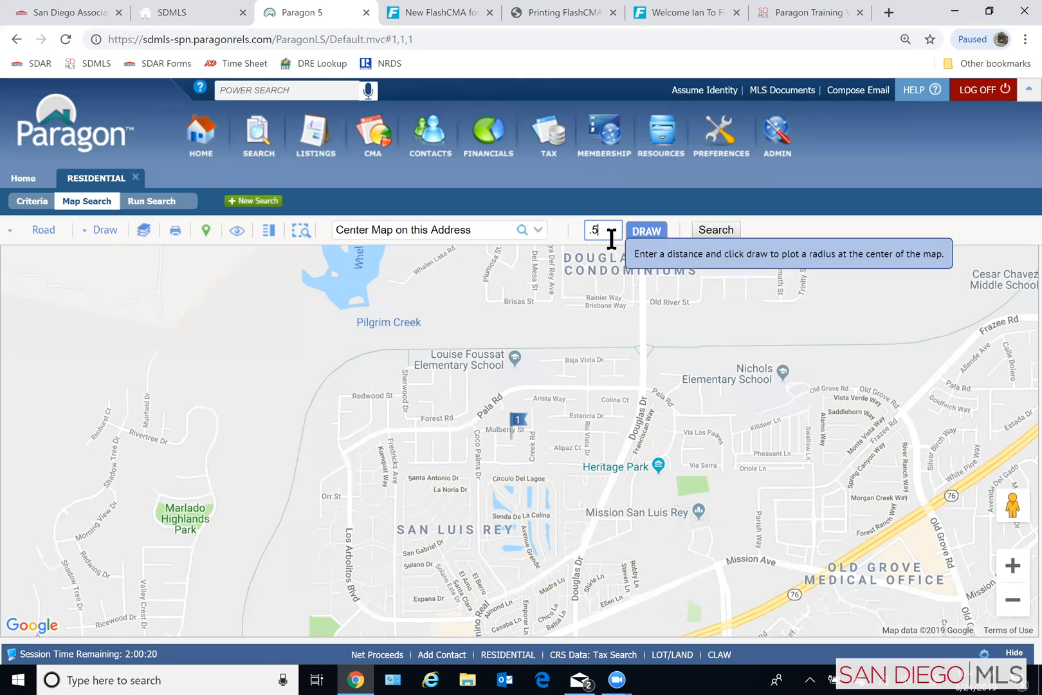
key("BackSpace")
type("75")
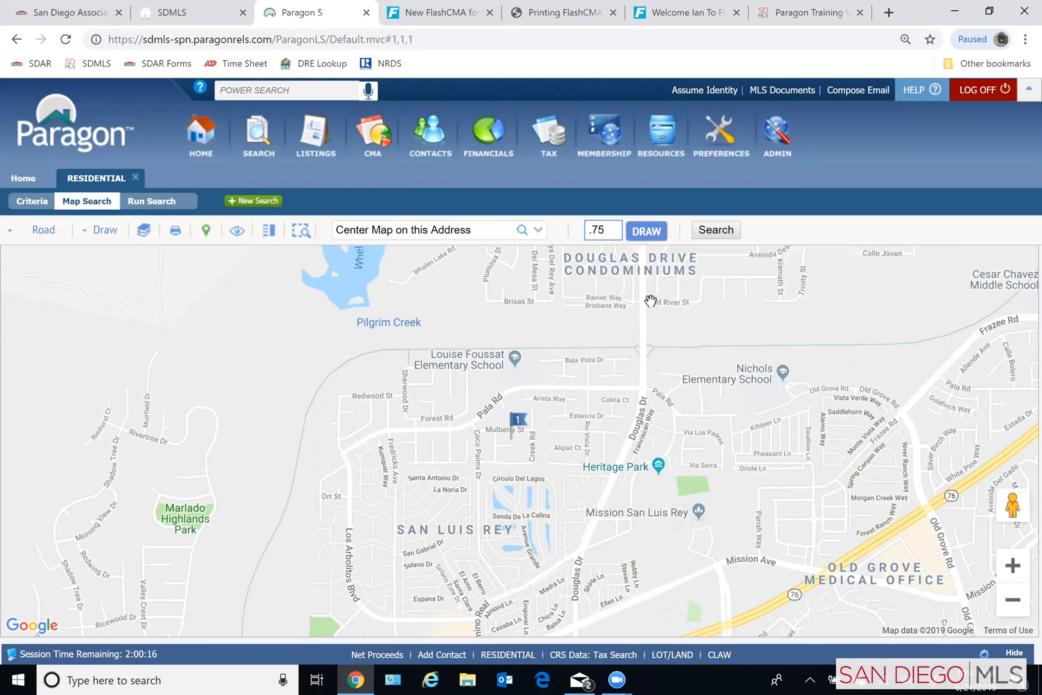
left_click(646, 240)
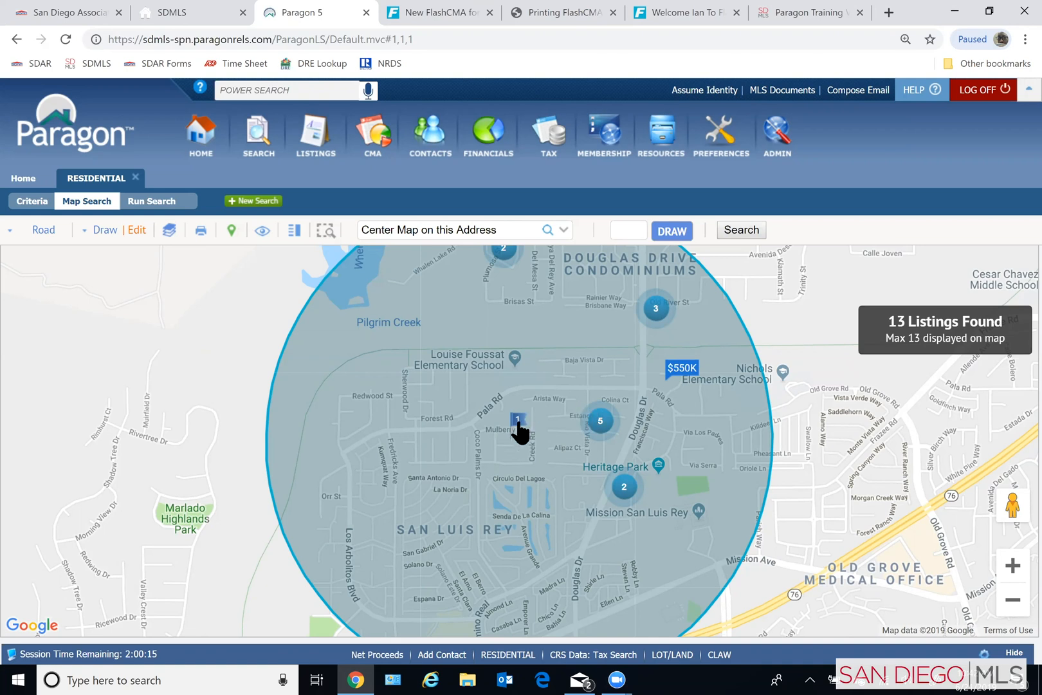
mouse_move(512, 440)
left_click(32, 205)
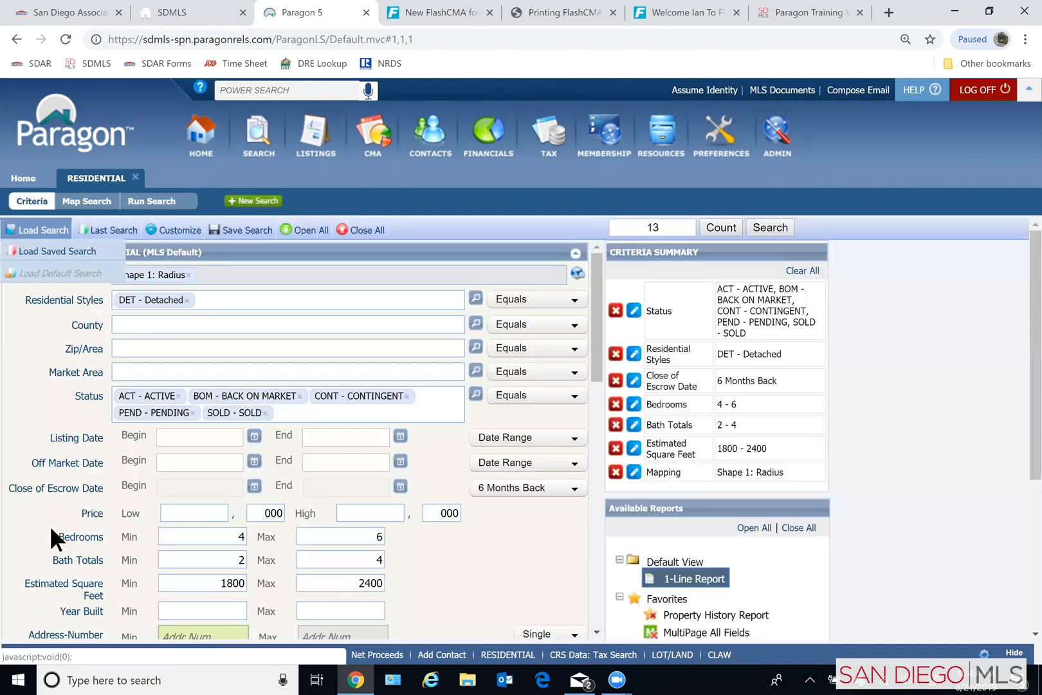
- Run the residential search with the entered property criteria and map radius
scroll(58, 521, "down", 1)
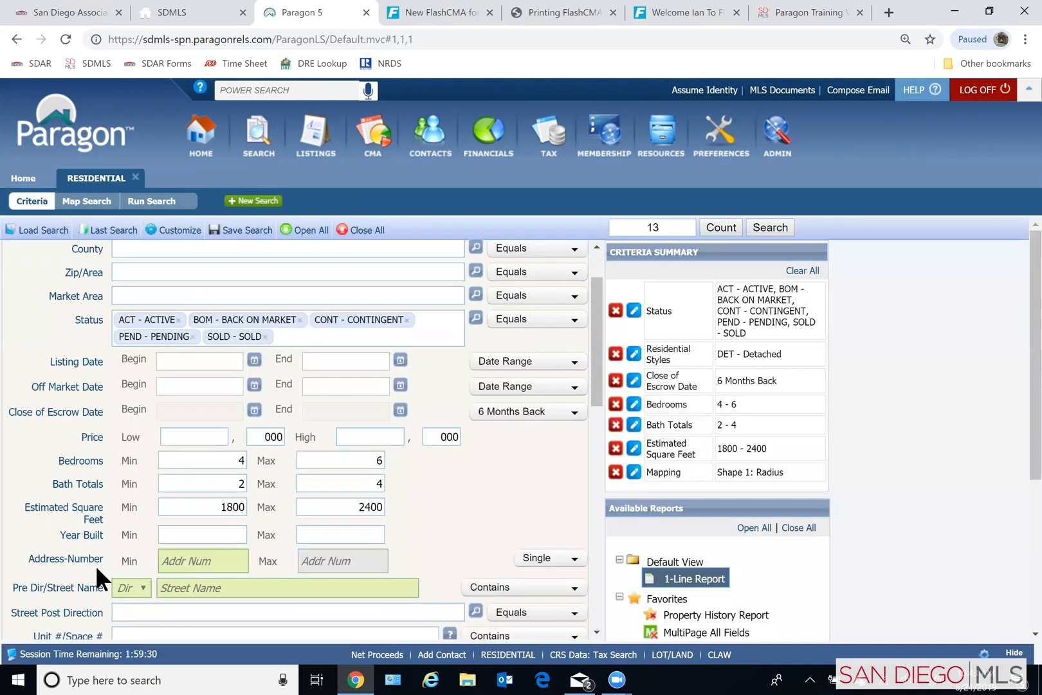
left_click(186, 533)
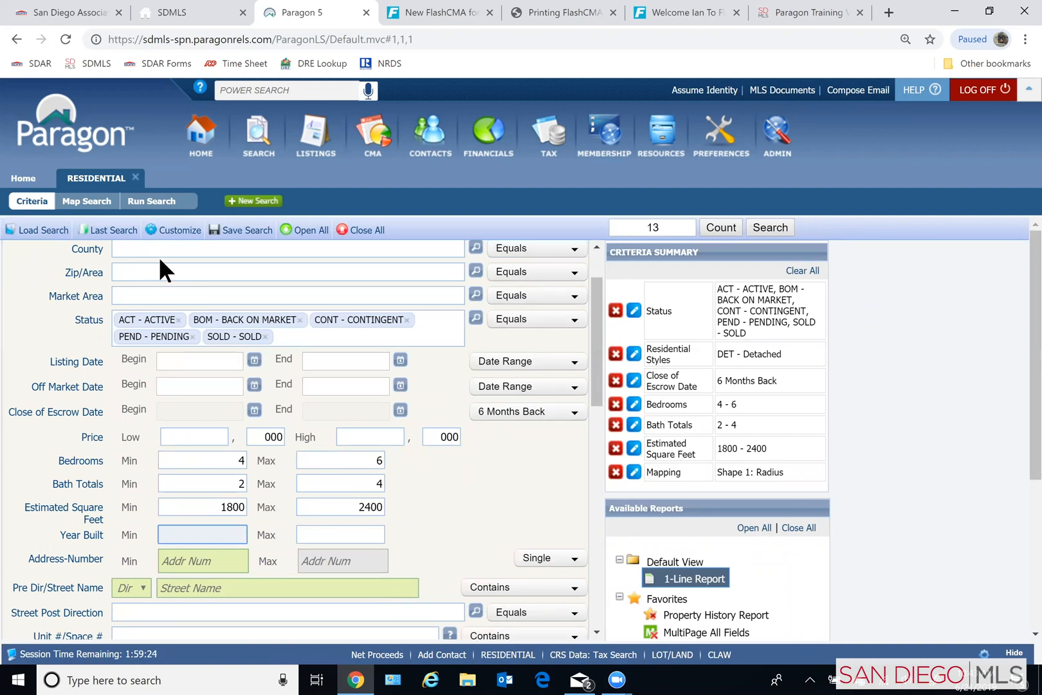
left_click(155, 202)
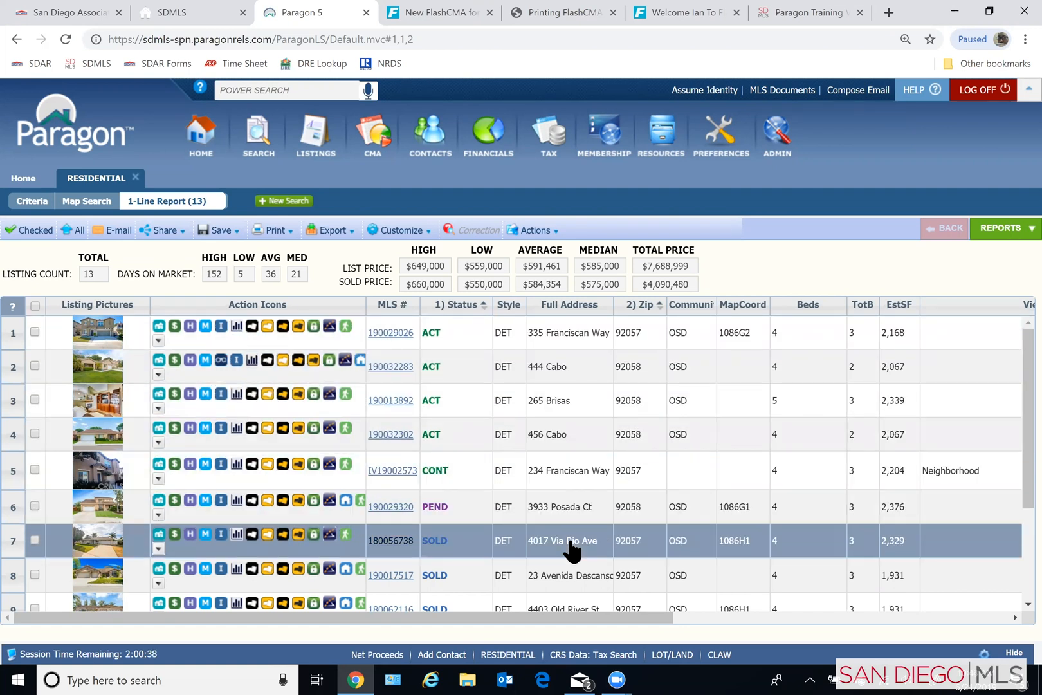
- Examine the search results, comparing each listing's status, beds, baths, square footage, year built and list price
scroll(615, 583, "down", 1)
scroll(617, 566, "up", 1)
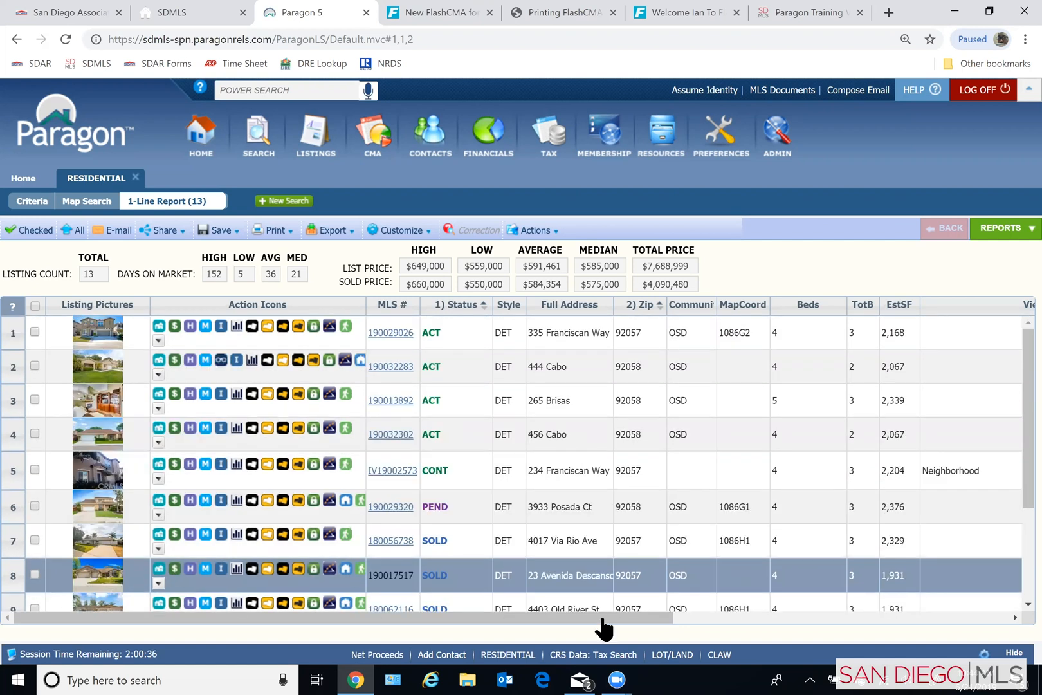
scroll(764, 630, "right", 4)
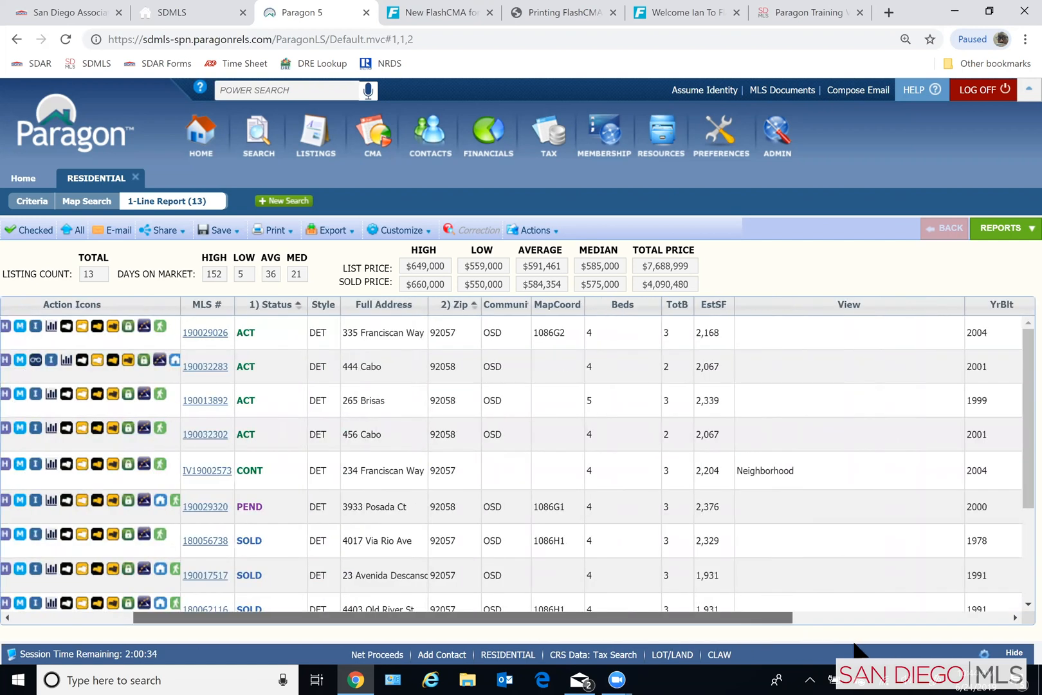
scroll(860, 642, "left", 5)
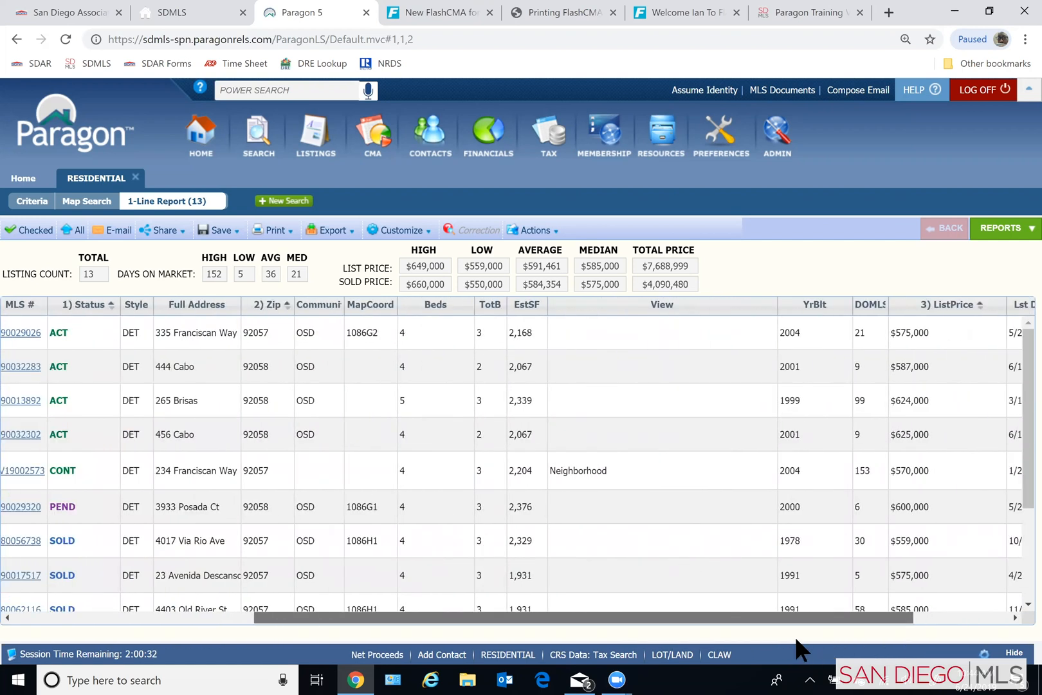
left_click_drag(612, 615, 549, 615)
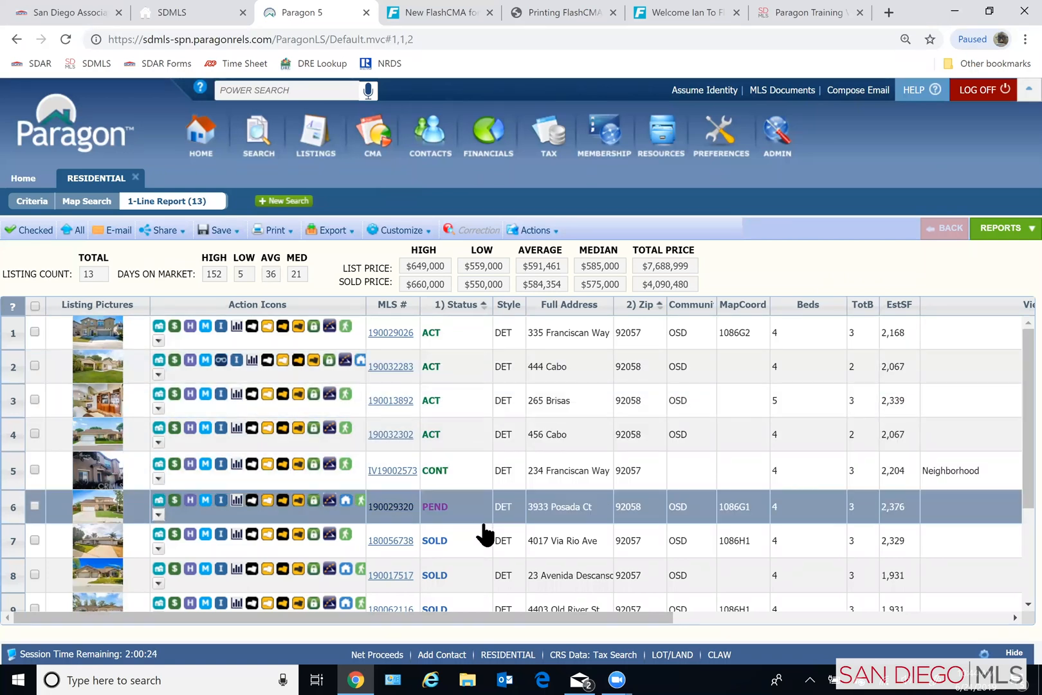
scroll(482, 533, "down", 2)
scroll(484, 538, "down", 2)
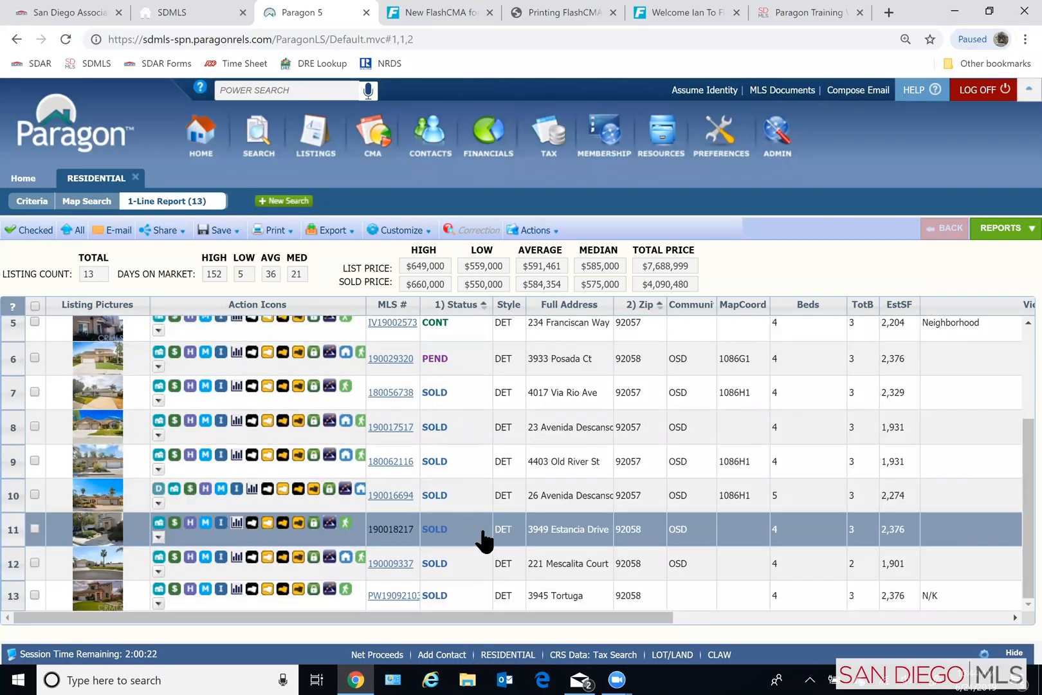
scroll(484, 540, "up", 4)
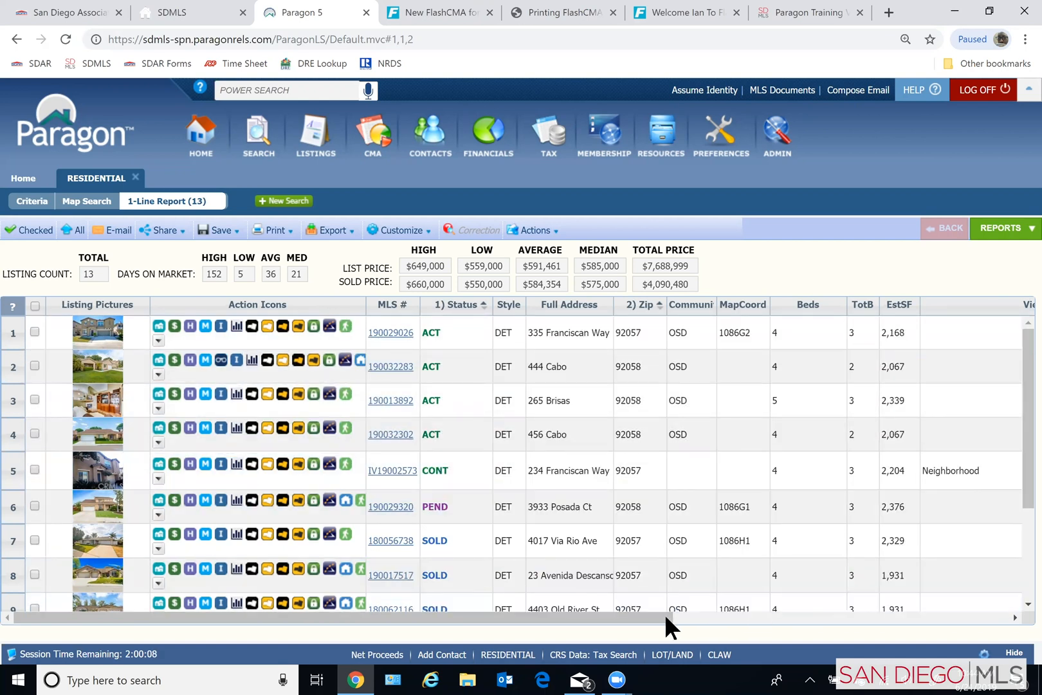
left_click_drag(672, 615, 696, 617)
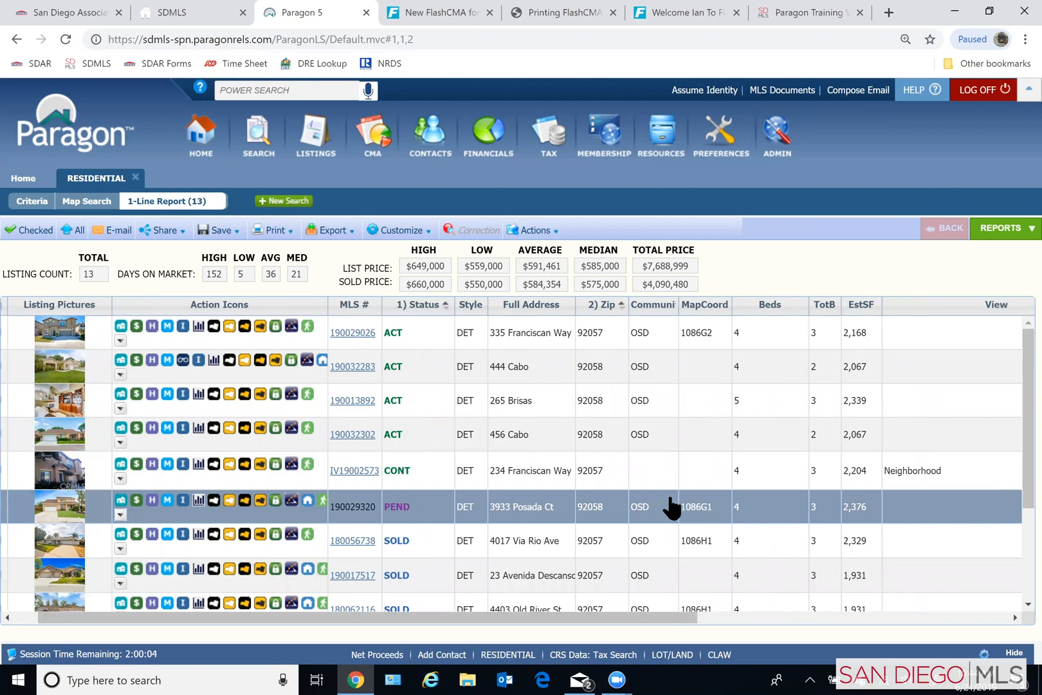
scroll(672, 508, "down", 4)
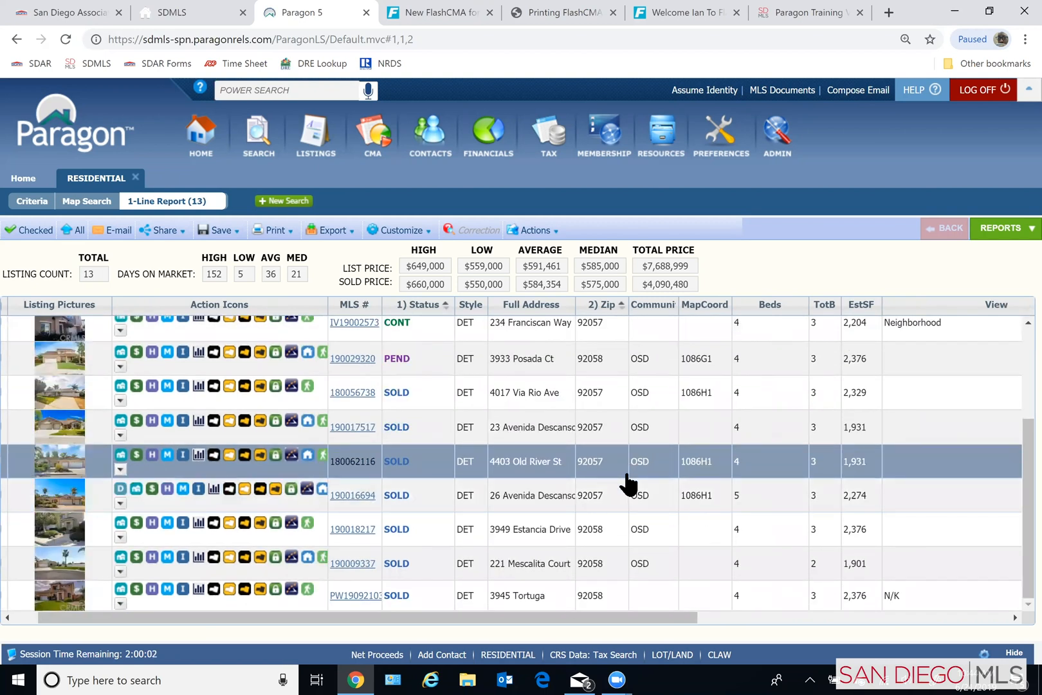
left_click_drag(160, 614, 65, 618)
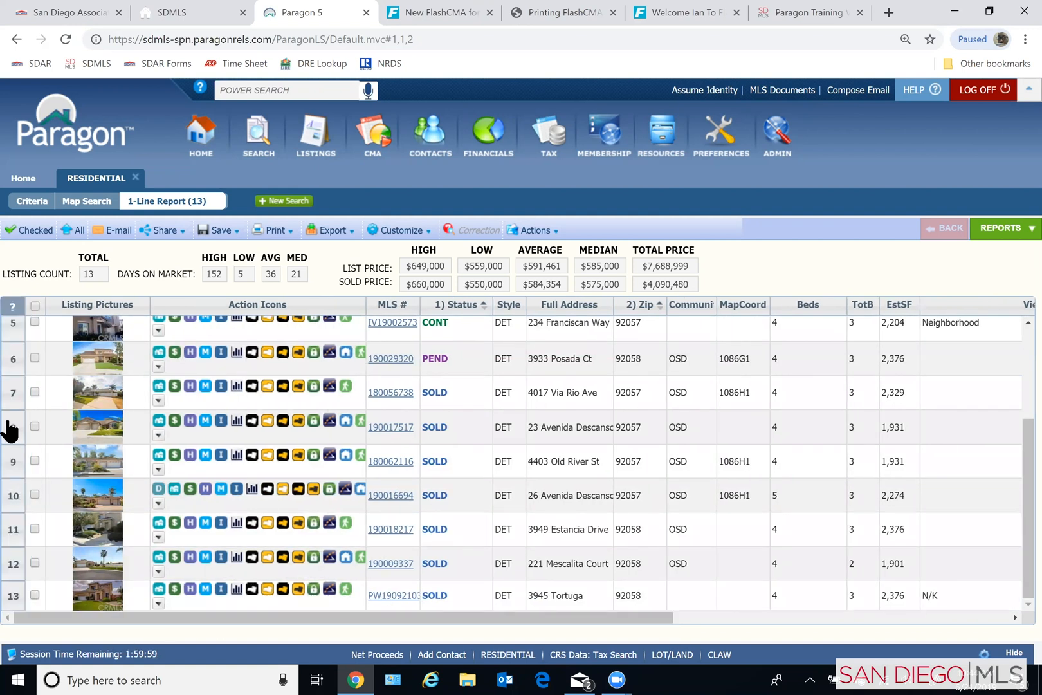
- Select all listings in the results, but exclude the sold listings in rows 9, 12 and 13
left_click(34, 306)
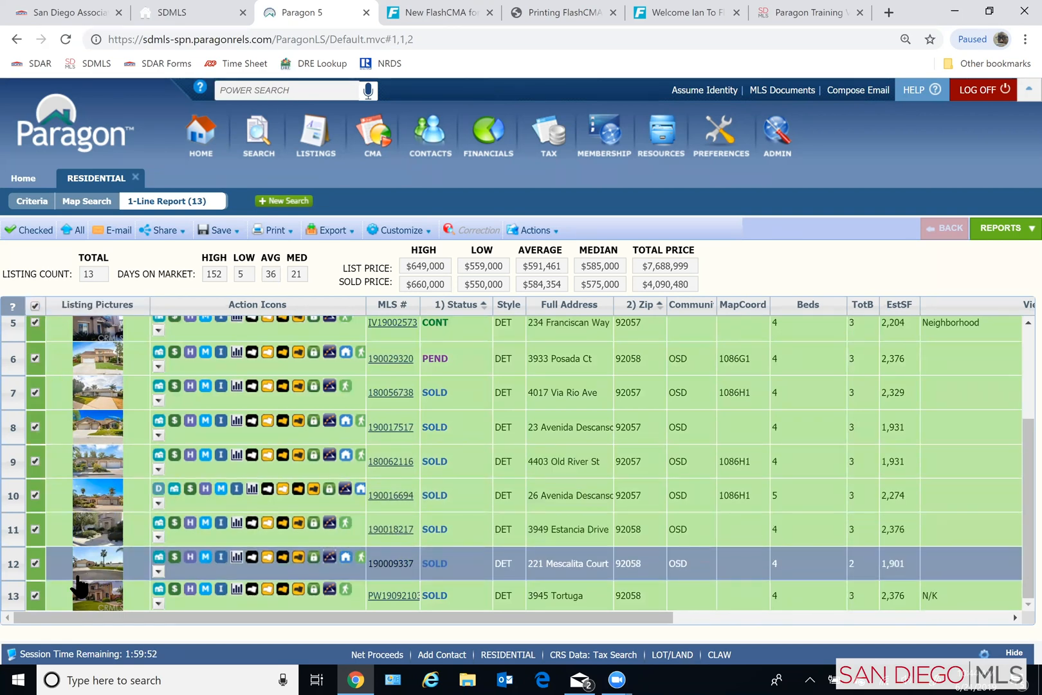
left_click(34, 562)
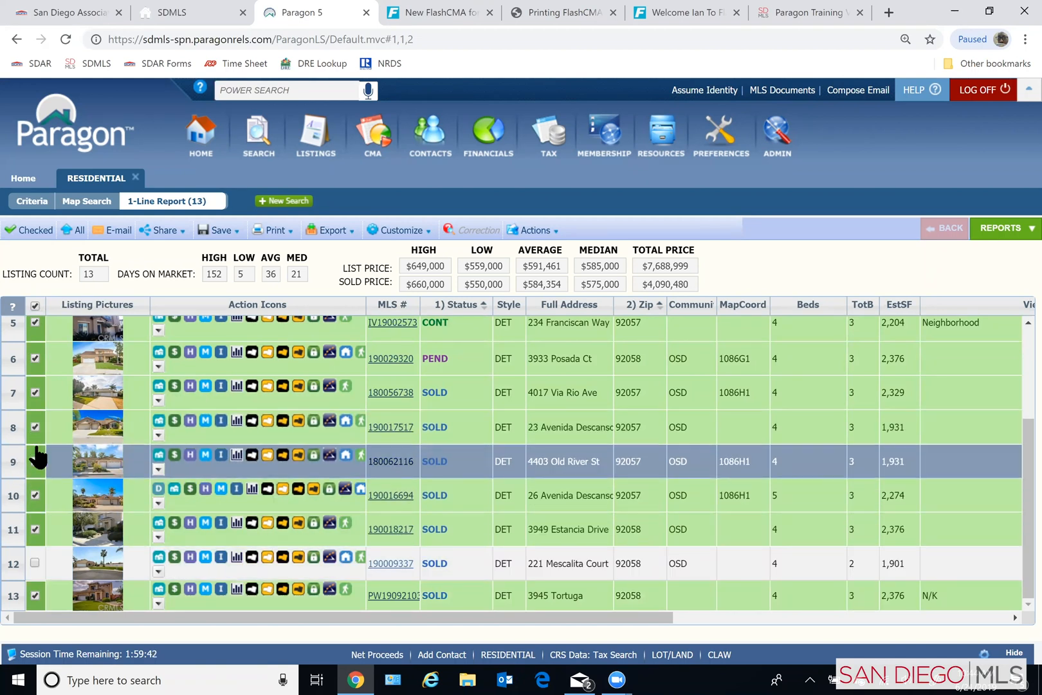
left_click(35, 461)
scroll(74, 471, "up", 1)
scroll(72, 486, "up", 1)
scroll(52, 556, "down", 3)
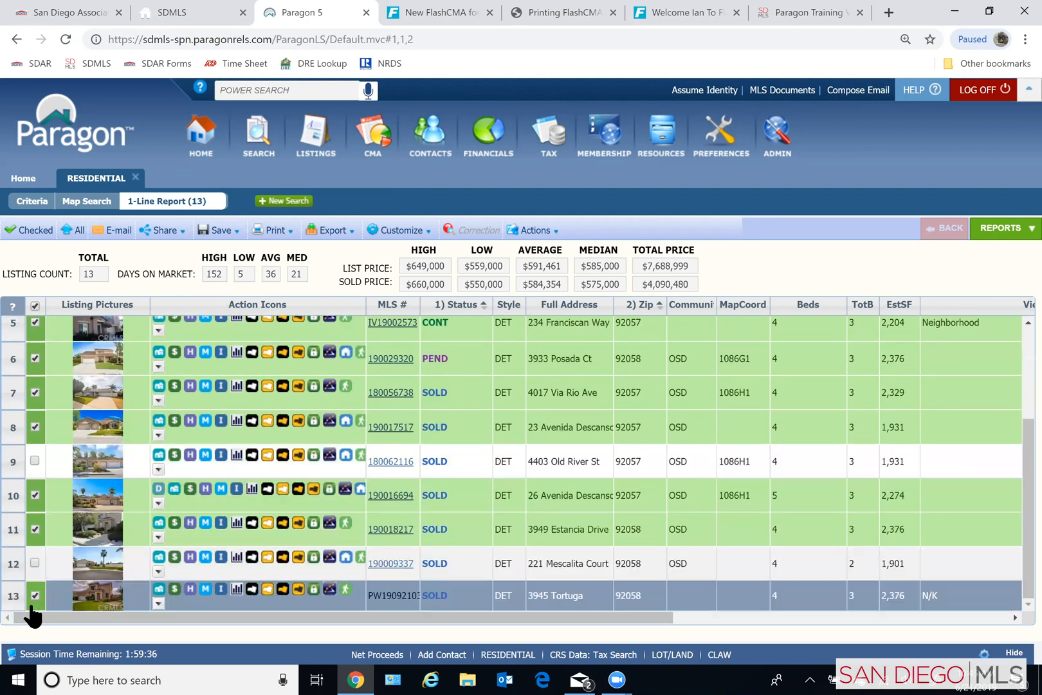
left_click(35, 596)
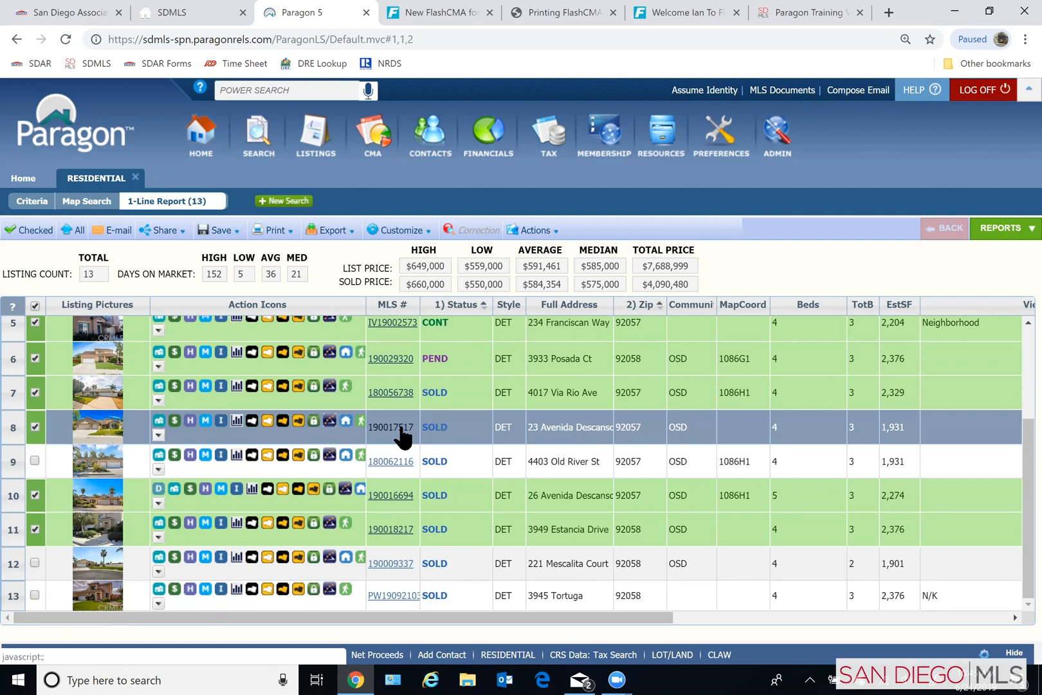
- Open the detailed agent report of the sold listing in row 8 and read through its remarks and property details
left_click(394, 427)
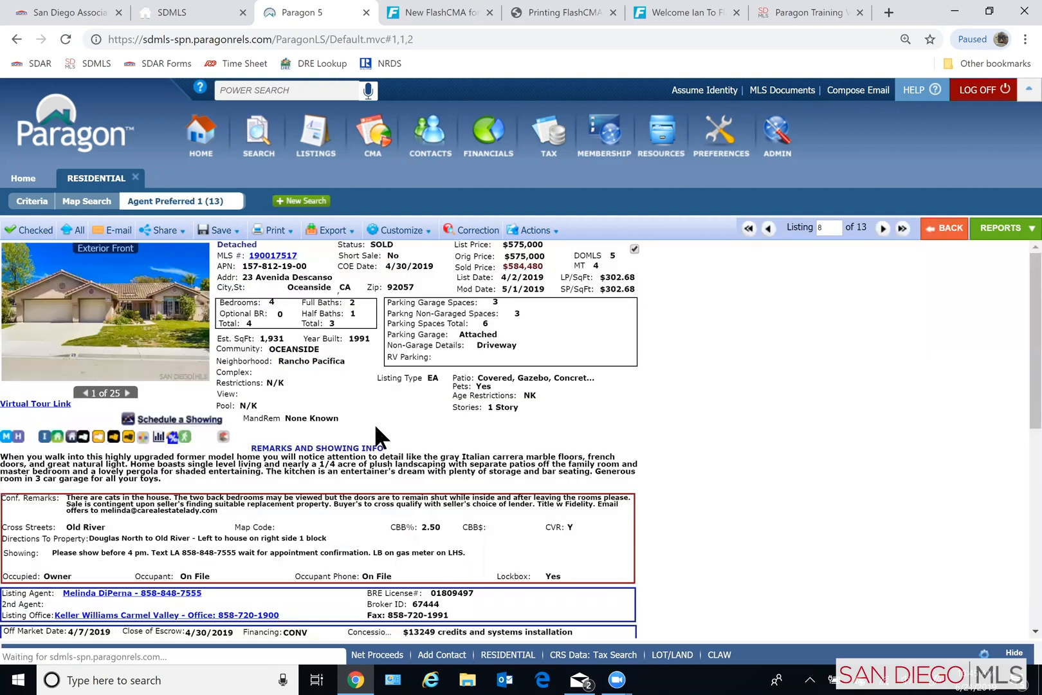
scroll(522, 348, "down", 6)
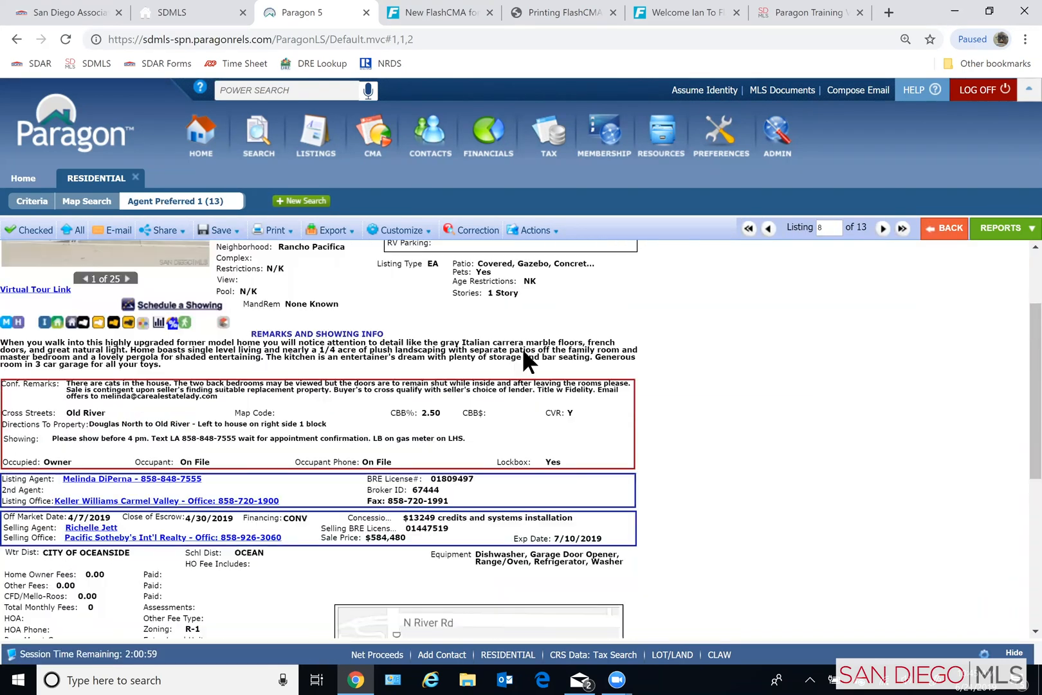
scroll(128, 381, "up", 6)
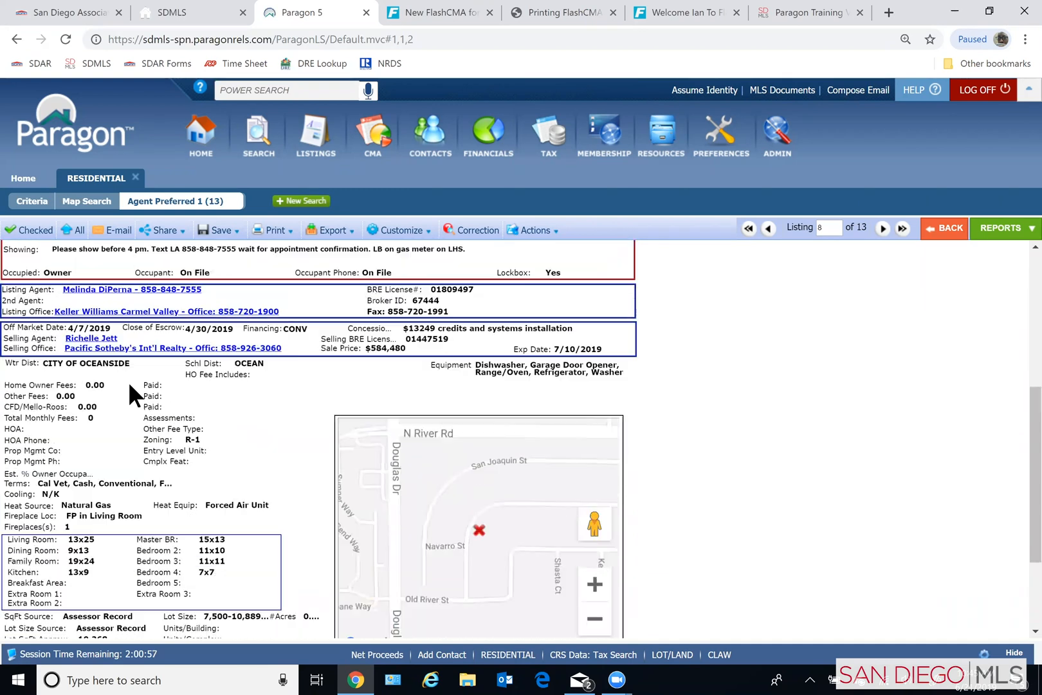
- Browse the first several photos of the row 8 listing, then return to the one-line results list
left_click(113, 308)
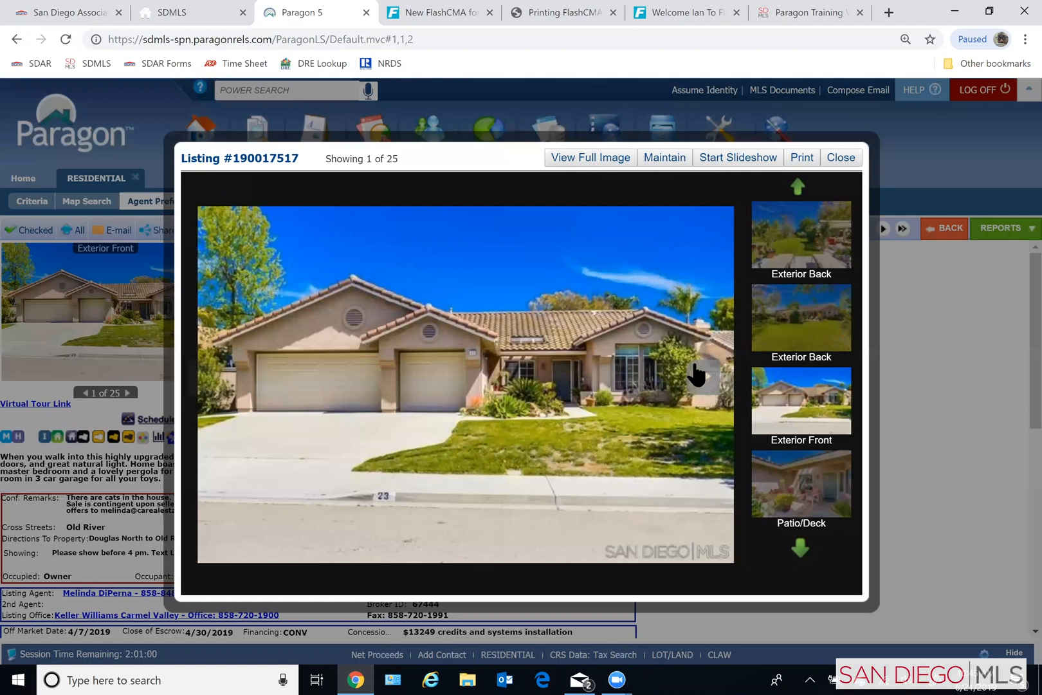
left_click(700, 381)
left_click(700, 382)
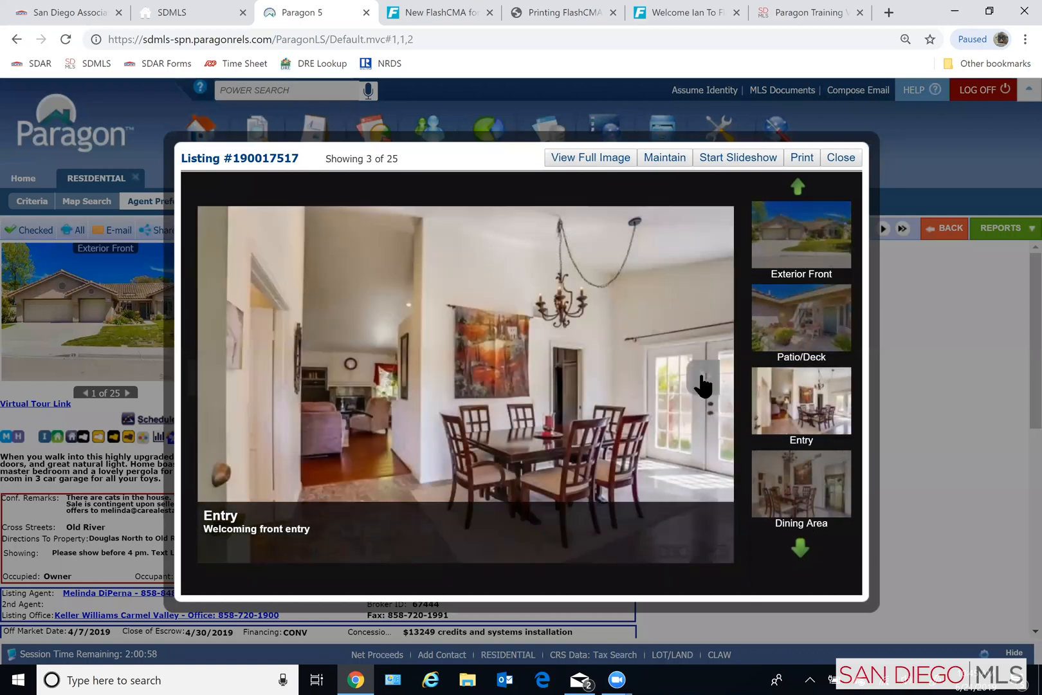
left_click(703, 383)
left_click(708, 381)
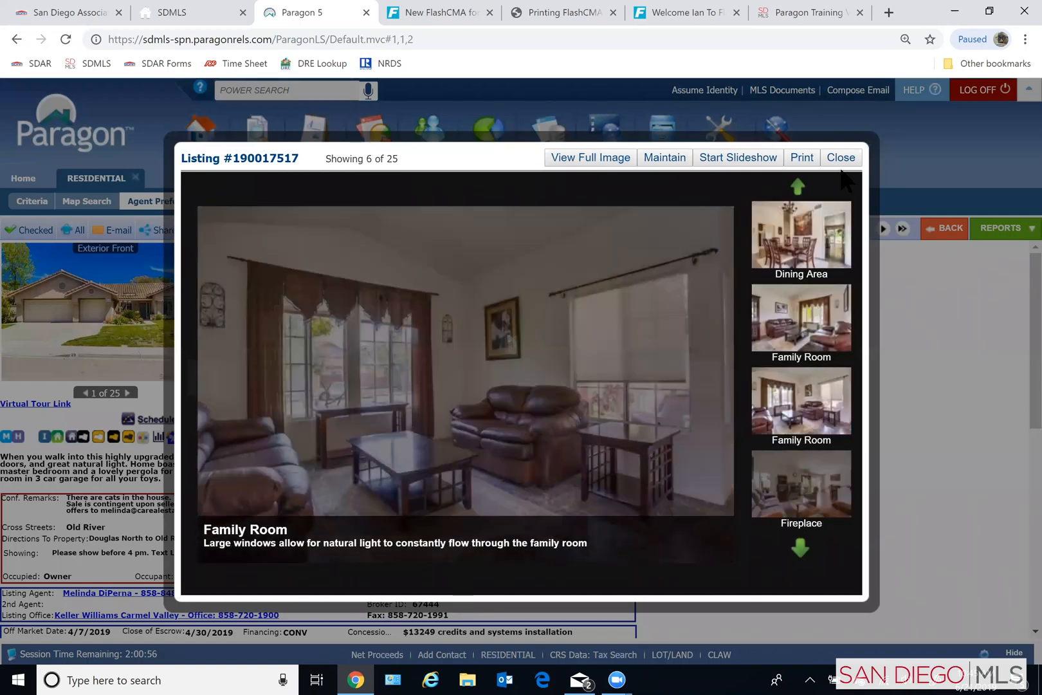
left_click(841, 158)
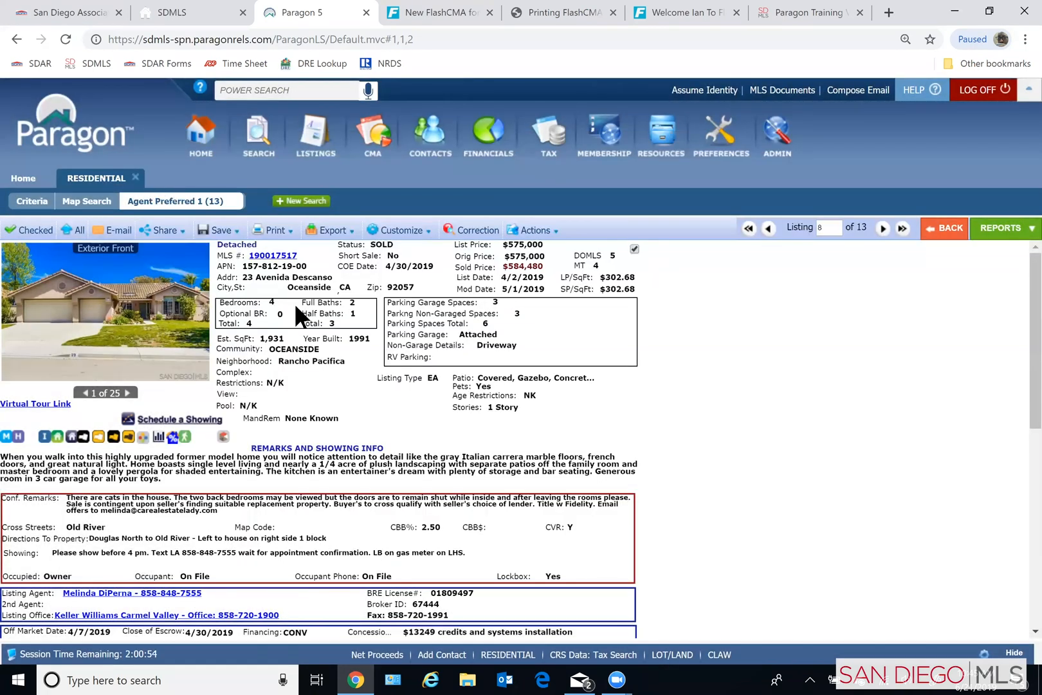
left_click(940, 227)
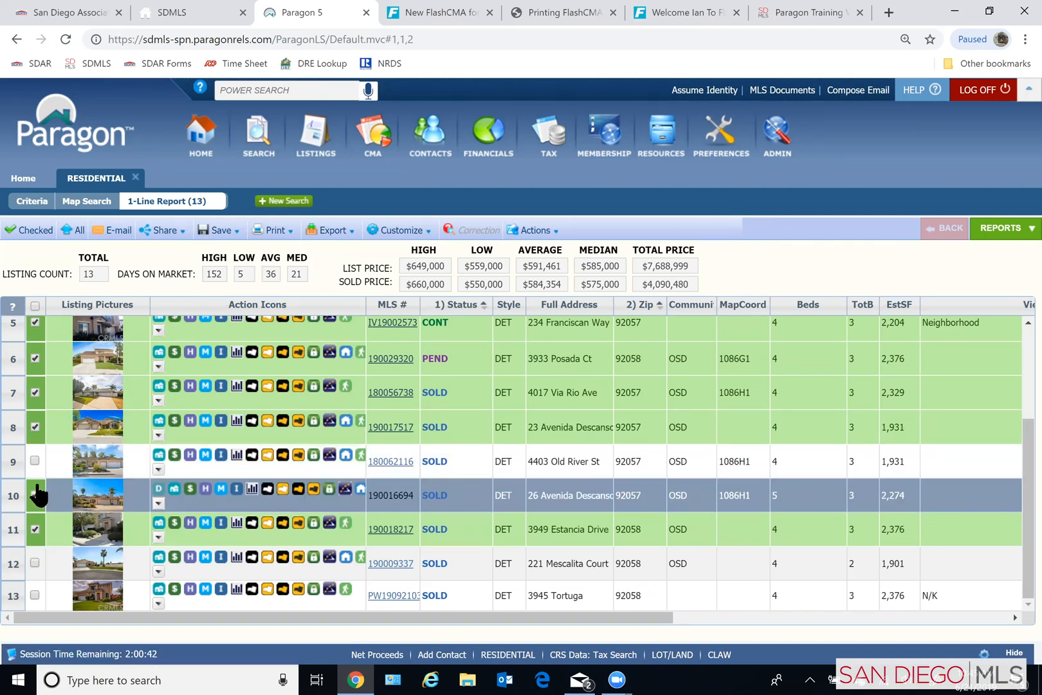
- Deselect the active listings in rows 1 and 2 and the sold listing in row 11
scroll(39, 494, "up", 1)
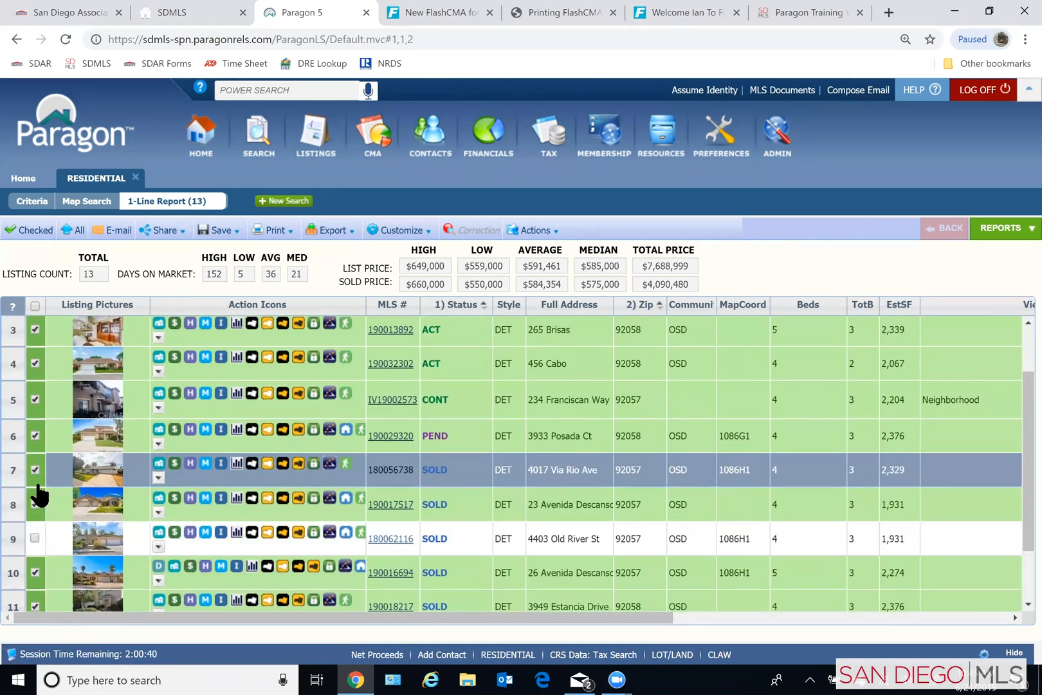
scroll(38, 494, "up", 1)
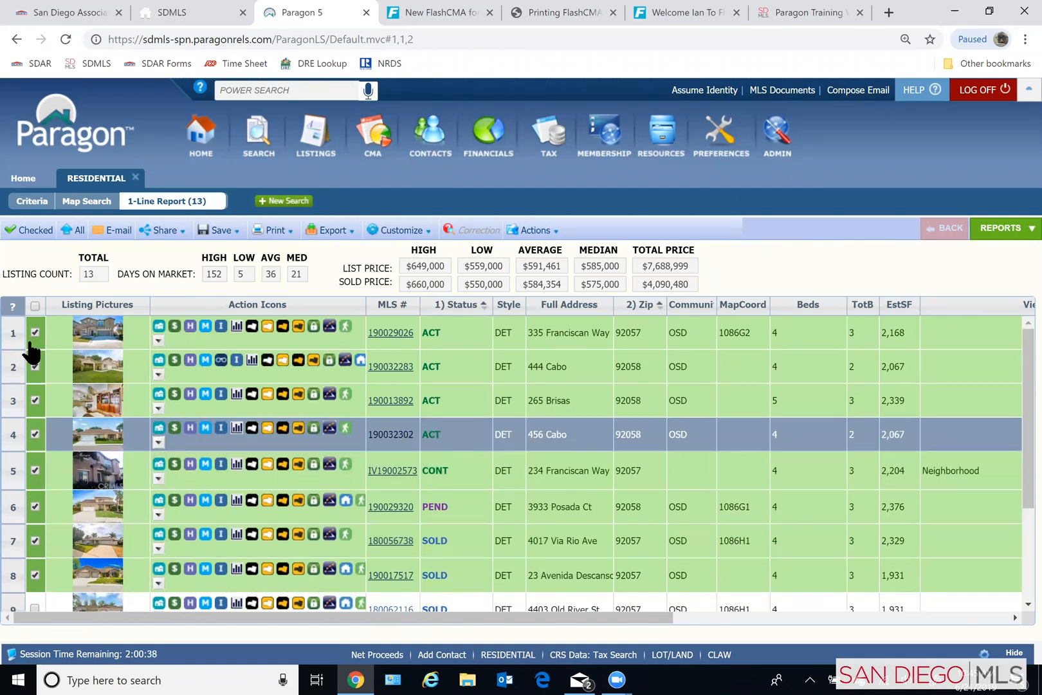
left_click(35, 334)
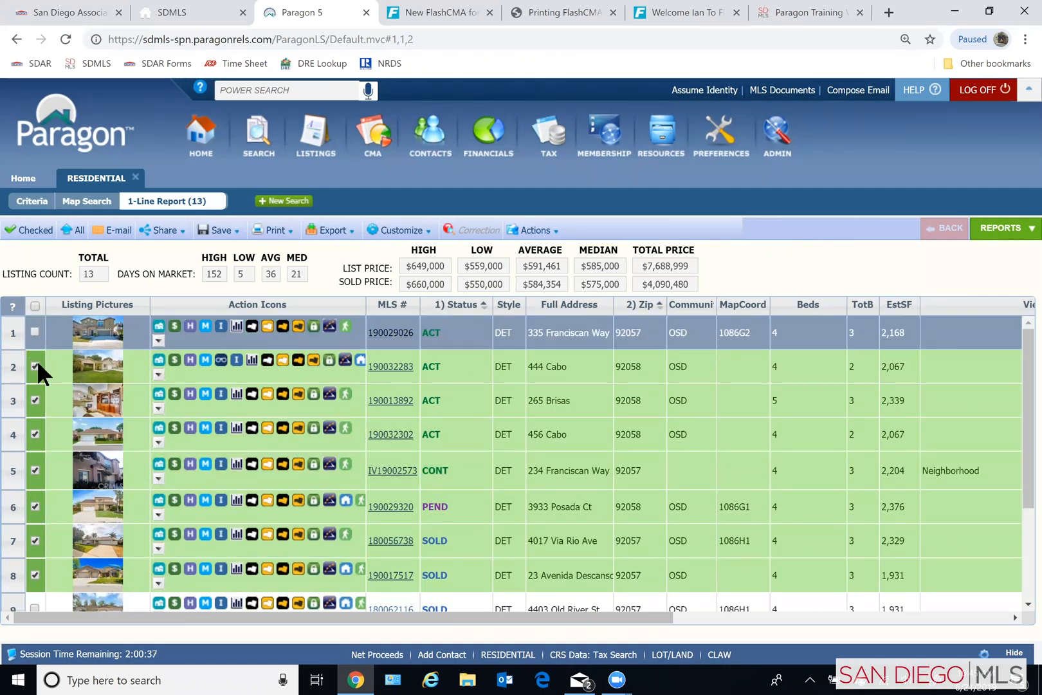
left_click(36, 363)
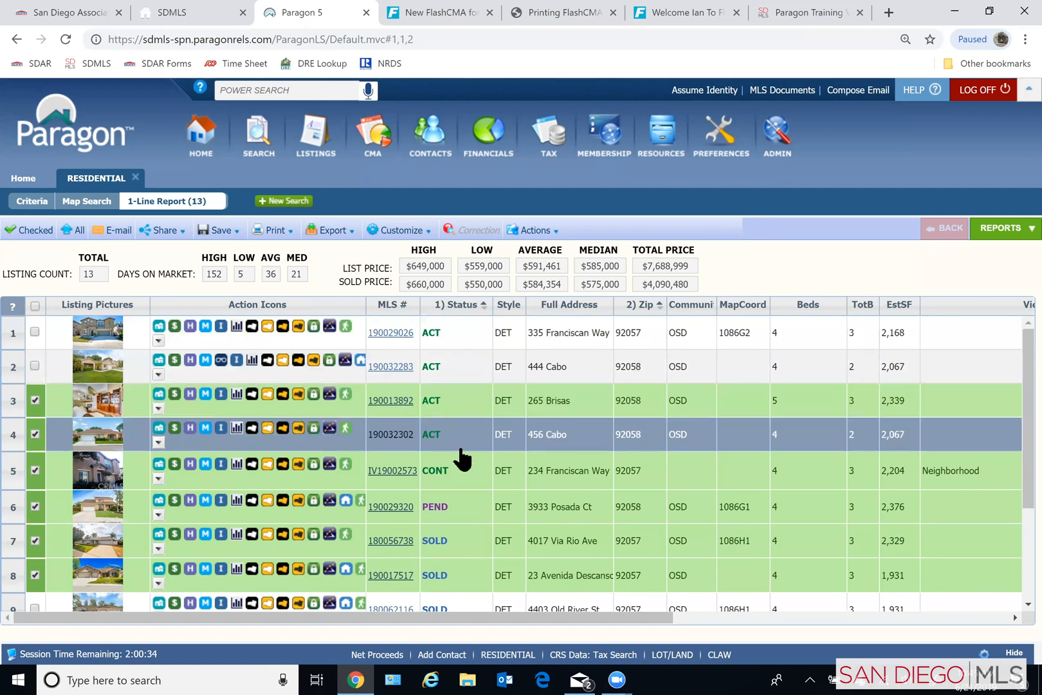
scroll(461, 451, "down", 2)
scroll(462, 432, "down", 2)
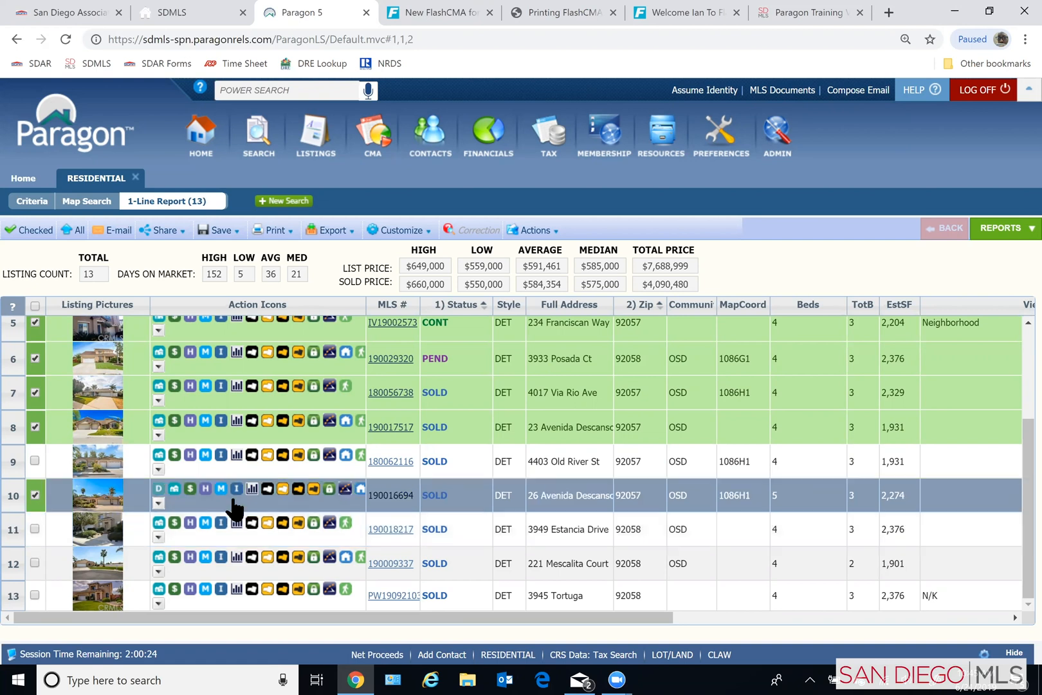
- Deselect the contingent listing in row 5 and review which comparables are still selected
scroll(236, 510, "up", 3)
scroll(236, 510, "up", 1)
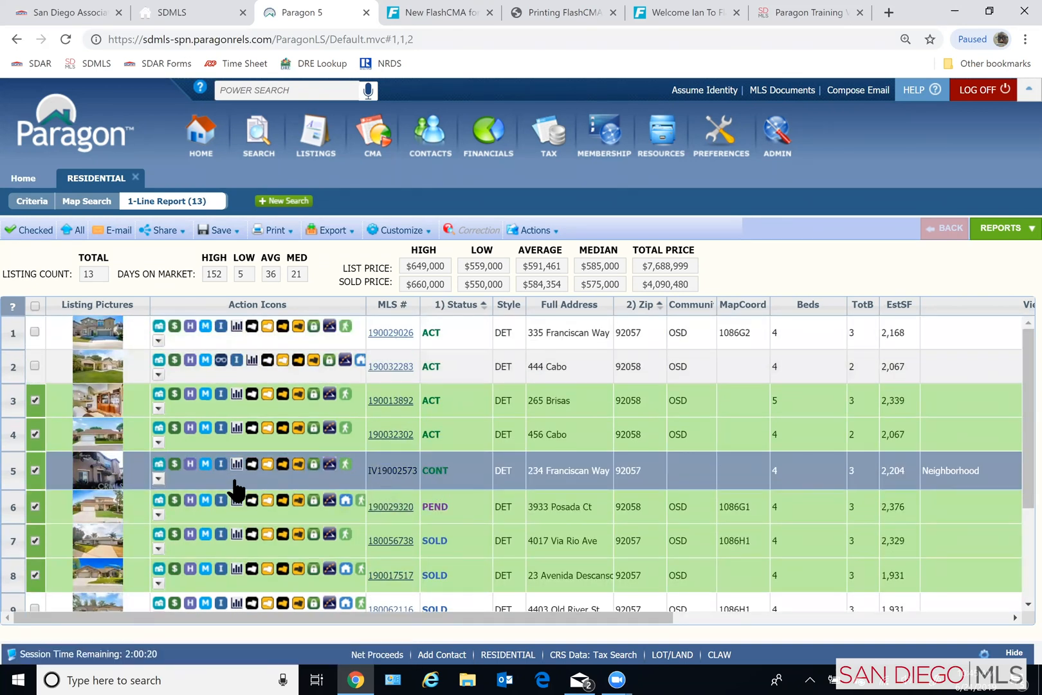
left_click(33, 468)
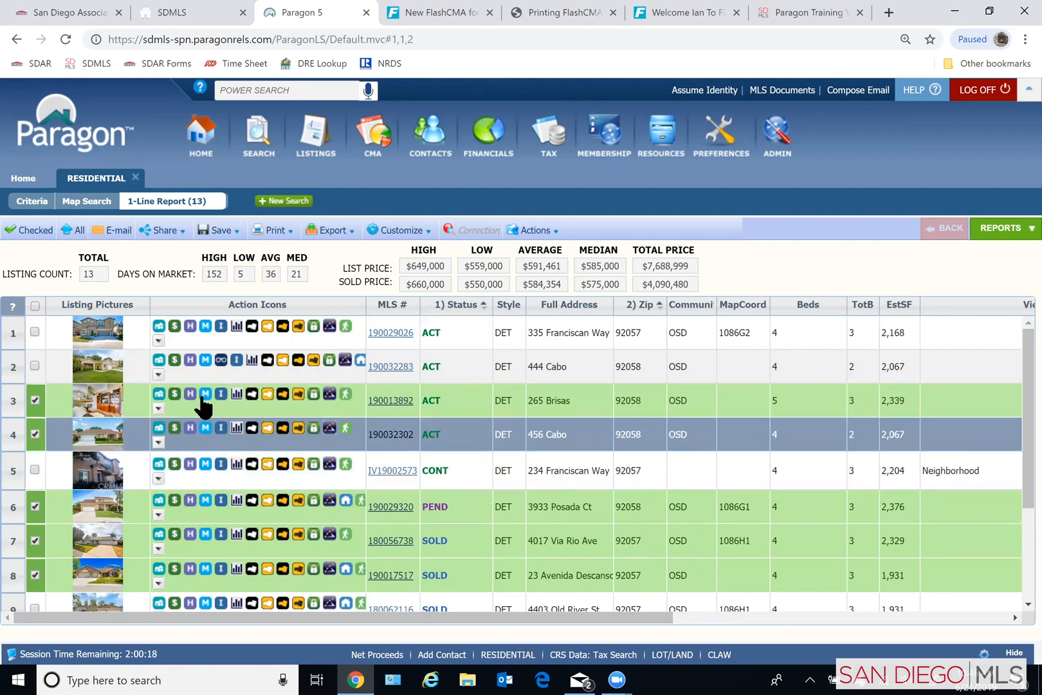
scroll(517, 458, "down", 4)
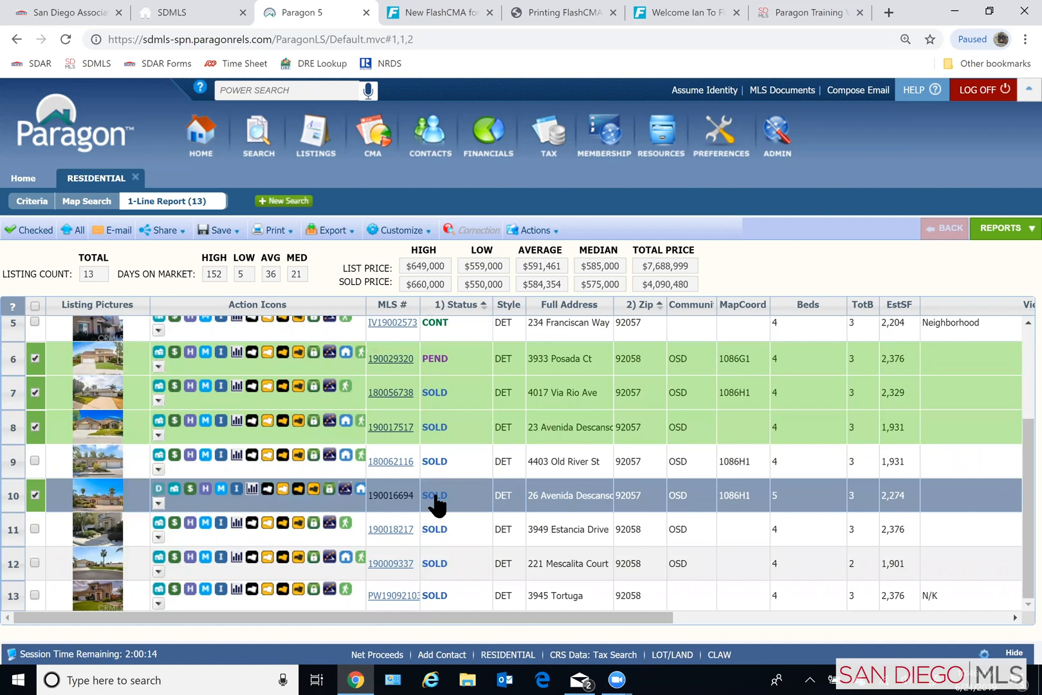
scroll(296, 502, "up", 4)
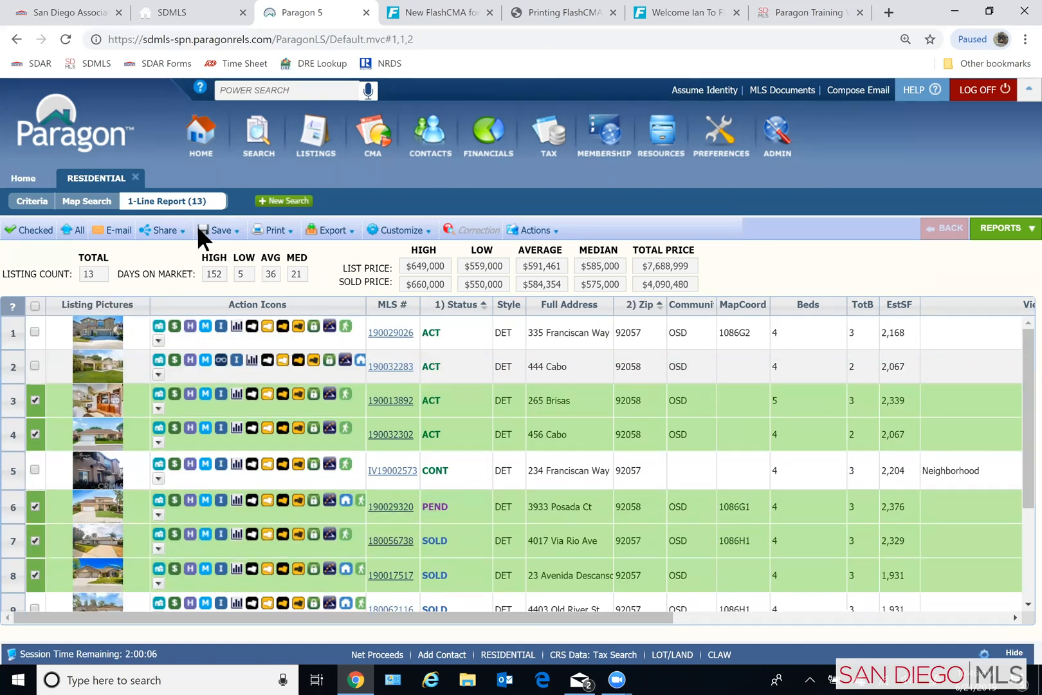
scroll(44, 418, "down", 1)
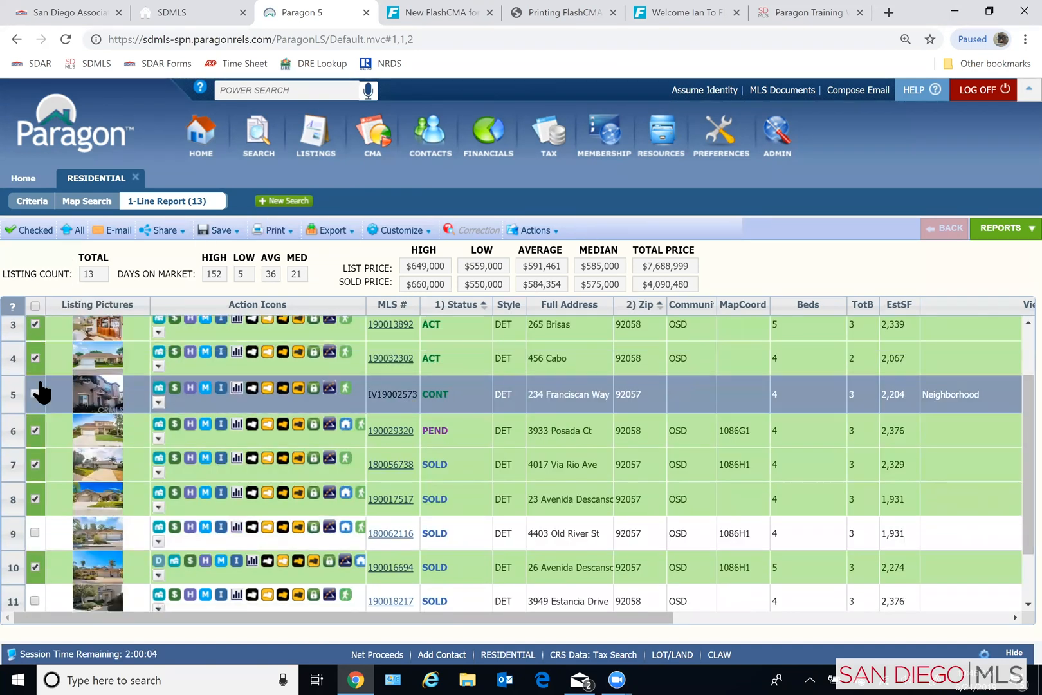
scroll(40, 405, "down", 1)
scroll(32, 451, "up", 2)
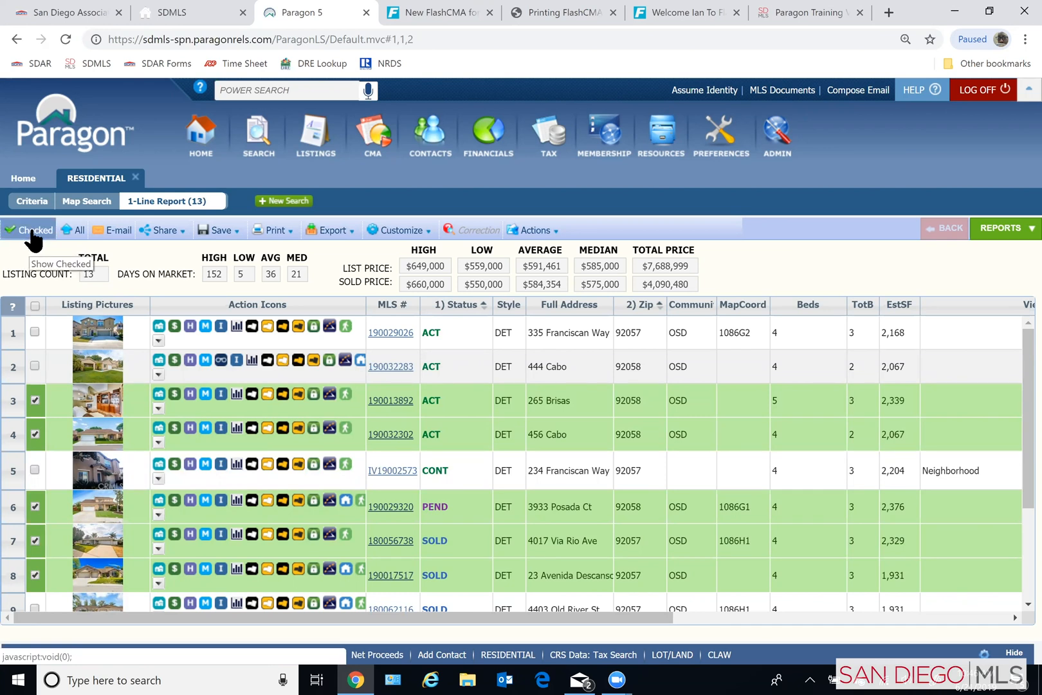
- Limit the results to the checked listings and open them in the Agent Preferred 1 report
left_click(31, 232)
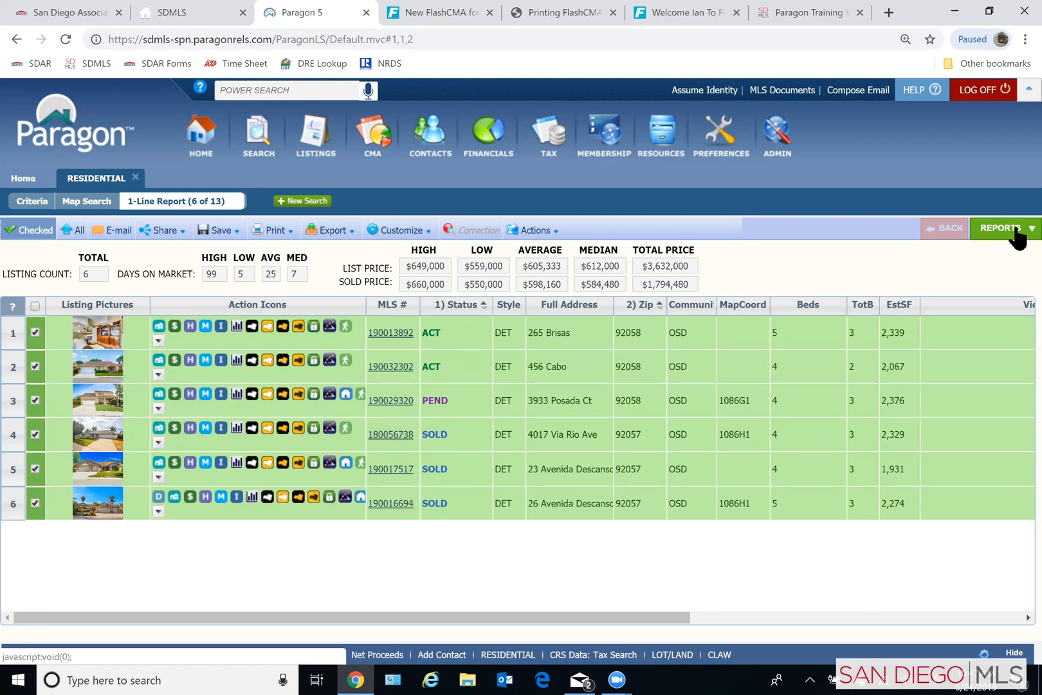
left_click(1004, 229)
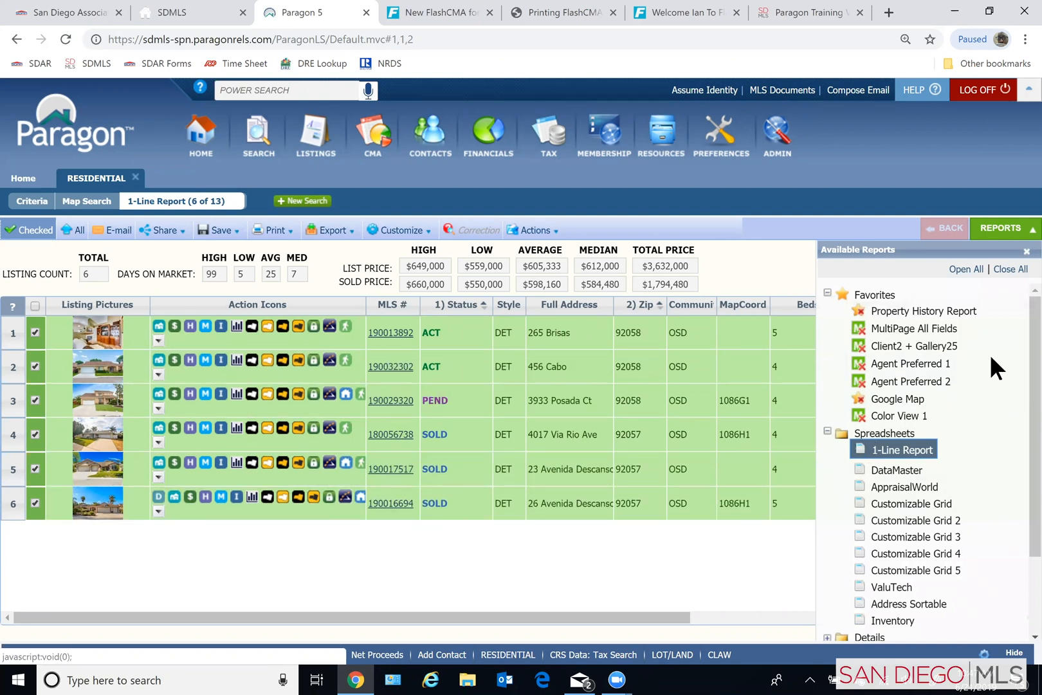
scroll(952, 425, "down", 3)
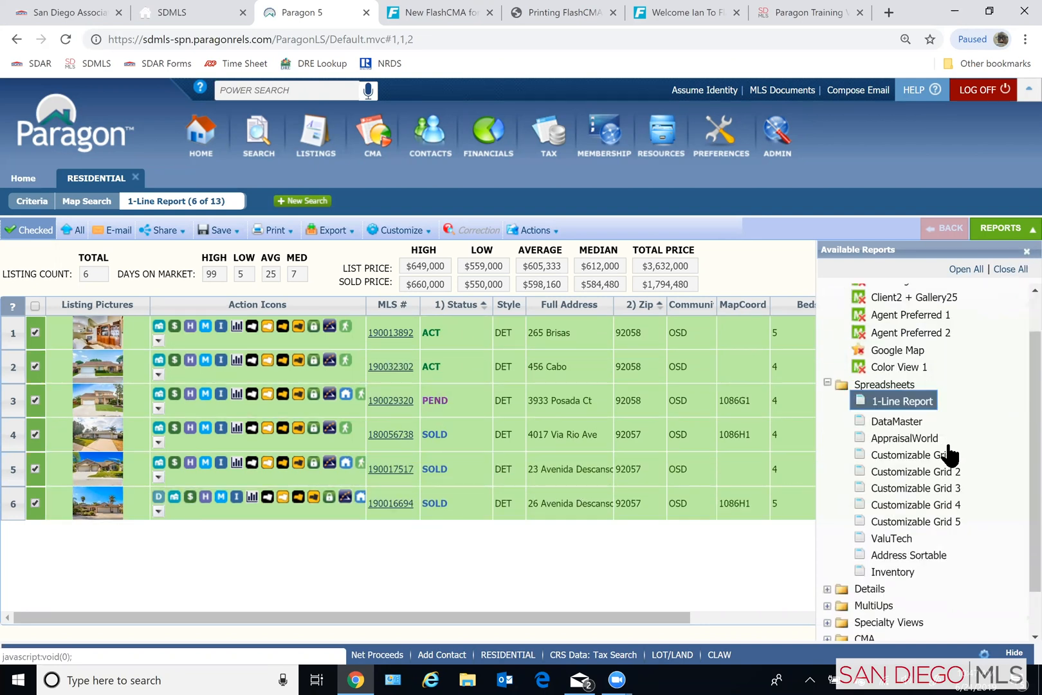
scroll(948, 458, "down", 1)
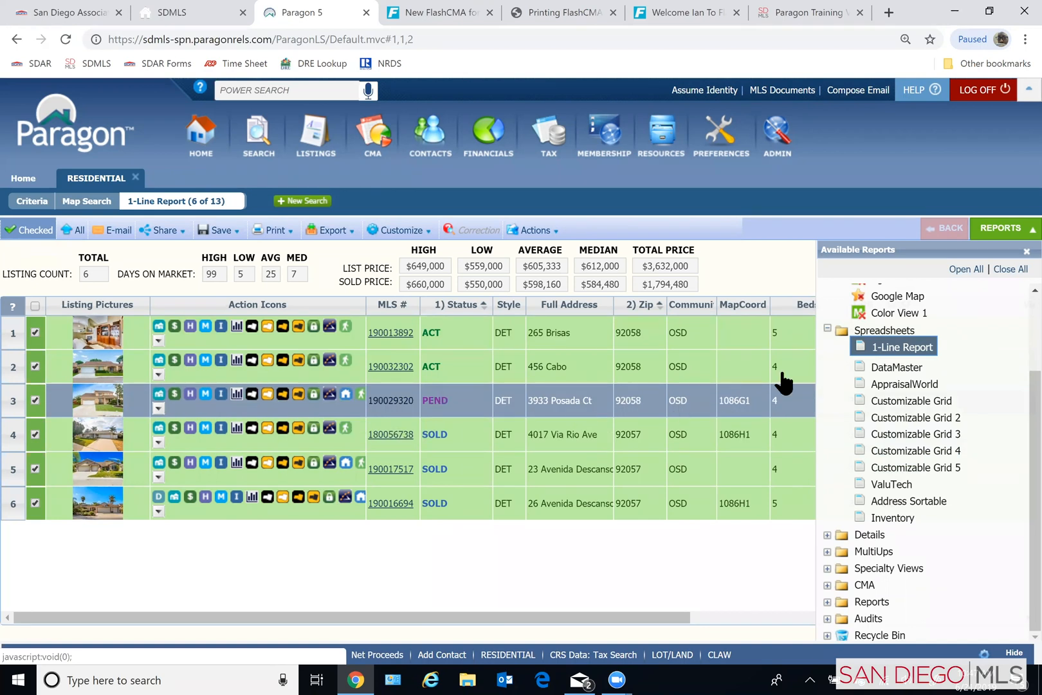
scroll(901, 399, "up", 3)
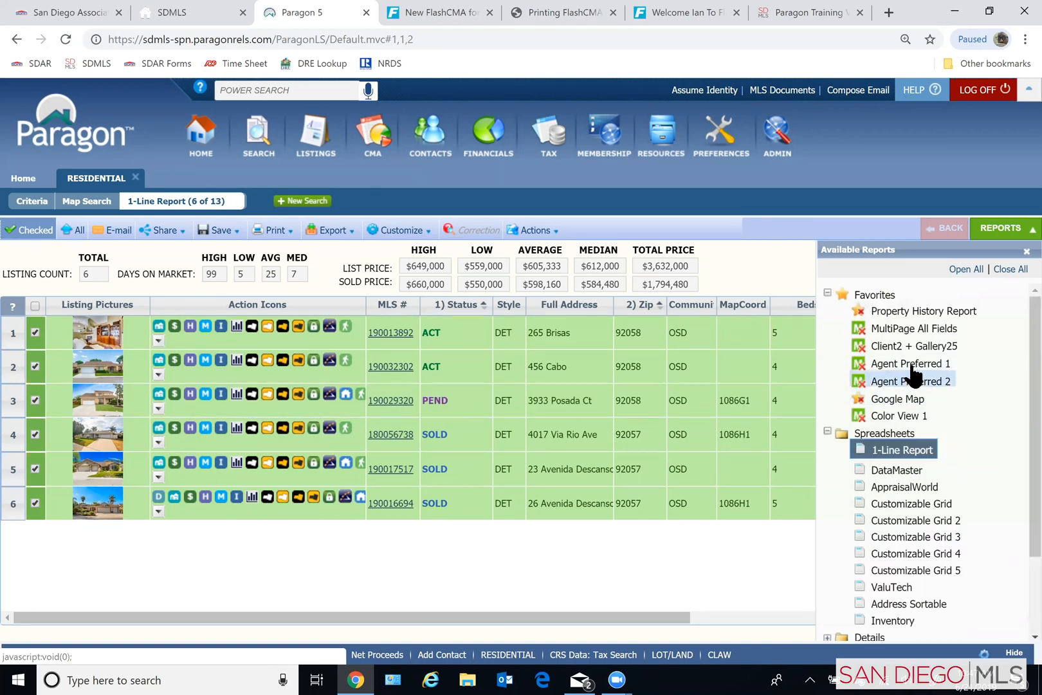
left_click(910, 362)
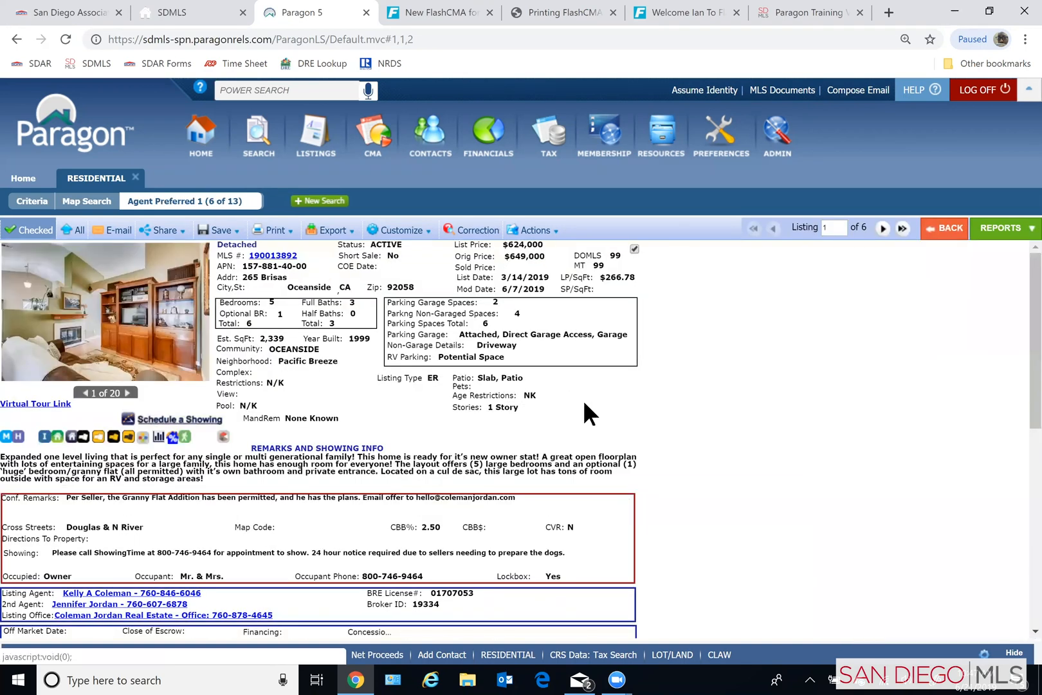
- Read through the first comparable's remarks and showing information, and advance to the second listing's report
scroll(222, 481, "down", 5)
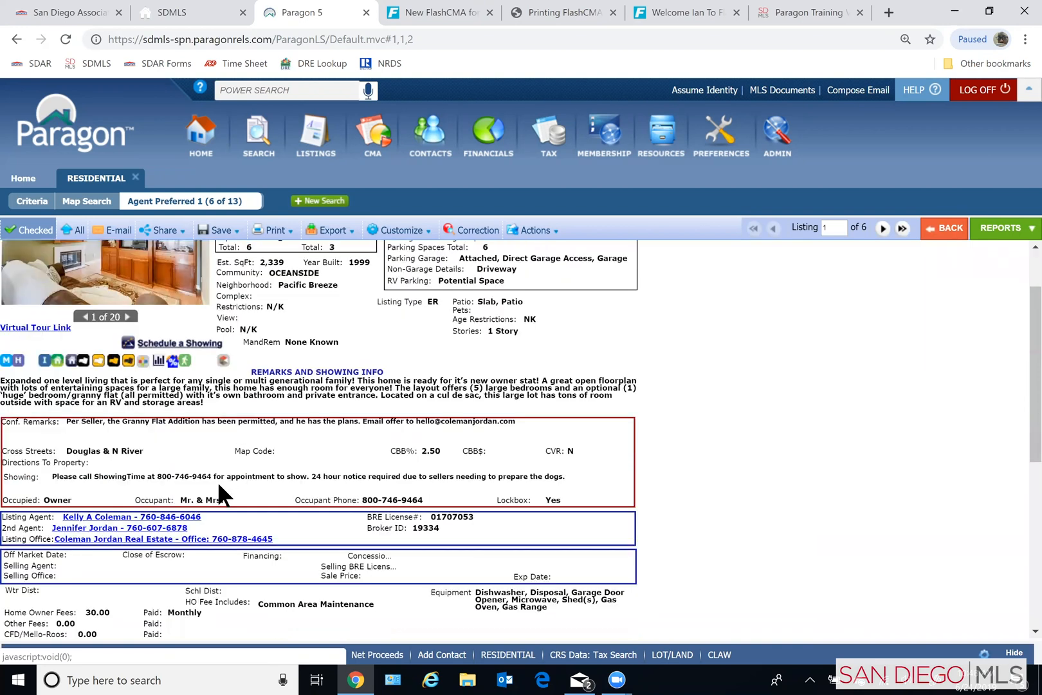
scroll(226, 483, "up", 5)
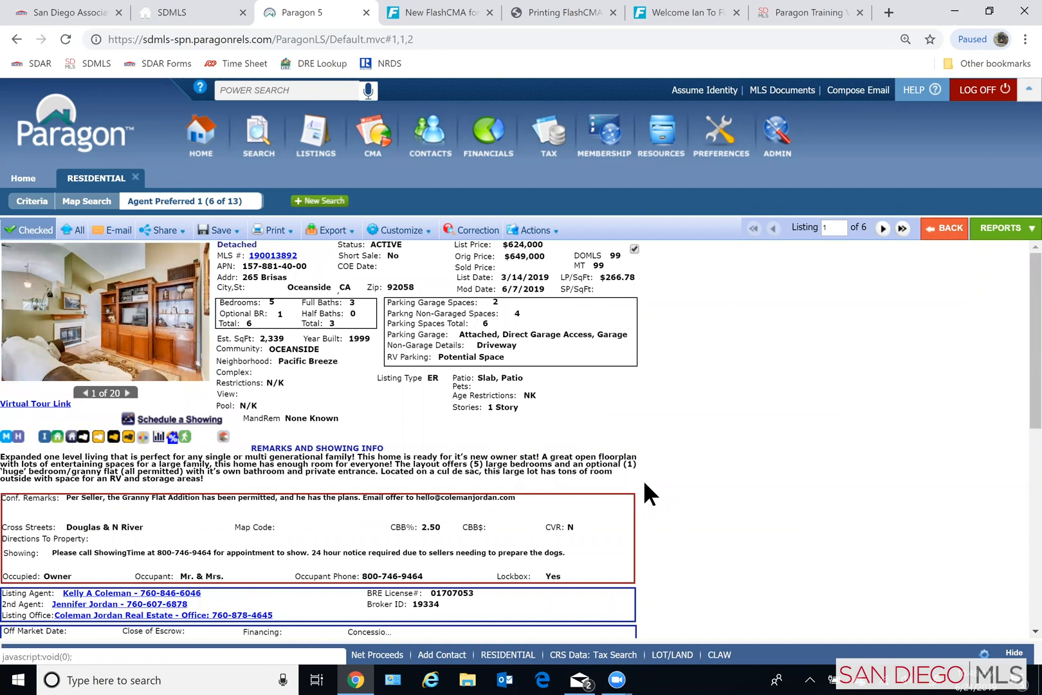
left_click(885, 230)
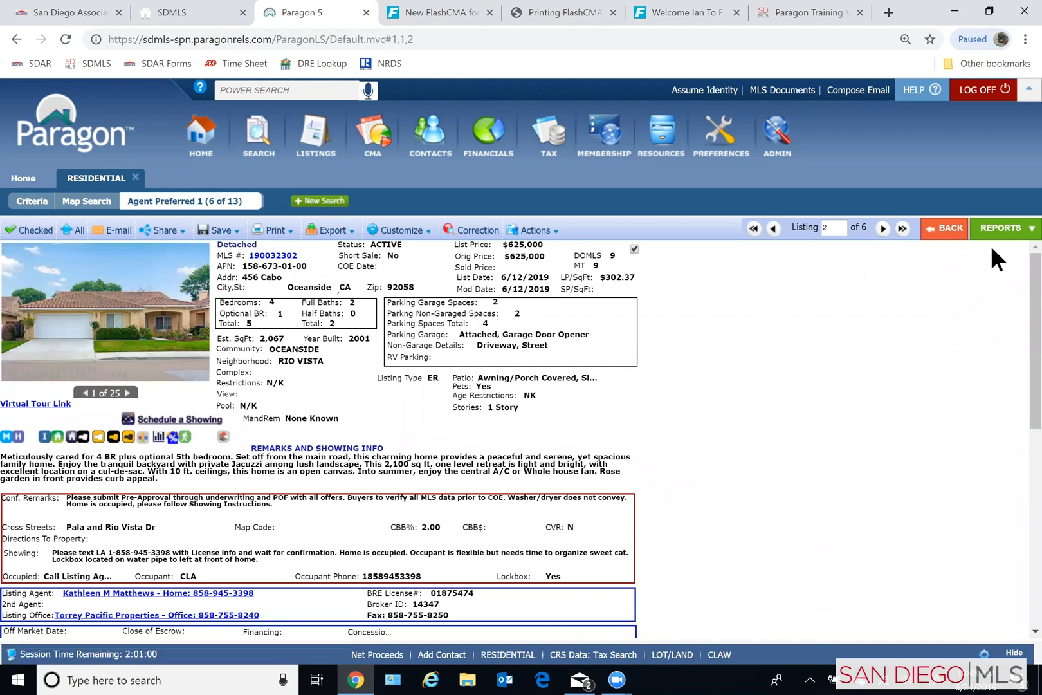
- Look over the available report types and return to the one-line results list
left_click(1002, 232)
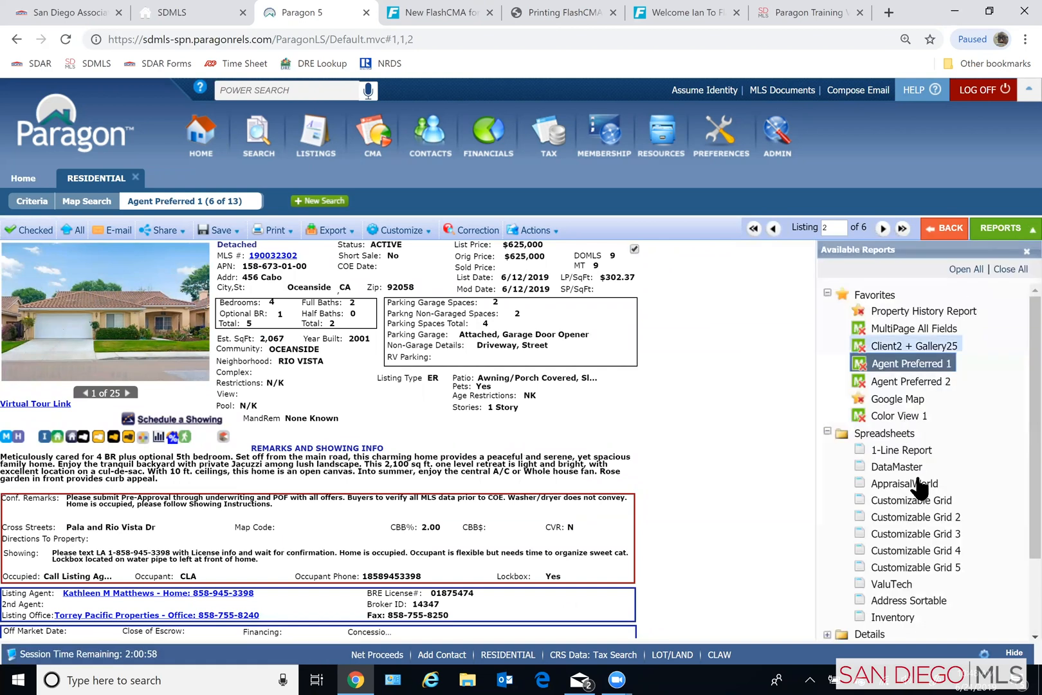
scroll(929, 502, "down", 3)
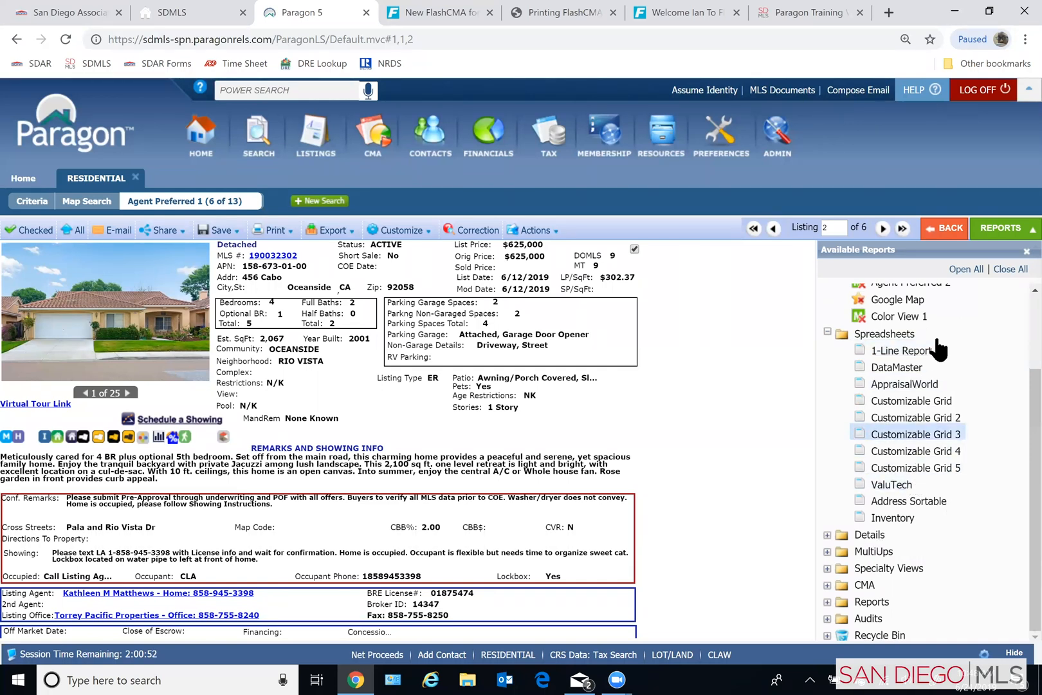
left_click(947, 226)
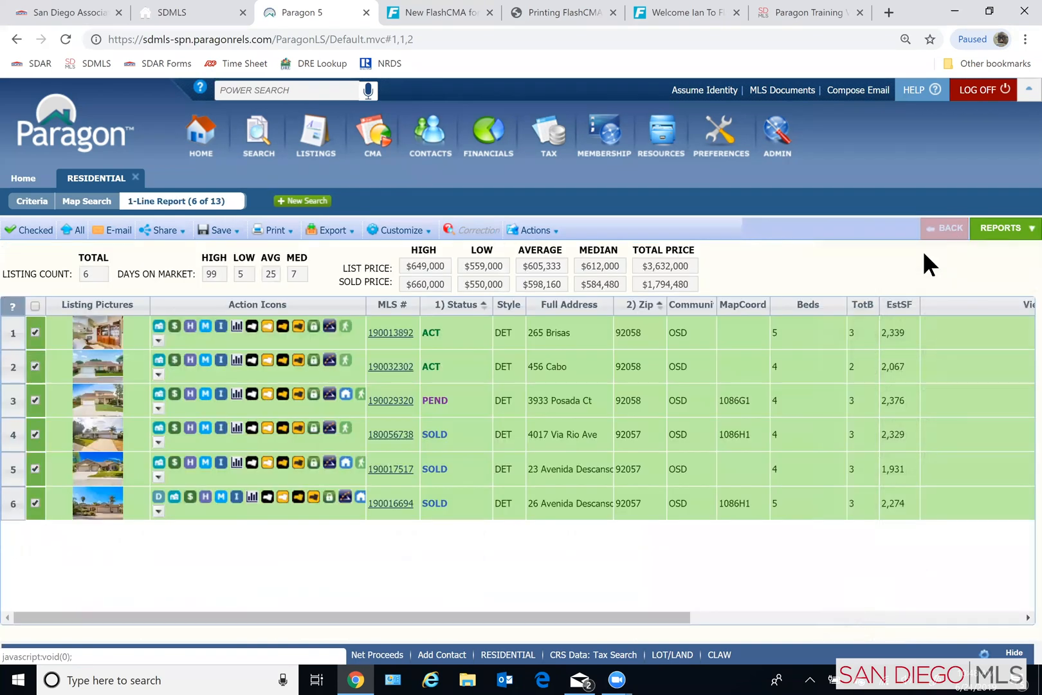
left_click(383, 442)
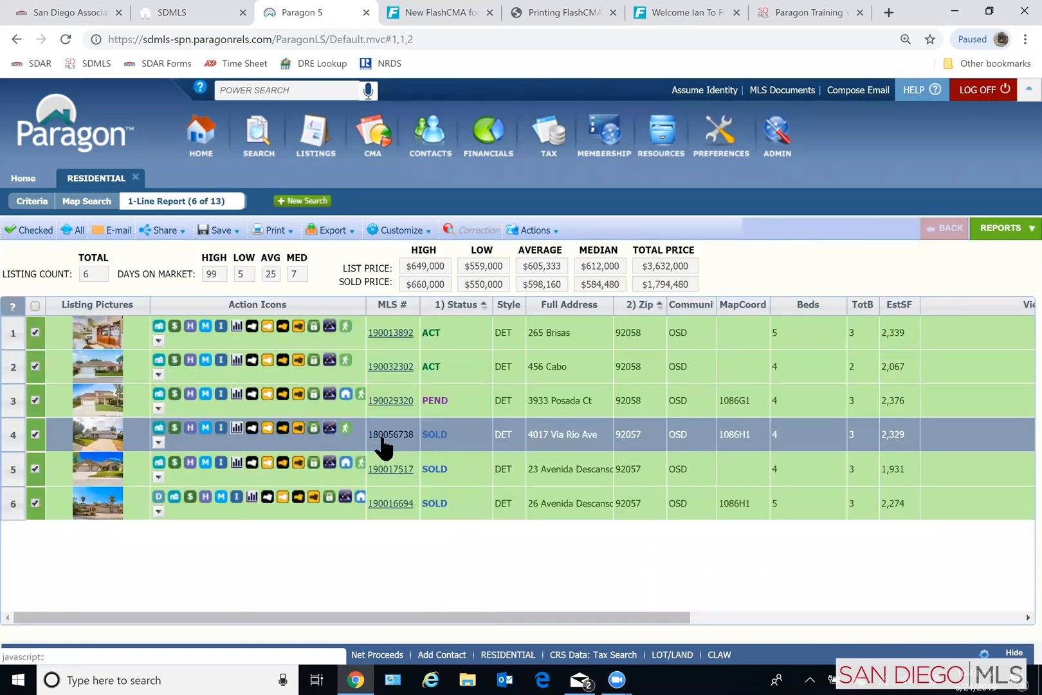
- Browse the available reports from the favorites to the audits and expand the CMA category to see its report options
left_click(984, 233)
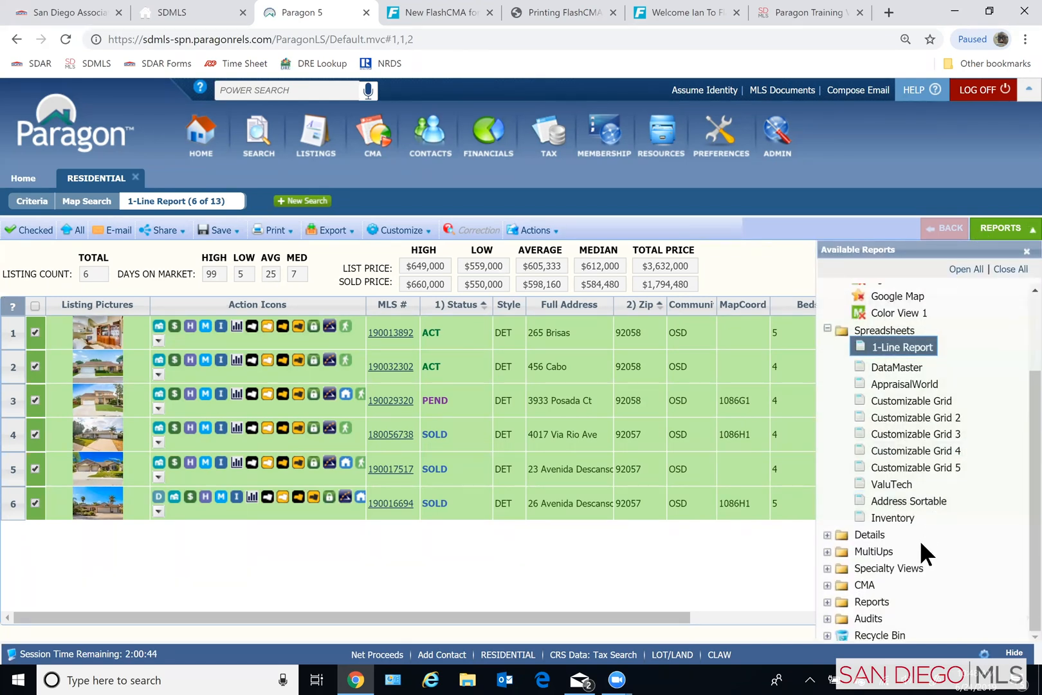
scroll(874, 598, "up", 3)
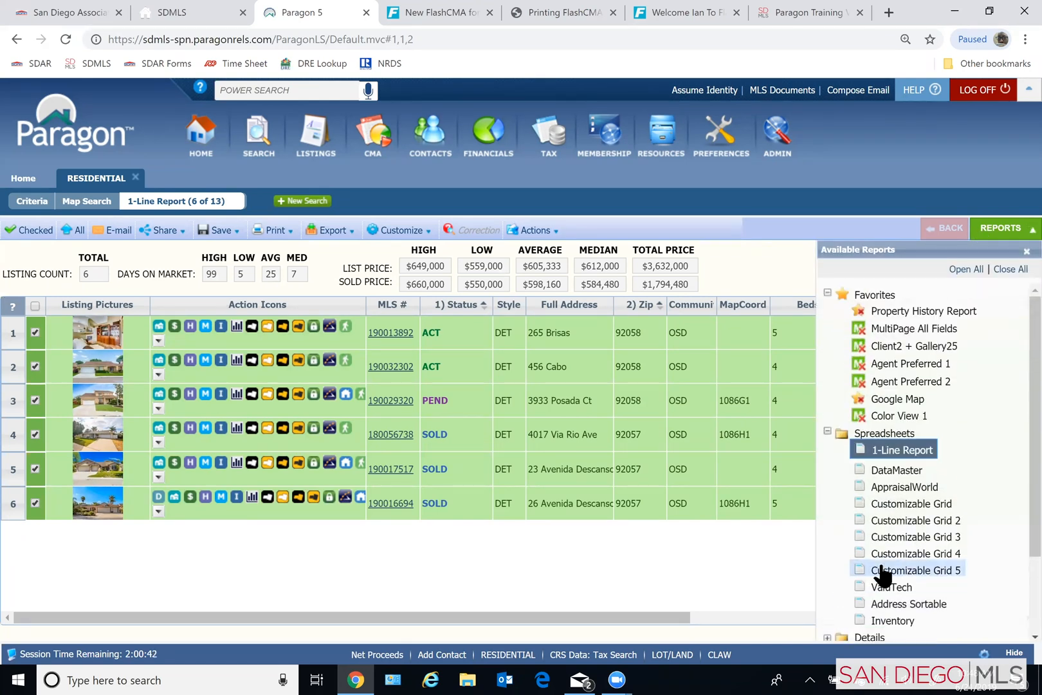
scroll(883, 574, "down", 3)
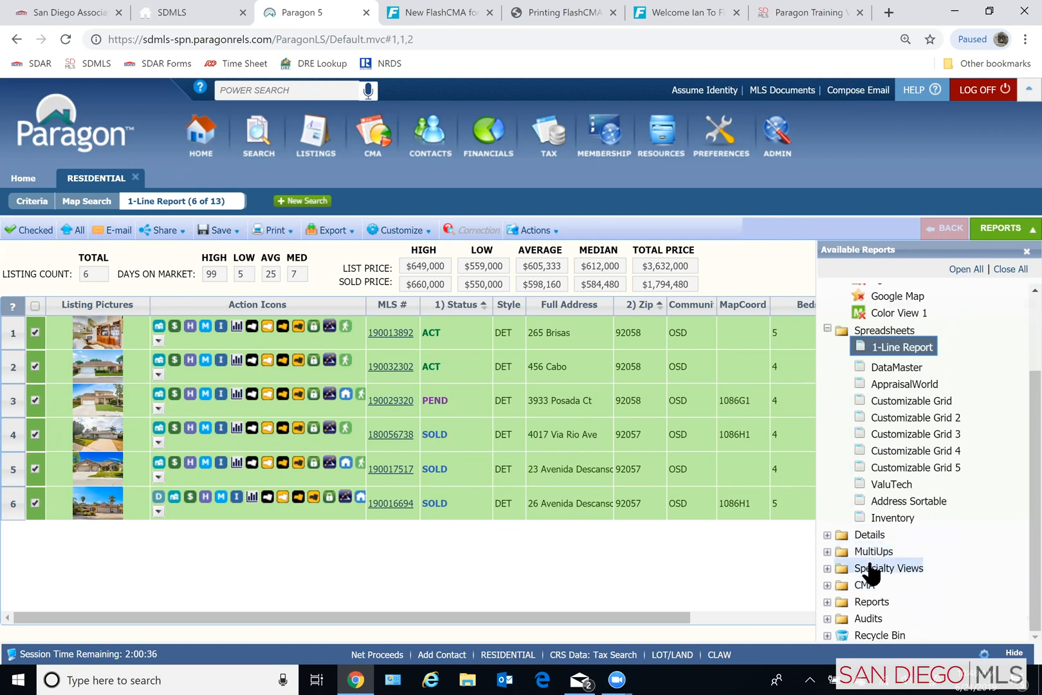
scroll(874, 572, "up", 3)
scroll(920, 604, "down", 3)
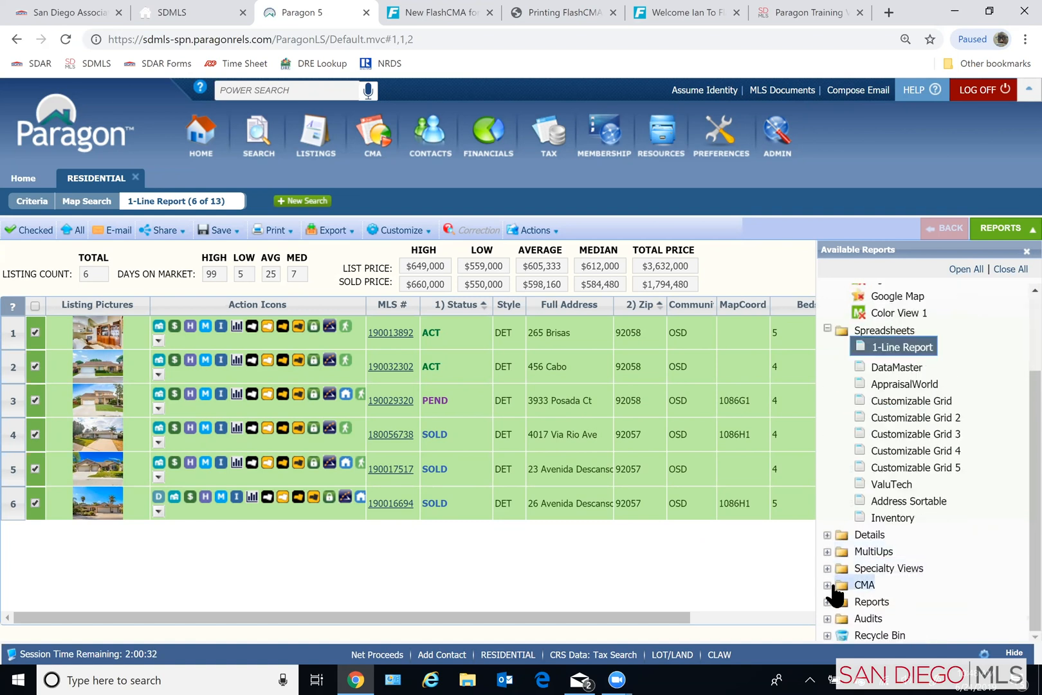
left_click(827, 585)
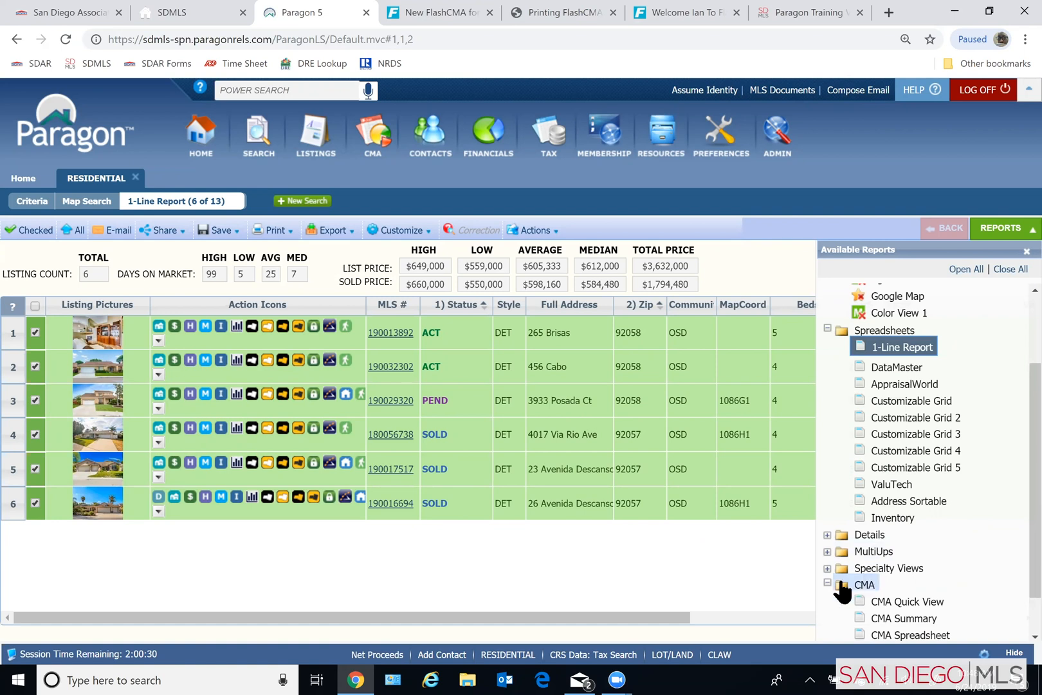
scroll(901, 579, "down", 2)
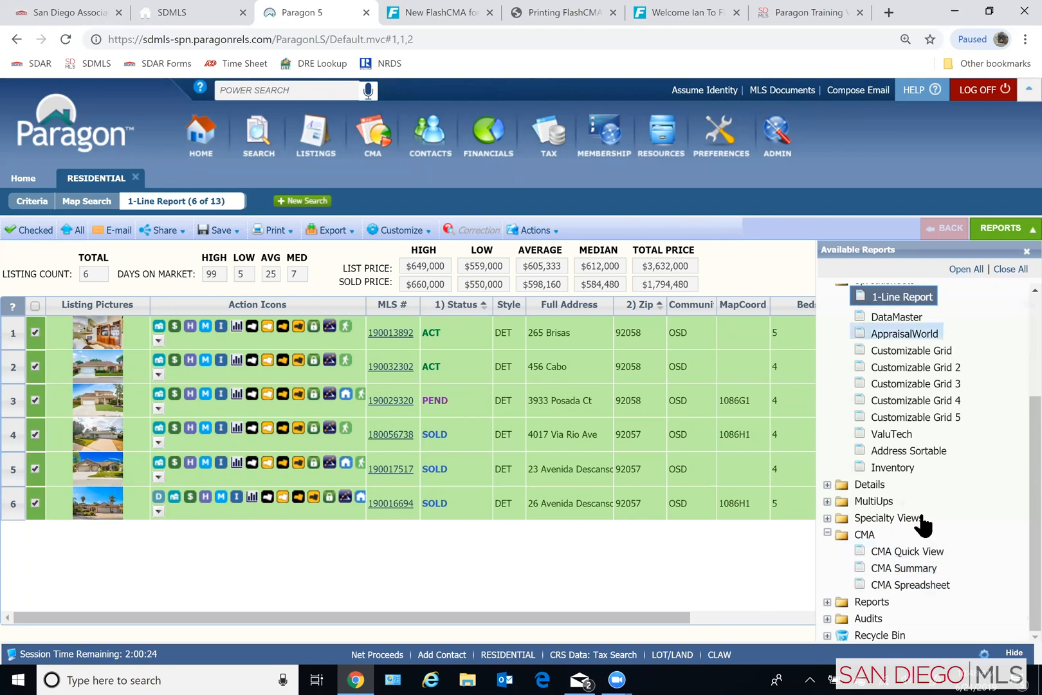
scroll(862, 604, "up", 2)
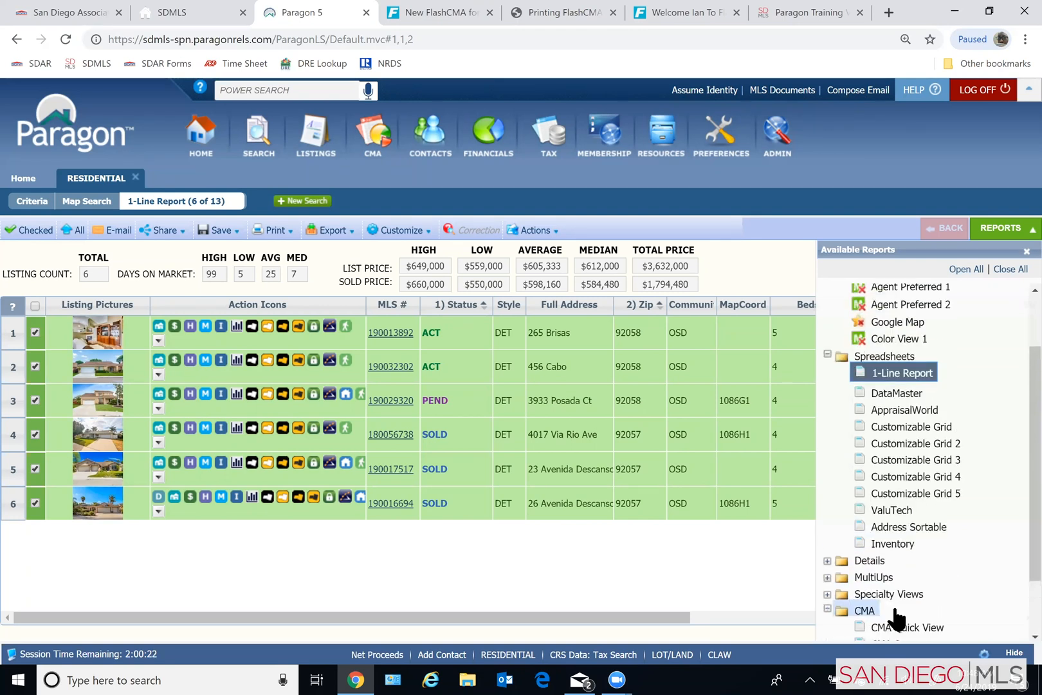
scroll(1017, 526, "down", 1)
left_click_drag(1017, 541, 1016, 549)
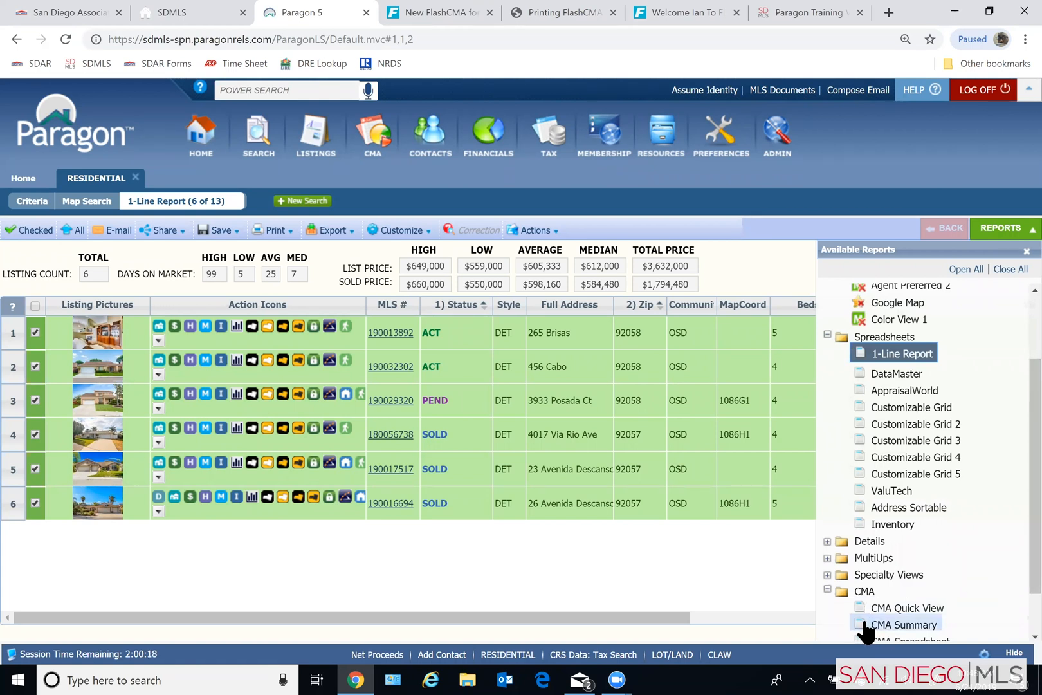
- Try adding CMA Summary to the favorite reports below Color View 1, and remove it from the favorites again
mouse_move(870, 624)
left_mouse_down()
mouse_move(900, 481)
mouse_move(882, 424)
mouse_move(868, 484)
mouse_move(886, 440)
mouse_move(888, 497)
mouse_move(896, 362)
mouse_move(894, 469)
mouse_move(910, 320)
left_mouse_up()
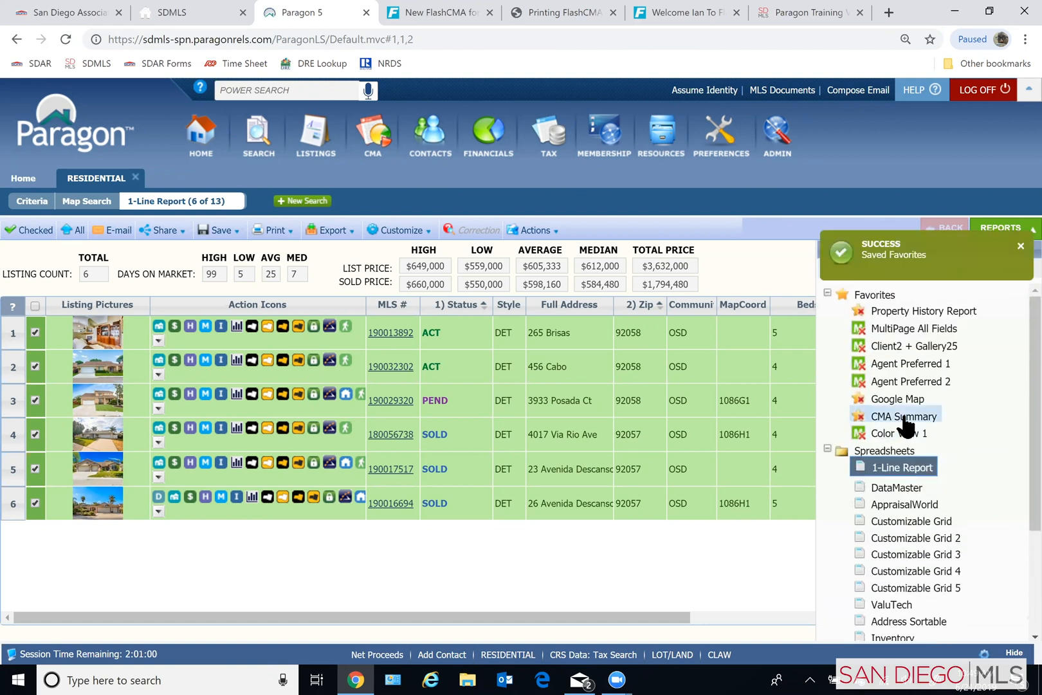
mouse_move(907, 428)
left_mouse_down()
mouse_move(904, 318)
mouse_move(914, 447)
mouse_move(913, 432)
left_mouse_up()
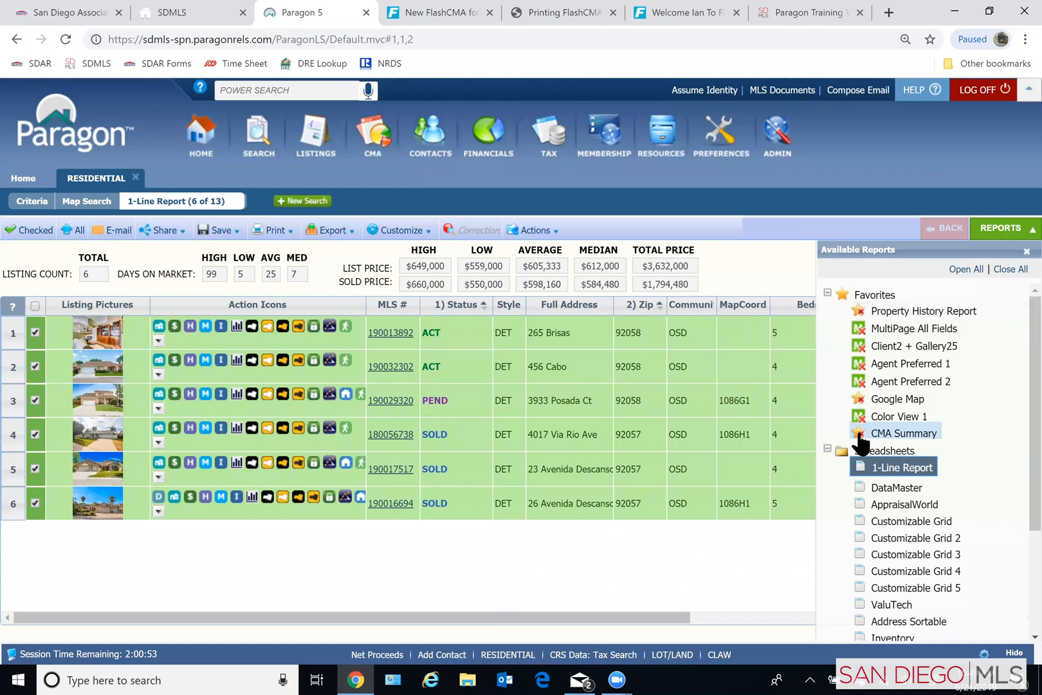
left_click_drag(861, 442, 758, 582)
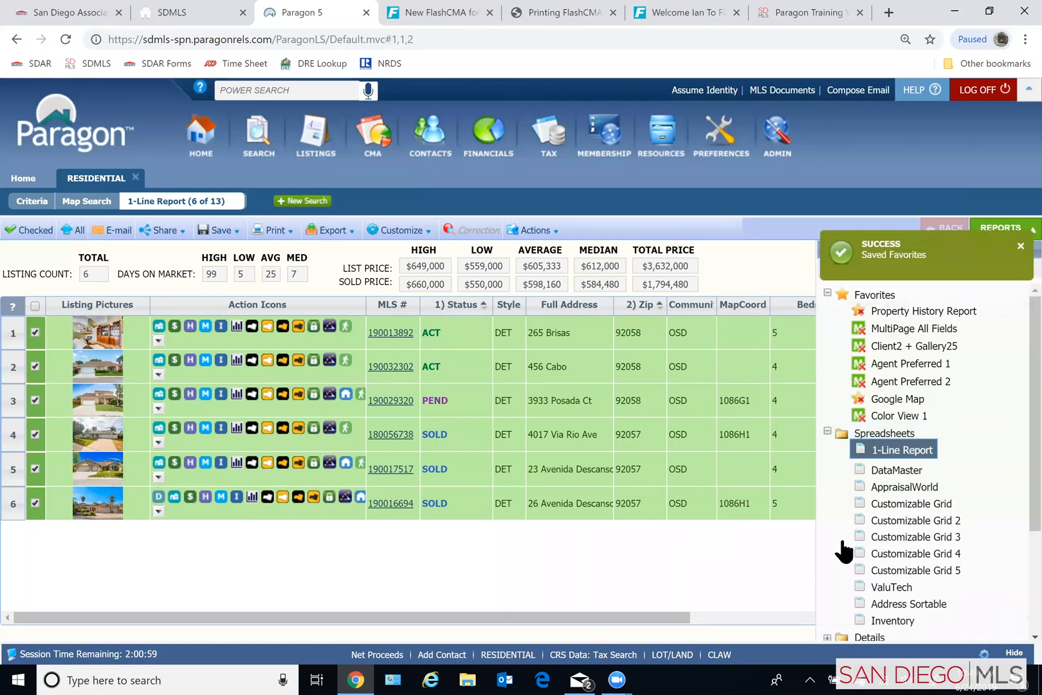
- Open the CMA Summary report for the checked listings and read through its active, pending and sold sections
scroll(844, 552, "down", 3)
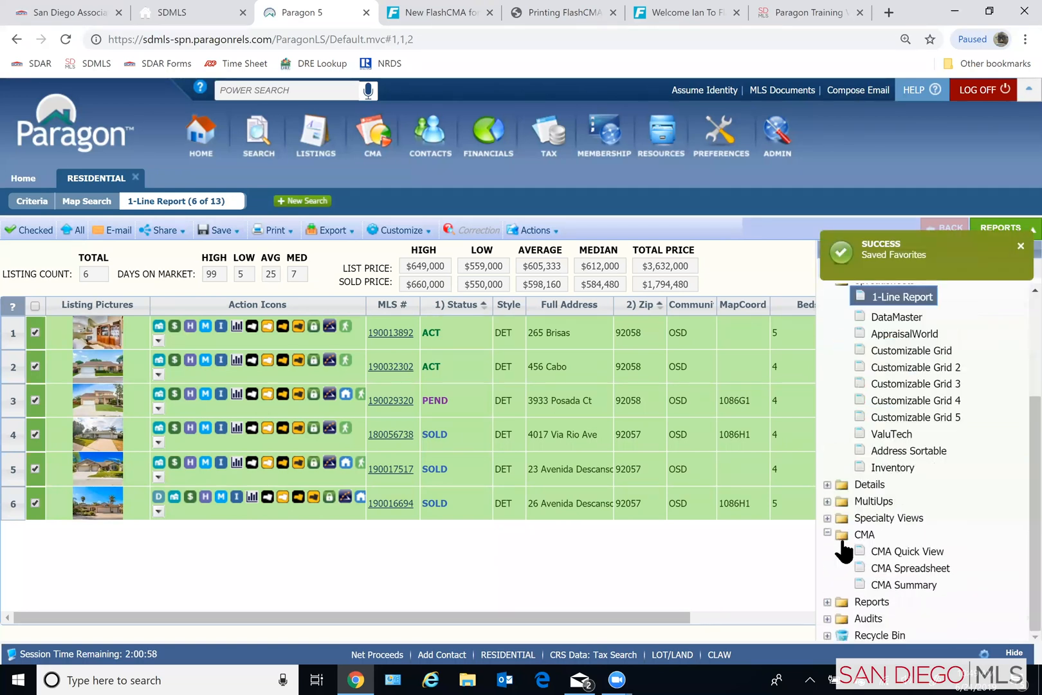
left_click(885, 583)
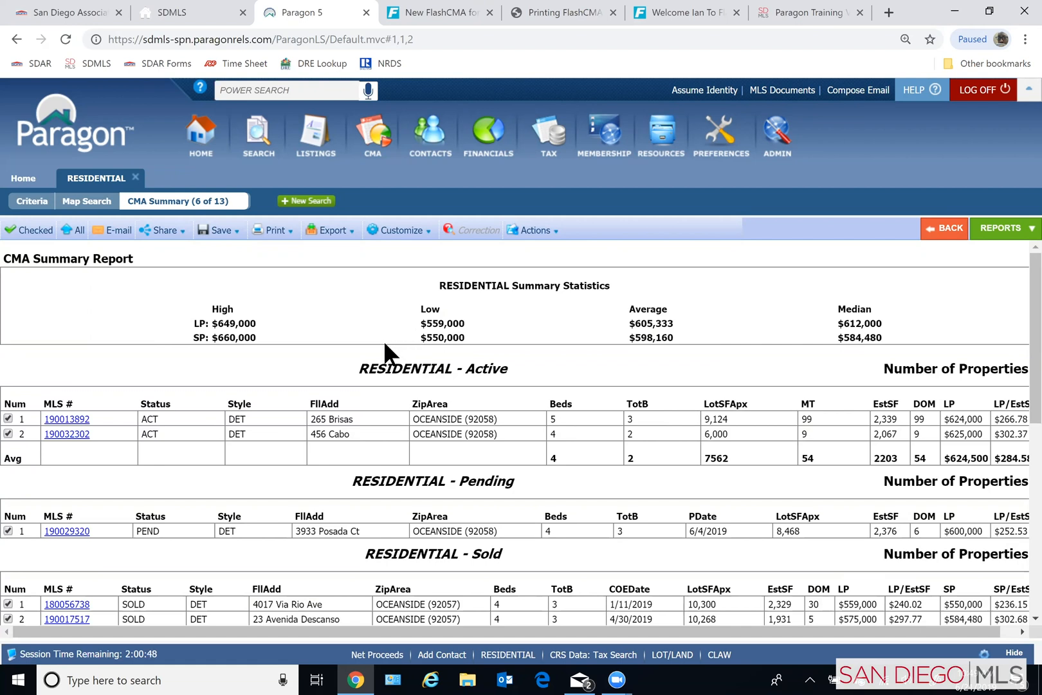
scroll(384, 340, "down", 1)
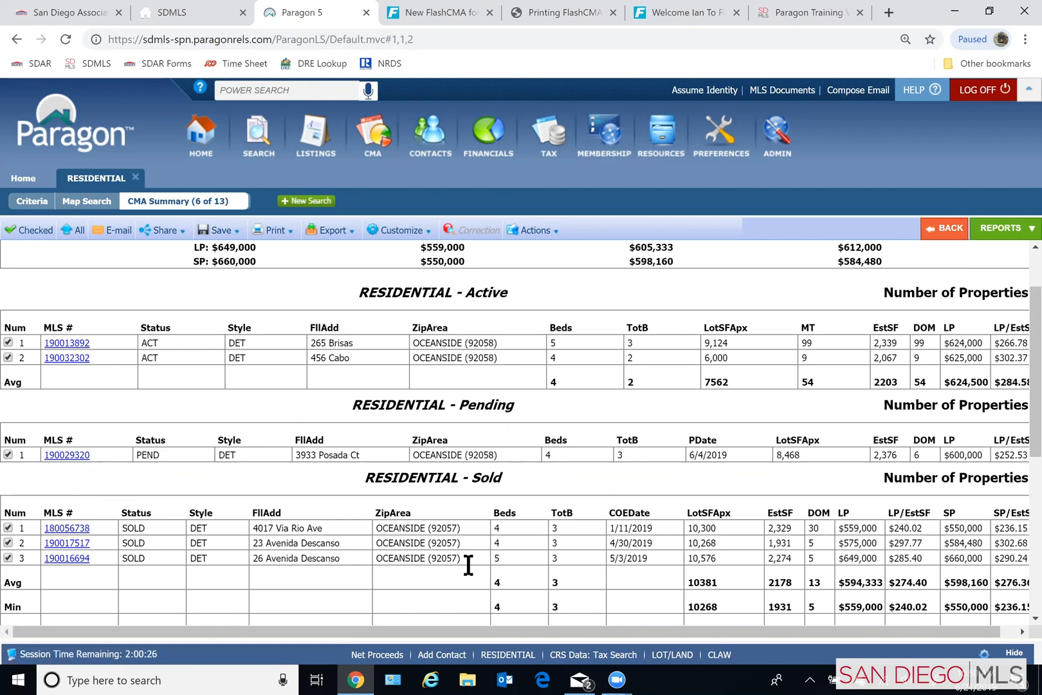
scroll(552, 493, "down", 3)
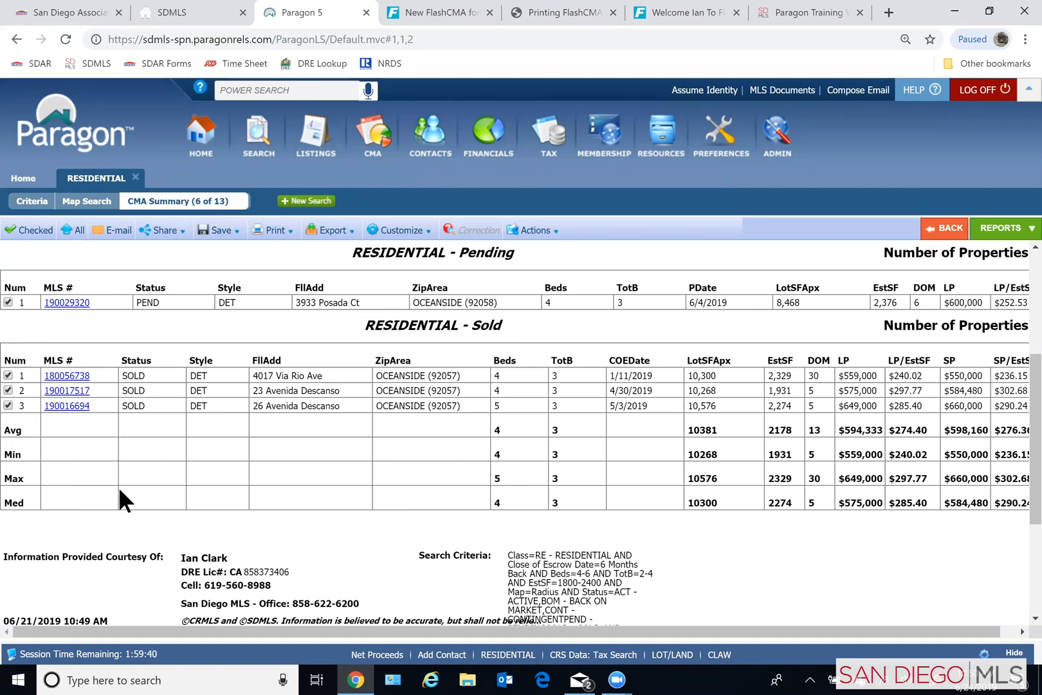
- Review the CMA Summary's average, minimum, maximum and median rows, plus the agent information and search criteria in its footer
scroll(119, 491, "up", 4)
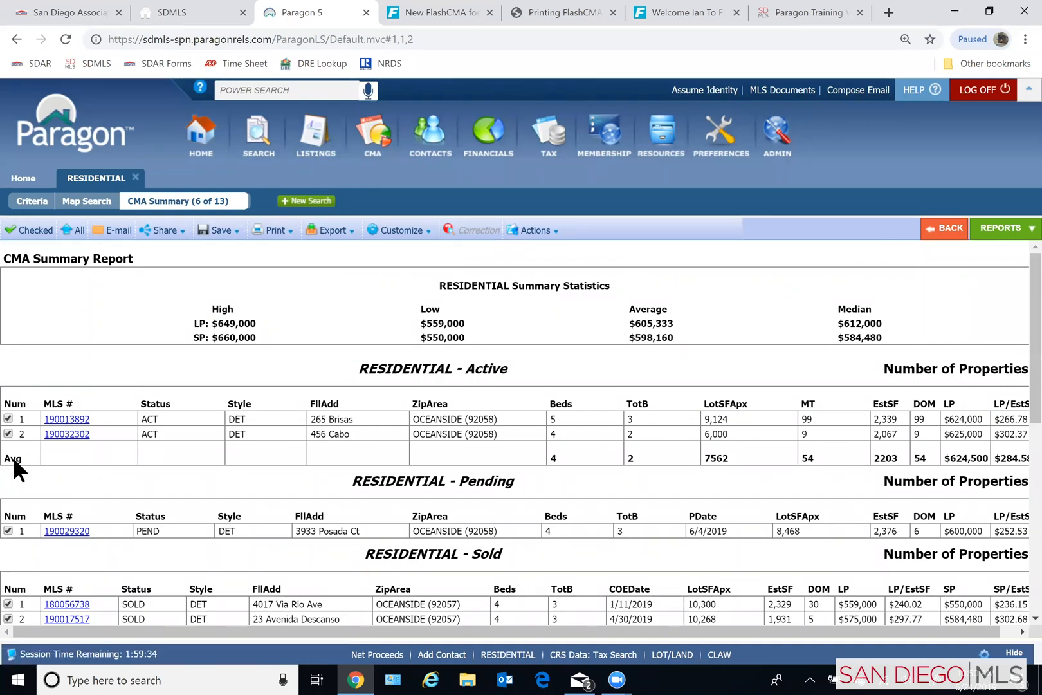
scroll(23, 459, "down", 3)
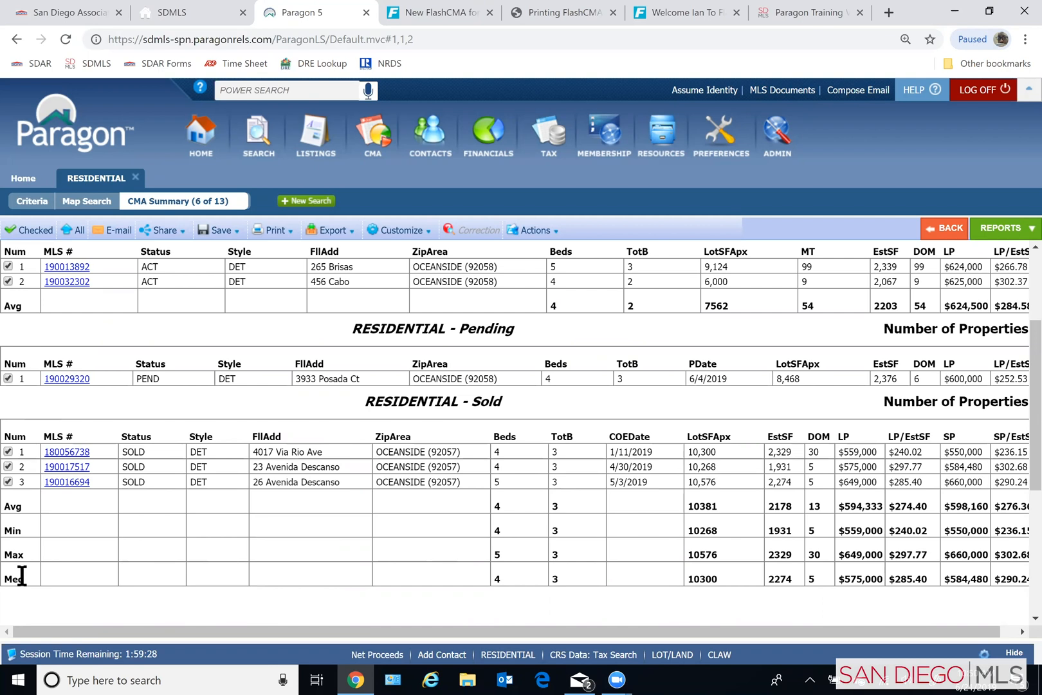
scroll(193, 419, "up", 1)
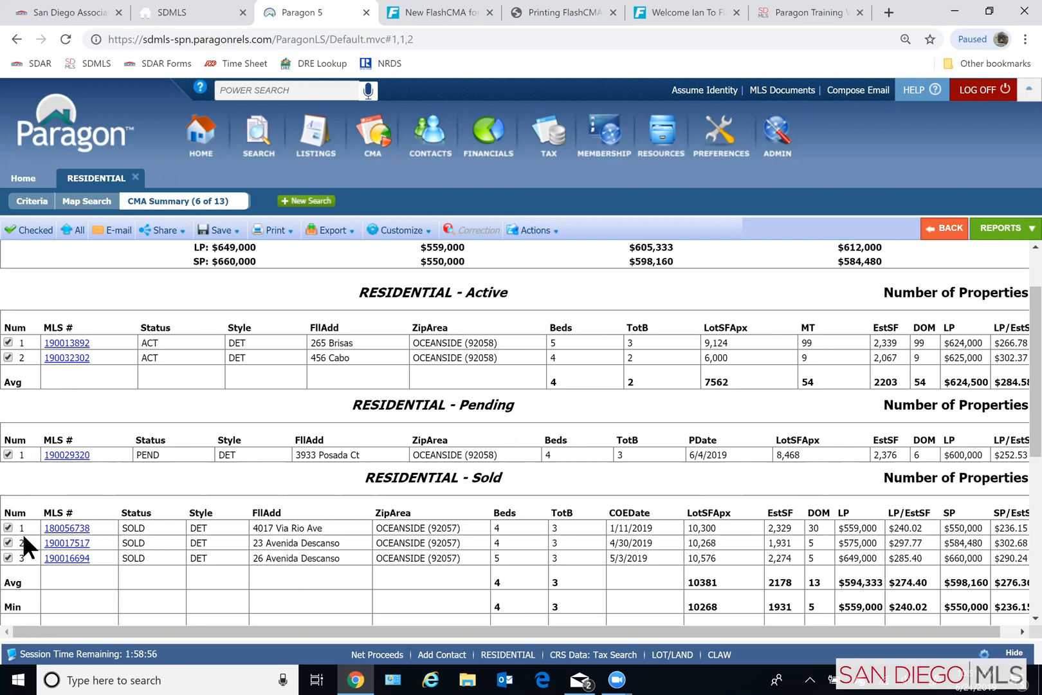
scroll(23, 533, "down", 2)
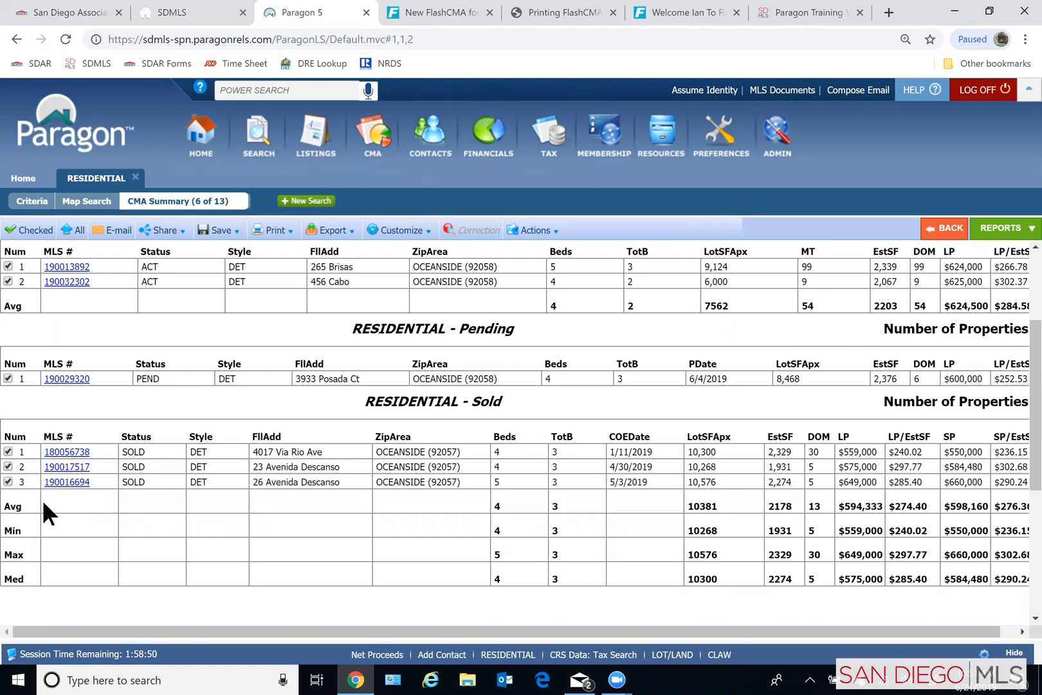
scroll(340, 486, "down", 3)
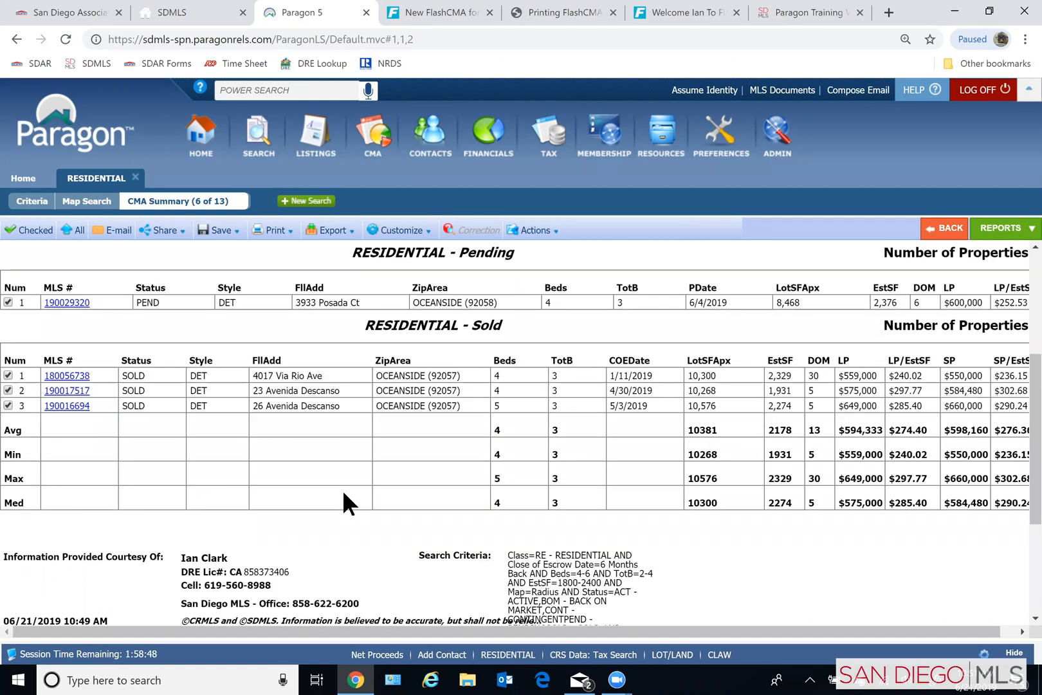
scroll(896, 479, "down", 1)
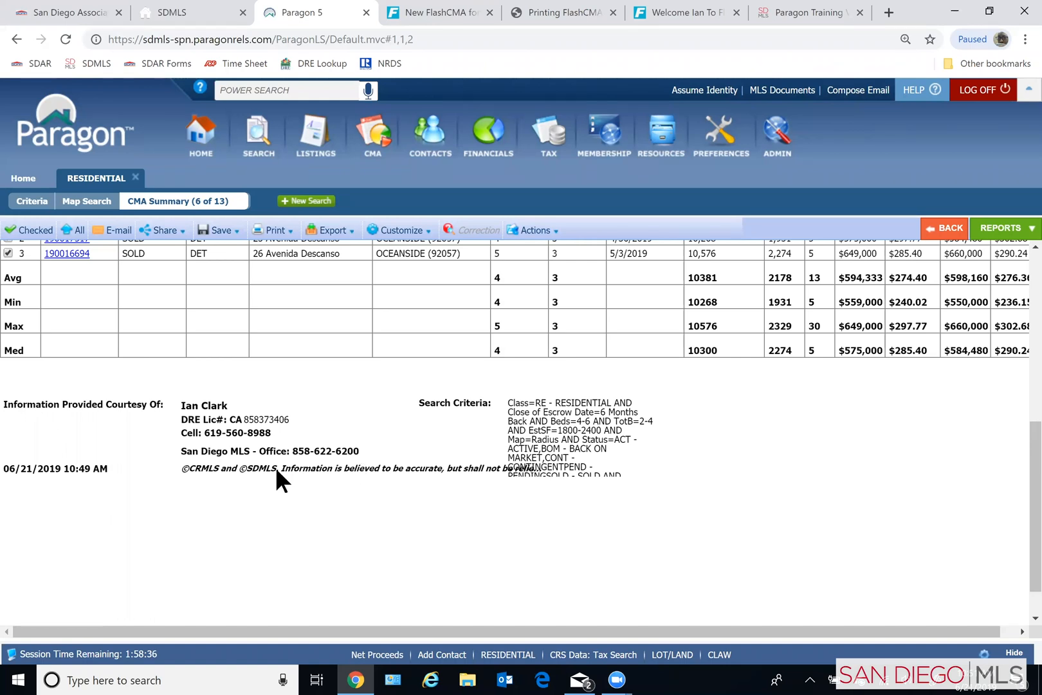
scroll(821, 515, "up", 4)
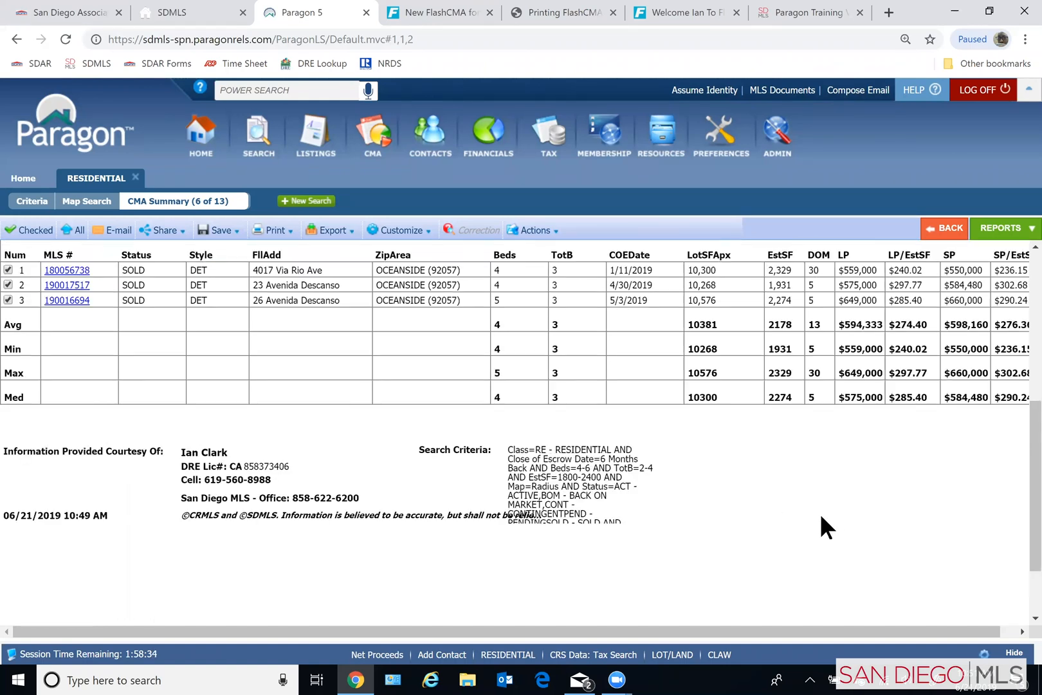
- Review the whole CMA Summary report again, from the high, low, average and median price statistics through the listing sections to the footer
scroll(835, 529, "up", 2)
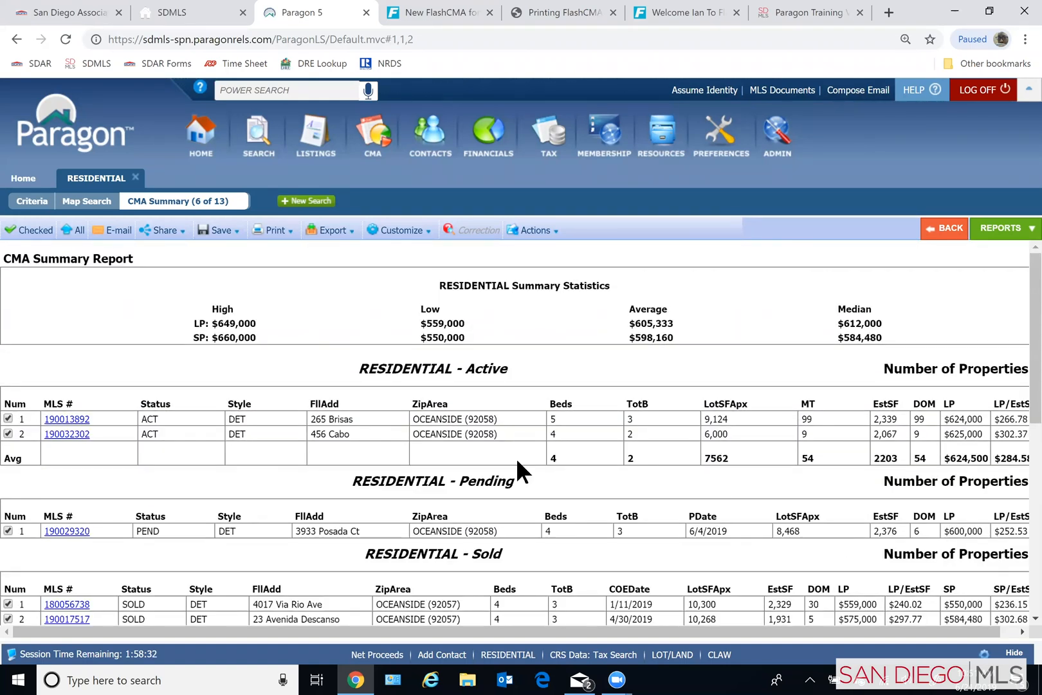
scroll(230, 409, "down", 1)
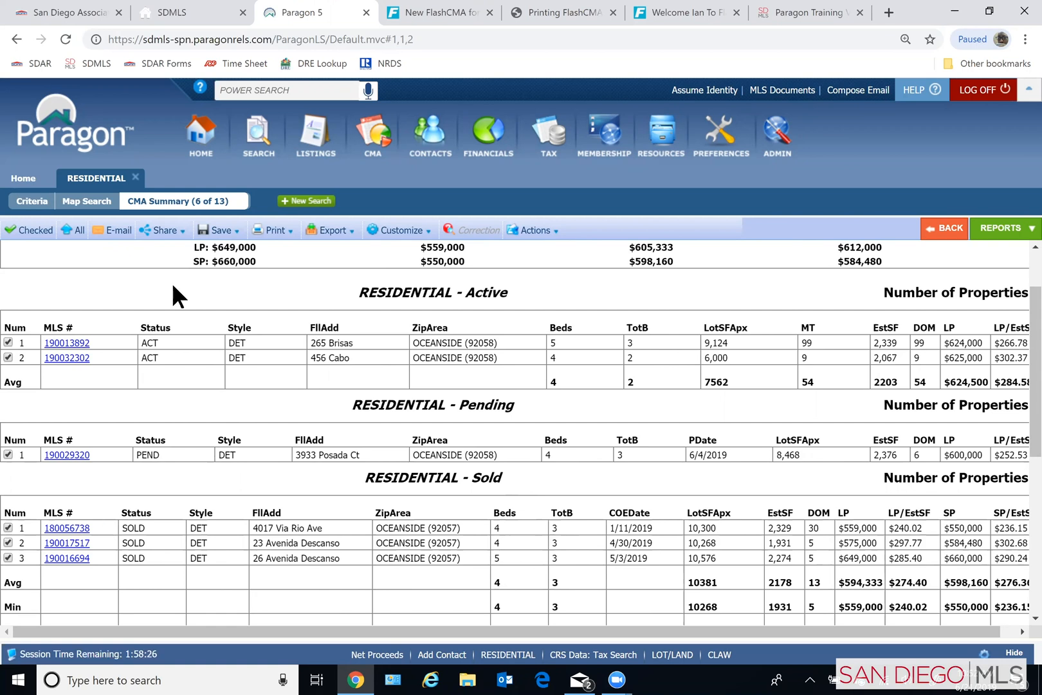
left_click(165, 233)
scroll(453, 447, "up", 2)
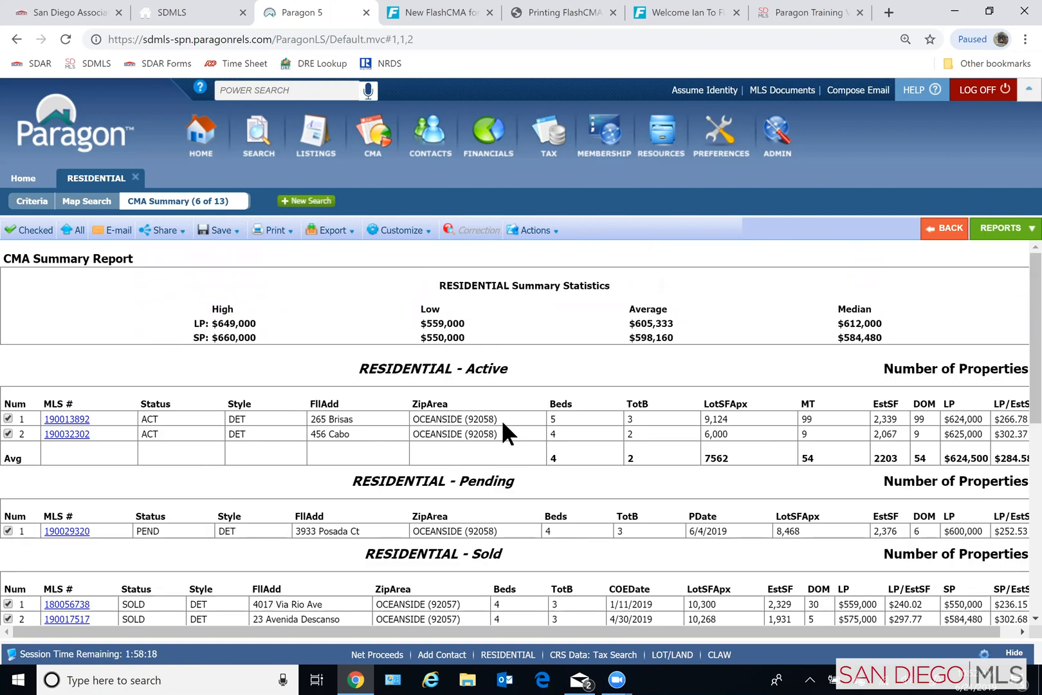
scroll(366, 471, "down", 3)
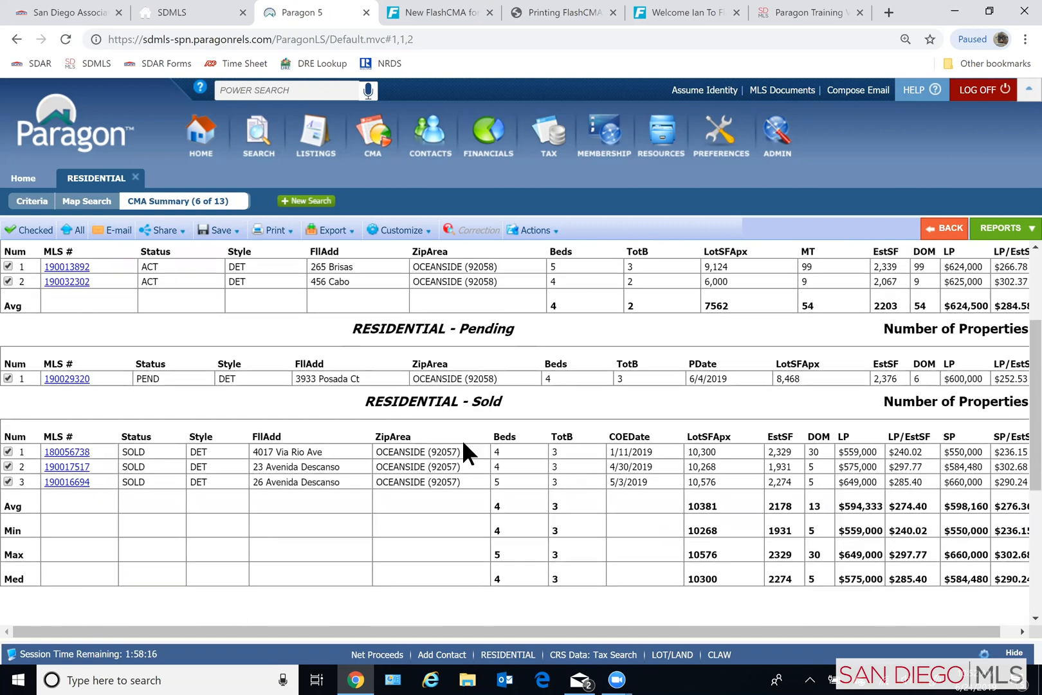
scroll(463, 443, "down", 5)
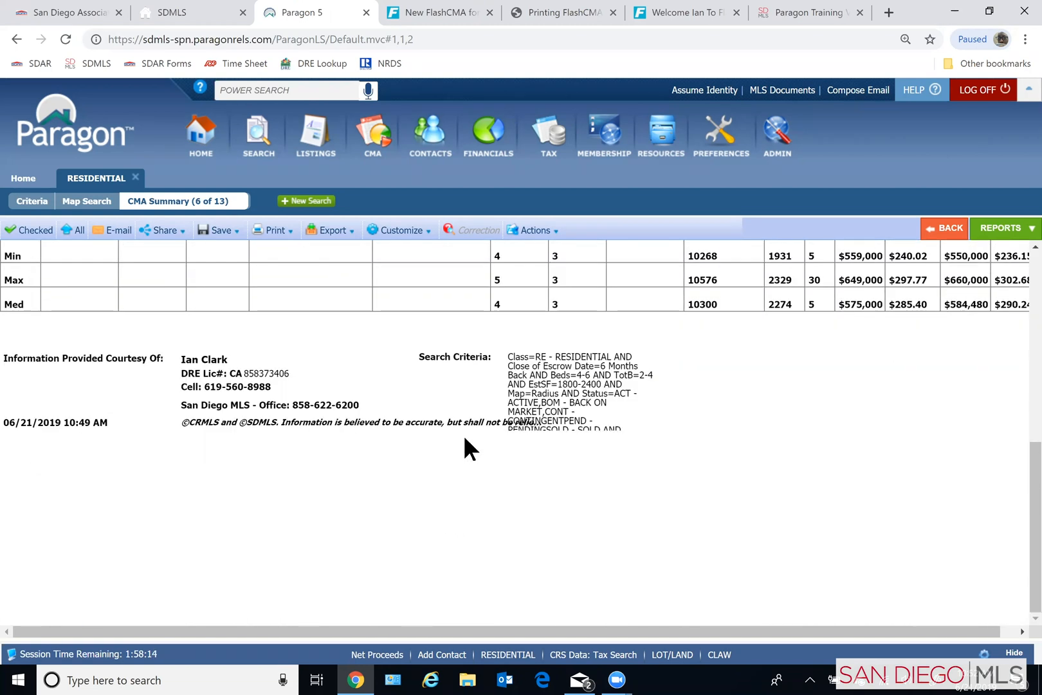
scroll(464, 437, "up", 8)
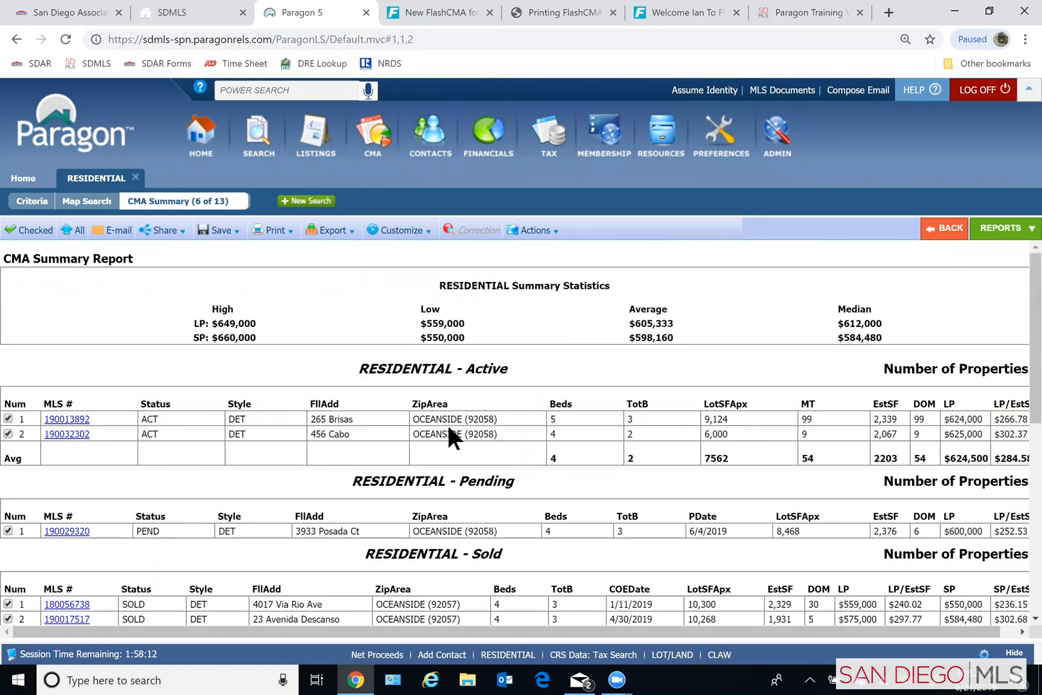